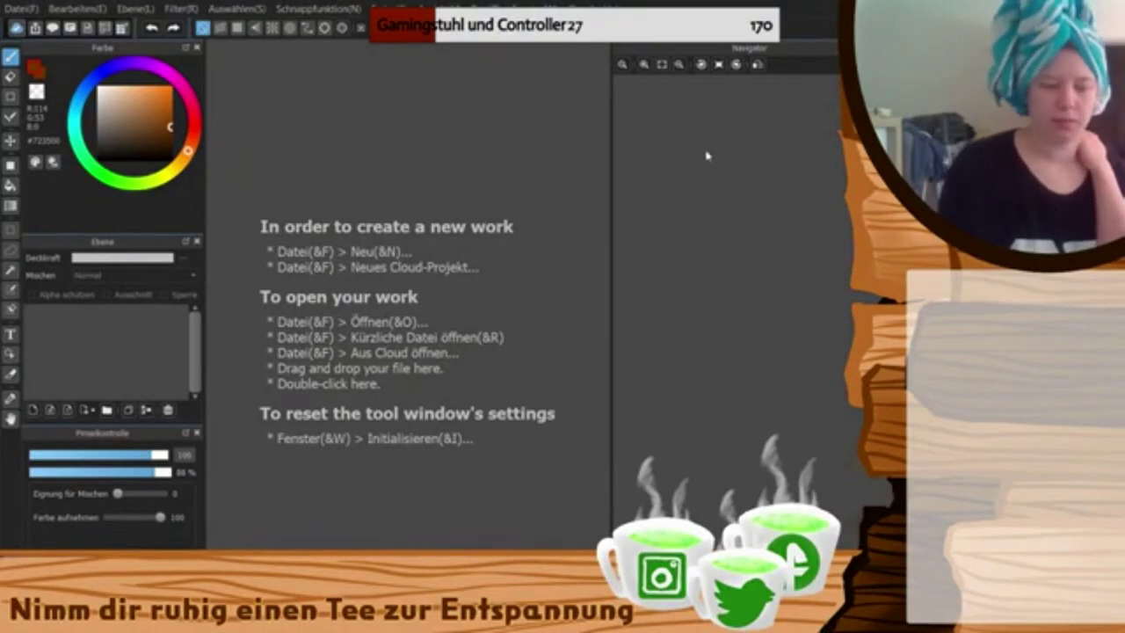
# - Create a new blank canvas and open the "Wie erkennt man einen Teara?" sheet as the reference image
pyautogui.click(565, 432)
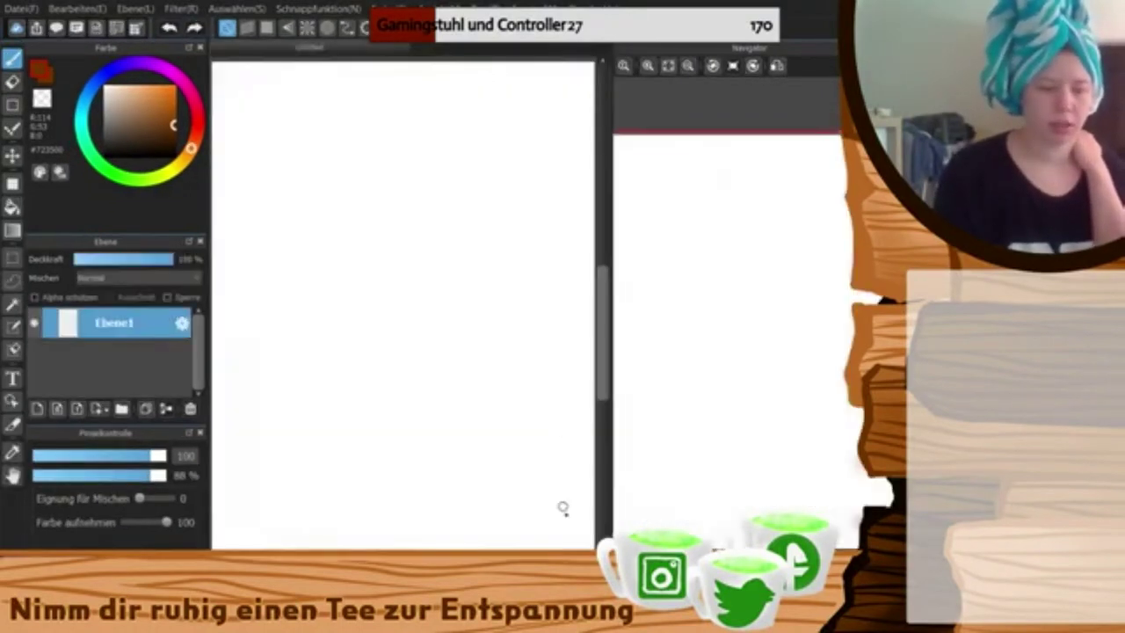
pyautogui.doubleClick(590, 286)
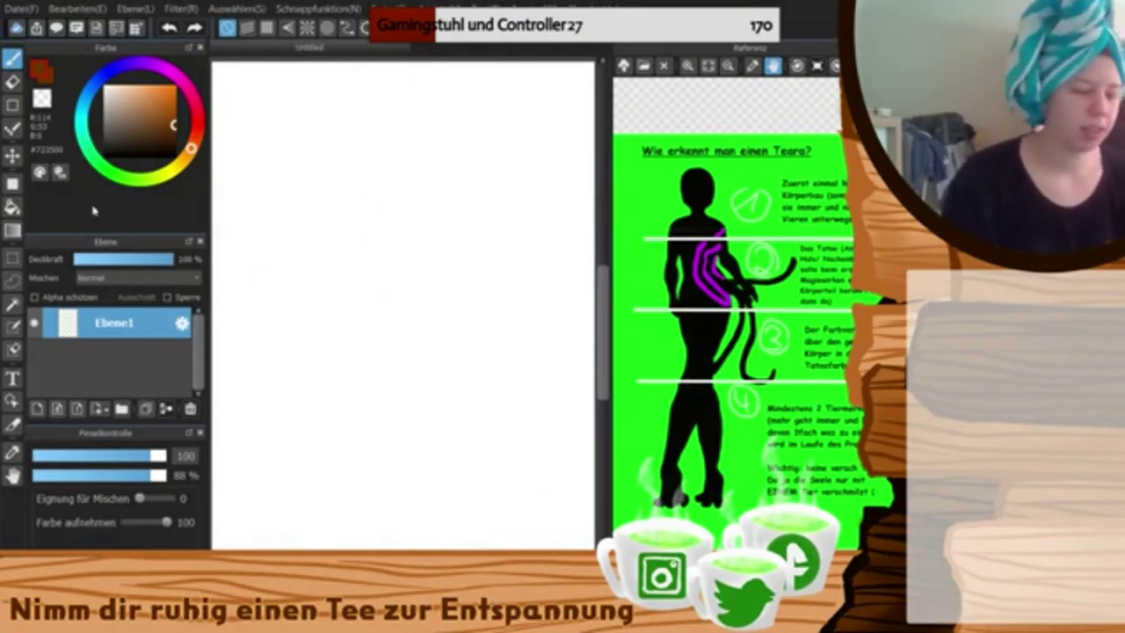
# - Paint curved tentacle shapes rising from both lower corners of the canvas with the selection pen
pyautogui.click(12, 326)
pyautogui.moveTo(308, 502); pyautogui.dragTo(336, 502)
pyautogui.moveTo(240, 385); pyautogui.dragTo(314, 546)
pyautogui.moveTo(240, 458)
pyautogui.mouseDown()
pyautogui.moveTo(284, 516)
pyautogui.moveTo(261, 434)
pyautogui.mouseUp()
pyautogui.moveTo(297, 482); pyautogui.dragTo(322, 547)
pyautogui.moveTo(240, 492)
pyautogui.mouseDown()
pyautogui.moveTo(290, 547)
pyautogui.moveTo(290, 518)
pyautogui.moveTo(318, 547)
pyautogui.mouseUp()
pyautogui.hotkey('ctrl', 'z')
pyautogui.moveTo(246, 413)
pyautogui.mouseDown()
pyautogui.moveTo(289, 507)
pyautogui.moveTo(214, 506)
pyautogui.mouseUp()
pyautogui.moveTo(525, 440); pyautogui.dragTo(446, 546)
pyautogui.moveTo(525, 390)
pyautogui.mouseDown()
pyautogui.moveTo(514, 477)
pyautogui.moveTo(435, 547)
pyautogui.moveTo(524, 479)
pyautogui.moveTo(481, 536)
pyautogui.mouseUp()
pyautogui.moveTo(376, 351); pyautogui.dragTo(437, 352)
pyautogui.scroll(-1, 438, 345)
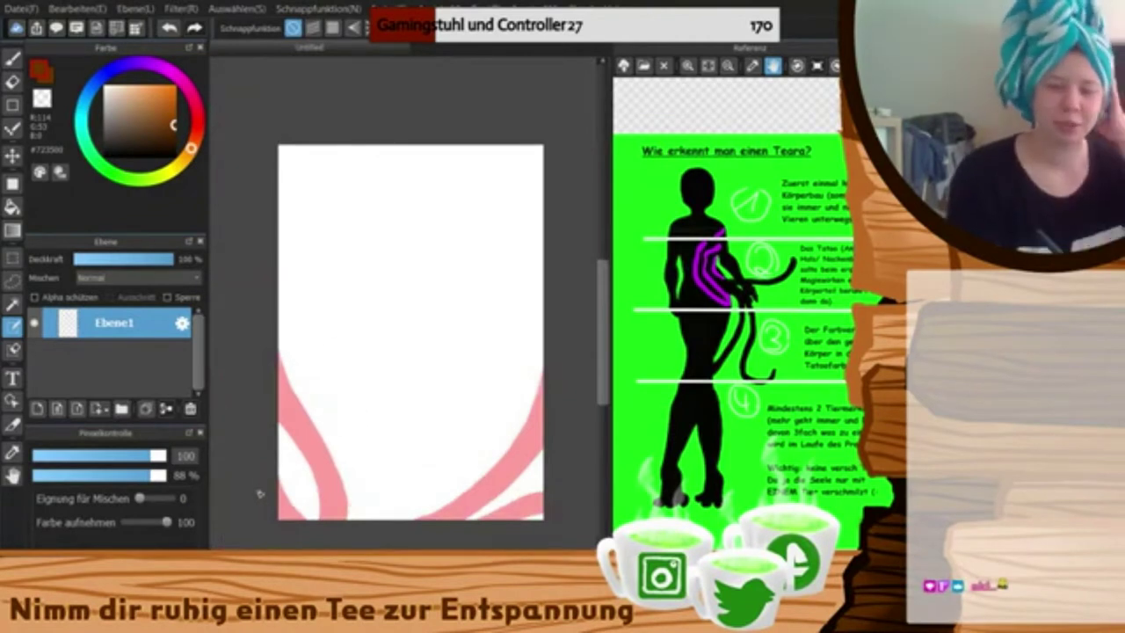
# - Paint the selected tentacle shapes in both lower corners bright purple with the brush at size 150
pyautogui.click(156, 65)
pyautogui.click(172, 87)
pyautogui.click(13, 59)
pyautogui.moveTo(312, 468)
pyautogui.mouseDown()
pyautogui.moveTo(279, 398)
pyautogui.moveTo(330, 514)
pyautogui.mouseUp()
pyautogui.press(']')
pyautogui.moveTo(279, 356); pyautogui.dragTo(320, 444)
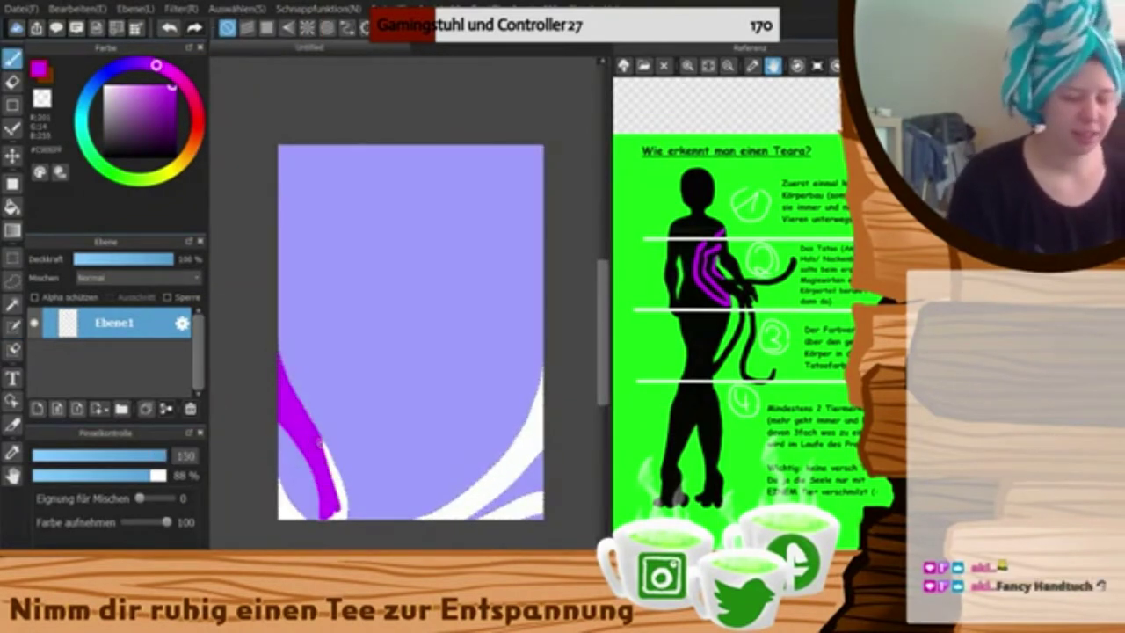
pyautogui.moveTo(413, 519); pyautogui.dragTo(541, 370)
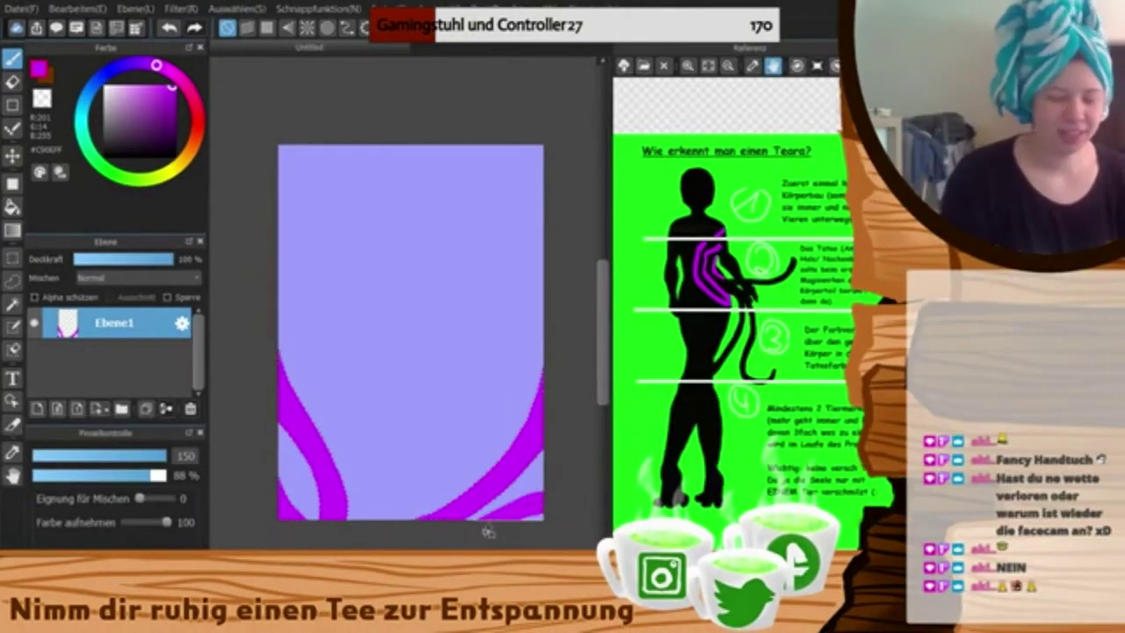
# - Duplicate the tentacle layer and blend light cyan highlights along the tentacle edges on the lower copy
pyautogui.click(82, 121)
pyautogui.click(135, 87)
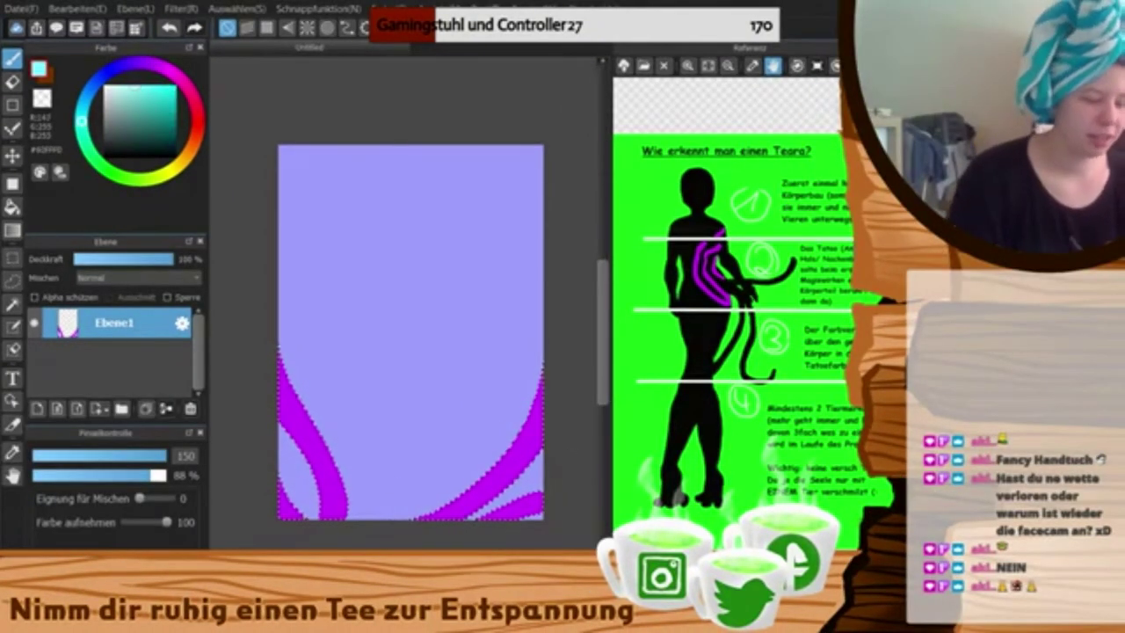
pyautogui.click(114, 590)
pyautogui.hotkey('ctrl', 'z')
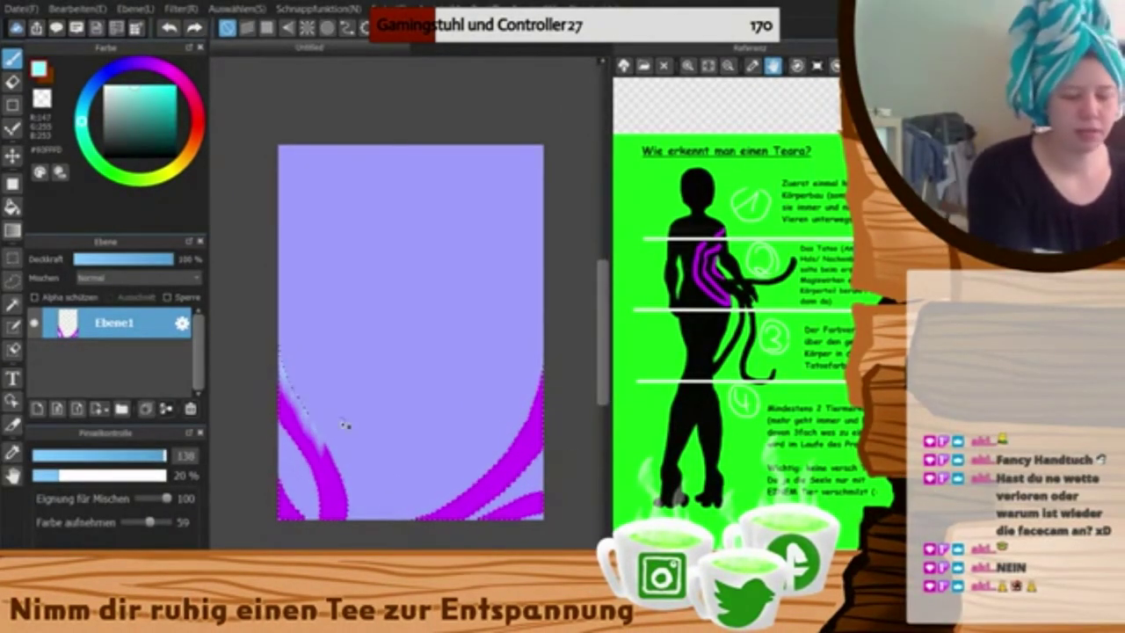
pyautogui.hotkey('ctrl', 'z')
pyautogui.click(147, 409)
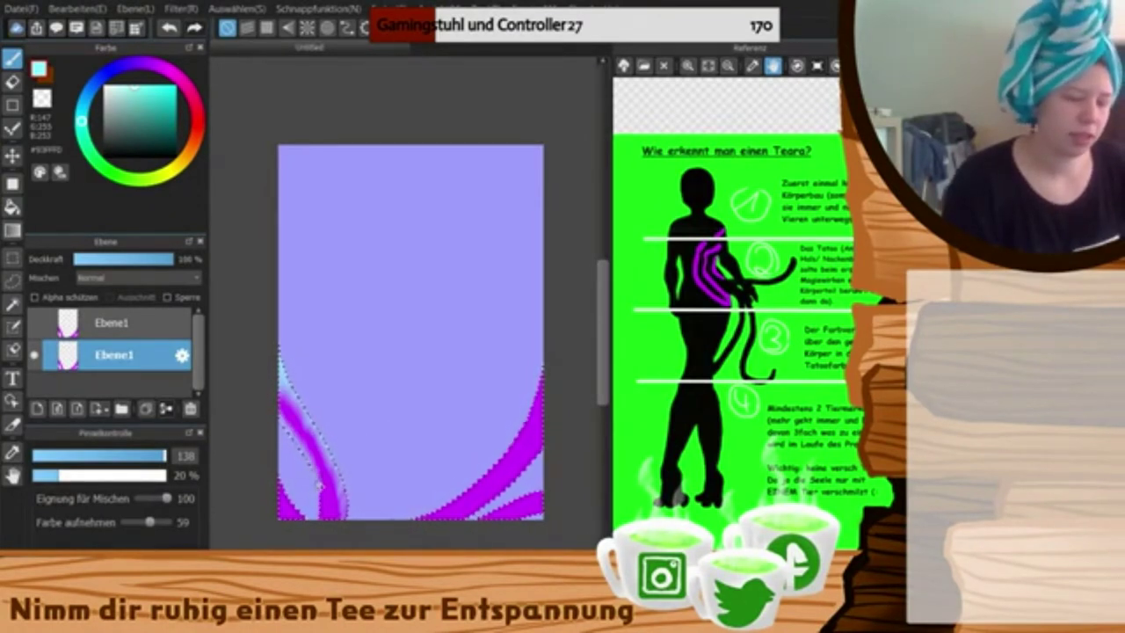
pyautogui.hotkey('ctrl', 'd')
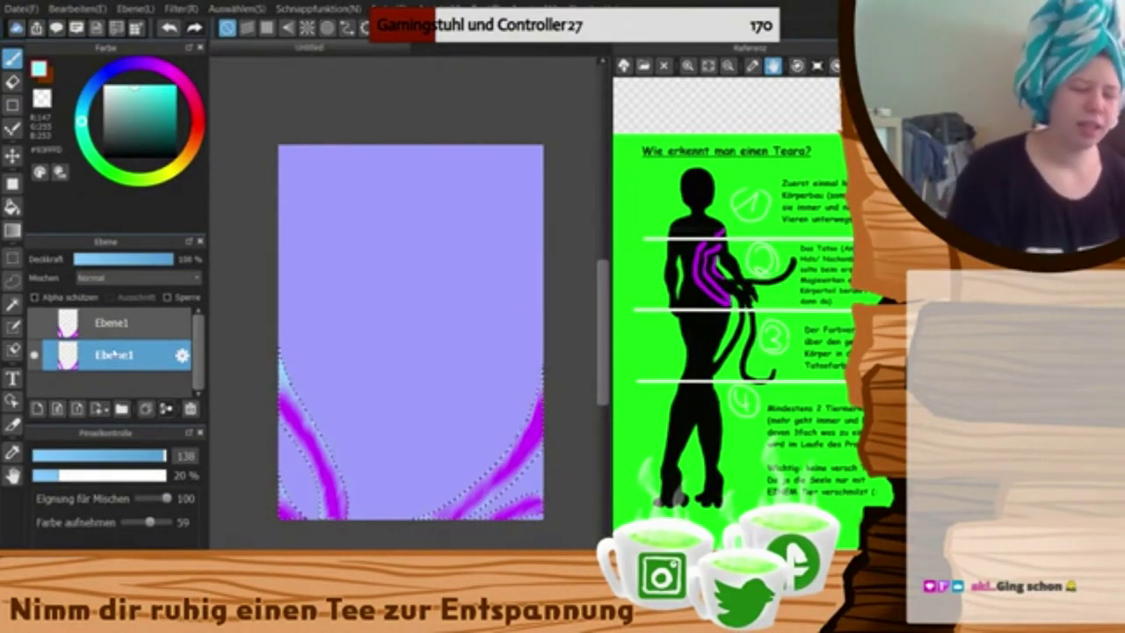
# - Sample the tentacles' purple and blend it and a darker shade along the centre of the cyan-lit tentacles
pyautogui.click(50, 77)
pyautogui.keyDown('alt'); pyautogui.click(292, 416); pyautogui.keyUp('alt')
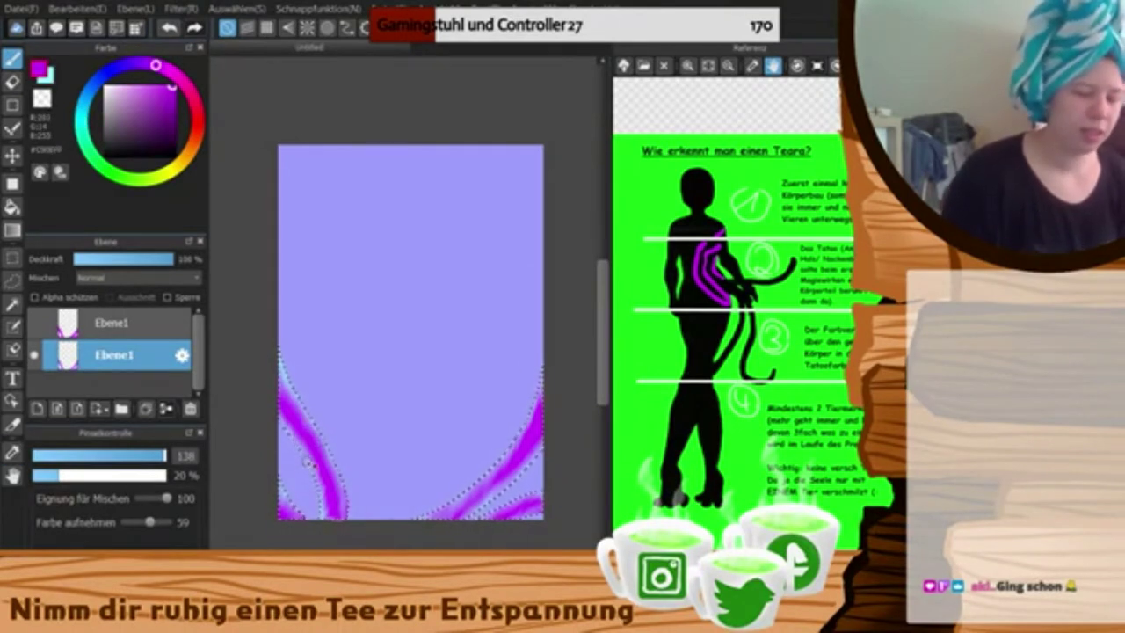
pyautogui.click(174, 107)
pyautogui.moveTo(281, 385); pyautogui.dragTo(289, 407)
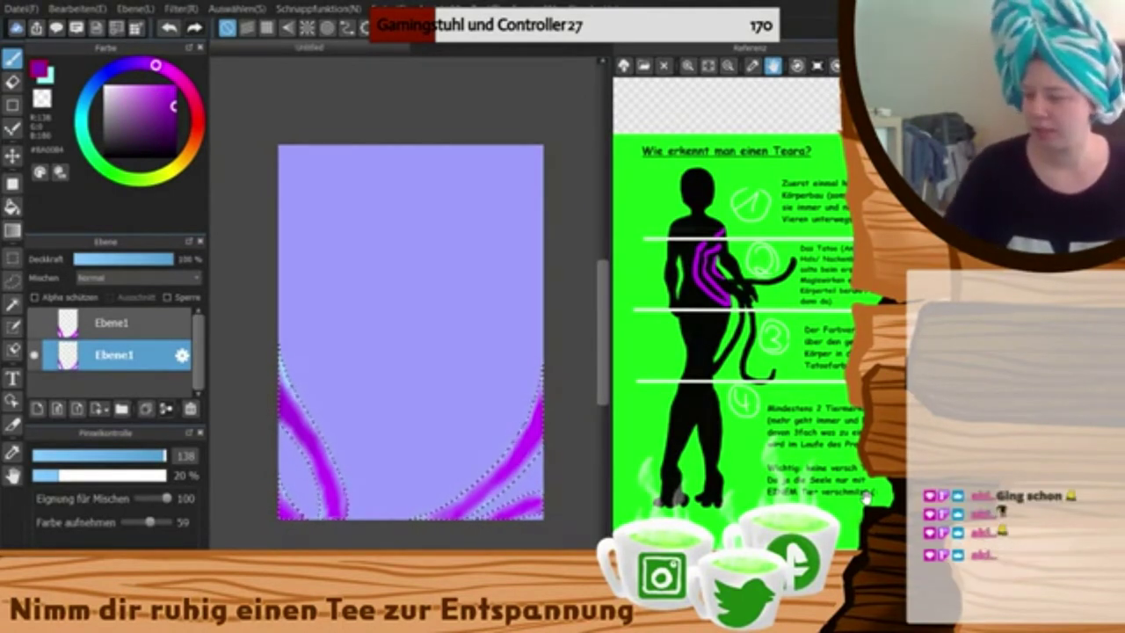
pyautogui.hotkey('ctrl', 'd')
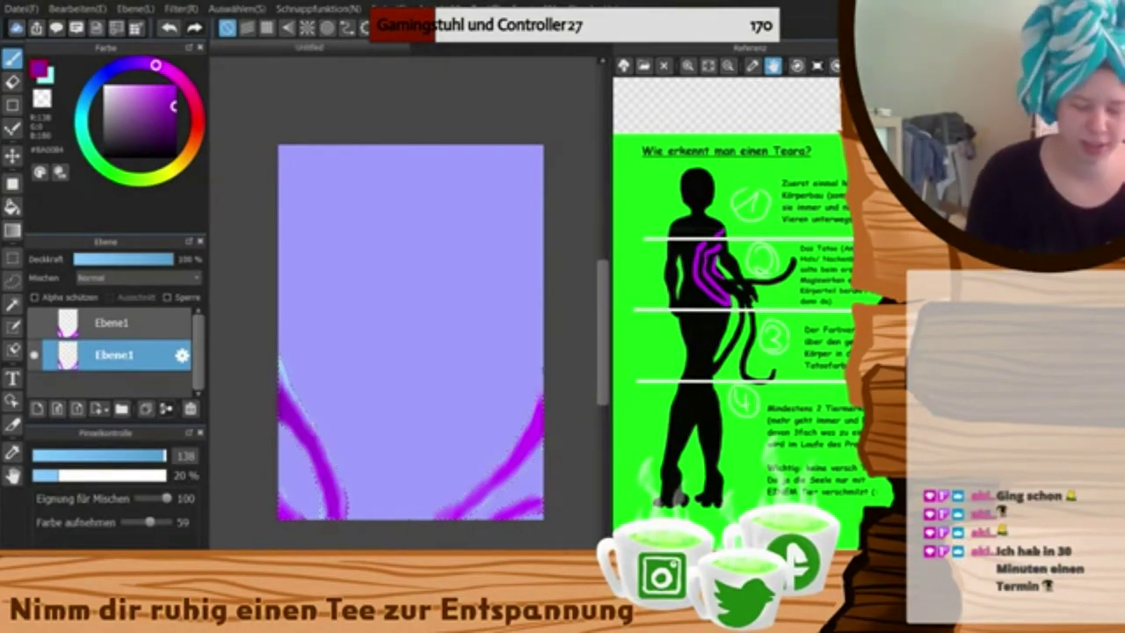
# - Switch to the browser, examine the Teara trait sheets in the "Stufen/ Merkmale und deren Folgen" album, and return to the drawing
pyautogui.hotkey('alt', 'Tab')
pyautogui.moveTo(718, 79); pyautogui.dragTo(615, 224)
pyautogui.moveTo(400, 233); pyautogui.dragTo(435, 106)
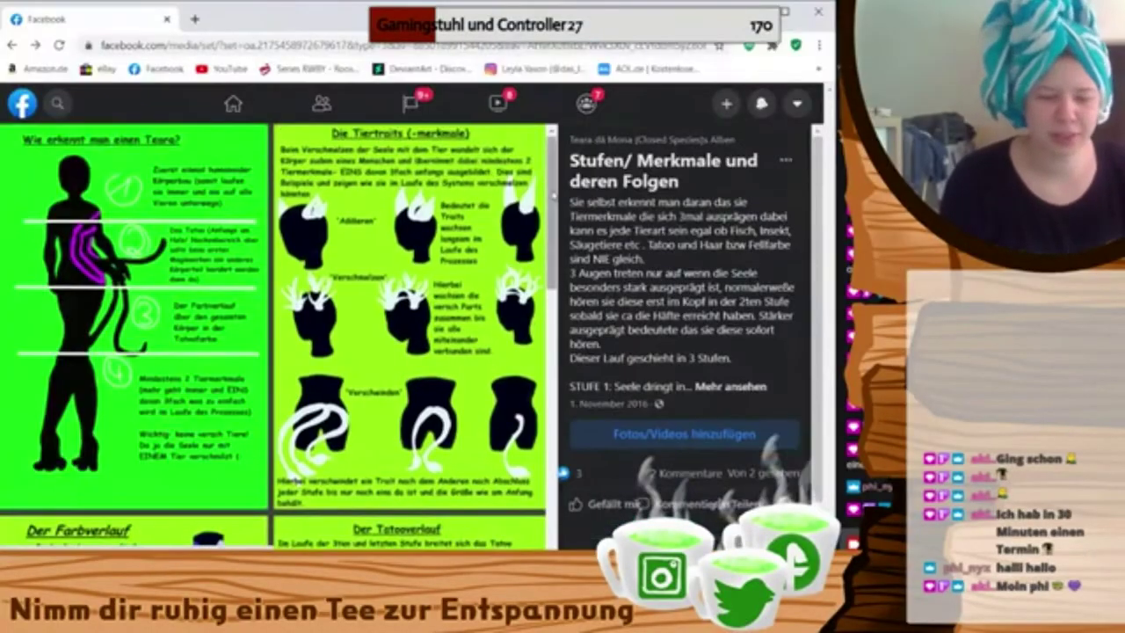
pyautogui.moveTo(554, 195)
pyautogui.mouseDown()
pyautogui.moveTo(554, 404)
pyautogui.moveTo(554, 194)
pyautogui.mouseUp()
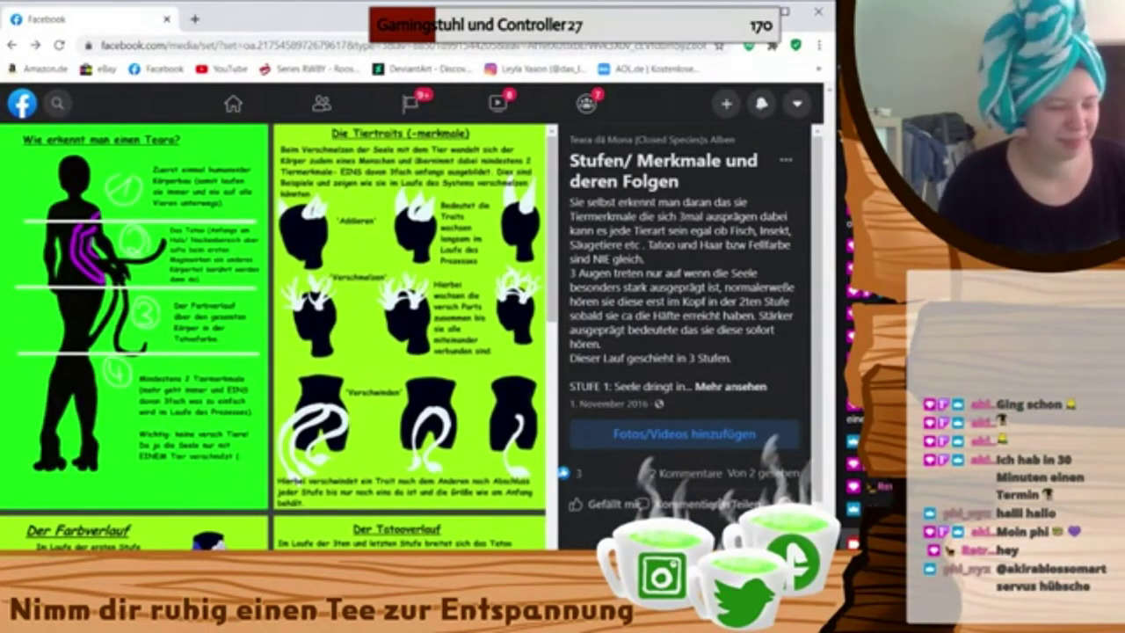
pyautogui.scroll(-4, 557, 425)
pyautogui.scroll(4, 558, 426)
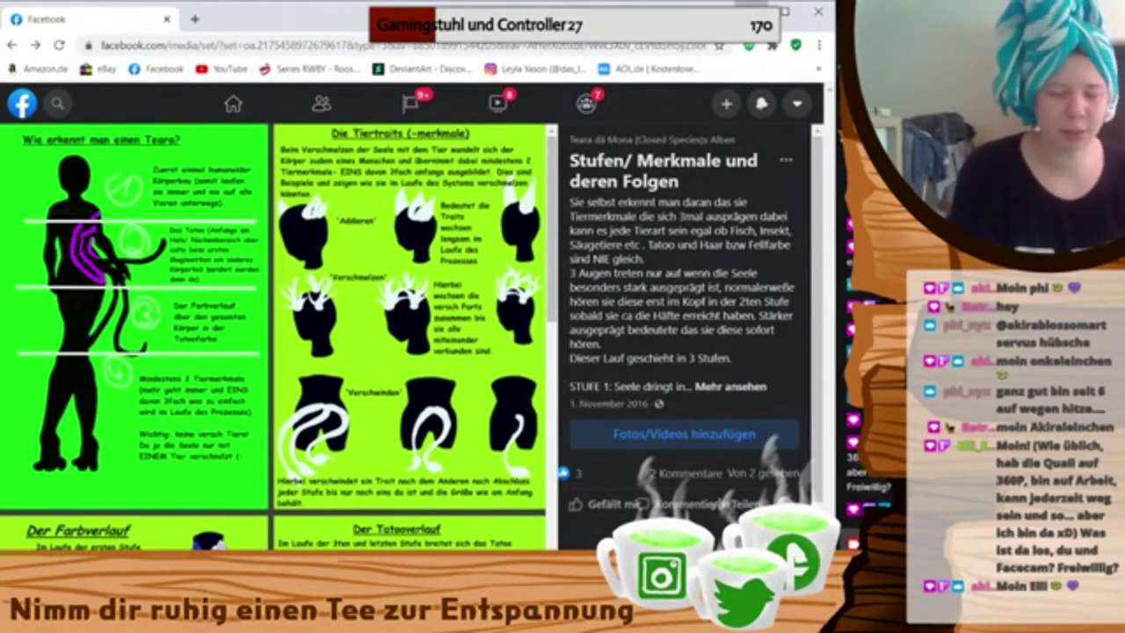
pyautogui.click(751, 11)
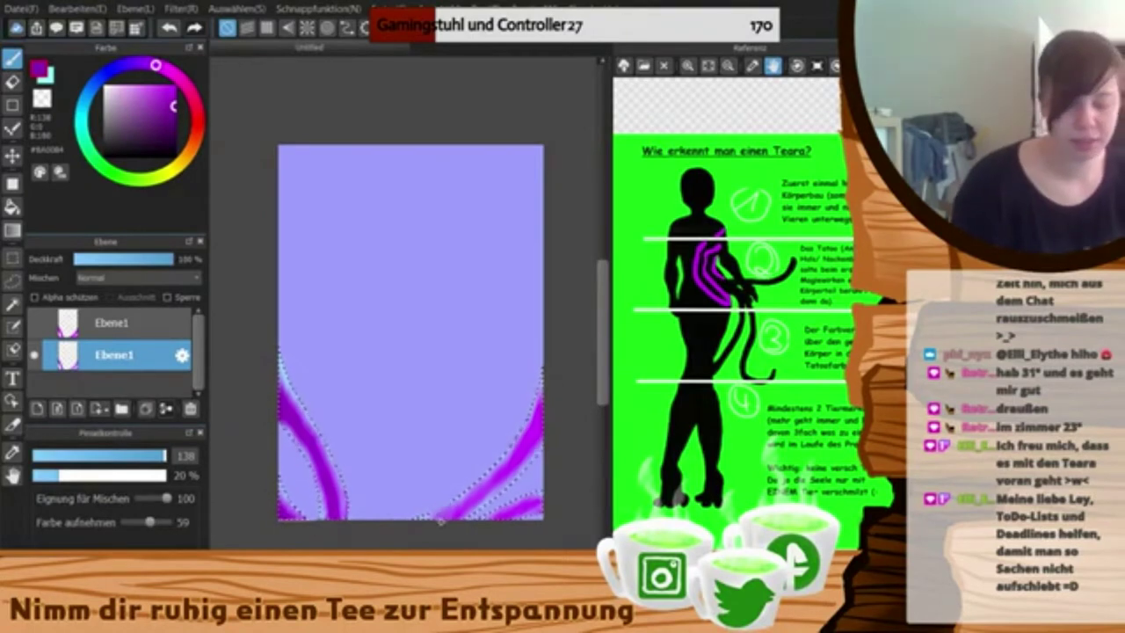
# - Deepen the shading along the middle of the cyan-lit tentacles with progressively darker purples
pyautogui.moveTo(532, 444); pyautogui.dragTo(466, 512)
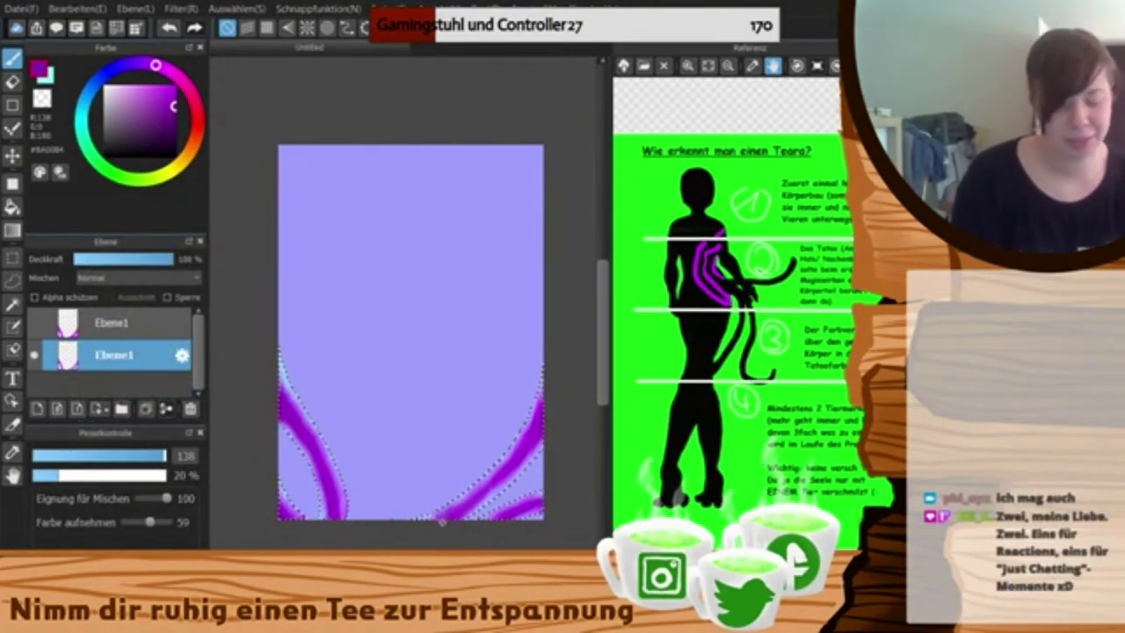
pyautogui.click(175, 120)
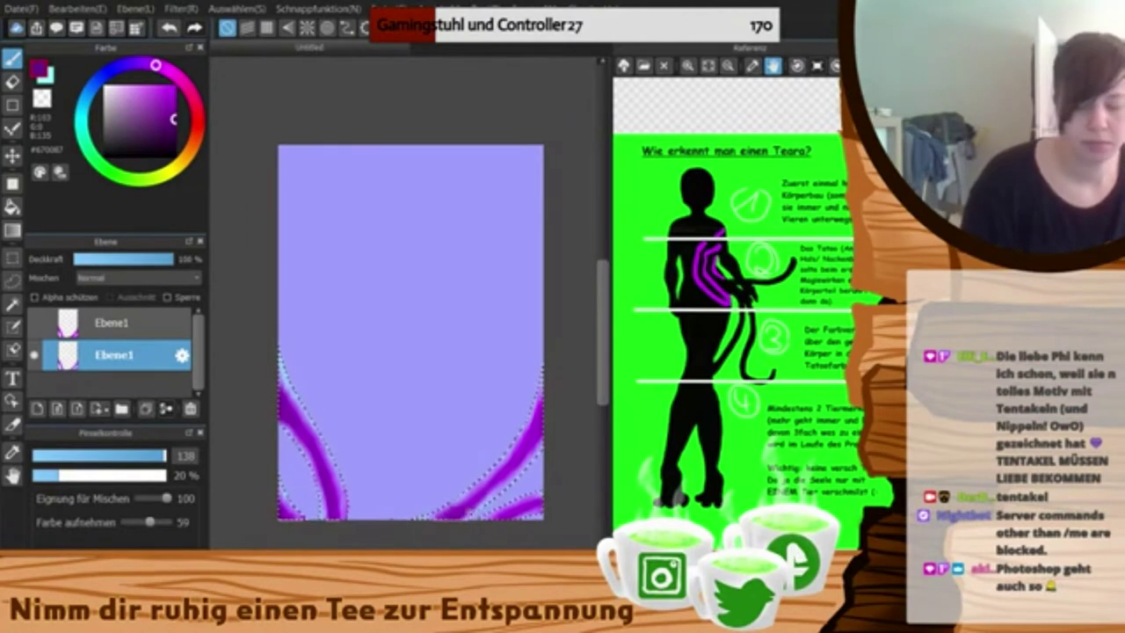
pyautogui.click(174, 132)
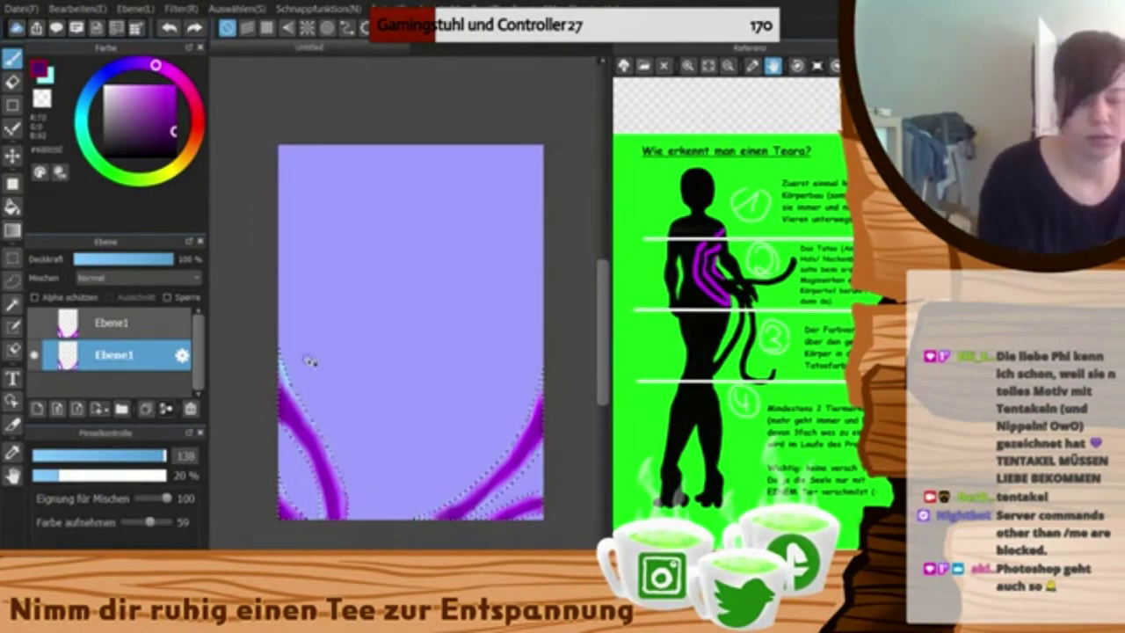
pyautogui.moveTo(281, 392); pyautogui.dragTo(295, 408)
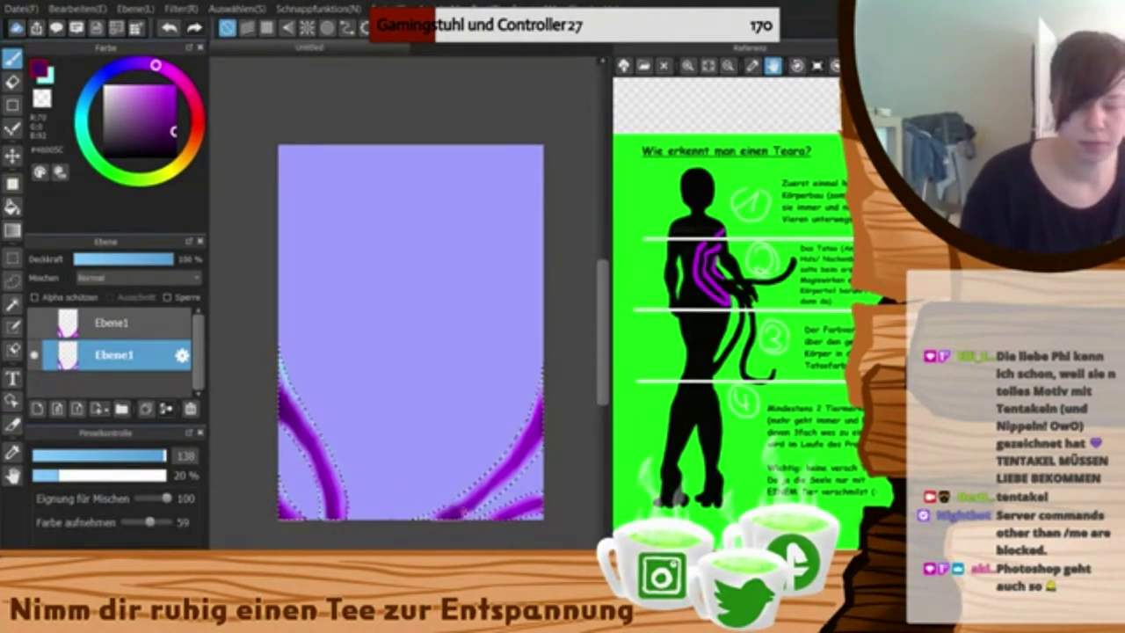
pyautogui.click(173, 141)
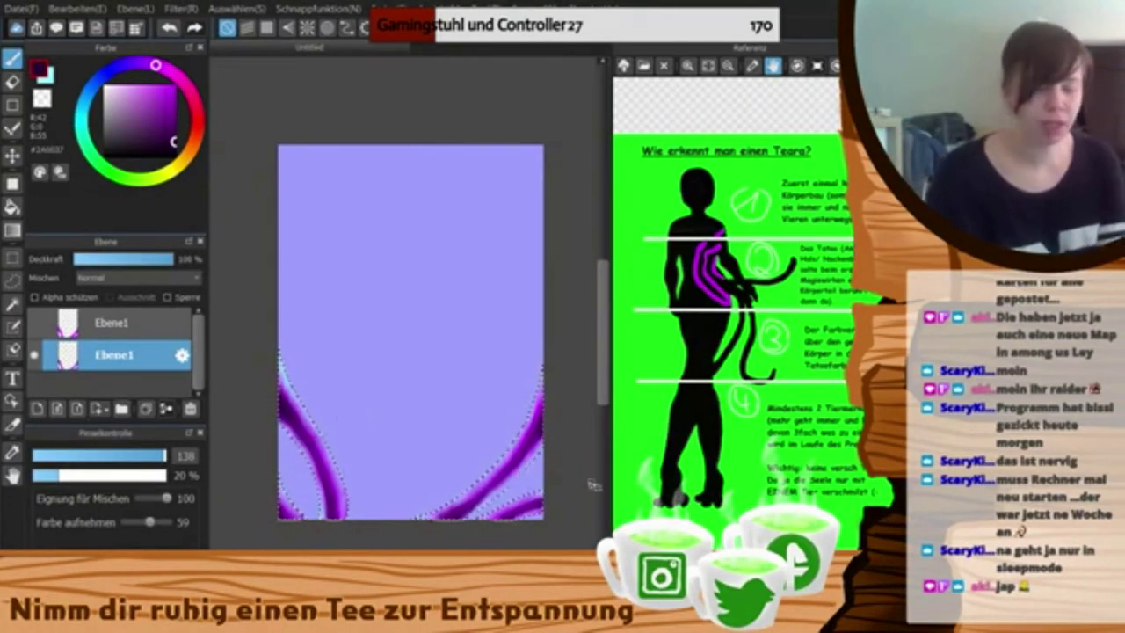
pyautogui.click(174, 150)
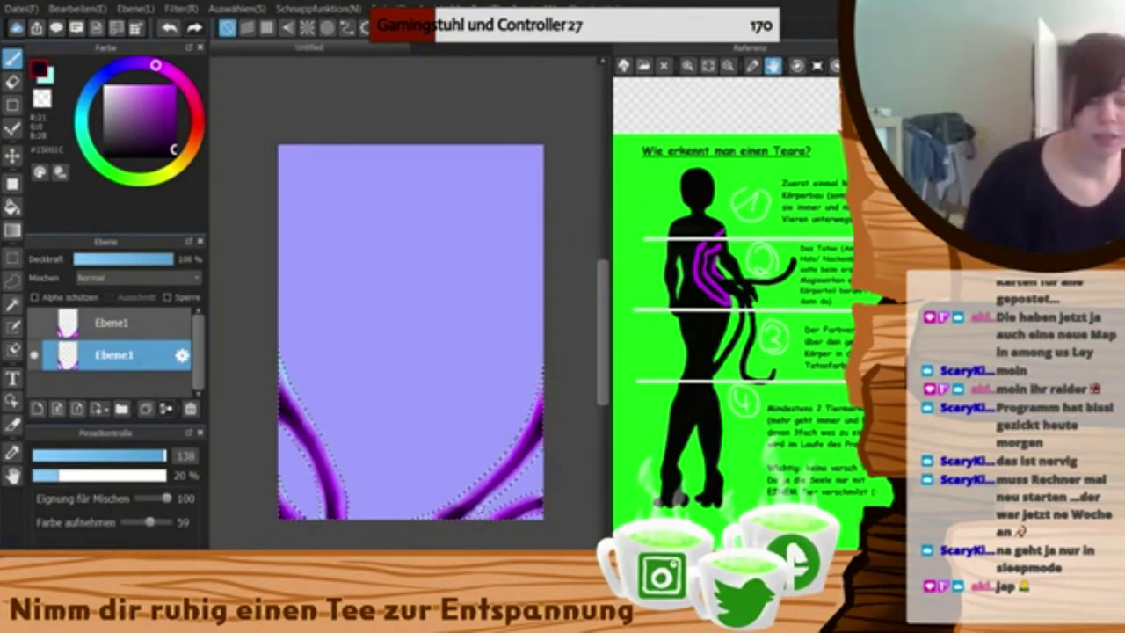
# - Hide the cyan-lit layer, show the upper copy, and blend white highlights along its tentacle edges
pyautogui.click(146, 330)
pyautogui.click(34, 355)
pyautogui.rightClick(303, 414)
pyautogui.click(35, 322)
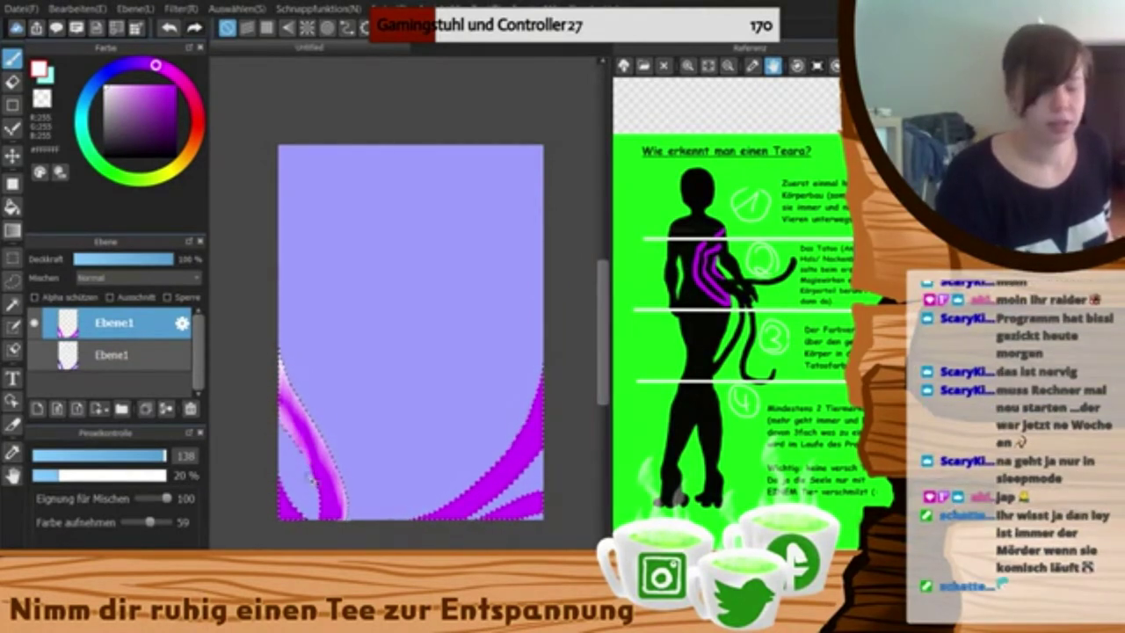
pyautogui.press('x')
pyautogui.keyDown('alt'); pyautogui.click(288, 512); pyautogui.keyUp('alt')
pyautogui.press('x')
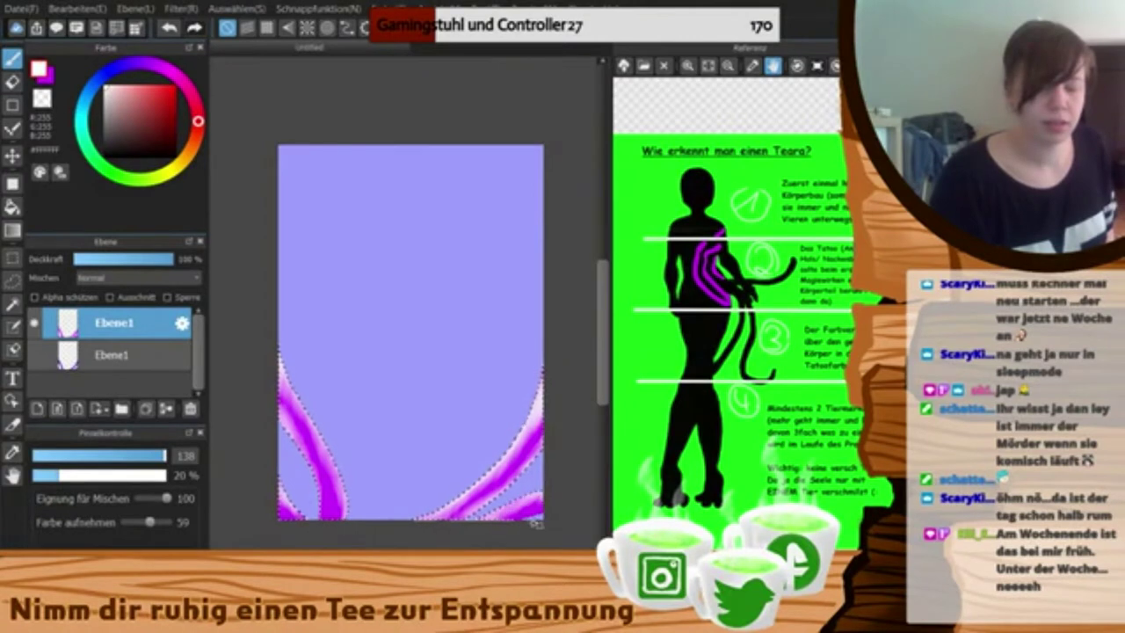
# - Shade the middle of the white-lit tentacles with the base purple and progressively darker purples
pyautogui.press('x')
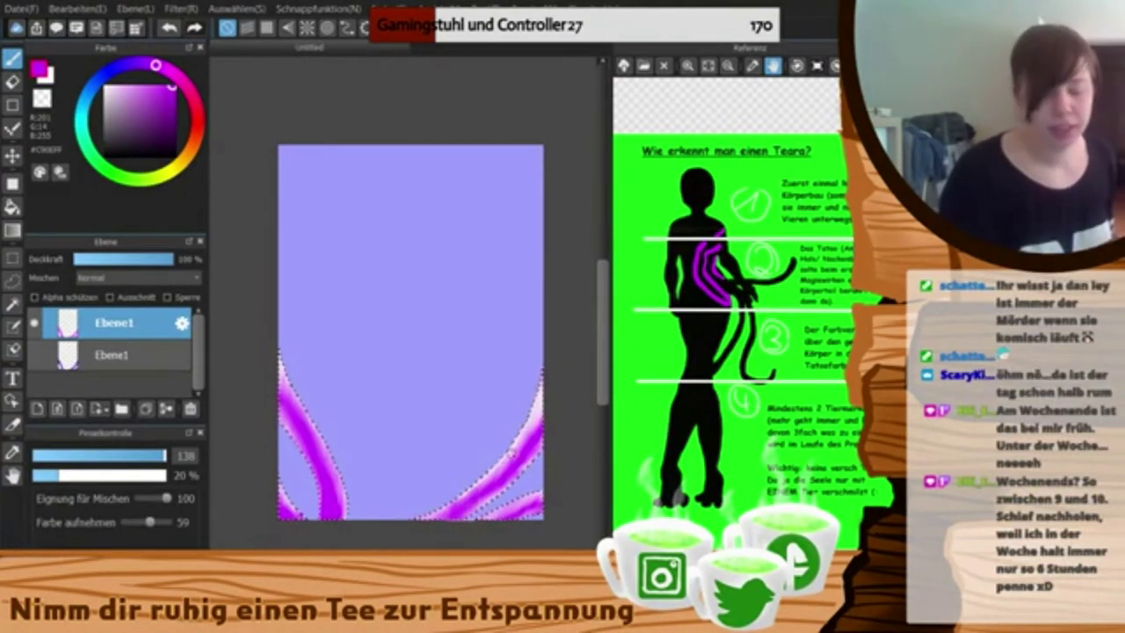
pyautogui.click(174, 101)
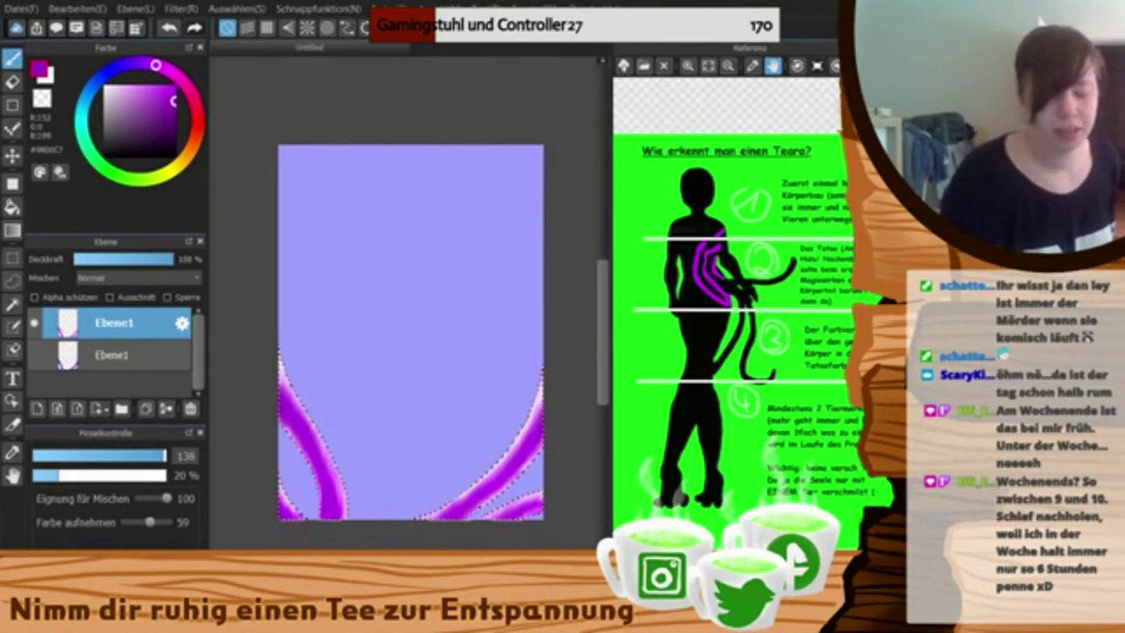
pyautogui.click(174, 115)
pyautogui.moveTo(282, 387); pyautogui.dragTo(334, 495)
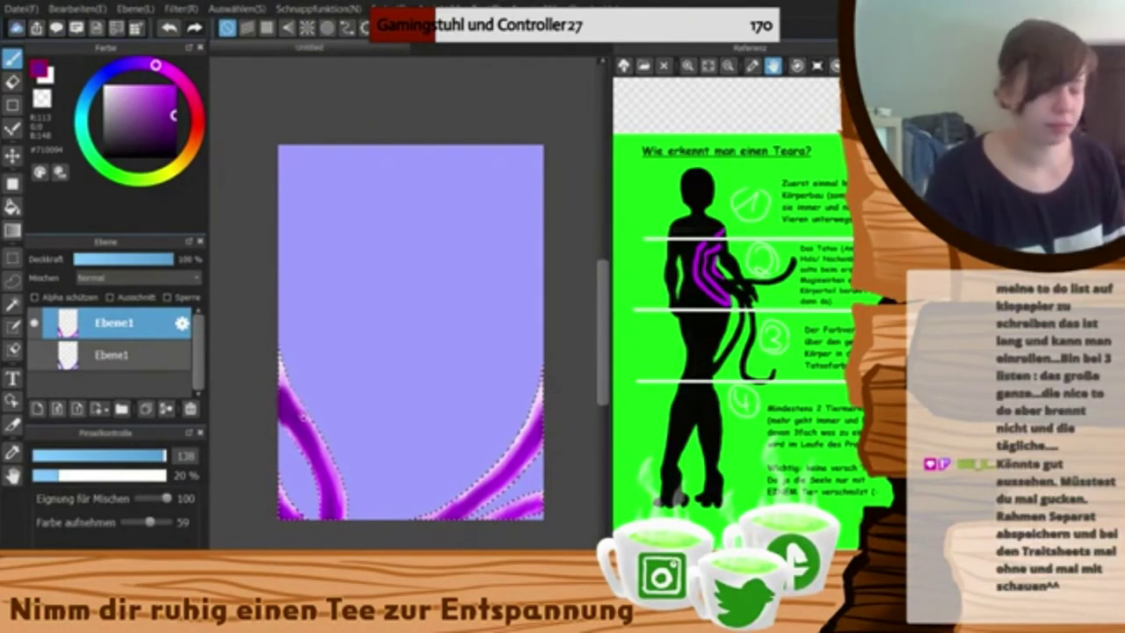
pyautogui.rightClick(283, 419)
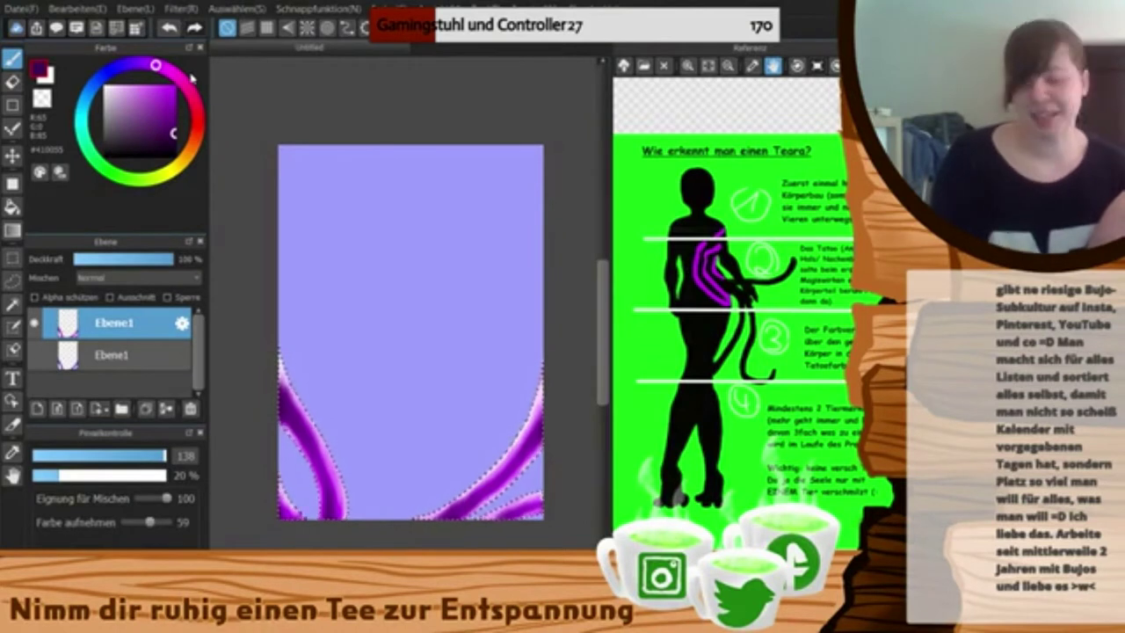
pyautogui.moveTo(189, 129); pyautogui.dragTo(187, 144)
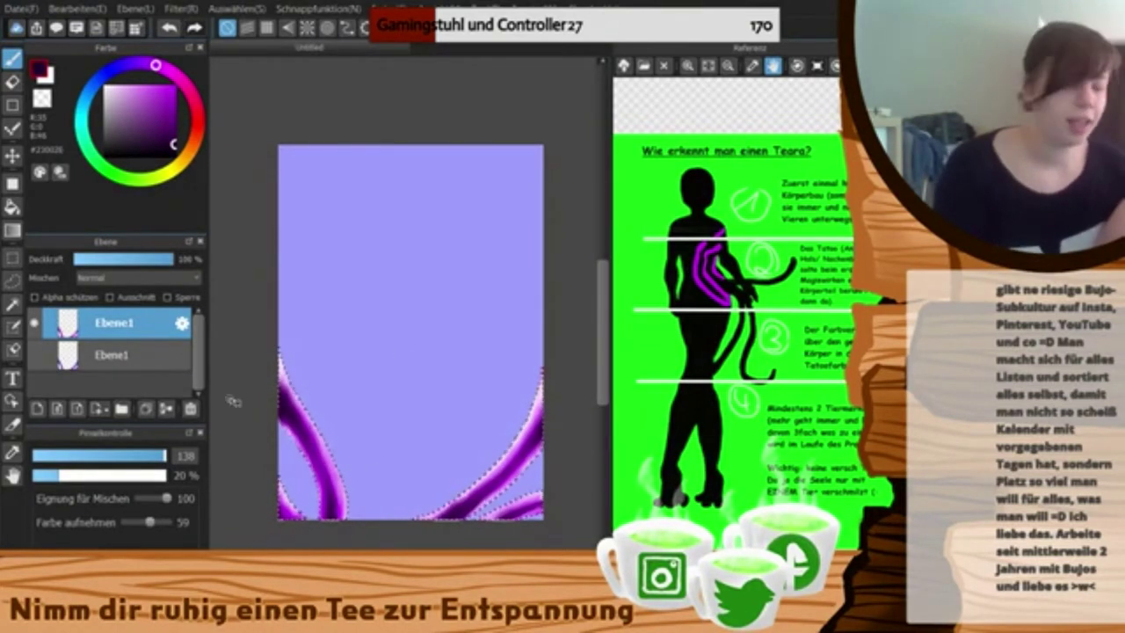
# - Sort the two tentacle layers into separate folders named "weißes licht" and "blaues licht"
pyautogui.click(121, 408)
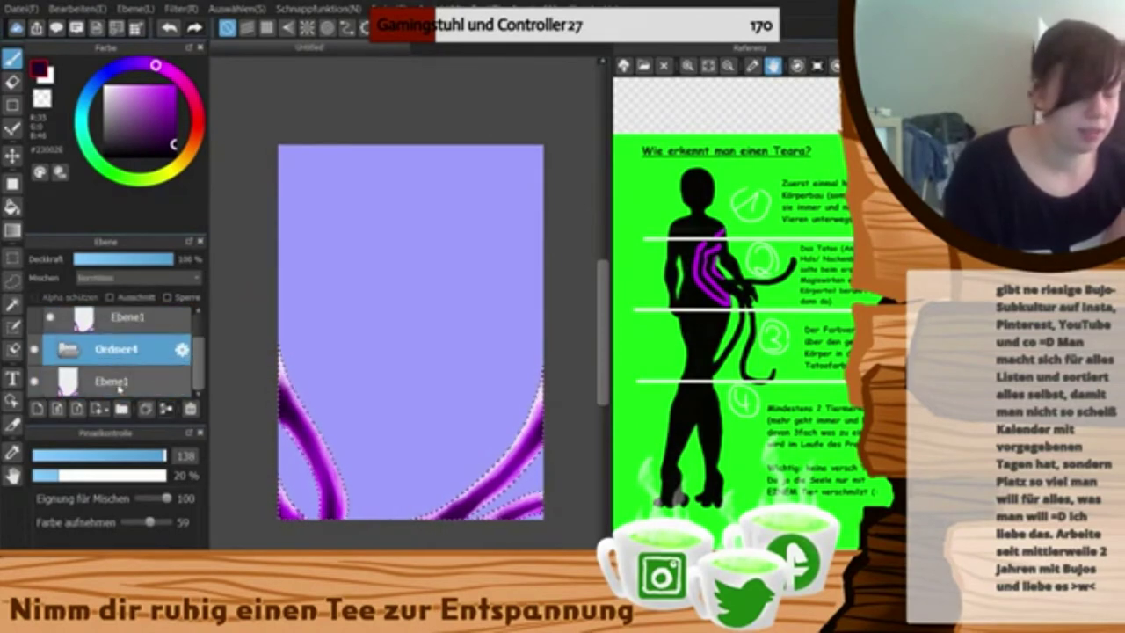
pyautogui.moveTo(120, 387); pyautogui.dragTo(140, 354)
pyautogui.scroll(2, 151, 332)
pyautogui.click(152, 327)
pyautogui.doubleClick(152, 329)
pyautogui.write('weißes licht')
pyautogui.press('Return')
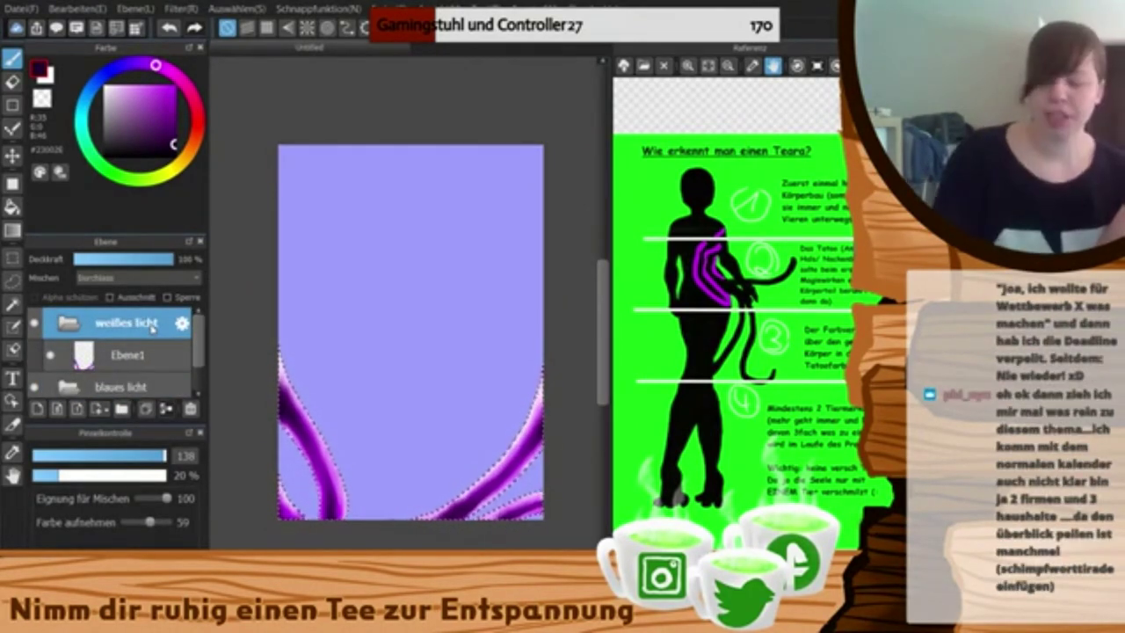
# - Clear the selection and paint a new layer beneath the folders completely black with the brush at size 1000
pyautogui.moveTo(198, 340); pyautogui.dragTo(206, 395)
pyautogui.click(238, 9)
pyautogui.click(242, 37)
pyautogui.click(131, 381)
pyautogui.click(37, 409)
pyautogui.moveTo(132, 382); pyautogui.dragTo(142, 411)
pyautogui.click(174, 156)
pyautogui.click(132, 558)
pyautogui.moveTo(290, 158)
pyautogui.mouseDown()
pyautogui.moveTo(281, 444)
pyautogui.moveTo(352, 197)
pyautogui.moveTo(381, 334)
pyautogui.moveTo(506, 466)
pyautogui.moveTo(444, 491)
pyautogui.mouseUp()
# - Rename the black background layer as "black screen"
pyautogui.doubleClick(116, 382)
pyautogui.write('black screen')
pyautogui.press('Return')
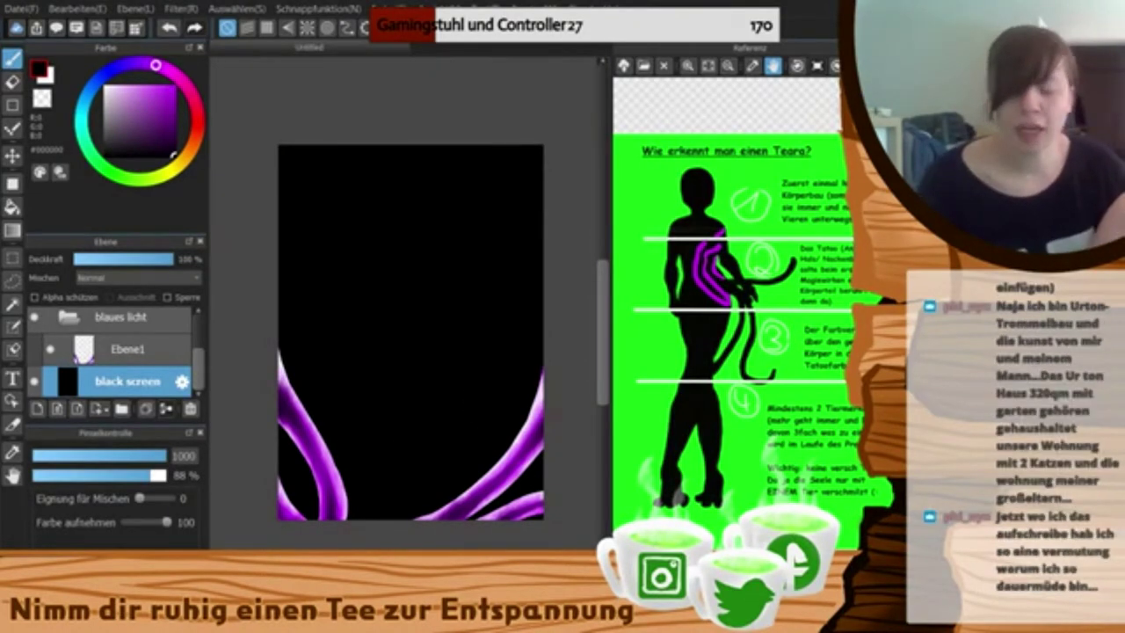
# - Add a layer inside the "blaues licht" folder and try a curved selection stroke over the lower-left tentacle
pyautogui.hotkey('ctrl', 'z')
pyautogui.click(12, 327)
pyautogui.moveTo(282, 341); pyautogui.dragTo(325, 523)
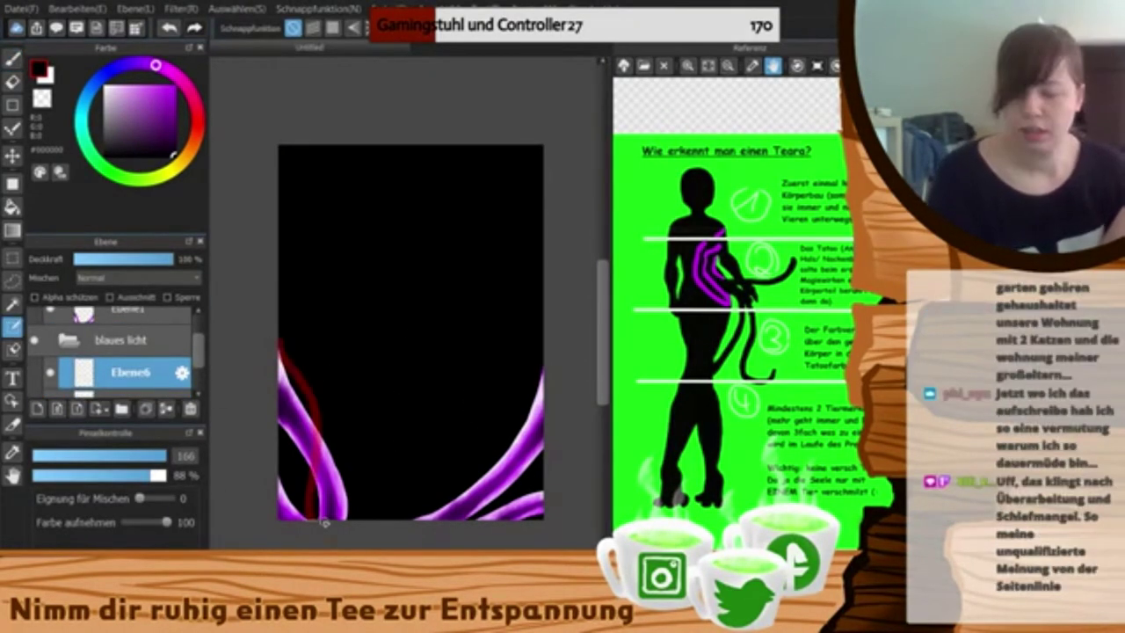
pyautogui.hotkey('ctrl', 'z')
# - Lower the opacity of the "black screen" layer to a grey backdrop and reselect the empty layer in "blaues licht"
pyautogui.scroll(-3, 130, 360)
pyautogui.click(130, 381)
pyautogui.click(136, 260)
pyautogui.scroll(3, 130, 361)
pyautogui.click(130, 357)
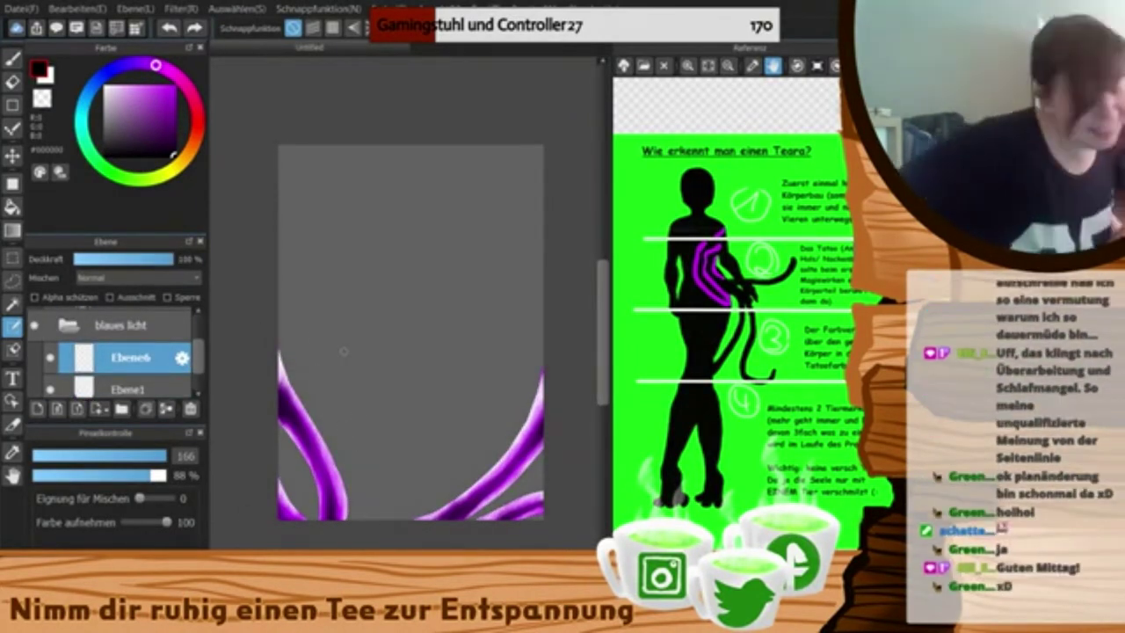
# - Redraw the selection as curving vines over the lower-left and lower-right tentacles, including a curled vine on the right side
pyautogui.hotkey('ctrl', 'z')
pyautogui.moveTo(279, 309)
pyautogui.mouseDown()
pyautogui.moveTo(330, 457)
pyautogui.moveTo(324, 517)
pyautogui.mouseUp()
pyautogui.moveTo(280, 447); pyautogui.dragTo(319, 519)
pyautogui.press('e')
pyautogui.press('e')
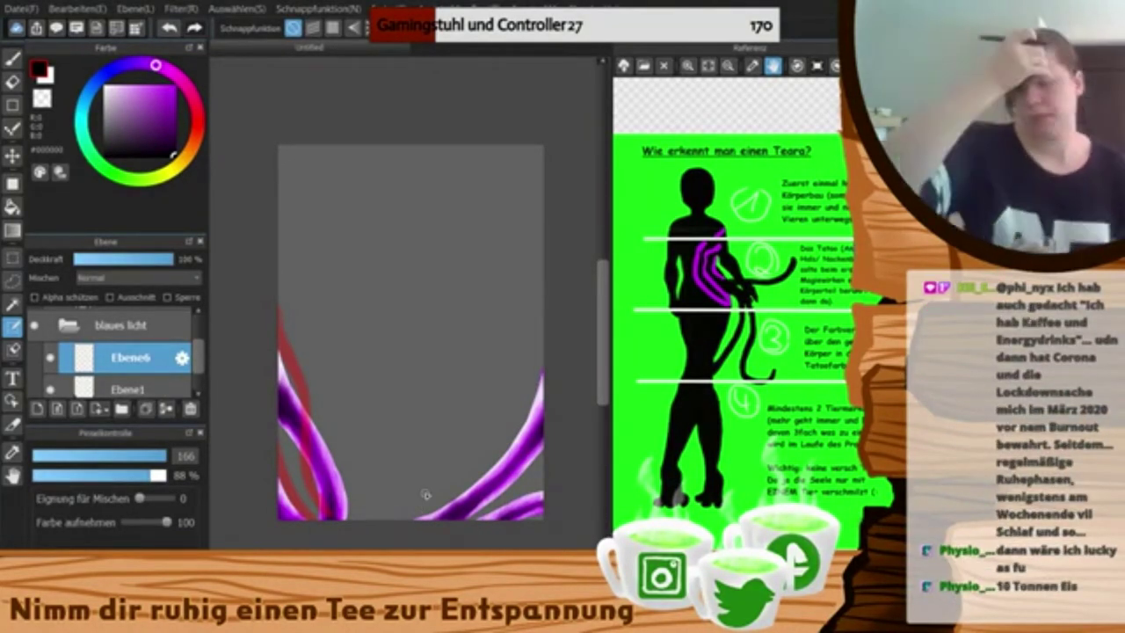
pyautogui.moveTo(304, 376); pyautogui.dragTo(334, 480)
pyautogui.moveTo(417, 518); pyautogui.dragTo(538, 429)
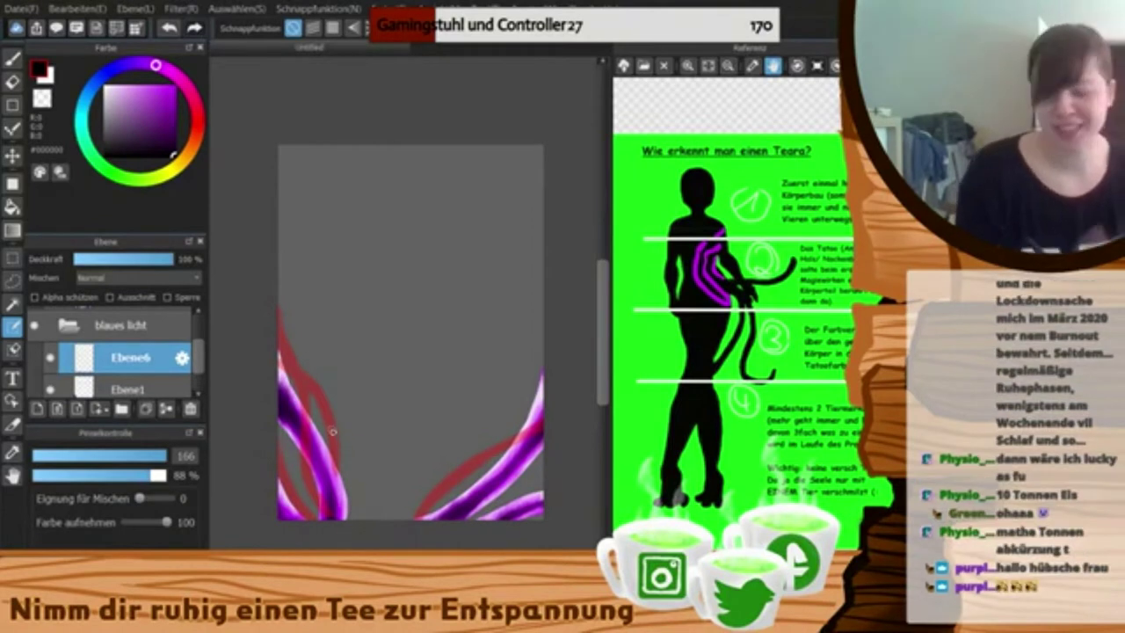
pyautogui.moveTo(479, 519)
pyautogui.mouseDown()
pyautogui.moveTo(464, 387)
pyautogui.moveTo(458, 436)
pyautogui.mouseUp()
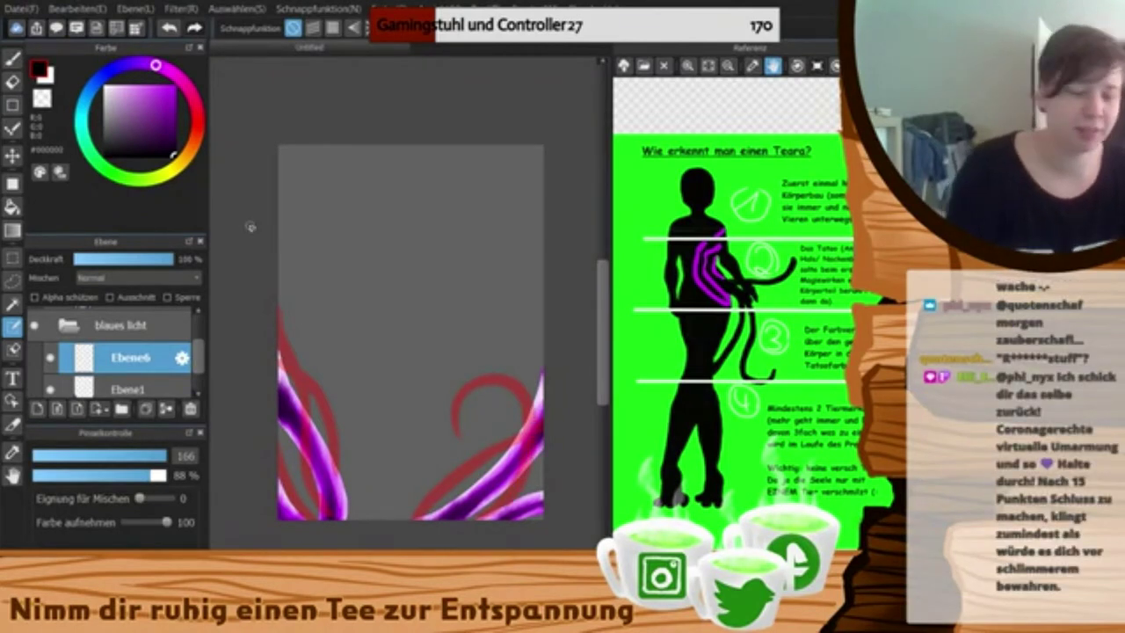
# - Taper the ends of the selected vines with the selection eraser
pyautogui.click(12, 350)
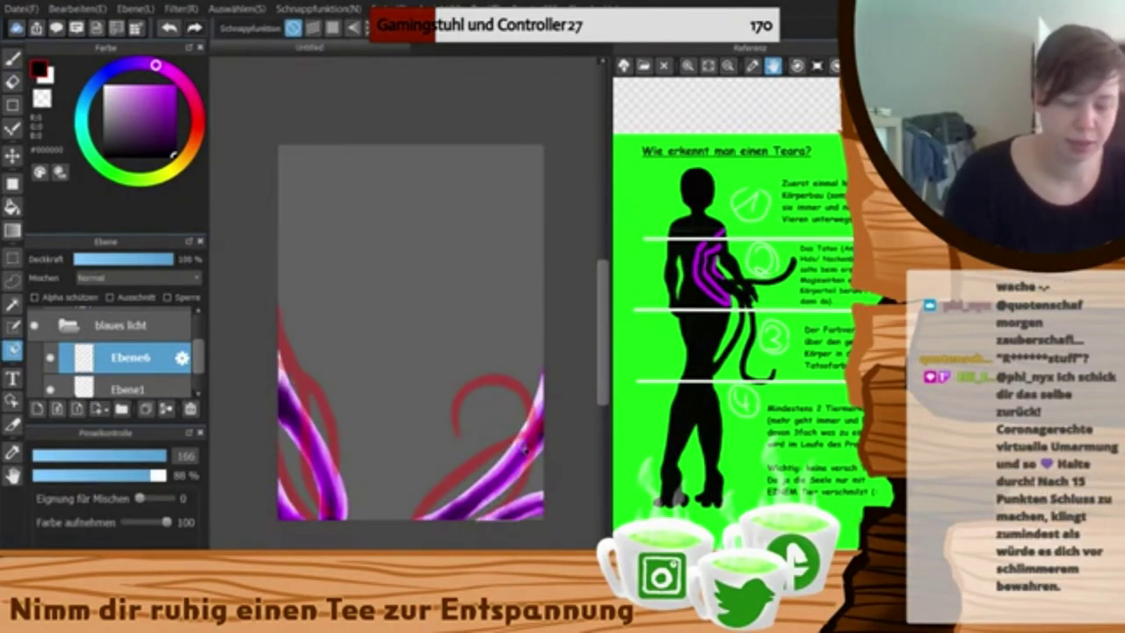
pyautogui.press('b')
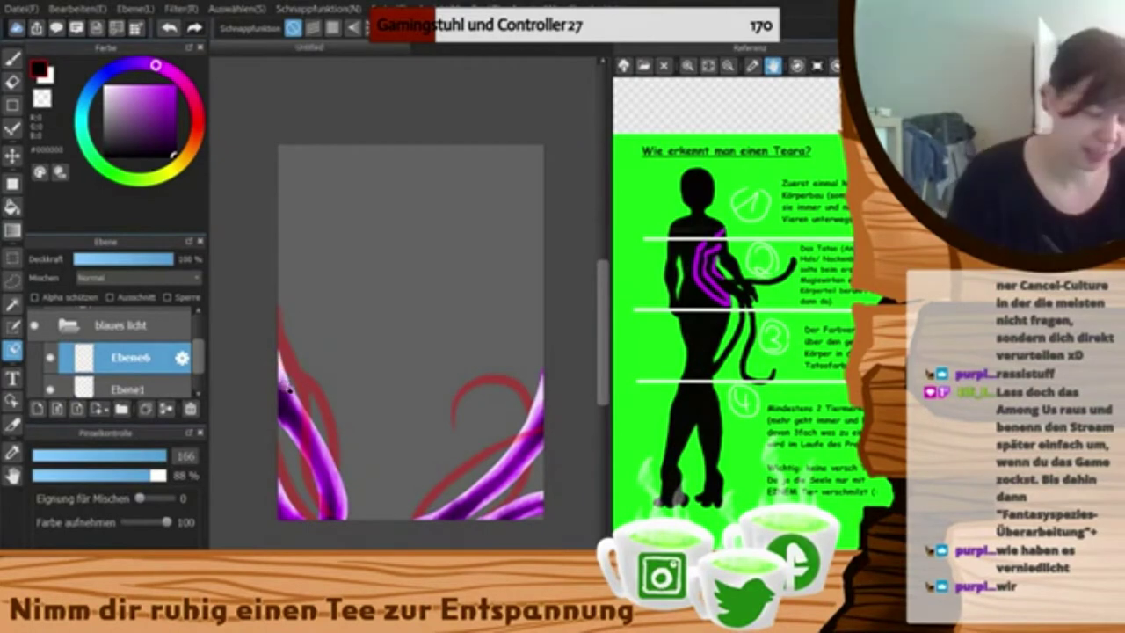
pyautogui.press('s')
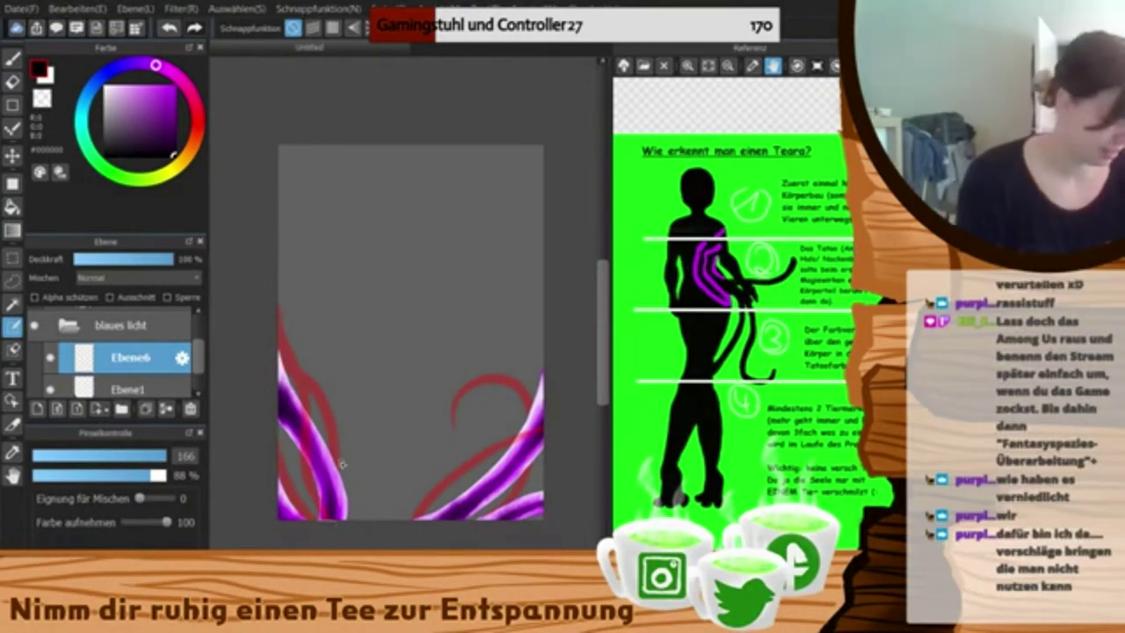
# - Add pointed leaves to the curled and rising selection vines around the lower-right tentacle, reducing the selection brush to size 47
pyautogui.hotkey('ctrl', 'shift', 'n')
pyautogui.moveTo(461, 469)
pyautogui.mouseDown()
pyautogui.moveTo(540, 439)
pyautogui.moveTo(463, 505)
pyautogui.moveTo(523, 384)
pyautogui.moveTo(512, 374)
pyautogui.moveTo(466, 374)
pyautogui.mouseUp()
pyautogui.moveTo(327, 378)
pyautogui.mouseDown()
pyautogui.moveTo(326, 425)
pyautogui.moveTo(289, 410)
pyautogui.moveTo(303, 447)
pyautogui.moveTo(347, 433)
pyautogui.mouseUp()
pyautogui.press('e')
pyautogui.moveTo(480, 388)
pyautogui.mouseDown()
pyautogui.moveTo(477, 413)
pyautogui.moveTo(387, 326)
pyautogui.mouseUp()
pyautogui.hotkey('ctrl', 'z')
pyautogui.scroll(2, 517, 427)
pyautogui.click(167, 409)
pyautogui.click(130, 456)
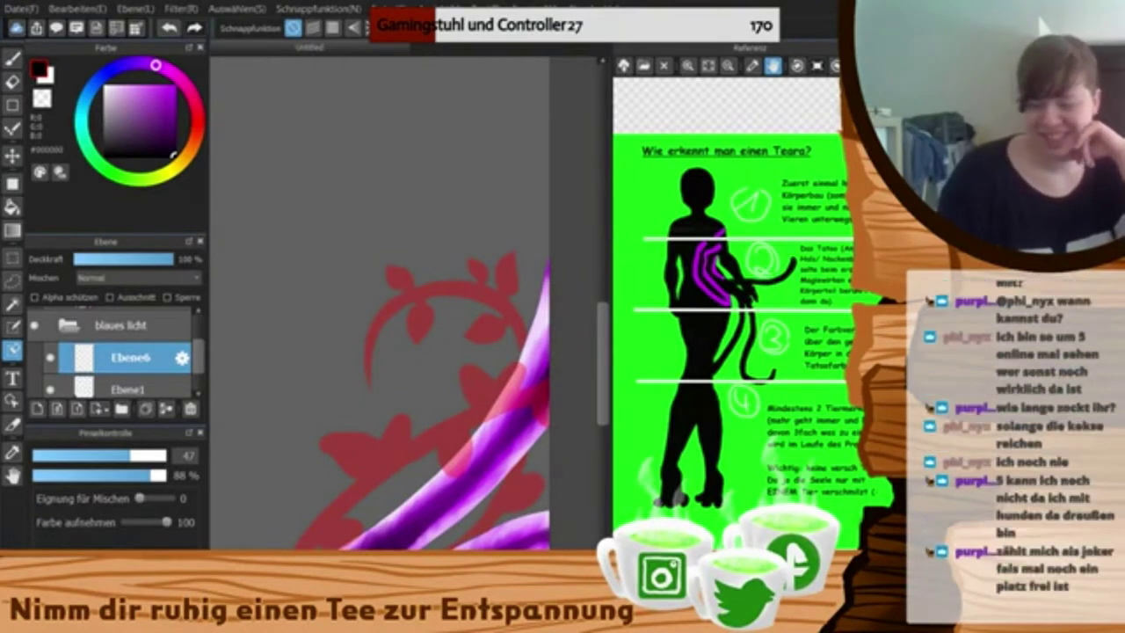
# - Refine the leafy selection around the lower-right tentacles and erase the vine segment running beside the smaller tentacle
pyautogui.moveTo(509, 548); pyautogui.dragTo(515, 548)
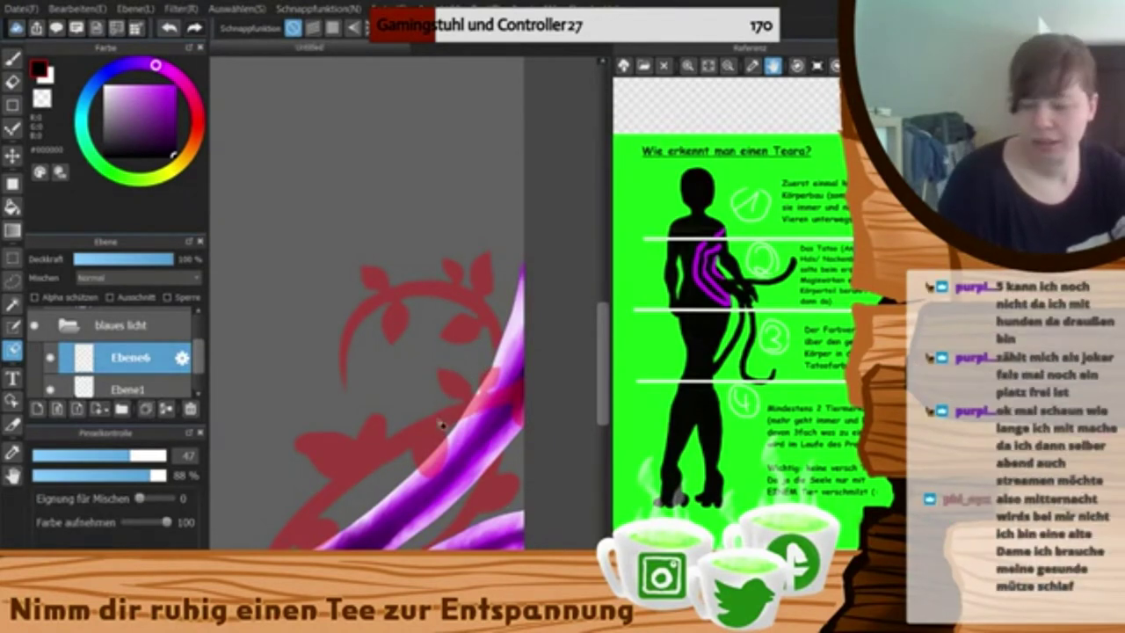
pyautogui.moveTo(511, 546)
pyautogui.mouseDown()
pyautogui.moveTo(494, 546)
pyautogui.moveTo(516, 469)
pyautogui.mouseUp()
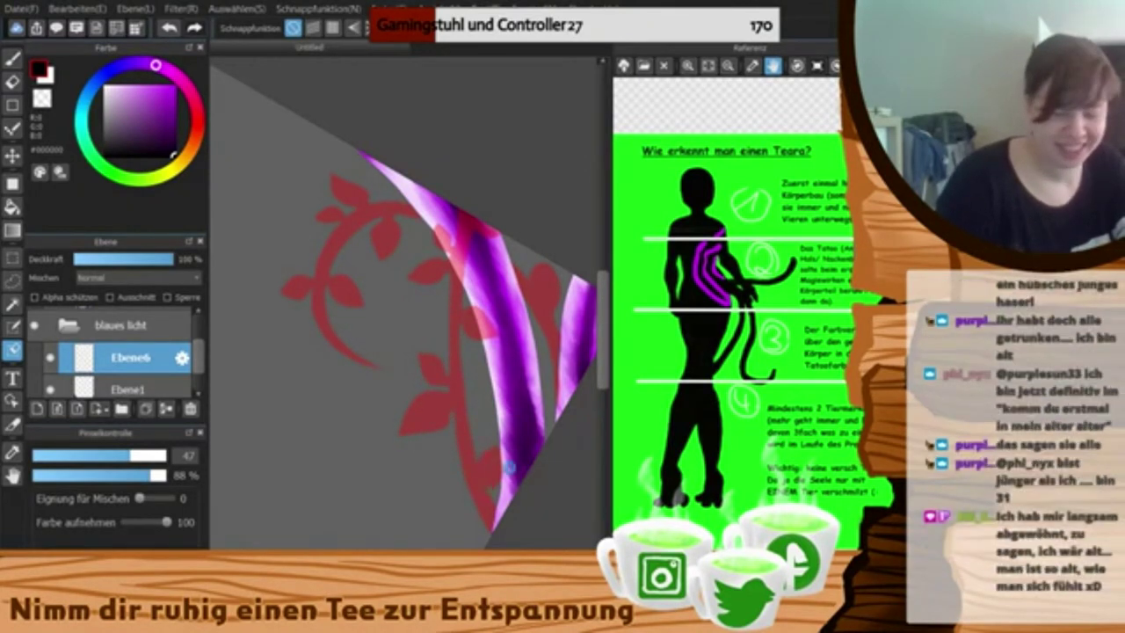
pyautogui.press('Right')
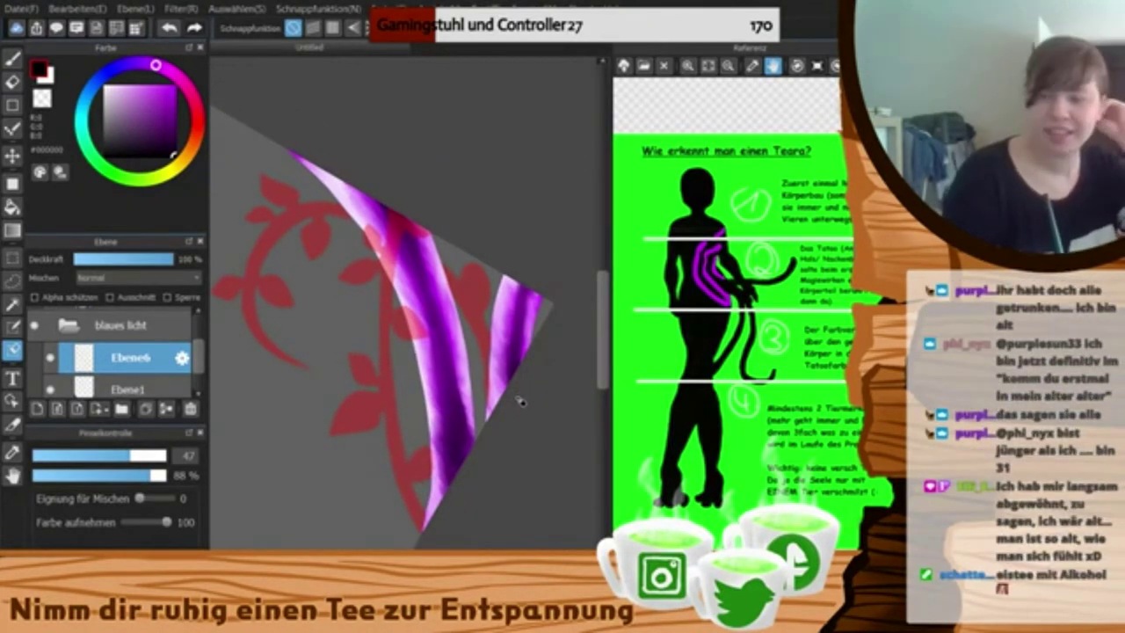
pyautogui.click(13, 327)
pyautogui.moveTo(494, 340); pyautogui.dragTo(493, 381)
pyautogui.click(14, 349)
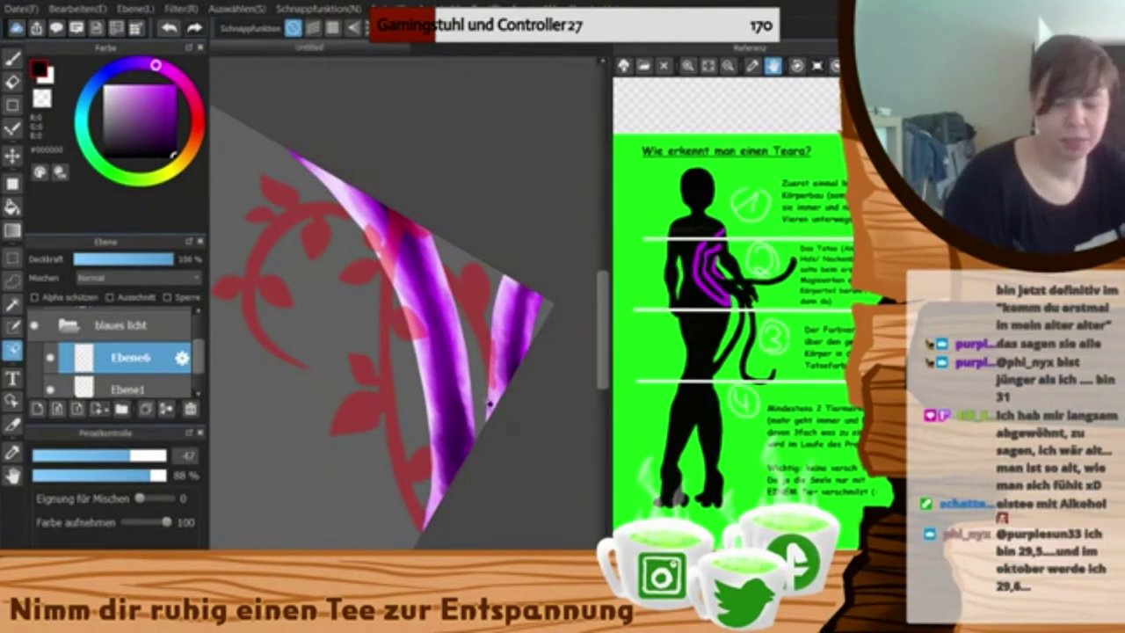
pyautogui.moveTo(498, 334); pyautogui.dragTo(492, 393)
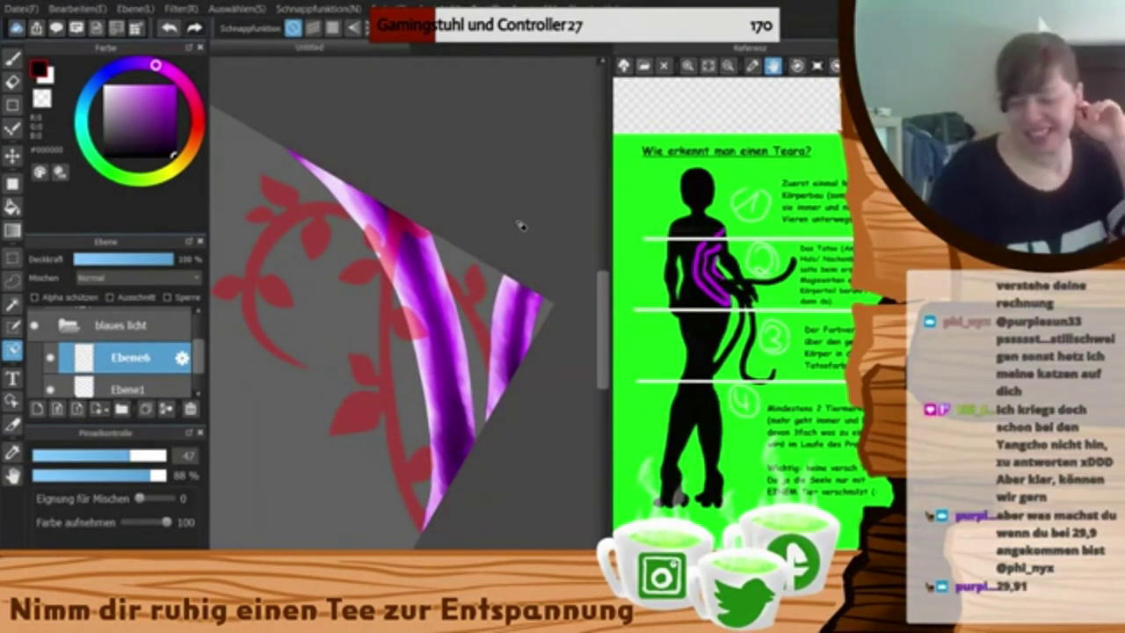
# - Clean up the lower-left selection vines and add pointed leaves along them
pyautogui.moveTo(584, 369); pyautogui.dragTo(471, 466)
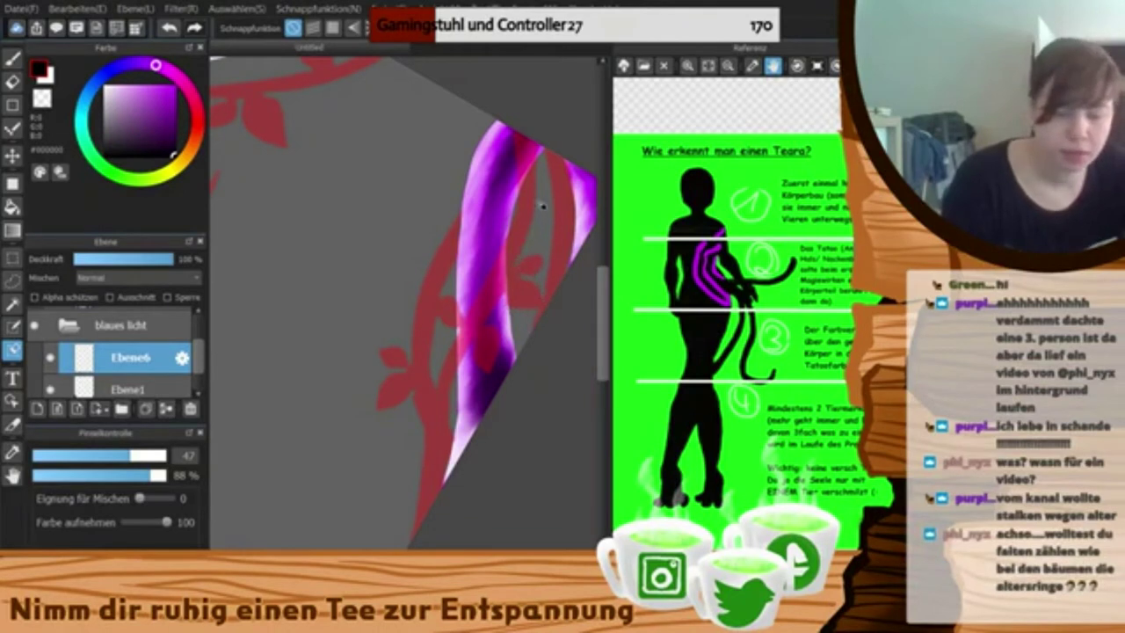
pyautogui.click(13, 329)
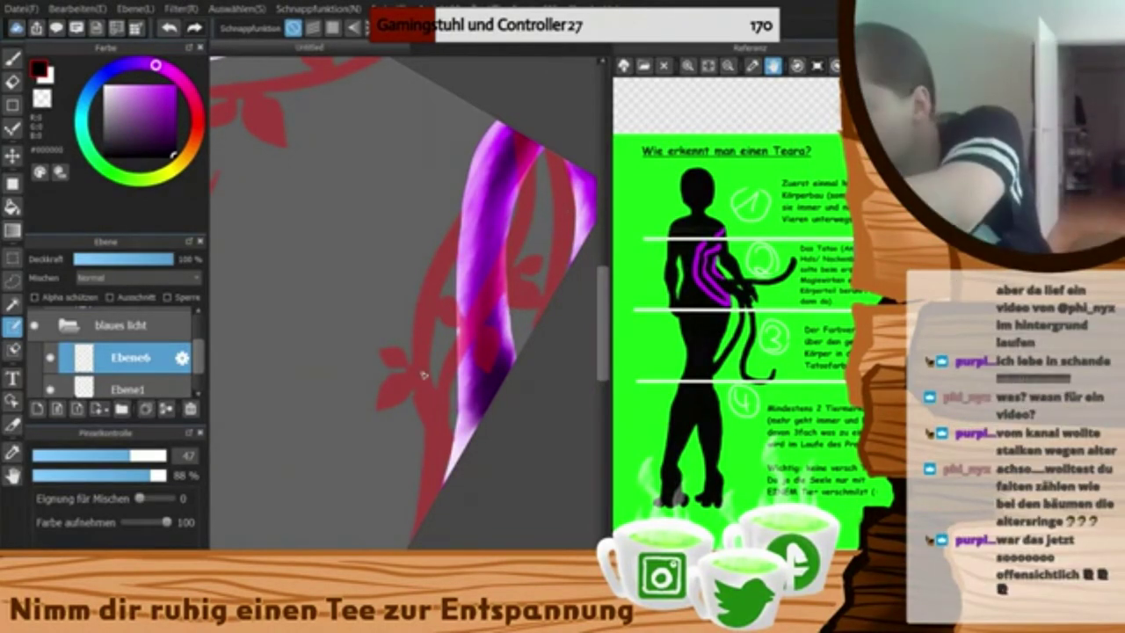
pyautogui.moveTo(430, 268)
pyautogui.mouseDown()
pyautogui.moveTo(424, 257)
pyautogui.moveTo(413, 290)
pyautogui.mouseUp()
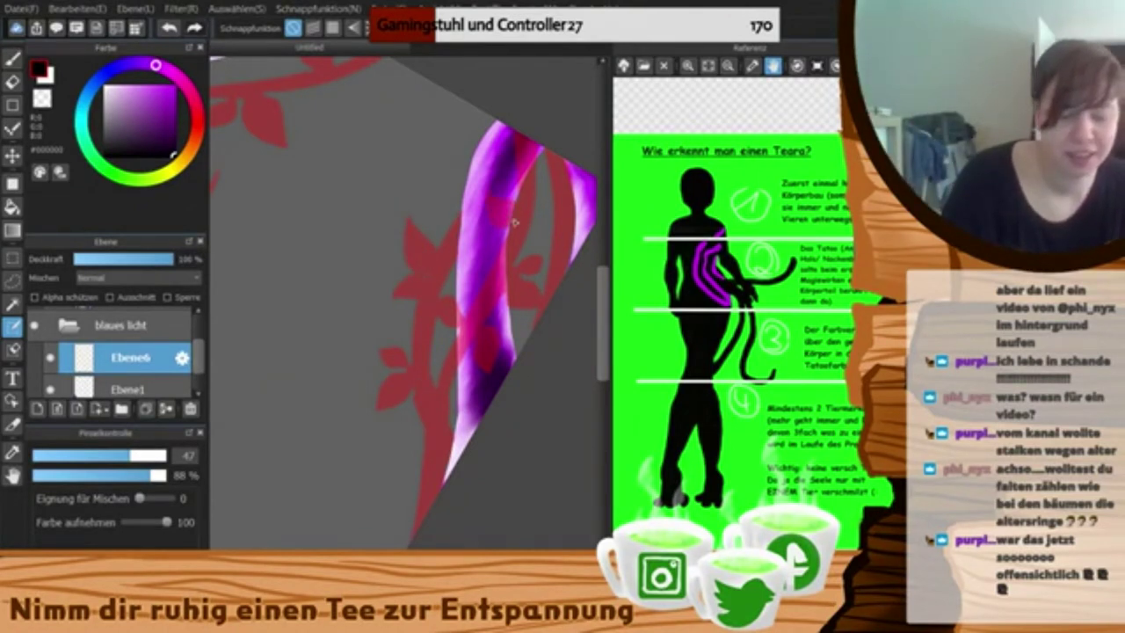
pyautogui.moveTo(585, 206); pyautogui.dragTo(552, 202)
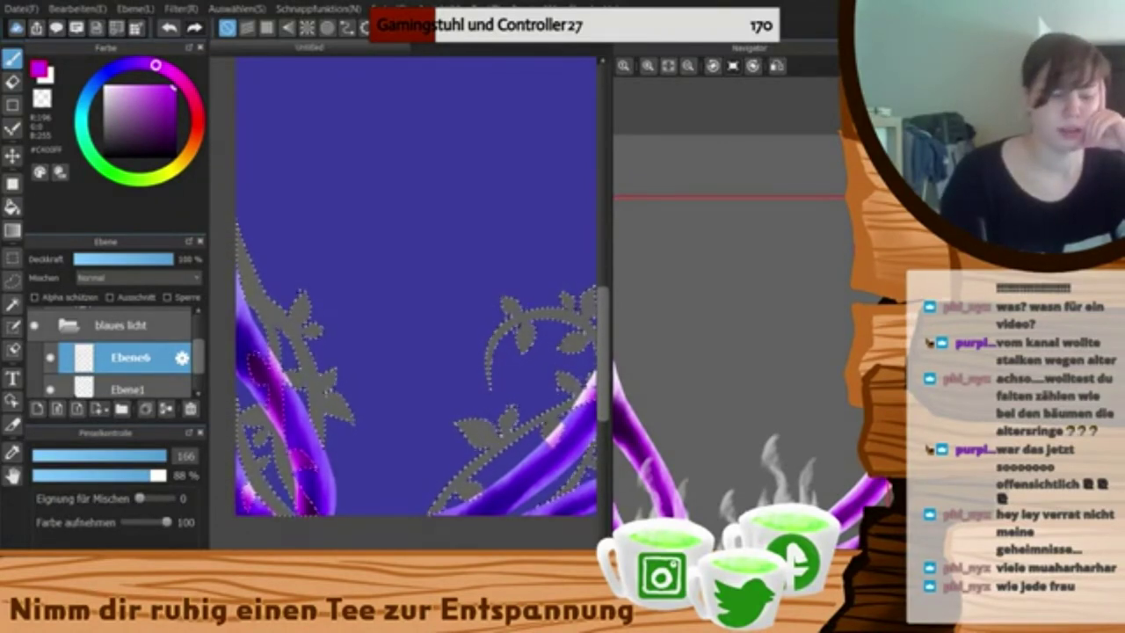
# - Paint all selected leafy vines on layer "Ebene6" bright purple (#C400FF) at brush size 166
pyautogui.moveTo(258, 308); pyautogui.dragTo(274, 345)
pyautogui.press('s')
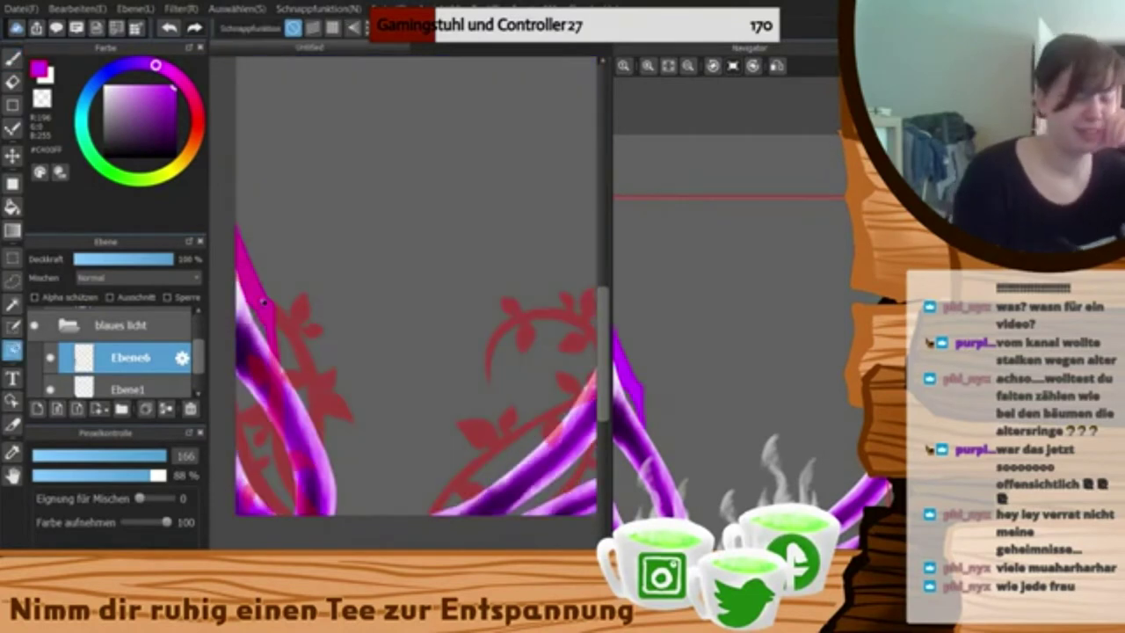
pyautogui.press('b')
pyautogui.moveTo(328, 377); pyautogui.dragTo(264, 479)
pyautogui.moveTo(199, 356)
pyautogui.mouseDown()
pyautogui.moveTo(199, 333)
pyautogui.moveTo(199, 373)
pyautogui.mouseUp()
pyautogui.moveTo(395, 555); pyautogui.dragTo(426, 556)
pyautogui.moveTo(466, 392); pyautogui.dragTo(407, 440)
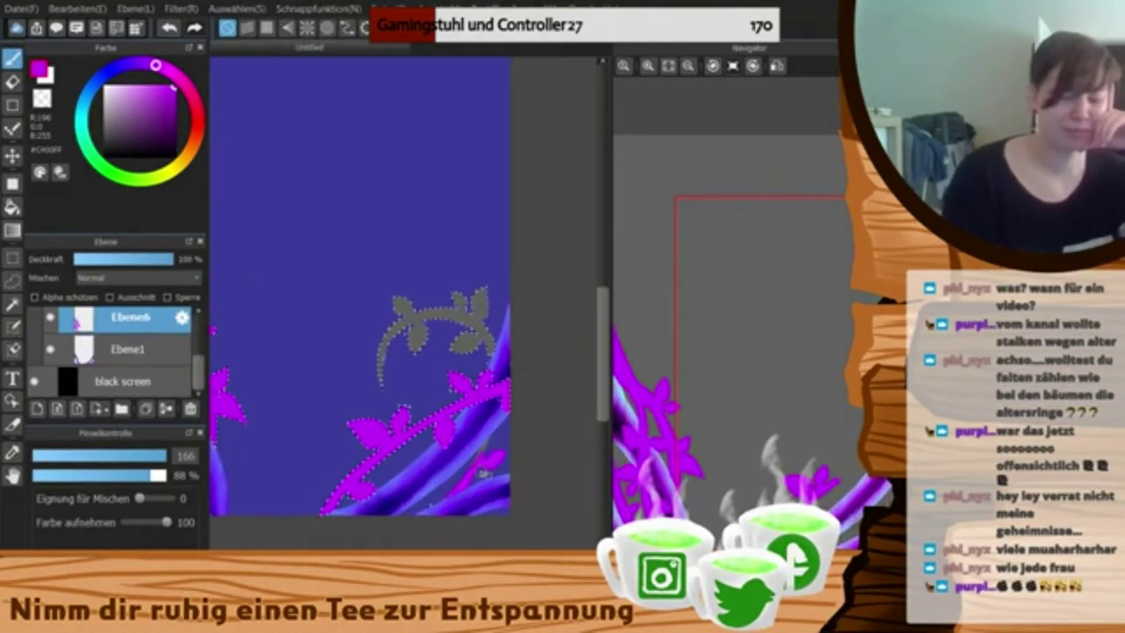
pyautogui.moveTo(483, 473); pyautogui.dragTo(447, 499)
pyautogui.moveTo(479, 338)
pyautogui.mouseDown()
pyautogui.moveTo(444, 310)
pyautogui.moveTo(406, 322)
pyautogui.mouseUp()
pyautogui.moveTo(426, 555); pyautogui.dragTo(396, 555)
# - Swap to light blue (#B5EDFF) with the Watercolor (Soft) brush and stroke along the tip of the left vine
pyautogui.press('x')
pyautogui.click(154, 556)
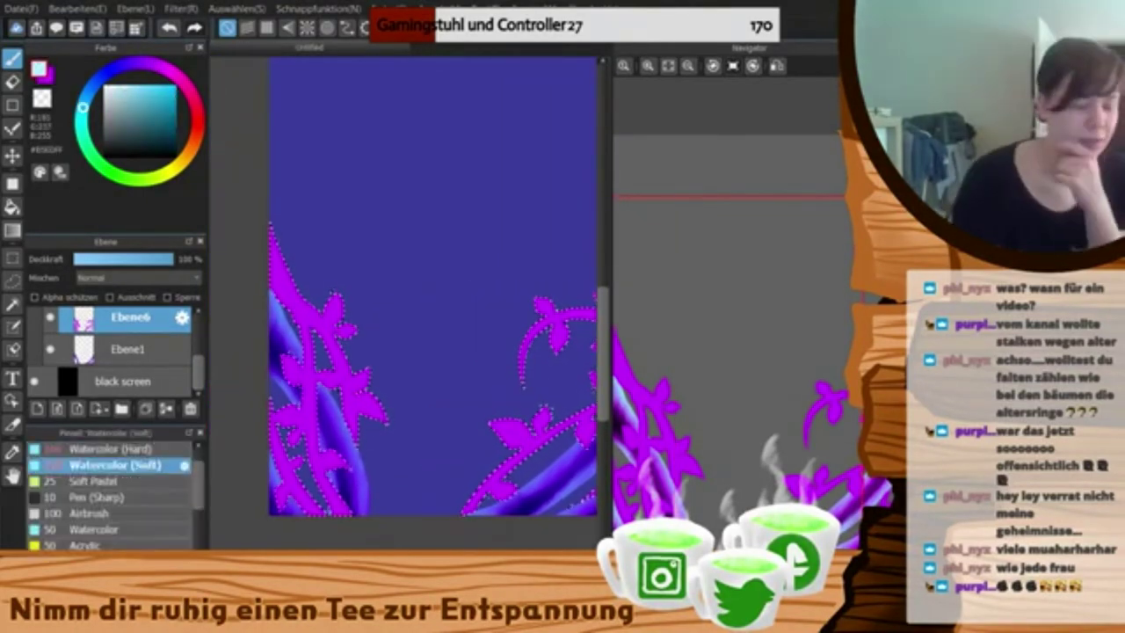
pyautogui.click(84, 556)
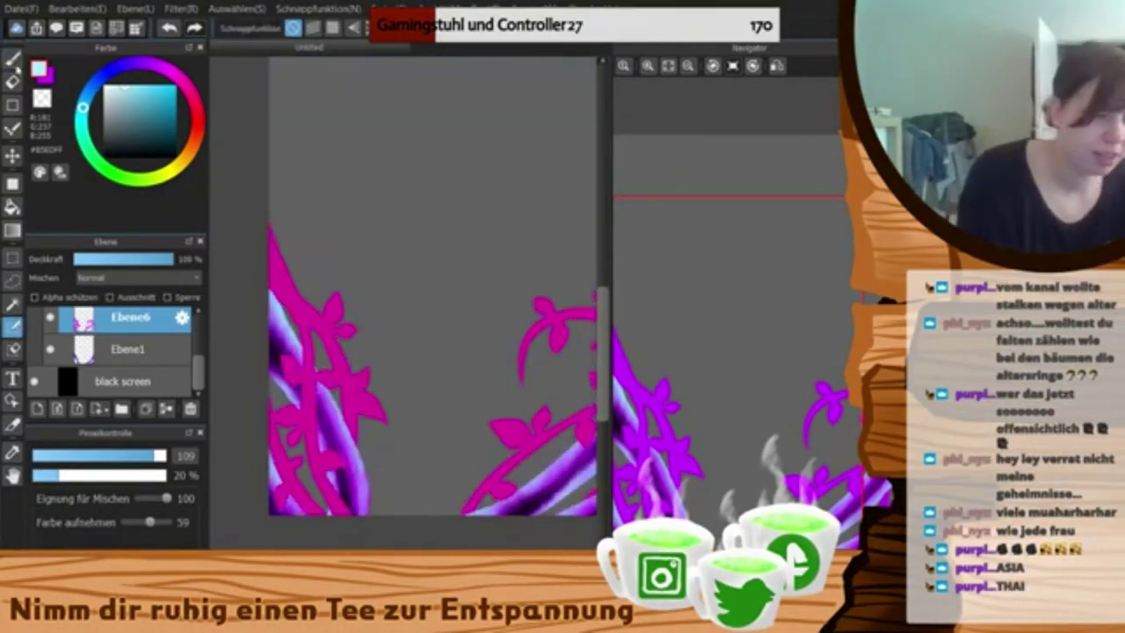
pyautogui.moveTo(272, 228); pyautogui.dragTo(287, 269)
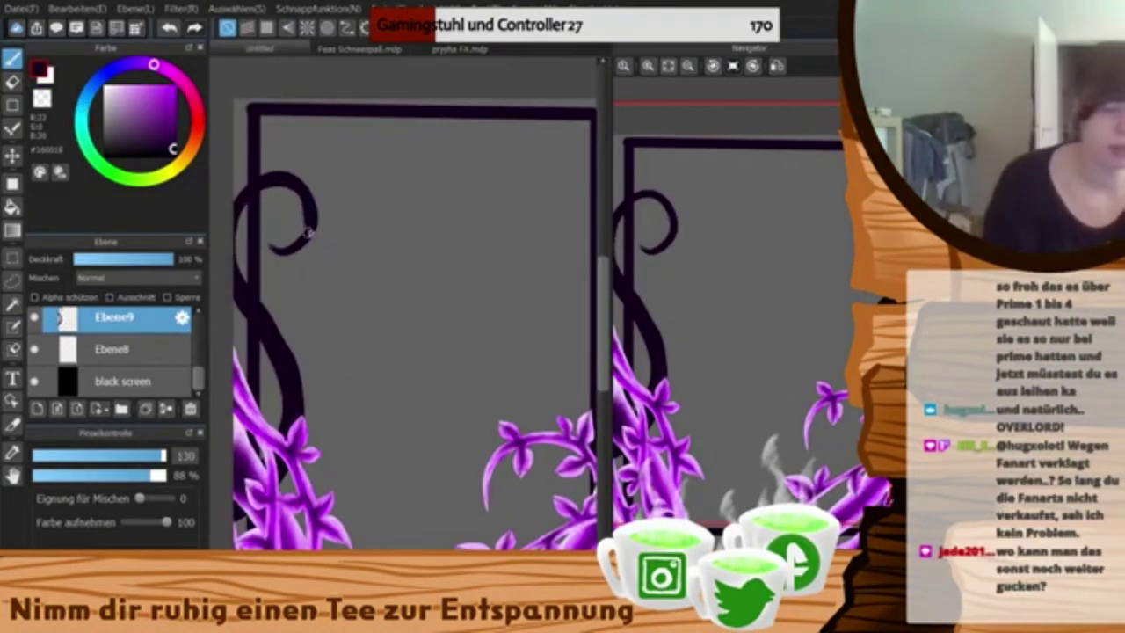
# - Erase along the dark curled tentacle on layer "Ebene9" near the frame's upper-left side to thin and taper its tip
pyautogui.press('e')
pyautogui.moveTo(271, 246)
pyautogui.mouseDown()
pyautogui.moveTo(307, 209)
pyautogui.moveTo(301, 200)
pyautogui.mouseUp()
pyautogui.moveTo(297, 177); pyautogui.dragTo(322, 209)
pyautogui.hotkey('ctrl', 'z')
pyautogui.moveTo(260, 178)
pyautogui.mouseDown()
pyautogui.moveTo(308, 186)
pyautogui.moveTo(299, 250)
pyautogui.mouseUp()
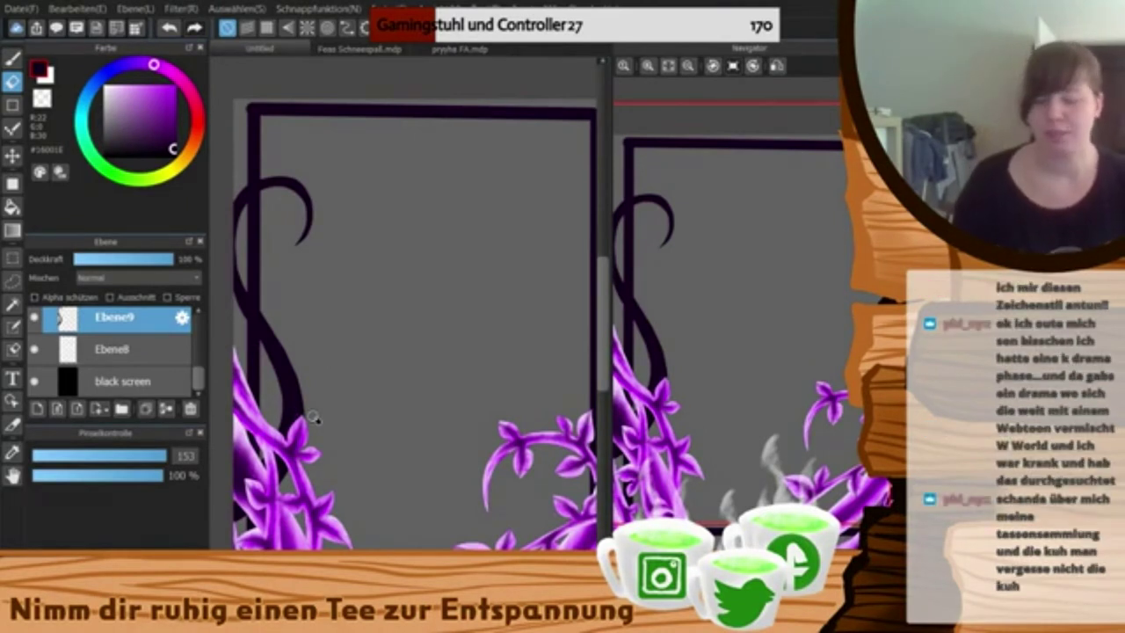
# - Paint thick dark intertwined tentacles along the frame's lower edge and behind the lower-right purple vines at brush size 130
pyautogui.moveTo(531, 492)
pyautogui.mouseDown()
pyautogui.moveTo(503, 431)
pyautogui.moveTo(539, 436)
pyautogui.mouseUp()
pyautogui.press('b')
pyautogui.press('Left')
pyautogui.press('Left')
pyautogui.press('Left')
pyautogui.press('Left')
pyautogui.moveTo(444, 461); pyautogui.dragTo(527, 433)
pyautogui.moveTo(412, 476); pyautogui.dragTo(528, 427)
pyautogui.moveTo(448, 489); pyautogui.dragTo(476, 467)
pyautogui.moveTo(528, 378); pyautogui.dragTo(431, 378)
pyautogui.moveTo(379, 430); pyautogui.dragTo(410, 364)
pyautogui.moveTo(390, 426); pyautogui.dragTo(438, 353)
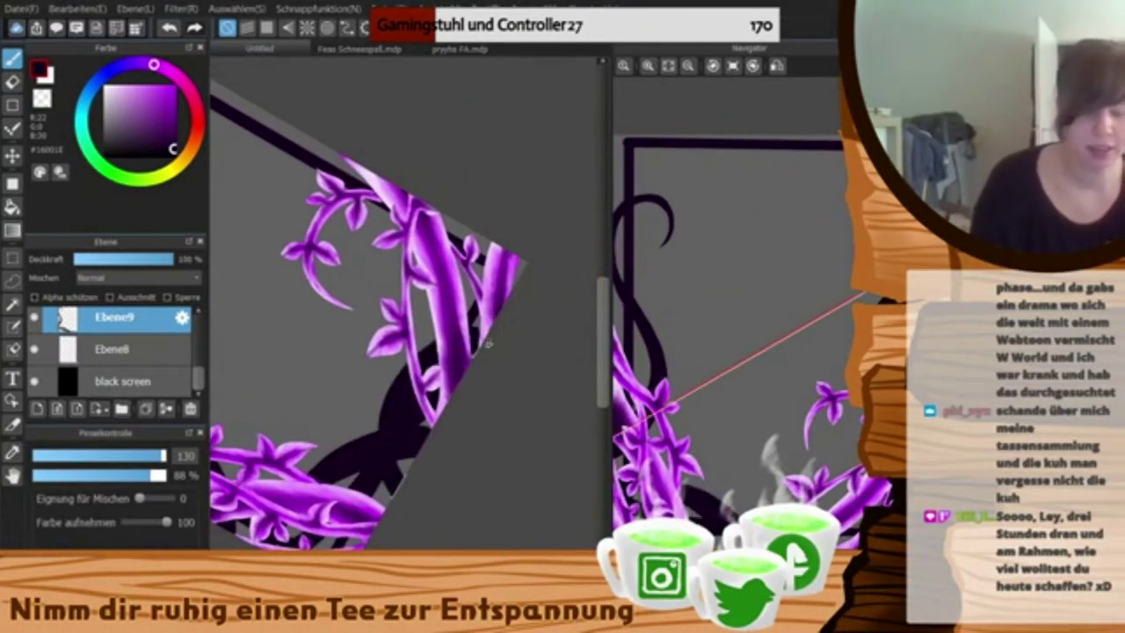
pyautogui.moveTo(489, 314); pyautogui.dragTo(470, 303)
# - Paint a dark tentacle rising from the lower-right vines and crossing the frame's right edge
pyautogui.press('Right')
pyautogui.press('Right')
pyautogui.press('Right')
pyautogui.press('Right')
pyautogui.press('Right')
pyautogui.press('Right')
pyautogui.moveTo(571, 400); pyautogui.dragTo(527, 496)
pyautogui.moveTo(409, 406); pyautogui.dragTo(398, 406)
pyautogui.moveTo(436, 485); pyautogui.dragTo(391, 484)
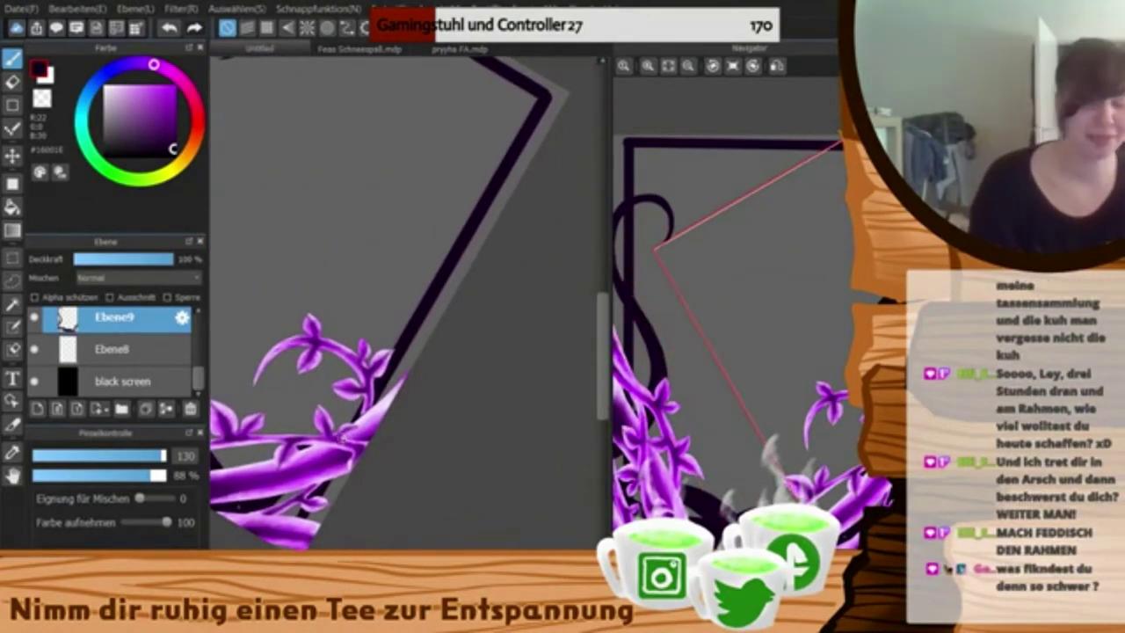
pyautogui.moveTo(376, 362); pyautogui.dragTo(474, 260)
pyautogui.moveTo(378, 348); pyautogui.dragTo(480, 253)
pyautogui.moveTo(402, 280); pyautogui.dragTo(479, 248)
# - Add an inward-curling branch to the dark tentacle on the right edge and taper it with the eraser
pyautogui.moveTo(342, 243)
pyautogui.mouseDown()
pyautogui.moveTo(394, 300)
pyautogui.moveTo(395, 288)
pyautogui.mouseUp()
pyautogui.hotkey('ctrl', 'z')
pyautogui.moveTo(392, 279); pyautogui.dragTo(456, 242)
pyautogui.hotkey('ctrl', 'z')
pyautogui.press('e')
pyautogui.moveTo(339, 252)
pyautogui.mouseDown()
pyautogui.moveTo(422, 263)
pyautogui.moveTo(455, 240)
pyautogui.mouseUp()
pyautogui.moveTo(340, 280); pyautogui.dragTo(379, 308)
pyautogui.press('b')
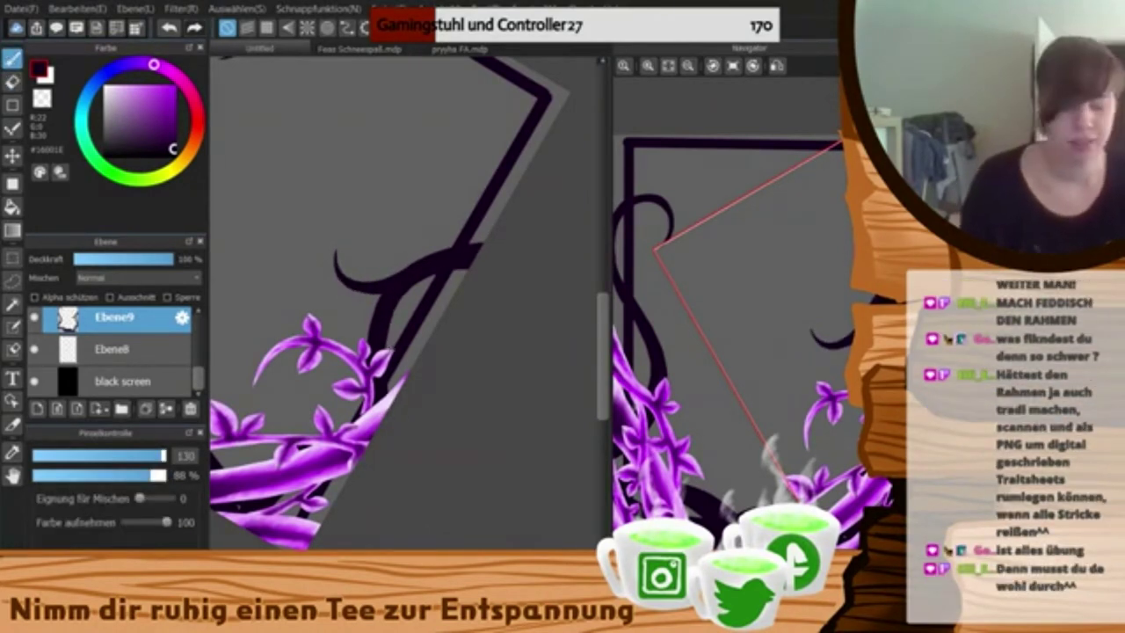
# - Paint dark tentacles winding around the frame's upper-right corner, undoing a misplaced stroke
pyautogui.moveTo(472, 554); pyautogui.dragTo(443, 553)
pyautogui.moveTo(428, 256)
pyautogui.mouseDown()
pyautogui.moveTo(442, 258)
pyautogui.moveTo(503, 350)
pyautogui.mouseUp()
pyautogui.moveTo(447, 395); pyautogui.dragTo(424, 399)
pyautogui.moveTo(288, 214)
pyautogui.mouseDown()
pyautogui.moveTo(287, 308)
pyautogui.moveTo(254, 335)
pyautogui.moveTo(475, 489)
pyautogui.moveTo(422, 383)
pyautogui.mouseUp()
pyautogui.hotkey('ctrl', 'z')
pyautogui.press('Left')
pyautogui.press('Left')
pyautogui.press('Left')
pyautogui.press('Left')
pyautogui.press('Left')
pyautogui.press('Left')
pyautogui.moveTo(297, 398)
pyautogui.mouseDown()
pyautogui.moveTo(301, 341)
pyautogui.moveTo(271, 377)
pyautogui.mouseUp()
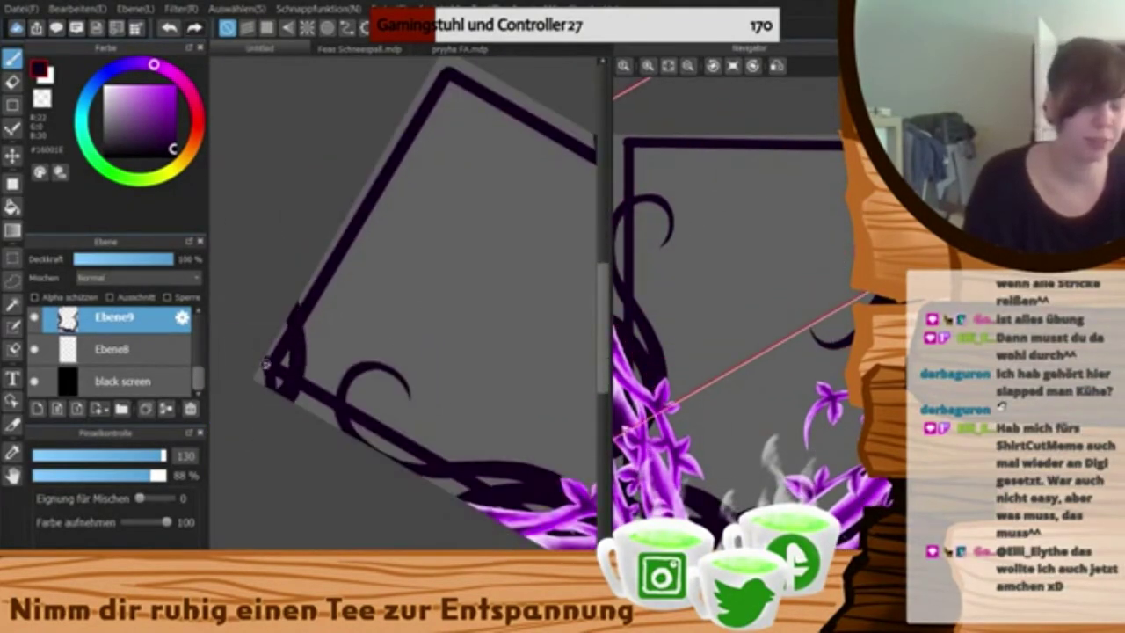
# - Paint a curled dark tendril on the frame's top edge and a tentacle around the upper-left corner, tapering the curl with the eraser
pyautogui.moveTo(369, 180)
pyautogui.mouseDown()
pyautogui.moveTo(427, 174)
pyautogui.moveTo(417, 193)
pyautogui.mouseUp()
pyautogui.moveTo(424, 131)
pyautogui.mouseDown()
pyautogui.moveTo(503, 83)
pyautogui.moveTo(517, 86)
pyautogui.mouseUp()
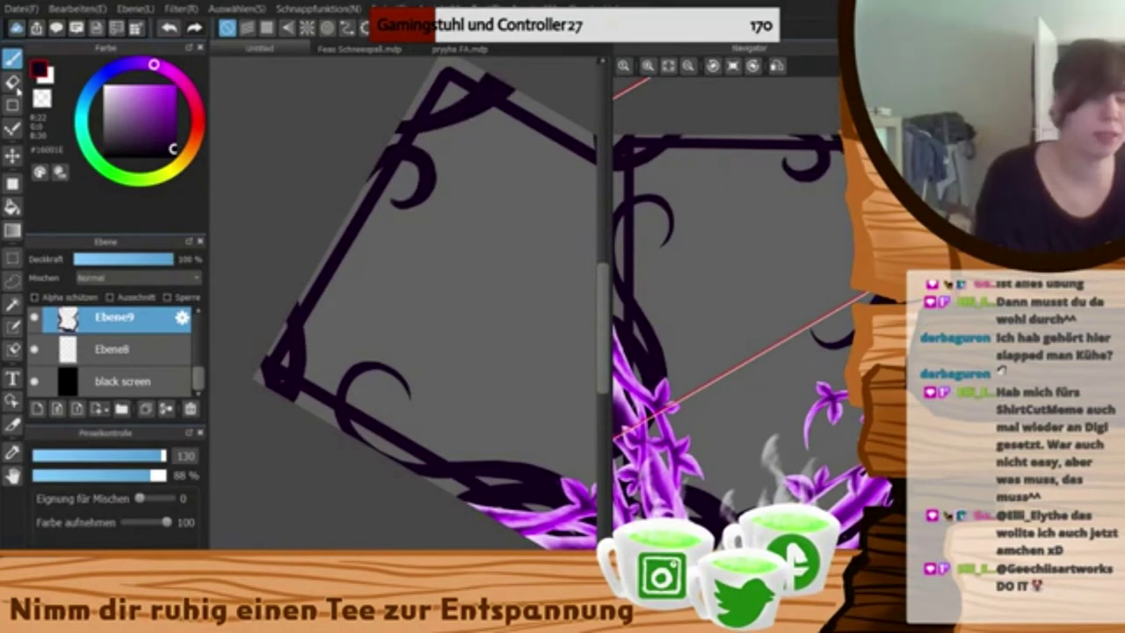
pyautogui.click(12, 82)
pyautogui.moveTo(422, 178); pyautogui.dragTo(394, 203)
# - Paint dark pointed leaves on the tentacles along the frame's left edge at brush size 44
pyautogui.press('Up')
pyautogui.moveTo(435, 369); pyautogui.dragTo(409, 187)
pyautogui.press('b')
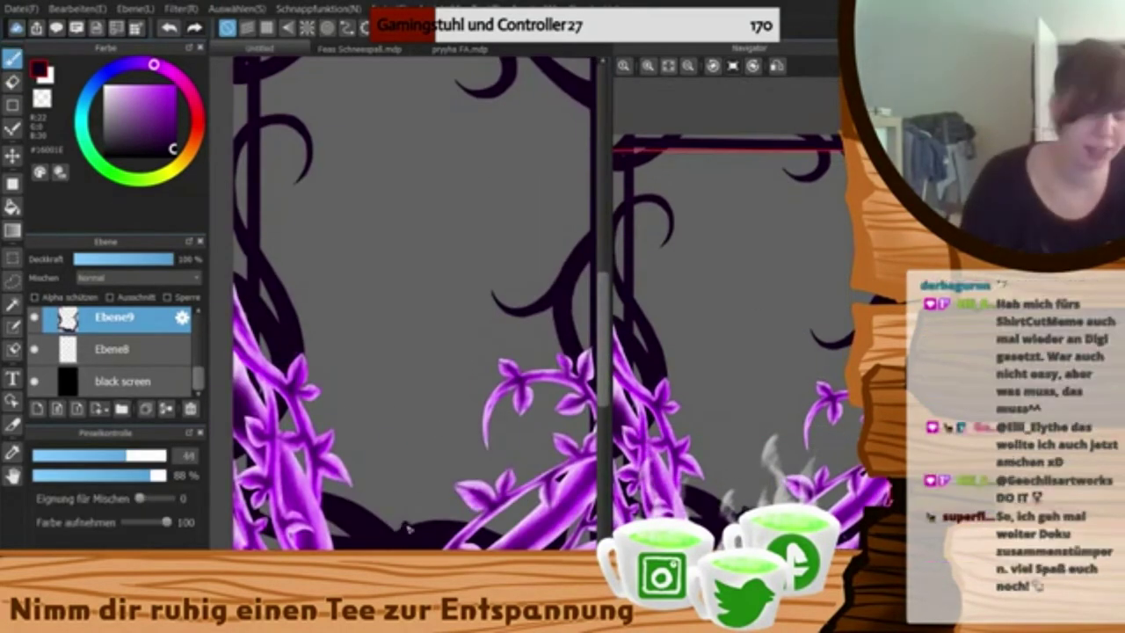
pyautogui.moveTo(269, 263)
pyautogui.mouseDown()
pyautogui.moveTo(286, 243)
pyautogui.moveTo(273, 266)
pyautogui.moveTo(296, 266)
pyautogui.mouseUp()
pyautogui.moveTo(251, 269); pyautogui.dragTo(238, 244)
pyautogui.moveTo(235, 134)
pyautogui.mouseDown()
pyautogui.moveTo(239, 106)
pyautogui.moveTo(273, 155)
pyautogui.mouseUp()
# - Look over the finished red-haired warrior drawing in the other open document and return to the frame
pyautogui.hotkey('ctrl', 'Tab')
pyautogui.scroll(3, 451, 351)
pyautogui.moveTo(752, 318); pyautogui.dragTo(747, 260)
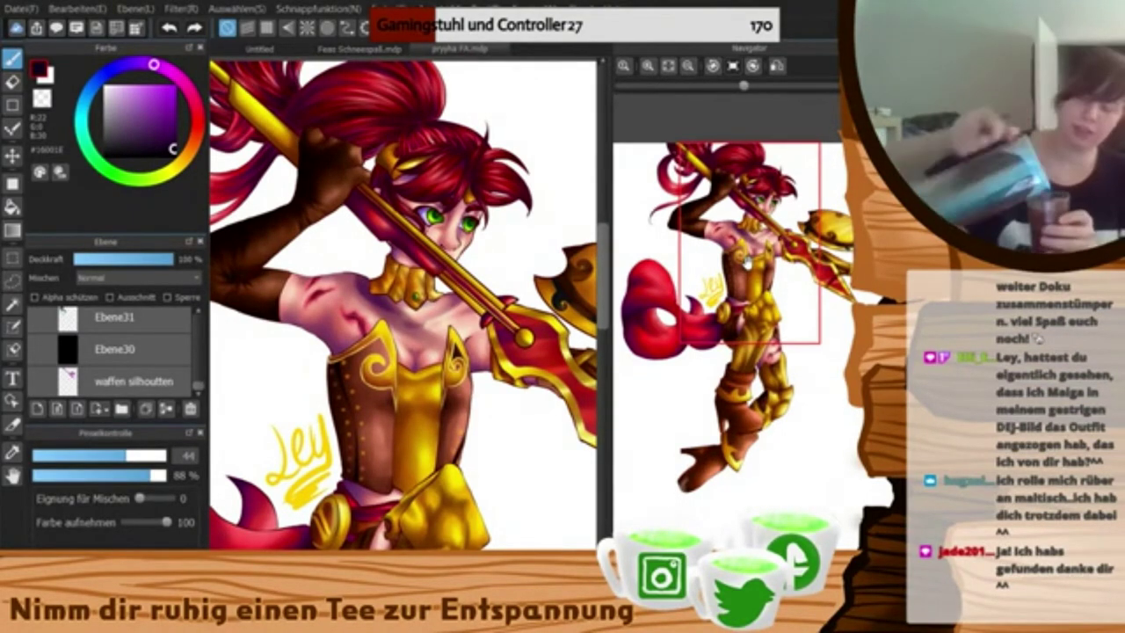
pyautogui.hotkey('ctrl', 'Tab')
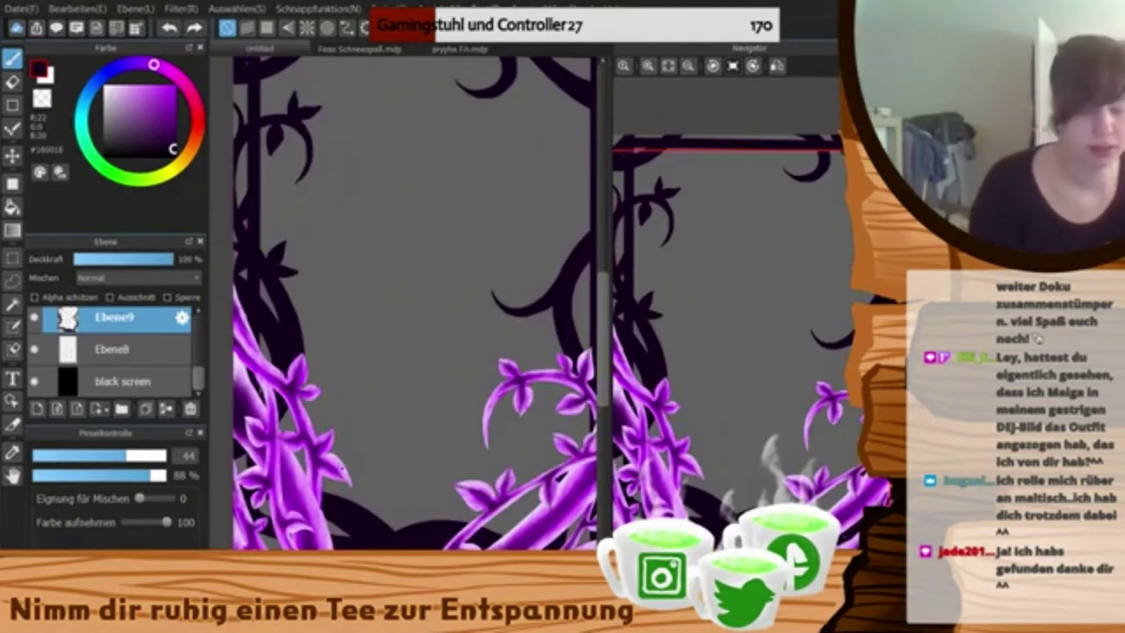
# - Paint dark pointed leaves on the tentacles along the frame's lower edge, right edge and upper-right corner
pyautogui.moveTo(374, 468)
pyautogui.mouseDown()
pyautogui.moveTo(367, 486)
pyautogui.moveTo(345, 477)
pyautogui.mouseUp()
pyautogui.moveTo(352, 457)
pyautogui.mouseDown()
pyautogui.moveTo(343, 439)
pyautogui.moveTo(366, 437)
pyautogui.mouseUp()
pyautogui.moveTo(385, 524)
pyautogui.mouseDown()
pyautogui.moveTo(410, 489)
pyautogui.moveTo(412, 523)
pyautogui.mouseUp()
pyautogui.moveTo(420, 521)
pyautogui.mouseDown()
pyautogui.moveTo(442, 493)
pyautogui.moveTo(446, 521)
pyautogui.mouseUp()
pyautogui.hotkey('ctrl', 'z')
pyautogui.moveTo(465, 501); pyautogui.dragTo(448, 520)
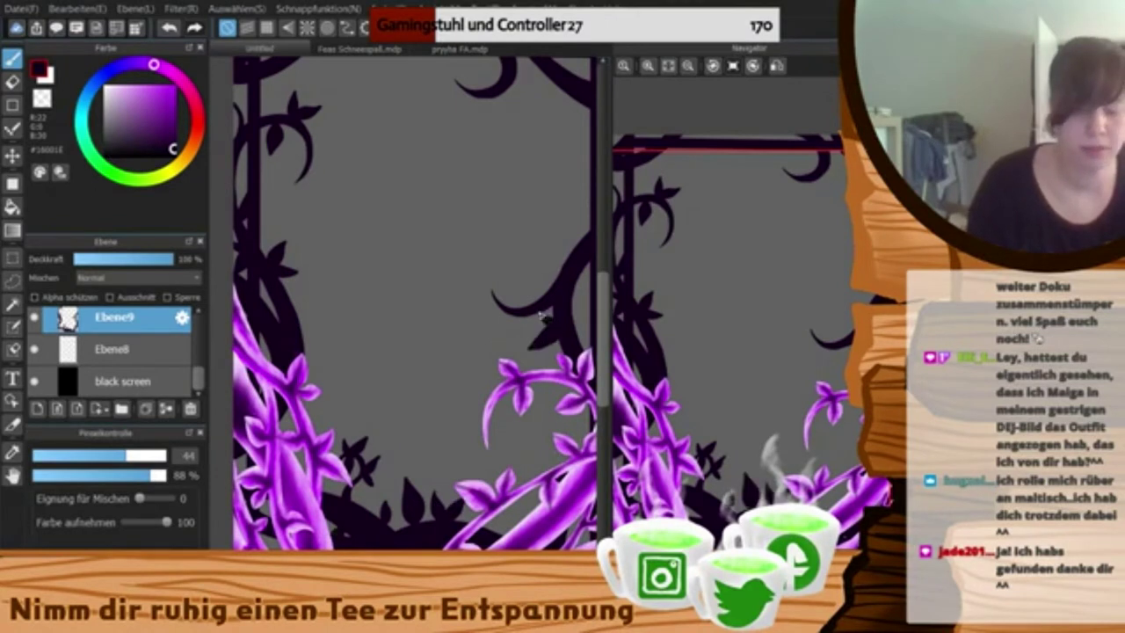
pyautogui.hscroll(3, 498, 260)
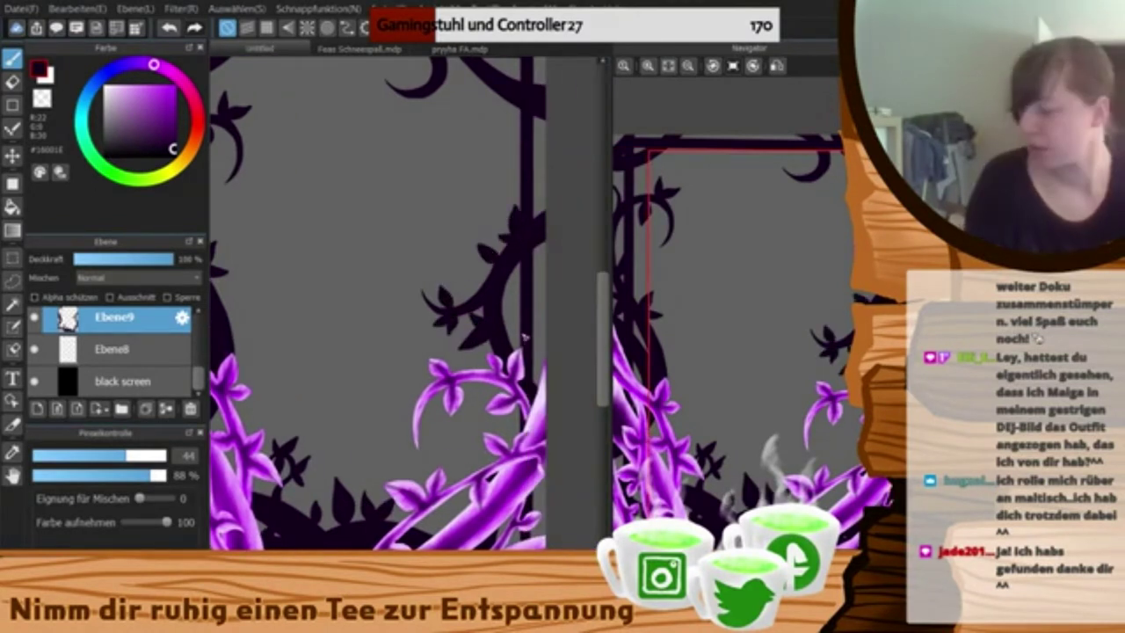
pyautogui.scroll(5, 519, 339)
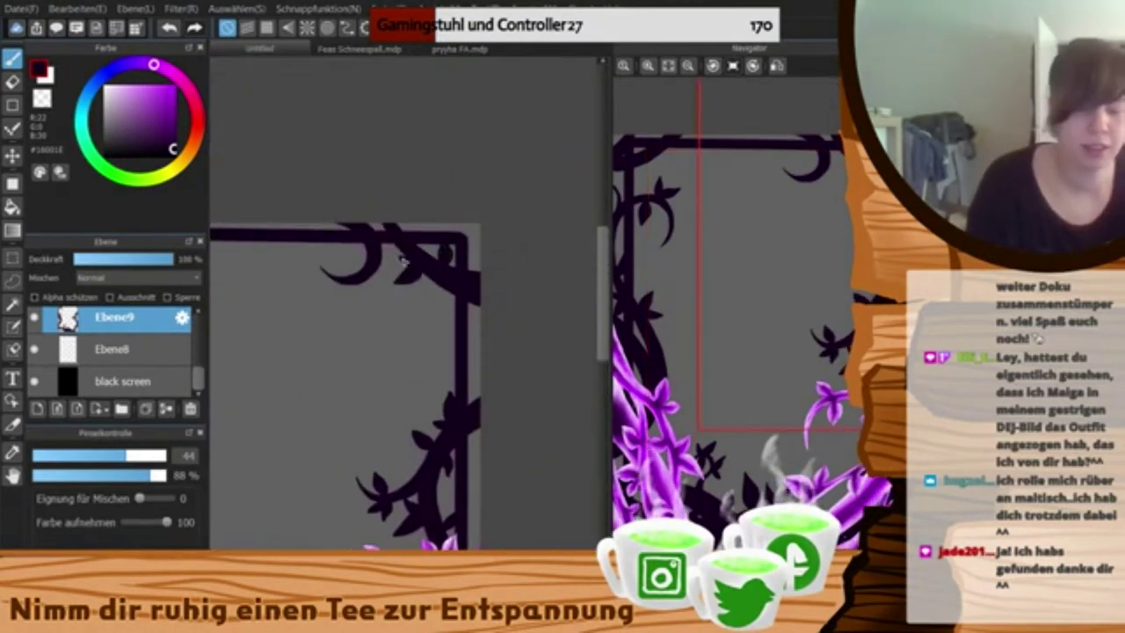
# - Set the opacity of the dark tentacle layer "Ebene9" to 80 %
pyautogui.moveTo(749, 165); pyautogui.dragTo(750, 341)
pyautogui.click(134, 259)
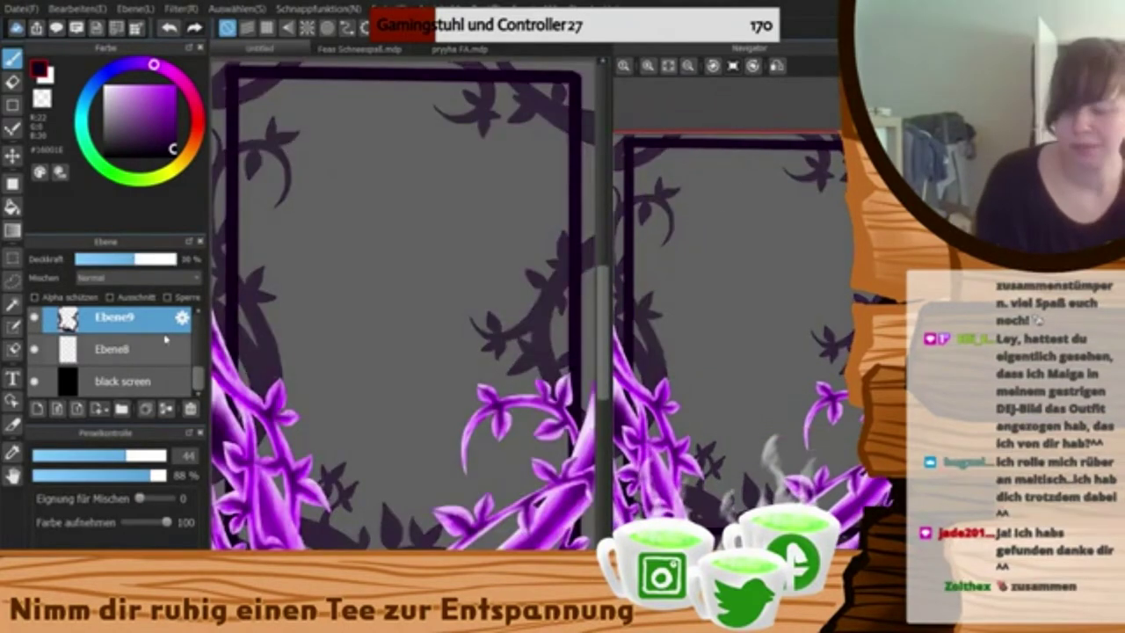
pyautogui.moveTo(153, 259); pyautogui.dragTo(159, 262)
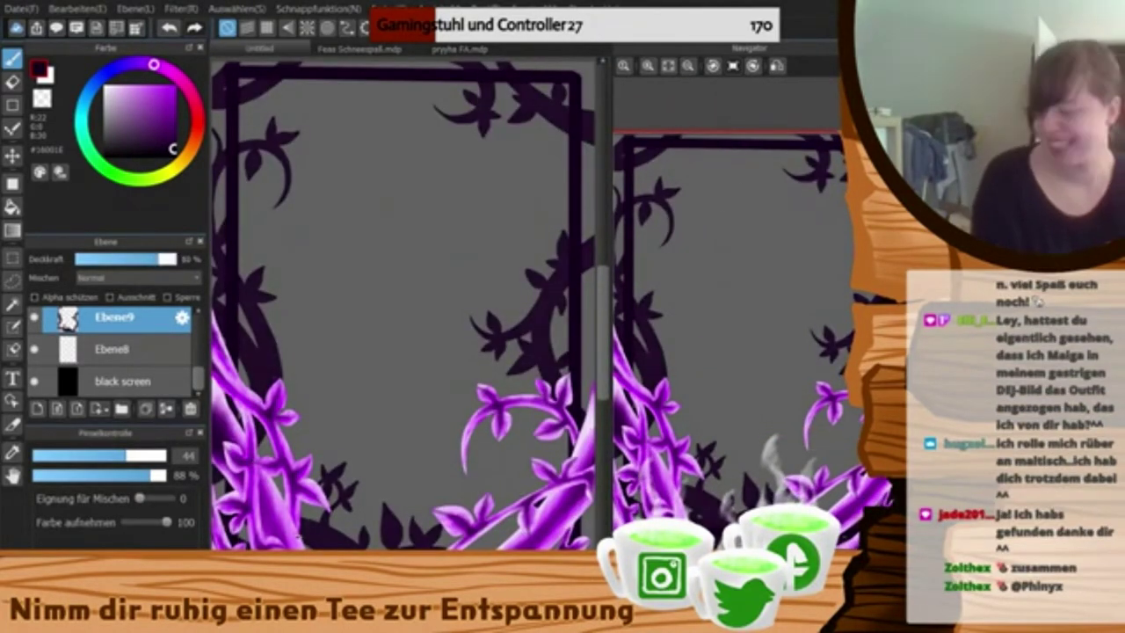
# - Set the dark tendril layer "Ebene9" to 100 % opacity and hide the "black screen" layer and the "weißes licht" folder
pyautogui.click(172, 259)
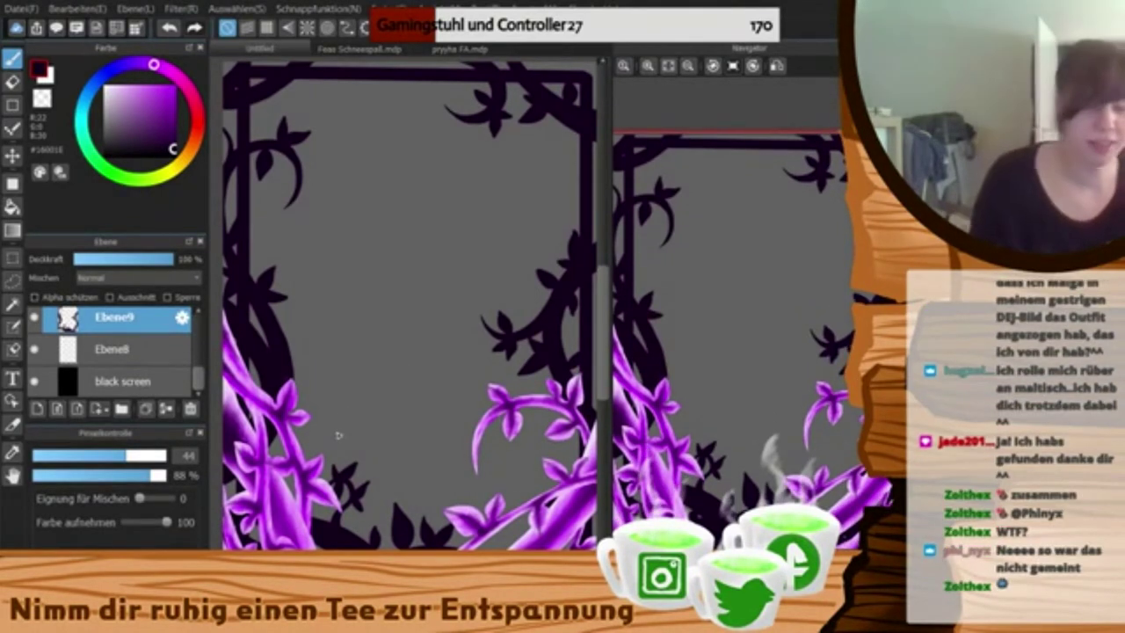
pyautogui.moveTo(199, 381); pyautogui.dragTo(196, 313)
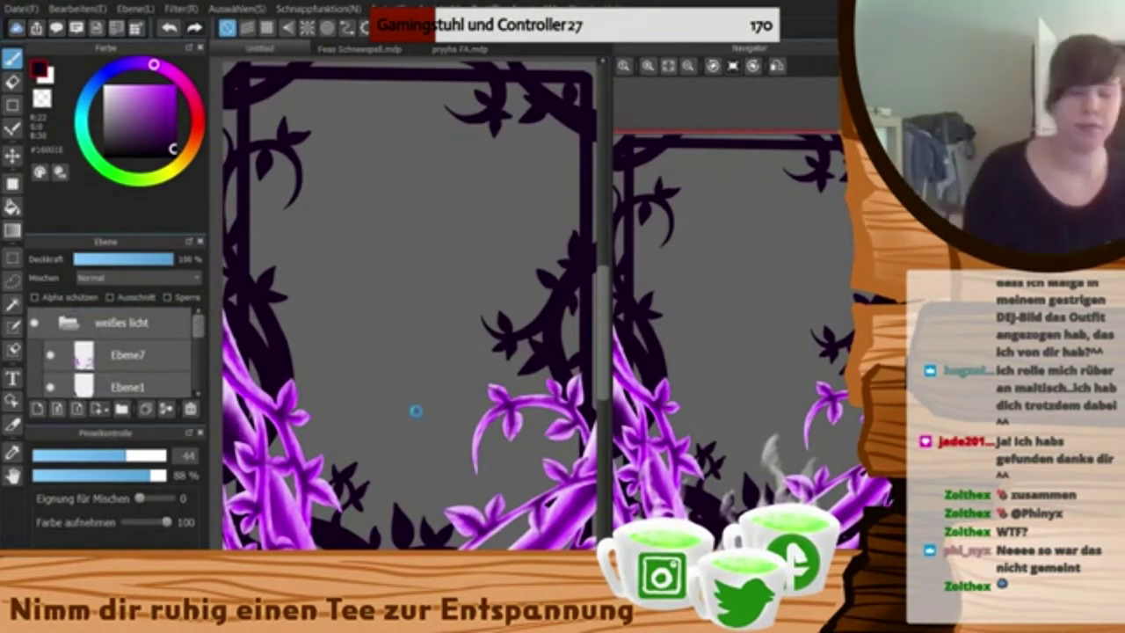
pyautogui.scroll(-5, 114, 351)
pyautogui.click(35, 382)
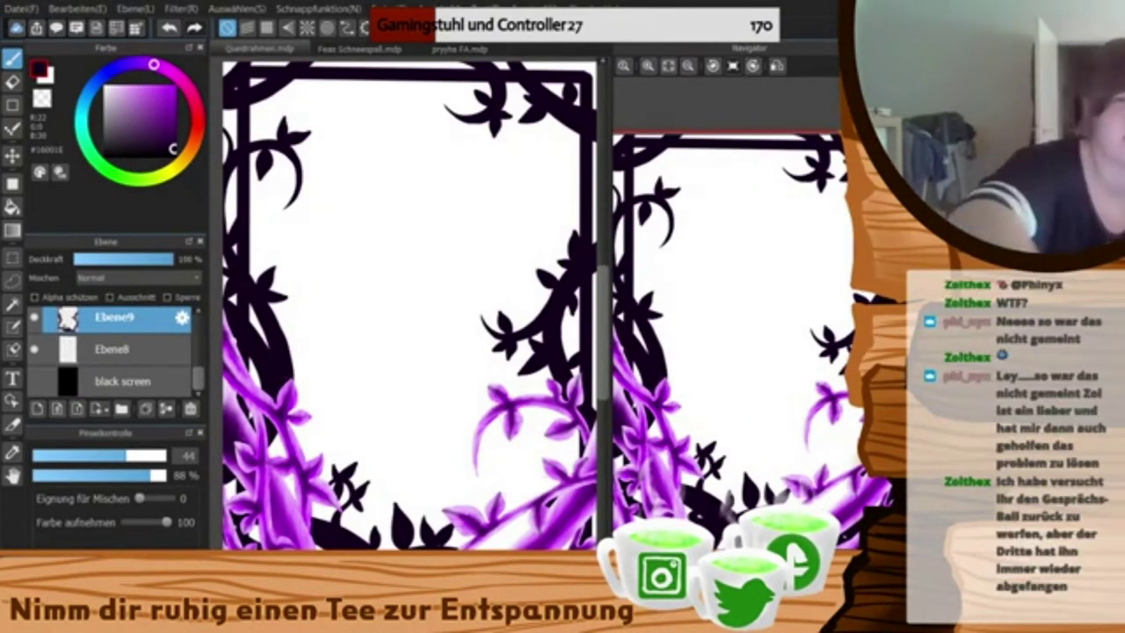
pyautogui.moveTo(198, 378); pyautogui.dragTo(199, 324)
pyautogui.click(34, 322)
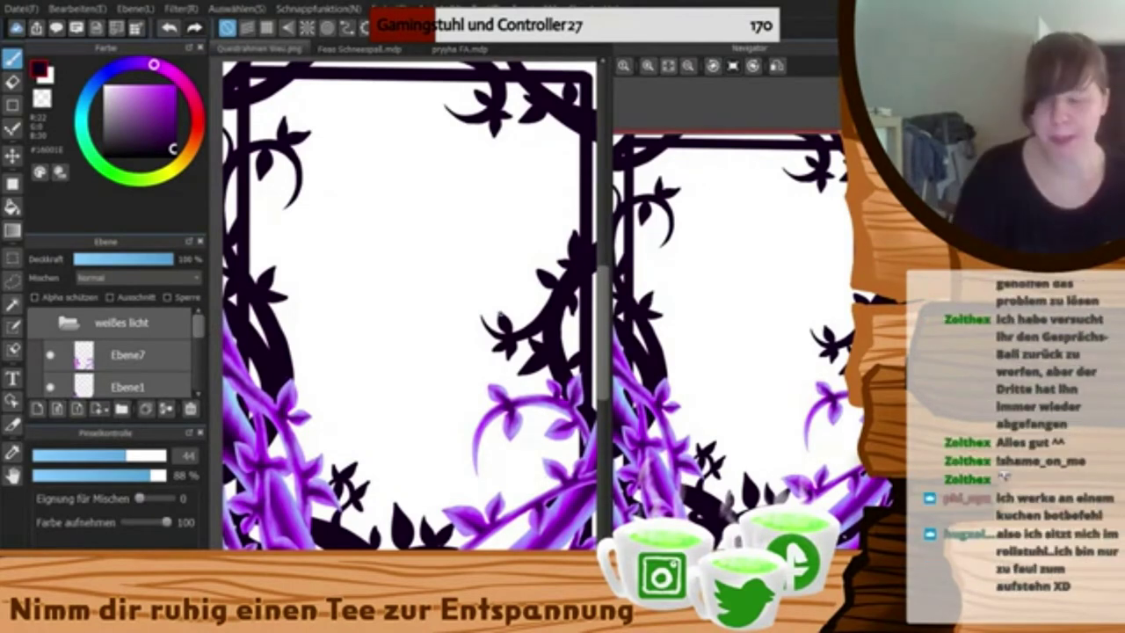
# - Show the dark backdrop again and add a new folder with an empty layer above the "weißes licht" folder
pyautogui.hotkey('ctrl', 'z')
pyautogui.hotkey('ctrl', 'z')
pyautogui.hotkey('ctrl', 'z')
pyautogui.hotkey('ctrl', 'z')
pyautogui.hotkey('ctrl', 'z')
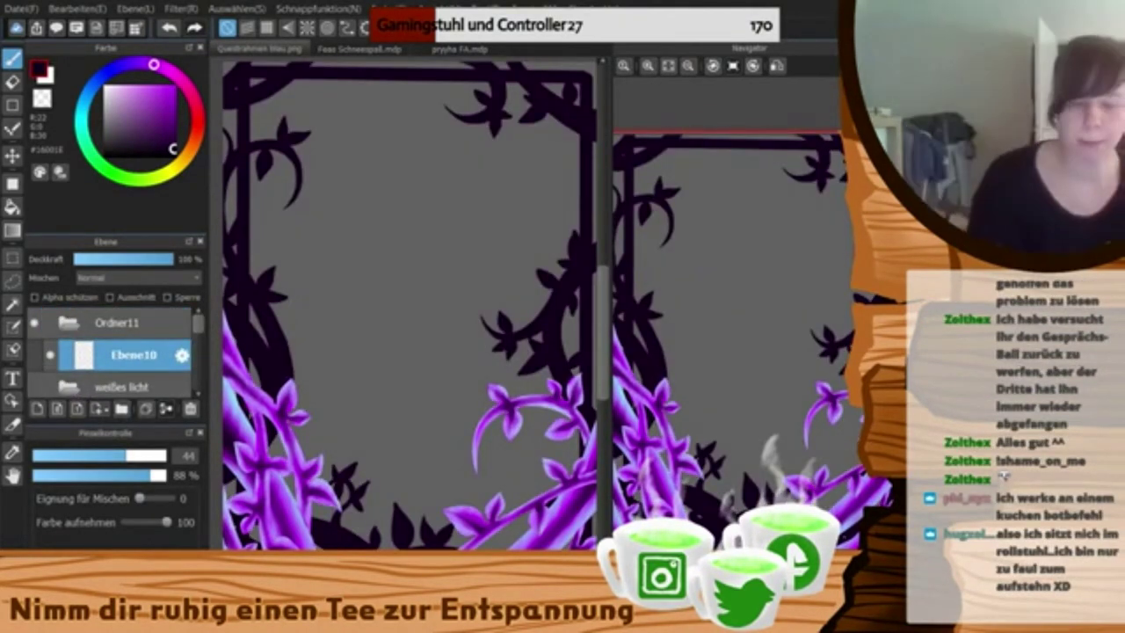
# - View the whole red-haired warrior drawing in the "pryyha FA.mdp" document and return to the frame
pyautogui.click(460, 50)
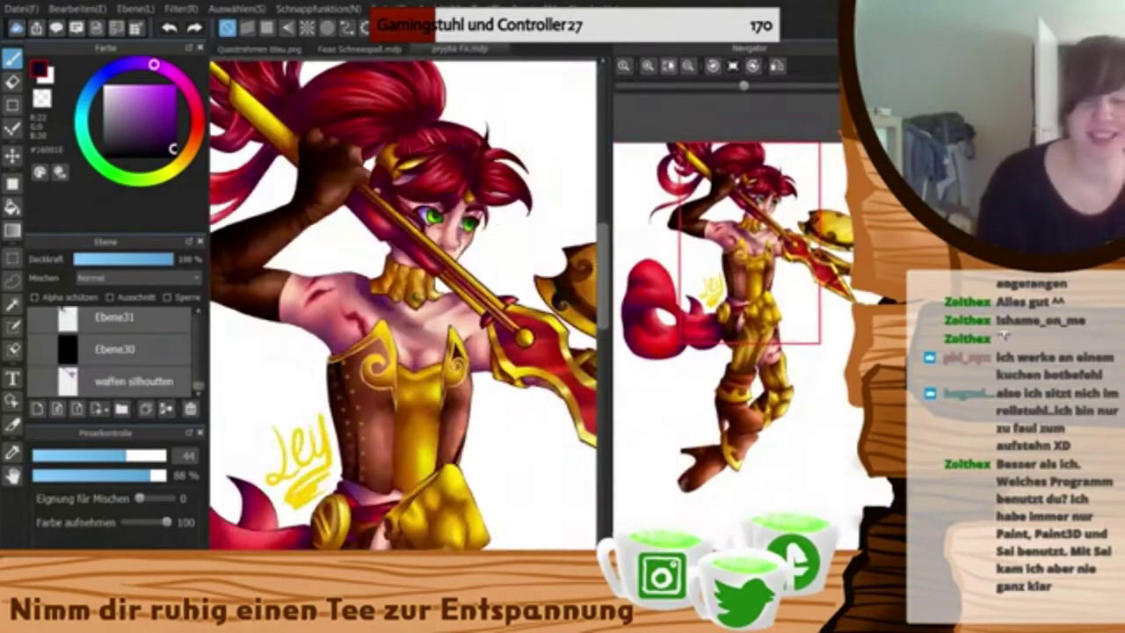
pyautogui.click(668, 66)
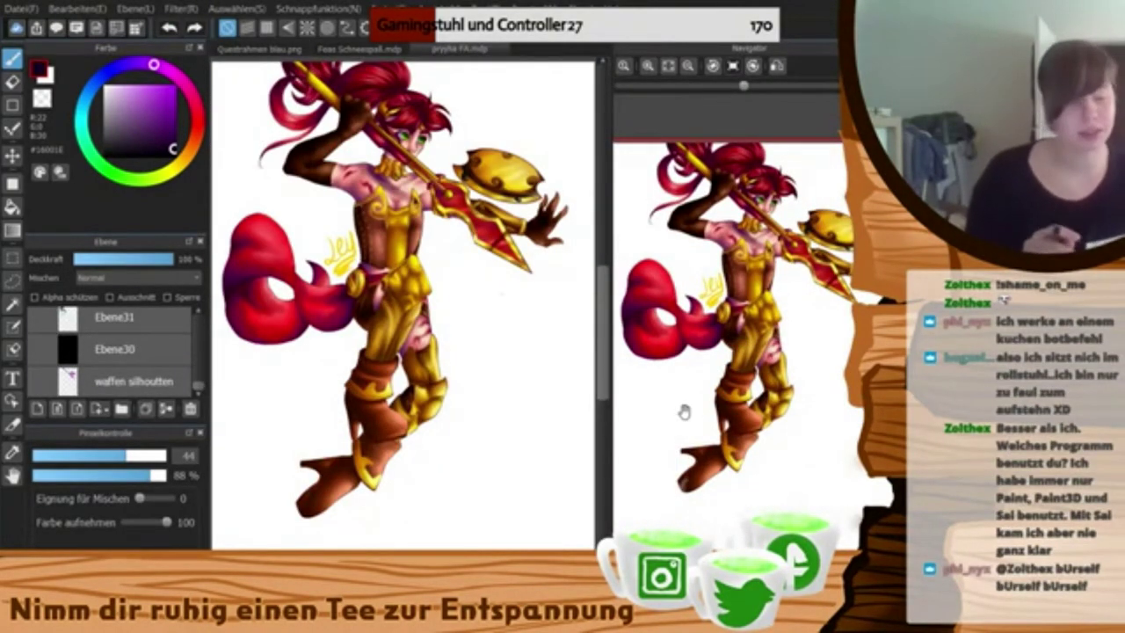
pyautogui.hotkey('ctrl', 'Tab')
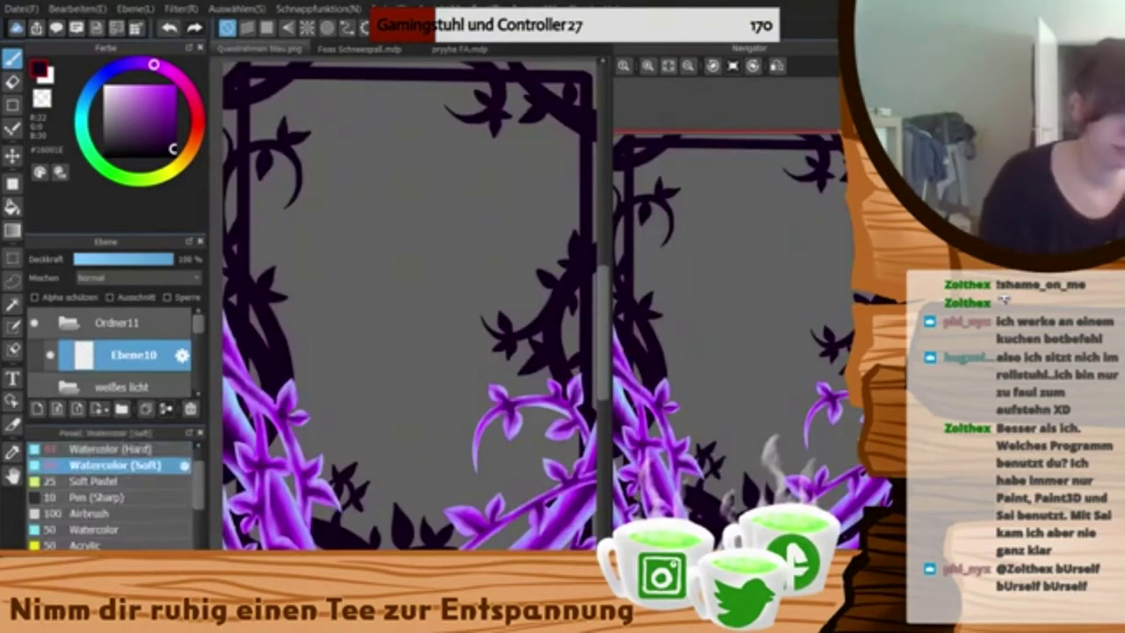
# - Paint a pale blue flame body in the middle of the frame with a size 140 brush at 20 % opacity
pyautogui.click(84, 107)
pyautogui.click(123, 86)
pyautogui.click(164, 456)
pyautogui.moveTo(409, 245); pyautogui.dragTo(407, 378)
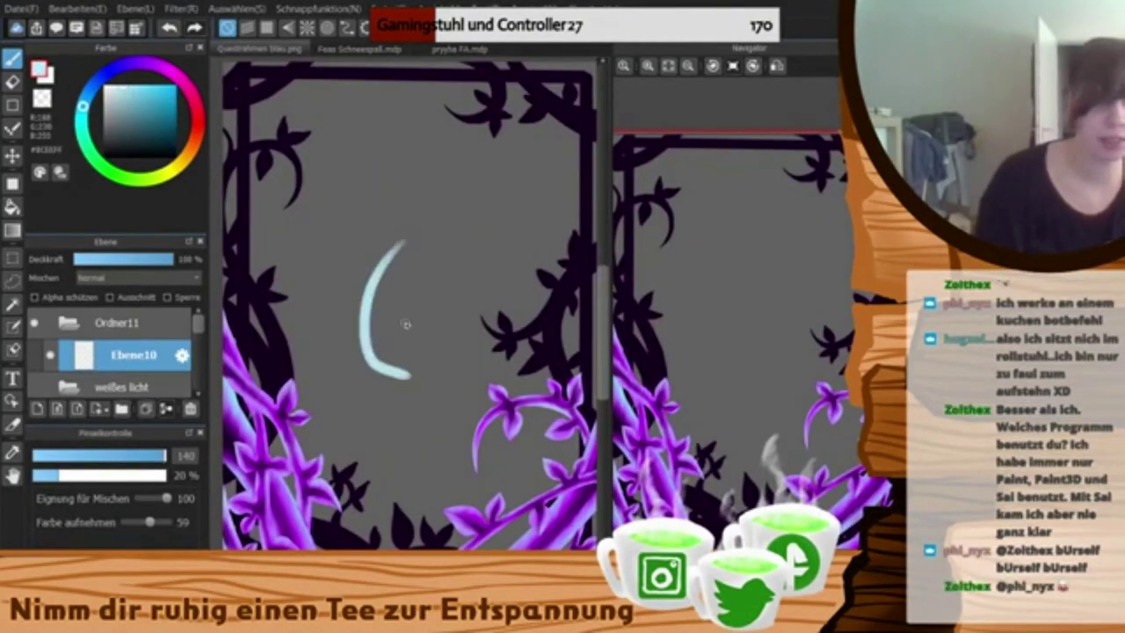
pyautogui.hotkey('ctrl', 'z')
pyautogui.moveTo(401, 225); pyautogui.dragTo(415, 389)
pyautogui.moveTo(384, 193); pyautogui.dragTo(417, 385)
pyautogui.moveTo(454, 268)
pyautogui.mouseDown()
pyautogui.moveTo(384, 301)
pyautogui.moveTo(420, 250)
pyautogui.moveTo(407, 220)
pyautogui.mouseUp()
pyautogui.moveTo(387, 400); pyautogui.dragTo(417, 422)
pyautogui.click(114, 598)
pyautogui.click(161, 456)
pyautogui.hotkey('ctrl', 'z')
pyautogui.click(62, 598)
pyautogui.moveTo(198, 504); pyautogui.dragTo(199, 552)
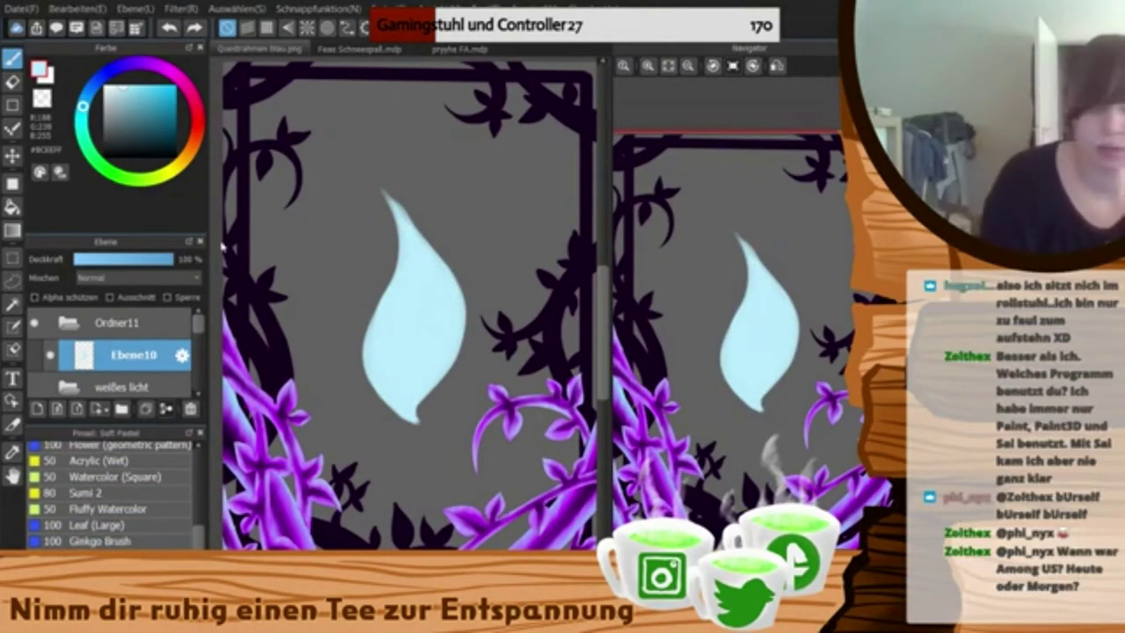
pyautogui.click(115, 587)
pyautogui.moveTo(385, 273); pyautogui.dragTo(398, 216)
pyautogui.hotkey('ctrl', 'z')
pyautogui.click(114, 581)
pyautogui.click(114, 587)
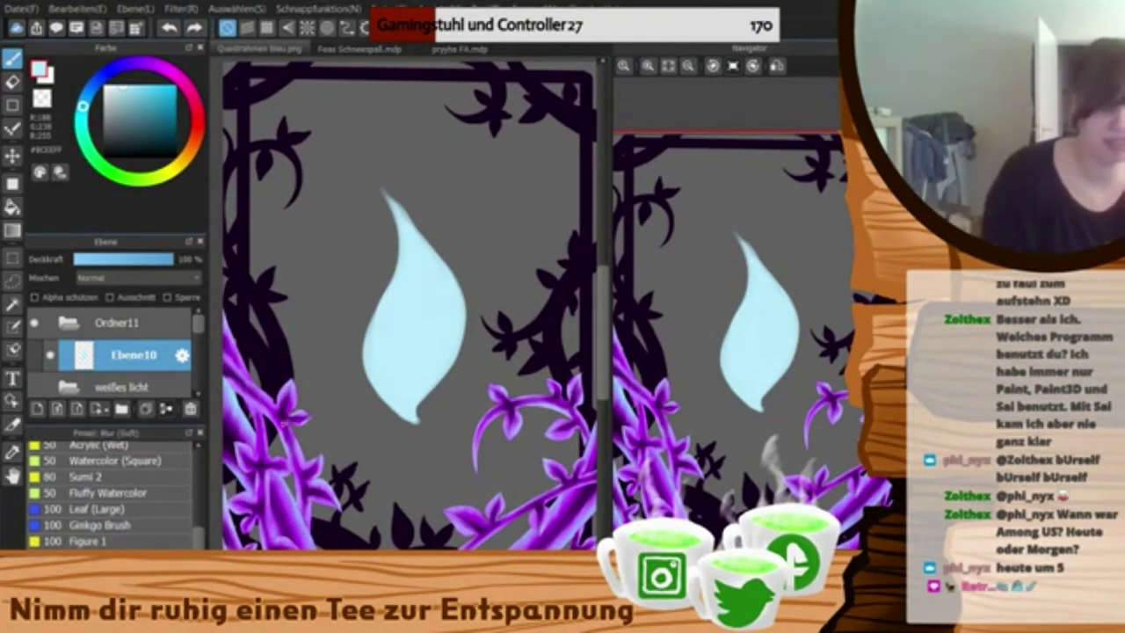
# - Shape soft tongues on both sides of the flame and lengthen its tips with a size 253 brush at 20 %
pyautogui.click(79, 598)
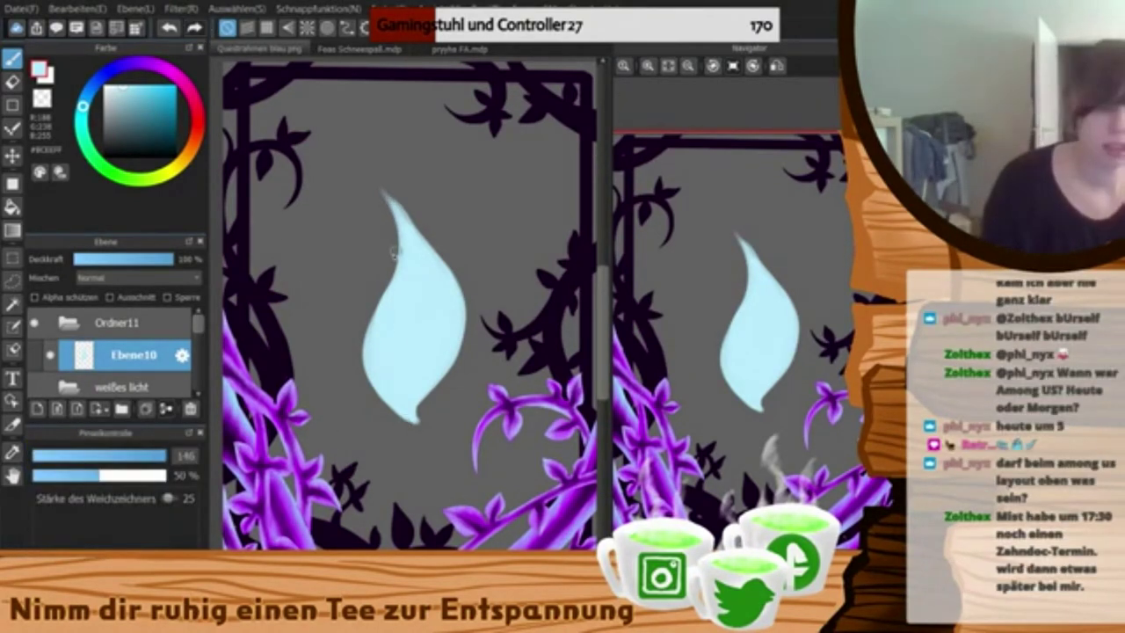
pyautogui.click(132, 485)
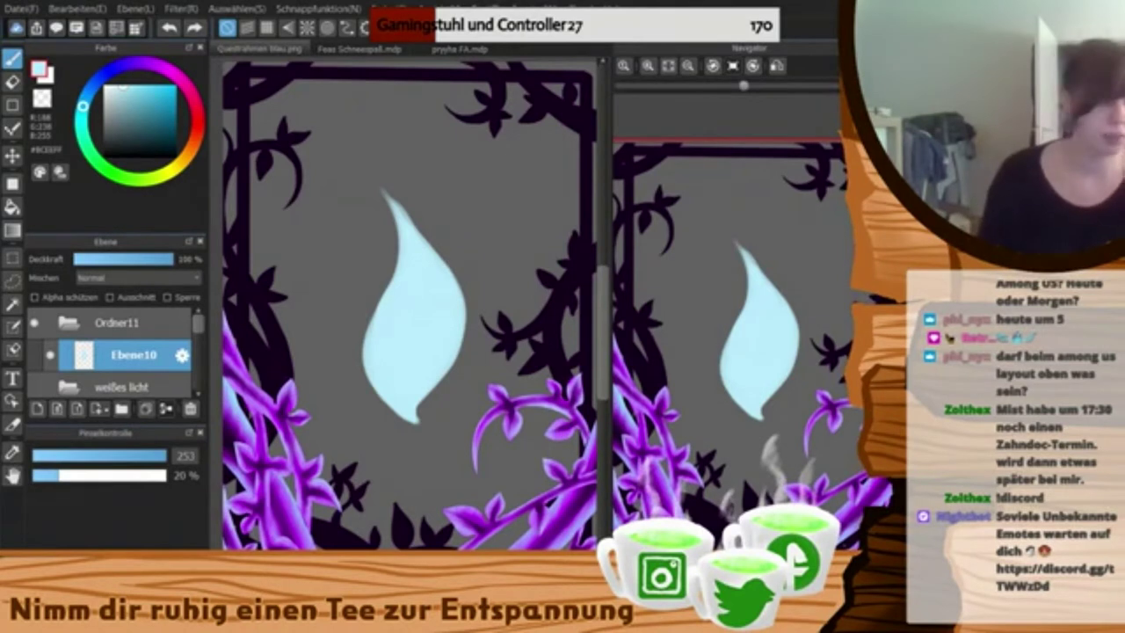
pyautogui.moveTo(385, 207)
pyautogui.mouseDown()
pyautogui.moveTo(390, 289)
pyautogui.moveTo(362, 350)
pyautogui.mouseUp()
pyautogui.moveTo(413, 420); pyautogui.dragTo(360, 243)
pyautogui.moveTo(345, 283)
pyautogui.mouseDown()
pyautogui.moveTo(369, 220)
pyautogui.moveTo(343, 307)
pyautogui.moveTo(410, 412)
pyautogui.moveTo(465, 263)
pyautogui.moveTo(446, 402)
pyautogui.mouseUp()
pyautogui.moveTo(464, 257); pyautogui.dragTo(472, 355)
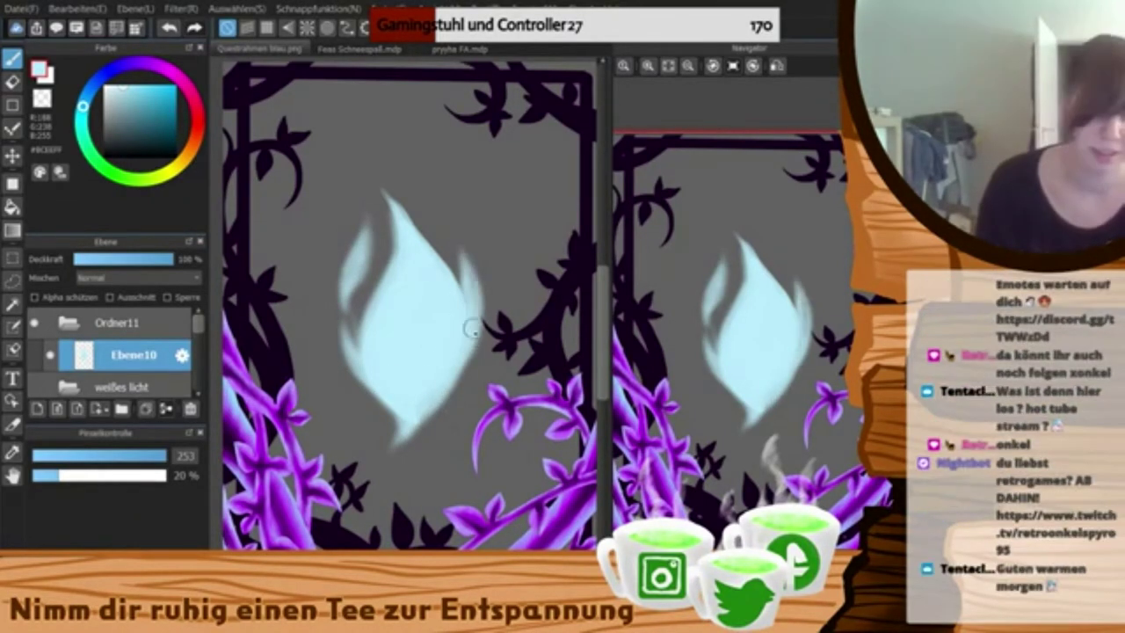
pyautogui.moveTo(398, 420); pyautogui.dragTo(392, 439)
pyautogui.moveTo(394, 246)
pyautogui.mouseDown()
pyautogui.moveTo(407, 147)
pyautogui.moveTo(415, 225)
pyautogui.mouseUp()
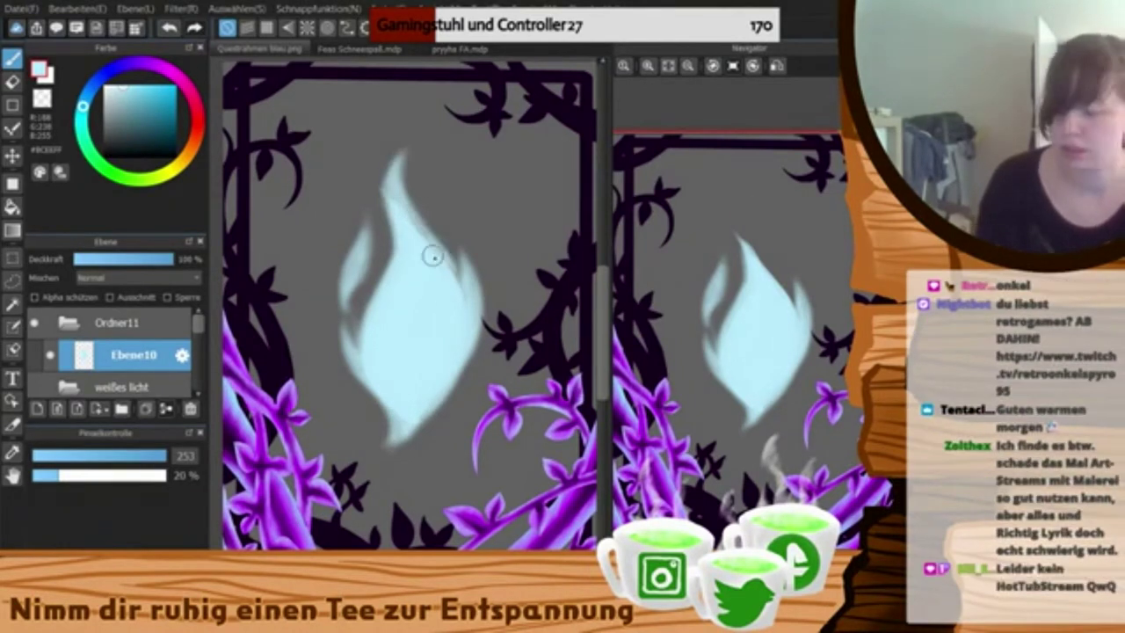
pyautogui.moveTo(391, 180); pyautogui.dragTo(385, 287)
pyautogui.moveTo(462, 243); pyautogui.dragTo(480, 336)
pyautogui.moveTo(458, 219); pyautogui.dragTo(468, 255)
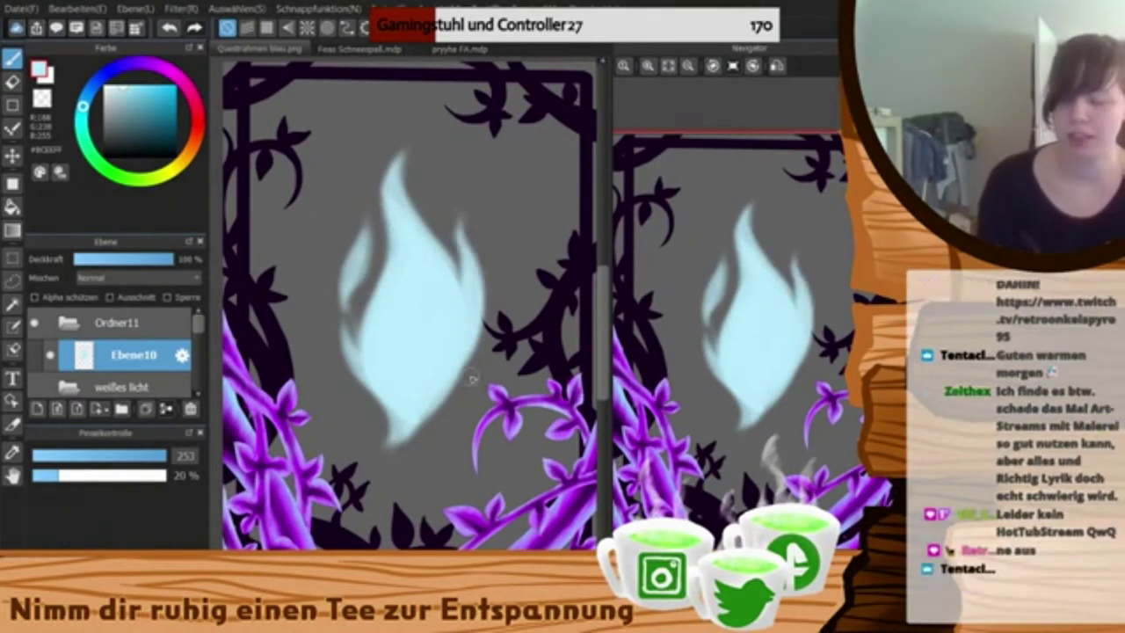
# - Paint small detached flame wisps on both sides of the large flame's lower tip
pyautogui.moveTo(390, 418)
pyautogui.mouseDown()
pyautogui.moveTo(447, 440)
pyautogui.moveTo(437, 494)
pyautogui.mouseUp()
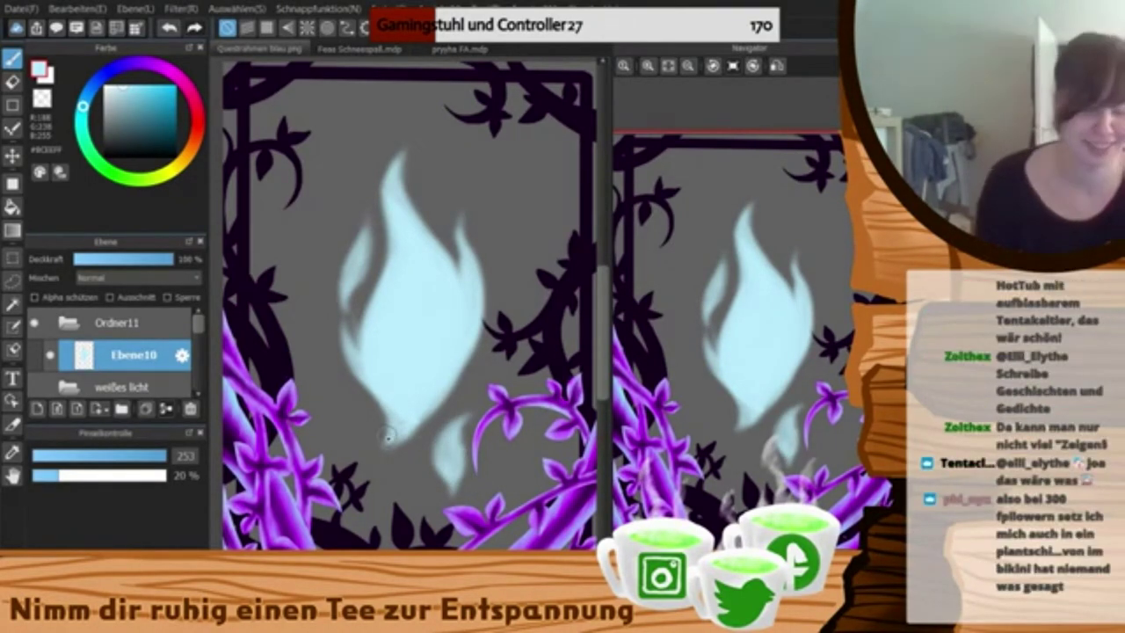
pyautogui.press('e')
pyautogui.click(12, 59)
pyautogui.moveTo(466, 450); pyautogui.dragTo(427, 507)
pyautogui.moveTo(355, 431); pyautogui.dragTo(366, 473)
pyautogui.moveTo(364, 411); pyautogui.dragTo(368, 476)
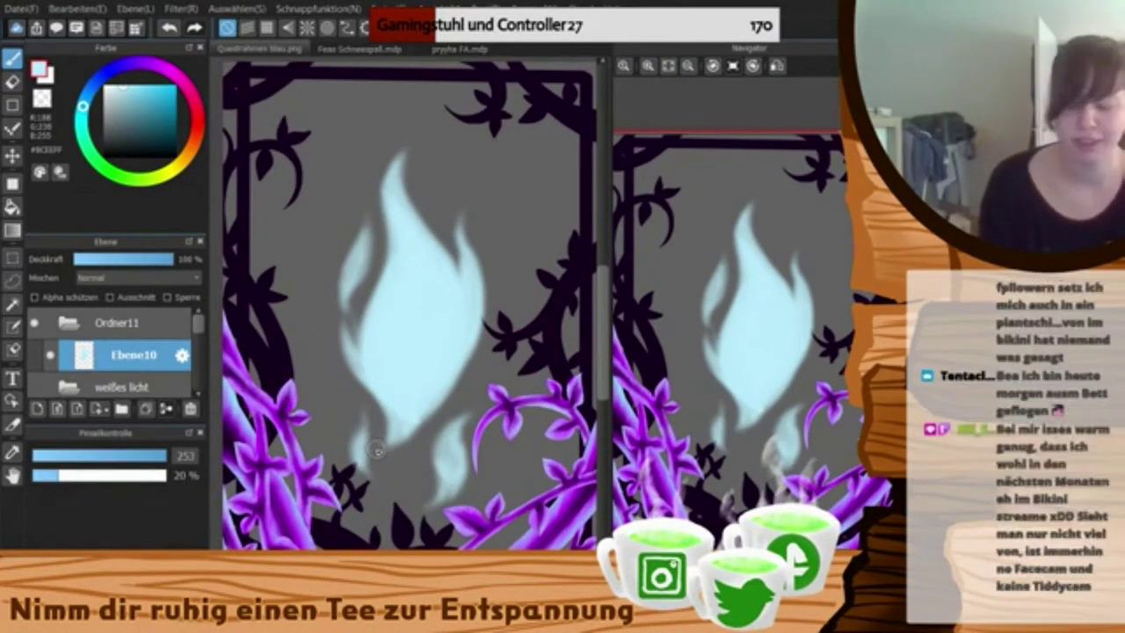
pyautogui.moveTo(351, 435)
pyautogui.mouseDown()
pyautogui.moveTo(338, 393)
pyautogui.moveTo(370, 430)
pyautogui.moveTo(355, 393)
pyautogui.moveTo(364, 464)
pyautogui.mouseUp()
# - Paint white highlights inside the large flame and the small wisps
pyautogui.click(105, 86)
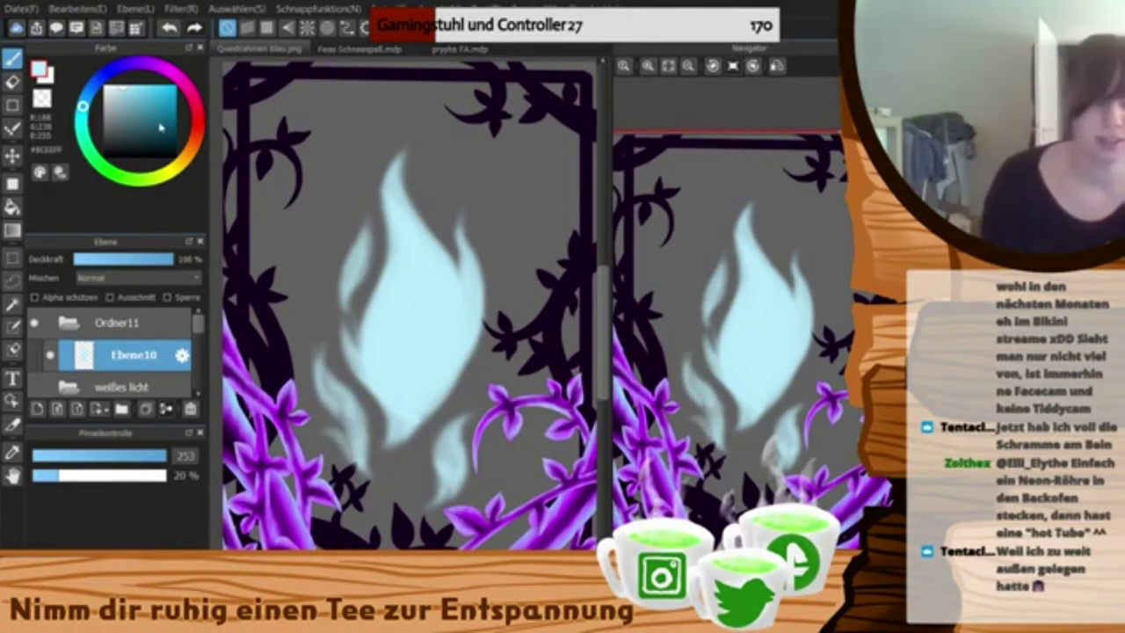
pyautogui.moveTo(359, 248); pyautogui.dragTo(348, 274)
pyautogui.hotkey('ctrl', 'z')
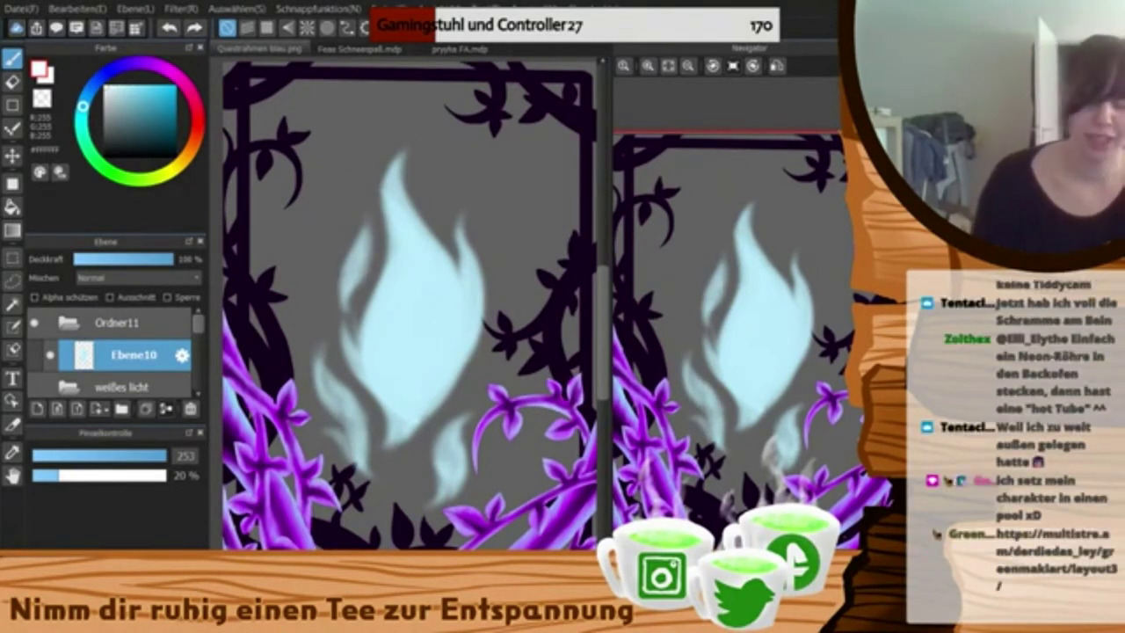
pyautogui.moveTo(388, 309); pyautogui.dragTo(400, 426)
pyautogui.moveTo(332, 387); pyautogui.dragTo(356, 443)
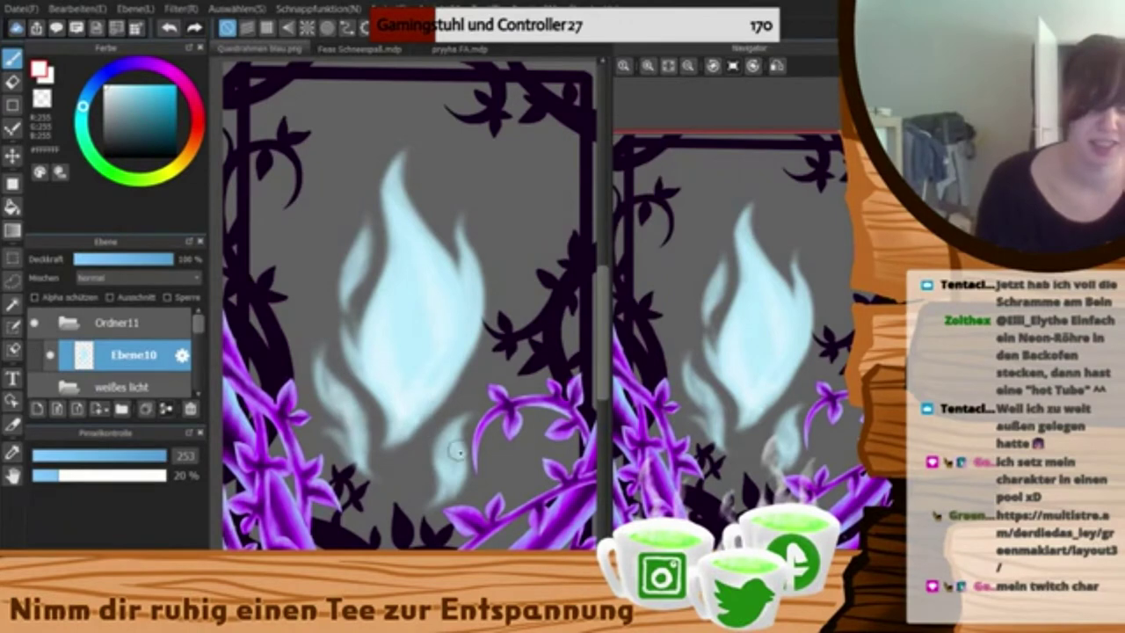
# - Shade the inner part of the large flame with a more saturated light blue
pyautogui.click(156, 87)
pyautogui.moveTo(408, 269); pyautogui.dragTo(393, 291)
pyautogui.hotkey('ctrl', 'z')
pyautogui.moveTo(395, 189); pyautogui.dragTo(418, 308)
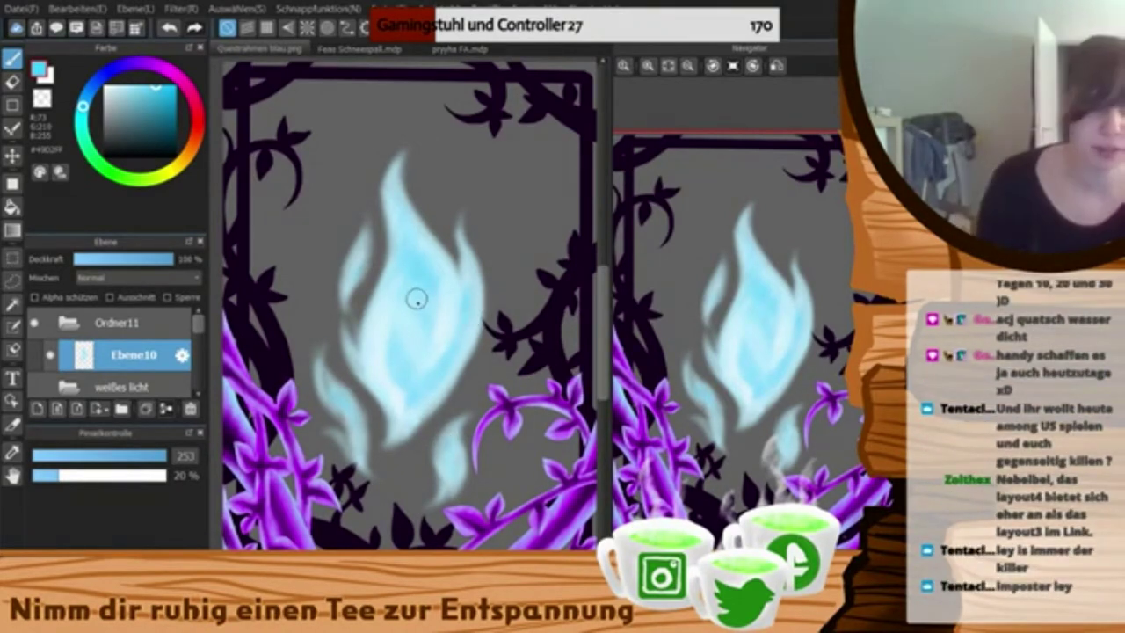
# - Move the whole flame slightly upward inside the frame
pyautogui.click(13, 258)
pyautogui.hotkey('ctrl', 't')
pyautogui.moveTo(420, 311); pyautogui.dragTo(419, 273)
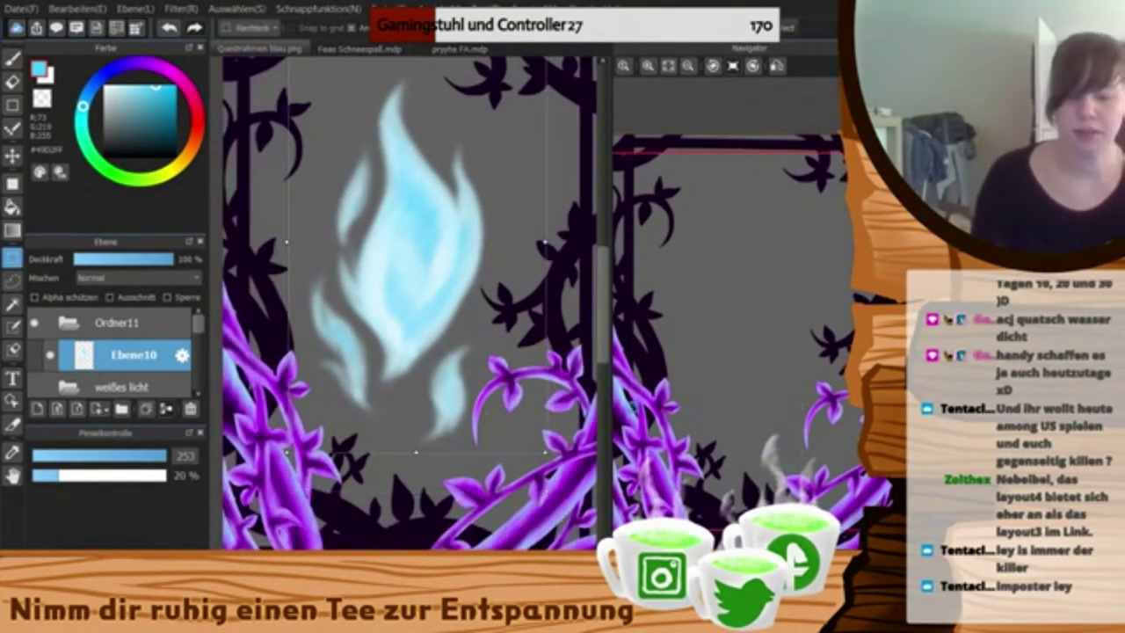
pyautogui.press('Return')
pyautogui.hotkey('ctrl', 'd')
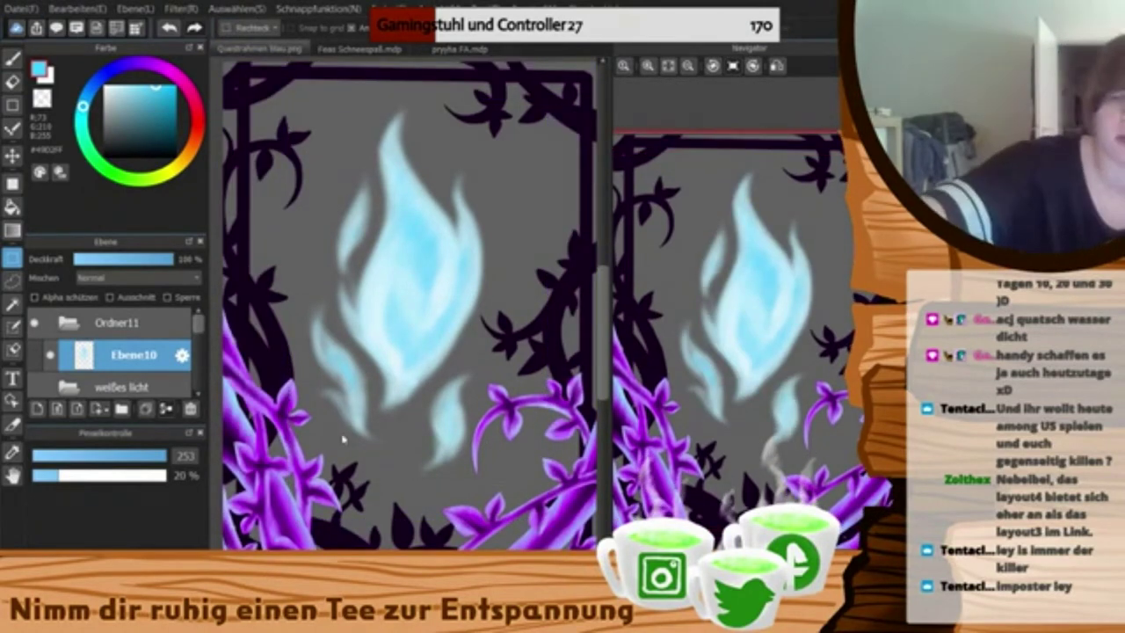
# - Select the area around the flame and duplicate the flame onto additional layers
pyautogui.moveTo(289, 85); pyautogui.dragTo(517, 502)
pyautogui.hotkey('ctrl', 'c')
pyautogui.hotkey('ctrl', 'v')
pyautogui.moveTo(198, 322); pyautogui.dragTo(199, 339)
pyautogui.click(134, 361)
# - Shrink one flame copy and place it on the leafy purple vine in the frame's lower-left part
pyautogui.moveTo(290, 85); pyautogui.dragTo(534, 508)
pyautogui.hotkey('ctrl', 't')
pyautogui.moveTo(534, 58); pyautogui.dragTo(377, 322)
pyautogui.moveTo(328, 402); pyautogui.dragTo(286, 404)
pyautogui.press('Return')
# - Shrink another flame copy and place it inside the curl of the purple vine on the frame's right side
pyautogui.click(134, 329)
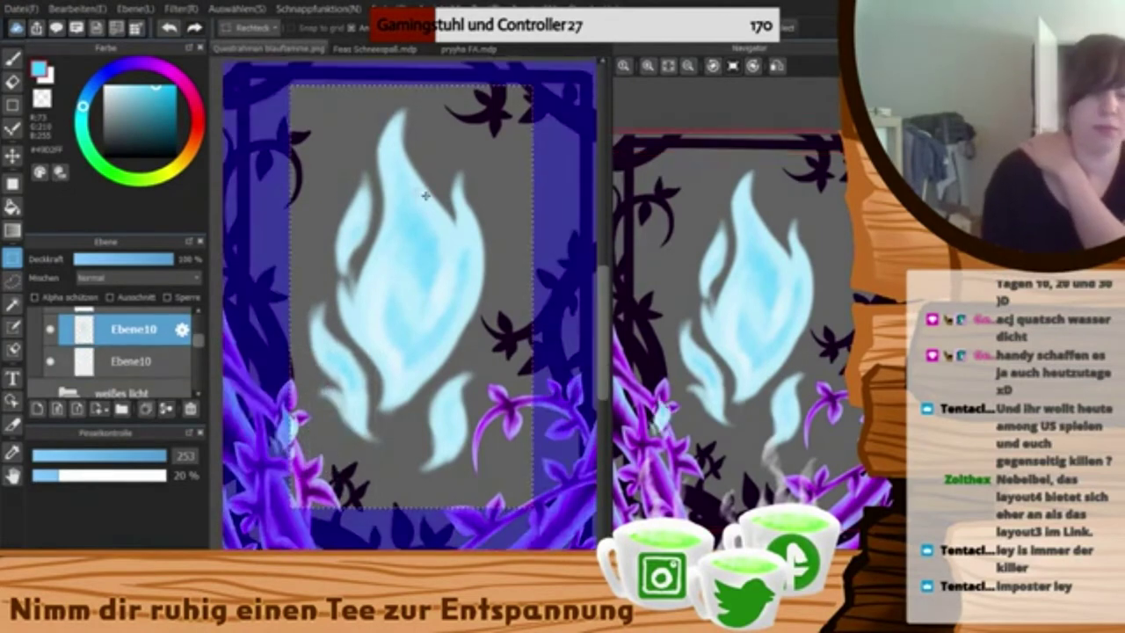
pyautogui.hotkey('ctrl', 't')
pyautogui.moveTo(290, 58); pyautogui.dragTo(461, 354)
pyautogui.moveTo(497, 417); pyautogui.dragTo(498, 453)
pyautogui.moveTo(462, 516); pyautogui.dragTo(535, 402)
pyautogui.moveTo(548, 377); pyautogui.dragTo(539, 394)
pyautogui.press('Return')
# - Shrink a flame copy to a medium size and place it over the tentacles in the frame's lower-left corner
pyautogui.moveTo(199, 339); pyautogui.dragTo(199, 330)
pyautogui.click(134, 336)
pyautogui.hotkey('ctrl', 't')
pyautogui.moveTo(534, 58); pyautogui.dragTo(447, 208)
pyautogui.moveTo(413, 269); pyautogui.dragTo(256, 516)
pyautogui.press('Return')
# - Shrink a flame copy and place it just below the tip of the curled vine on the right side
pyautogui.moveTo(198, 329); pyautogui.dragTo(198, 326)
pyautogui.hotkey('ctrl', 't')
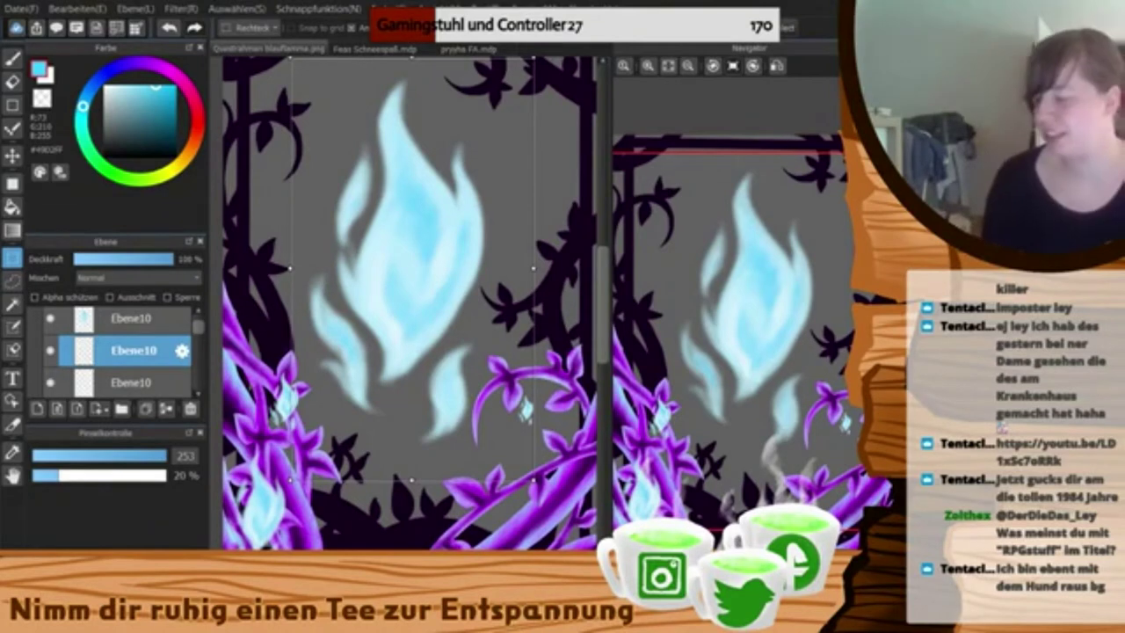
pyautogui.moveTo(534, 481); pyautogui.dragTo(347, 155)
pyautogui.moveTo(347, 155); pyautogui.dragTo(507, 498)
pyautogui.hotkey('ctrl', 'z')
pyautogui.hotkey('ctrl', 'z')
pyautogui.hotkey('ctrl', 'z')
# - Place a tiny flame copy beside the lower-left purple vine and another just above the curled vine on the right
pyautogui.moveTo(199, 327); pyautogui.dragTo(199, 338)
pyautogui.click(132, 344)
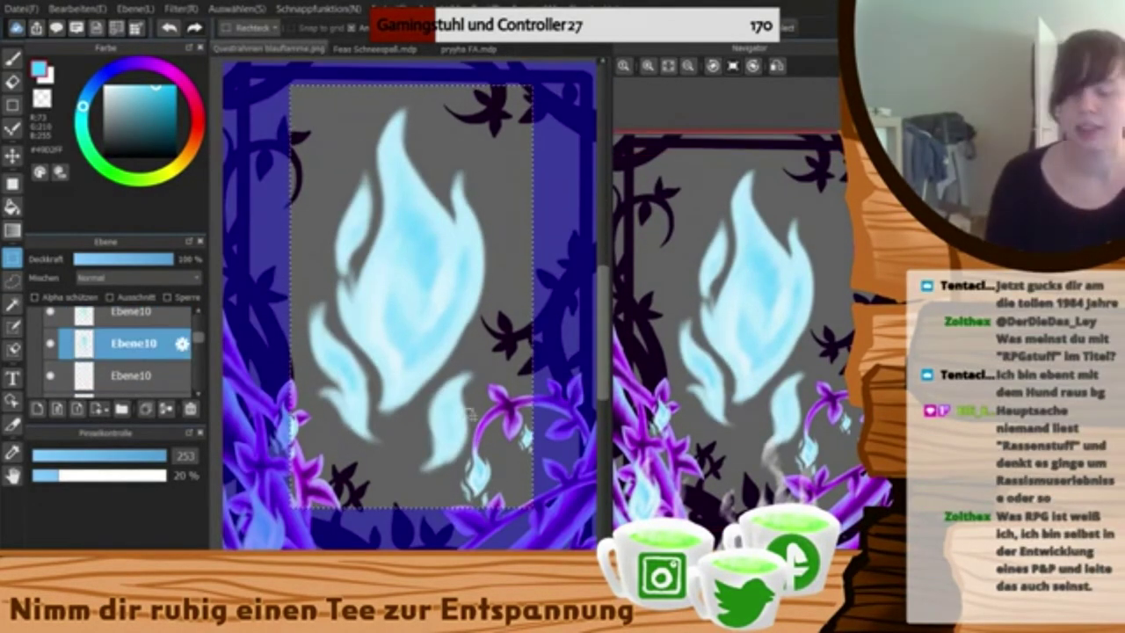
pyautogui.hotkey('ctrl', 't')
pyautogui.moveTo(533, 481); pyautogui.dragTo(315, 96)
pyautogui.moveTo(304, 81); pyautogui.dragTo(309, 405)
pyautogui.press('Return')
pyautogui.click(132, 315)
pyautogui.hotkey('ctrl', 't')
pyautogui.moveTo(532, 481); pyautogui.dragTo(476, 377)
pyautogui.press('Return')
# - Place a small flame copy by the lower-left dark leaves and another to the left of the curled vine's tip
pyautogui.scroll(2, 179, 341)
pyautogui.hotkey('ctrl', 't')
pyautogui.moveTo(290, 481); pyautogui.dragTo(396, 297)
pyautogui.moveTo(410, 273); pyautogui.dragTo(343, 506)
pyautogui.press('Return')
pyautogui.click(132, 350)
pyautogui.hotkey('ctrl', 't')
pyautogui.moveTo(532, 481); pyautogui.dragTo(449, 427)
pyautogui.press('Return')
pyautogui.click(132, 318)
pyautogui.hotkey('ctrl', 't')
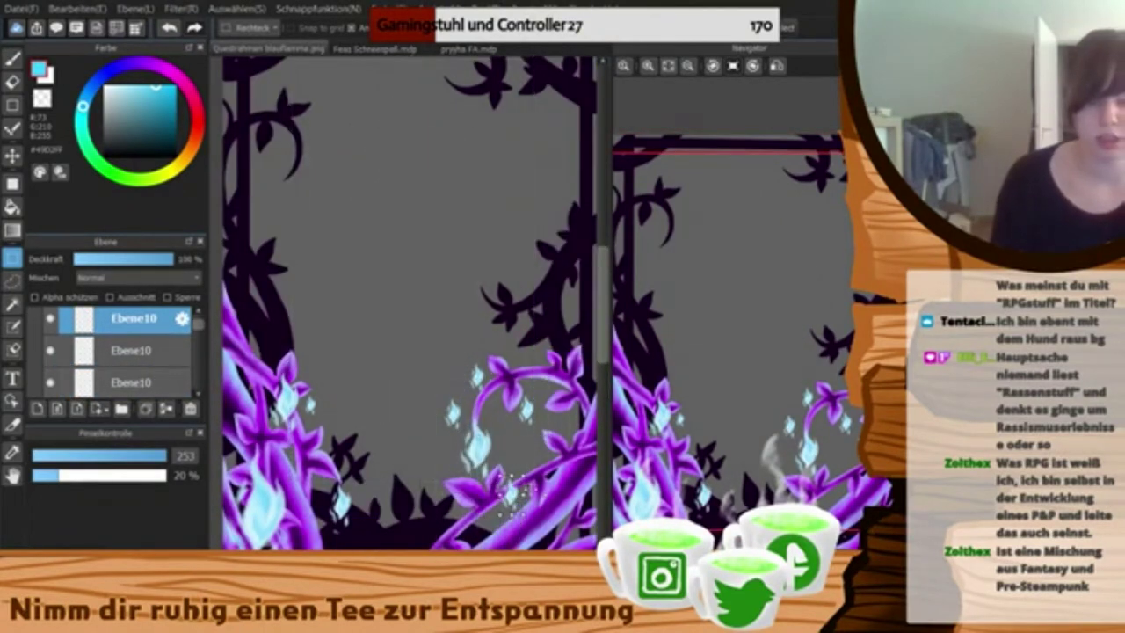
pyautogui.press('Return')
pyautogui.click(169, 28)
pyautogui.click(170, 28)
pyautogui.moveTo(198, 325); pyautogui.dragTo(199, 331)
pyautogui.hotkey('ctrl', 't')
pyautogui.moveTo(533, 481); pyautogui.dragTo(469, 385)
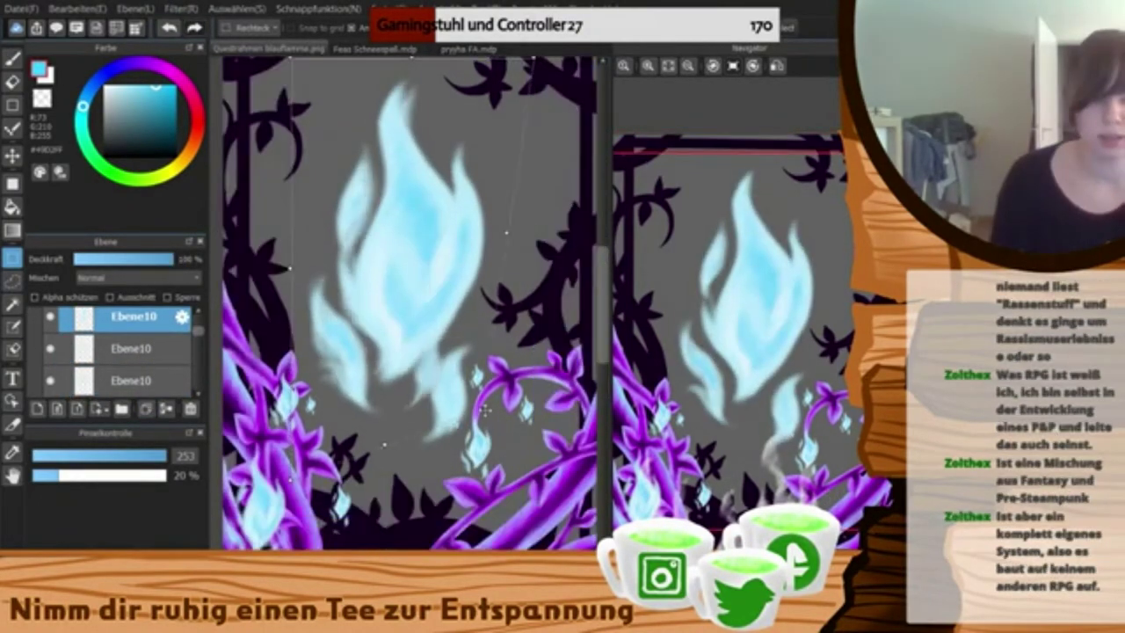
pyautogui.press('Escape')
# - Shrink a flame copy to a medium size and place it above the dark leaves right of the lower edge's centre
pyautogui.moveTo(275, 88); pyautogui.dragTo(557, 366)
pyautogui.hotkey('ctrl', 'd')
pyautogui.hotkey('ctrl', 't')
pyautogui.moveTo(533, 481); pyautogui.dragTo(362, 182)
pyautogui.moveTo(333, 136); pyautogui.dragTo(437, 485)
pyautogui.press('Return')
# - Shrink another flame copy to a tiny size and place it under the curled vine on the right
pyautogui.click(132, 349)
pyautogui.hotkey('ctrl', 't')
pyautogui.moveTo(533, 481); pyautogui.dragTo(315, 100)
pyautogui.moveTo(303, 81); pyautogui.dragTo(495, 422)
pyautogui.press('Return')
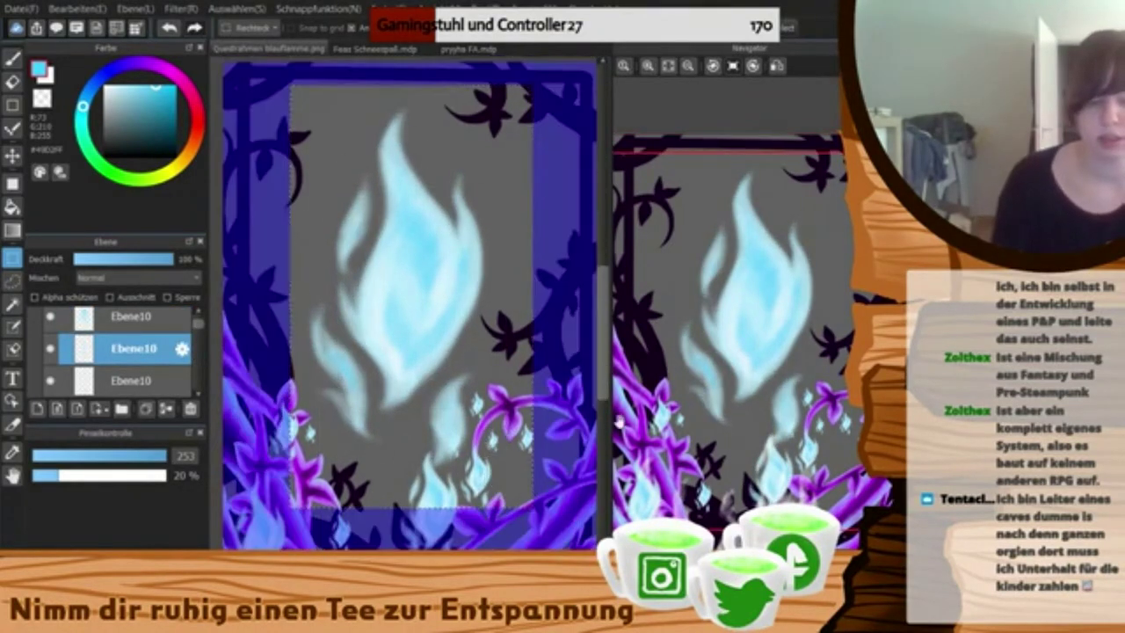
# - Hide the large original flame and place a small flame copy at the upper end of the left purple vine
pyautogui.click(132, 317)
pyautogui.hotkey('ctrl', 't')
pyautogui.press('Escape')
pyautogui.click(50, 355)
pyautogui.click(132, 387)
pyautogui.hotkey('ctrl', 't')
pyautogui.moveTo(533, 481); pyautogui.dragTo(469, 371)
pyautogui.moveTo(411, 269); pyautogui.dragTo(251, 322)
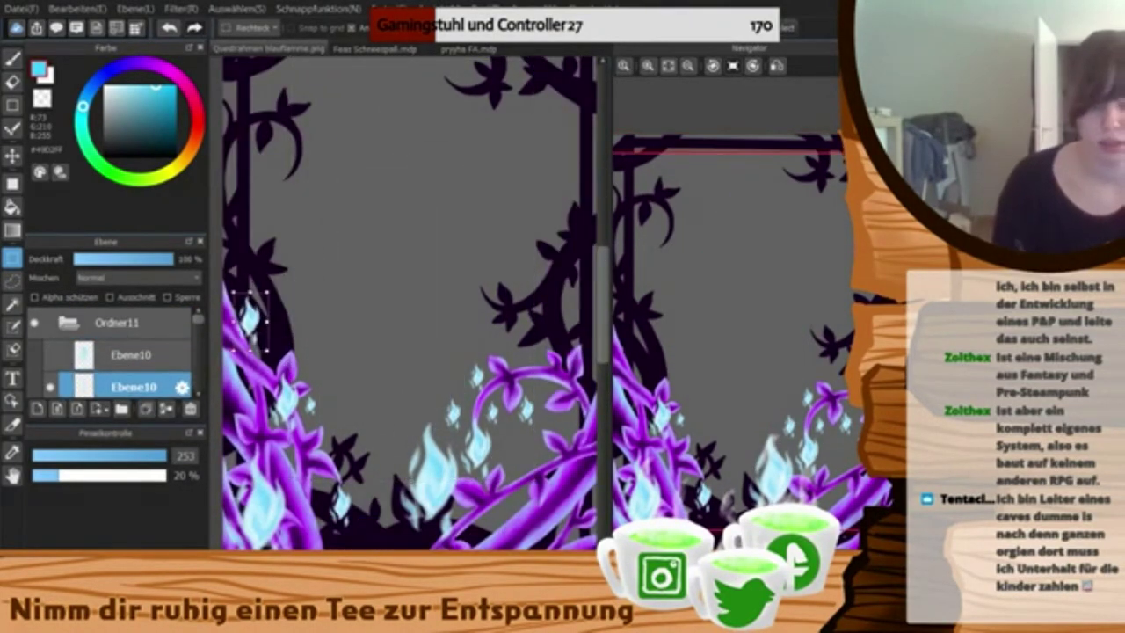
pyautogui.press('Return')
pyautogui.scroll(-2, 131, 352)
pyautogui.moveTo(221, 83); pyautogui.dragTo(599, 544)
pyautogui.click(127, 336)
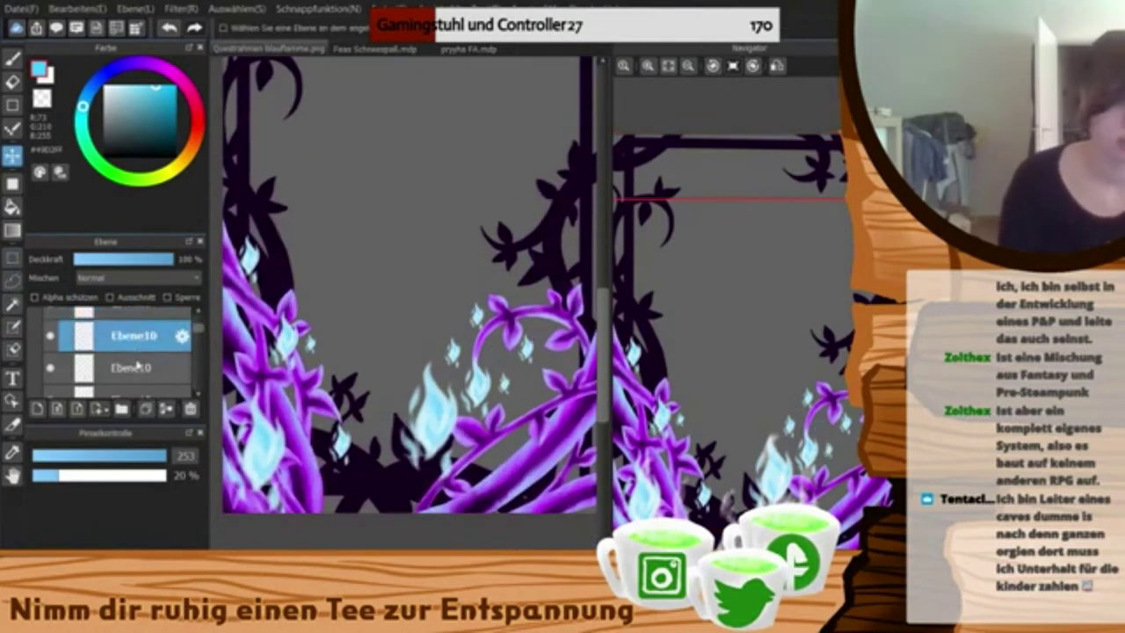
pyautogui.scroll(-2, 136, 363)
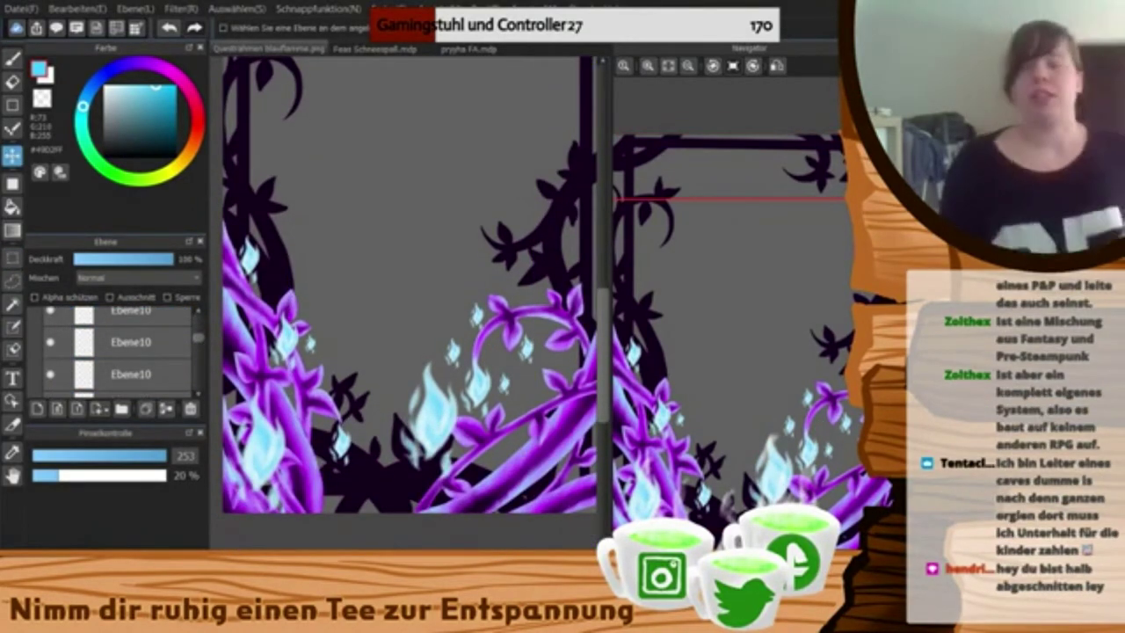
pyautogui.press('m')
pyautogui.scroll(2, 51, 364)
pyautogui.scroll(-1, 454, 343)
pyautogui.hotkey('ctrl', 't')
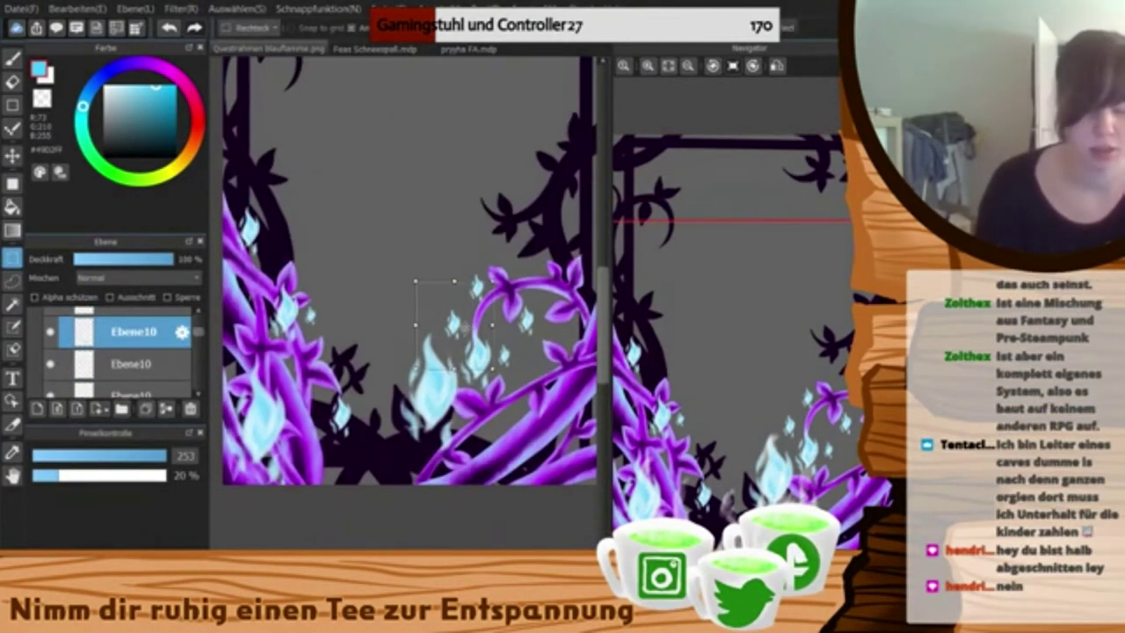
pyautogui.press('Escape')
# - Enlarge the small flame left of the curled vine's tip to a medium size
pyautogui.click(50, 364)
pyautogui.click(50, 363)
pyautogui.click(132, 364)
pyautogui.hotkey('ctrl', 't')
pyautogui.moveTo(435, 302); pyautogui.dragTo(407, 261)
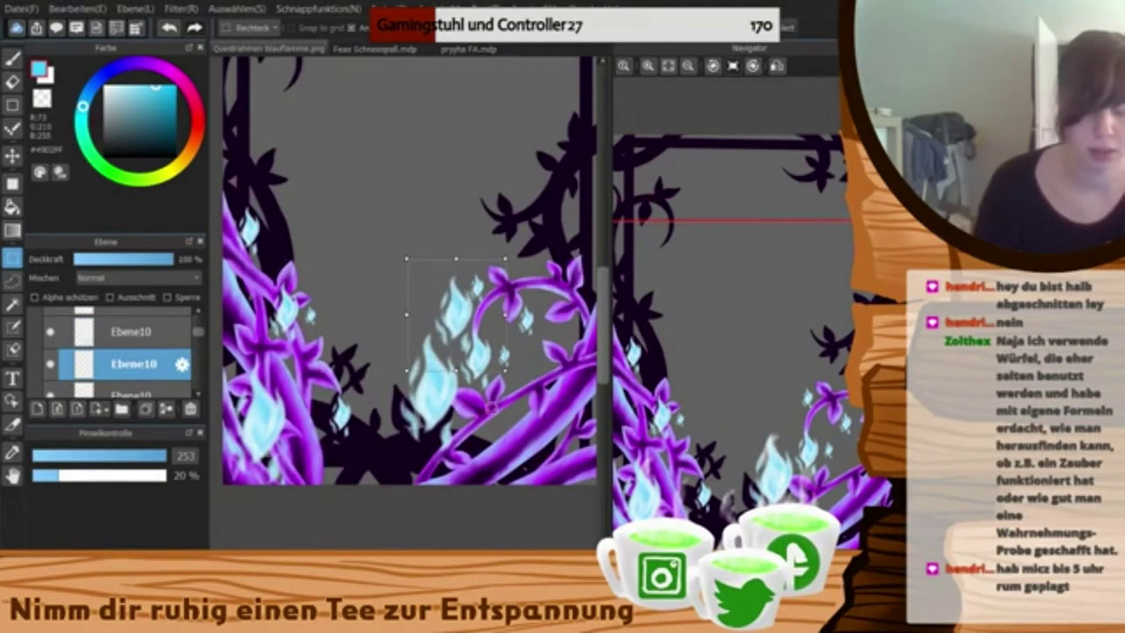
pyautogui.press('Return')
pyautogui.hotkey('ctrl', 'd')
# - Shift the large flame beside the lower-right vines slightly down and to the right
pyautogui.click(132, 332)
pyautogui.hotkey('ctrl', 't')
pyautogui.moveTo(452, 422); pyautogui.dragTo(461, 442)
pyautogui.press('Return')
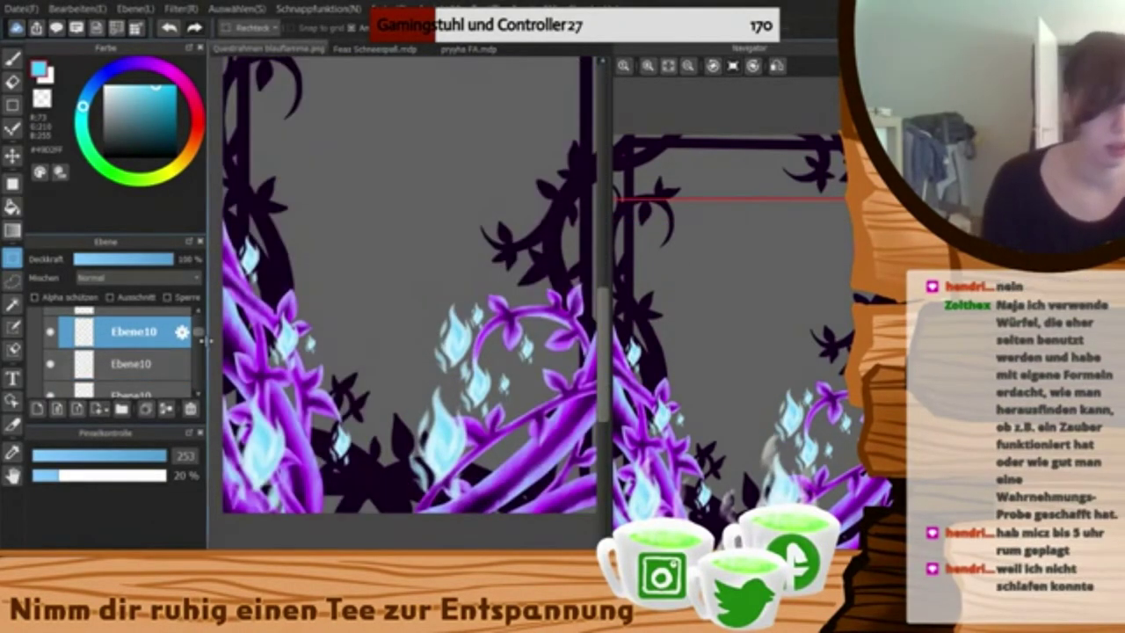
# - Move one flame copy onto the lower-right vines and another above the dark leaves at the lower left
pyautogui.moveTo(199, 332); pyautogui.dragTo(199, 323)
pyautogui.click(12, 156)
pyautogui.moveTo(485, 482); pyautogui.dragTo(485, 496)
pyautogui.moveTo(199, 322); pyautogui.dragTo(198, 359)
pyautogui.click(79, 314)
pyautogui.scroll(1, 70, 353)
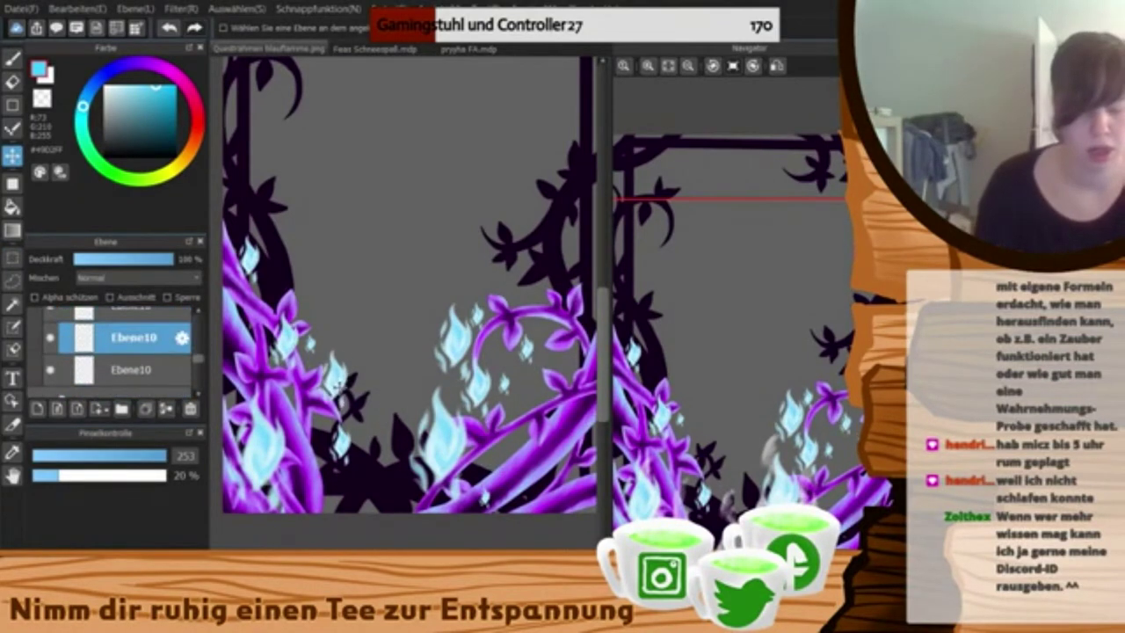
# - Place another flame copy at the lower edge, just right of the lower-left dark leaves
pyautogui.moveTo(201, 364); pyautogui.dragTo(201, 343)
pyautogui.click(113, 319)
pyautogui.click(132, 334)
pyautogui.click(155, 361)
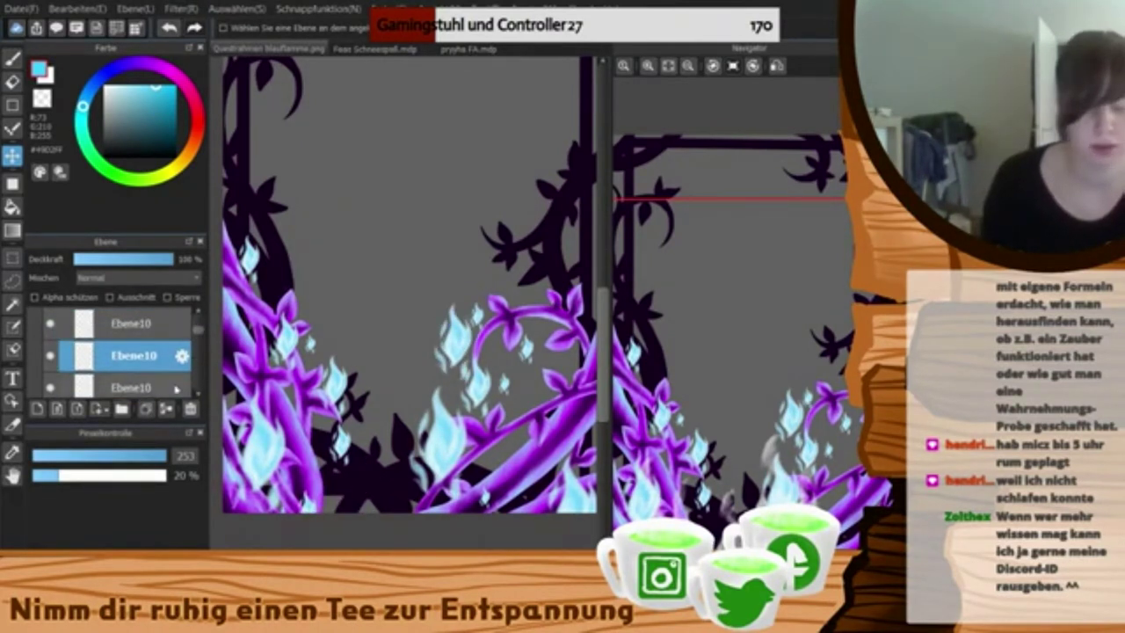
pyautogui.click(148, 326)
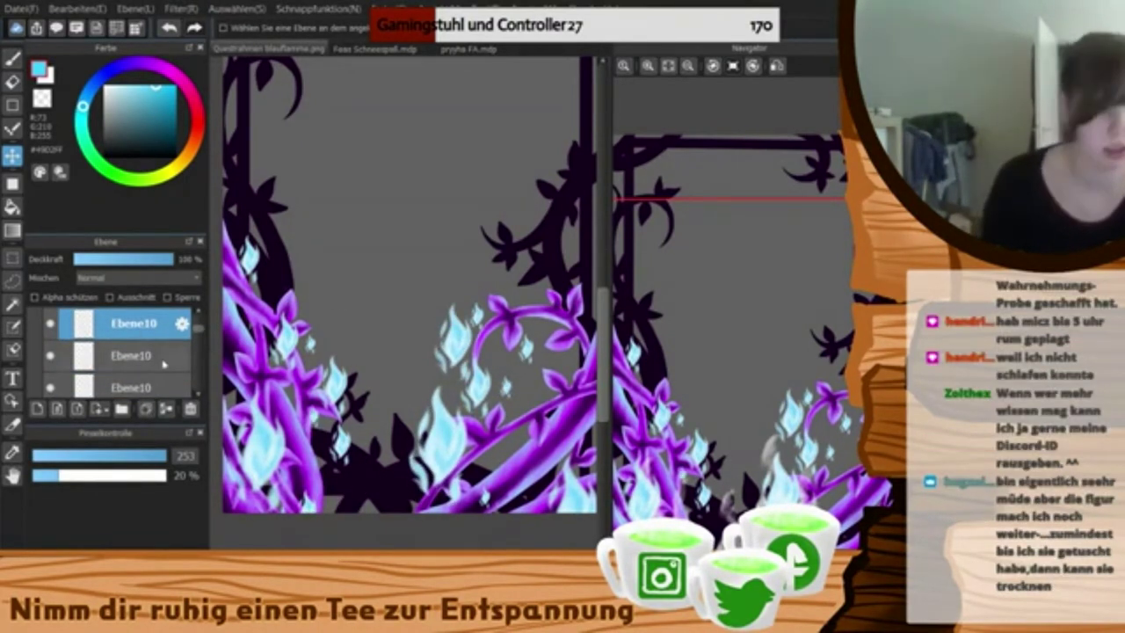
pyautogui.scroll(-1, 143, 343)
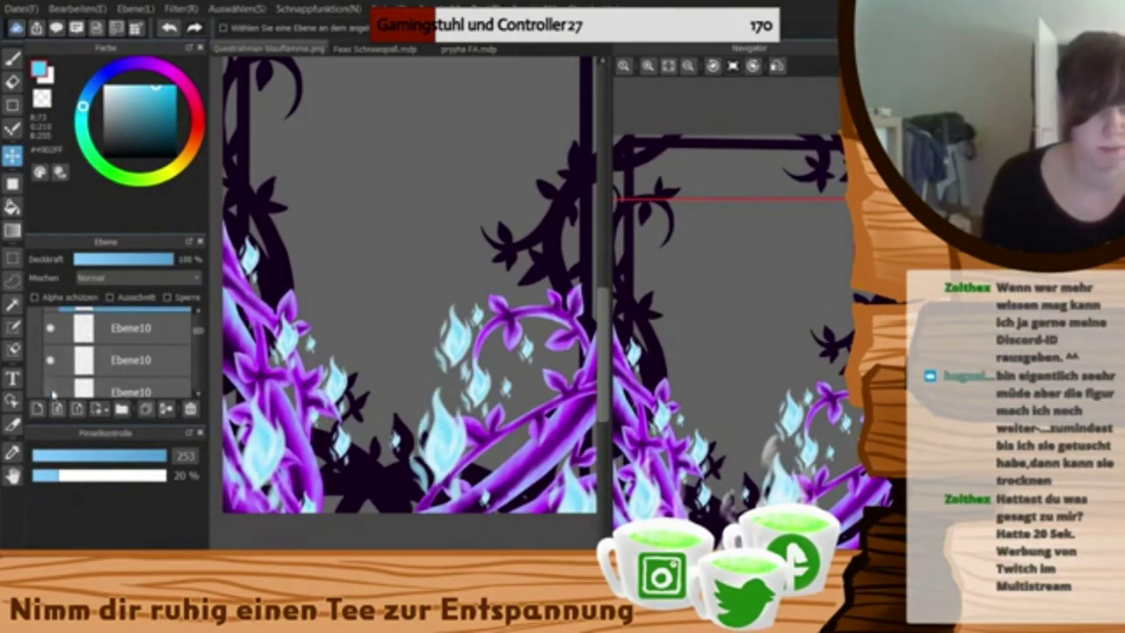
pyautogui.scroll(-2, 180, 347)
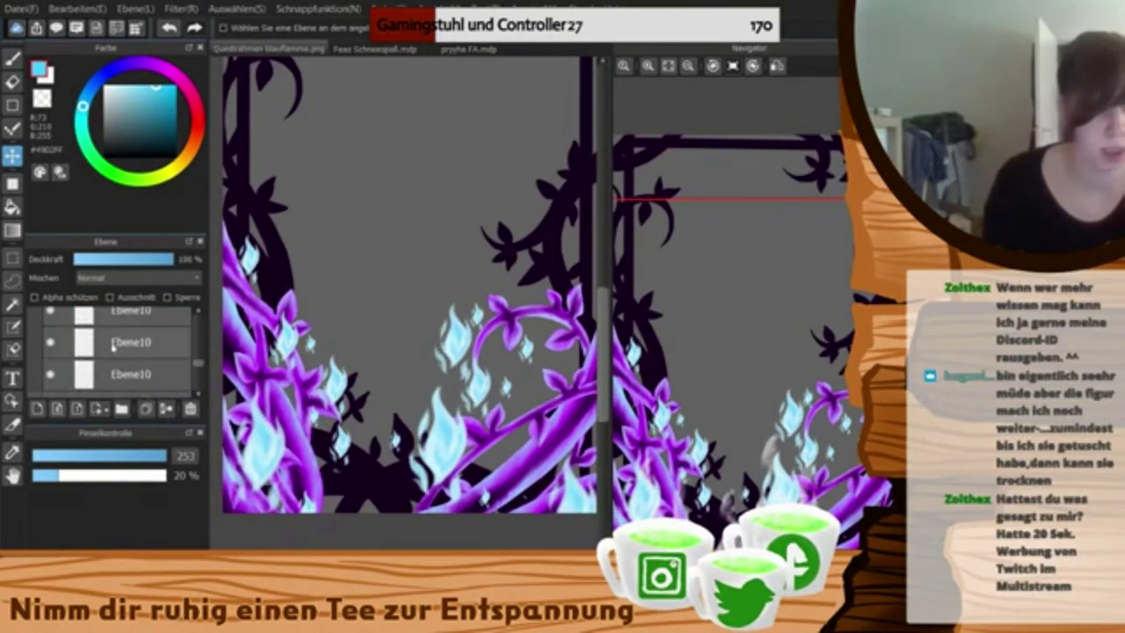
pyautogui.click(189, 373)
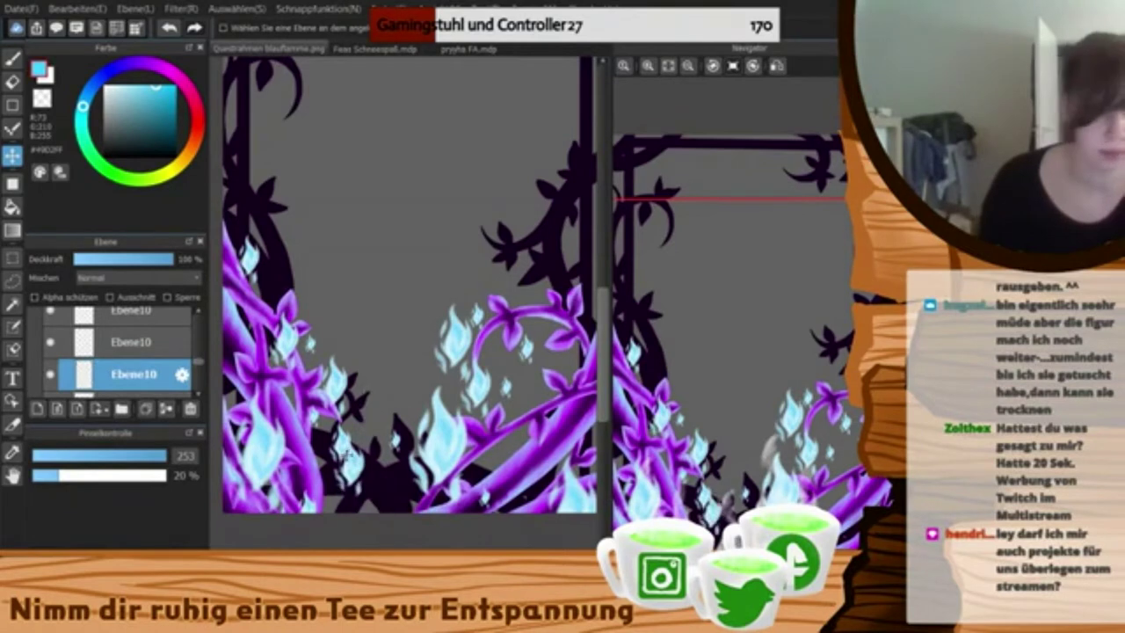
pyautogui.moveTo(350, 459); pyautogui.dragTo(370, 483)
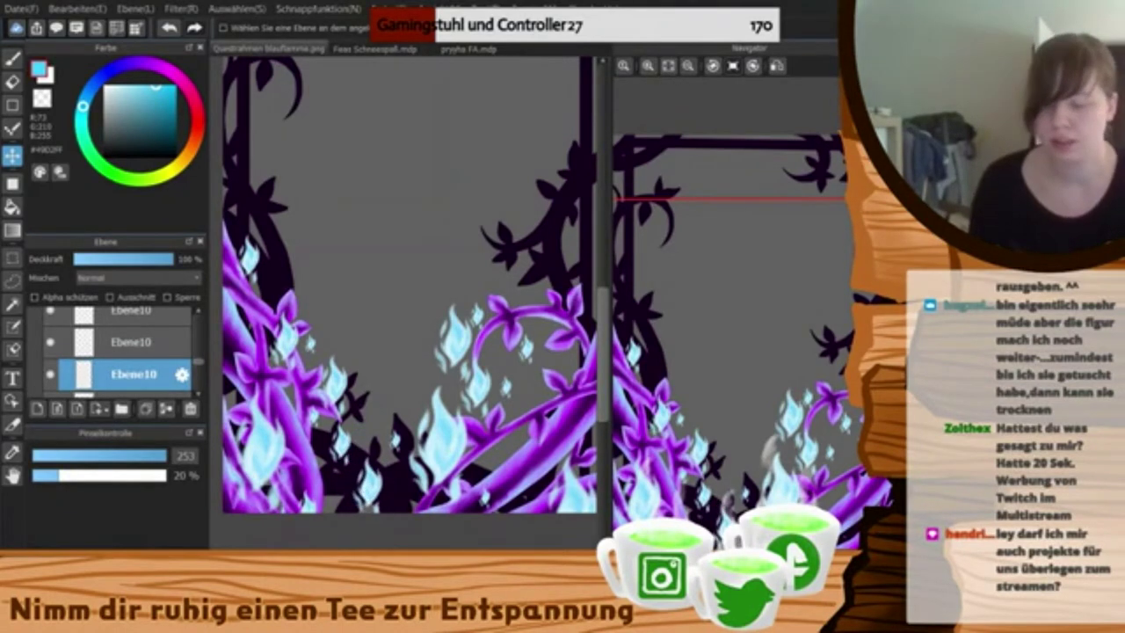
# - Place two small flames around the dark leaves near the lower edge's centre and merge the flame copies into one layer
pyautogui.moveTo(539, 529); pyautogui.dragTo(537, 529)
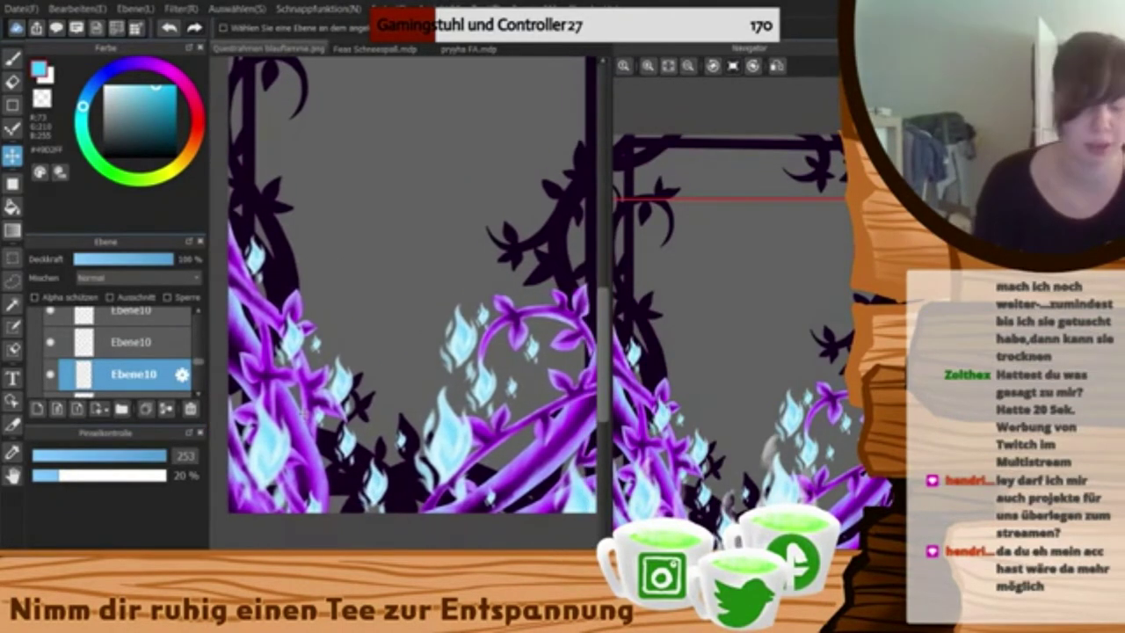
pyautogui.scroll(-1, 188, 360)
pyautogui.scroll(1, 74, 353)
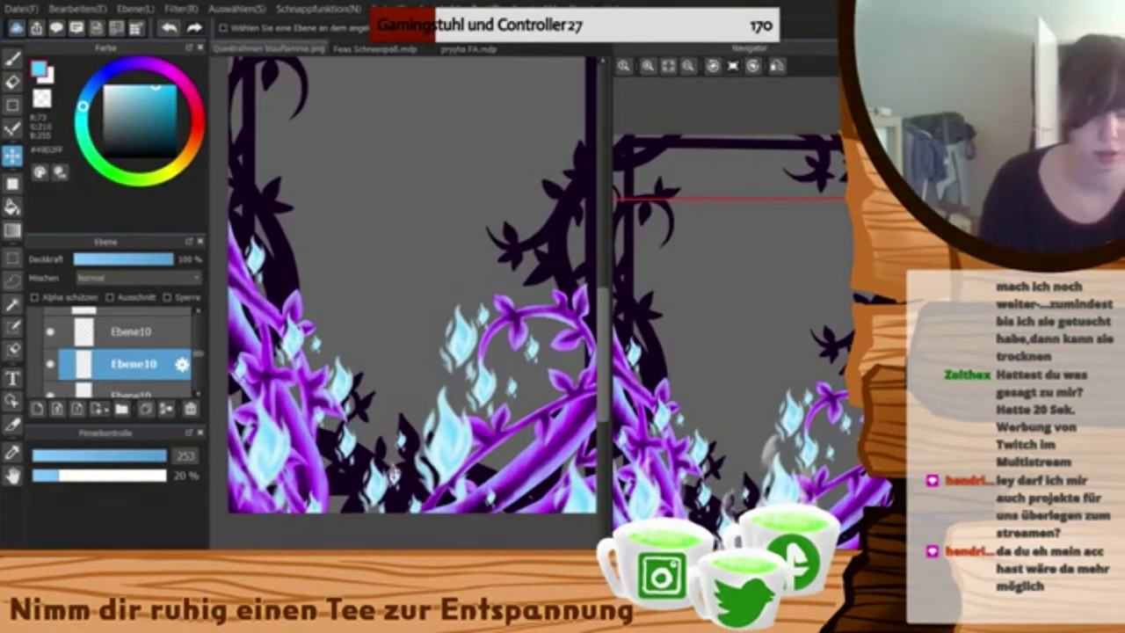
pyautogui.scroll(-1, 106, 360)
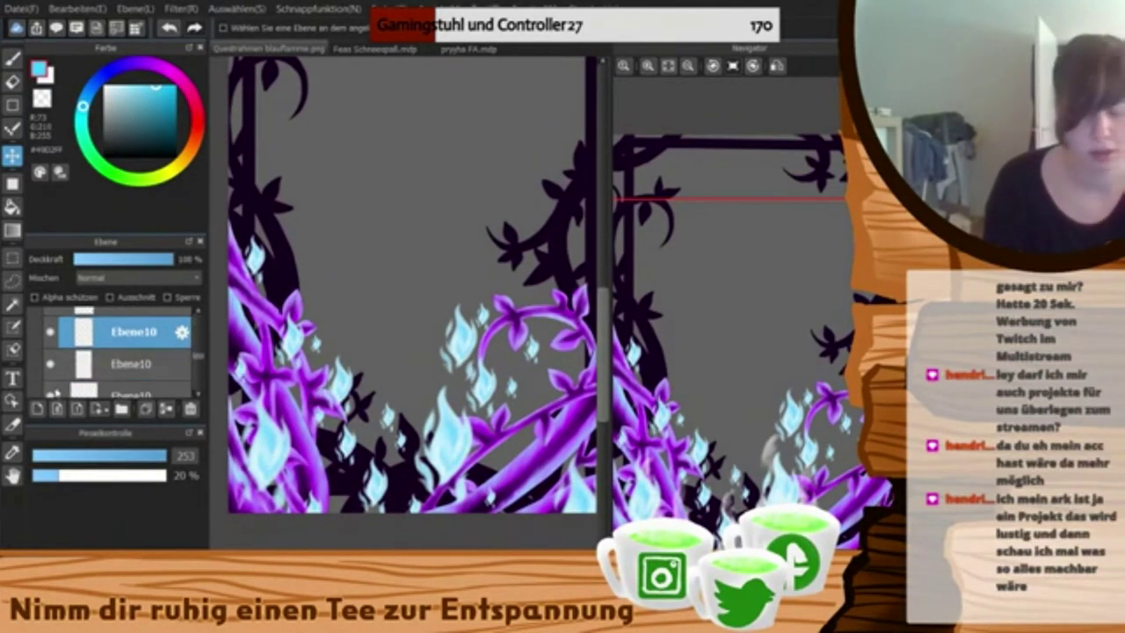
pyautogui.press('e')
pyautogui.click(167, 409)
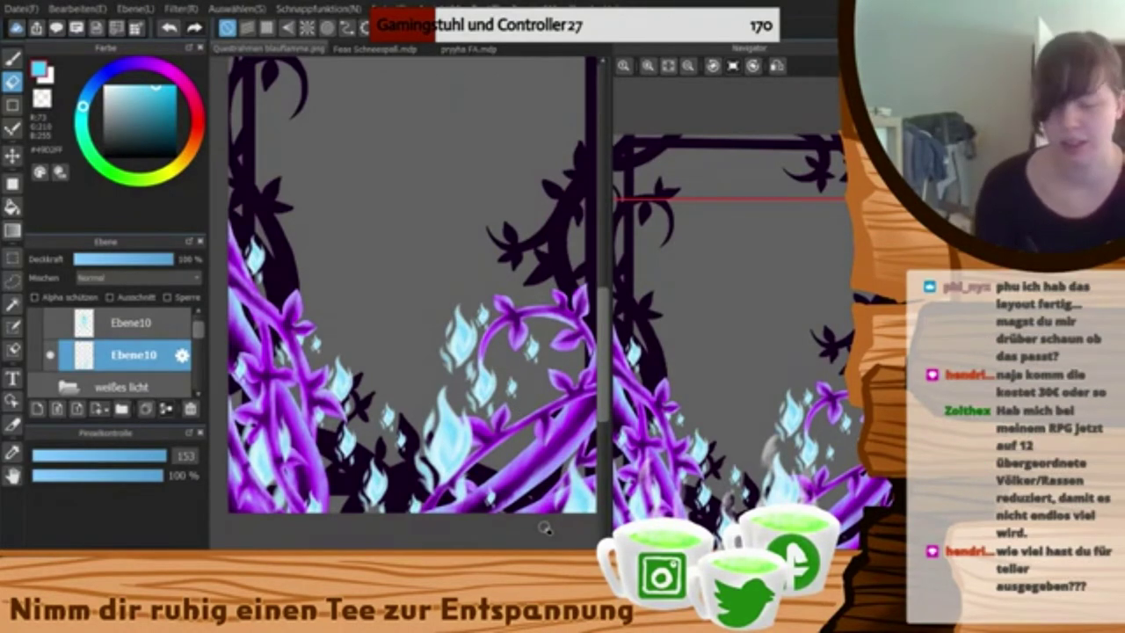
# - Duplicate the large original flame, hide the original, and shrink the copy to a tiny flame between the lower-right purple vines
pyautogui.click(132, 323)
pyautogui.click(50, 322)
pyautogui.click(146, 409)
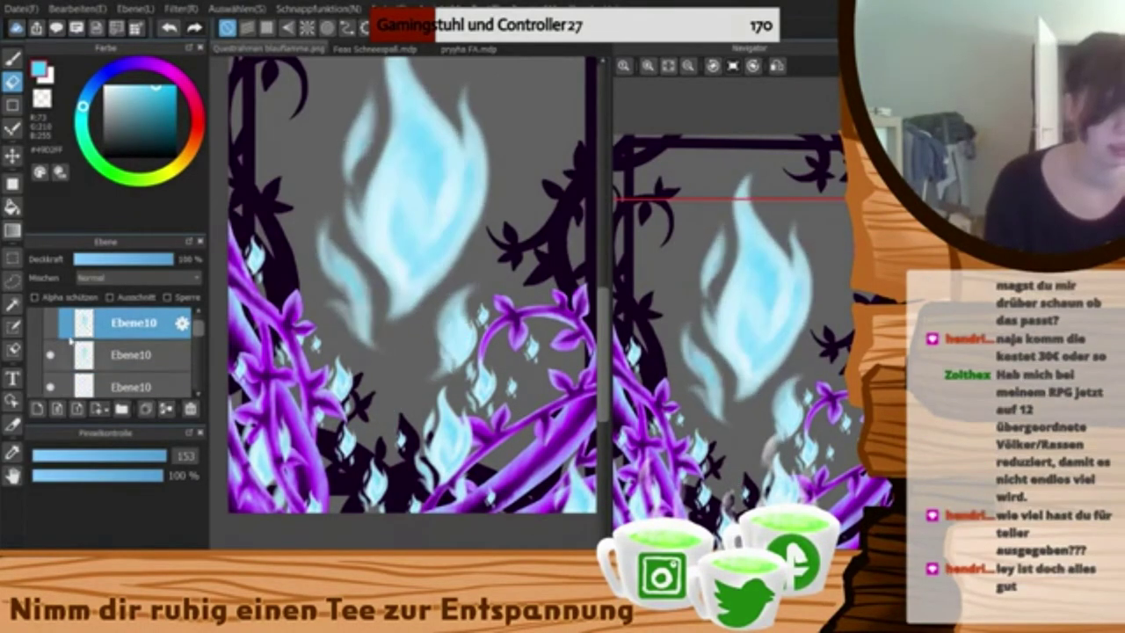
pyautogui.click(50, 322)
pyautogui.click(132, 355)
pyautogui.click(13, 257)
pyautogui.moveTo(269, 149); pyautogui.dragTo(531, 505)
pyautogui.hotkey('ctrl', 't')
pyautogui.moveTo(603, 288); pyautogui.dragTo(603, 315)
pyautogui.moveTo(458, 269); pyautogui.dragTo(518, 452)
pyautogui.press('Return')
pyautogui.hotkey('ctrl', 'd')
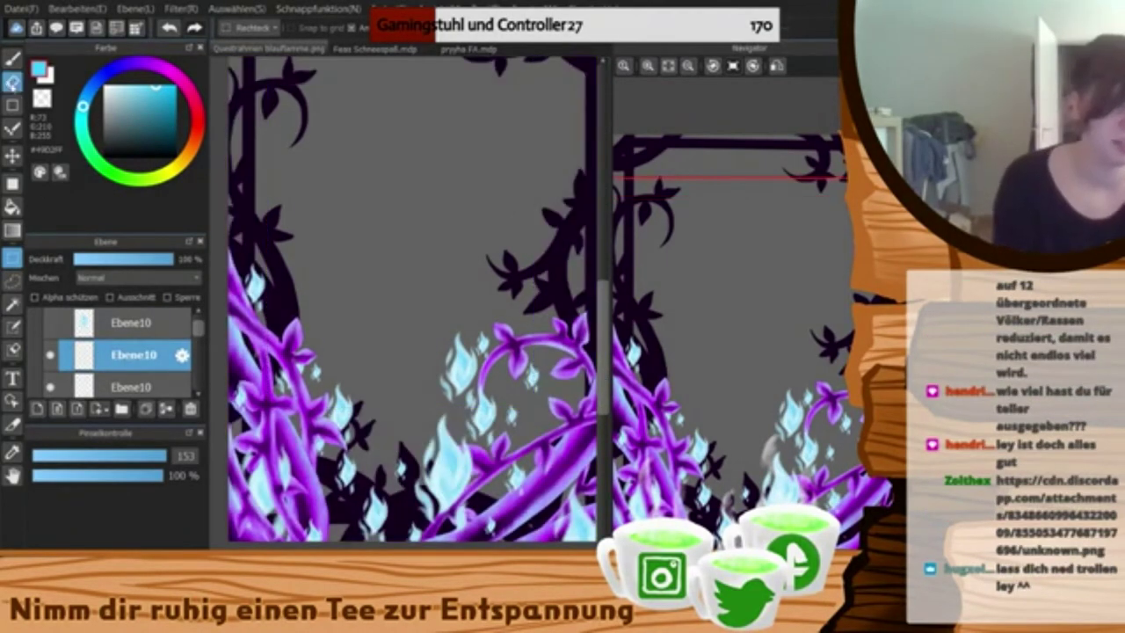
# - Lasso the medium flame left of the curled vine's tip and move it beneath the curled vine
pyautogui.click(12, 82)
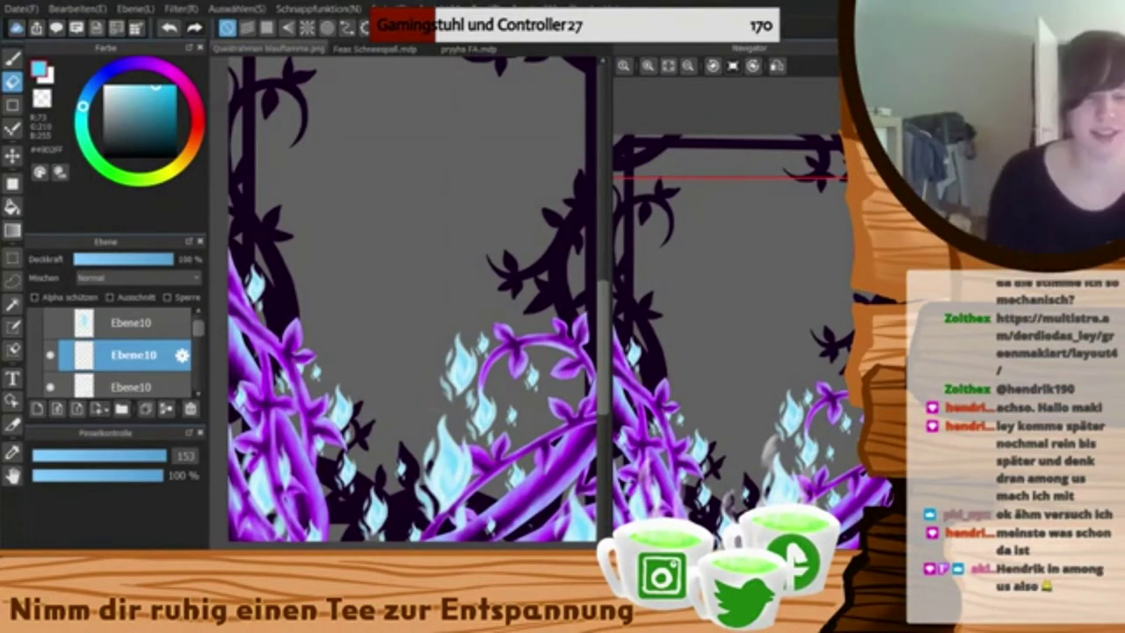
pyautogui.click(132, 387)
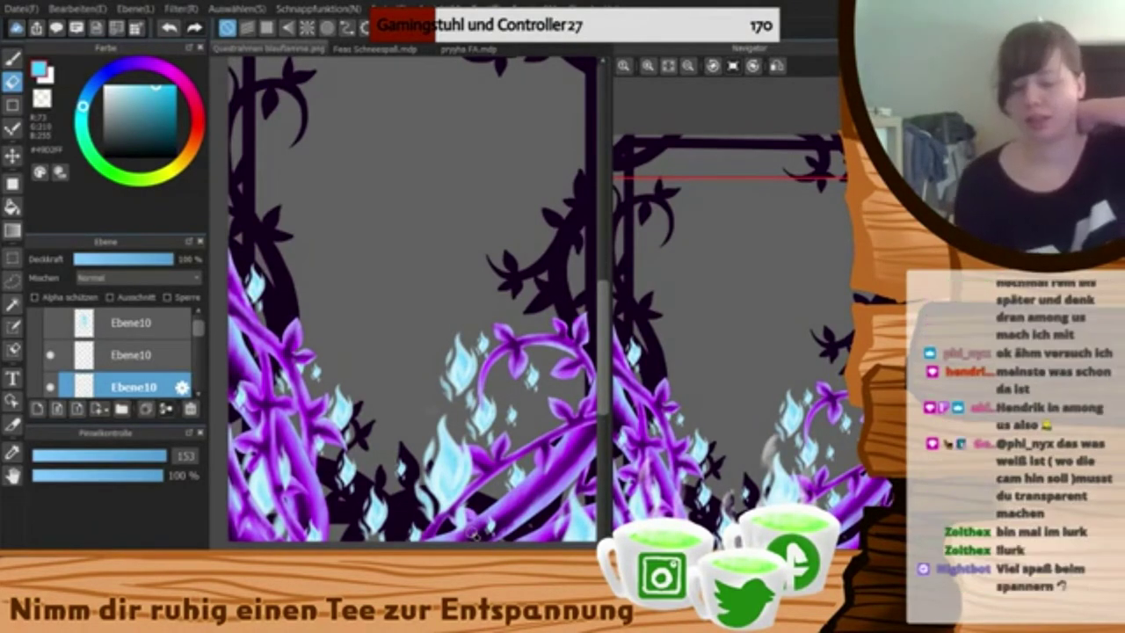
pyautogui.click(12, 281)
pyautogui.moveTo(453, 250)
pyautogui.mouseDown()
pyautogui.moveTo(402, 328)
pyautogui.moveTo(483, 402)
pyautogui.mouseUp()
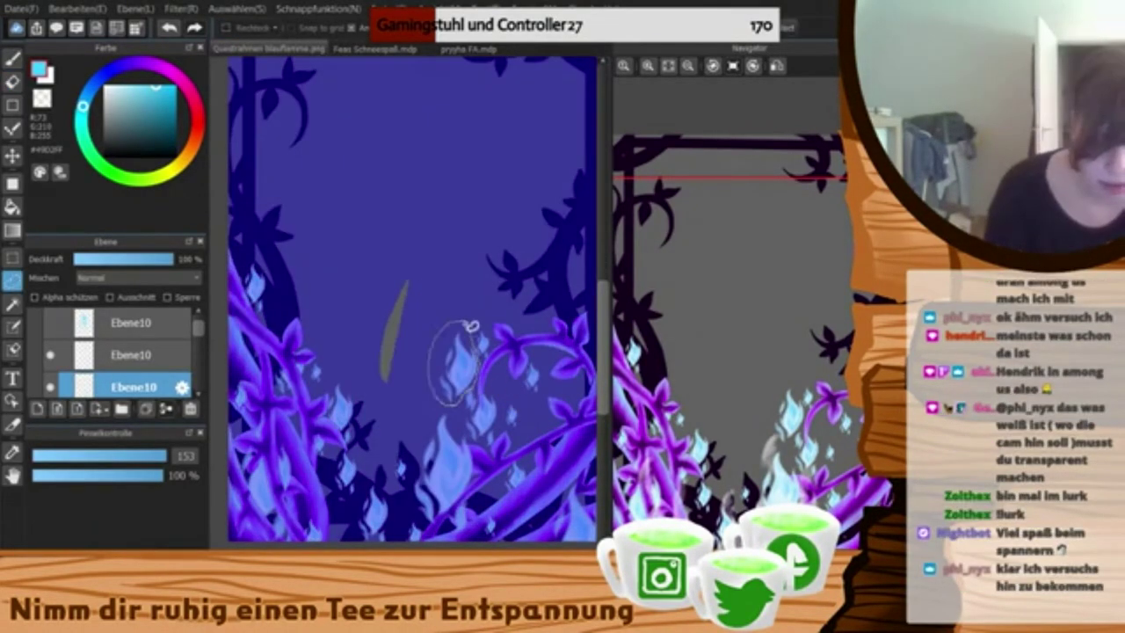
pyautogui.press('e')
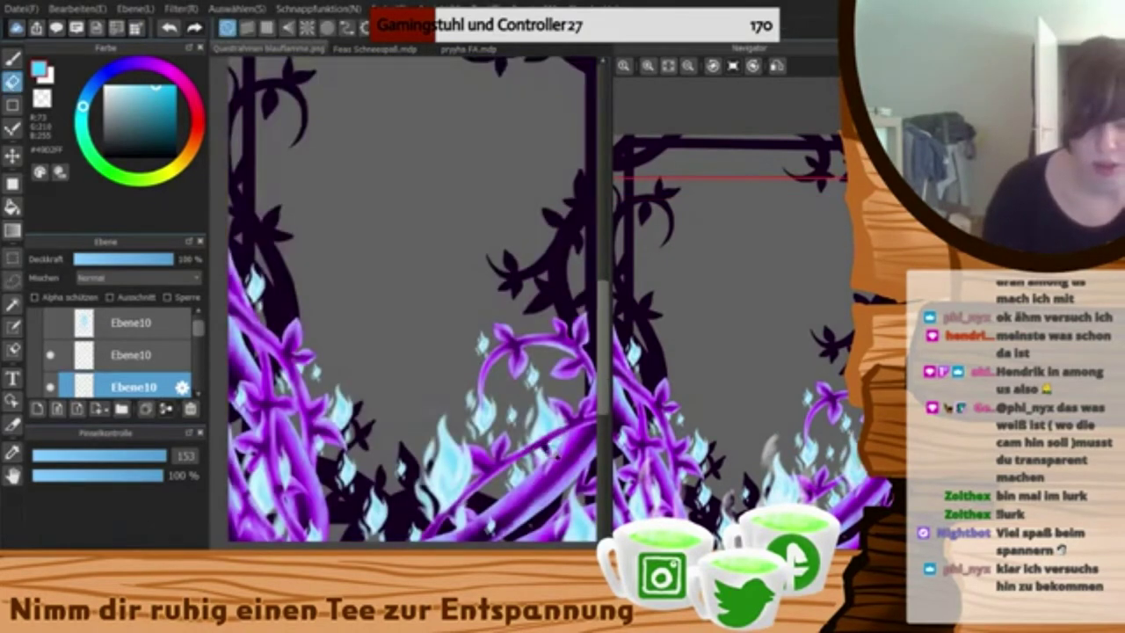
# - Hide the blue flame folder Ordner11 and create a new folder above it
pyautogui.moveTo(199, 328); pyautogui.dragTo(198, 329)
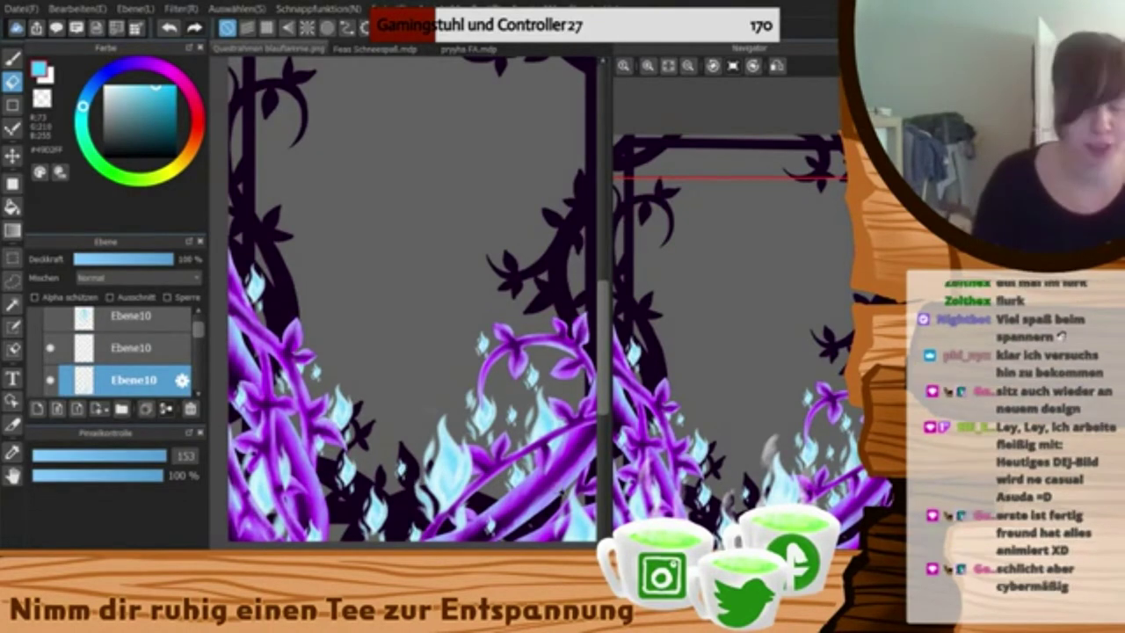
pyautogui.moveTo(407, 545); pyautogui.dragTo(421, 545)
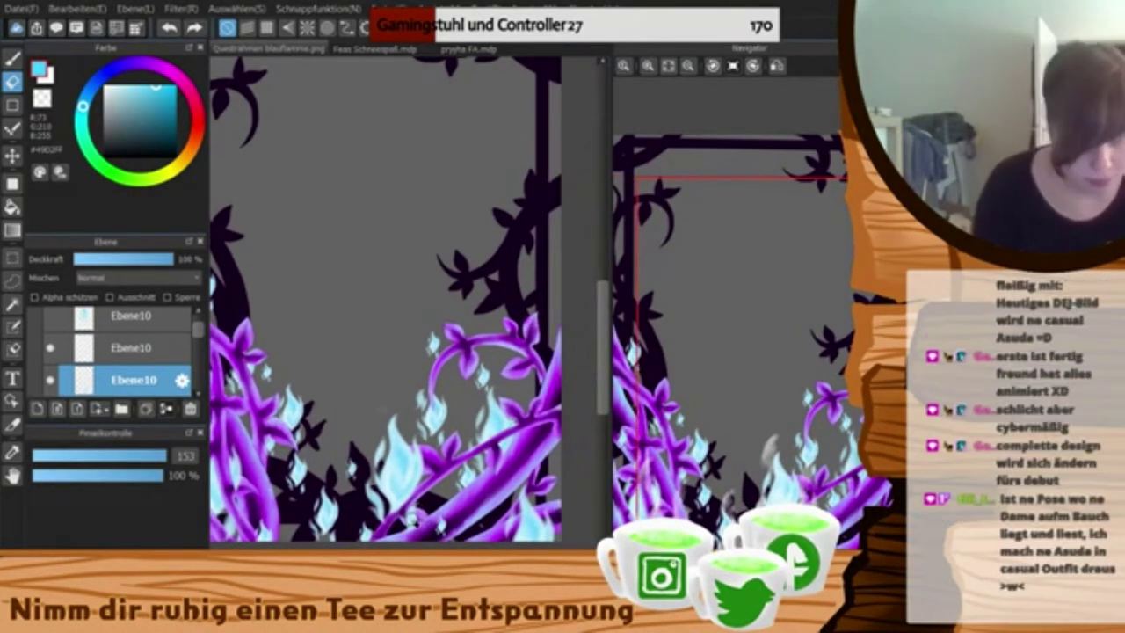
pyautogui.moveTo(494, 414); pyautogui.dragTo(535, 459)
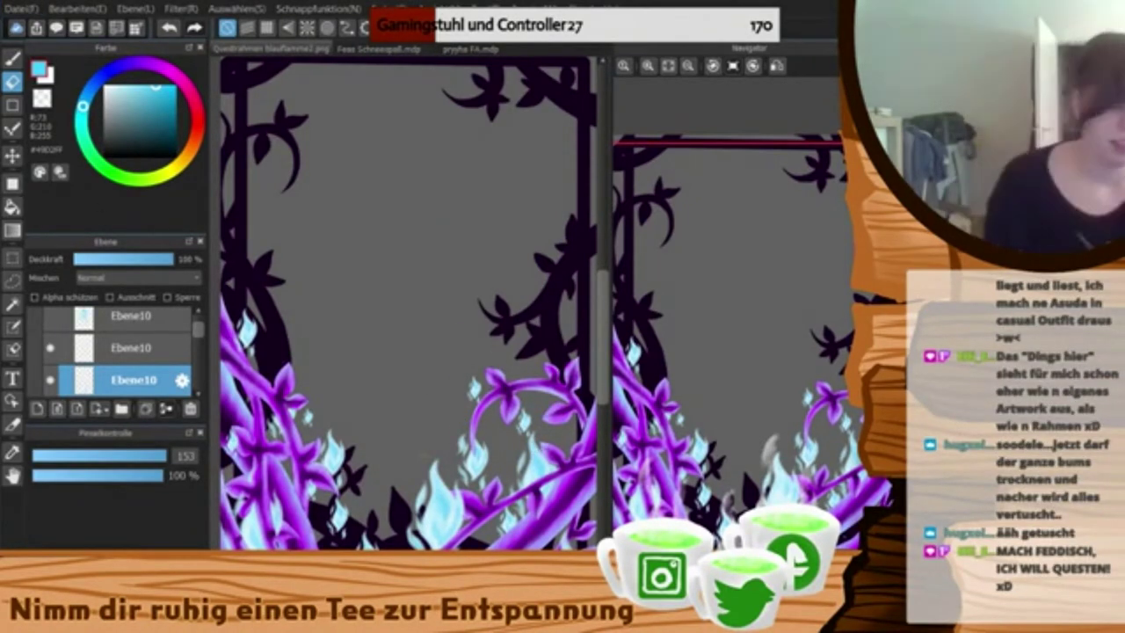
pyautogui.moveTo(199, 331); pyautogui.dragTo(199, 325)
pyautogui.click(34, 323)
pyautogui.click(118, 322)
pyautogui.click(122, 408)
# - Paint a large white flame in the frame's centre with two small tongues beneath it
pyautogui.press('x')
pyautogui.press('b')
pyautogui.press('e')
pyautogui.press('b')
pyautogui.moveTo(405, 362)
pyautogui.mouseDown()
pyautogui.moveTo(384, 258)
pyautogui.moveTo(424, 266)
pyautogui.moveTo(413, 356)
pyautogui.moveTo(422, 264)
pyautogui.moveTo(447, 291)
pyautogui.moveTo(427, 296)
pyautogui.moveTo(394, 238)
pyautogui.moveTo(406, 181)
pyautogui.moveTo(452, 216)
pyautogui.moveTo(462, 312)
pyautogui.mouseUp()
pyautogui.hotkey('ctrl', 'z')
pyautogui.click(93, 546)
pyautogui.click(66, 576)
pyautogui.moveTo(450, 421)
pyautogui.mouseDown()
pyautogui.moveTo(414, 492)
pyautogui.moveTo(453, 422)
pyautogui.mouseUp()
pyautogui.moveTo(363, 404); pyautogui.dragTo(386, 459)
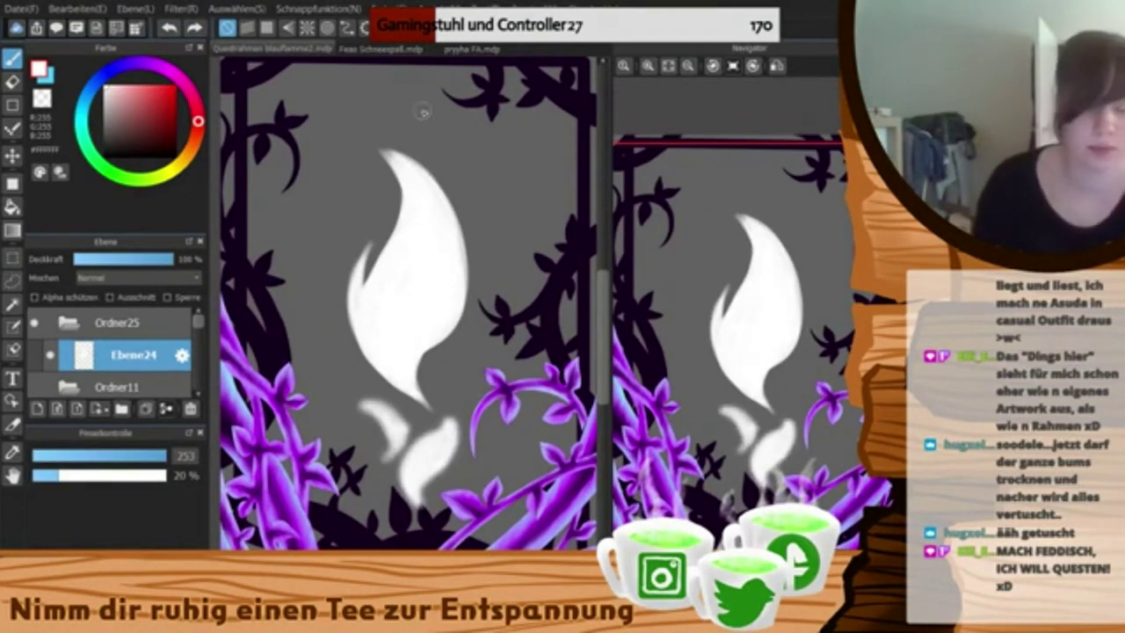
# - Trim the lower white tongue and add small detached tongues at the flame's upper left and right side
pyautogui.press('e')
pyautogui.moveTo(447, 432); pyautogui.dragTo(450, 455)
pyautogui.moveTo(444, 433)
pyautogui.mouseDown()
pyautogui.moveTo(417, 492)
pyautogui.moveTo(410, 482)
pyautogui.mouseUp()
pyautogui.moveTo(494, 253); pyautogui.dragTo(497, 301)
pyautogui.moveTo(378, 115); pyautogui.dragTo(362, 166)
pyautogui.moveTo(376, 113)
pyautogui.mouseDown()
pyautogui.moveTo(350, 159)
pyautogui.moveTo(375, 189)
pyautogui.moveTo(355, 153)
pyautogui.mouseUp()
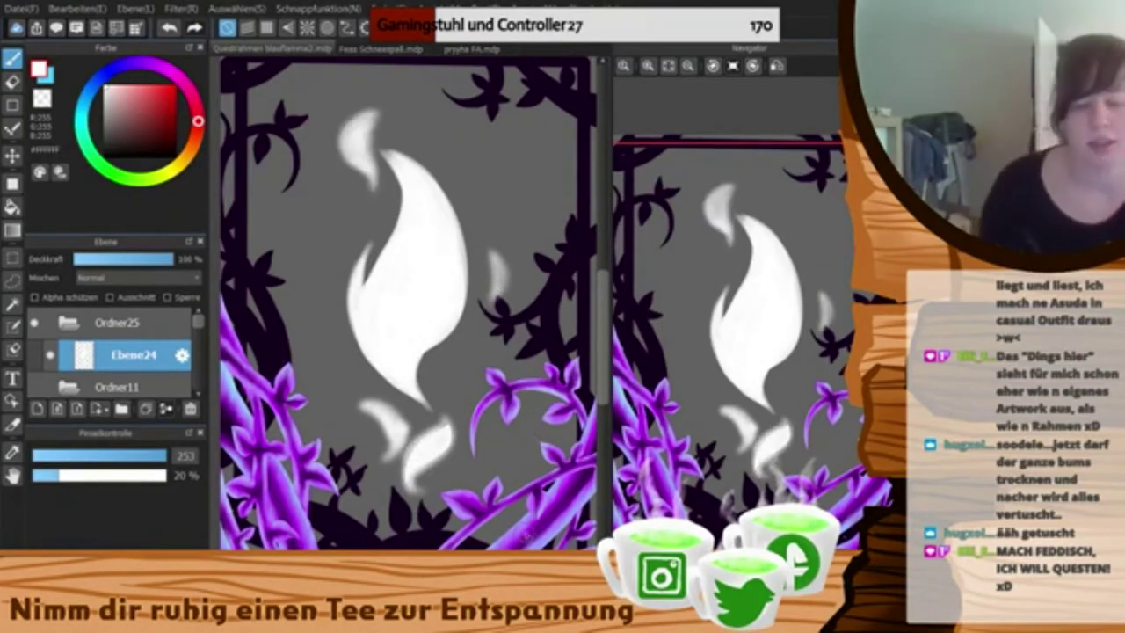
# - Show the "weißes licht" folder and widen the white flame along its right edge
pyautogui.moveTo(198, 322); pyautogui.dragTo(198, 348)
pyautogui.click(35, 345)
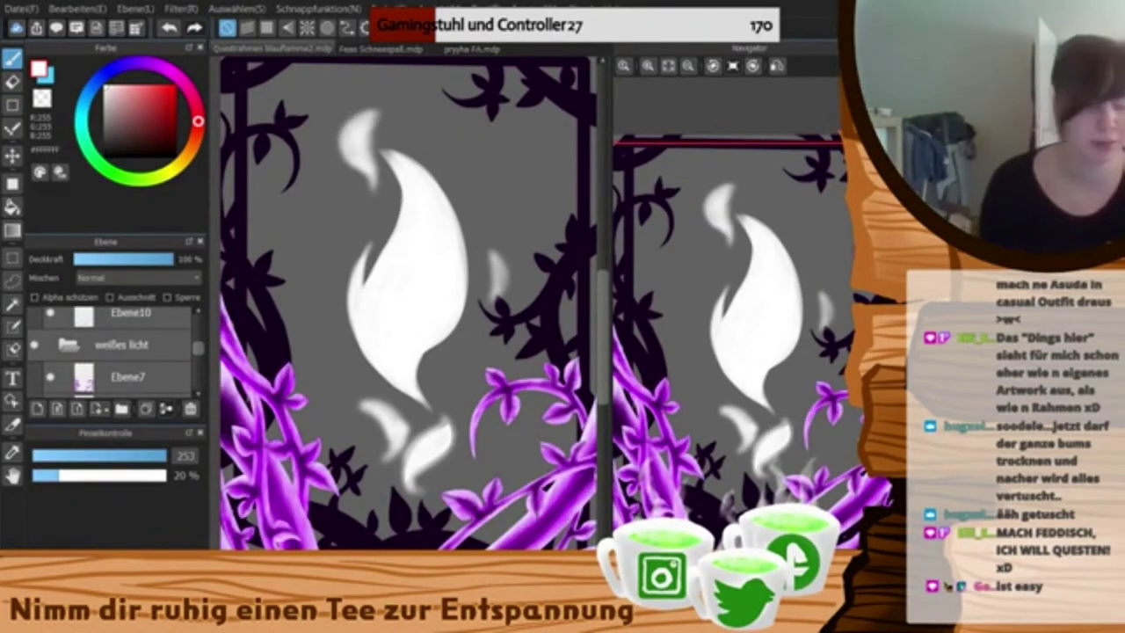
pyautogui.moveTo(416, 165)
pyautogui.mouseDown()
pyautogui.moveTo(465, 262)
pyautogui.moveTo(426, 406)
pyautogui.mouseUp()
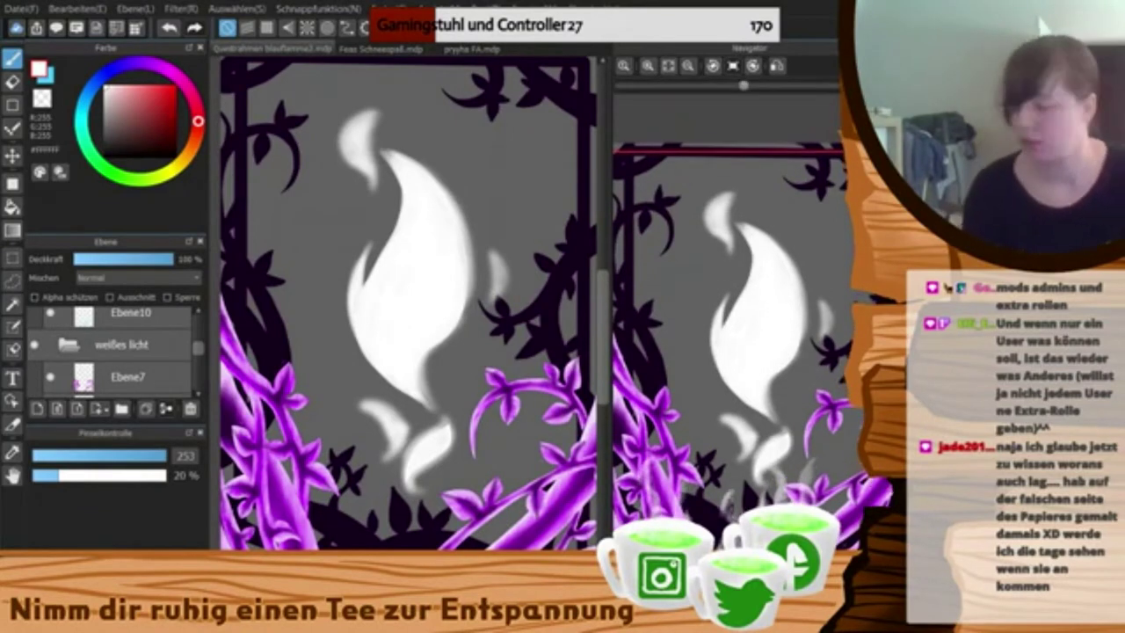
# - Shade the inside of the white flame and its lower tongues with soft light grey #CDCDCD strokes
pyautogui.moveTo(367, 292)
pyautogui.mouseDown()
pyautogui.moveTo(396, 188)
pyautogui.moveTo(397, 254)
pyautogui.mouseUp()
pyautogui.rightClick(360, 154)
pyautogui.moveTo(378, 313); pyautogui.dragTo(433, 320)
pyautogui.moveTo(438, 267); pyautogui.dragTo(422, 351)
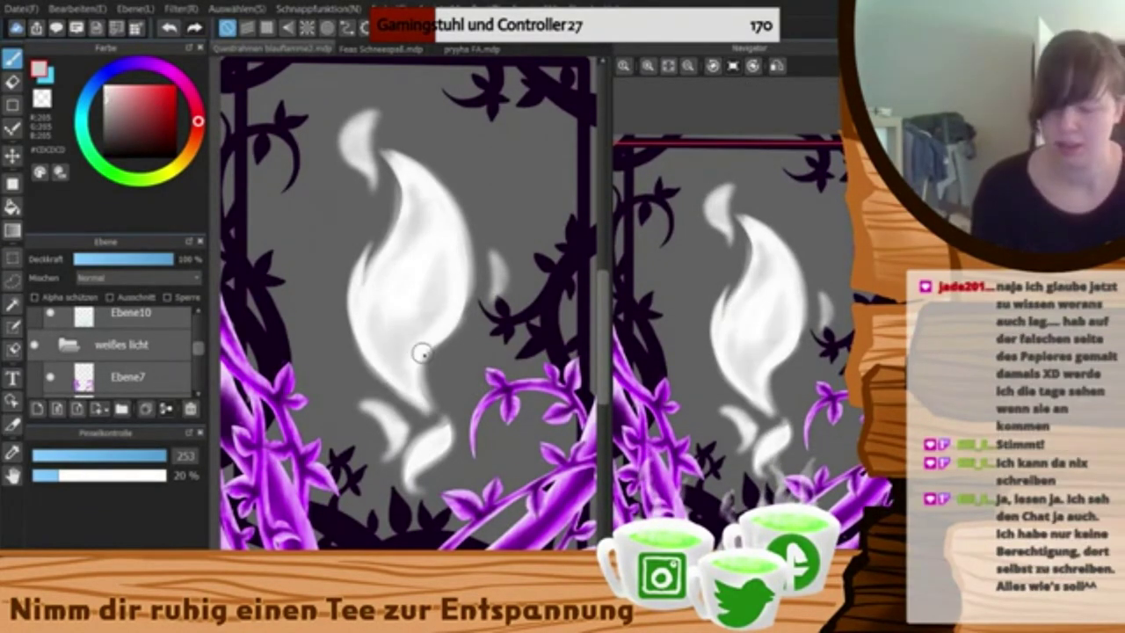
pyautogui.moveTo(429, 301); pyautogui.dragTo(401, 350)
pyautogui.moveTo(390, 417); pyautogui.dragTo(396, 434)
pyautogui.moveTo(422, 229); pyautogui.dragTo(425, 182)
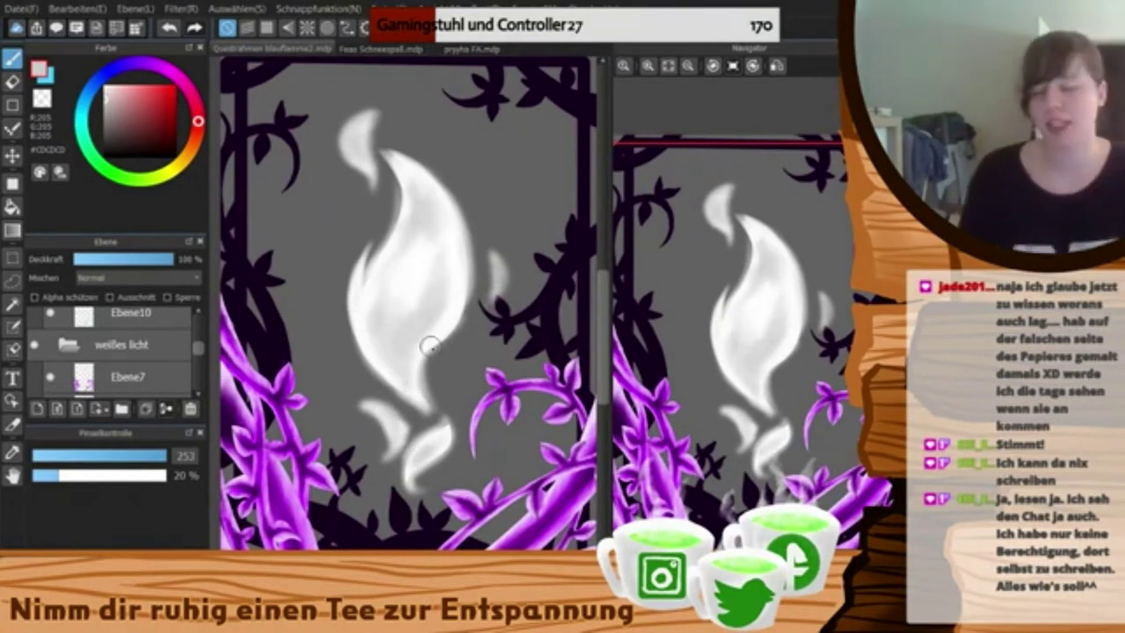
# - Deepen the shading inside the white flame with the darker grey #A4A4A4
pyautogui.click(107, 110)
pyautogui.moveTo(397, 342); pyautogui.dragTo(413, 353)
pyautogui.moveTo(420, 225); pyautogui.dragTo(429, 199)
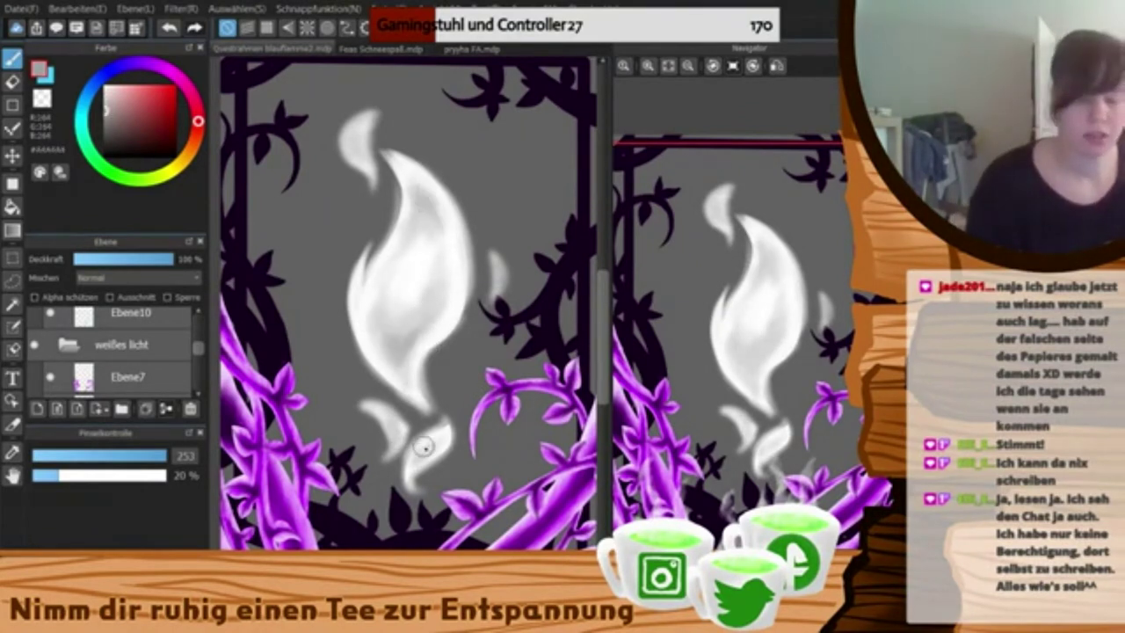
# - Duplicate the white flame layer Ebene24 several times and hide the upper copies
pyautogui.click(146, 408)
pyautogui.click(146, 408)
pyautogui.click(133, 356)
pyautogui.moveTo(199, 349); pyautogui.dragTo(199, 328)
pyautogui.click(12, 257)
pyautogui.scroll(1, 162, 321)
pyautogui.click(50, 376)
pyautogui.click(50, 344)
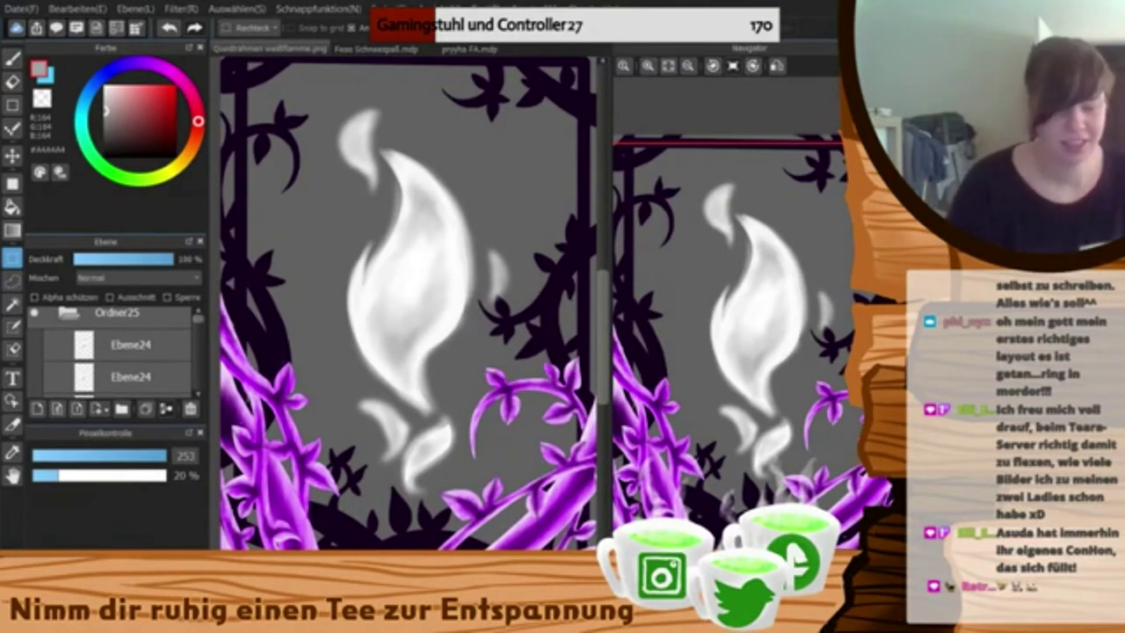
# - Show a hidden Ebene24 flame copy, shrink it and place it beside the vine leaves on the left tentacles
pyautogui.scroll(-5, 131, 352)
pyautogui.click(132, 368)
pyautogui.click(50, 367)
pyautogui.moveTo(275, 86); pyautogui.dragTo(542, 521)
pyautogui.hotkey('ctrl', 't')
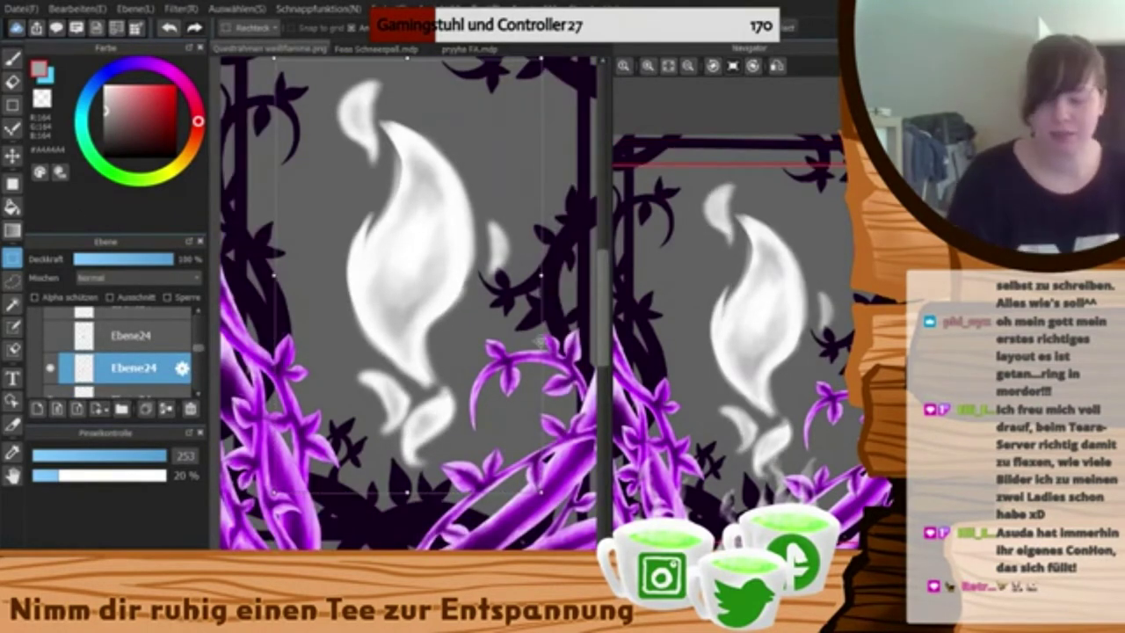
pyautogui.moveTo(542, 492); pyautogui.dragTo(448, 343)
pyautogui.moveTo(413, 281); pyautogui.dragTo(331, 424)
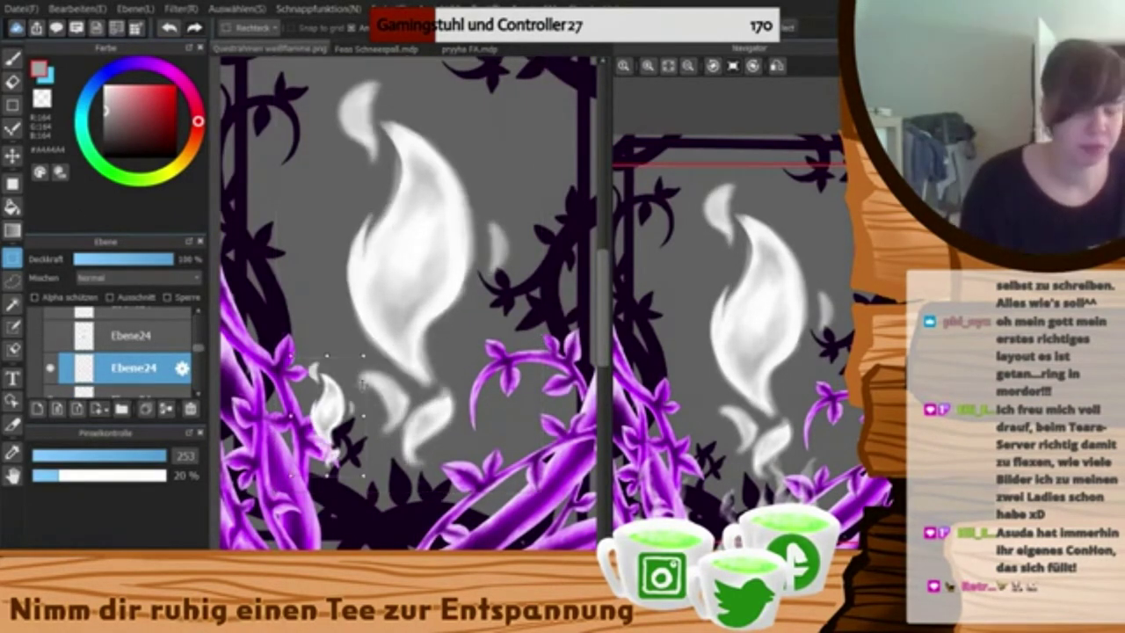
pyautogui.press('Return')
# - Shrink the next white flame copy and place it at the start of the lower right purple vine
pyautogui.scroll(-1, 132, 352)
pyautogui.click(132, 313)
pyautogui.hotkey('ctrl', 't')
pyautogui.moveTo(541, 492); pyautogui.dragTo(441, 328)
pyautogui.moveTo(414, 279); pyautogui.dragTo(432, 489)
pyautogui.press('Return')
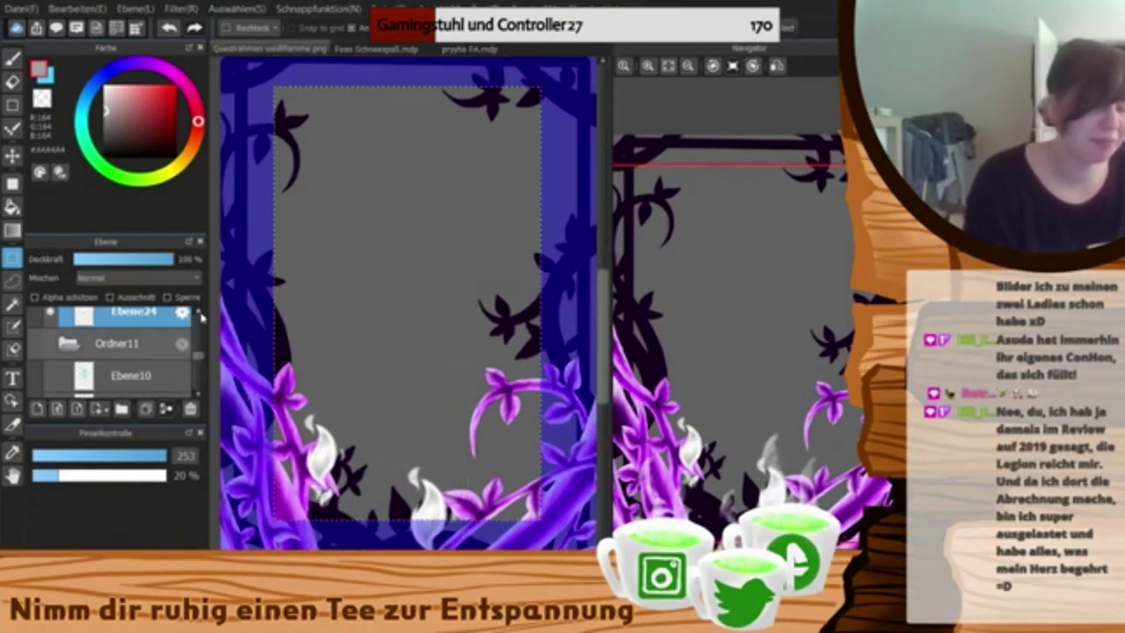
# - Show another white flame copy, shrink it and tuck it between the lower left purple tentacles
pyautogui.click(132, 343)
pyautogui.click(50, 343)
pyautogui.hotkey('ctrl', 't')
pyautogui.moveTo(541, 493); pyautogui.dragTo(431, 322)
pyautogui.moveTo(408, 282); pyautogui.dragTo(288, 437)
pyautogui.press('Return')
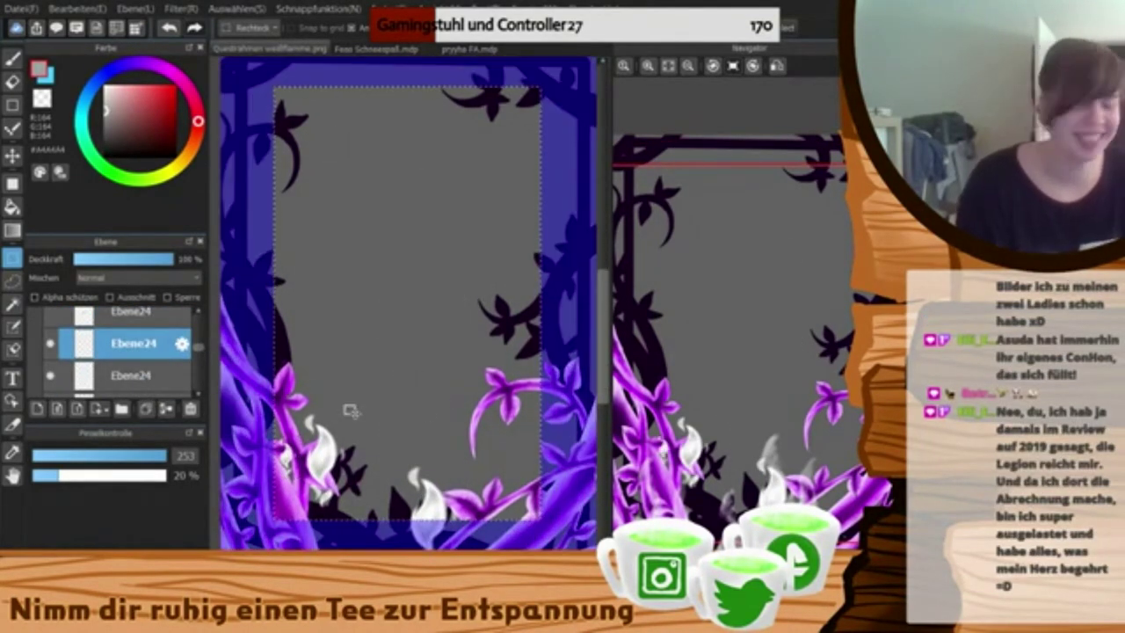
# - Show the next Ebene24 copy, scale the white flame down and place it on the curled right vine
pyautogui.click(131, 312)
pyautogui.click(50, 343)
pyautogui.hotkey('ctrl', 't')
pyautogui.moveTo(541, 493); pyautogui.dragTo(438, 323)
pyautogui.moveTo(411, 280); pyautogui.dragTo(428, 359)
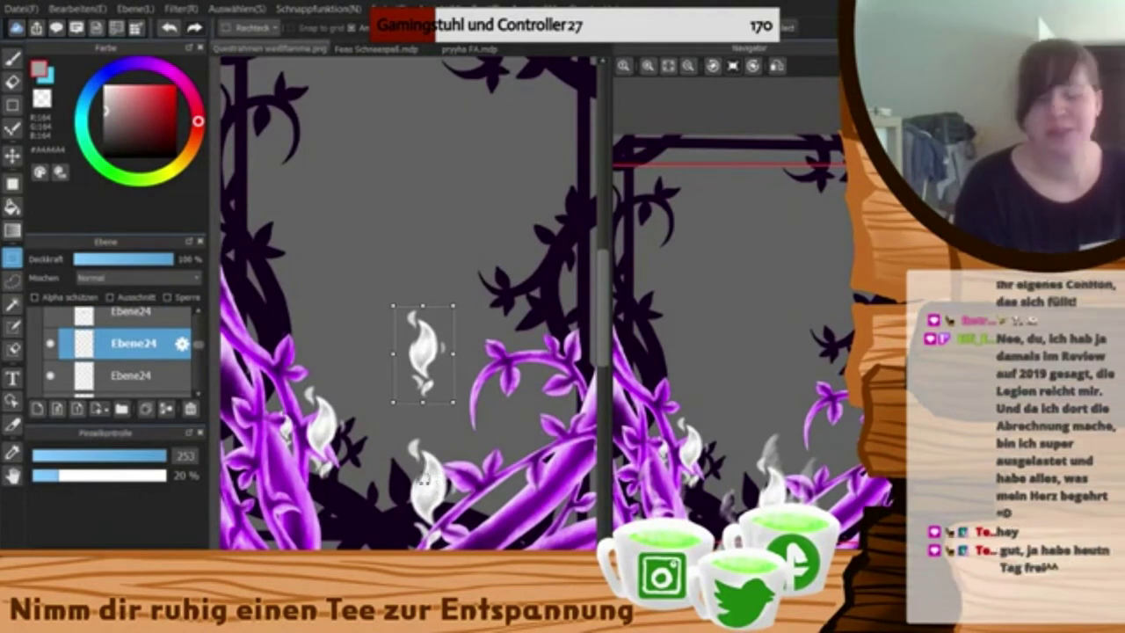
pyautogui.hotkey('ctrl', 'z')
pyautogui.hotkey('ctrl', 'z')
pyautogui.hotkey('ctrl', 't')
pyautogui.moveTo(482, 361); pyautogui.dragTo(474, 350)
pyautogui.press('Return')
# - Shrink two more white flame copies and place them beneath the curled right vine and on the left tentacles' outer edge
pyautogui.click(132, 312)
pyautogui.click(50, 312)
pyautogui.hotkey('ctrl', 't')
pyautogui.moveTo(542, 492); pyautogui.dragTo(434, 308)
pyautogui.hotkey('ctrl', 'z')
pyautogui.hotkey('ctrl', 'z')
pyautogui.hotkey('ctrl', 'z')
pyautogui.hotkey('ctrl', 'z')
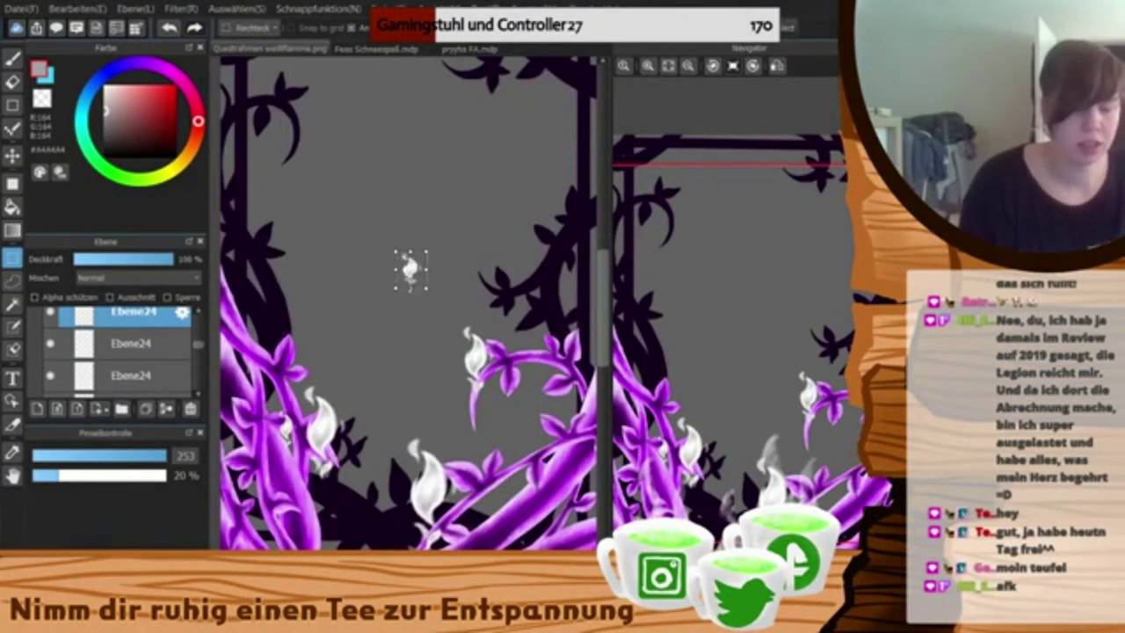
pyautogui.hotkey('ctrl', 'z')
pyautogui.hotkey('ctrl', 'z')
pyautogui.hotkey('ctrl', 'z')
pyautogui.hotkey('ctrl', 'z')
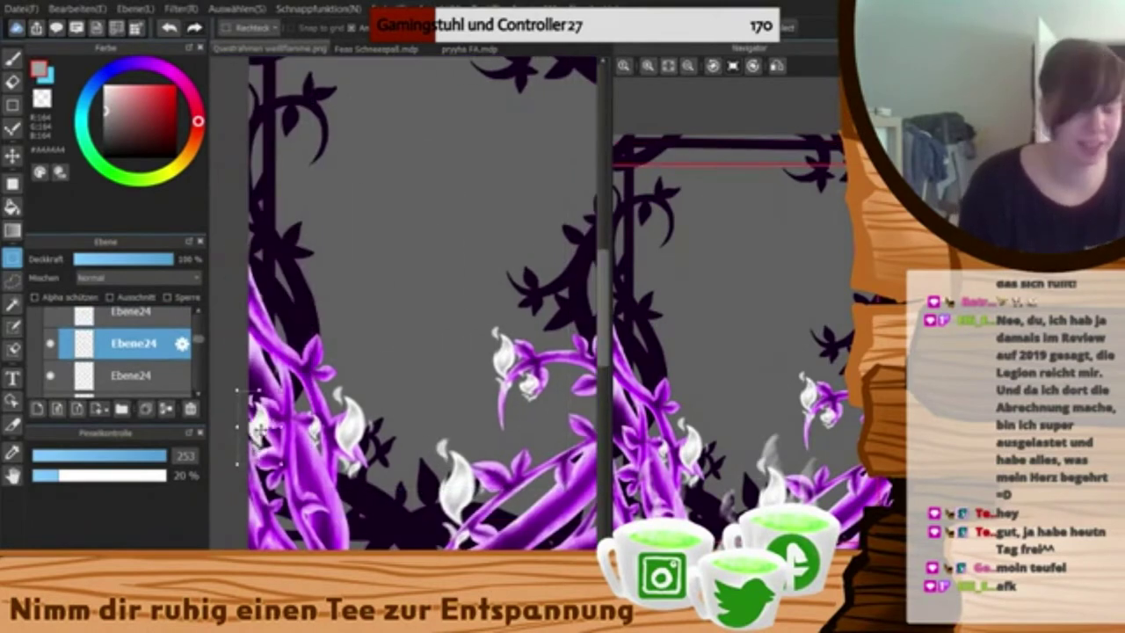
# - Show a further white flame copy, shrink it and place it at the base of the left tentacles
pyautogui.hotkey('ctrl', 'z')
pyautogui.hotkey('ctrl', 'z')
pyautogui.hotkey('ctrl', 'z')
pyautogui.hotkey('ctrl', 'z')
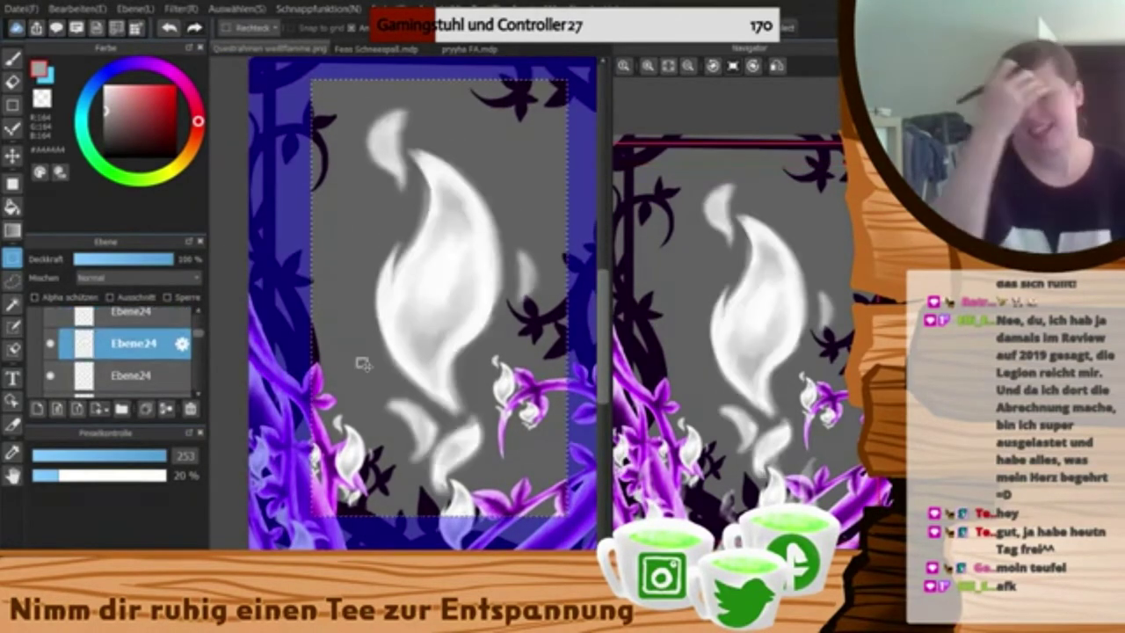
pyautogui.hotkey('ctrl', 'z')
pyautogui.hotkey('ctrl', 'z')
pyautogui.hotkey('ctrl', 'z')
pyautogui.hotkey('ctrl', 'z')
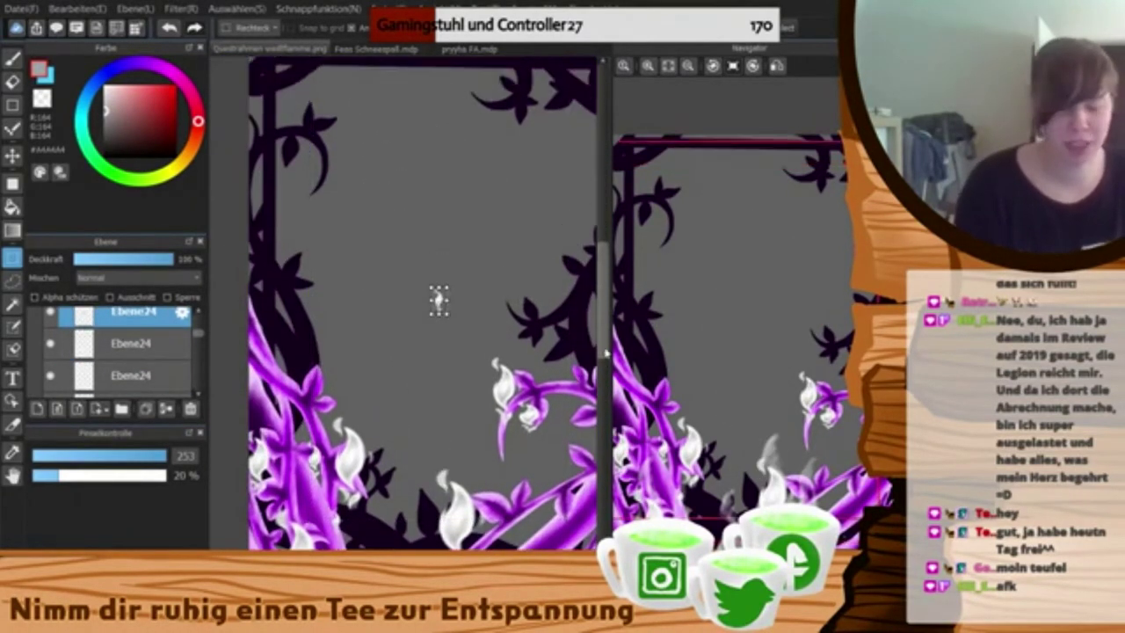
# - Scale another white flame copy down to a small flame and place it beside the leaves of the lower right vine
pyautogui.hotkey('ctrl', 'z')
pyautogui.hotkey('ctrl', 'z')
pyautogui.hotkey('ctrl', 'z')
pyautogui.hotkey('ctrl', 'z')
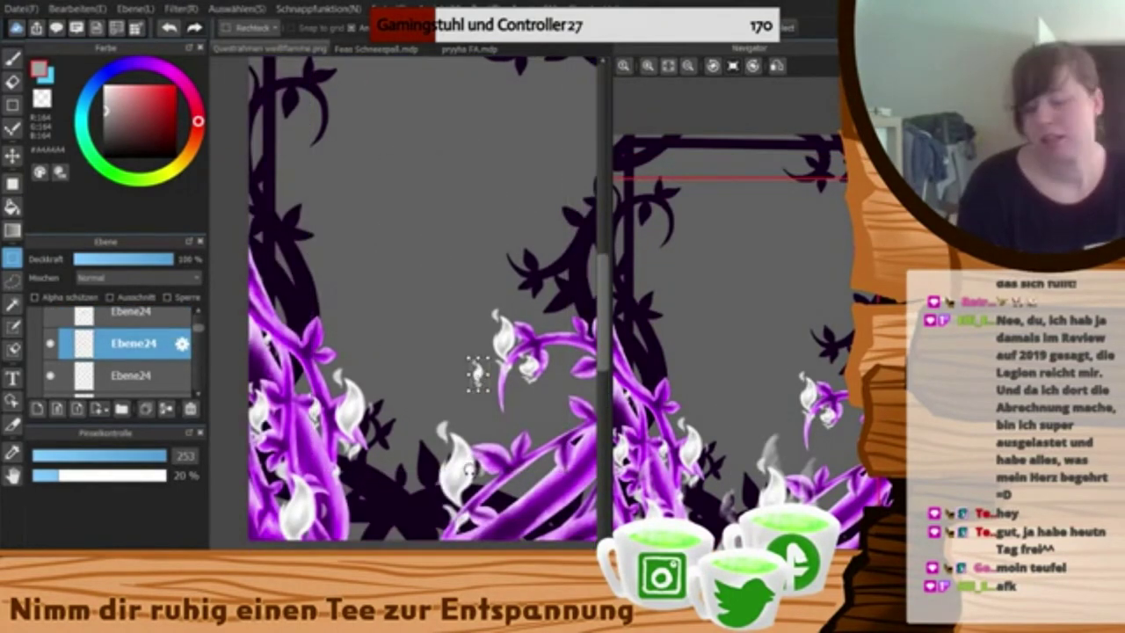
pyautogui.hscroll(2, 469, 462)
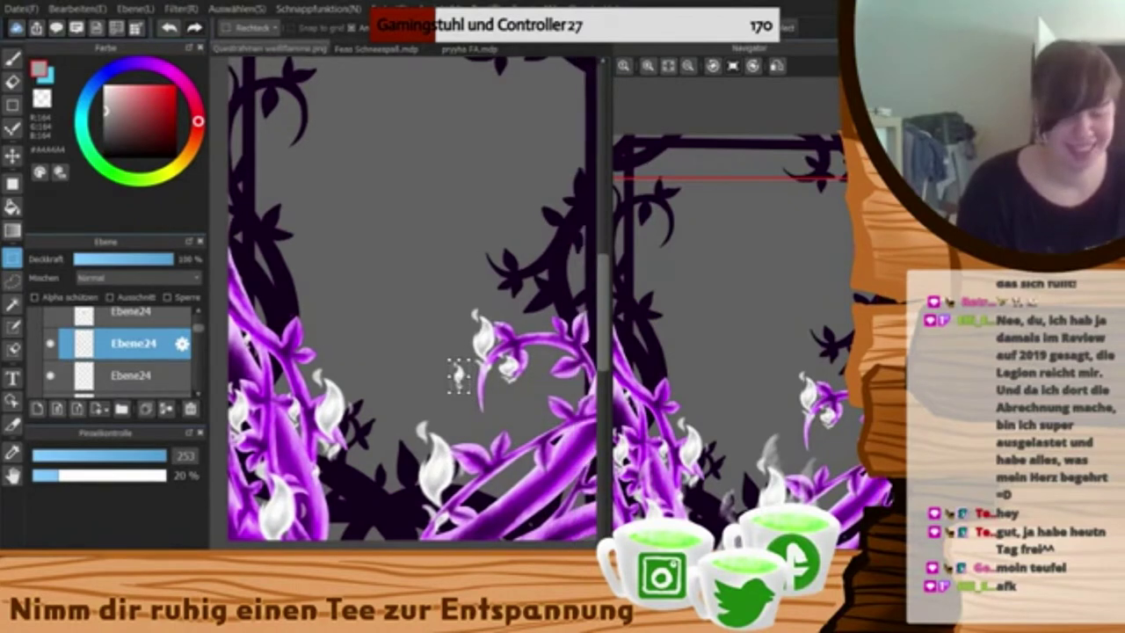
pyautogui.moveTo(460, 375); pyautogui.dragTo(488, 422)
pyautogui.hotkey('ctrl', 'z')
pyautogui.hotkey('ctrl', 'z')
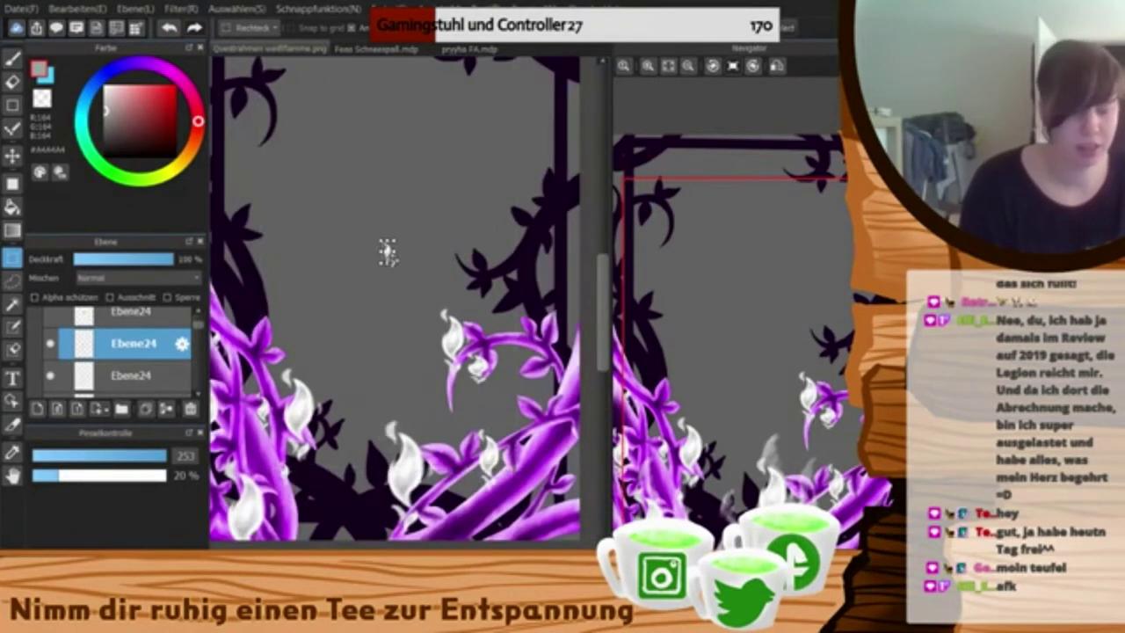
# - Place more shrunken white flames on the right tentacle and on the dark tendril above the curled vine
pyautogui.hotkey('ctrl', 'z')
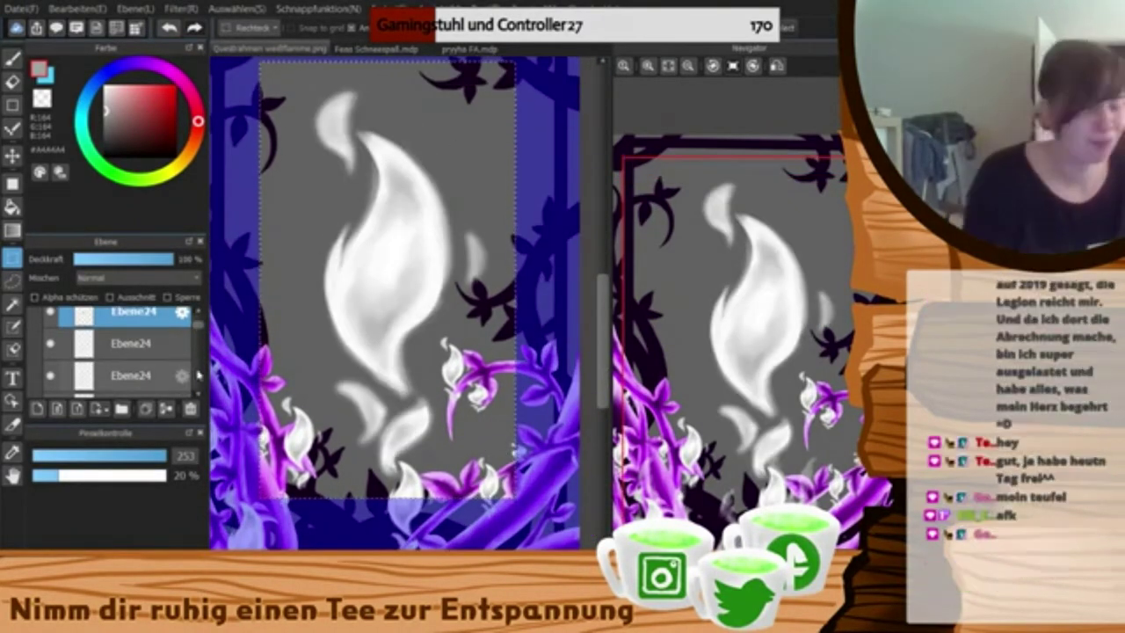
pyautogui.hotkey('ctrl', 'z')
pyautogui.hotkey('ctrl', 'z')
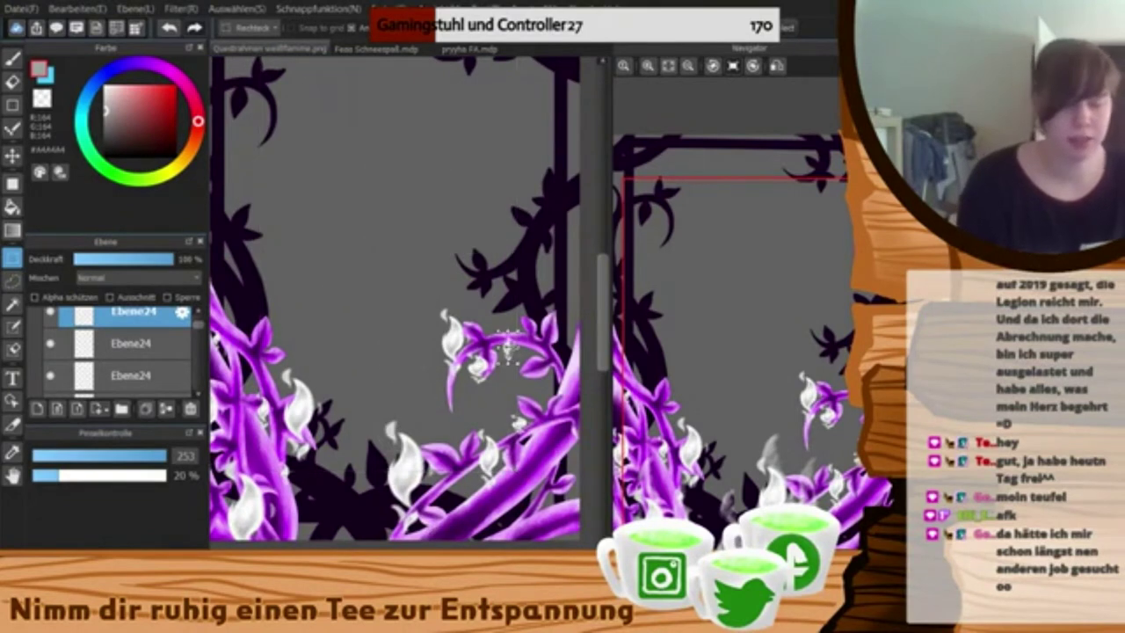
pyautogui.hotkey('ctrl', 'z')
pyautogui.hotkey('ctrl', 'z')
pyautogui.hotkey('ctrl', 'z')
pyautogui.hotkey('ctrl', 'z')
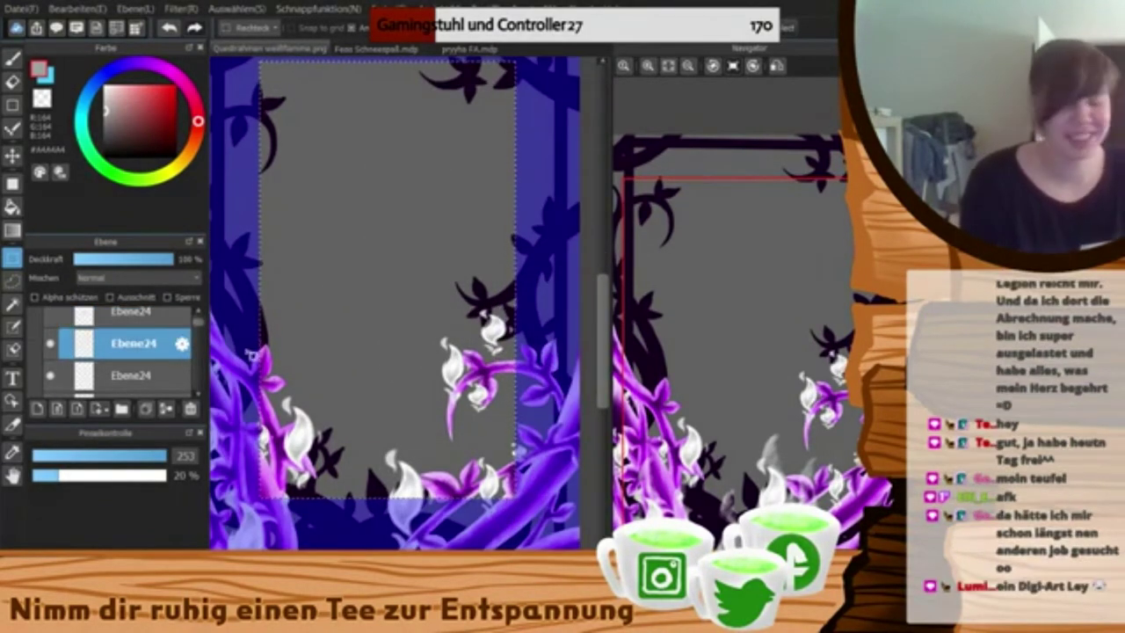
# - Show the next Ebene24 copy, shrink the flame and place it by the dark tendril at the lower left
pyautogui.click(161, 354)
pyautogui.click(50, 355)
pyautogui.hotkey('ctrl', 't')
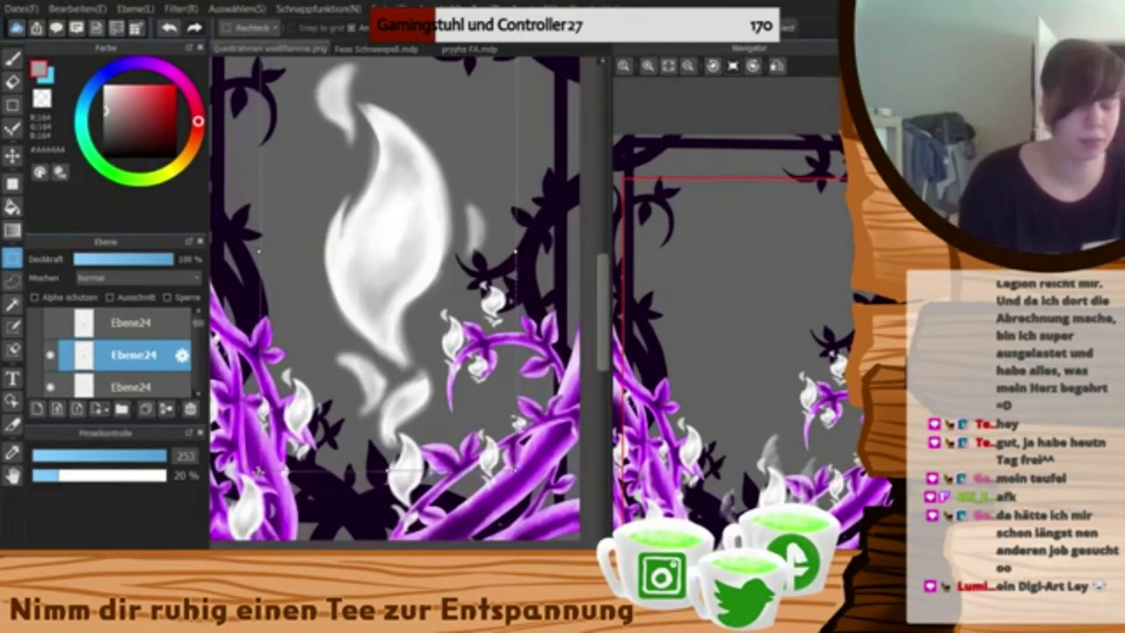
pyautogui.moveTo(378, 264); pyautogui.dragTo(336, 458)
pyautogui.press('Return')
# - Show another Ebene24 copy, shrink the flame and place it among the growth along the frame's bottom edge
pyautogui.click(132, 322)
pyautogui.click(50, 323)
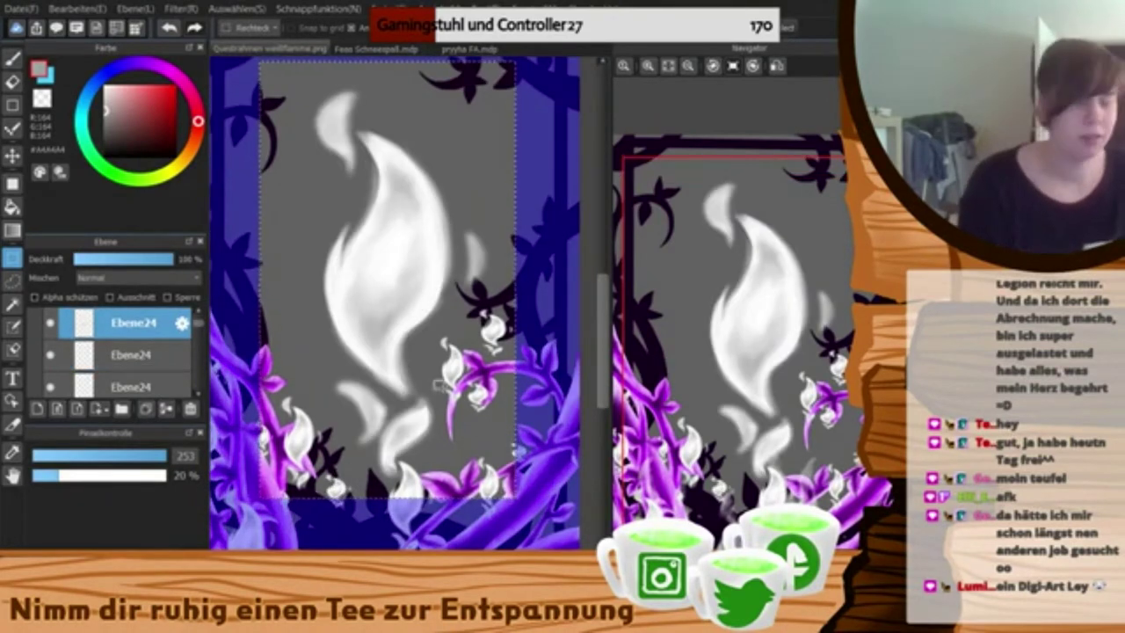
pyautogui.hotkey('ctrl', 't')
pyautogui.moveTo(281, 66); pyautogui.dragTo(319, 165)
pyautogui.moveTo(387, 238); pyautogui.dragTo(339, 536)
pyautogui.hotkey('ctrl', 'z')
pyautogui.hotkey('ctrl', 'z')
pyautogui.hotkey('ctrl', 'z')
pyautogui.hotkey('ctrl', 'z')
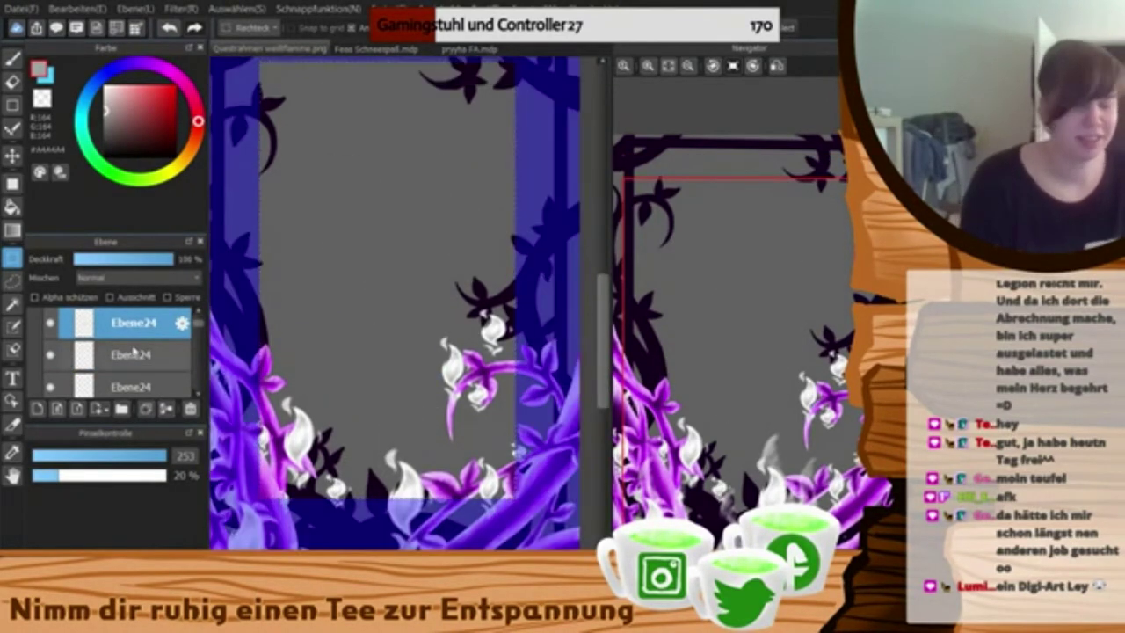
# - Shrink one more white flame and place it beside the hanging tip of the curled right vine
pyautogui.hotkey('ctrl', 'z')
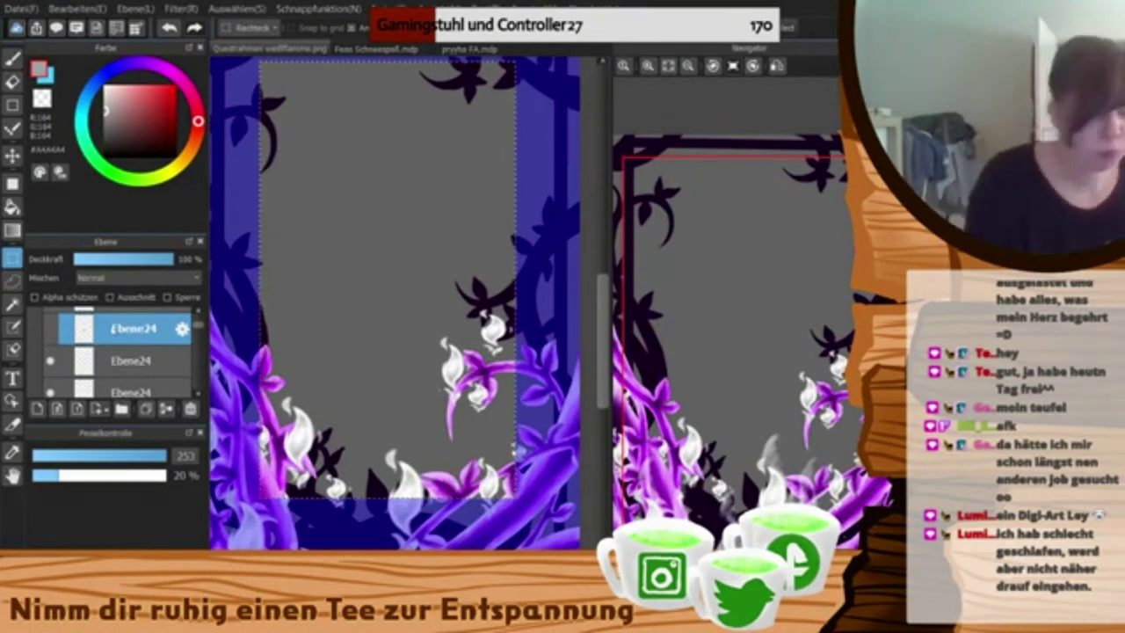
pyautogui.hotkey('ctrl', 'z')
pyautogui.hotkey('ctrl', 'z')
pyautogui.hotkey('ctrl', 'z')
pyautogui.moveTo(356, 444); pyautogui.dragTo(356, 496)
pyautogui.press('Return')
pyautogui.hotkey('ctrl', 'v')
pyautogui.hotkey('ctrl', 't')
pyautogui.moveTo(389, 248); pyautogui.dragTo(358, 480)
pyautogui.moveTo(393, 440); pyautogui.dragTo(435, 394)
pyautogui.moveTo(460, 370); pyautogui.dragTo(437, 392)
pyautogui.click(437, 544)
pyautogui.scroll(1, 129, 336)
pyautogui.hotkey('ctrl', 'd')
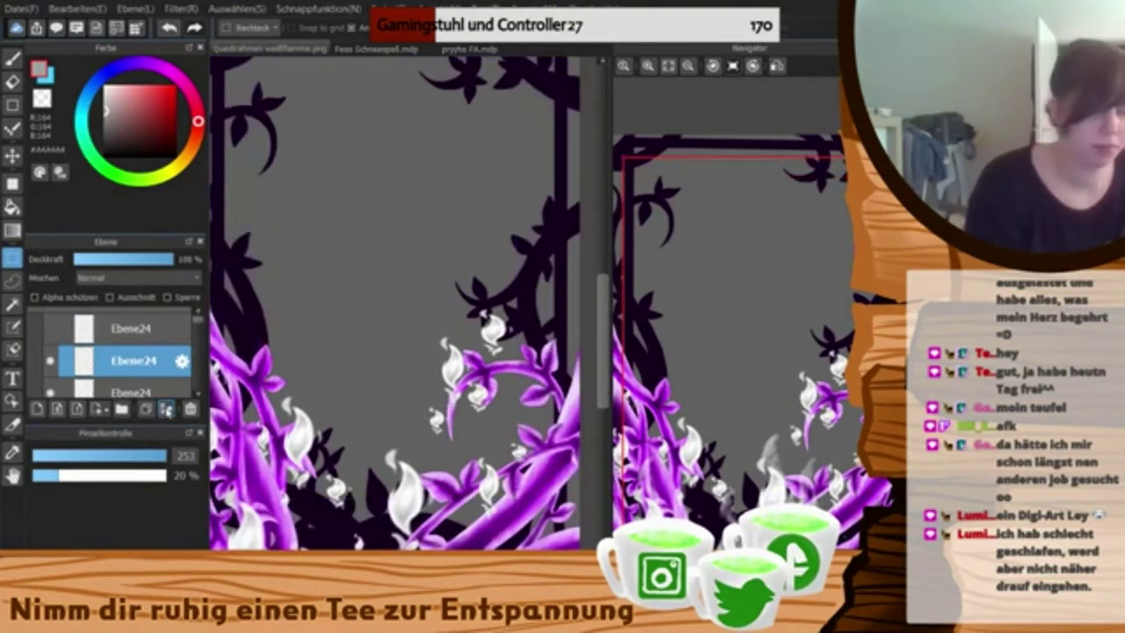
# - Merge the selected flame layer down and rename the folder Ordner25 as "weiße flammen"
pyautogui.click(167, 411)
pyautogui.scroll(1, 197, 326)
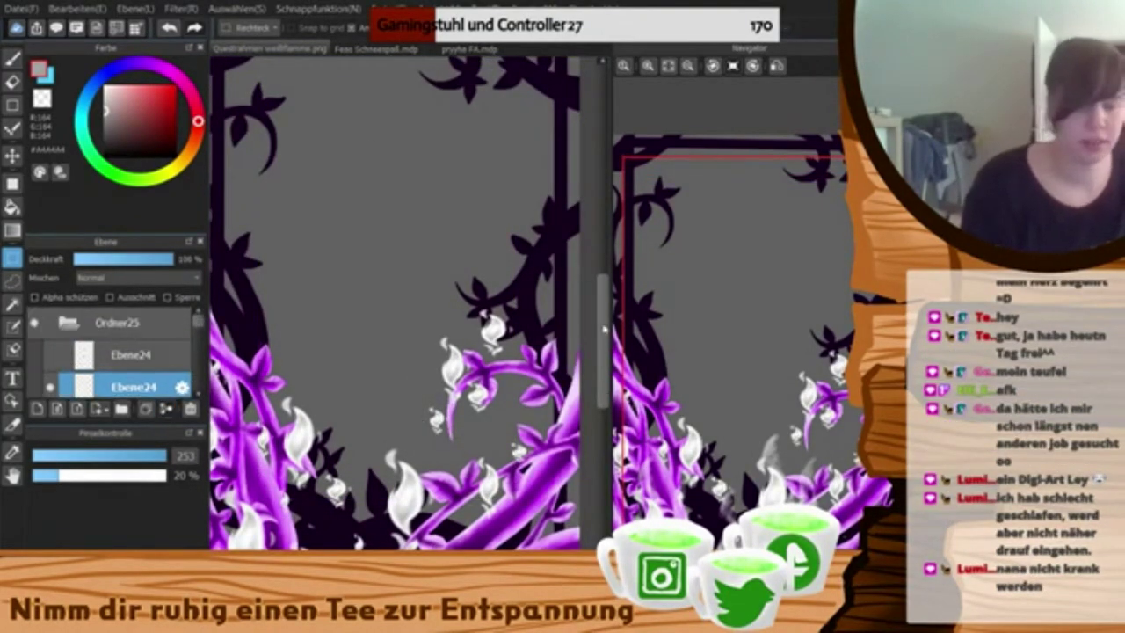
pyautogui.moveTo(586, 269); pyautogui.dragTo(599, 301)
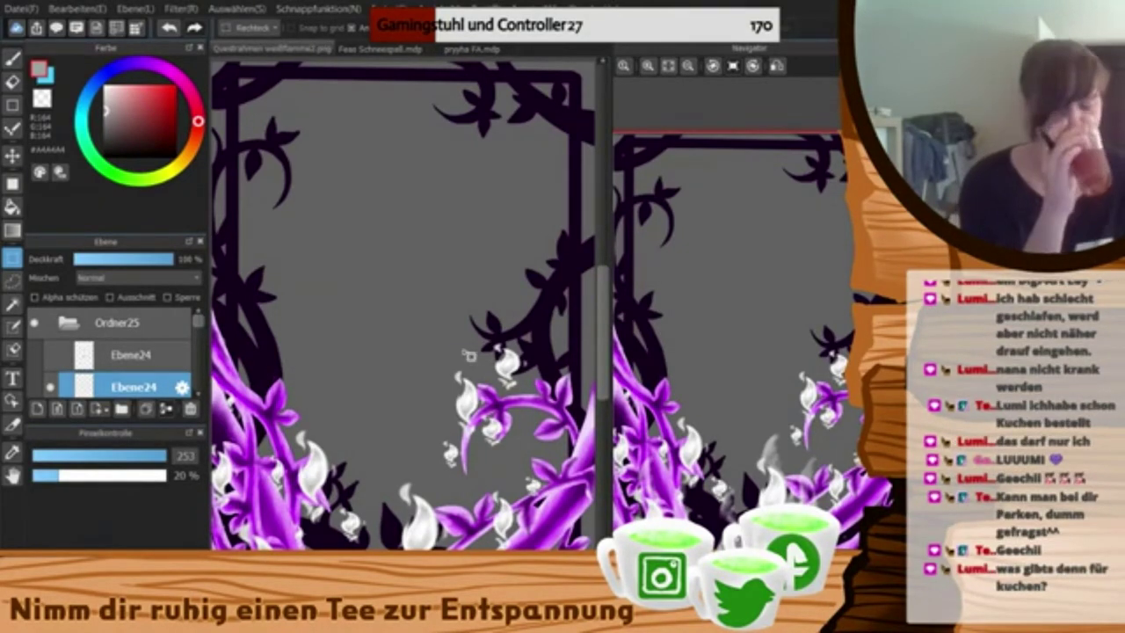
pyautogui.click(176, 330)
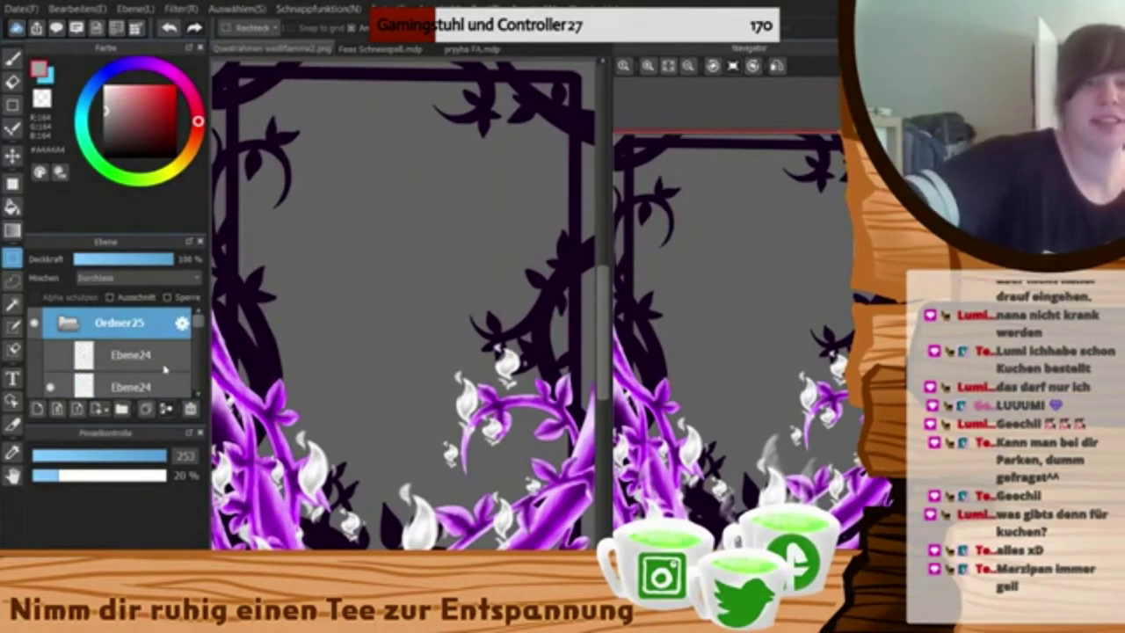
pyautogui.scroll(-3, 180, 358)
pyautogui.click(175, 320)
pyautogui.scroll(-4, 187, 363)
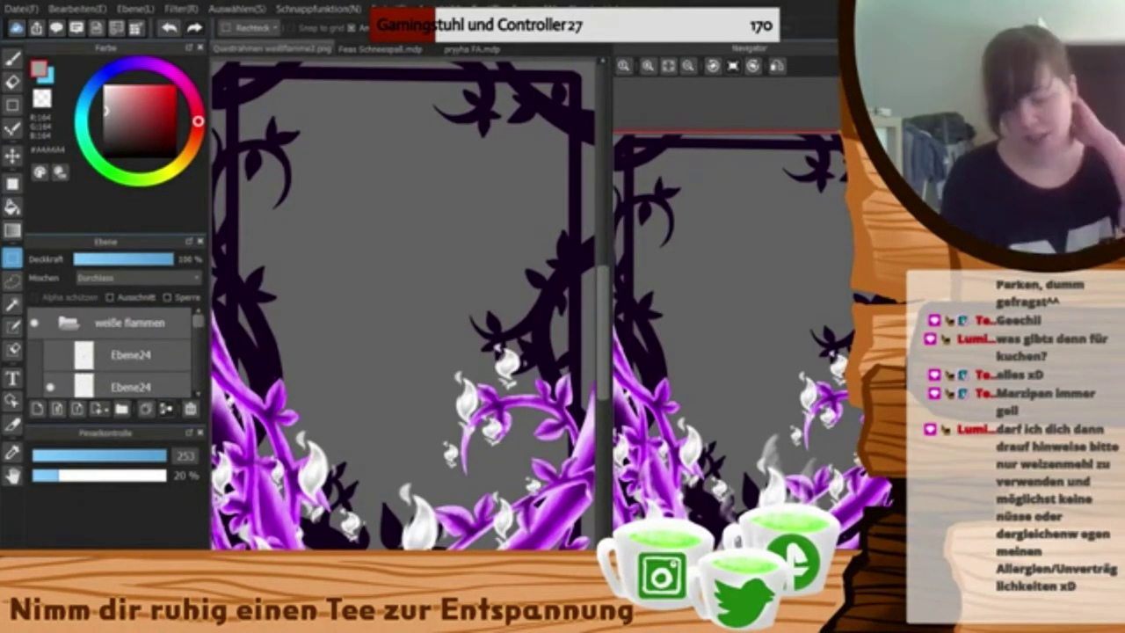
pyautogui.moveTo(564, 278)
pyautogui.mouseDown()
pyautogui.moveTo(547, 276)
pyautogui.moveTo(582, 291)
pyautogui.moveTo(565, 278)
pyautogui.mouseUp()
# - Create a new canvas and fill it with the frame drawing's background grey #636363
pyautogui.hotkey('ctrl', 'n')
pyautogui.click(281, 50)
pyautogui.click(517, 49)
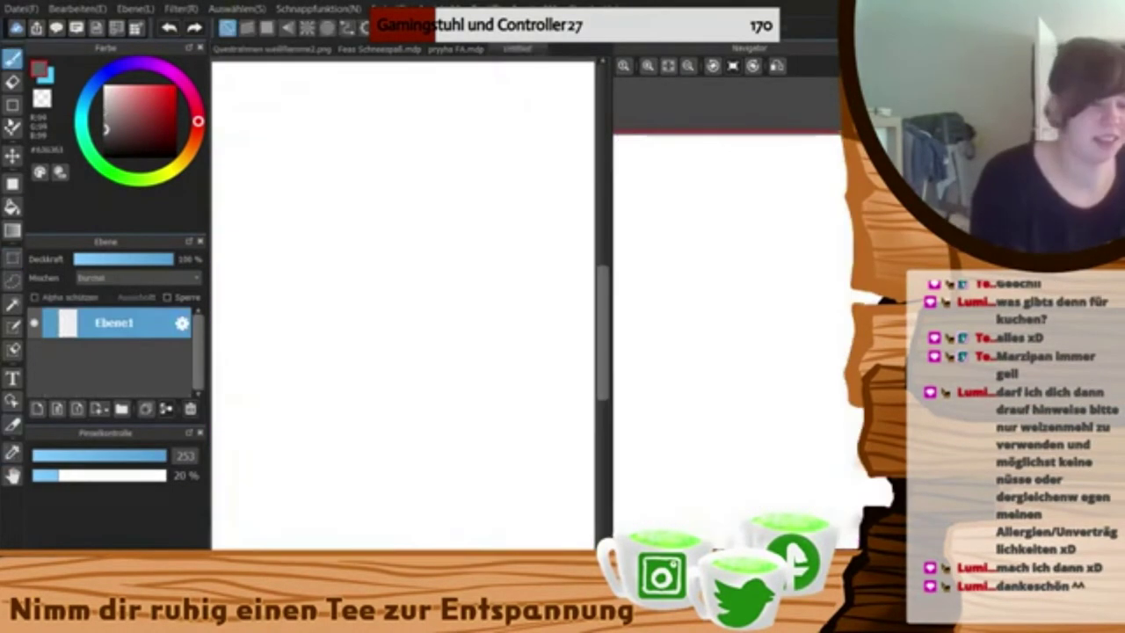
pyautogui.click(13, 207)
pyautogui.click(437, 402)
# - Sample the dark purple #16001E from the frame drawing and add a new layer, with the brush size at 146
pyautogui.click(272, 50)
pyautogui.click(12, 452)
pyautogui.click(517, 49)
pyautogui.click(46, 79)
pyautogui.click(12, 59)
pyautogui.click(13, 106)
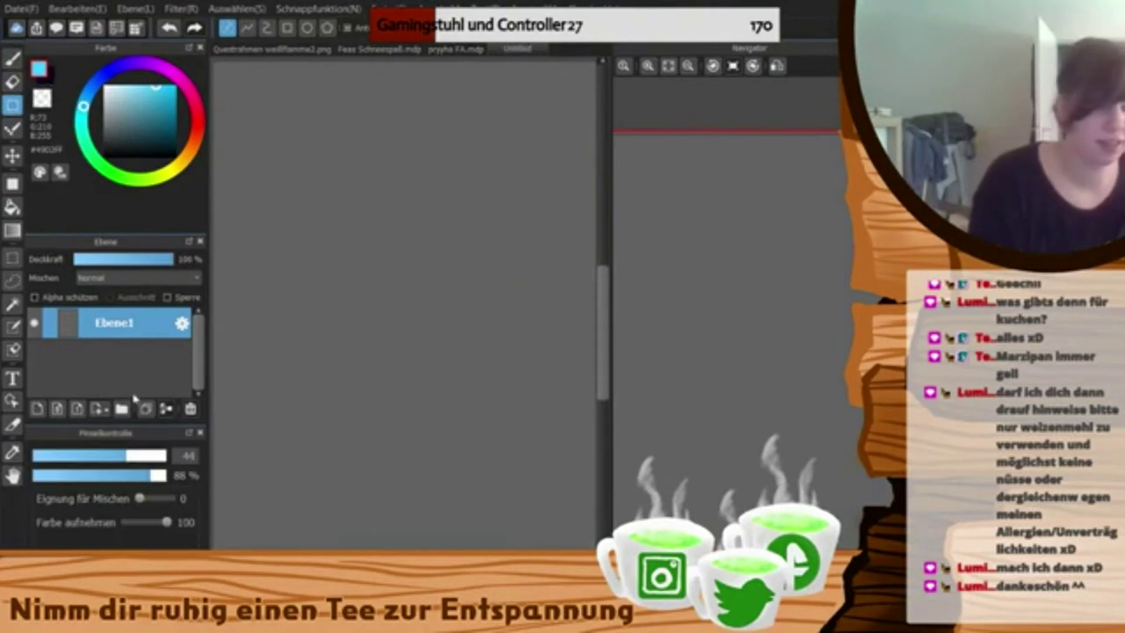
pyautogui.click(37, 409)
pyautogui.click(165, 456)
pyautogui.moveTo(227, 71); pyautogui.dragTo(227, 541)
pyautogui.hotkey('ctrl', 'z')
pyautogui.click(46, 79)
pyautogui.click(13, 59)
pyautogui.moveTo(231, 72)
pyautogui.mouseDown()
pyautogui.moveTo(249, 406)
pyautogui.moveTo(234, 548)
pyautogui.mouseUp()
pyautogui.hotkey('ctrl', 'z')
# - Draw straight dark purple frame lines along the canvas's left, right and bottom edges
pyautogui.click(12, 105)
pyautogui.moveTo(425, 544)
pyautogui.mouseDown()
pyautogui.moveTo(402, 510)
pyautogui.moveTo(425, 510)
pyautogui.mouseUp()
pyautogui.moveTo(234, 534); pyautogui.dragTo(573, 533)
pyautogui.moveTo(475, 290); pyautogui.dragTo(414, 349)
pyautogui.moveTo(514, 72); pyautogui.dragTo(514, 547)
pyautogui.moveTo(573, 316); pyautogui.dragTo(573, 375)
# - Draw a straight dark purple line along the top edge to close the rectangular frame
pyautogui.press('Left')
pyautogui.press('Left')
pyautogui.press('Left')
pyautogui.press('Left')
pyautogui.moveTo(369, 352); pyautogui.dragTo(480, 364)
pyautogui.moveTo(244, 431); pyautogui.dragTo(414, 139)
pyautogui.hotkey('ctrl', 'z')
pyautogui.moveTo(414, 139); pyautogui.dragTo(352, 245)
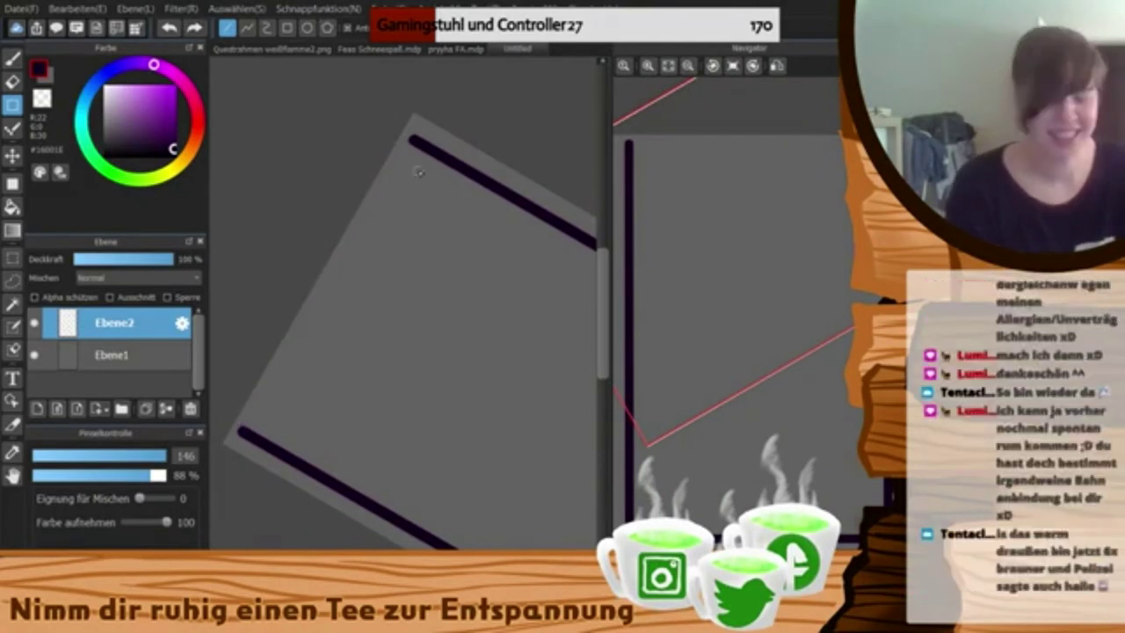
pyautogui.moveTo(242, 431); pyautogui.dragTo(414, 141)
pyautogui.press('Up')
pyautogui.moveTo(603, 330); pyautogui.dragTo(603, 369)
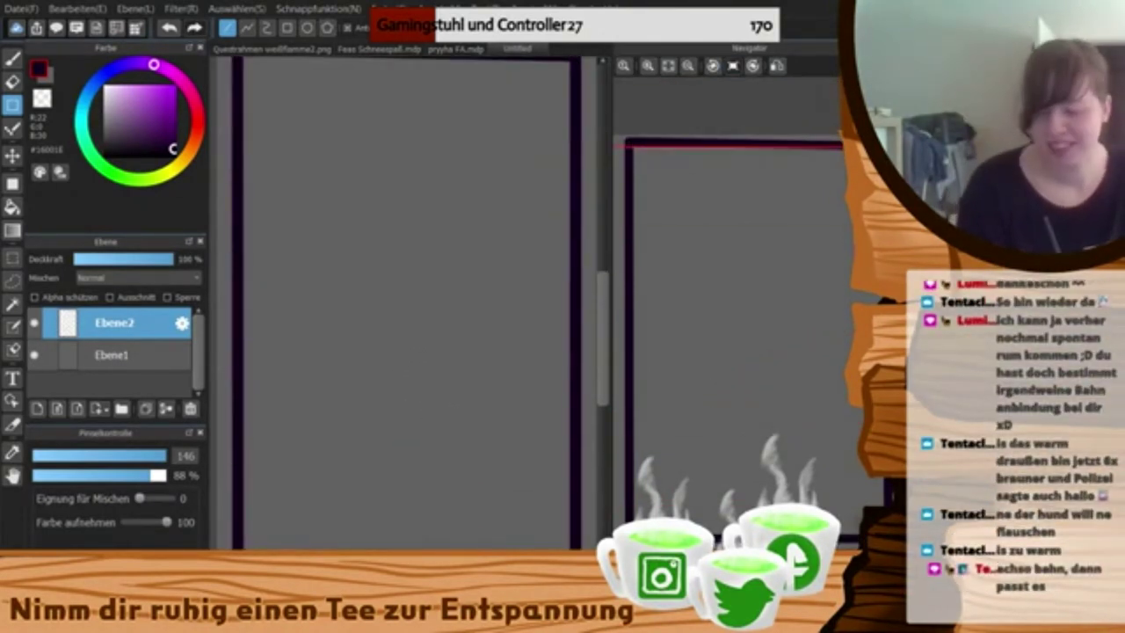
# - Add a new layer and brush a dark curved tendril crossing the lower part of the left frame line
pyautogui.press('b')
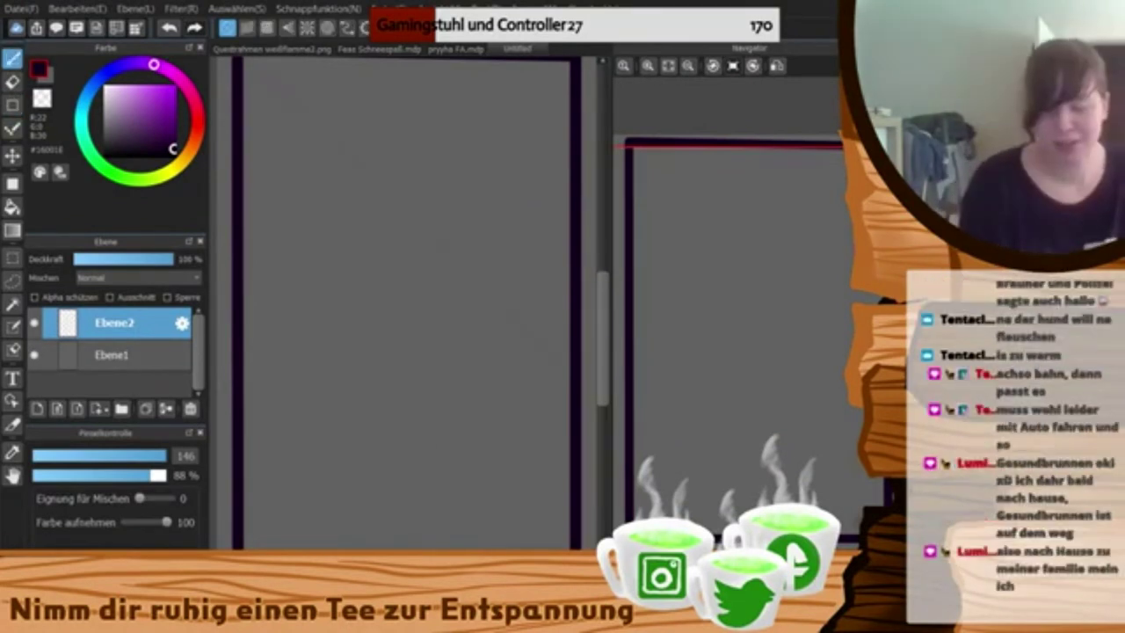
pyautogui.moveTo(369, 544); pyautogui.dragTo(387, 541)
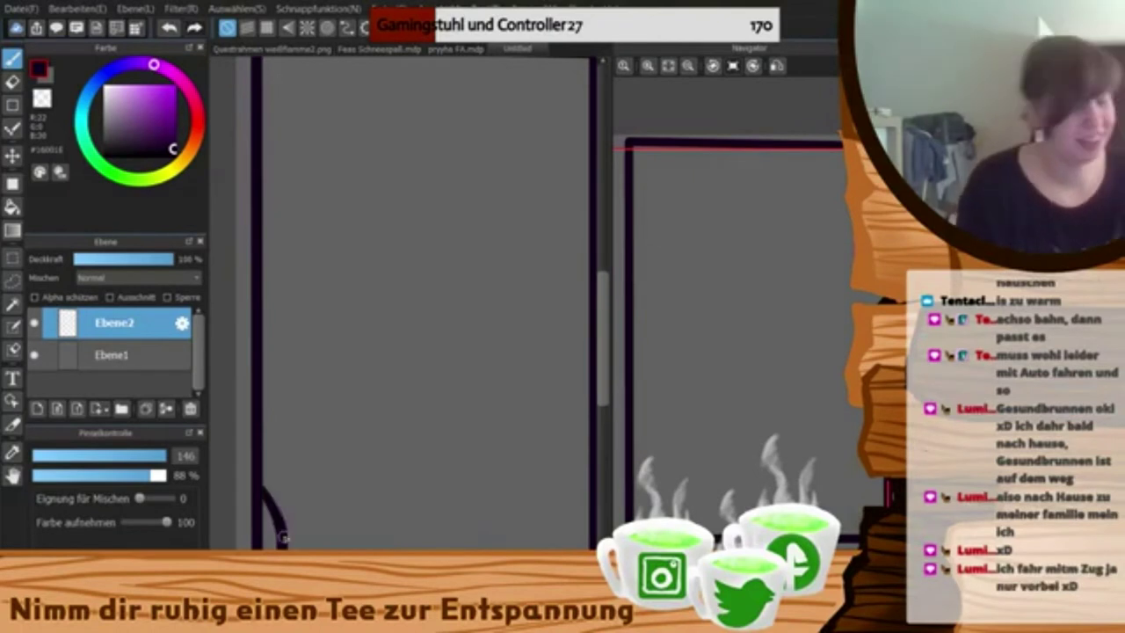
pyautogui.hotkey('ctrl', 'shift', 'n')
pyautogui.moveTo(236, 452); pyautogui.dragTo(288, 547)
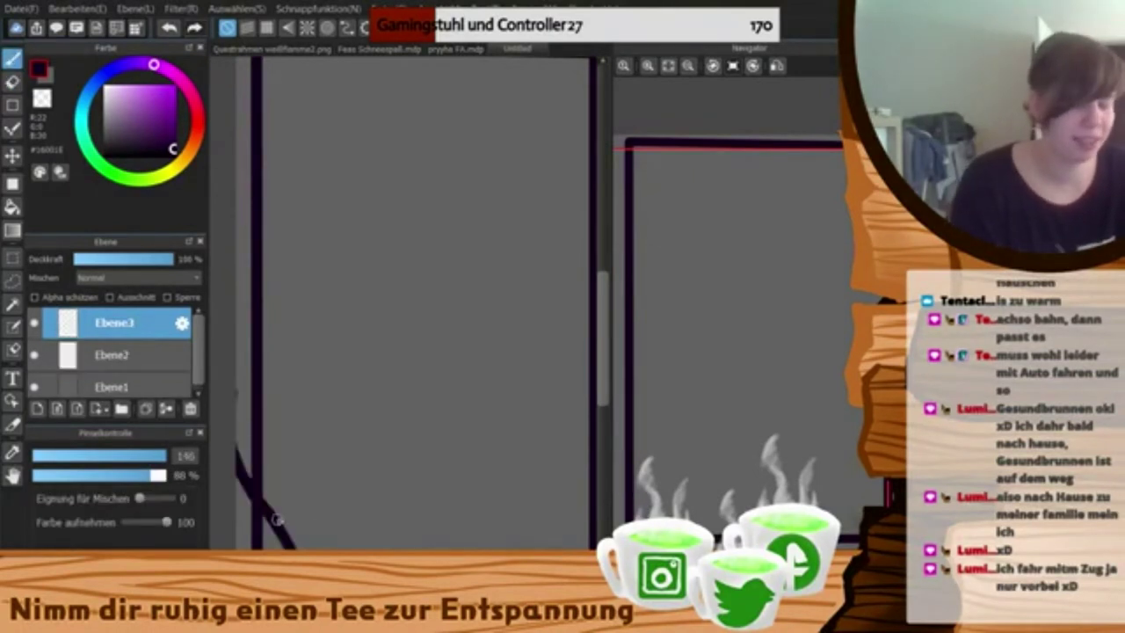
pyautogui.hotkey('ctrl', 'z')
pyautogui.moveTo(236, 416); pyautogui.dragTo(286, 550)
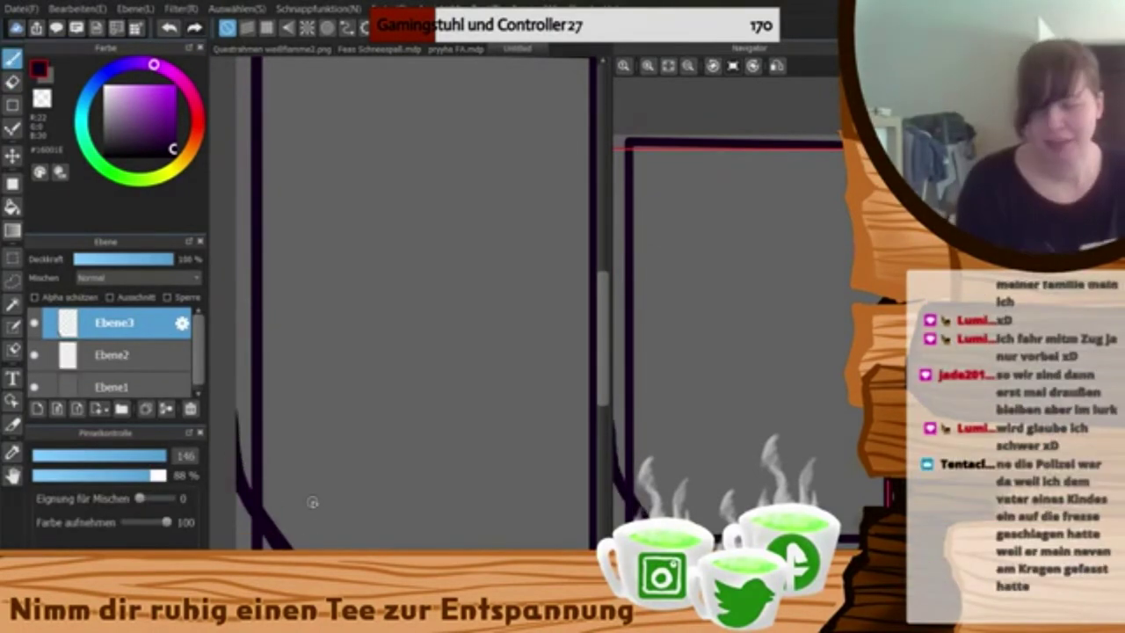
# - Extend the left tendril upwards along the frame line and taper its edges with the eraser
pyautogui.moveTo(261, 483)
pyautogui.mouseDown()
pyautogui.moveTo(239, 411)
pyautogui.moveTo(288, 308)
pyautogui.moveTo(264, 284)
pyautogui.moveTo(242, 304)
pyautogui.moveTo(269, 364)
pyautogui.mouseUp()
pyautogui.press('e')
pyautogui.moveTo(278, 323); pyautogui.dragTo(264, 360)
pyautogui.moveTo(266, 282)
pyautogui.mouseDown()
pyautogui.moveTo(287, 292)
pyautogui.moveTo(267, 380)
pyautogui.mouseUp()
# - Brush a curled dark tendril at the lower part of the right frame line and thin it with the eraser
pyautogui.press('b')
pyautogui.moveTo(387, 611); pyautogui.dragTo(407, 612)
pyautogui.hotkey('ctrl', 'z')
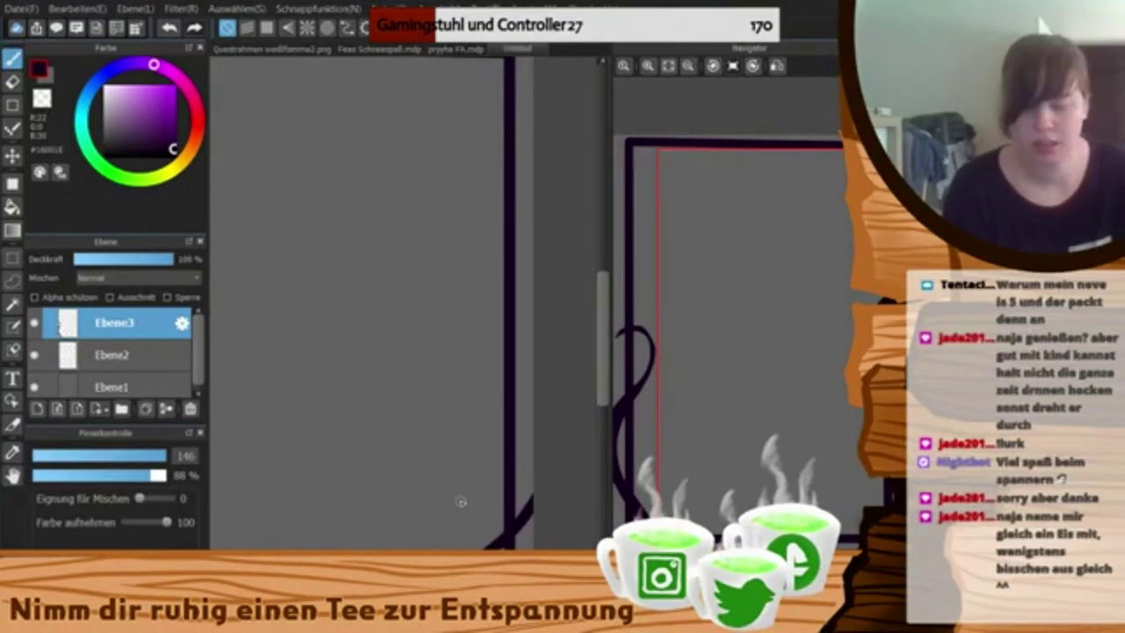
pyautogui.moveTo(428, 519); pyautogui.dragTo(496, 545)
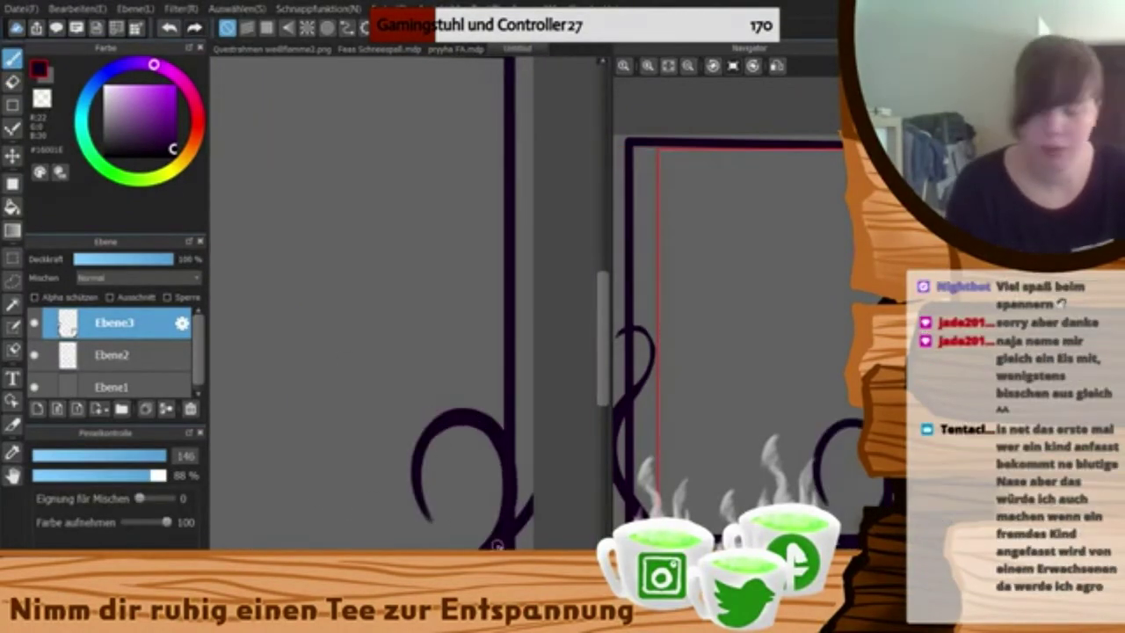
pyautogui.press('e')
pyautogui.moveTo(424, 514); pyautogui.dragTo(521, 433)
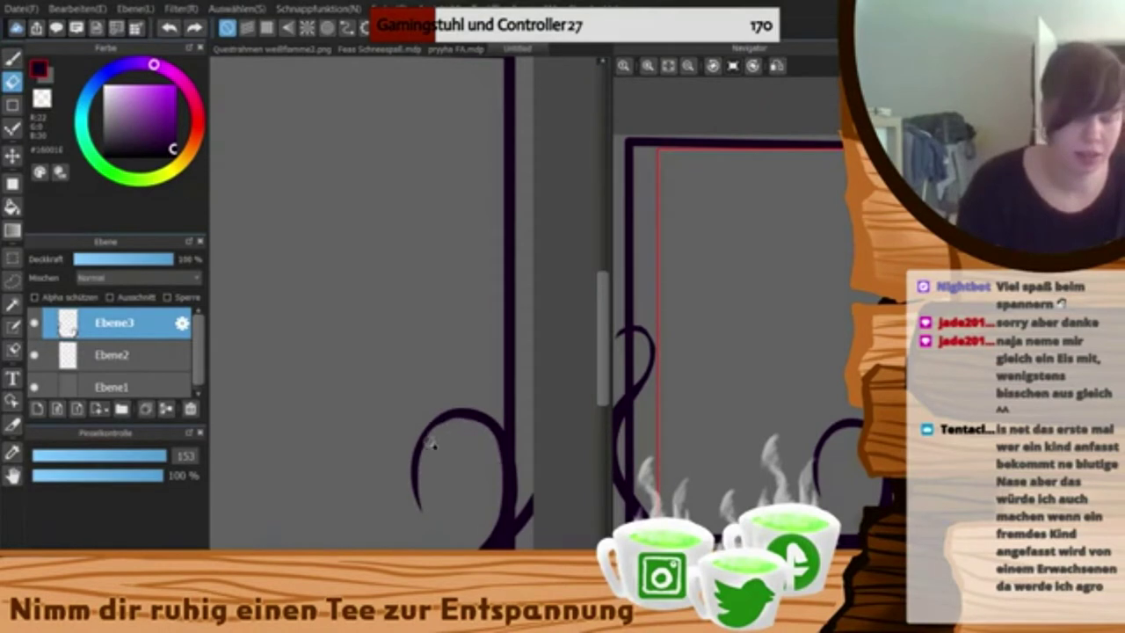
# - Thin the right tendril's curl with the eraser, then try a dark brush stroke along the frame's bottom edge
pyautogui.moveTo(429, 443); pyautogui.dragTo(422, 512)
pyautogui.press('Left')
pyautogui.press('Left')
pyautogui.press('Left')
pyautogui.press('Left')
pyautogui.press('Left')
pyautogui.press('Left')
pyautogui.press('b')
pyautogui.moveTo(470, 208); pyautogui.dragTo(485, 362)
pyautogui.hotkey('ctrl', 'z')
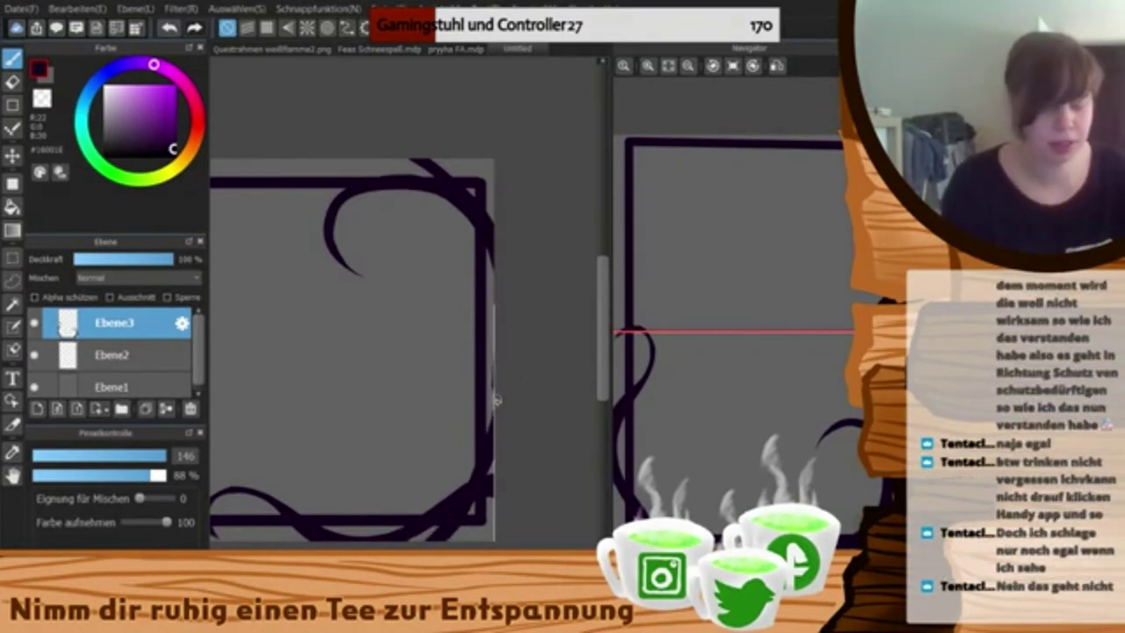
# - Brush crossing dark tendrils around the frame's top-left corner and taper their ends with the eraser
pyautogui.click(764, 249)
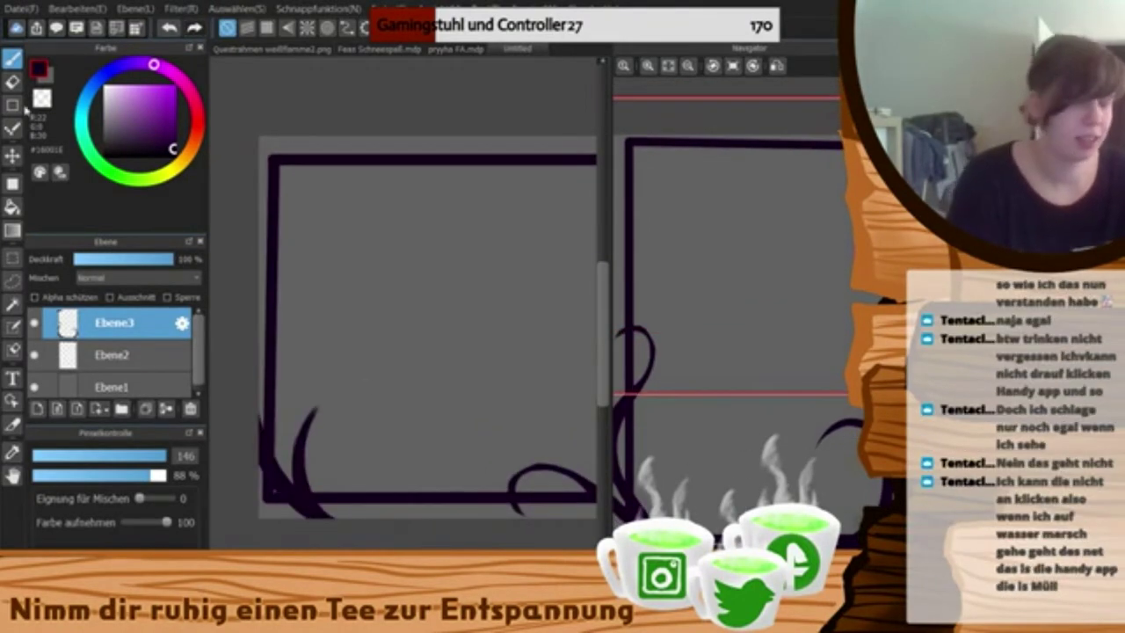
pyautogui.click(13, 81)
pyautogui.press('b')
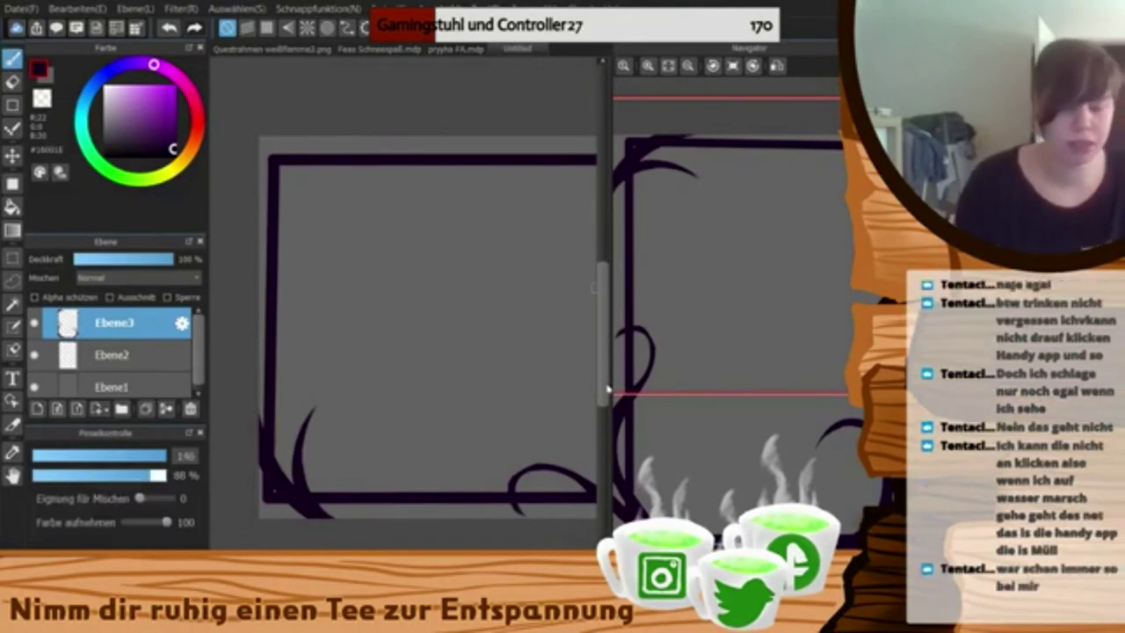
pyautogui.click(807, 270)
# - Paint small pointed leaves along the tendrils at the frame's top-left corner with a brush size of 48
pyautogui.moveTo(252, 487); pyautogui.dragTo(262, 510)
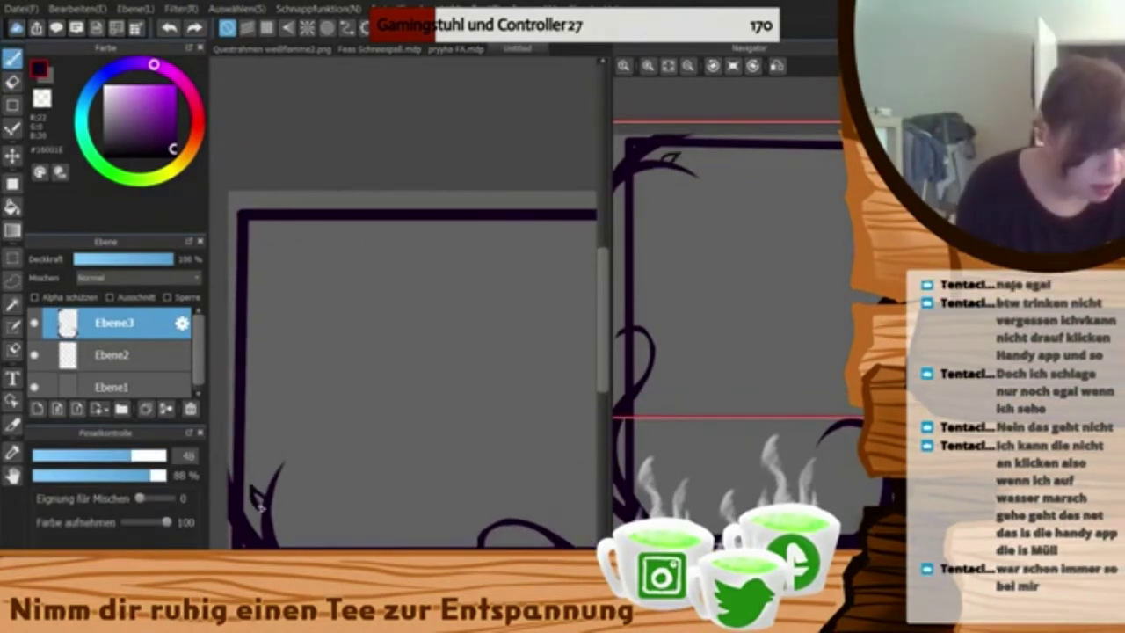
pyautogui.press('e')
pyautogui.click(13, 63)
pyautogui.scroll(2, 247, 489)
pyautogui.moveTo(248, 489)
pyautogui.mouseDown()
pyautogui.moveTo(284, 306)
pyautogui.moveTo(304, 315)
pyautogui.mouseUp()
pyautogui.moveTo(298, 406)
pyautogui.mouseDown()
pyautogui.moveTo(280, 422)
pyautogui.moveTo(269, 380)
pyautogui.moveTo(295, 413)
pyautogui.mouseUp()
# - Paint pointed leaves along the upper curl of the left tendril and shape the leaf tips with the eraser
pyautogui.click(723, 403)
pyautogui.moveTo(278, 424); pyautogui.dragTo(257, 419)
pyautogui.moveTo(331, 422); pyautogui.dragTo(306, 446)
pyautogui.moveTo(267, 440); pyautogui.dragTo(247, 433)
pyautogui.moveTo(360, 399); pyautogui.dragTo(375, 431)
pyautogui.press('e')
pyautogui.moveTo(263, 378); pyautogui.dragTo(261, 388)
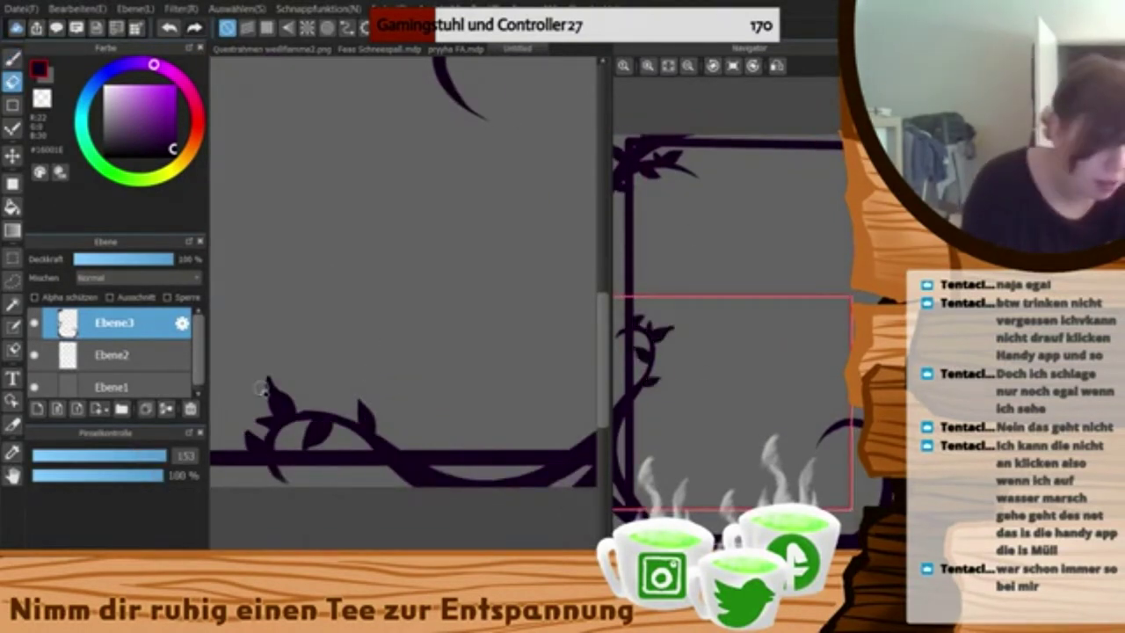
# - Add leaves to the lower part of the left tendril where it crosses the frame line, then restore the unrotated view
pyautogui.press('b')
pyautogui.moveTo(455, 476)
pyautogui.mouseDown()
pyautogui.moveTo(434, 435)
pyautogui.moveTo(420, 448)
pyautogui.mouseUp()
pyautogui.moveTo(420, 448); pyautogui.dragTo(468, 469)
pyautogui.click(670, 66)
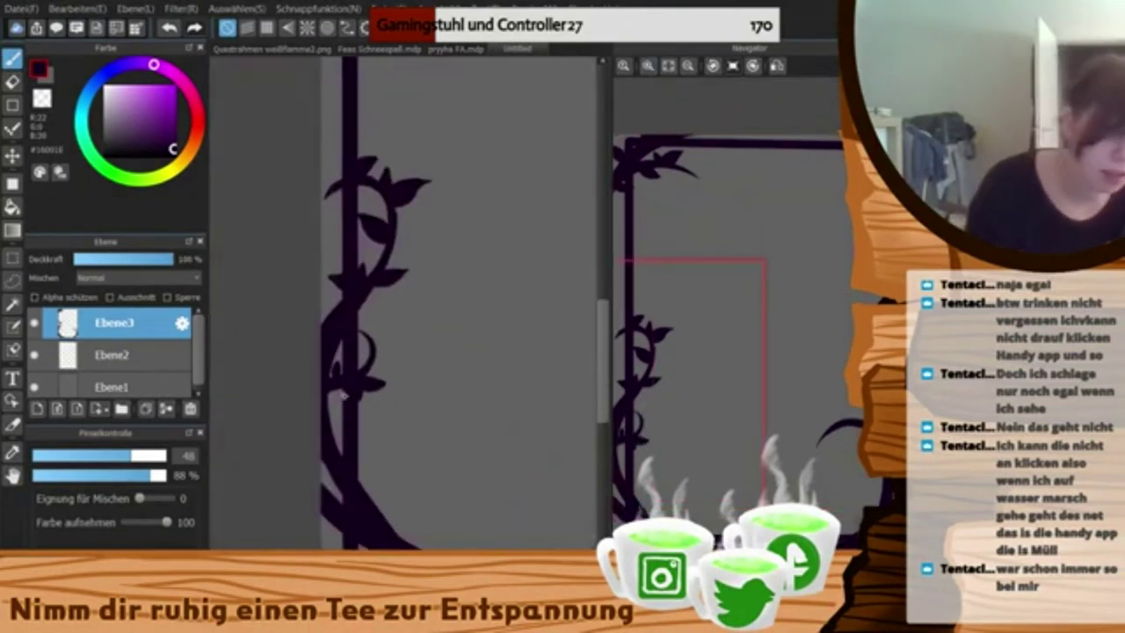
# - Paint pointed leaves along the curled end of the tendril on the right frame line
pyautogui.moveTo(389, 556); pyautogui.dragTo(479, 556)
pyautogui.moveTo(483, 360); pyautogui.dragTo(455, 379)
pyautogui.moveTo(483, 357)
pyautogui.mouseDown()
pyautogui.moveTo(481, 334)
pyautogui.moveTo(503, 350)
pyautogui.mouseUp()
pyautogui.moveTo(424, 357)
pyautogui.mouseDown()
pyautogui.moveTo(429, 379)
pyautogui.moveTo(395, 345)
pyautogui.mouseUp()
pyautogui.hscroll(2, 457, 530)
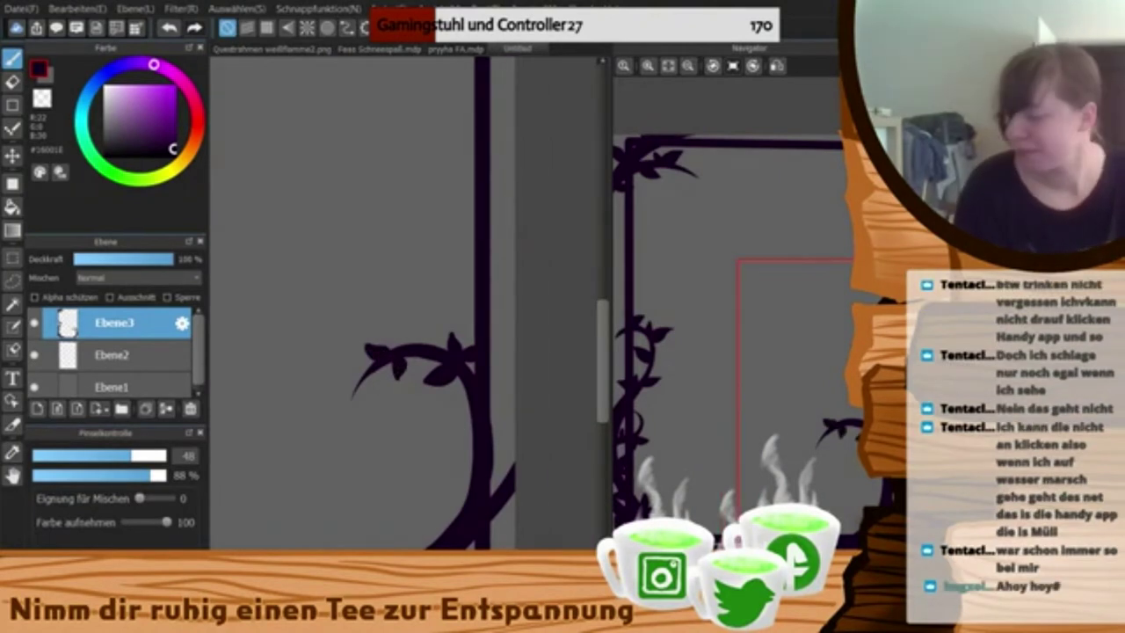
# - Add leaves along the lower stem of the right tendril, including larger ones near the bottom-right corner
pyautogui.hscroll(2, 504, 458)
pyautogui.moveTo(445, 431); pyautogui.dragTo(431, 406)
pyautogui.moveTo(445, 446); pyautogui.dragTo(427, 422)
pyautogui.moveTo(465, 466); pyautogui.dragTo(483, 443)
pyautogui.moveTo(430, 512)
pyautogui.mouseDown()
pyautogui.moveTo(410, 499)
pyautogui.moveTo(425, 517)
pyautogui.moveTo(384, 521)
pyautogui.moveTo(400, 538)
pyautogui.mouseUp()
pyautogui.press('e')
pyautogui.press('b')
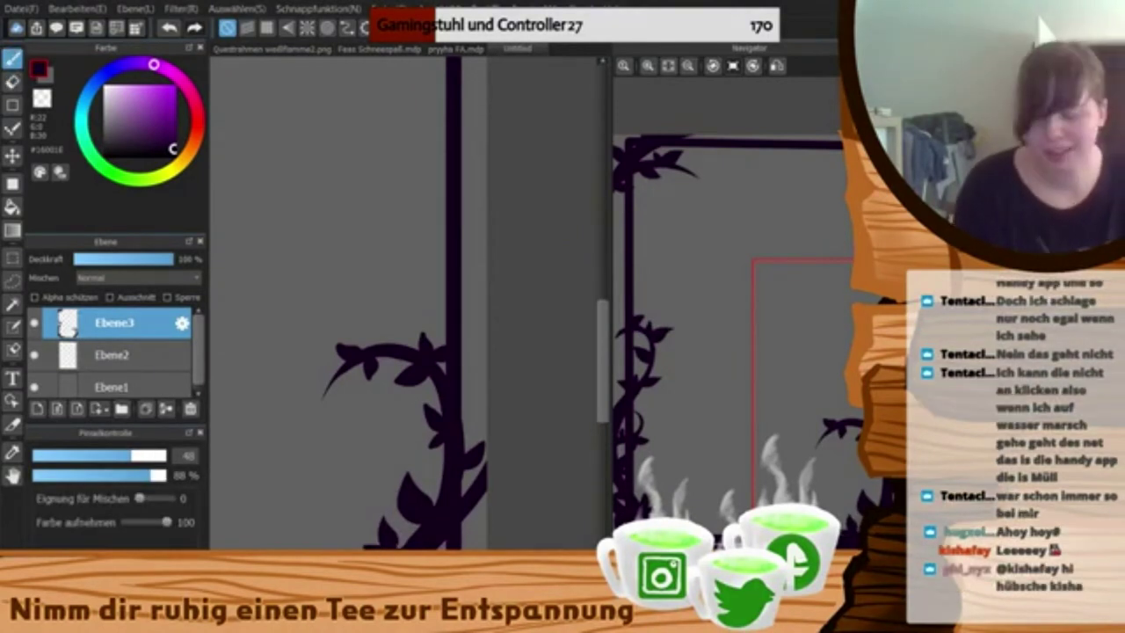
pyautogui.moveTo(466, 519); pyautogui.dragTo(478, 520)
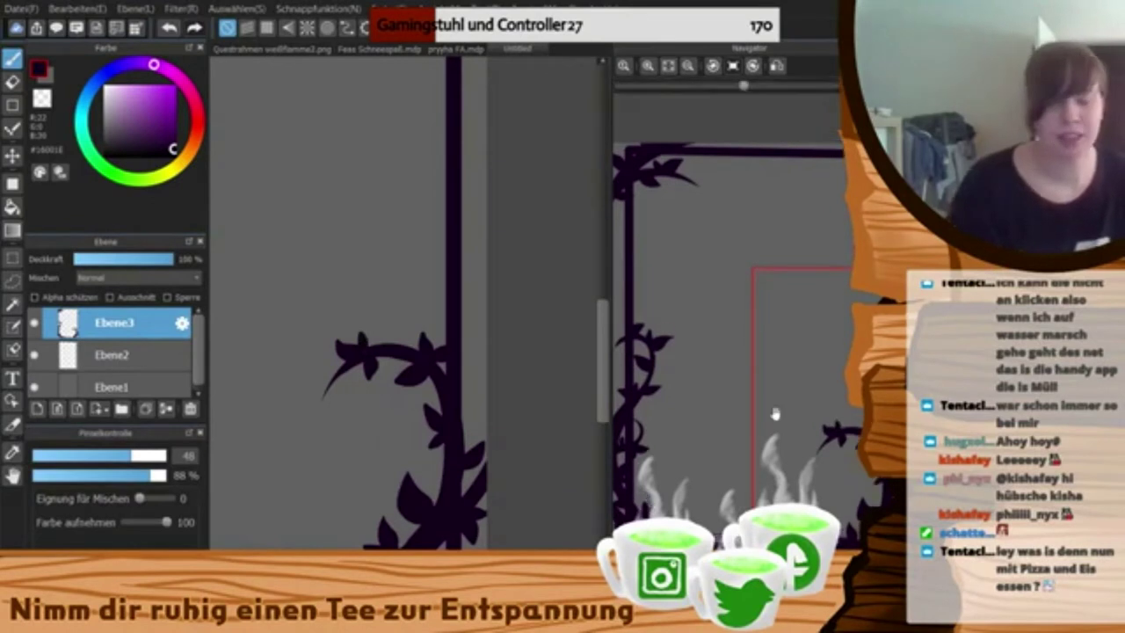
# - Add a new layer beneath the two frame layers
pyautogui.scroll(-2, 400, 464)
pyautogui.click(165, 379)
pyautogui.click(37, 409)
pyautogui.scroll(-2, 366, 412)
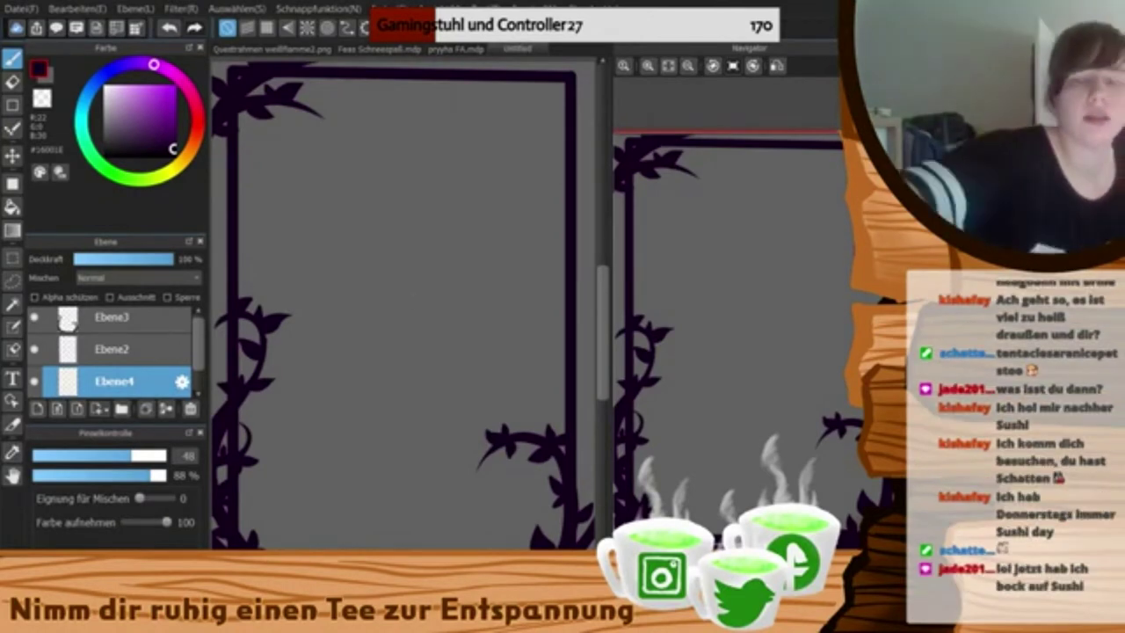
pyautogui.scroll(-1, 167, 345)
# - Show the Teara reference sheet and set up the Pencil at size 20 in dark purple #3B0052
pyautogui.click(668, 562)
pyautogui.click(175, 86)
pyautogui.click(62, 558)
pyautogui.click(131, 465)
pyautogui.click(132, 558)
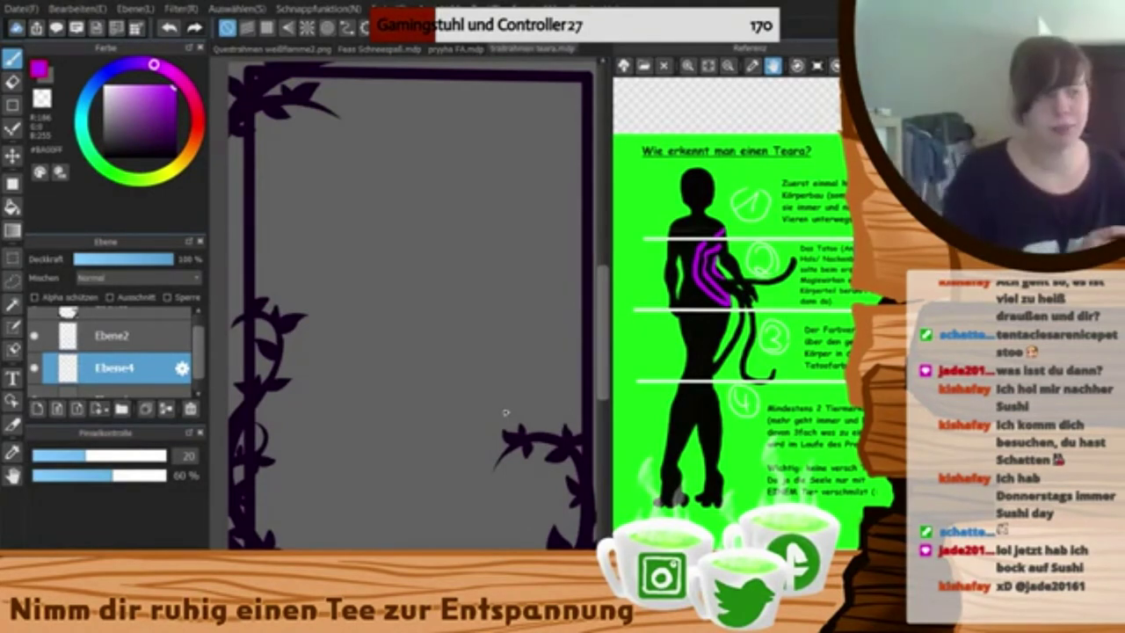
pyautogui.hotkey('ctrl', 'z')
pyautogui.click(175, 116)
pyautogui.click(174, 134)
pyautogui.click(405, 76)
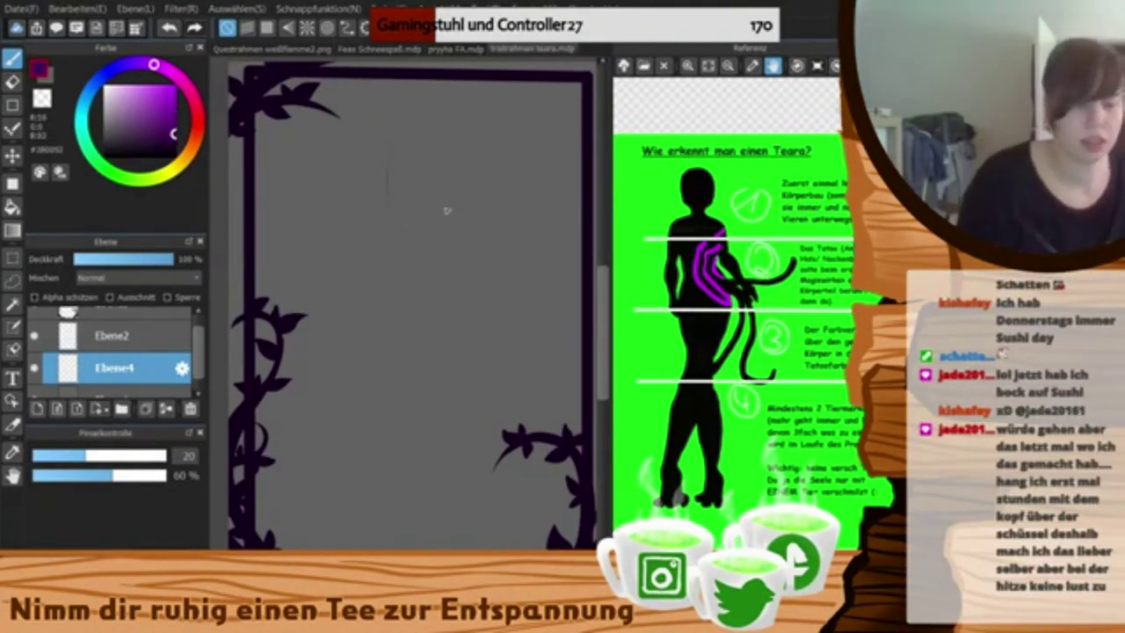
pyautogui.hotkey('ctrl', 'z')
# - Sketch a rough egg-shaped head with a pointed chin in the upper middle of the frame
pyautogui.hotkey('ctrl', '+')
pyautogui.hotkey('ctrl', '-')
pyautogui.moveTo(417, 209); pyautogui.dragTo(447, 154)
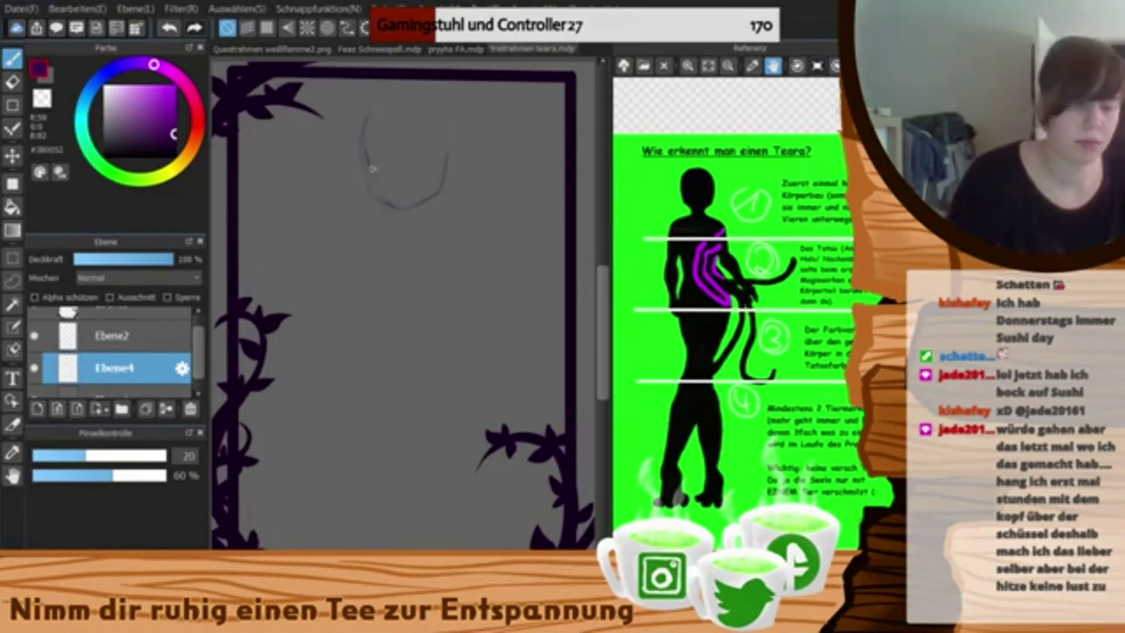
pyautogui.moveTo(373, 112)
pyautogui.mouseDown()
pyautogui.moveTo(428, 104)
pyautogui.moveTo(451, 159)
pyautogui.mouseUp()
pyautogui.press('e')
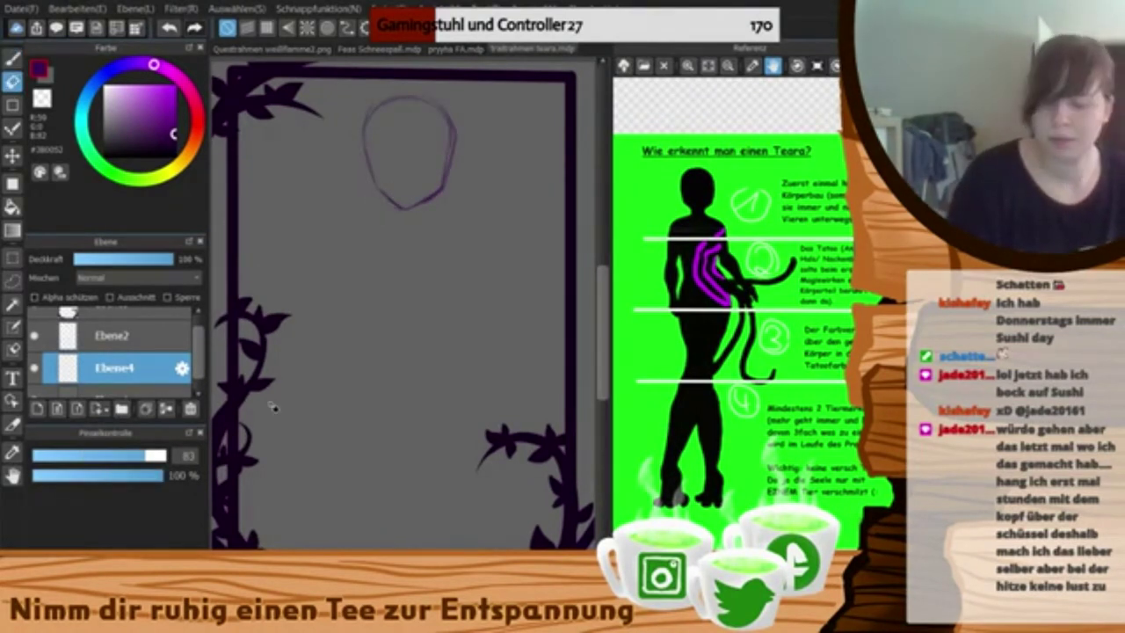
# - Strengthen the head's jaw and crown lines and clean up its right side with the eraser
pyautogui.press('b')
pyautogui.moveTo(367, 167); pyautogui.dragTo(405, 209)
pyautogui.moveTo(450, 113)
pyautogui.mouseDown()
pyautogui.moveTo(457, 145)
pyautogui.moveTo(439, 104)
pyautogui.moveTo(385, 100)
pyautogui.mouseUp()
pyautogui.press('e')
pyautogui.moveTo(451, 147); pyautogui.dragTo(452, 128)
pyautogui.press('b')
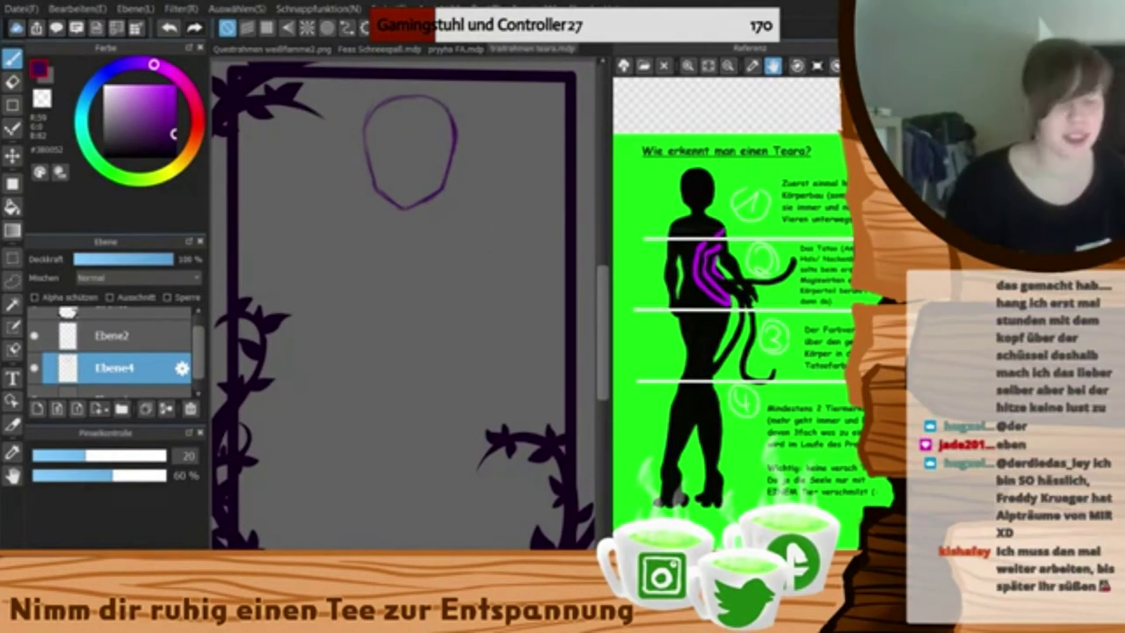
# - Sketch the neck, shoulders, torso and tilted pelvis with joint circles, correcting the hip line with the eraser
pyautogui.moveTo(387, 200); pyautogui.dragTo(384, 221)
pyautogui.moveTo(423, 204); pyautogui.dragTo(424, 218)
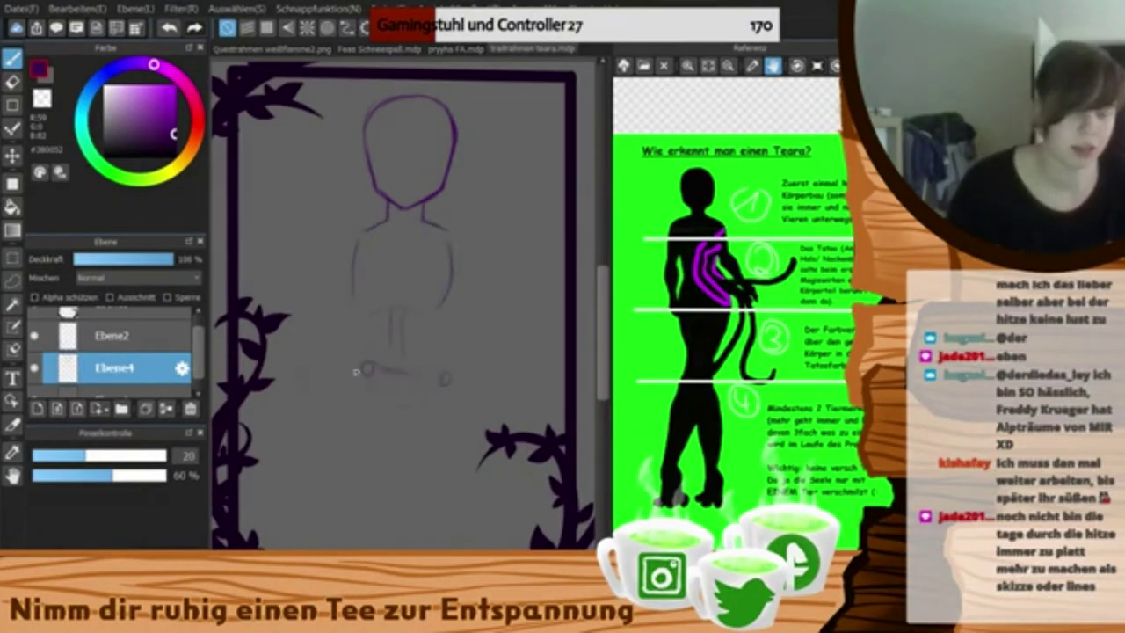
pyautogui.moveTo(367, 372); pyautogui.dragTo(448, 378)
pyautogui.moveTo(369, 374); pyautogui.dragTo(371, 384)
pyautogui.moveTo(372, 394); pyautogui.dragTo(445, 410)
pyautogui.moveTo(366, 414); pyautogui.dragTo(432, 435)
pyautogui.press('e')
pyautogui.moveTo(445, 377)
pyautogui.mouseDown()
pyautogui.moveTo(457, 388)
pyautogui.moveTo(360, 364)
pyautogui.mouseUp()
pyautogui.press('b')
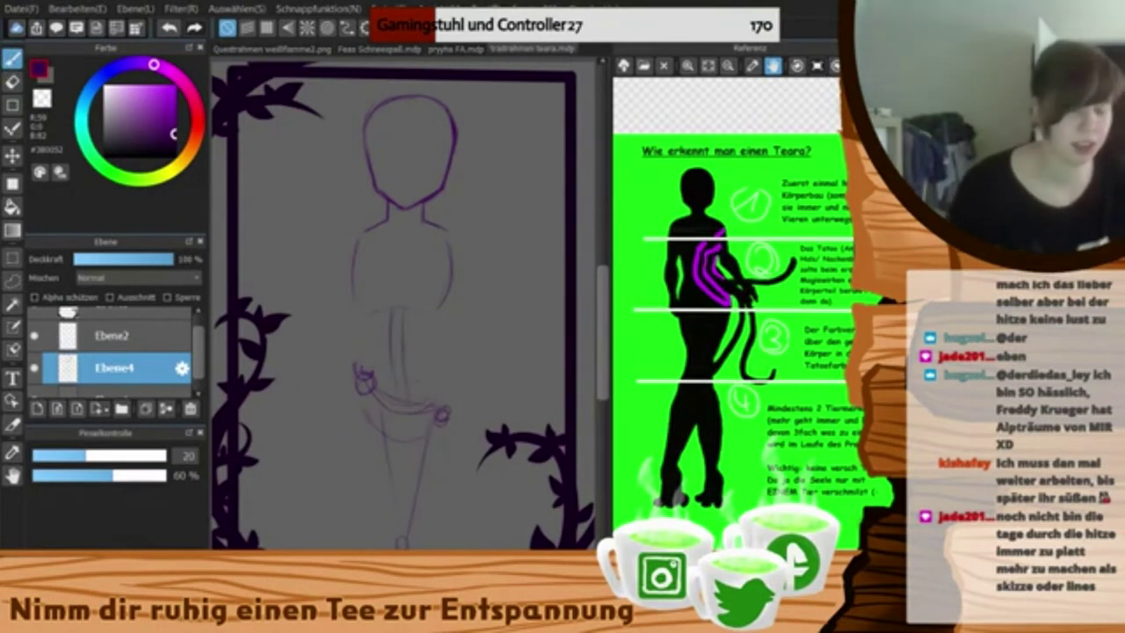
# - Narrow the right side of the head with the eraser and sketch guide lines for both arms
pyautogui.press('e')
pyautogui.moveTo(454, 109); pyautogui.dragTo(456, 152)
pyautogui.press('b')
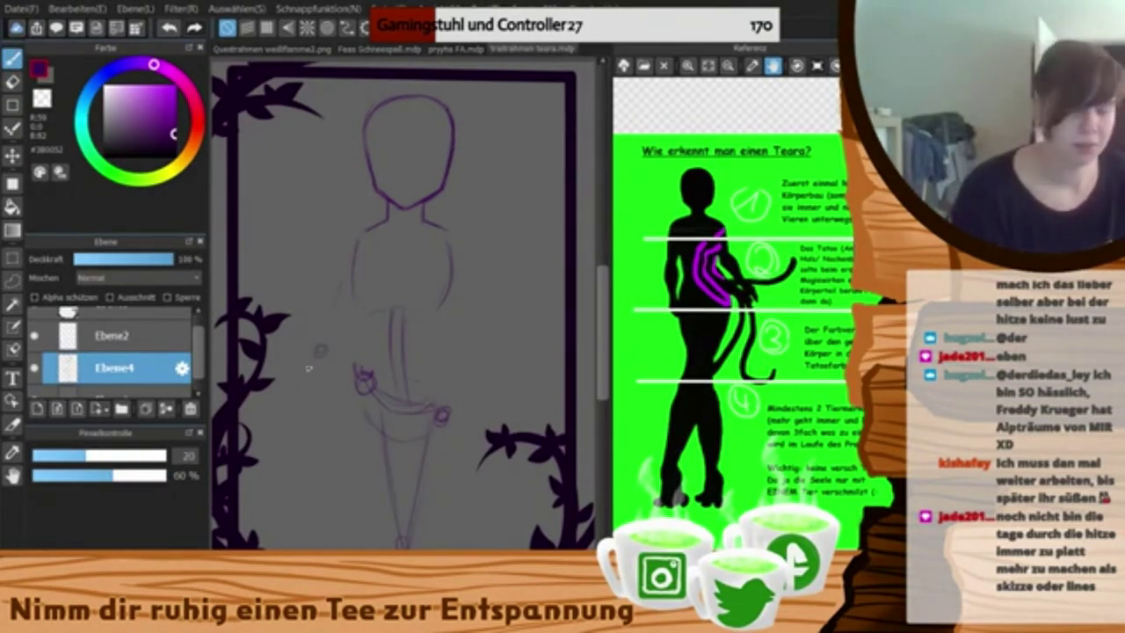
# - Scale the whole figure sketch down so there is room for the legs inside the frame
pyautogui.hotkey('ctrl', 't')
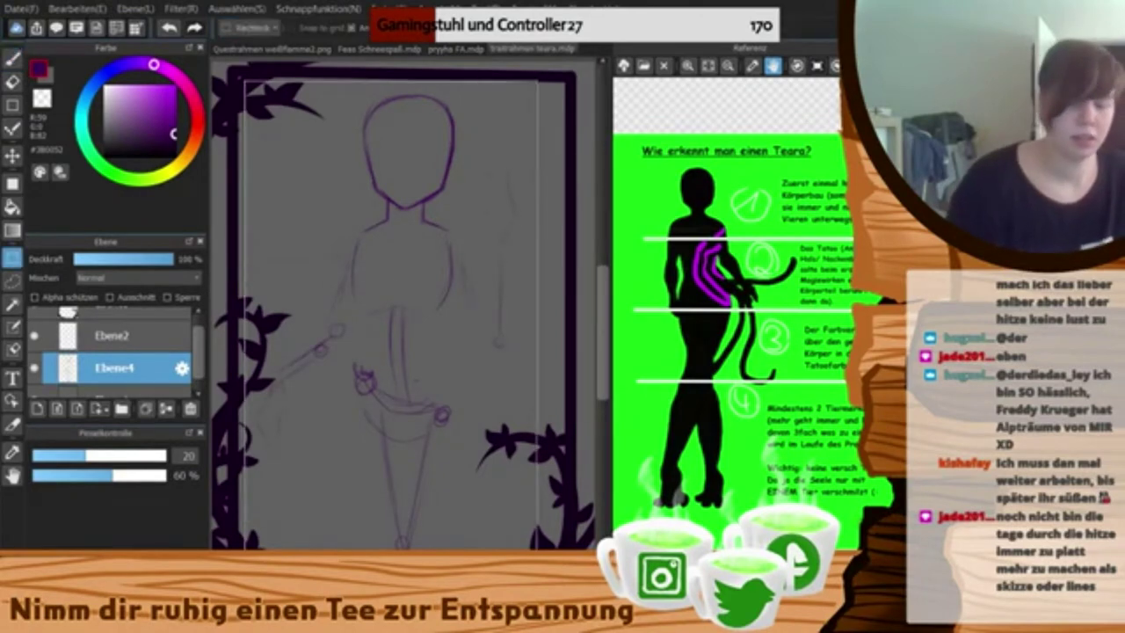
pyautogui.scroll(1, 507, 238)
pyautogui.moveTo(554, 87); pyautogui.dragTo(490, 126)
pyautogui.press('Return')
# - Sketch both lower legs and the feet below the knees, with the rear leg stepping out to the right
pyautogui.moveTo(424, 375)
pyautogui.mouseDown()
pyautogui.moveTo(422, 404)
pyautogui.moveTo(389, 435)
pyautogui.moveTo(362, 501)
pyautogui.mouseUp()
pyautogui.scroll(-2, 402, 478)
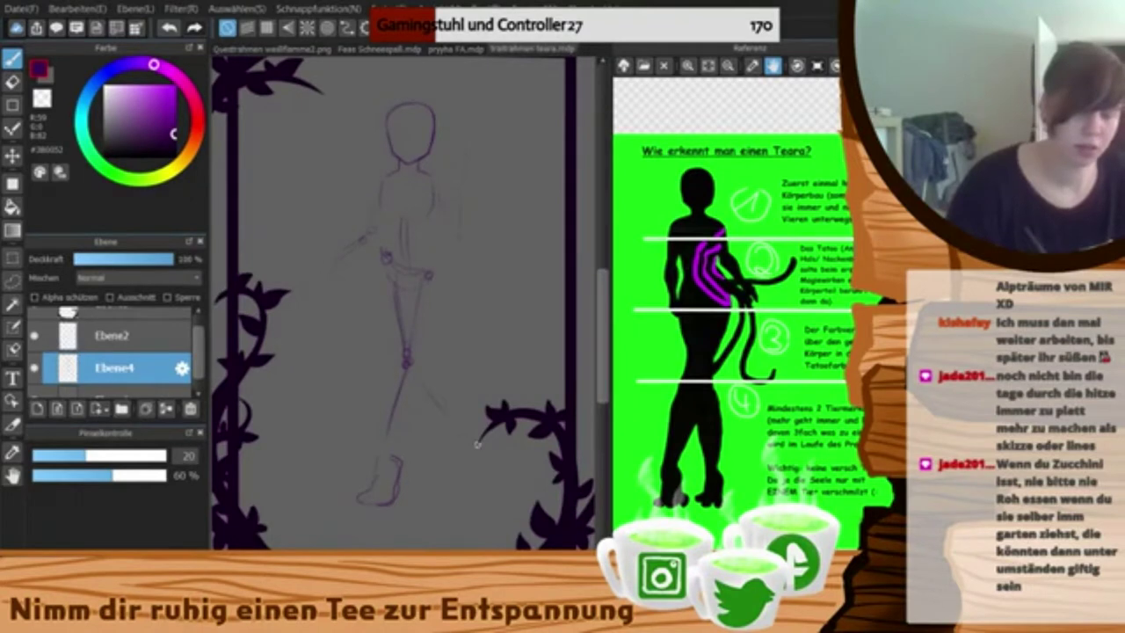
pyautogui.scroll(2, 605, 374)
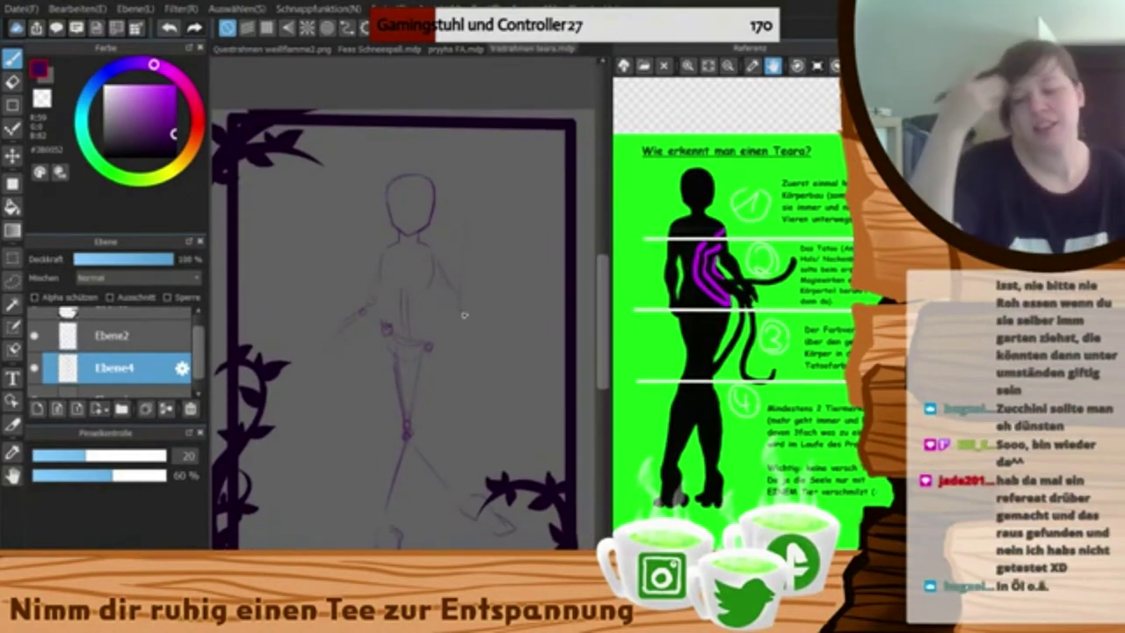
pyautogui.scroll(2, 453, 180)
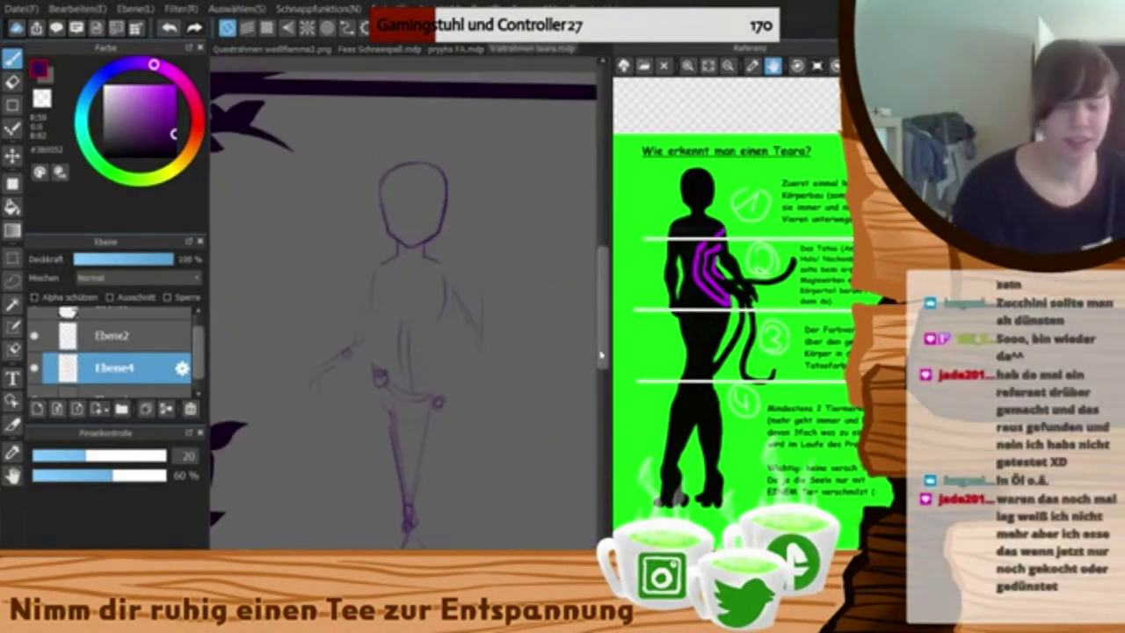
# - Outline the chest, waist, hips and crossed legs over the figure's guide lines
pyautogui.moveTo(367, 294); pyautogui.dragTo(401, 316)
pyautogui.moveTo(374, 329)
pyautogui.mouseDown()
pyautogui.moveTo(366, 378)
pyautogui.moveTo(397, 506)
pyautogui.mouseUp()
pyautogui.scroll(-3, 402, 475)
pyautogui.moveTo(410, 439); pyautogui.dragTo(469, 504)
pyautogui.moveTo(375, 232); pyautogui.dragTo(366, 285)
pyautogui.moveTo(453, 226); pyautogui.dragTo(461, 292)
pyautogui.scroll(-3, 439, 352)
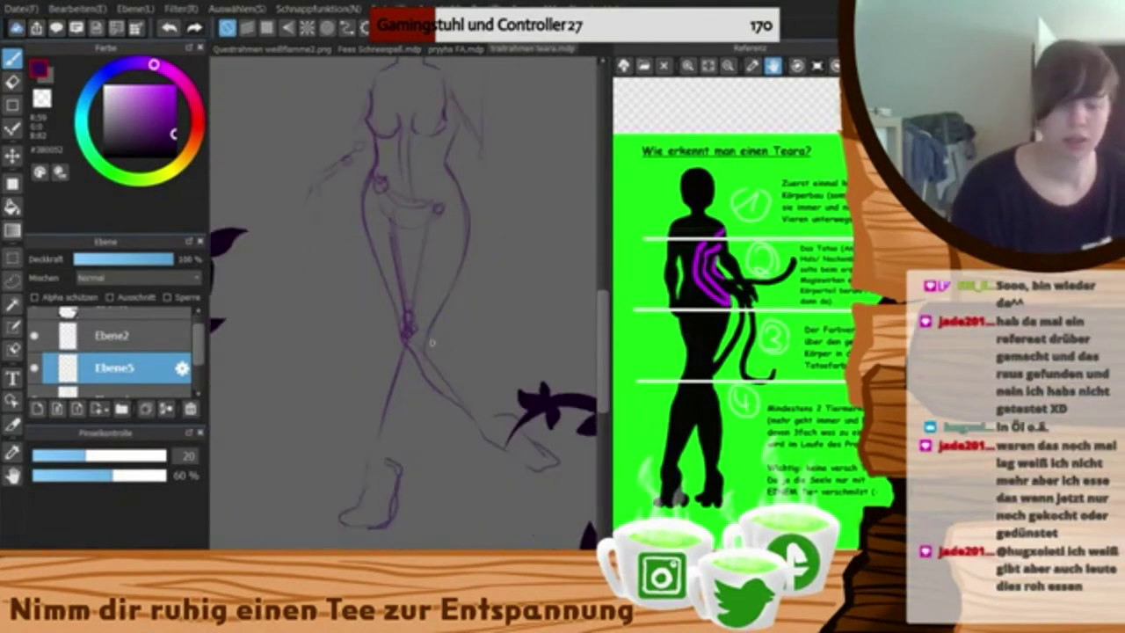
pyautogui.moveTo(421, 215); pyautogui.dragTo(377, 420)
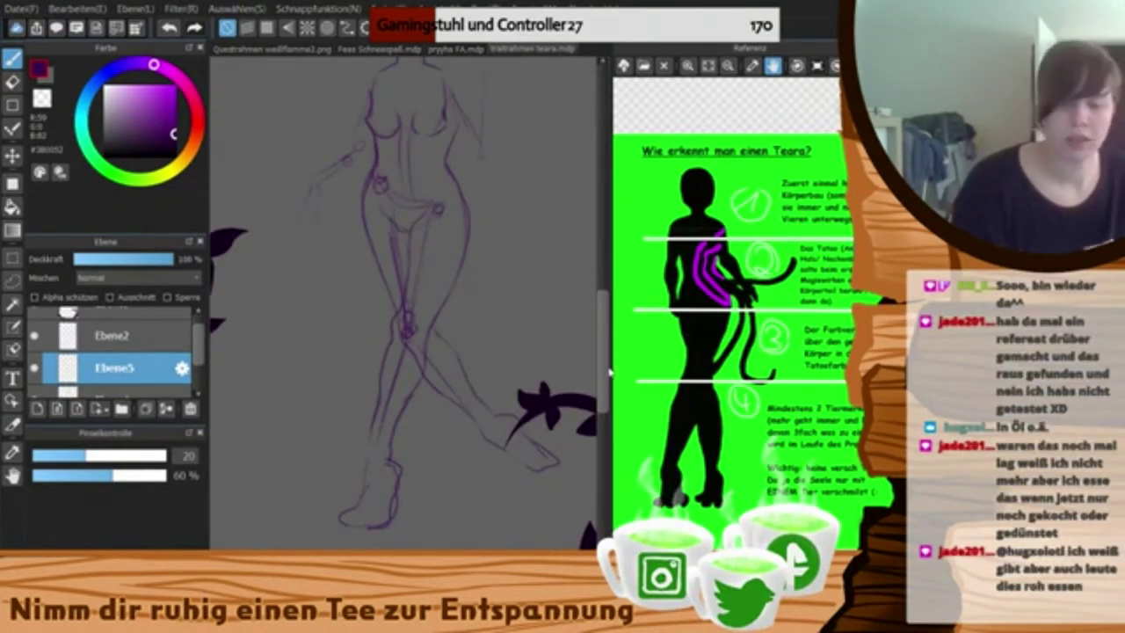
# - Refine the figure's chest and waist contours with the pencil and eraser
pyautogui.scroll(3, 453, 369)
pyautogui.moveTo(449, 213)
pyautogui.mouseDown()
pyautogui.moveTo(458, 318)
pyautogui.moveTo(456, 238)
pyautogui.mouseUp()
pyautogui.press('e')
pyautogui.press('b')
pyautogui.moveTo(377, 249); pyautogui.dragTo(364, 297)
pyautogui.press('e')
pyautogui.press('b')
# - Redraw the front foot with toes and erase its old guide lines
pyautogui.scroll(-4, 428, 229)
pyautogui.moveTo(369, 400); pyautogui.dragTo(356, 464)
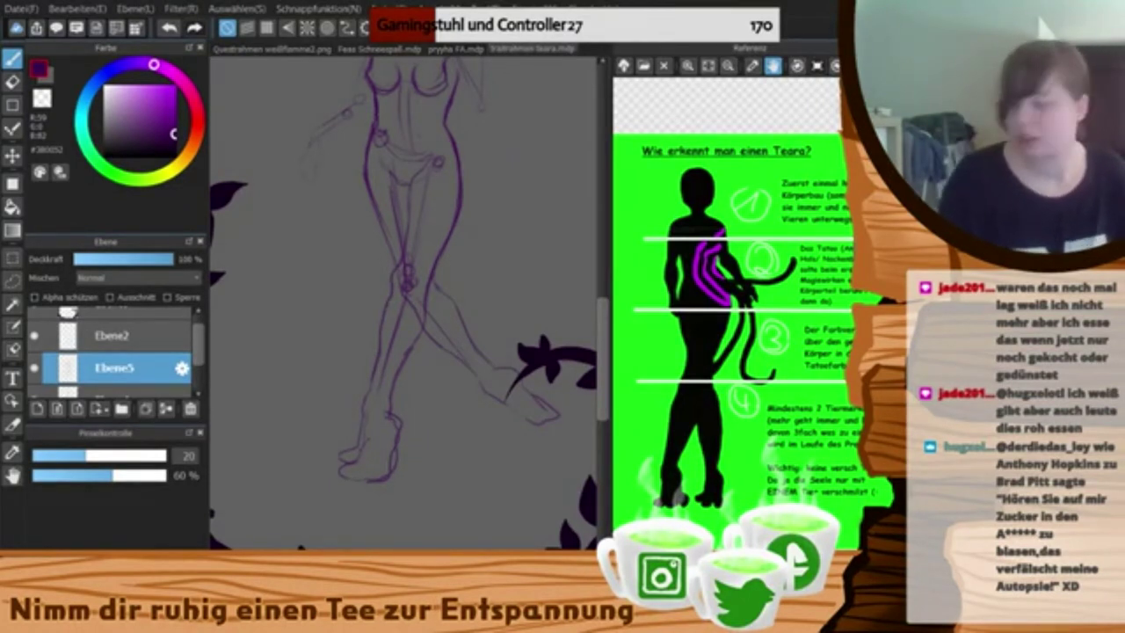
pyautogui.moveTo(351, 472); pyautogui.dragTo(371, 480)
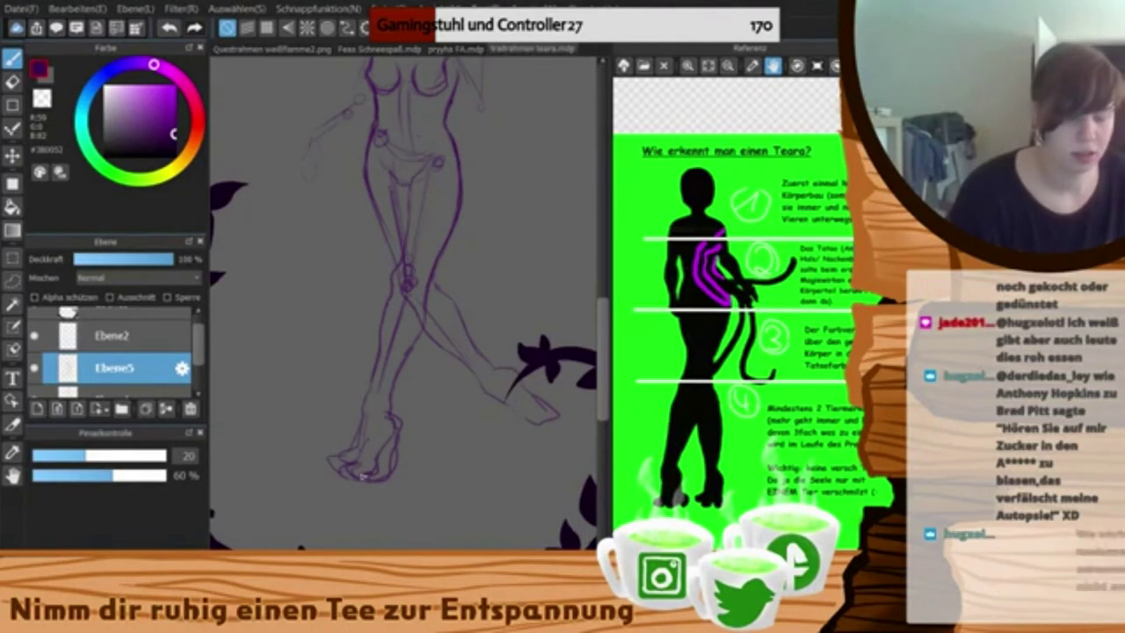
pyautogui.press('e')
pyautogui.moveTo(384, 447); pyautogui.dragTo(380, 485)
pyautogui.moveTo(332, 467)
pyautogui.mouseDown()
pyautogui.moveTo(376, 485)
pyautogui.moveTo(393, 415)
pyautogui.mouseUp()
pyautogui.press('b')
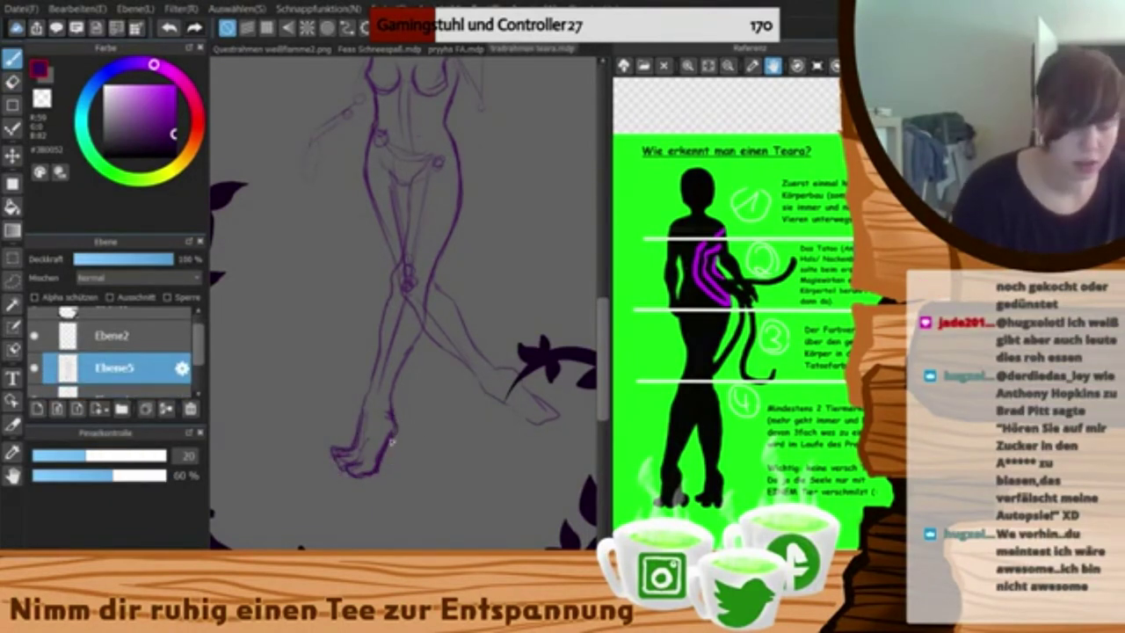
# - Outline the rear foot next to the leafy tendril on the right
pyautogui.moveTo(499, 338); pyautogui.dragTo(439, 344)
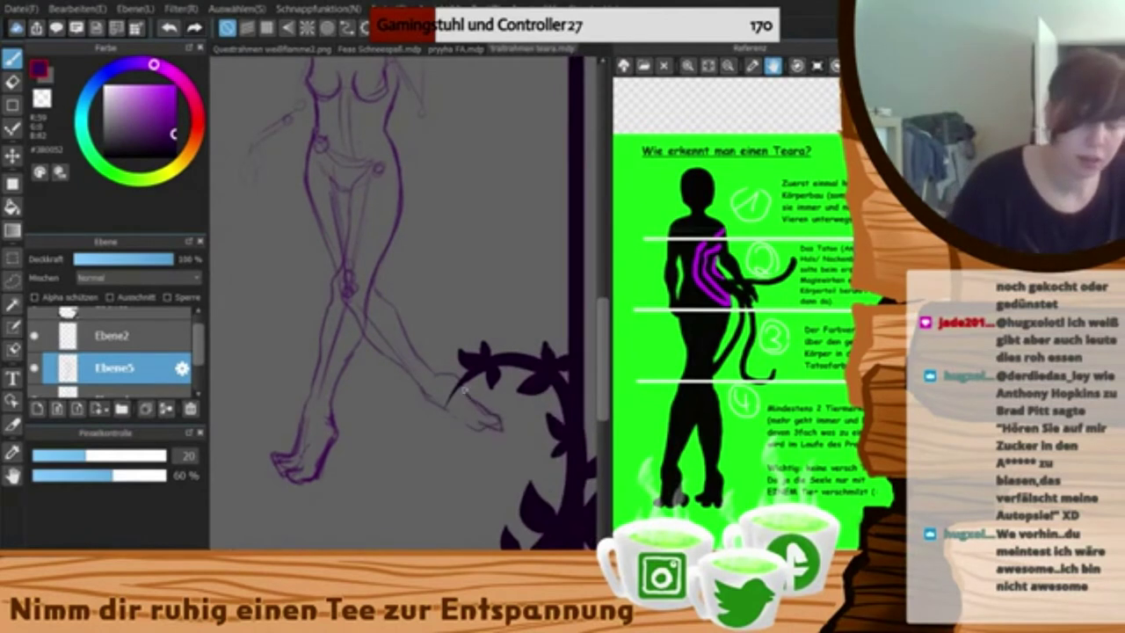
pyautogui.moveTo(416, 387); pyautogui.dragTo(481, 440)
pyautogui.moveTo(503, 427); pyautogui.dragTo(569, 623)
# - Outline the lowered left-hand arm and the raised right-hand arm, and sketch their hands with fingers
pyautogui.moveTo(401, 218)
pyautogui.mouseDown()
pyautogui.moveTo(371, 237)
pyautogui.moveTo(362, 293)
pyautogui.mouseUp()
pyautogui.moveTo(363, 295)
pyautogui.mouseDown()
pyautogui.moveTo(311, 337)
pyautogui.moveTo(380, 297)
pyautogui.mouseUp()
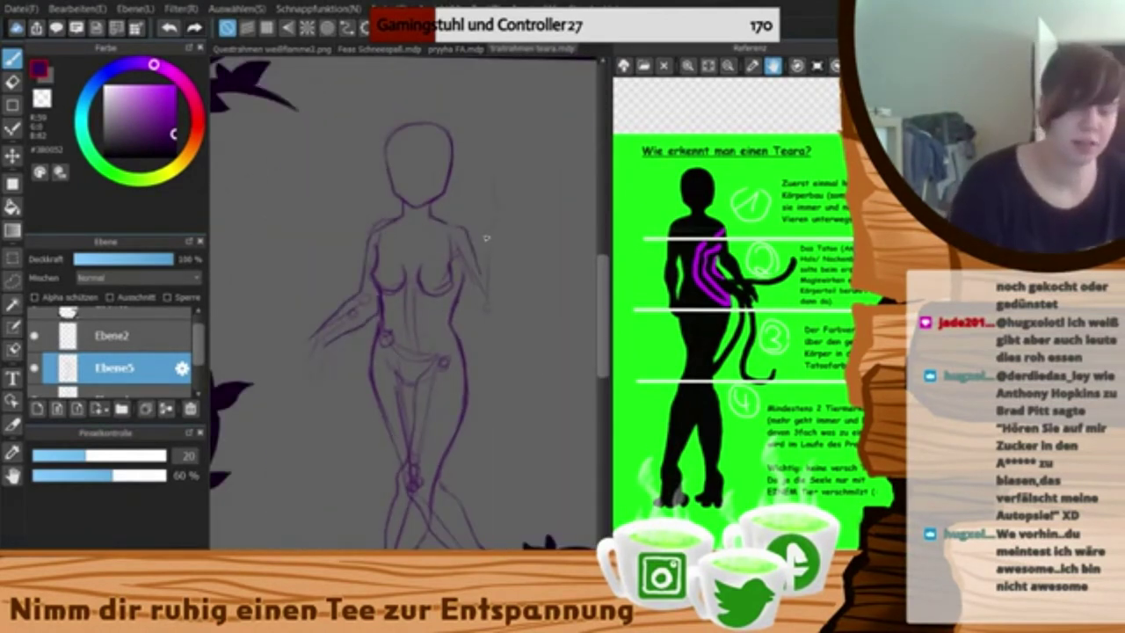
pyautogui.moveTo(500, 233); pyautogui.dragTo(484, 320)
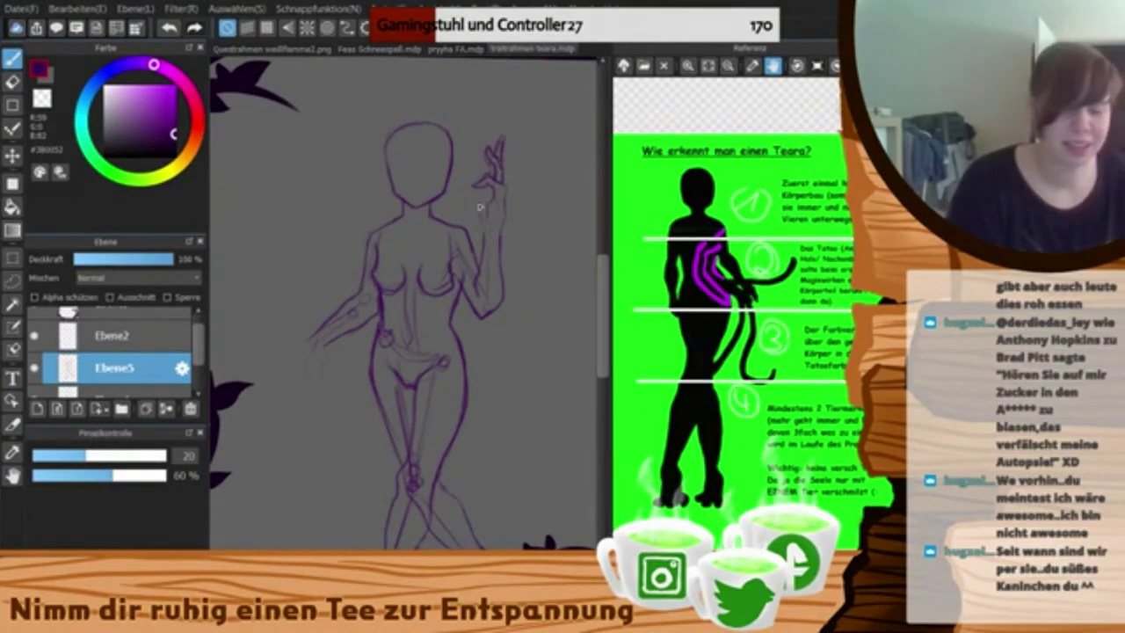
pyautogui.hotkey('ctrl', 'z')
pyautogui.moveTo(308, 341)
pyautogui.mouseDown()
pyautogui.moveTo(320, 384)
pyautogui.moveTo(312, 377)
pyautogui.moveTo(307, 416)
pyautogui.moveTo(281, 383)
pyautogui.mouseUp()
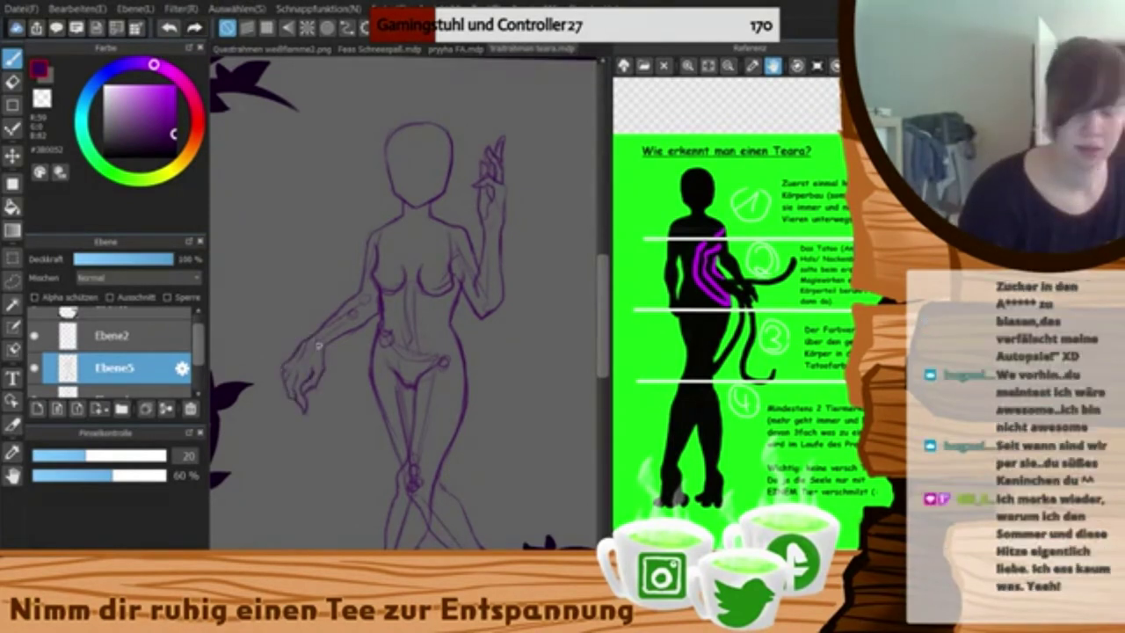
pyautogui.moveTo(328, 343)
pyautogui.mouseDown()
pyautogui.moveTo(280, 352)
pyautogui.moveTo(303, 352)
pyautogui.mouseUp()
# - Lasso the lowered hand and scale it down slightly
pyautogui.click(110, 576)
pyautogui.click(12, 281)
pyautogui.hotkey('ctrl', 't')
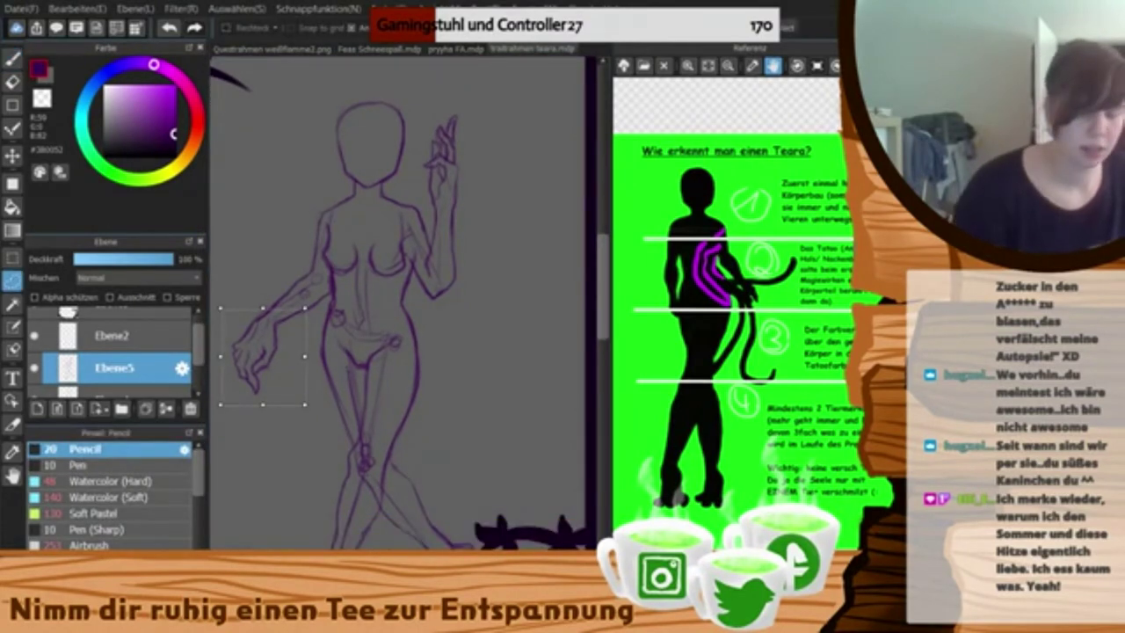
pyautogui.moveTo(308, 406); pyautogui.dragTo(293, 384)
pyautogui.press('Return')
# - Lasso the raised hand, scale it down and reposition it on the wrist
pyautogui.moveTo(465, 131); pyautogui.dragTo(471, 139)
pyautogui.hotkey('ctrl', 't')
pyautogui.moveTo(477, 94); pyautogui.dragTo(462, 125)
pyautogui.moveTo(441, 176); pyautogui.dragTo(447, 177)
pyautogui.press('Return')
# - Redraw both forearms to meet the resized hands and erase the surplus lines
pyautogui.press('b')
pyautogui.moveTo(454, 251); pyautogui.dragTo(441, 324)
pyautogui.moveTo(281, 347); pyautogui.dragTo(314, 335)
pyautogui.press('e')
pyautogui.moveTo(455, 237); pyautogui.dragTo(448, 322)
pyautogui.moveTo(502, 279)
pyautogui.mouseDown()
pyautogui.moveTo(485, 279)
pyautogui.moveTo(480, 260)
pyautogui.mouseUp()
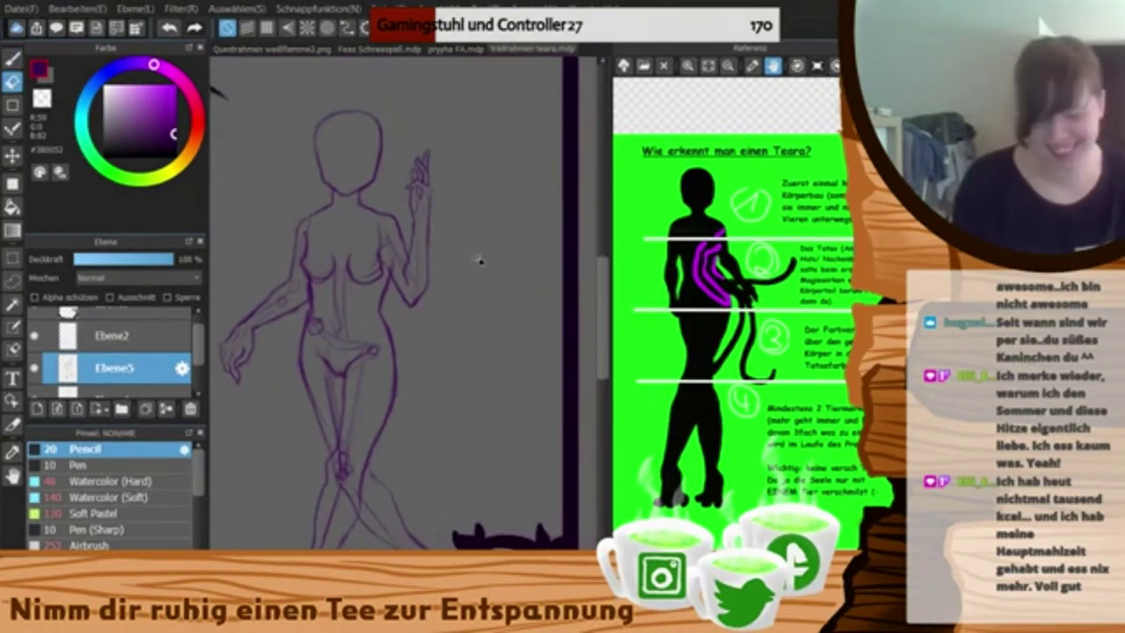
# - Refine the head's upper outline with the pencil and eraser
pyautogui.press('b')
pyautogui.moveTo(317, 153)
pyautogui.mouseDown()
pyautogui.moveTo(345, 107)
pyautogui.moveTo(379, 131)
pyautogui.moveTo(332, 120)
pyautogui.moveTo(331, 106)
pyautogui.mouseUp()
pyautogui.press('e')
pyautogui.press('b')
pyautogui.press('e')
# - Reduce the sketch layer's opacity and select the empty layer beneath it
pyautogui.moveTo(198, 345); pyautogui.dragTo(191, 368)
pyautogui.click(134, 259)
pyautogui.click(114, 385)
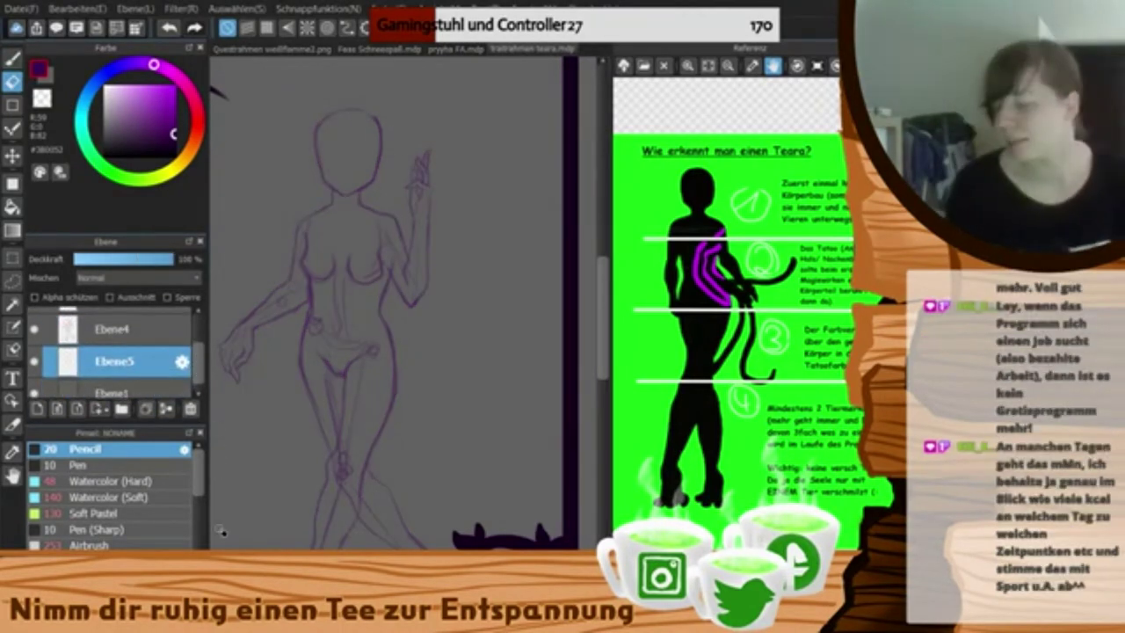
# - Fill the figure's head, neck, lowered arm and first thigh with light grey (221, 221, 221) beneath the sketch lines
pyautogui.press('b')
pyautogui.moveTo(318, 132)
pyautogui.mouseDown()
pyautogui.moveTo(339, 189)
pyautogui.moveTo(373, 175)
pyautogui.moveTo(320, 132)
pyautogui.moveTo(369, 181)
pyautogui.moveTo(360, 123)
pyautogui.moveTo(352, 114)
pyautogui.moveTo(321, 174)
pyautogui.moveTo(315, 162)
pyautogui.moveTo(345, 200)
pyautogui.mouseUp()
pyautogui.press('e')
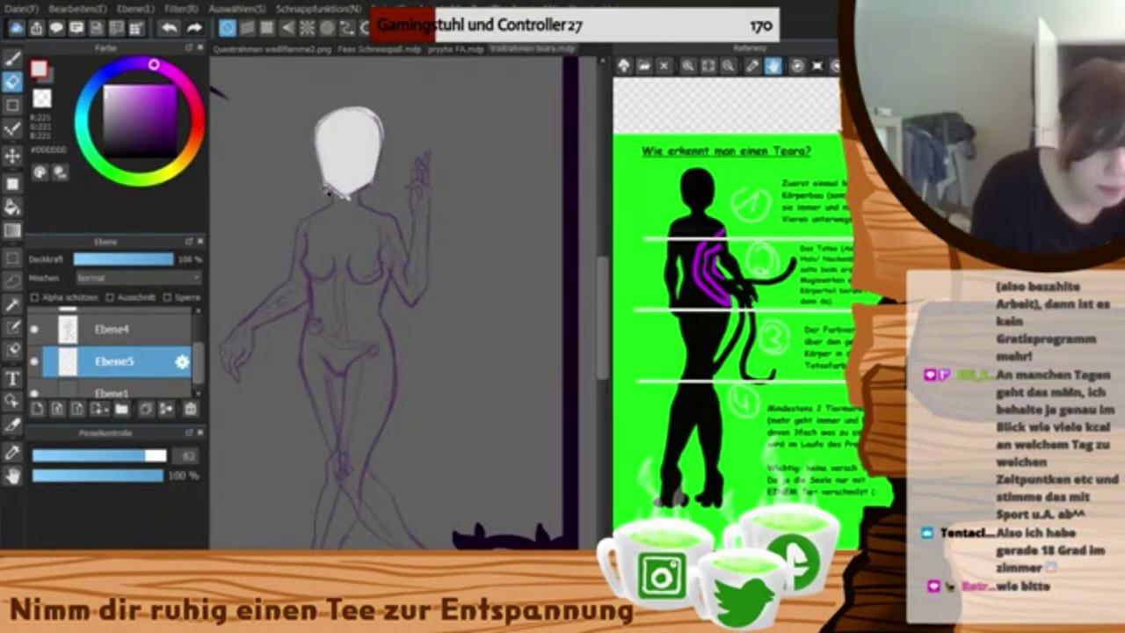
pyautogui.press('b')
pyautogui.moveTo(380, 128)
pyautogui.mouseDown()
pyautogui.moveTo(372, 185)
pyautogui.moveTo(227, 365)
pyautogui.moveTo(276, 292)
pyautogui.moveTo(297, 281)
pyautogui.moveTo(327, 402)
pyautogui.moveTo(341, 348)
pyautogui.moveTo(342, 420)
pyautogui.mouseUp()
pyautogui.press('e')
pyautogui.press('b')
pyautogui.scroll(-1, 299, 283)
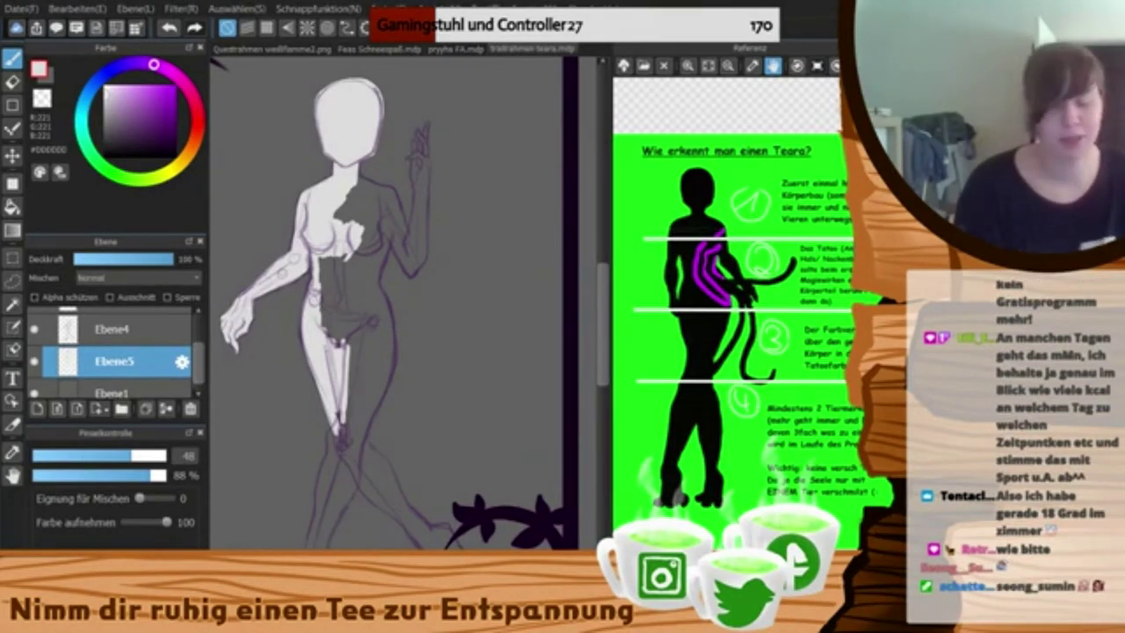
# - Fill the rest of the torso, the hips, the second thigh and the raised forearm with the light grey
pyautogui.moveTo(339, 406)
pyautogui.mouseDown()
pyautogui.moveTo(359, 443)
pyautogui.moveTo(390, 239)
pyautogui.moveTo(378, 330)
pyautogui.moveTo(376, 286)
pyautogui.mouseUp()
pyautogui.click(155, 458)
pyautogui.moveTo(154, 463); pyautogui.dragTo(163, 459)
pyautogui.moveTo(362, 303)
pyautogui.mouseDown()
pyautogui.moveTo(372, 199)
pyautogui.moveTo(370, 291)
pyautogui.moveTo(405, 253)
pyautogui.mouseUp()
pyautogui.hotkey('ctrl', 'z')
pyautogui.moveTo(421, 197); pyautogui.dragTo(415, 268)
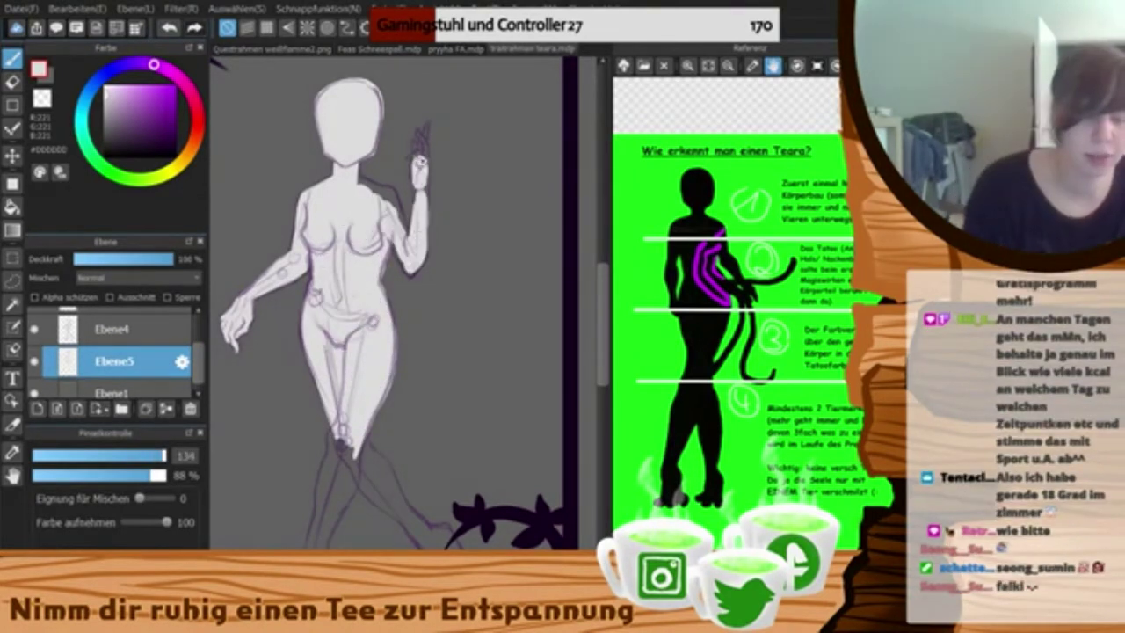
# - Fill both lower legs and feet with the same light grey, keeping to the sketched outline
pyautogui.scroll(-3, 369, 307)
pyautogui.moveTo(351, 339); pyautogui.dragTo(319, 444)
pyautogui.moveTo(339, 374)
pyautogui.mouseDown()
pyautogui.moveTo(311, 458)
pyautogui.moveTo(307, 525)
pyautogui.moveTo(280, 521)
pyautogui.mouseUp()
pyautogui.press('e')
pyautogui.press('b')
pyautogui.moveTo(424, 356)
pyautogui.mouseDown()
pyautogui.moveTo(384, 356)
pyautogui.moveTo(364, 417)
pyautogui.moveTo(396, 457)
pyautogui.moveTo(448, 485)
pyautogui.moveTo(457, 467)
pyautogui.moveTo(444, 466)
pyautogui.mouseUp()
pyautogui.moveTo(325, 350); pyautogui.dragTo(369, 416)
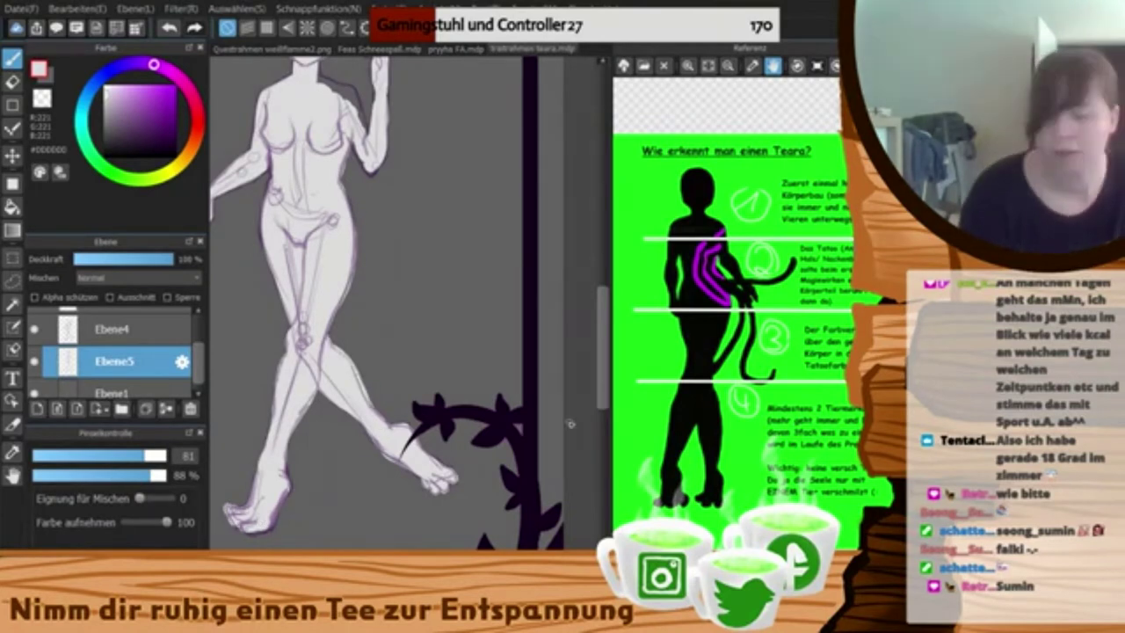
# - Fill the raised hand and the remaining gaps in the upper body with light grey and hide the sketch layer
pyautogui.scroll(3, 369, 416)
pyautogui.scroll(3, 324, 267)
pyautogui.moveTo(325, 267)
pyautogui.mouseDown()
pyautogui.moveTo(361, 308)
pyautogui.moveTo(348, 282)
pyautogui.mouseUp()
pyautogui.moveTo(387, 317); pyautogui.dragTo(385, 355)
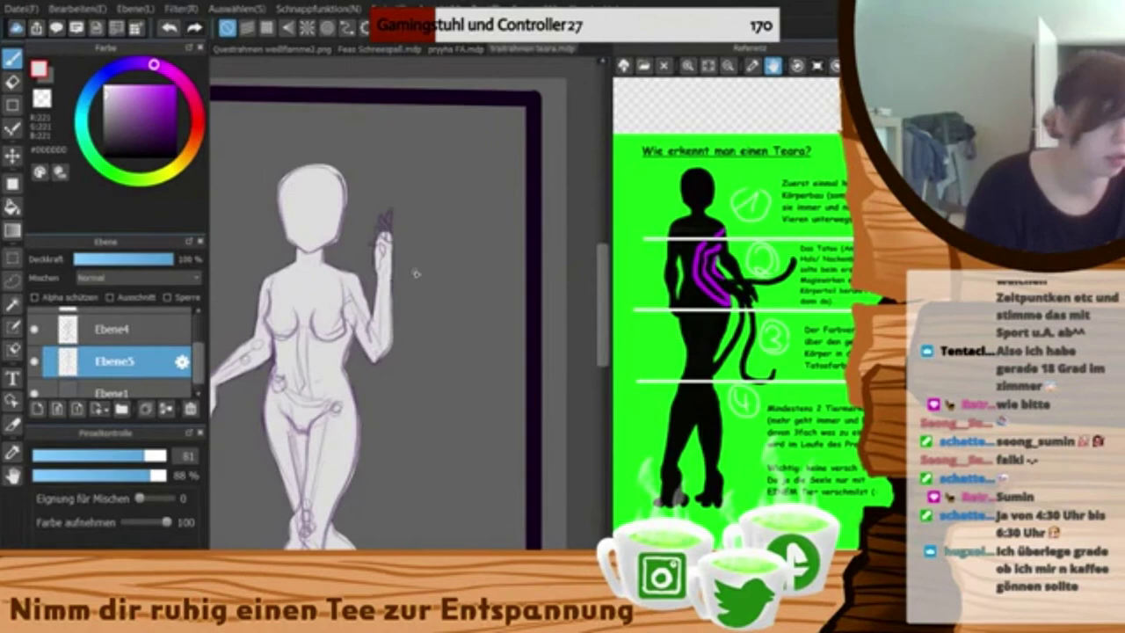
pyautogui.scroll(2, 415, 272)
pyautogui.click(124, 457)
pyautogui.moveTo(380, 285); pyautogui.dragTo(378, 376)
pyautogui.moveTo(376, 265)
pyautogui.mouseDown()
pyautogui.moveTo(362, 227)
pyautogui.moveTo(350, 255)
pyautogui.moveTo(375, 220)
pyautogui.mouseUp()
pyautogui.click(34, 330)
pyautogui.moveTo(299, 290)
pyautogui.mouseDown()
pyautogui.moveTo(442, 292)
pyautogui.moveTo(428, 292)
pyautogui.mouseUp()
# - Try to trim the silhouette's outline around the head with the eraser
pyautogui.press('e')
pyautogui.moveTo(292, 153); pyautogui.dragTo(402, 157)
pyautogui.hotkey('ctrl', 'z')
pyautogui.hotkey('ctrl', 'z')
pyautogui.moveTo(291, 157)
pyautogui.mouseDown()
pyautogui.moveTo(277, 176)
pyautogui.moveTo(410, 156)
pyautogui.moveTo(395, 169)
pyautogui.mouseUp()
pyautogui.hotkey('ctrl', 'z')
pyautogui.press('Down')
pyautogui.hotkey('ctrl', 'z')
# - Trim the silhouette's rough edges around the raised hand and arm with a smaller eraser
pyautogui.moveTo(440, 132); pyautogui.dragTo(388, 202)
pyautogui.moveTo(389, 183)
pyautogui.mouseDown()
pyautogui.moveTo(409, 280)
pyautogui.moveTo(398, 220)
pyautogui.mouseUp()
pyautogui.press('[')
pyautogui.moveTo(343, 280)
pyautogui.mouseDown()
pyautogui.moveTo(322, 239)
pyautogui.moveTo(299, 229)
pyautogui.mouseUp()
pyautogui.hotkey('ctrl', 'z')
pyautogui.moveTo(527, 475)
pyautogui.mouseDown()
pyautogui.moveTo(400, 474)
pyautogui.moveTo(405, 308)
pyautogui.mouseUp()
# - Clean up the lowered hand's silhouette with the brush and eraser, shaping the wrist and fingertips
pyautogui.press('b')
pyautogui.moveTo(417, 346); pyautogui.dragTo(489, 378)
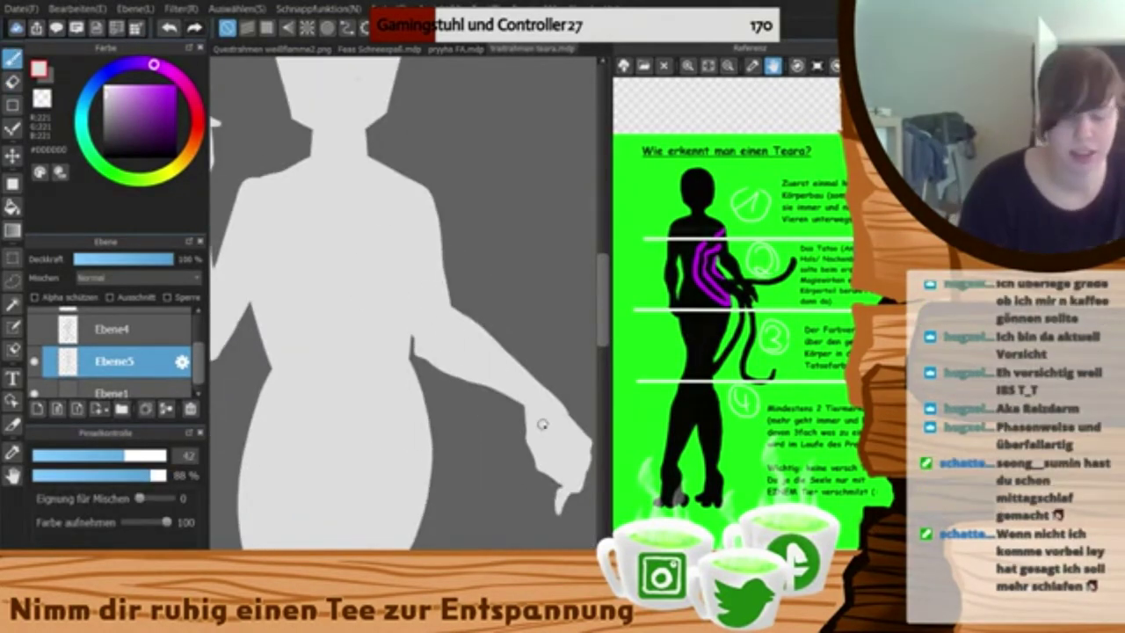
pyautogui.moveTo(540, 422); pyautogui.dragTo(472, 334)
pyautogui.press('e')
pyautogui.press('b')
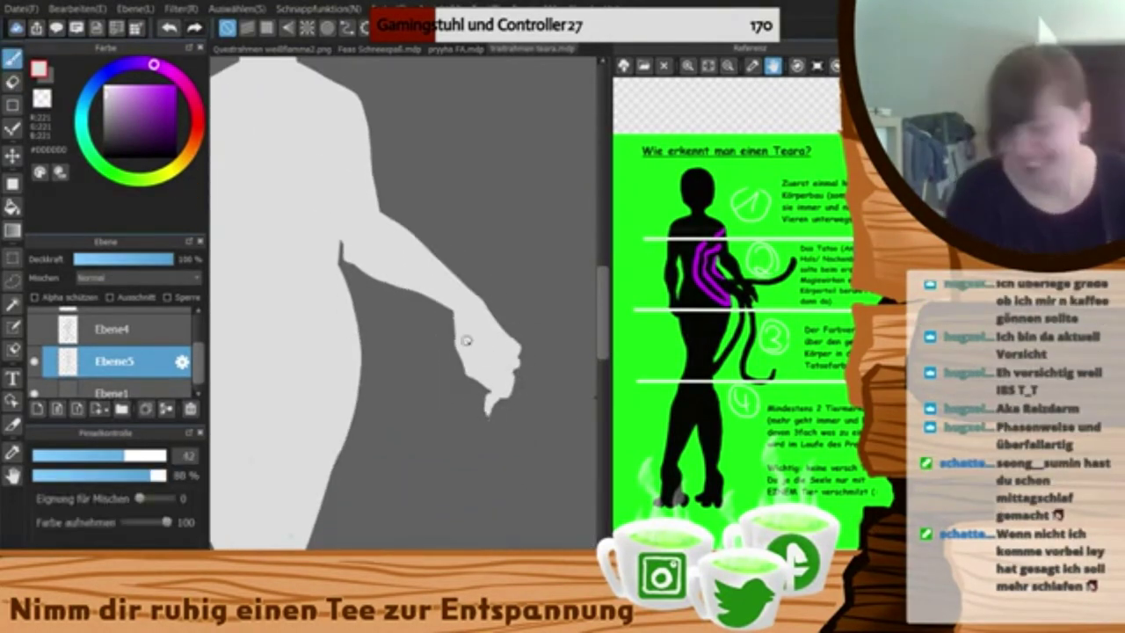
pyautogui.moveTo(486, 392); pyautogui.dragTo(487, 413)
pyautogui.press('e')
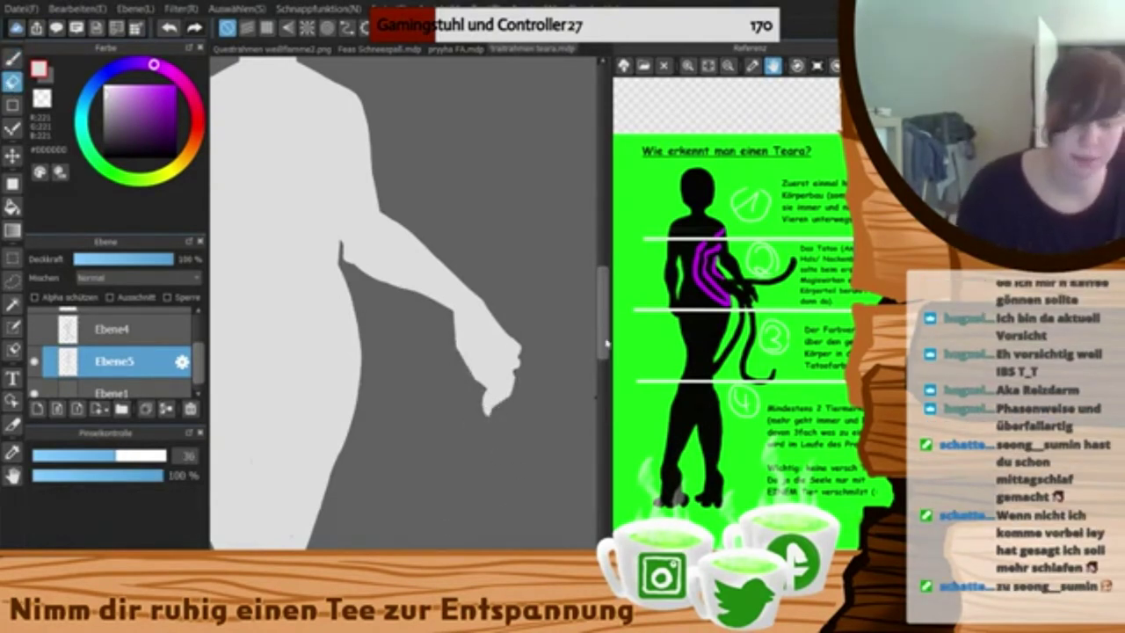
# - Smooth the silhouette's edges along the legs, the feet, the head and the neck with brush and eraser
pyautogui.scroll(-3, 475, 351)
pyautogui.press('b')
pyautogui.scroll(-3, 572, 389)
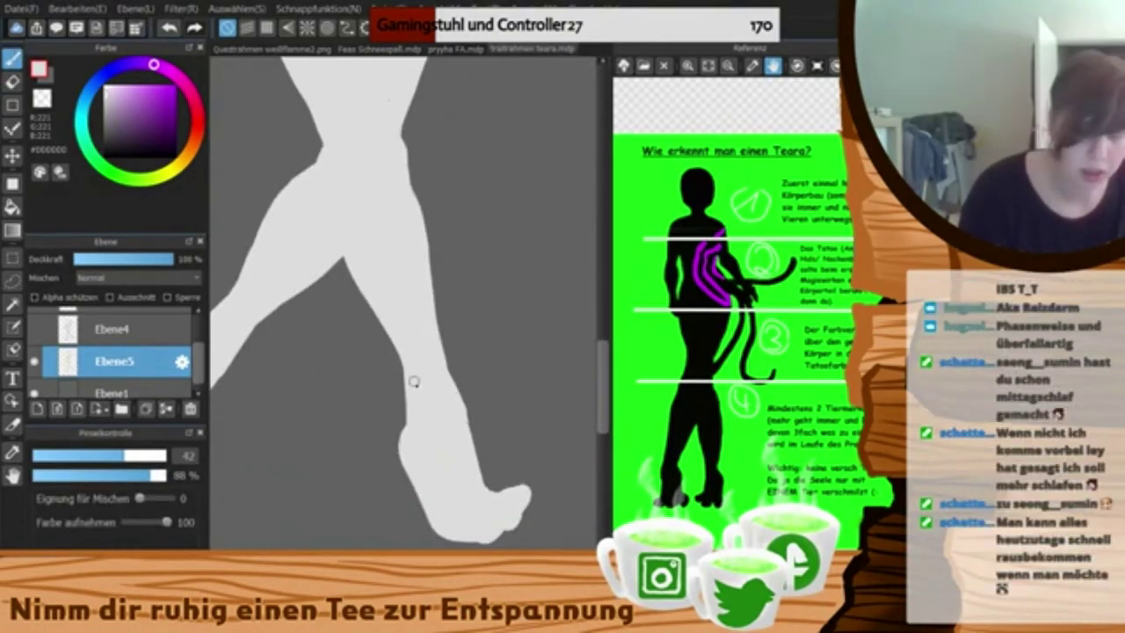
pyautogui.scroll(5, 412, 382)
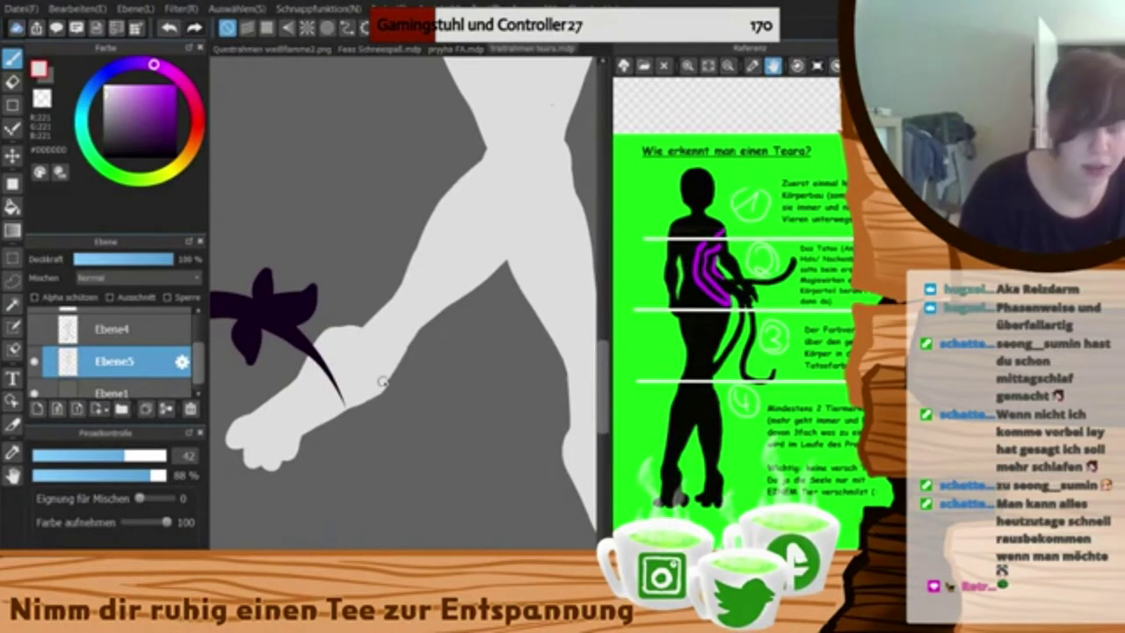
pyautogui.scroll(5, 435, 317)
pyautogui.press('e')
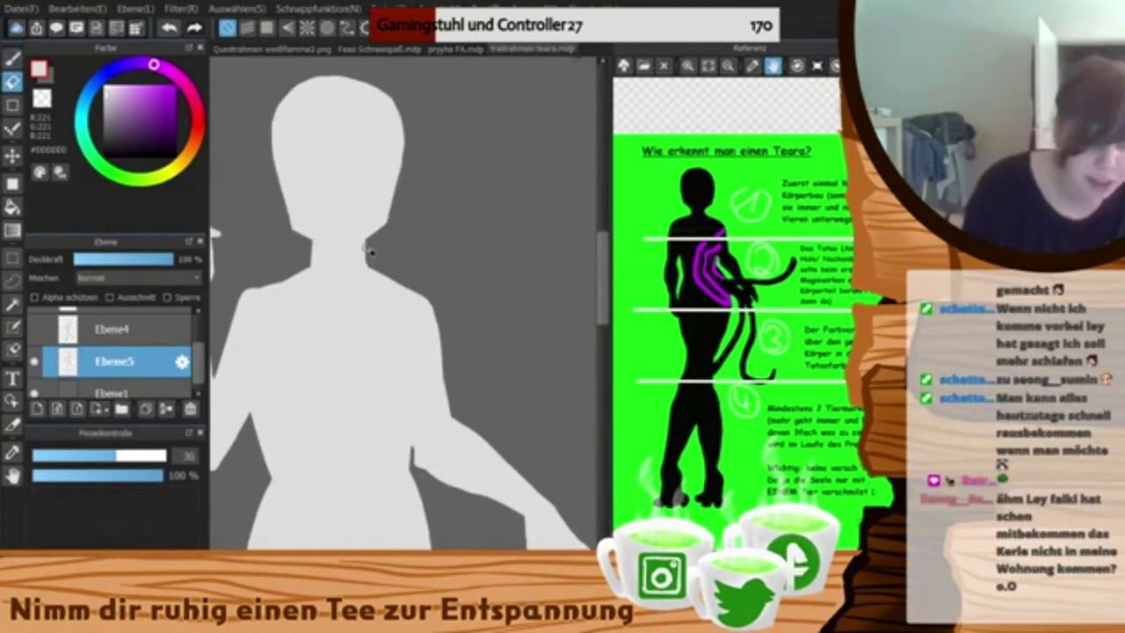
pyautogui.press('b')
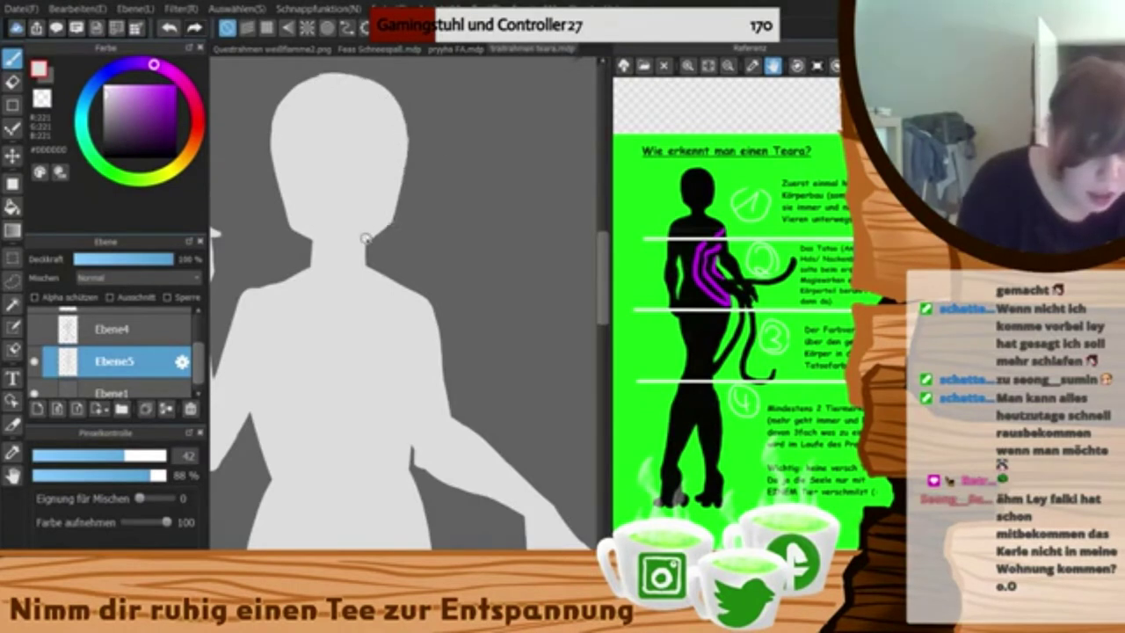
pyautogui.press('e')
# - Rename the silhouette layer as körpersilhoute and add a new layer above it
pyautogui.click(643, 596)
pyautogui.click(777, 66)
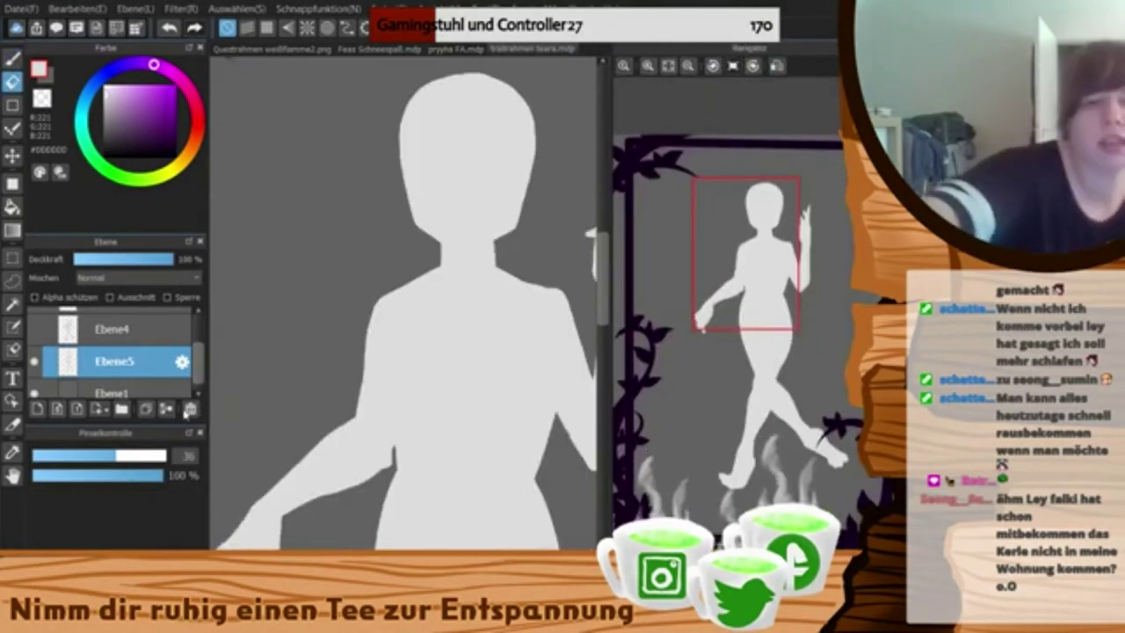
pyautogui.click(174, 117)
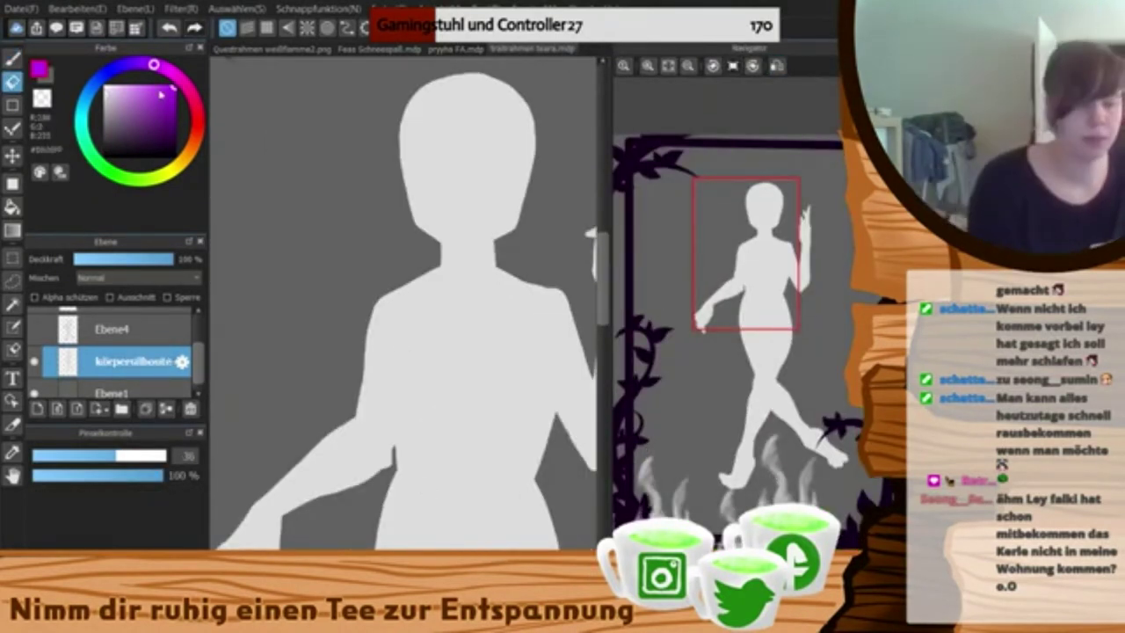
pyautogui.click(37, 409)
pyautogui.click(63, 596)
pyautogui.click(116, 482)
pyautogui.click(132, 596)
# - Clean up the raised forearm and elbow on the körpersilhoute layer
pyautogui.press('b')
pyautogui.hscroll(3, 403, 304)
pyautogui.click(132, 392)
pyautogui.press('e')
pyautogui.moveTo(553, 235)
pyautogui.mouseDown()
pyautogui.moveTo(548, 380)
pyautogui.moveTo(522, 452)
pyautogui.moveTo(541, 366)
pyautogui.mouseUp()
pyautogui.press('b')
pyautogui.keyDown('alt'); pyautogui.click(537, 392); pyautogui.keyUp('alt')
pyautogui.press('e')
pyautogui.moveTo(478, 424); pyautogui.dragTo(534, 466)
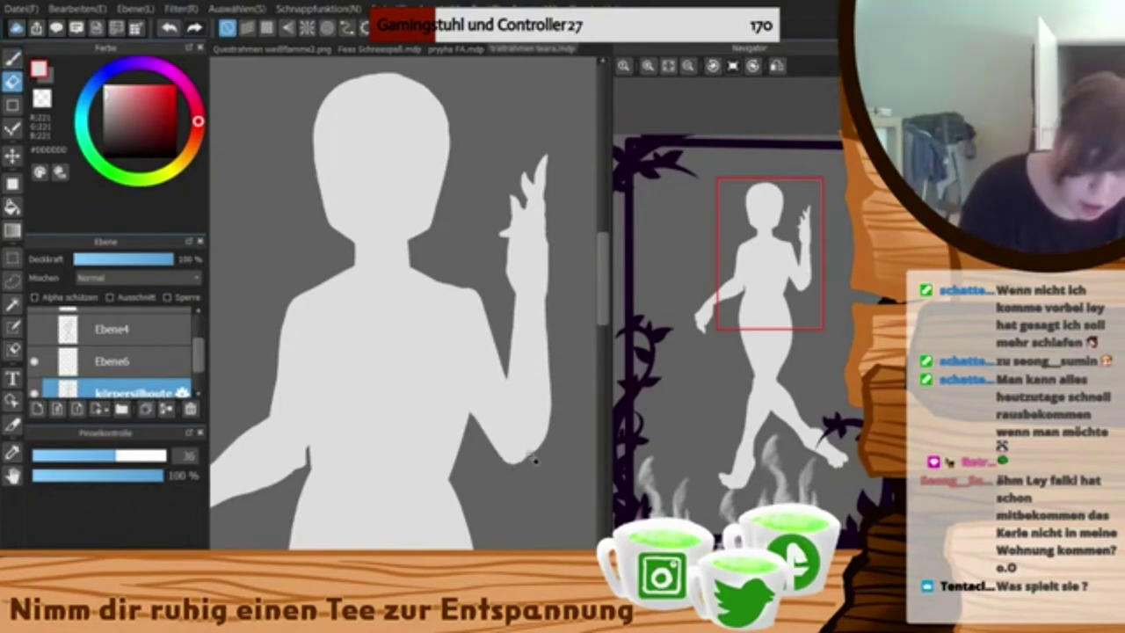
# - Select the Ebene6 layer and sample the silhouette's light grey as the brush colour
pyautogui.click(112, 361)
pyautogui.press('x')
pyautogui.press('b')
pyautogui.keyDown('alt'); pyautogui.click(513, 399); pyautogui.keyUp('alt')
pyautogui.scroll(-2, 112, 356)
pyautogui.click(669, 69)
pyautogui.press('Up')
pyautogui.press('Left')
pyautogui.press('Left')
pyautogui.press('Left')
pyautogui.press('Left')
pyautogui.press('Left')
pyautogui.press('Left')
pyautogui.press('Left')
pyautogui.press('Left')
pyautogui.press('Left')
pyautogui.press('Left')
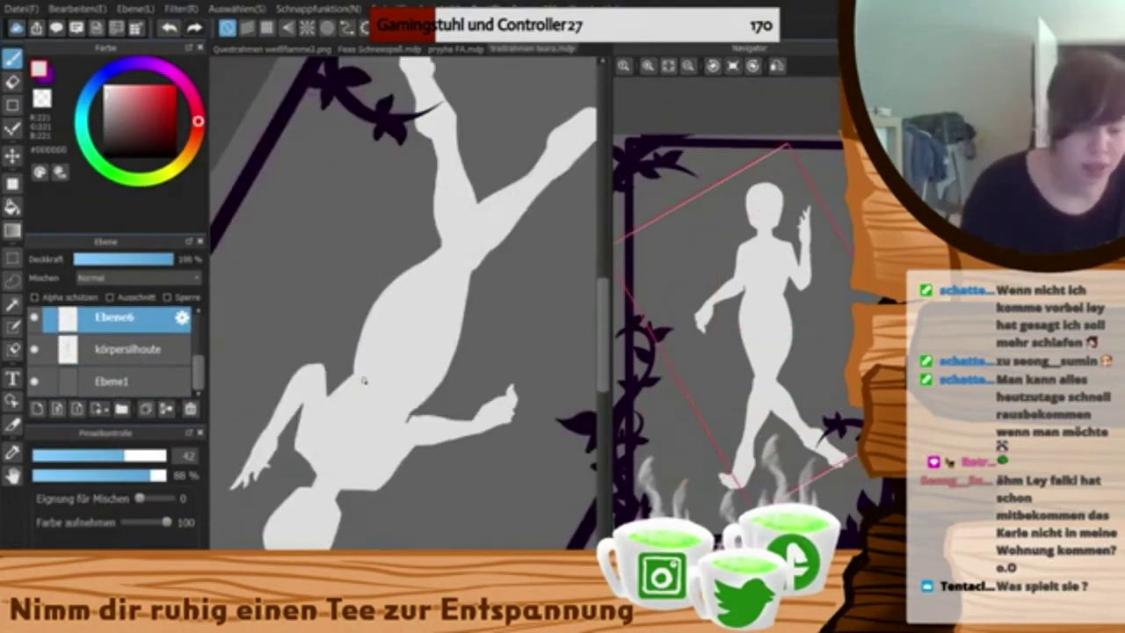
# - Try to erase along the hip outline on the körpersilhoute layer
pyautogui.press('e')
pyautogui.click(128, 349)
pyautogui.moveTo(439, 251); pyautogui.dragTo(381, 295)
pyautogui.hotkey('ctrl', 'z')
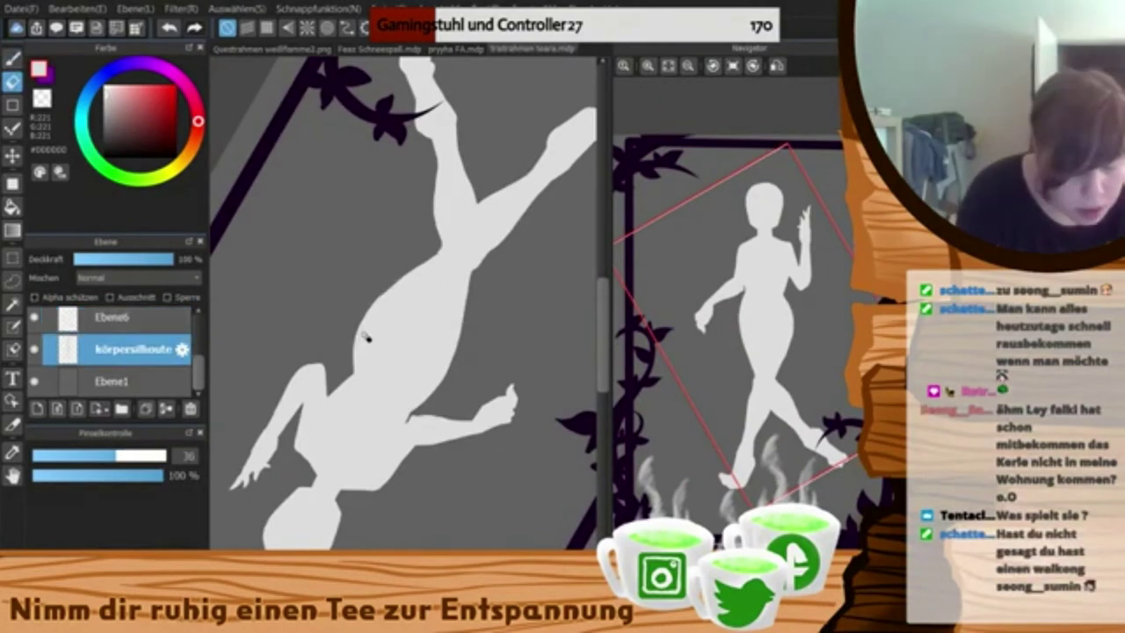
# - Erase narrow separating gaps between the legs on the silhouette, showing the sketch as a guide and hiding it again
pyautogui.click(733, 66)
pyautogui.scroll(1, 111, 351)
pyautogui.click(34, 317)
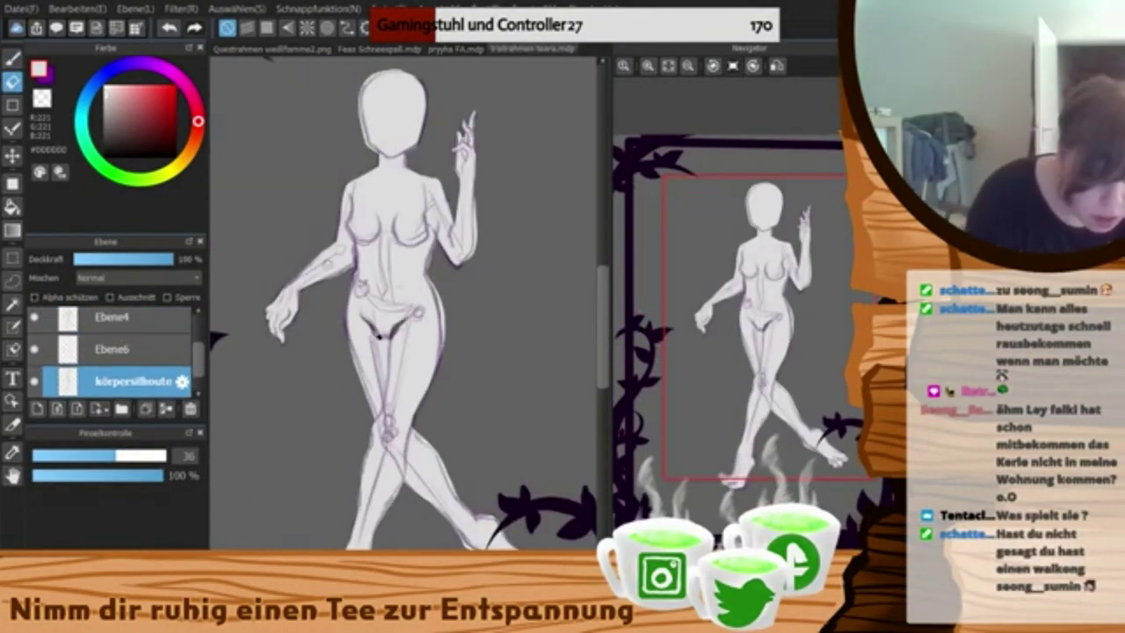
pyautogui.moveTo(392, 403); pyautogui.dragTo(384, 421)
pyautogui.moveTo(410, 457); pyautogui.dragTo(407, 475)
pyautogui.click(34, 318)
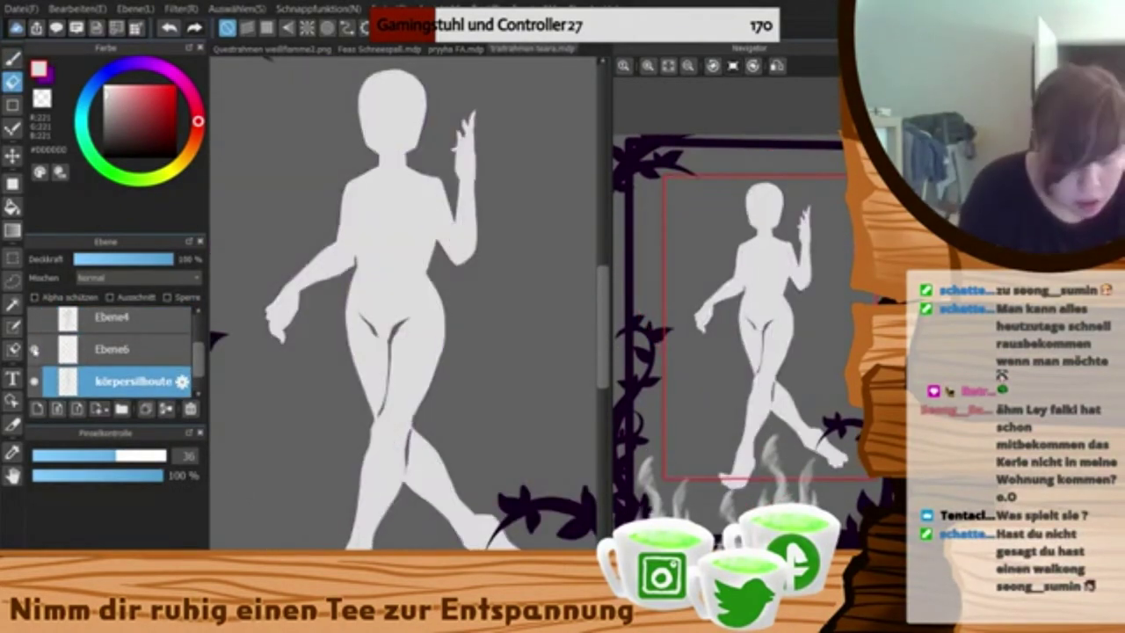
# - Touch up the foot beside the vine on the körpersilhoute layer with the eraser
pyautogui.click(13, 59)
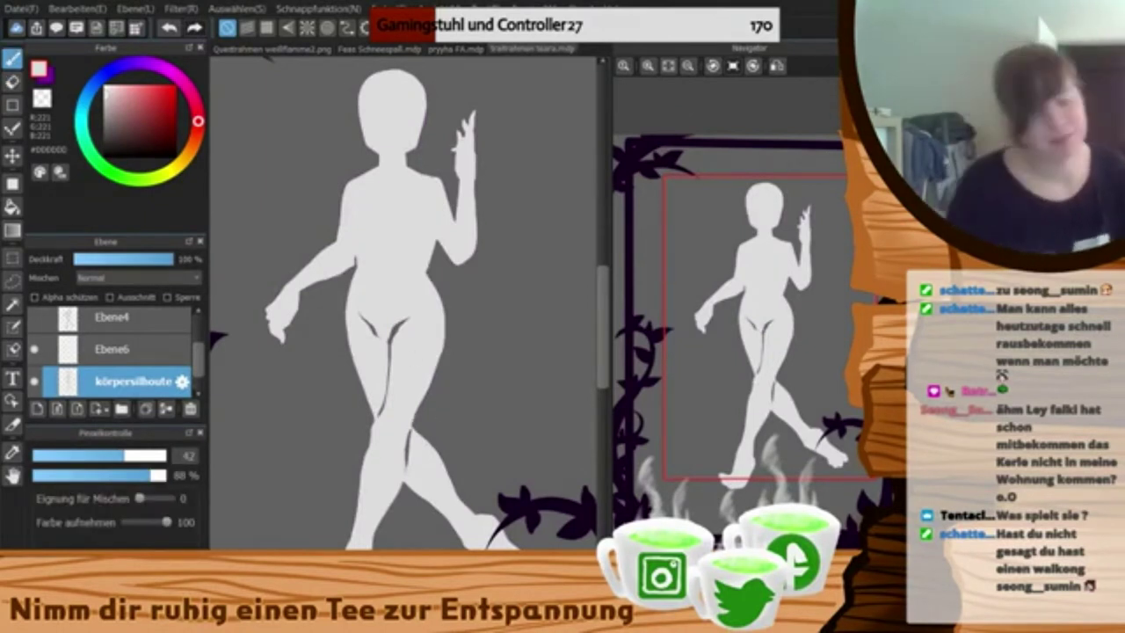
pyautogui.click(132, 359)
pyautogui.press('Left')
pyautogui.press('Left')
pyautogui.press('Left')
pyautogui.press('Left')
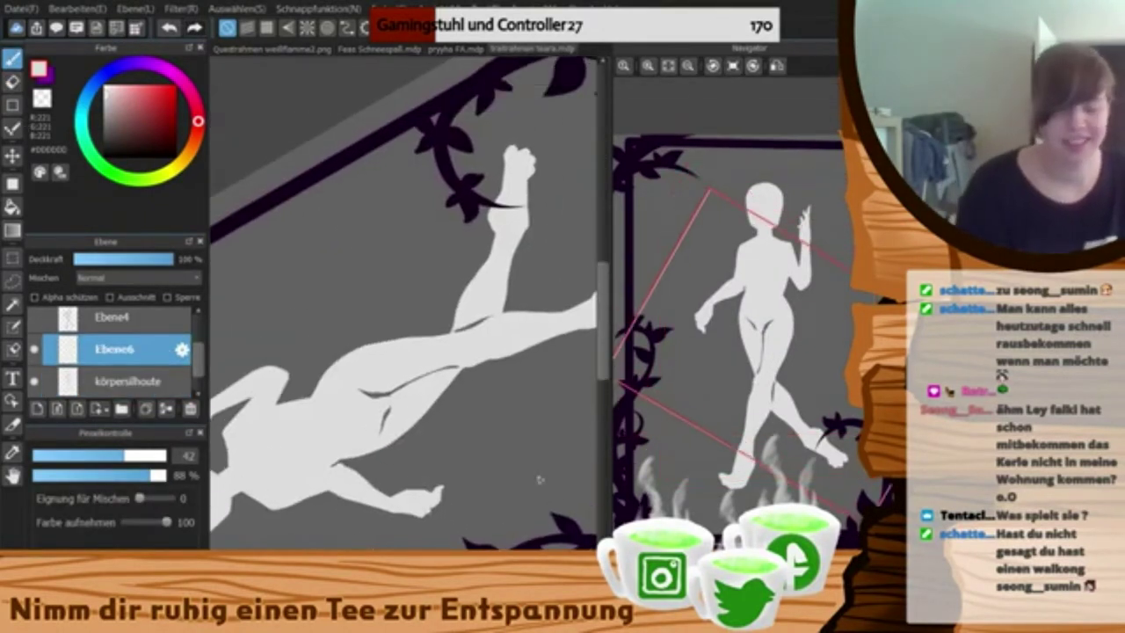
pyautogui.press('e')
pyautogui.click(137, 386)
pyautogui.moveTo(515, 186); pyautogui.dragTo(513, 202)
# - Try to paint a curved tail growing from the hip on the körpersilhoute layer
pyautogui.moveTo(307, 378)
pyautogui.mouseDown()
pyautogui.moveTo(349, 378)
pyautogui.moveTo(312, 254)
pyautogui.moveTo(297, 292)
pyautogui.mouseUp()
pyautogui.press('b')
pyautogui.hotkey('ctrl', 'z')
pyautogui.press(']')
pyautogui.moveTo(298, 283); pyautogui.dragTo(345, 378)
pyautogui.press('e')
pyautogui.hotkey('ctrl', 'z')
# - Paint a curling light grey tail from the hip on the Ebene6 layer and slim it with the eraser
pyautogui.click(114, 349)
pyautogui.press('b')
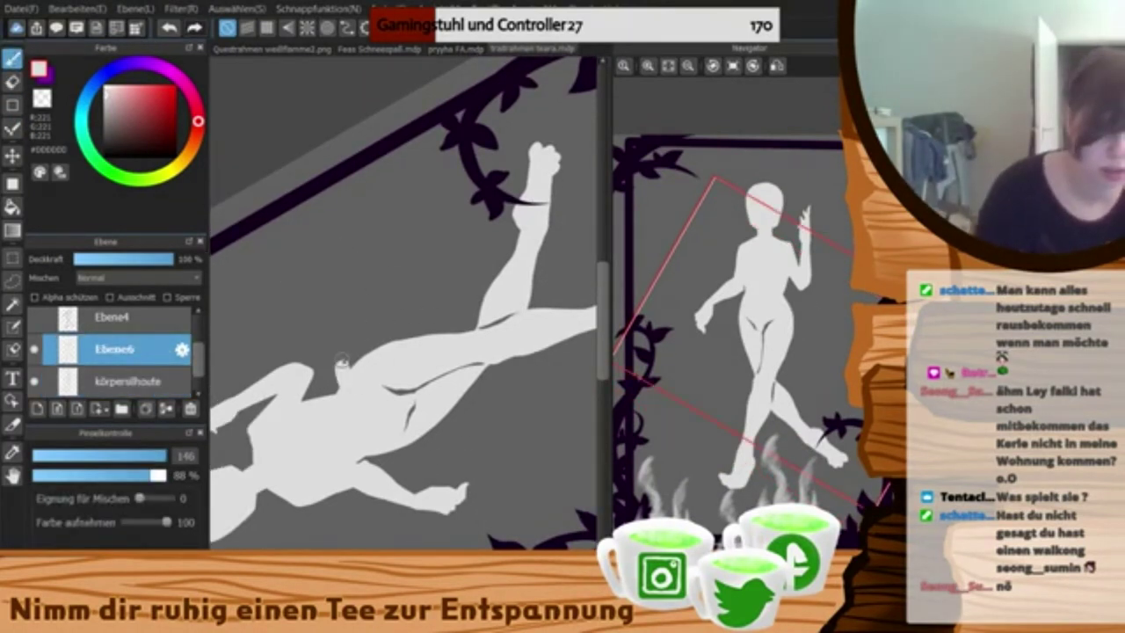
pyautogui.moveTo(277, 295); pyautogui.dragTo(346, 390)
pyautogui.press('e')
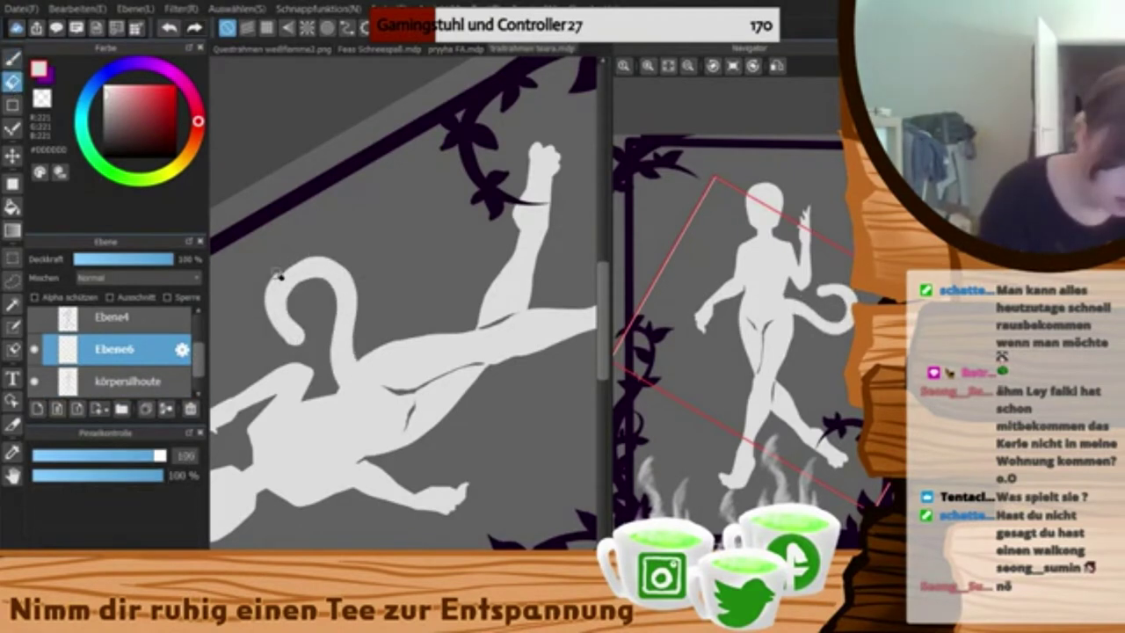
pyautogui.moveTo(321, 256); pyautogui.dragTo(283, 341)
pyautogui.moveTo(304, 339)
pyautogui.mouseDown()
pyautogui.moveTo(344, 302)
pyautogui.moveTo(337, 382)
pyautogui.mouseUp()
pyautogui.moveTo(284, 276)
pyautogui.mouseDown()
pyautogui.moveTo(319, 261)
pyautogui.moveTo(360, 362)
pyautogui.mouseUp()
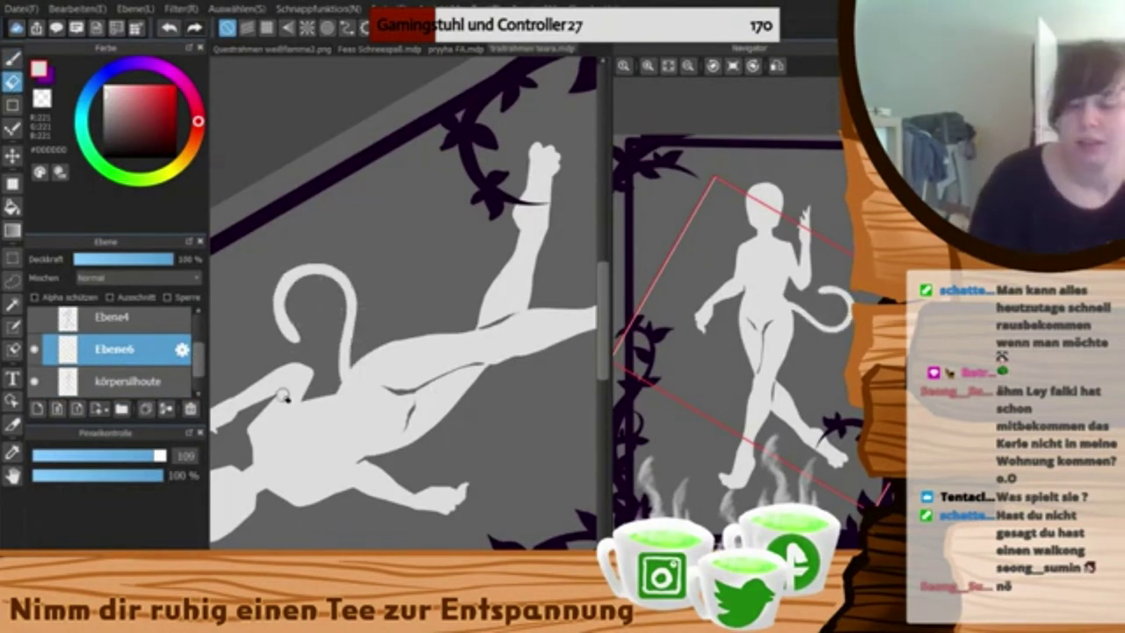
# - Refine the edges of the curling tail with a size 23 eraser
pyautogui.click(94, 457)
pyautogui.moveTo(278, 312); pyautogui.dragTo(285, 281)
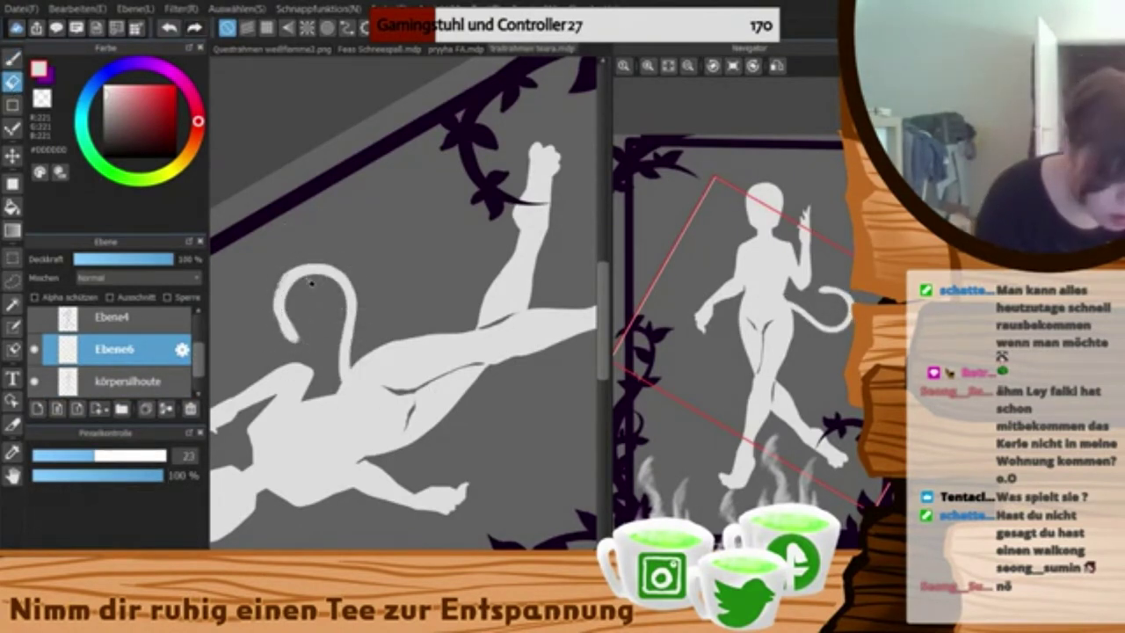
pyautogui.hotkey('ctrl', 'z')
pyautogui.moveTo(344, 364); pyautogui.dragTo(361, 328)
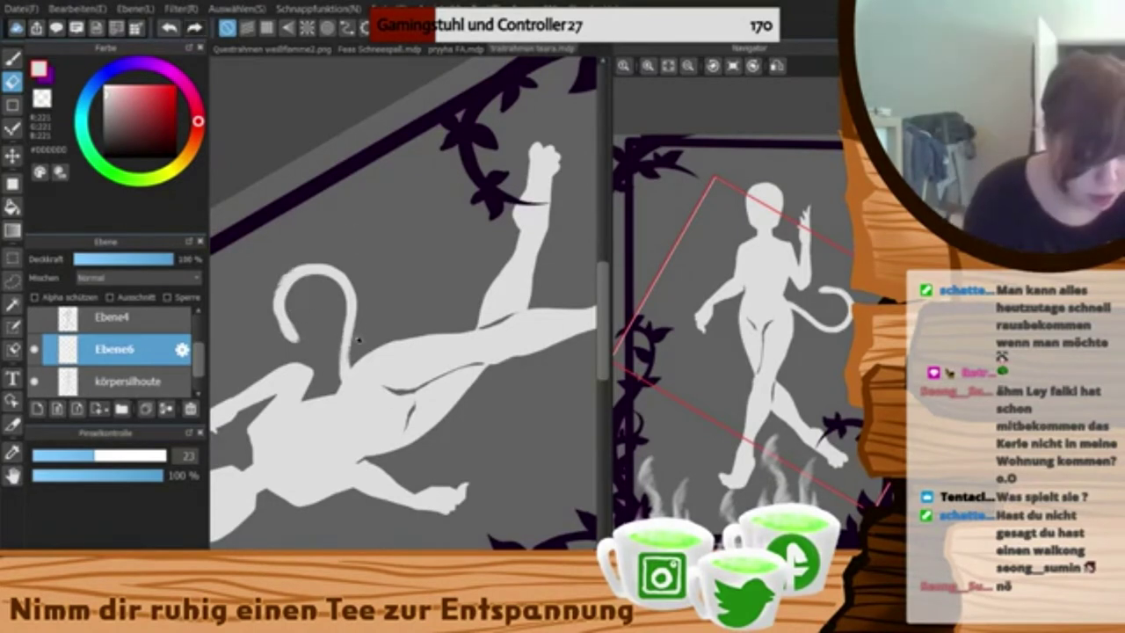
# - Paint a second curling tail on a new layer and refine its width and edges with brush and eraser
pyautogui.click(37, 408)
pyautogui.click(12, 59)
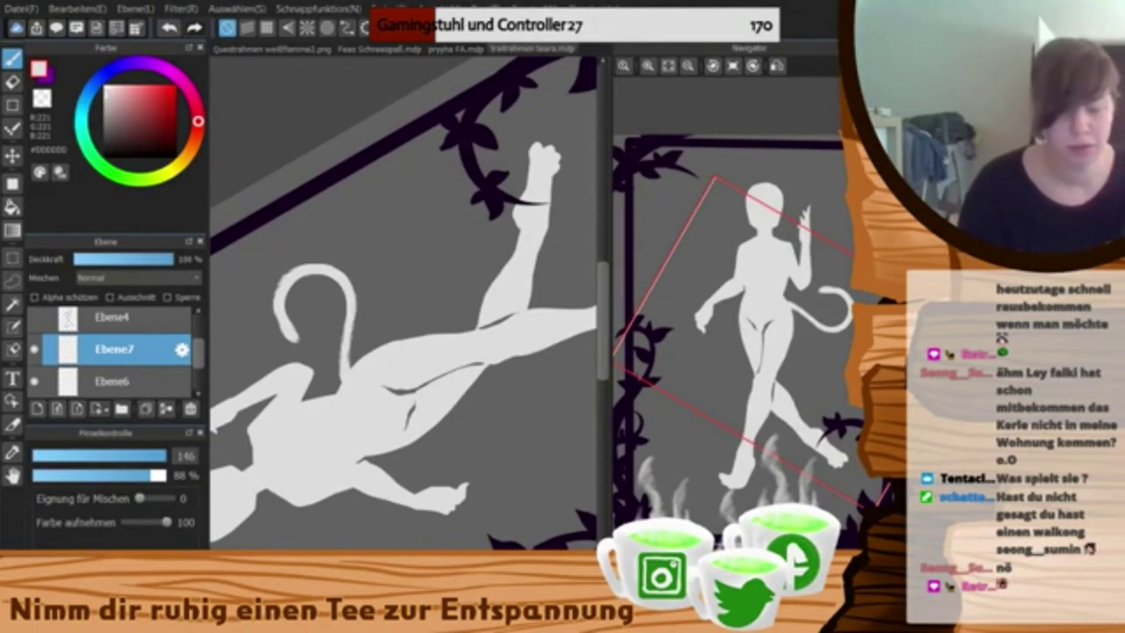
pyautogui.moveTo(361, 368)
pyautogui.mouseDown()
pyautogui.moveTo(452, 281)
pyautogui.moveTo(436, 326)
pyautogui.mouseUp()
pyautogui.press('e')
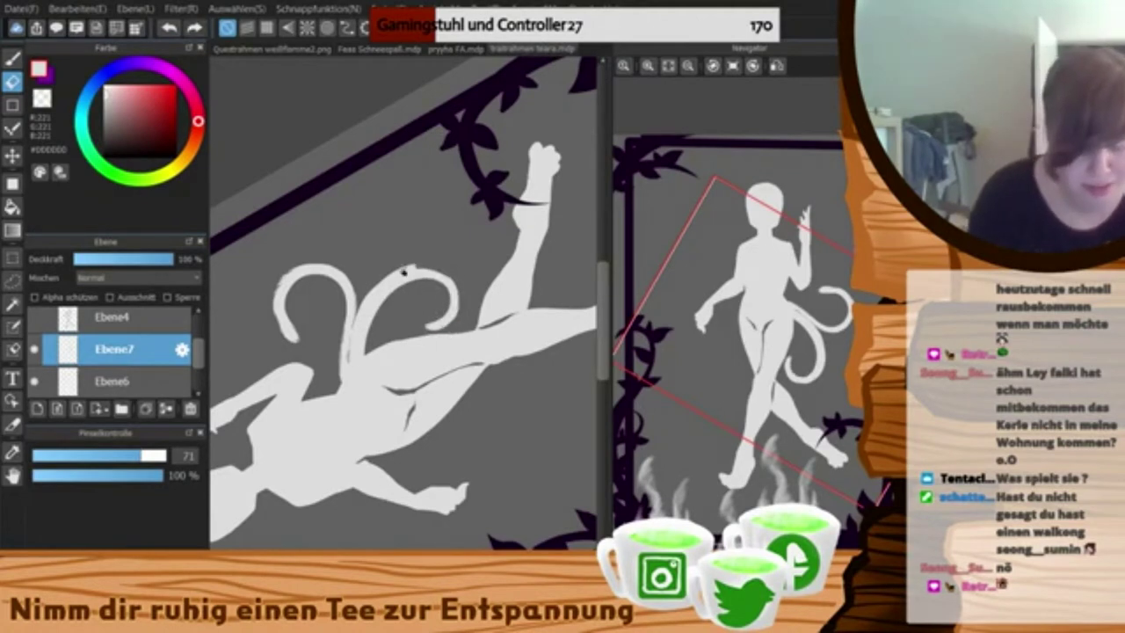
pyautogui.press('b')
pyautogui.click(128, 455)
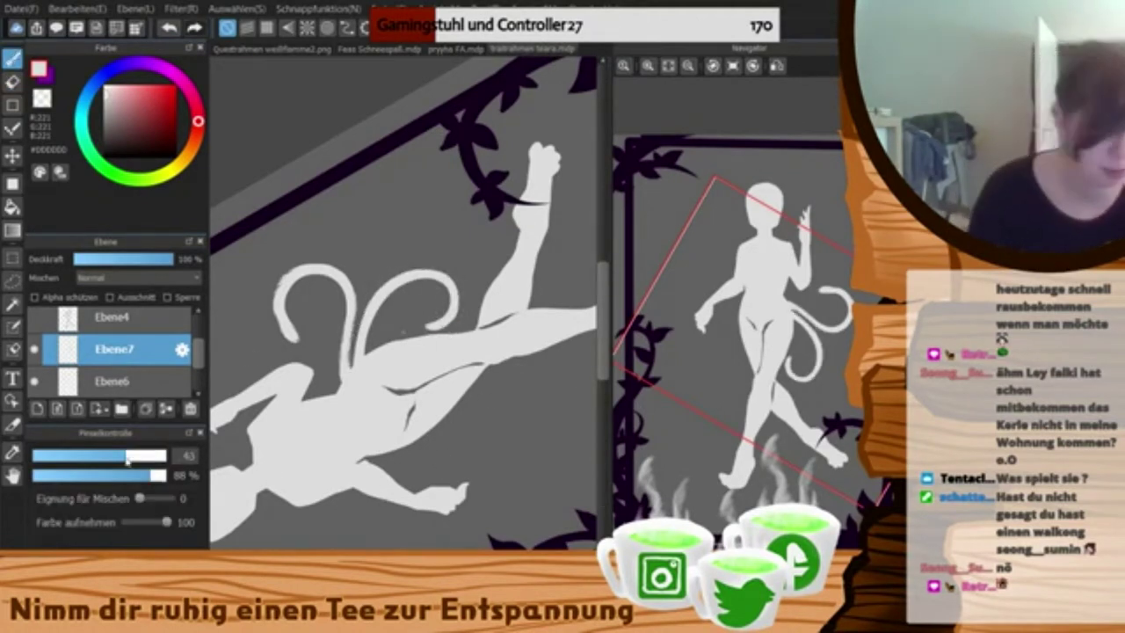
pyautogui.press('e')
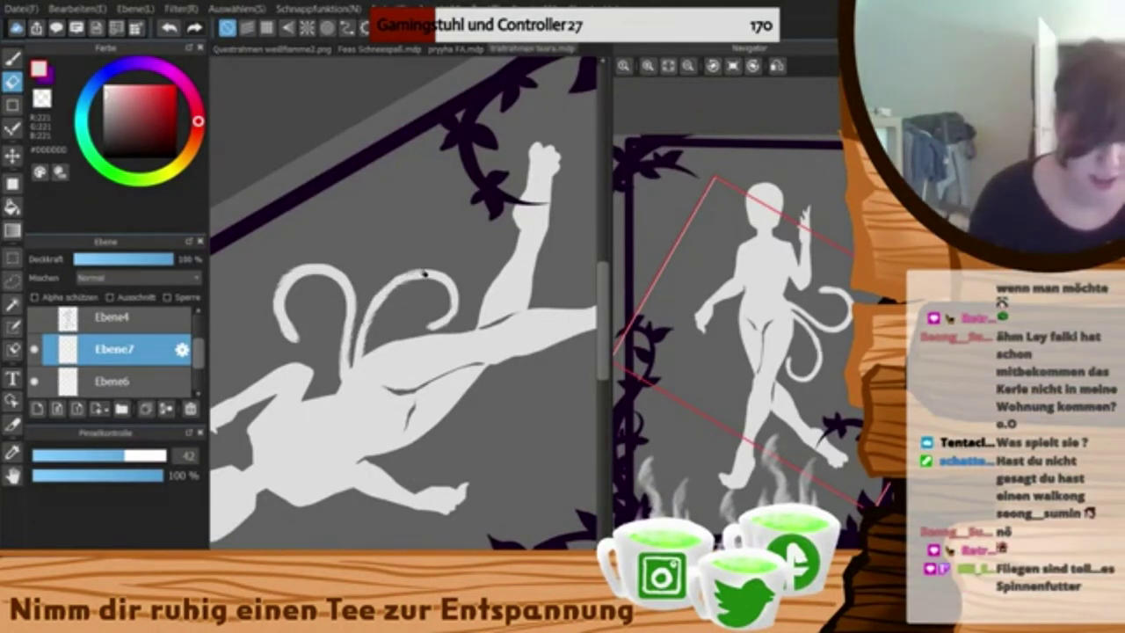
# - Paint a third curved tail beside the second one and trim it with the eraser
pyautogui.press('b')
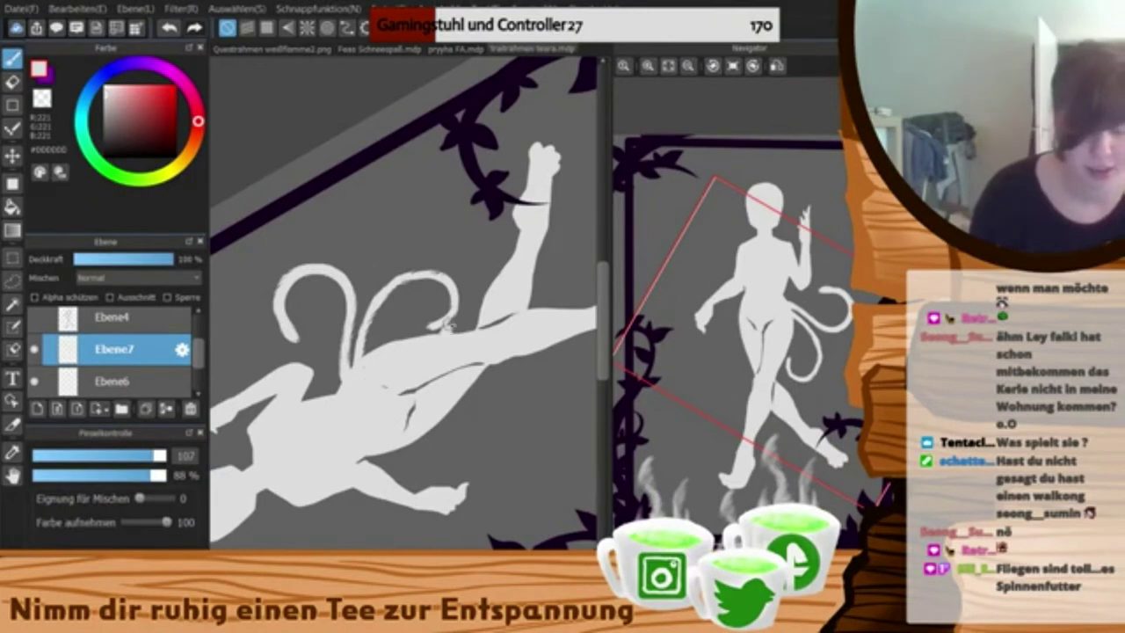
pyautogui.moveTo(446, 327); pyautogui.dragTo(391, 259)
pyautogui.press('e')
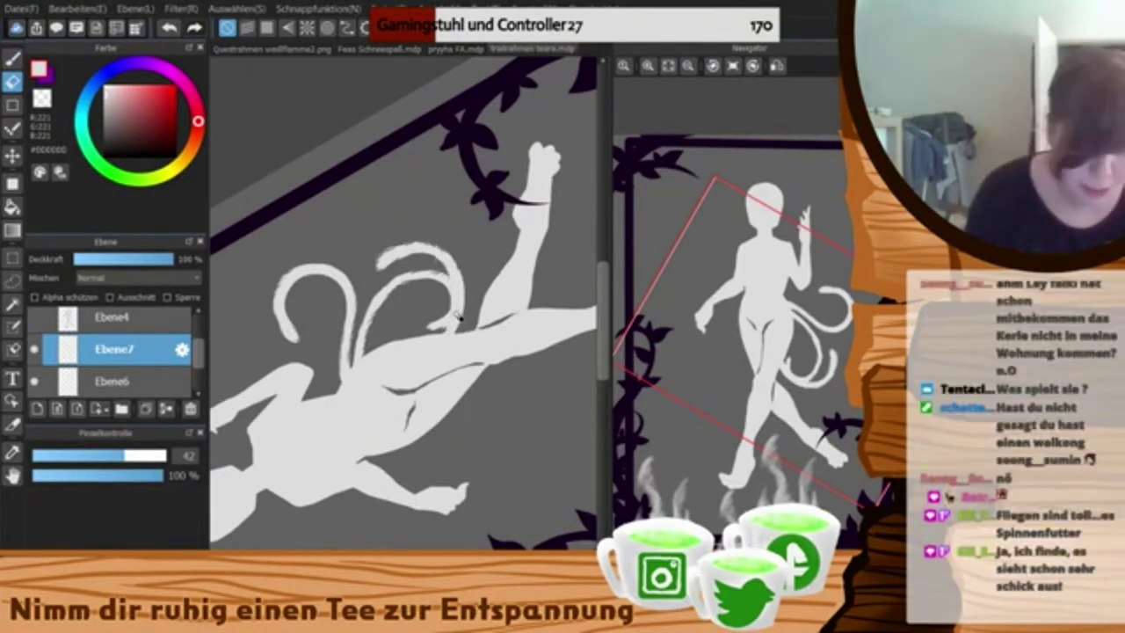
# - Merge the tail layers into Ebene6 and set the drawing colour to purple #7200A0
pyautogui.click(734, 66)
pyautogui.moveTo(772, 274); pyautogui.dragTo(761, 240)
pyautogui.scroll(-2, 123, 359)
pyautogui.click(123, 359)
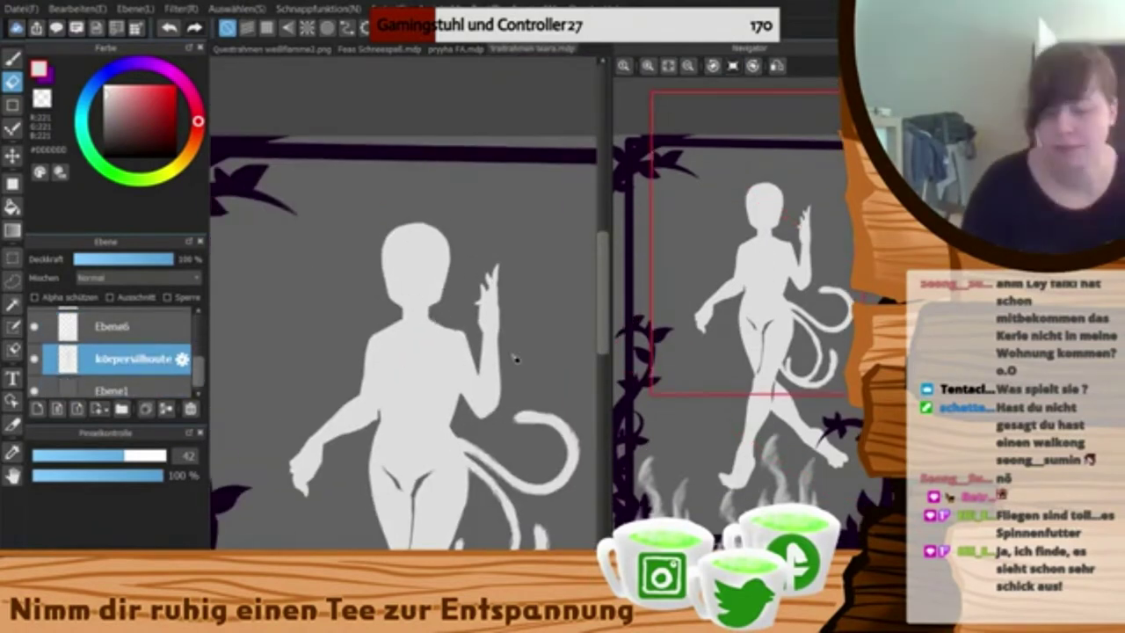
pyautogui.moveTo(515, 357); pyautogui.dragTo(515, 292)
pyautogui.click(112, 327)
pyautogui.scroll(2, 112, 339)
pyautogui.press('x')
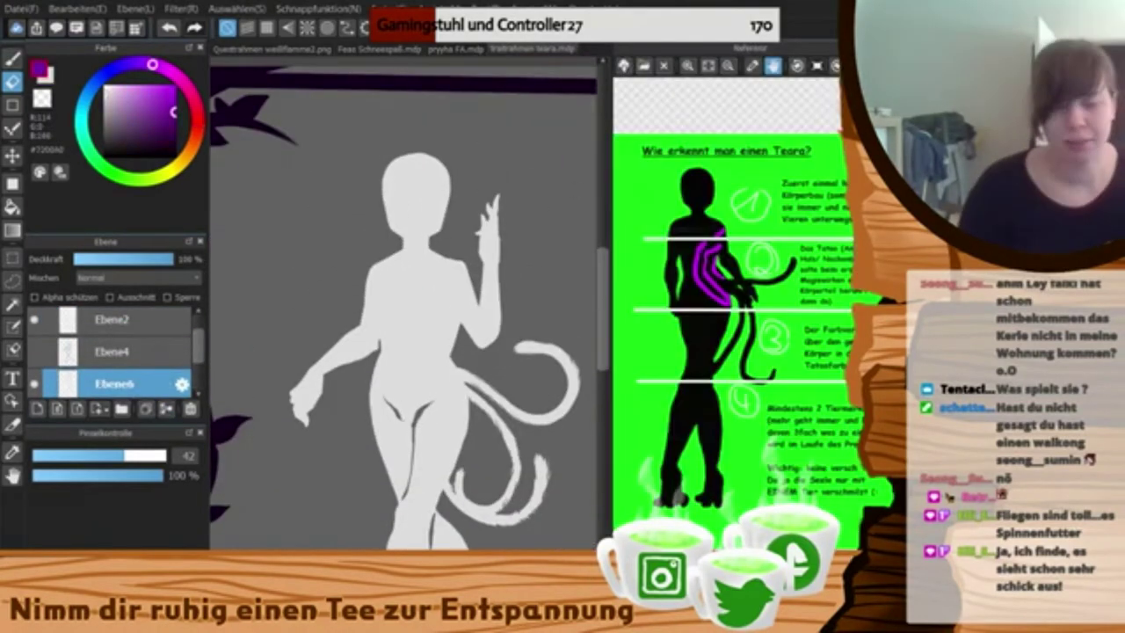
pyautogui.click(668, 66)
pyautogui.click(681, 605)
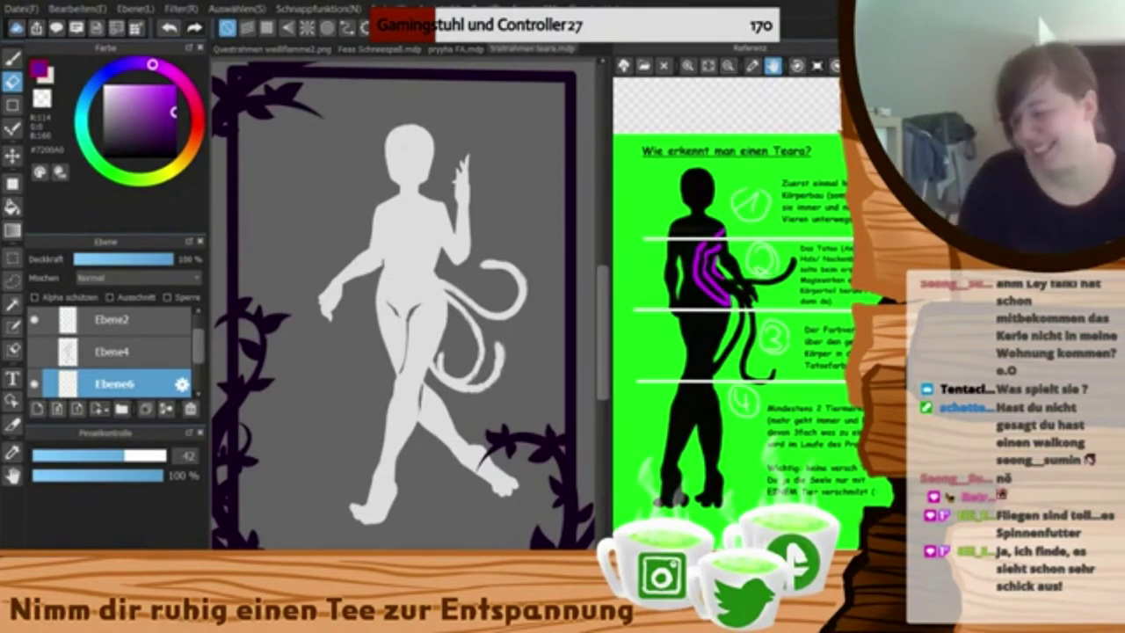
# - Paint the first purple leopard spots on the figure's thigh with the brush, using the leopard-print image as reference
pyautogui.press('b')
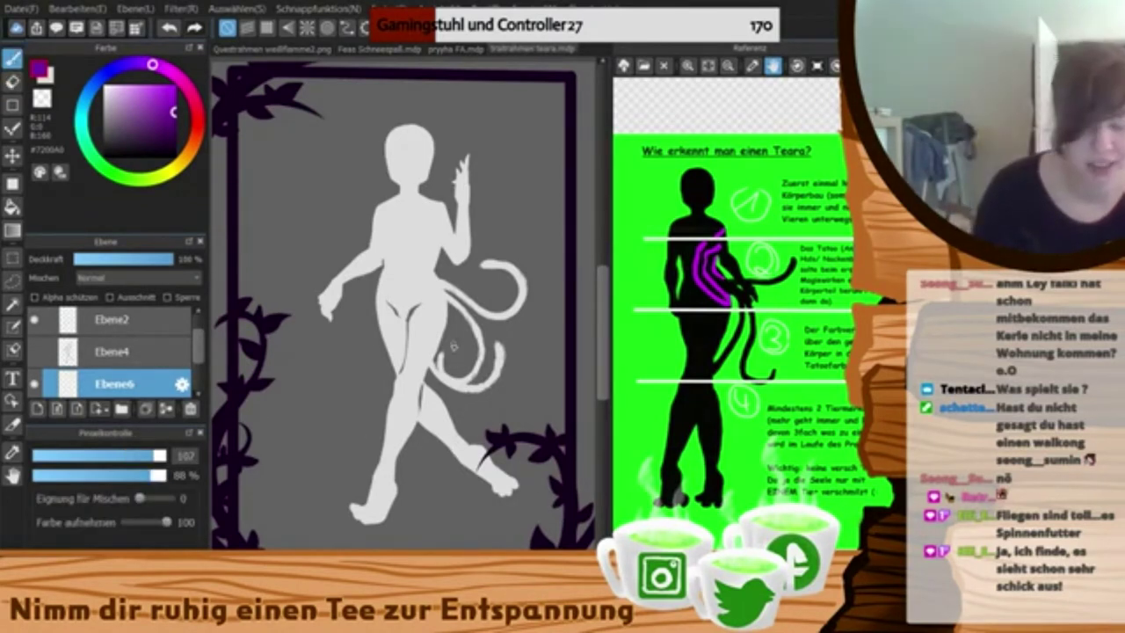
pyautogui.moveTo(410, 351); pyautogui.dragTo(423, 360)
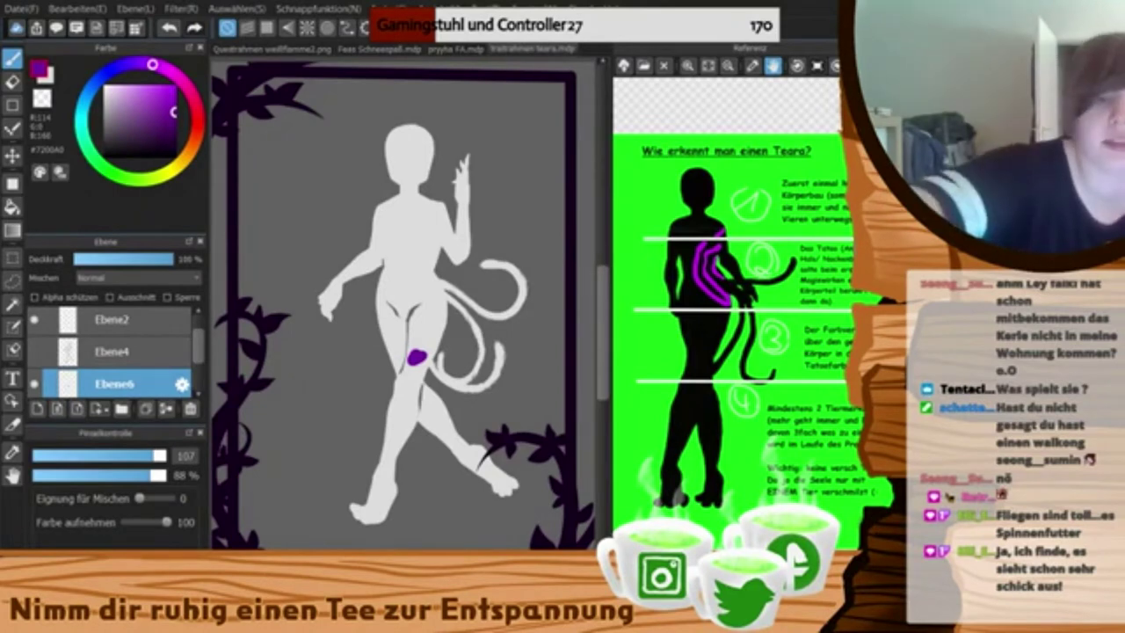
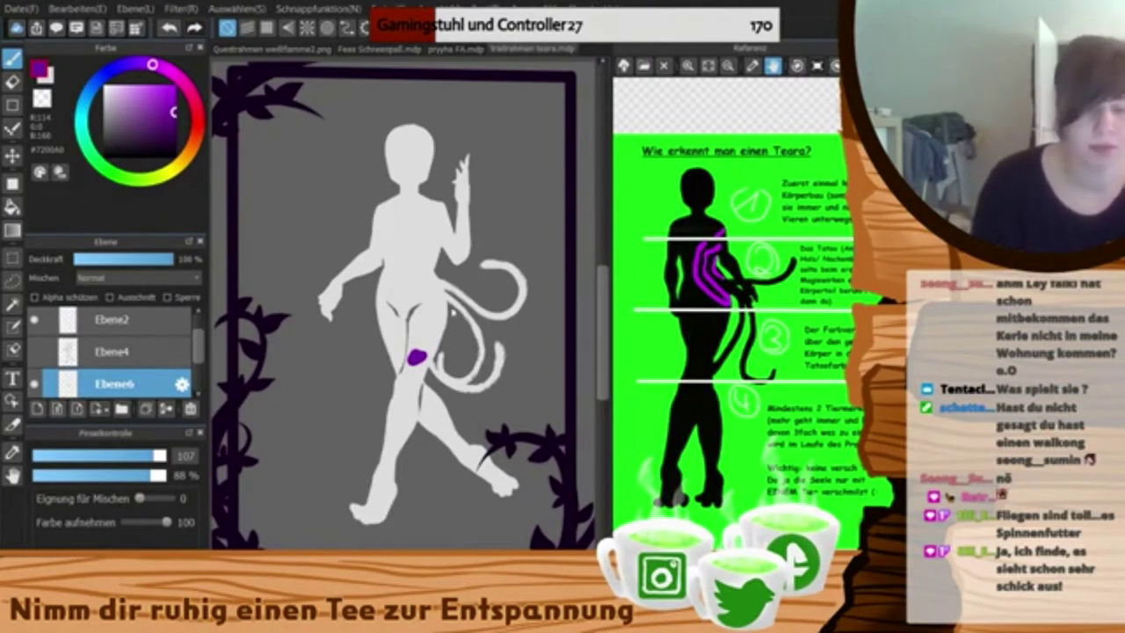
pyautogui.doubleClick(600, 182)
pyautogui.scroll(3, 450, 334)
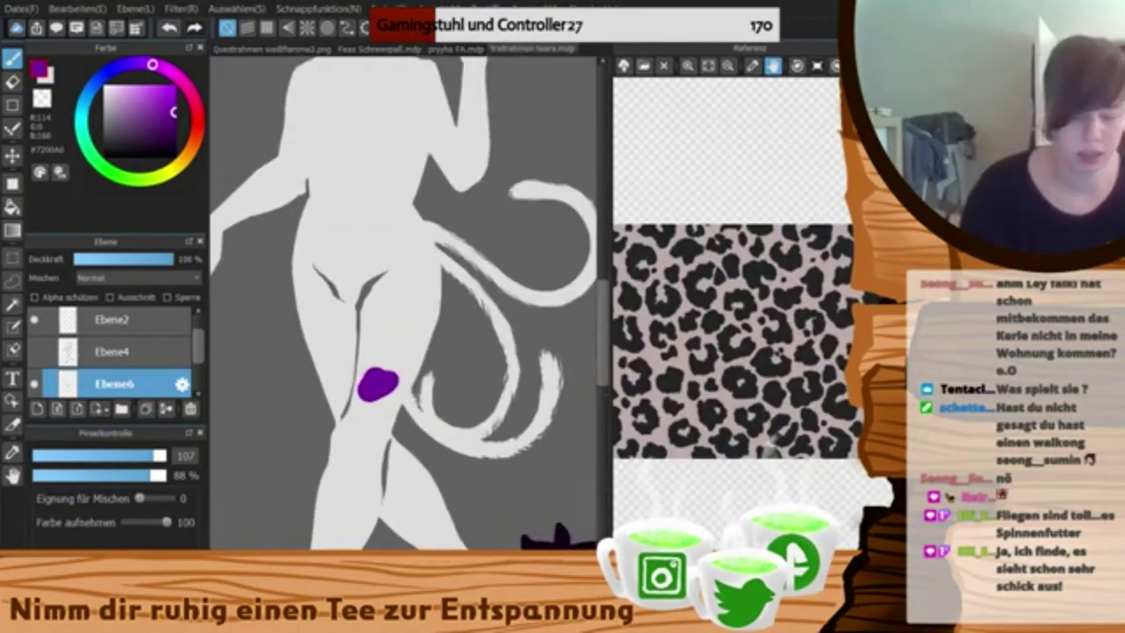
pyautogui.moveTo(393, 310); pyautogui.dragTo(376, 262)
pyautogui.moveTo(373, 289); pyautogui.dragTo(390, 293)
pyautogui.hotkey('ctrl', 'z')
pyautogui.press('[')
pyautogui.click(385, 279)
pyautogui.click(383, 309)
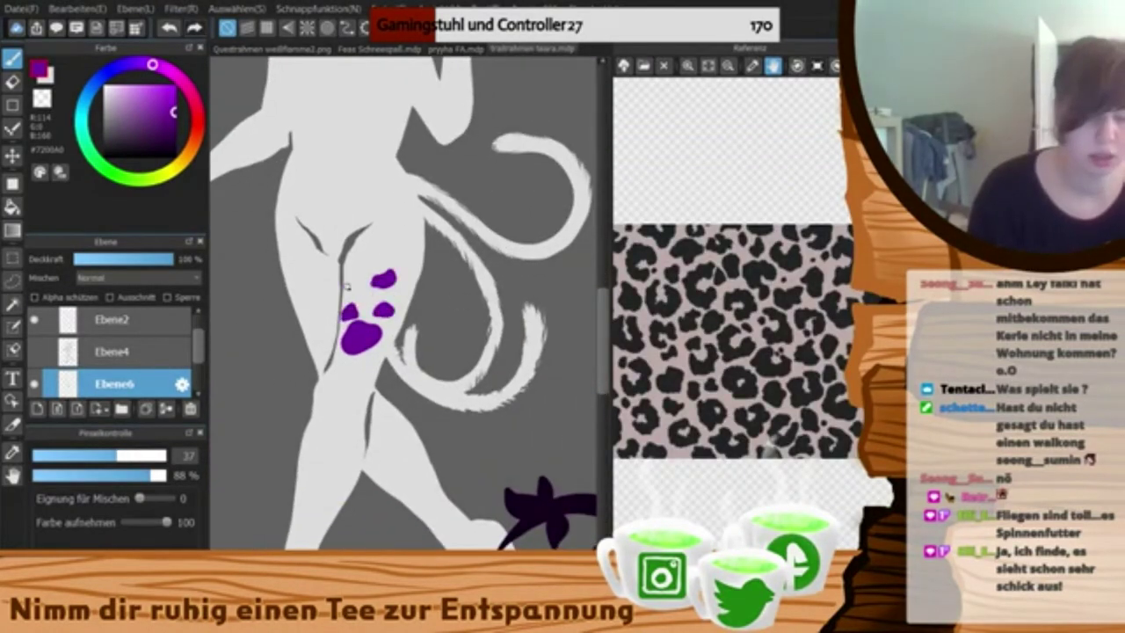
# - Add more purple spots across the same thigh, the knee and the upper shin
pyautogui.click(356, 284)
pyautogui.click(411, 258)
pyautogui.click(406, 292)
pyautogui.click(388, 349)
pyautogui.click(359, 378)
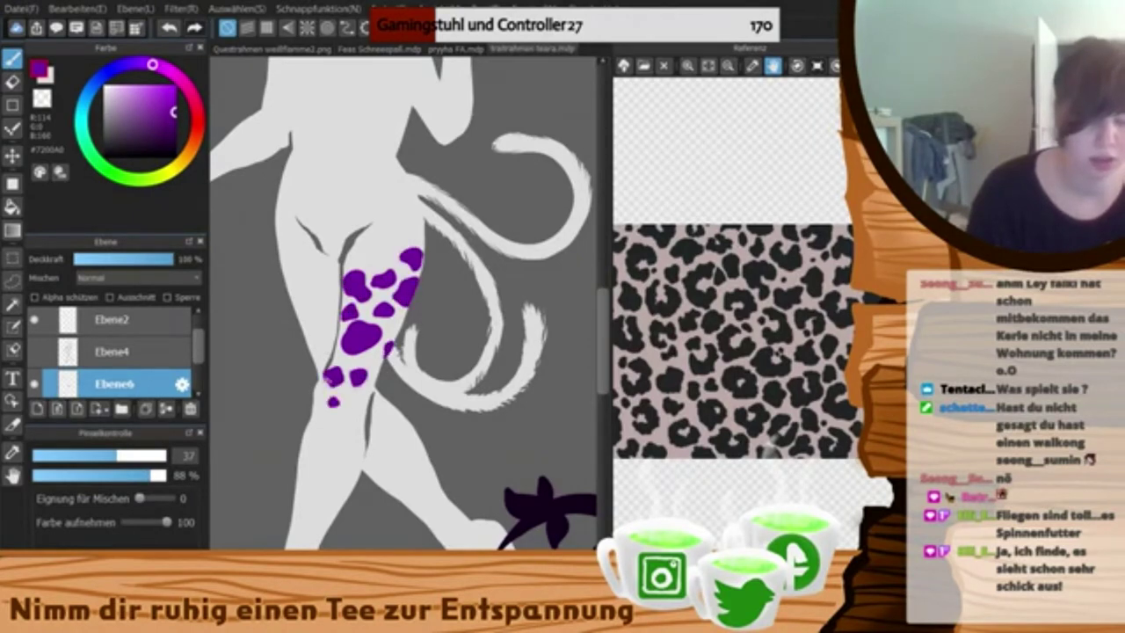
pyautogui.moveTo(330, 451); pyautogui.dragTo(318, 439)
pyautogui.moveTo(356, 406)
pyautogui.mouseDown()
pyautogui.moveTo(345, 442)
pyautogui.moveTo(357, 431)
pyautogui.moveTo(329, 461)
pyautogui.moveTo(337, 457)
pyautogui.mouseUp()
# - Hollow out the spots on the shin, the knee and the large thigh spot with the eraser to form leopard rosettes
pyautogui.press('e')
pyautogui.click(363, 410)
pyautogui.press('b')
pyautogui.press('e')
pyautogui.click(13, 62)
pyautogui.click(13, 80)
pyautogui.moveTo(355, 379)
pyautogui.mouseDown()
pyautogui.moveTo(365, 382)
pyautogui.moveTo(317, 385)
pyautogui.mouseUp()
pyautogui.click(13, 60)
pyautogui.click(13, 81)
pyautogui.moveTo(363, 336); pyautogui.dragTo(346, 348)
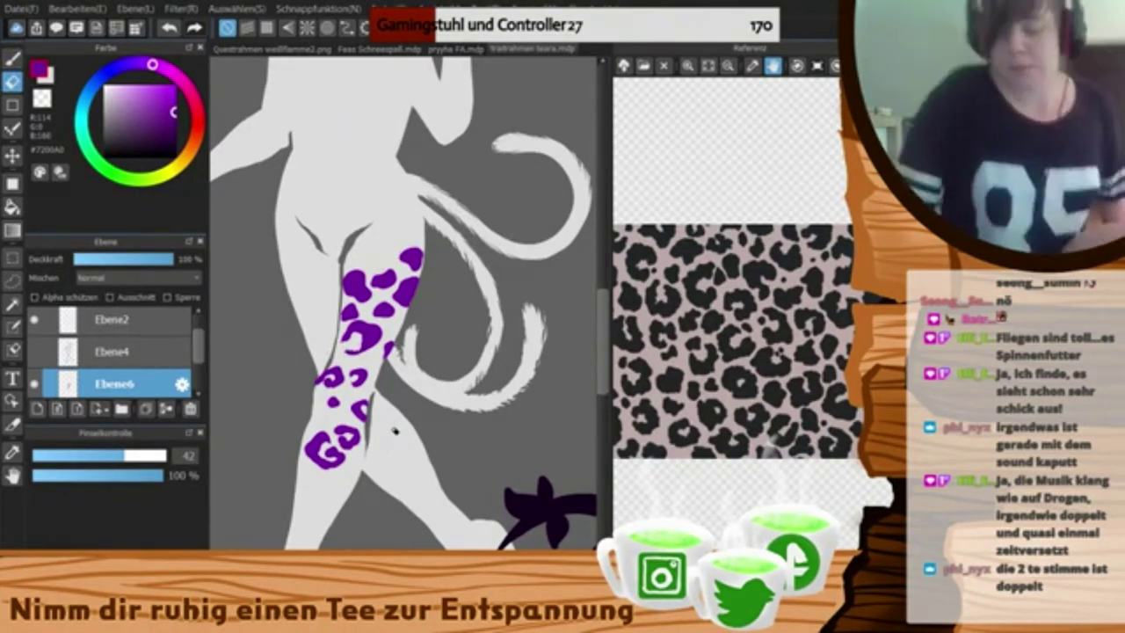
# - Touch up the leopard pattern and erase the centres of the remaining upper thigh spots
pyautogui.press('b')
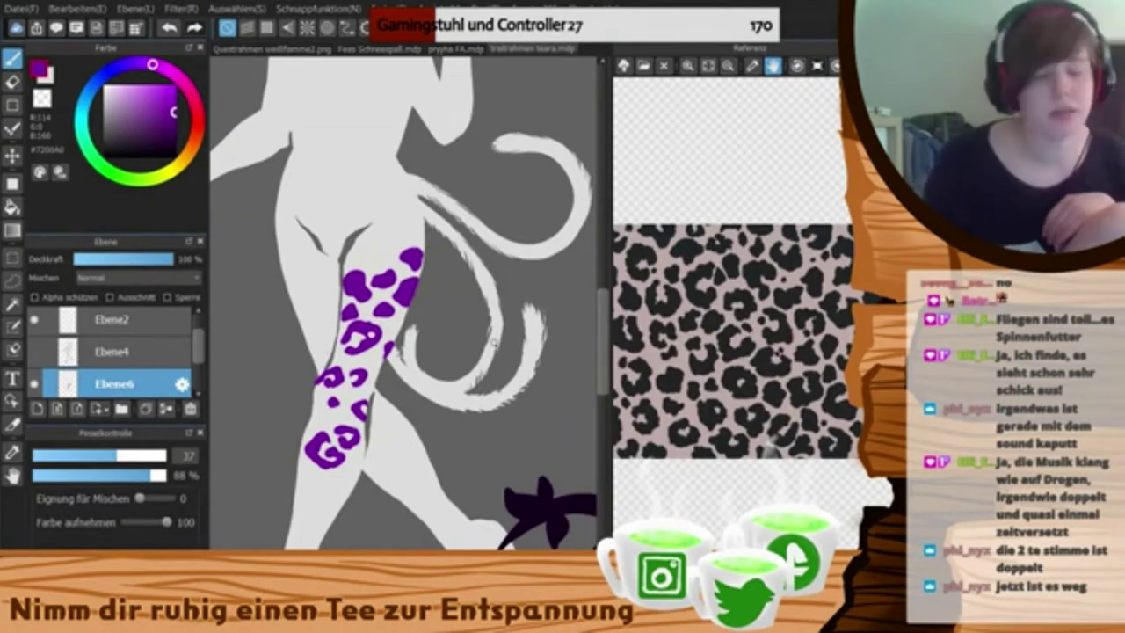
pyautogui.press('e')
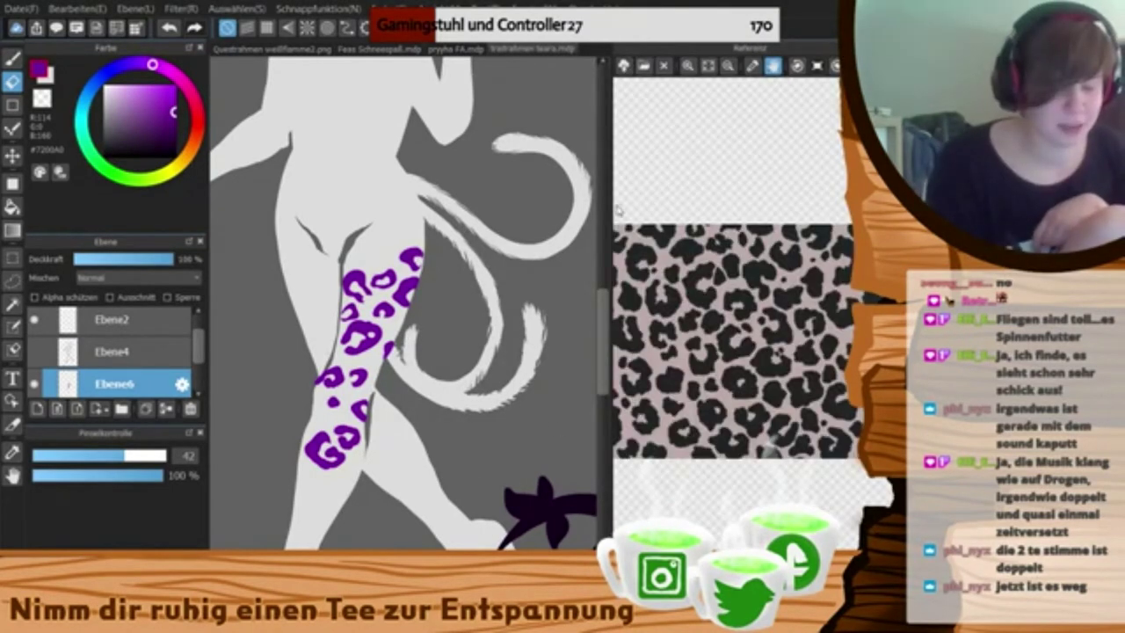
pyautogui.hotkey('ctrl', '0')
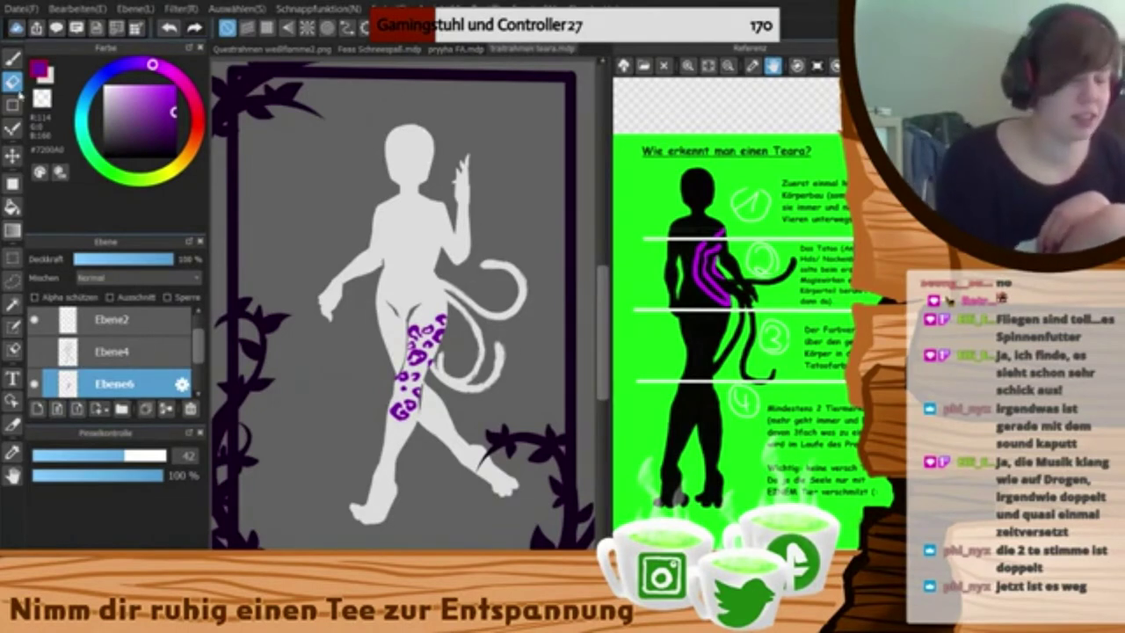
# - Set the drawing colour to teal #28979E and add a new layer directly below Ebene2 for the title text
pyautogui.click(81, 118)
pyautogui.click(158, 113)
pyautogui.click(13, 379)
pyautogui.scroll(1, 123, 339)
pyautogui.click(123, 323)
pyautogui.click(138, 348)
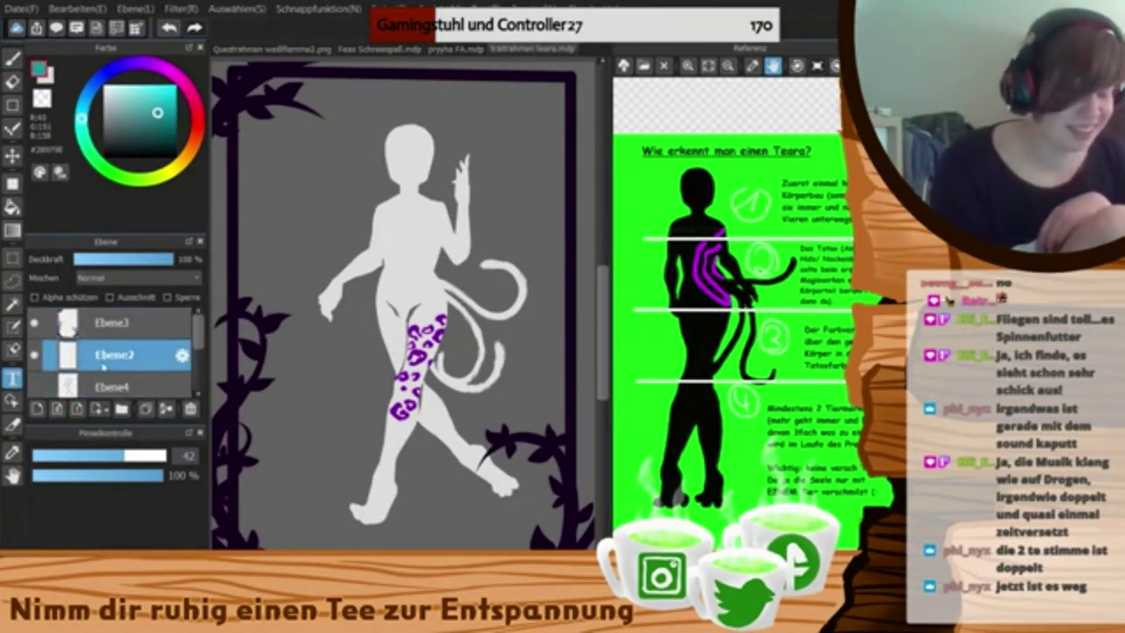
pyautogui.click(123, 385)
pyautogui.click(37, 409)
# - Add the two-line title "Wie erkenne ich einen Teara?" above the figure, bring its layer to the top and shift it towards the frame's corner
pyautogui.click(387, 91)
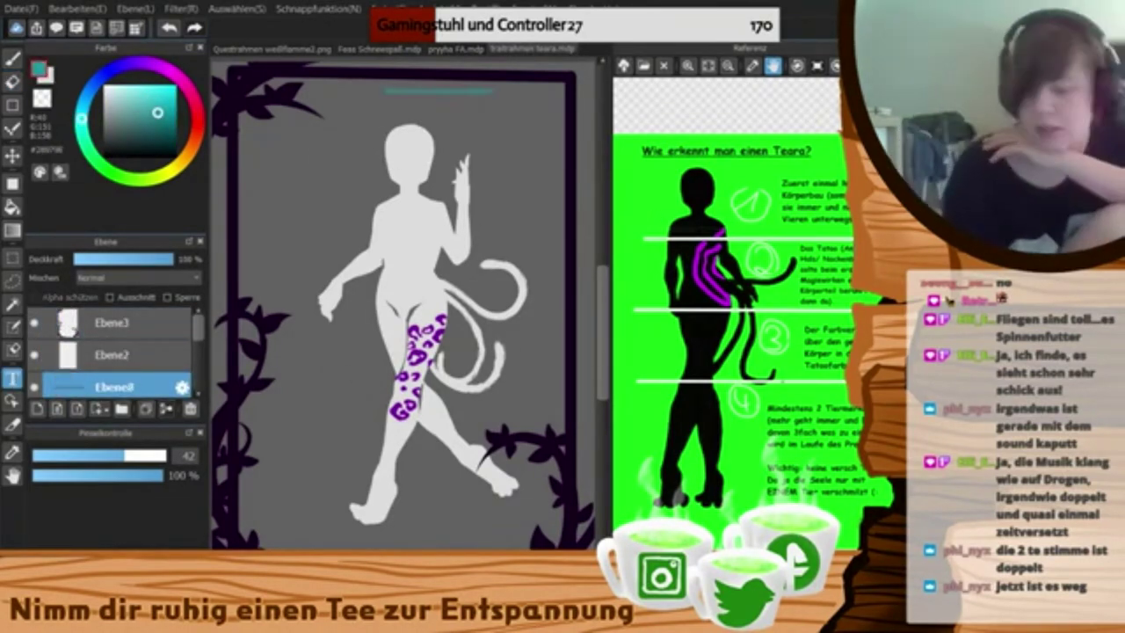
pyautogui.click(763, 339)
pyautogui.click(789, 335)
pyautogui.click(730, 317)
pyautogui.click(659, 312)
pyautogui.press('Return')
pyautogui.click(614, 276)
pyautogui.click(658, 286)
pyautogui.click(657, 286)
pyautogui.click(658, 287)
pyautogui.click(763, 387)
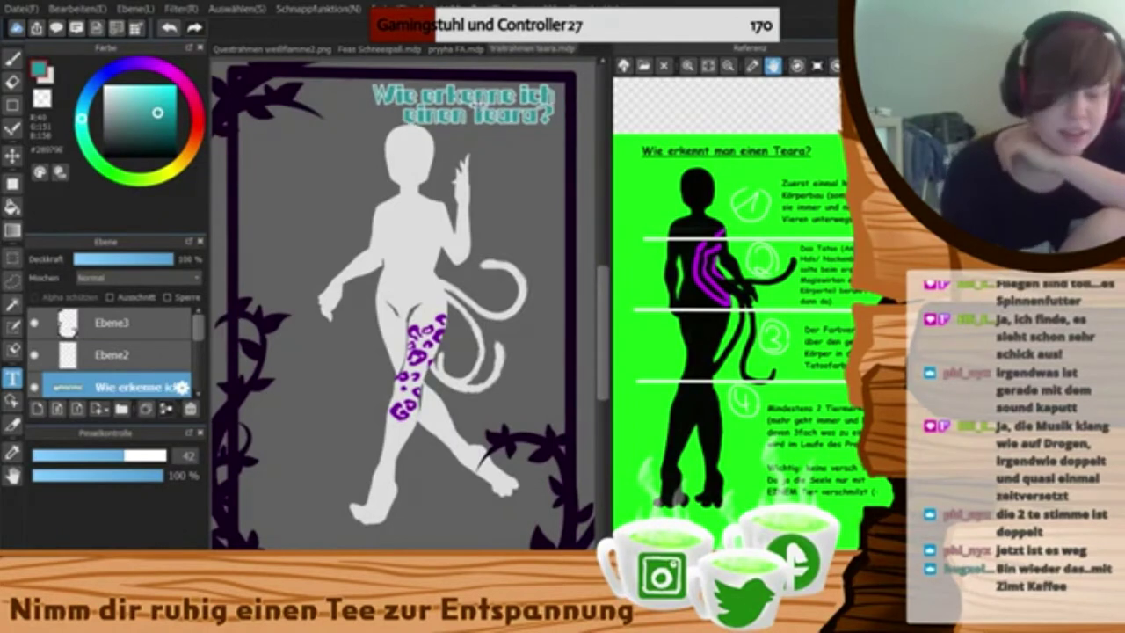
pyautogui.moveTo(114, 387); pyautogui.dragTo(114, 315)
pyautogui.moveTo(479, 109); pyautogui.dragTo(485, 99)
# - Add a new layer below the title and draw a light grey #DDDDDD rectangle outline around the text
pyautogui.click(111, 355)
pyautogui.click(37, 409)
pyautogui.click(51, 79)
pyautogui.click(12, 106)
pyautogui.hotkey('ctrl', 'z')
pyautogui.click(287, 28)
pyautogui.moveTo(366, 74); pyautogui.dragTo(587, 125)
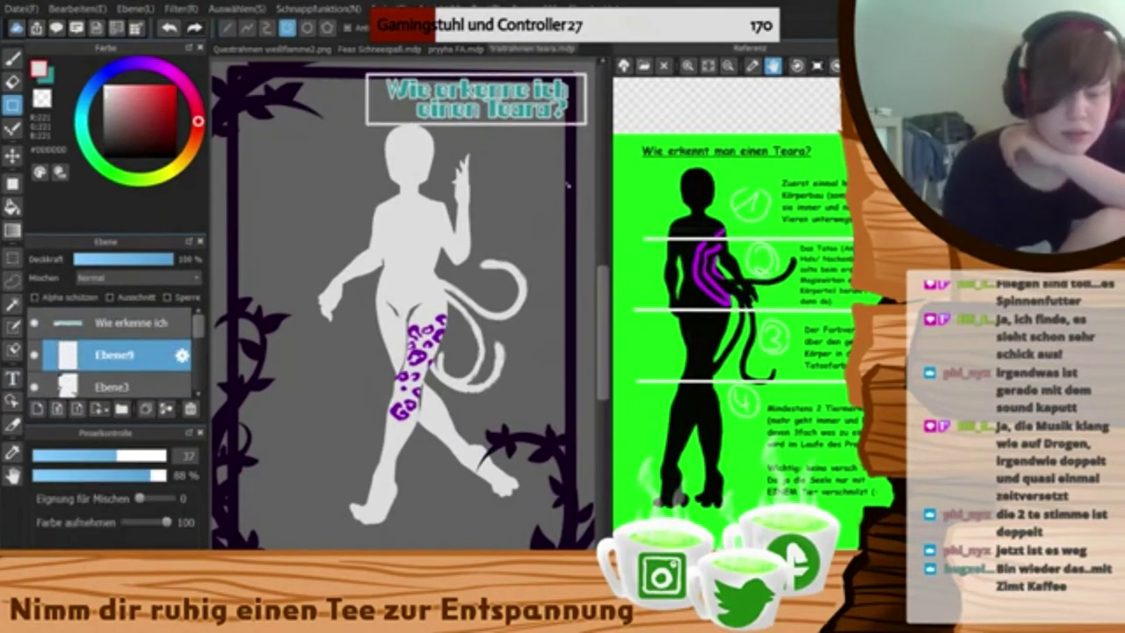
# - Draw a dark purple #16001E rectangle around the title and fill it into a solid box
pyautogui.click(12, 452)
pyautogui.click(569, 224)
pyautogui.click(12, 59)
pyautogui.click(13, 105)
pyautogui.moveTo(355, 69); pyautogui.dragTo(589, 128)
pyautogui.click(12, 207)
pyautogui.click(378, 101)
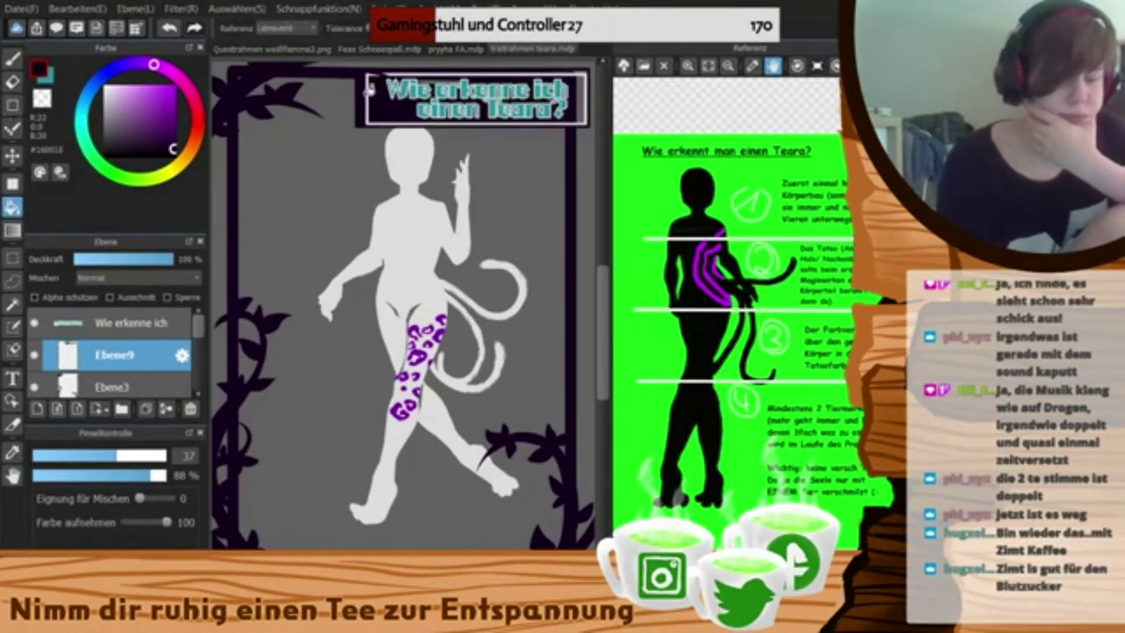
pyautogui.click(580, 75)
pyautogui.click(591, 81)
pyautogui.click(169, 27)
# - Try to clean up the title box's edges with the brush and a size 117 eraser on a rotated canvas
pyautogui.click(13, 59)
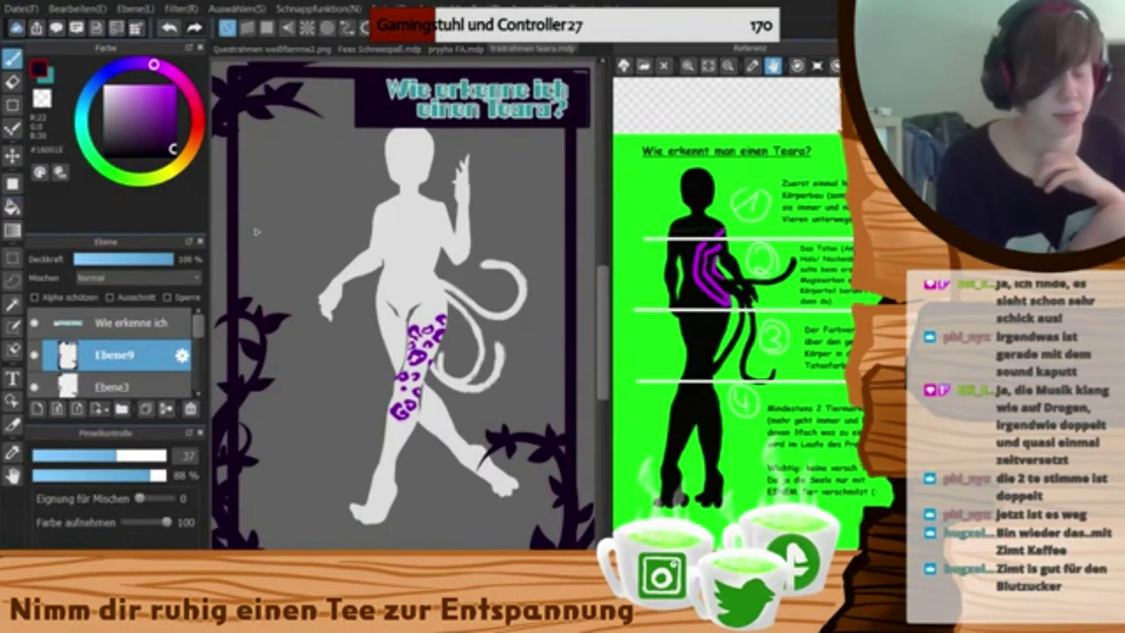
pyautogui.press('Left')
pyautogui.press('Left')
pyautogui.press('Left')
pyautogui.press('Left')
pyautogui.press('Left')
pyautogui.press('Left')
pyautogui.moveTo(258, 232); pyautogui.dragTo(375, 232)
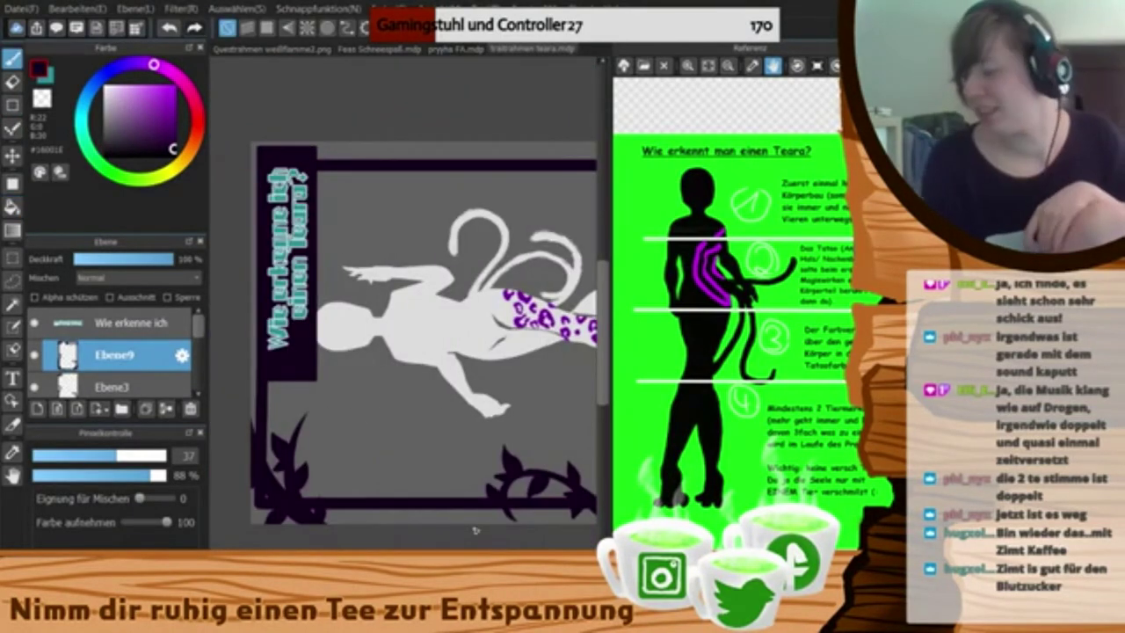
pyautogui.press('e')
pyautogui.hotkey('ctrl', 'Left')
pyautogui.hotkey('ctrl', 'Left')
pyautogui.click(161, 455)
pyautogui.moveTo(284, 317)
pyautogui.mouseDown()
pyautogui.moveTo(251, 373)
pyautogui.moveTo(283, 321)
pyautogui.mouseUp()
pyautogui.moveTo(459, 480); pyautogui.dragTo(475, 427)
pyautogui.click(753, 66)
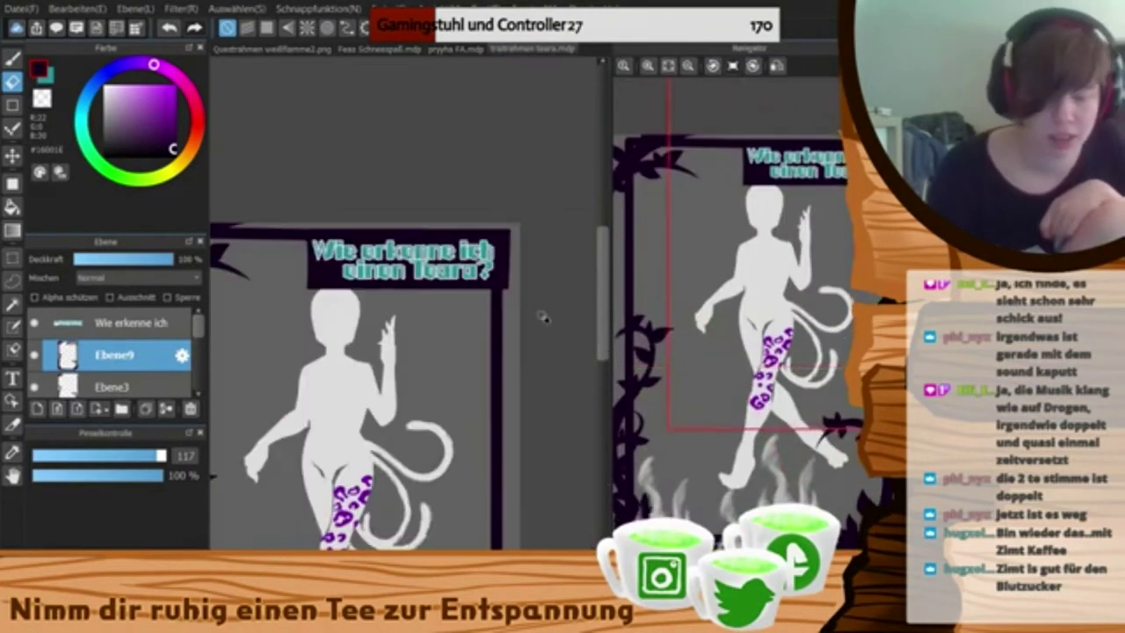
# - Undo the last edge corrections on the title box and retouch its side nearest the leaves with a size 112 eraser
pyautogui.click(12, 105)
pyautogui.hotkey('ctrl', 'z')
pyautogui.moveTo(308, 238)
pyautogui.mouseDown()
pyautogui.moveTo(313, 303)
pyautogui.moveTo(309, 269)
pyautogui.moveTo(306, 294)
pyautogui.mouseUp()
pyautogui.click(149, 455)
pyautogui.hotkey('ctrl', 'z')
pyautogui.click(12, 81)
pyautogui.click(309, 296)
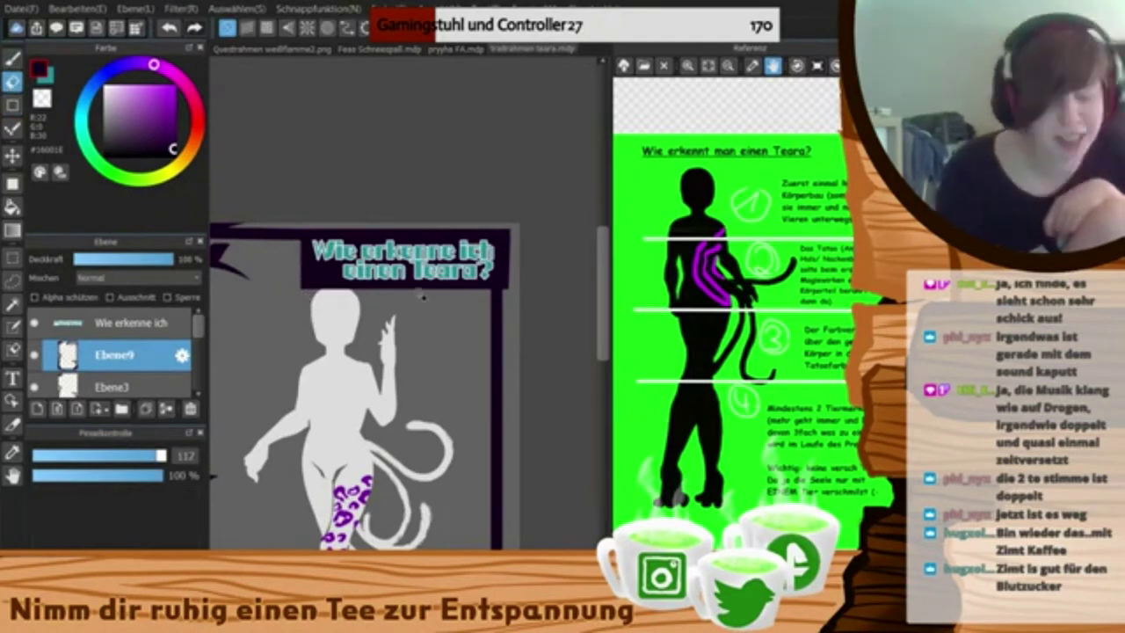
# - Try to straighten the title box's edge with a straight dark purple line, and return the canvas upright
pyautogui.click(12, 106)
pyautogui.press('Left')
pyautogui.press('Left')
pyautogui.press('Left')
pyautogui.press('Left')
pyautogui.moveTo(361, 194); pyautogui.dragTo(262, 365)
pyautogui.click(655, 619)
pyautogui.click(733, 66)
pyautogui.click(736, 306)
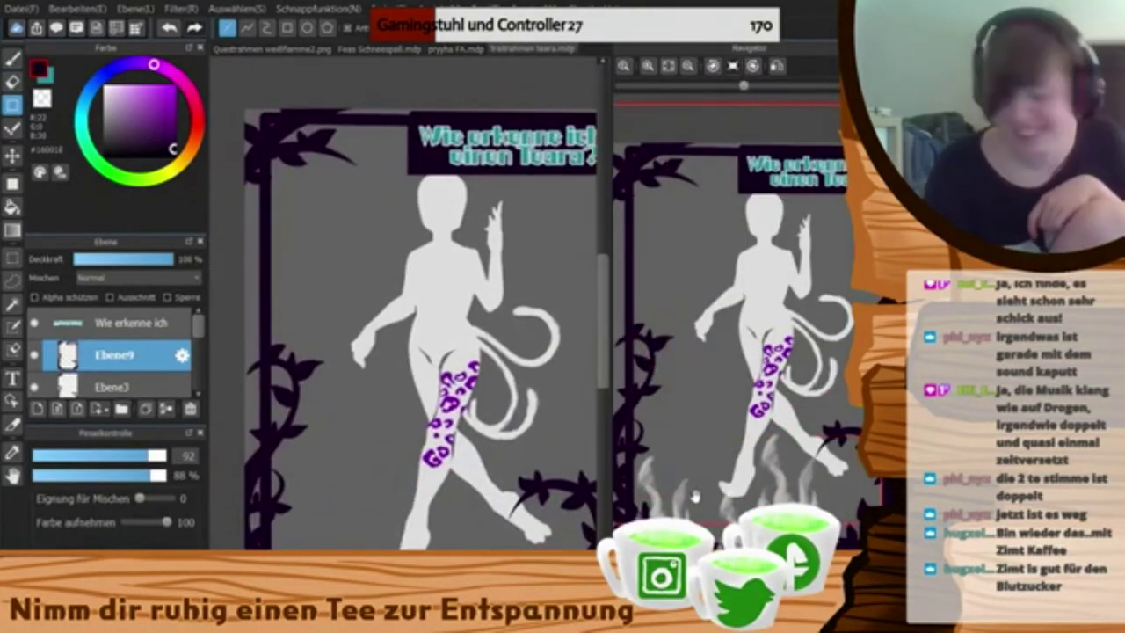
pyautogui.scroll(-1, 323, 203)
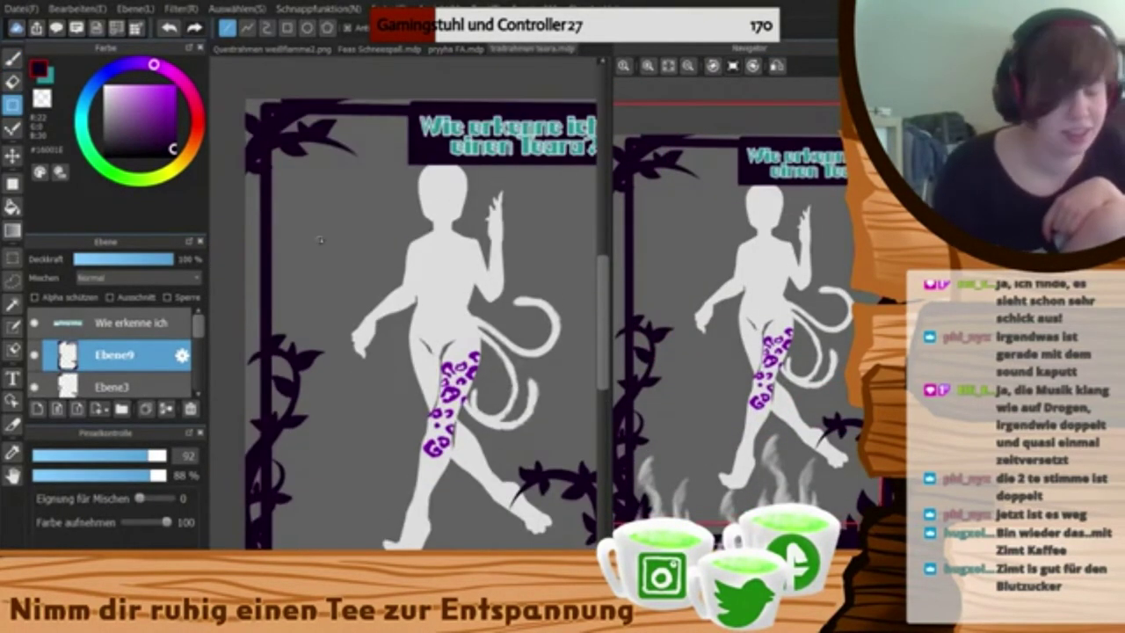
# - Undo the work on the dark box behind the title
pyautogui.hotkey('ctrl', 'z')
pyautogui.hotkey('ctrl', 'z')
pyautogui.hotkey('ctrl', 'z')
# - Add a new layer below the title, draw a dark purple #16001E rectangle around the text and fill it
pyautogui.click(37, 409)
pyautogui.press('Left')
pyautogui.press('Left')
pyautogui.press('Left')
pyautogui.press('Left')
pyautogui.scroll(3, 428, 418)
pyautogui.click(287, 28)
pyautogui.press('Up')
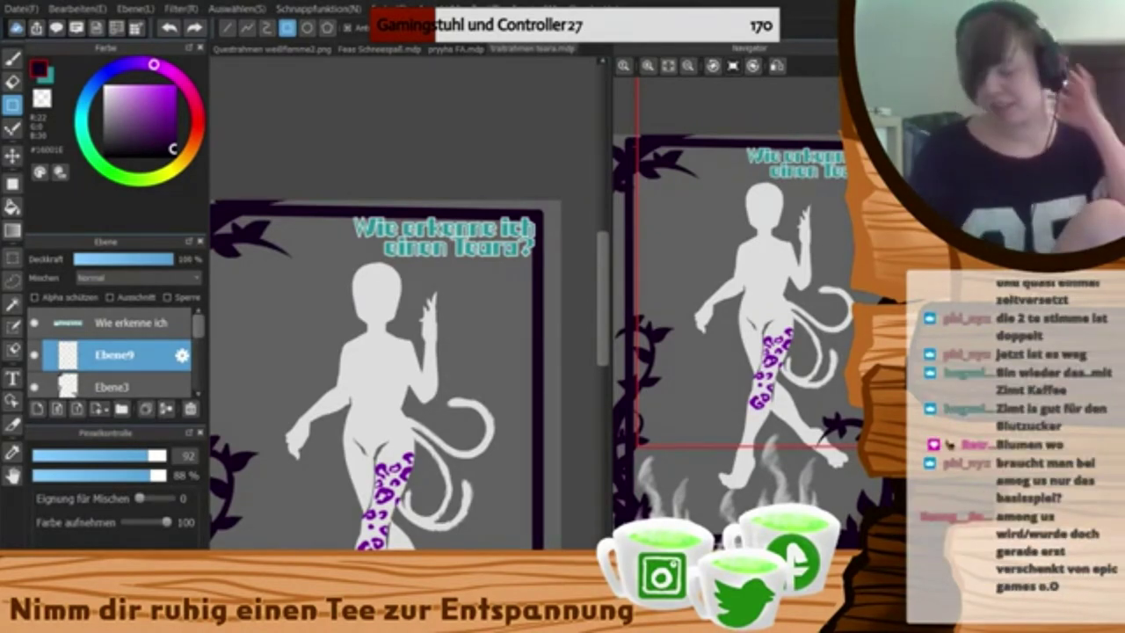
pyautogui.moveTo(353, 205); pyautogui.dragTo(543, 265)
pyautogui.click(13, 206)
pyautogui.click(374, 250)
# - Paint over the light gap along the title box's upper edge with the dark purple brush
pyautogui.click(12, 82)
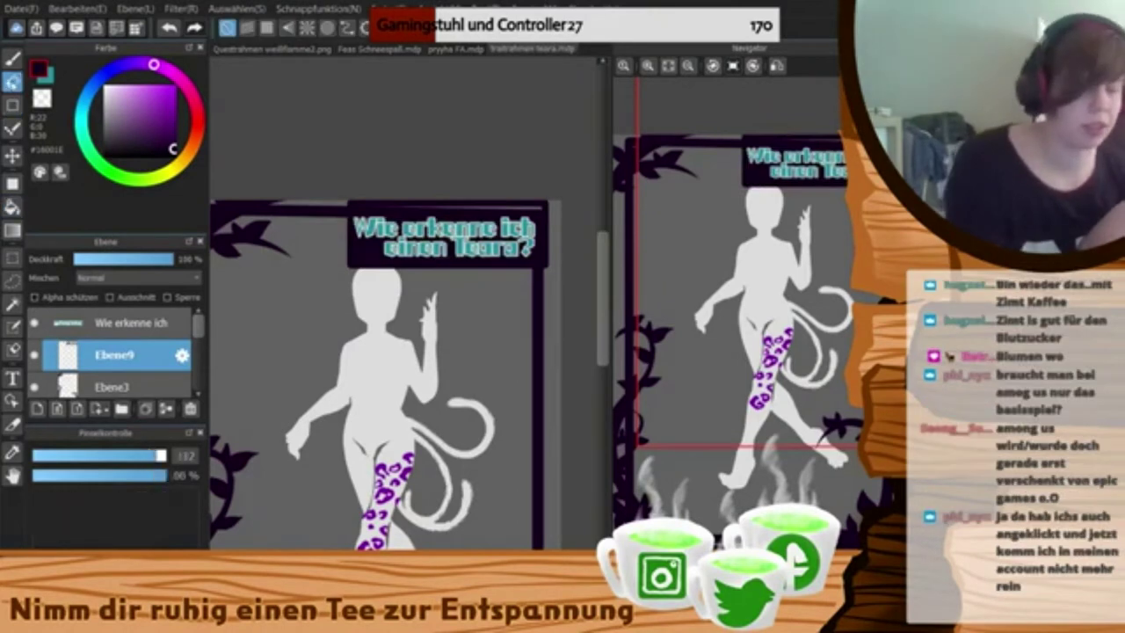
pyautogui.click(12, 59)
pyautogui.moveTo(396, 211); pyautogui.dragTo(482, 208)
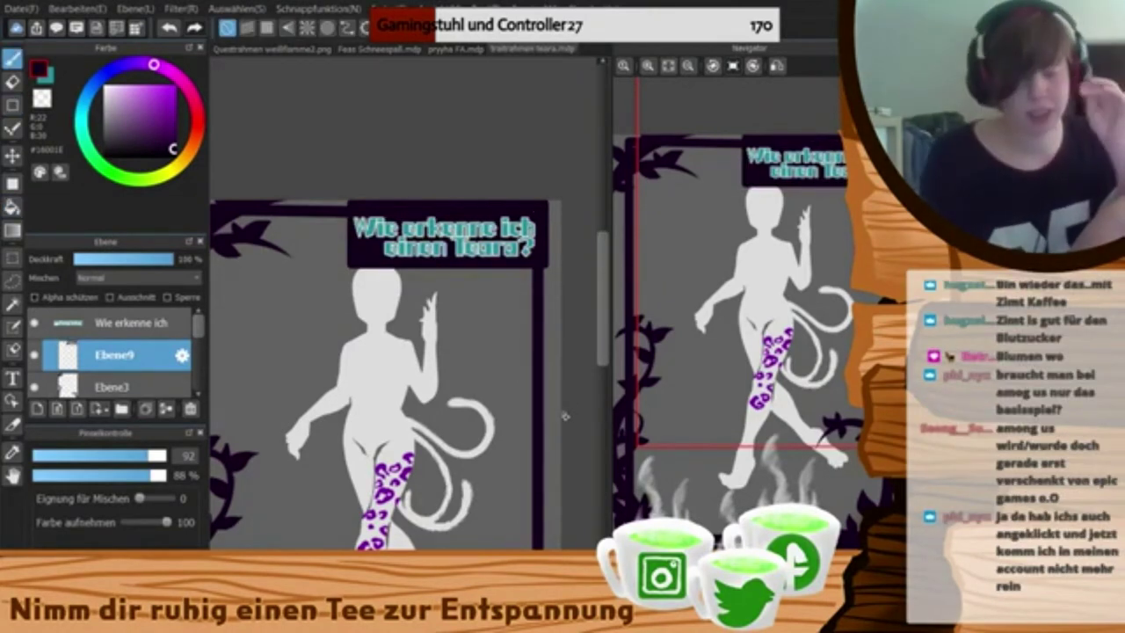
# - Tidy the title box's outer edge with the eraser and a straight line on a rotated canvas, and restore the upright view
pyautogui.press('Left')
pyautogui.press('Left')
pyautogui.press('Left')
pyautogui.press('Left')
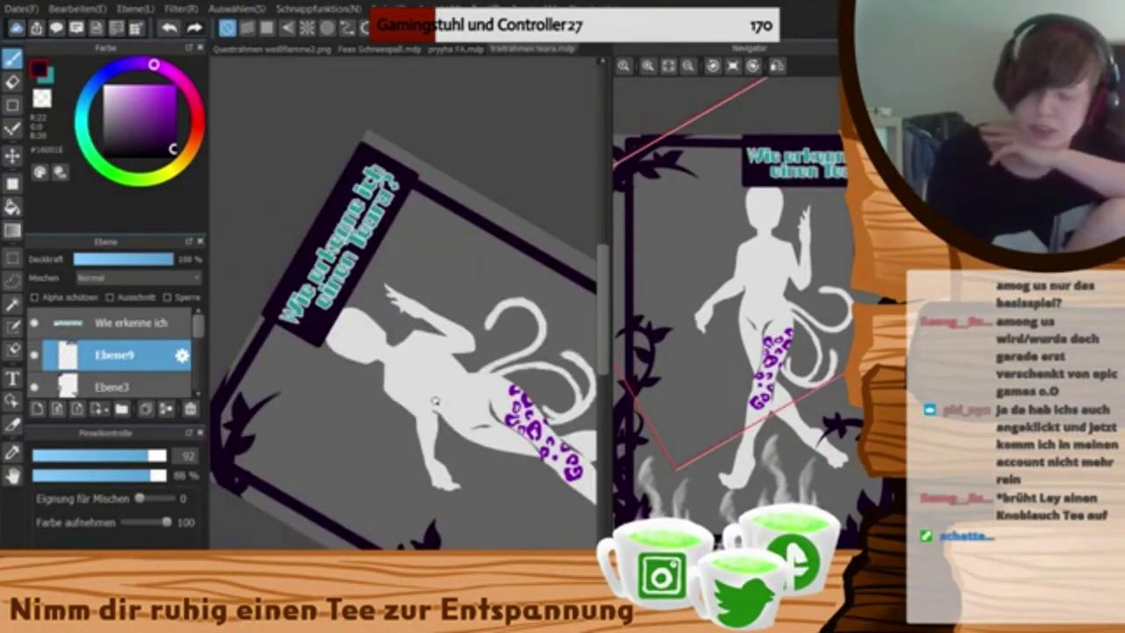
pyautogui.press('e')
pyautogui.moveTo(317, 218)
pyautogui.mouseDown()
pyautogui.moveTo(305, 243)
pyautogui.moveTo(357, 157)
pyautogui.mouseUp()
pyautogui.click(12, 106)
pyautogui.click(227, 28)
pyautogui.moveTo(271, 310); pyautogui.dragTo(366, 146)
pyautogui.click(733, 66)
pyautogui.click(738, 279)
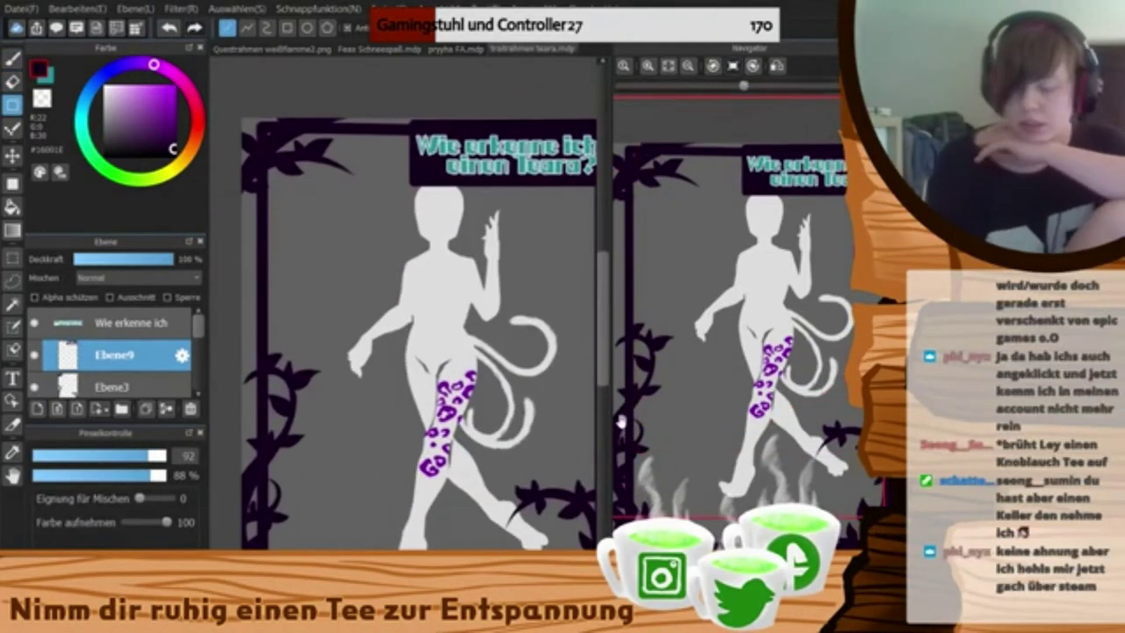
# - Draw a nearly square dark purple box beside the figure's head and shoulders and fill it solid
pyautogui.click(646, 620)
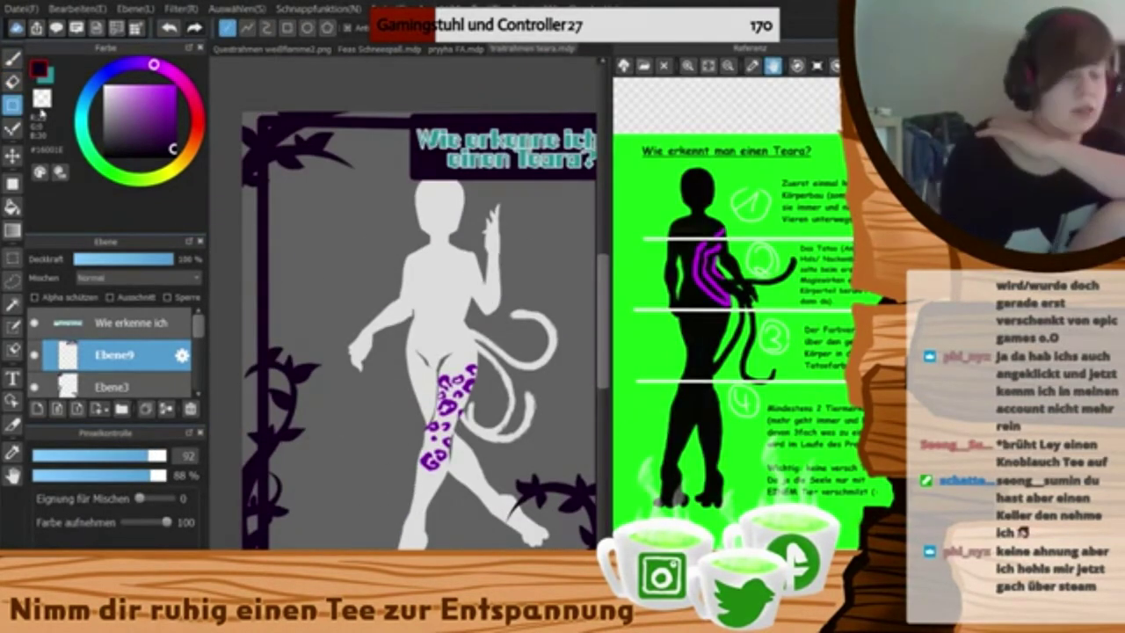
pyautogui.click(287, 28)
pyautogui.moveTo(285, 185)
pyautogui.mouseDown()
pyautogui.moveTo(386, 301)
pyautogui.moveTo(370, 308)
pyautogui.moveTo(316, 216)
pyautogui.mouseUp()
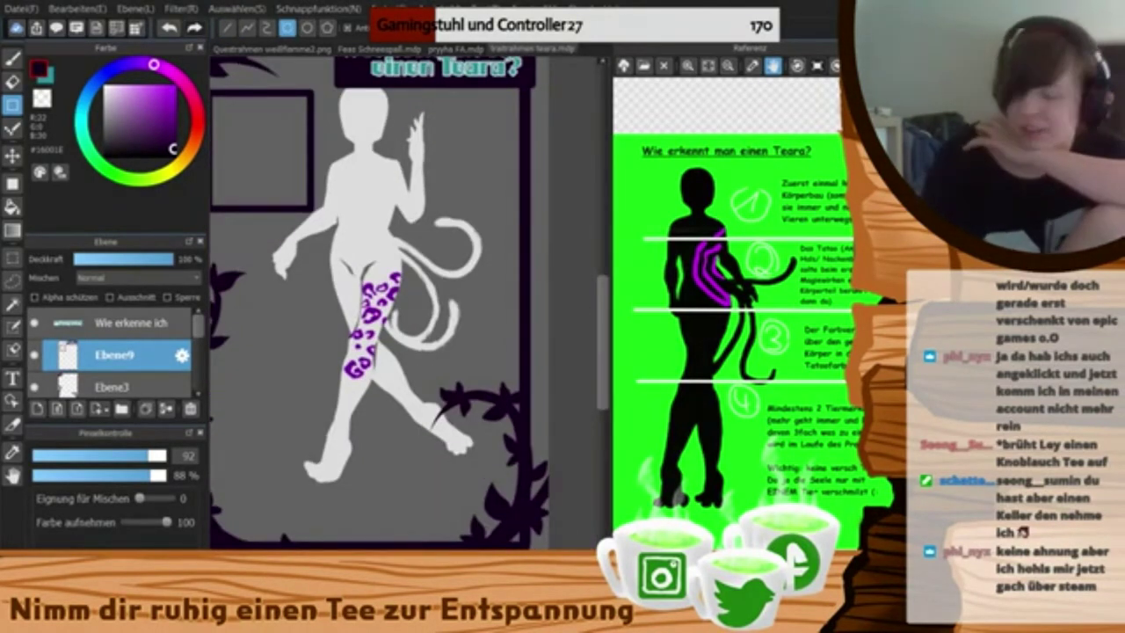
pyautogui.moveTo(264, 151); pyautogui.dragTo(318, 235)
pyautogui.press('g')
pyautogui.click(316, 235)
# - Draw a smaller dark purple rectangle between the left vine and the leopard-patterned leg
pyautogui.press('u')
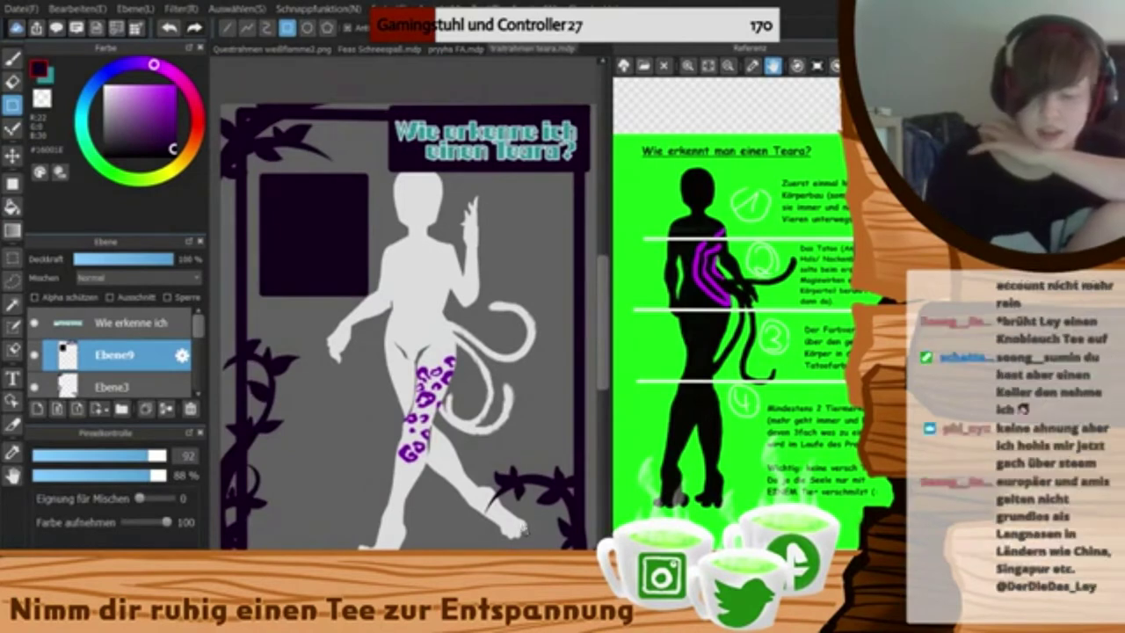
pyautogui.scroll(-2, 605, 364)
pyautogui.hscroll(1, 606, 365)
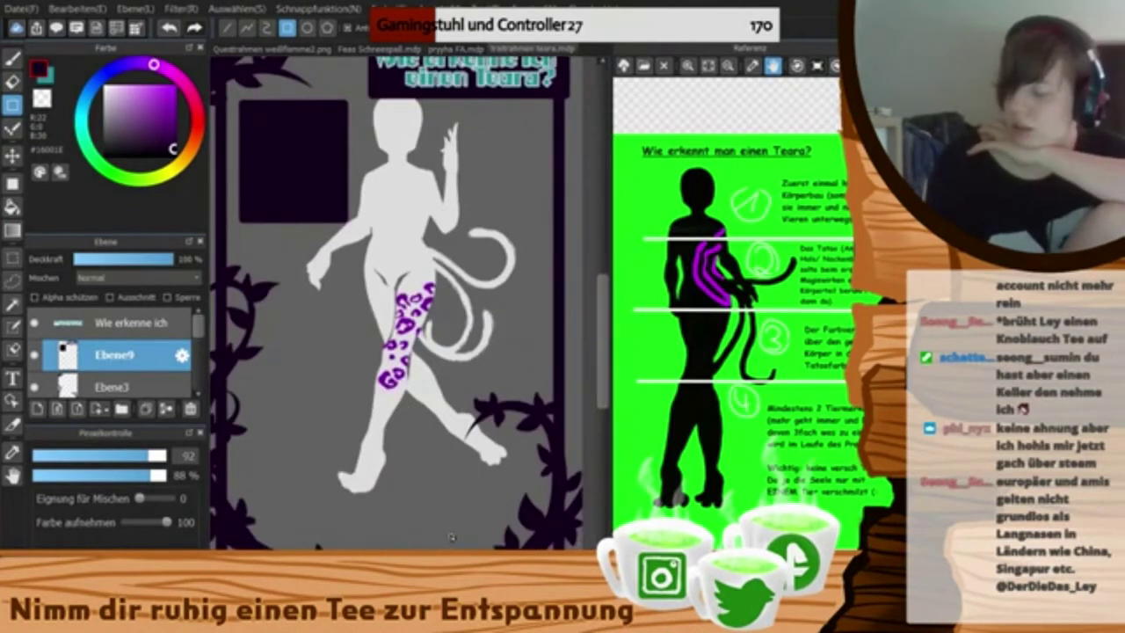
pyautogui.moveTo(350, 379); pyautogui.dragTo(351, 380)
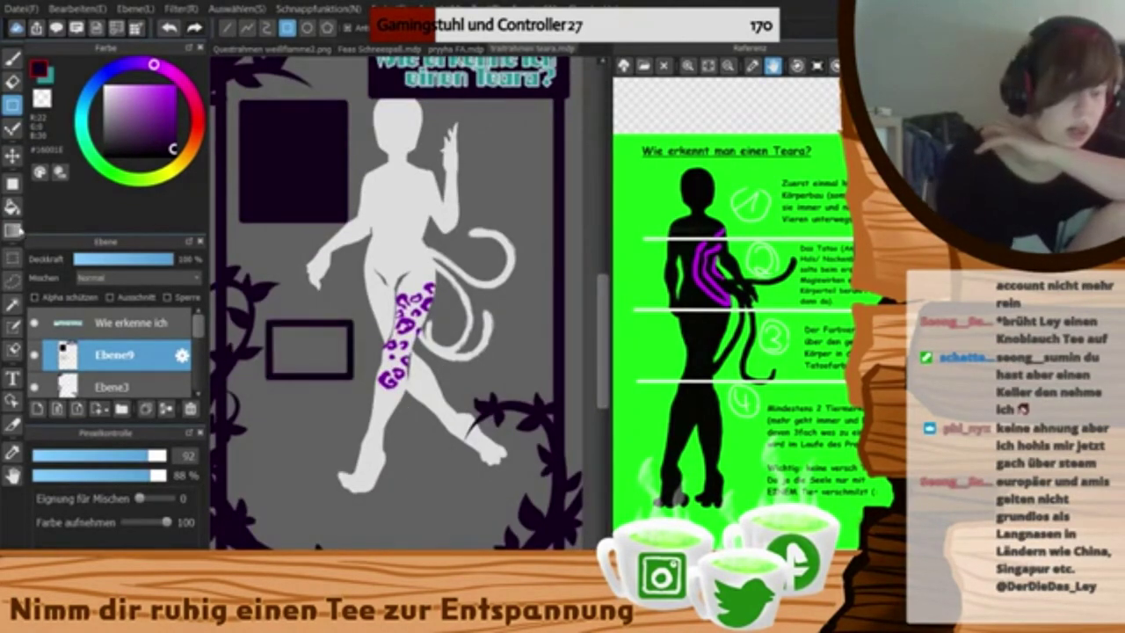
pyautogui.moveTo(269, 492); pyautogui.dragTo(500, 536)
pyautogui.hotkey('ctrl', 'z')
pyautogui.hotkey('ctrl', 'z')
pyautogui.scroll(-5, 123, 355)
pyautogui.click(37, 408)
pyautogui.moveTo(266, 490); pyautogui.dragTo(502, 532)
pyautogui.moveTo(130, 381); pyautogui.dragTo(133, 341)
pyautogui.hotkey('ctrl', 'z')
pyautogui.hotkey('ctrl', 'z')
# - Draw a wide dark purple box below the figure's feet and fill it solid
pyautogui.moveTo(199, 372); pyautogui.dragTo(200, 331)
pyautogui.moveTo(260, 498); pyautogui.dragTo(503, 536)
pyautogui.click(13, 208)
pyautogui.click(378, 517)
# - Sample the bright purple of the leg's leopard pattern as the secondary colour
pyautogui.press('x')
pyautogui.click(14, 452)
pyautogui.click(404, 327)
pyautogui.press('x')
pyautogui.click(12, 230)
pyautogui.moveTo(278, 331)
pyautogui.mouseDown()
pyautogui.moveTo(349, 366)
pyautogui.moveTo(372, 412)
pyautogui.moveTo(369, 376)
pyautogui.moveTo(385, 435)
pyautogui.mouseUp()
pyautogui.hotkey('ctrl', 'z')
# - Select the area of the small box beside the leg, including its outline, with the selection pen
pyautogui.click(12, 257)
pyautogui.click(13, 327)
pyautogui.moveTo(374, 392); pyautogui.dragTo(373, 470)
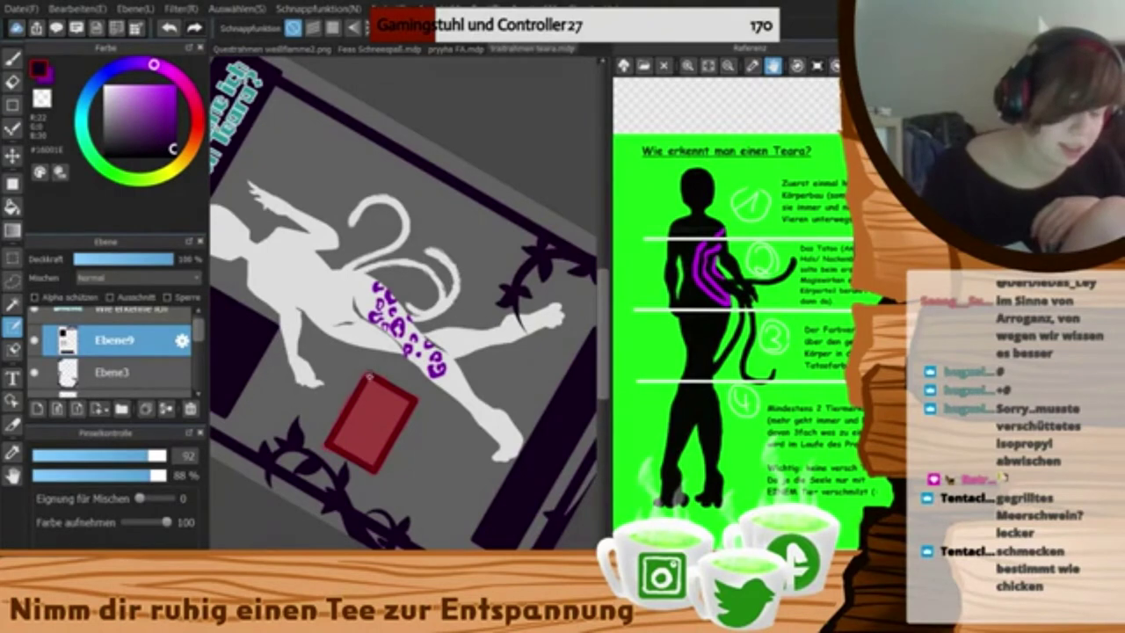
pyautogui.click(12, 350)
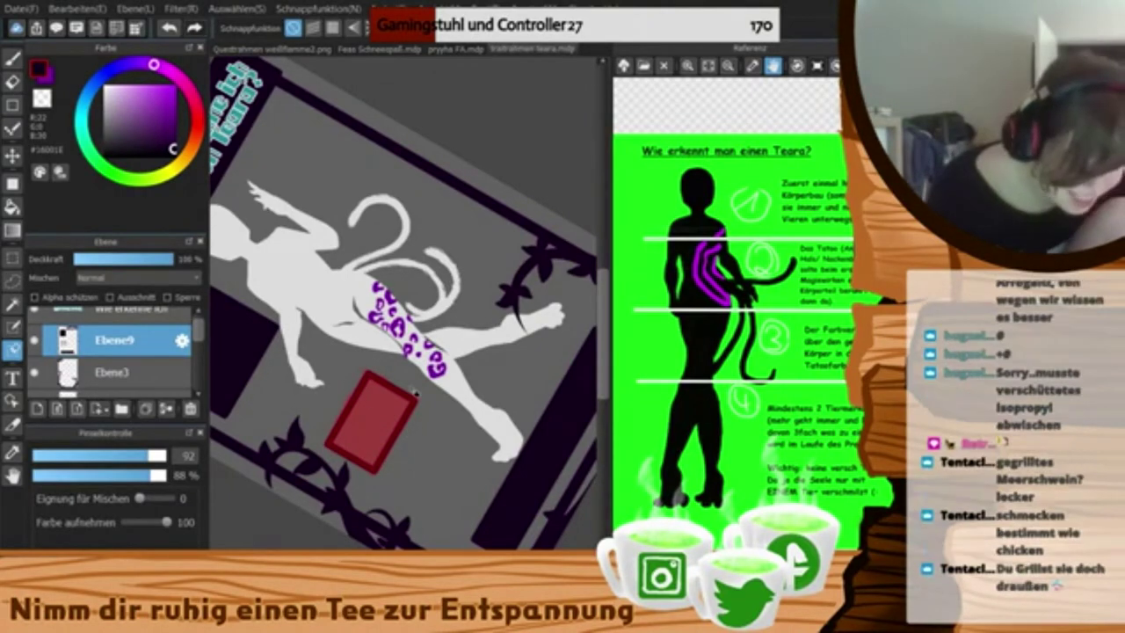
pyautogui.press('b')
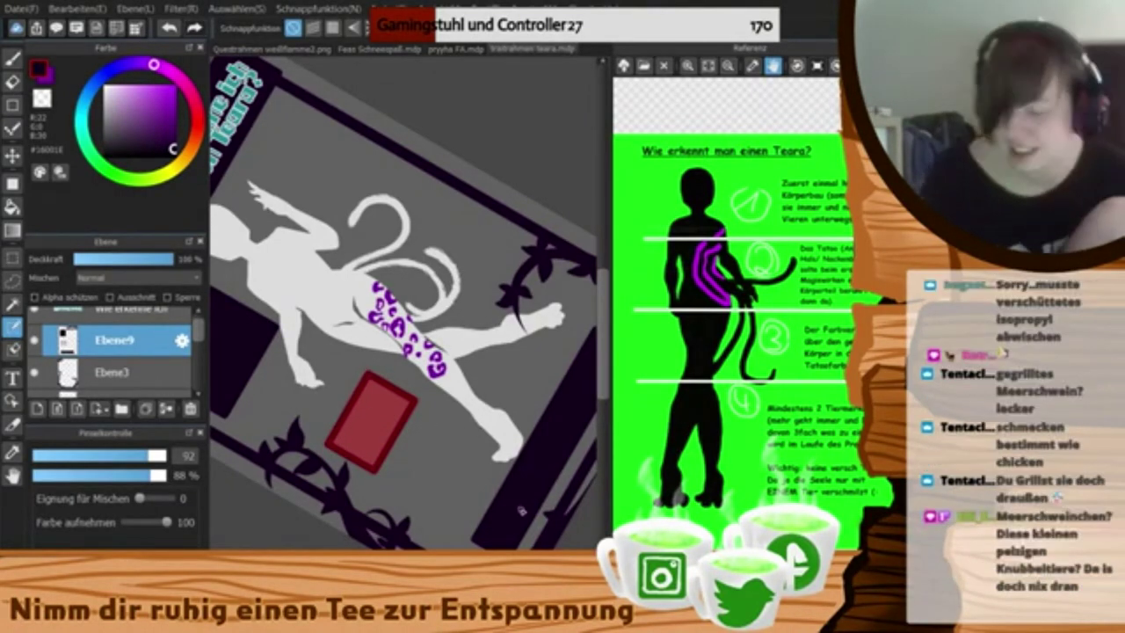
# - Fill the selected box with a vertical gradient from dark purple down to bright purple and deselect it
pyautogui.click(12, 58)
pyautogui.click(12, 230)
pyautogui.moveTo(339, 457); pyautogui.dragTo(409, 382)
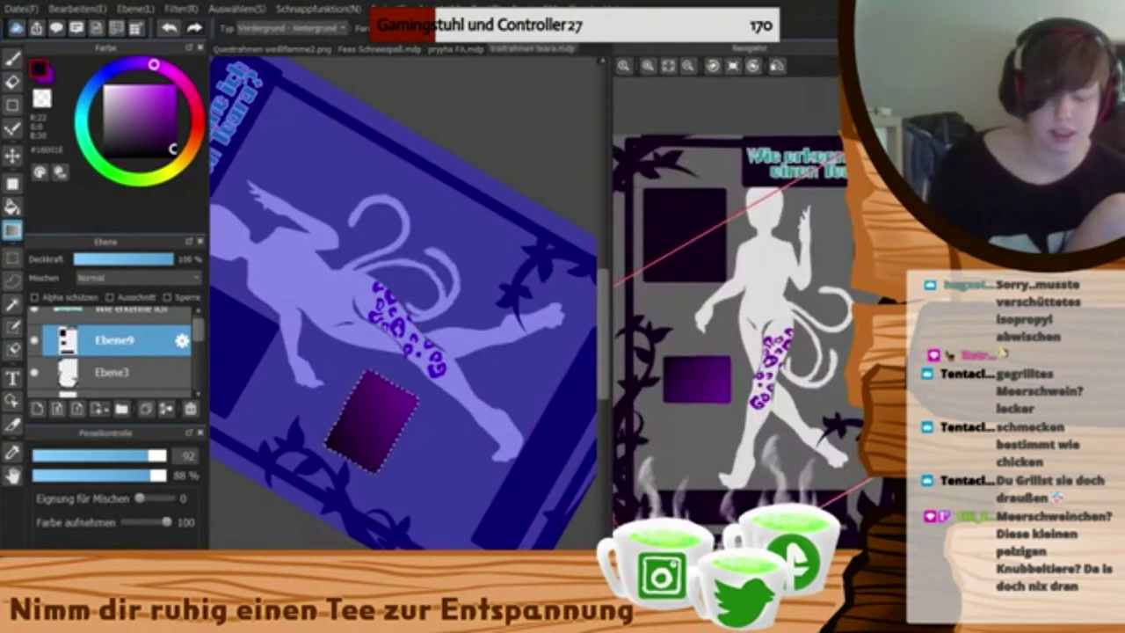
pyautogui.moveTo(335, 396); pyautogui.dragTo(406, 447)
pyautogui.press('Up')
pyautogui.hotkey('ctrl', 'd')
# - Trim the gradient box's upper and lower edges straight with the eraser on a rotated canvas and restore the upright view
pyautogui.press('e')
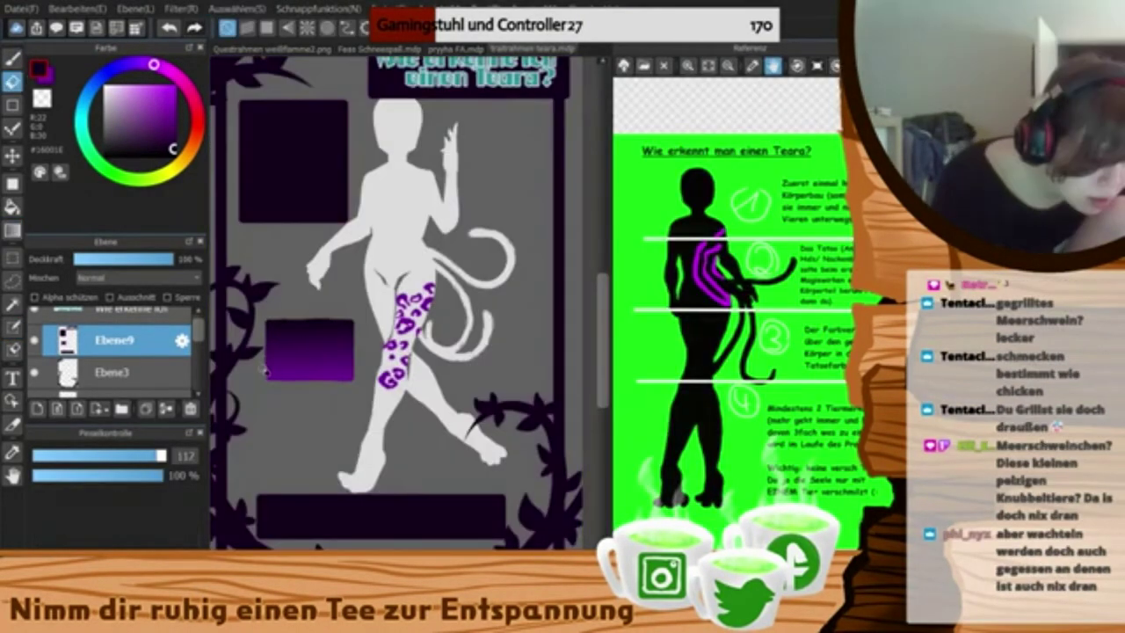
pyautogui.press('Left')
pyautogui.press('Left')
pyautogui.hotkey('ctrl', 'z')
pyautogui.moveTo(424, 408); pyautogui.dragTo(390, 468)
pyautogui.hotkey('ctrl', 'z')
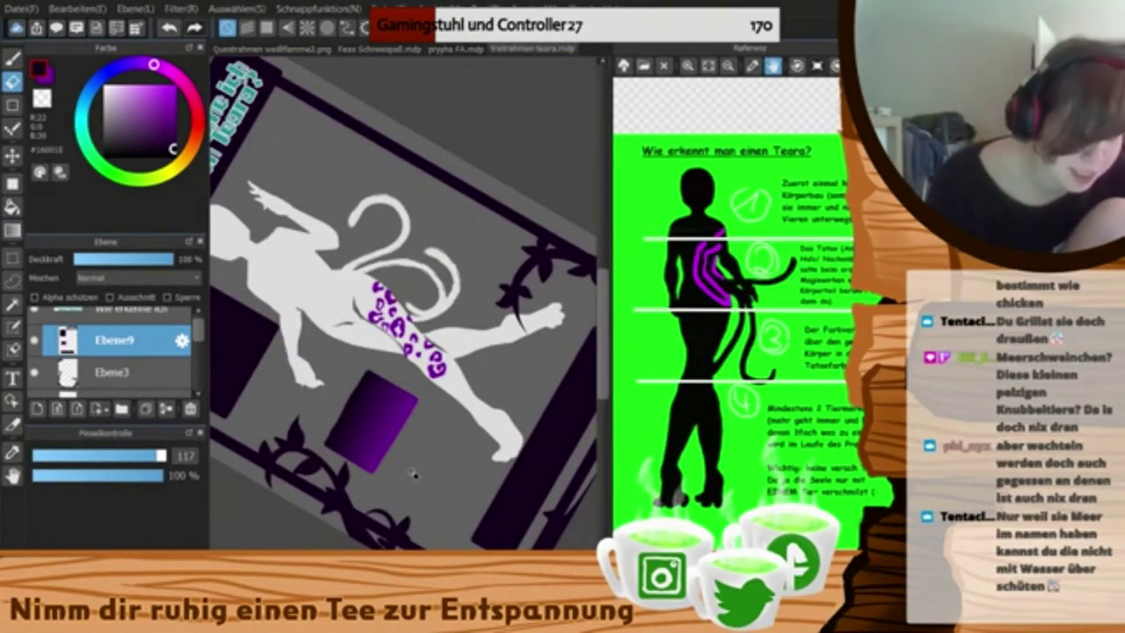
pyautogui.press('Up')
pyautogui.scroll(3, 431, 430)
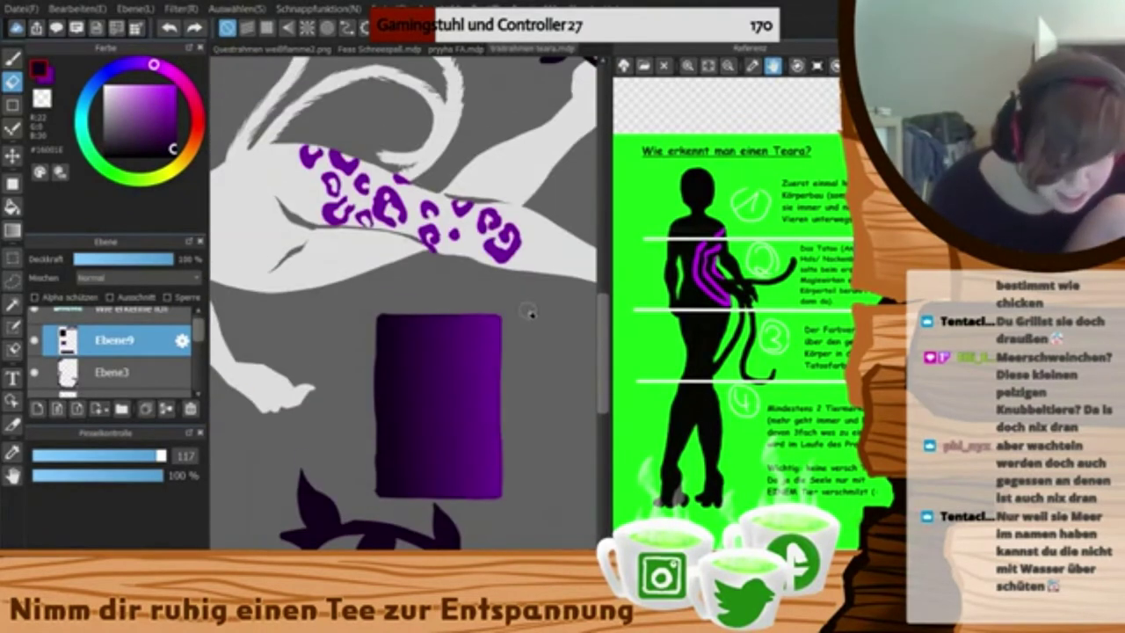
pyautogui.moveTo(512, 327); pyautogui.dragTo(508, 479)
pyautogui.moveTo(371, 344); pyautogui.dragTo(371, 495)
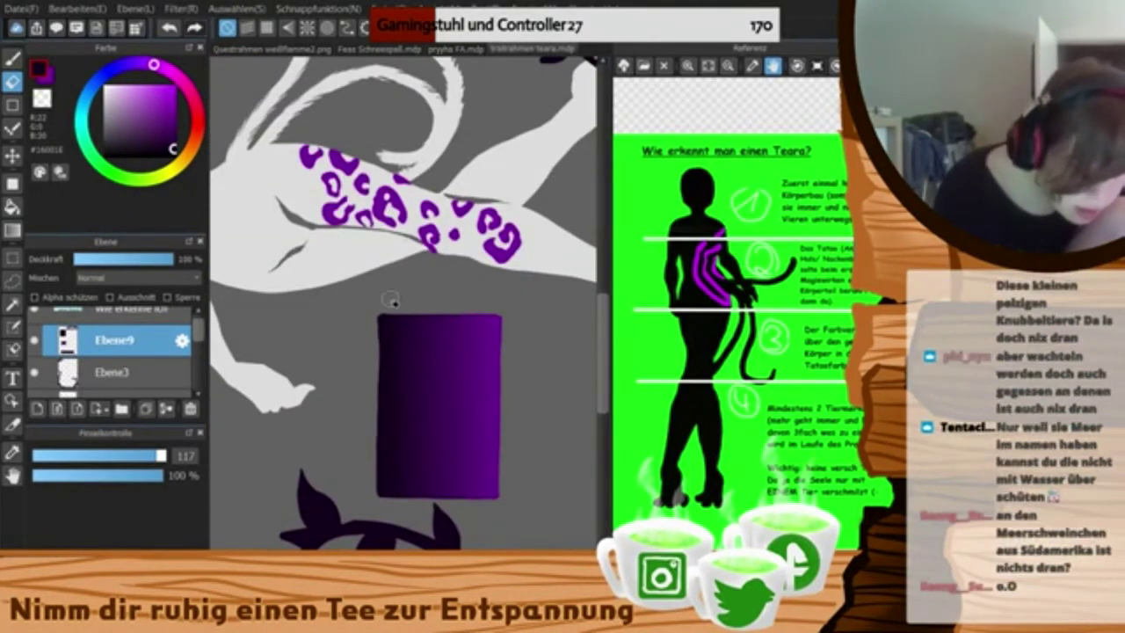
pyautogui.press('Up')
# - Cut off the corners of the wide box below the figure's feet diagonally
pyautogui.click(698, 244)
pyautogui.press('b')
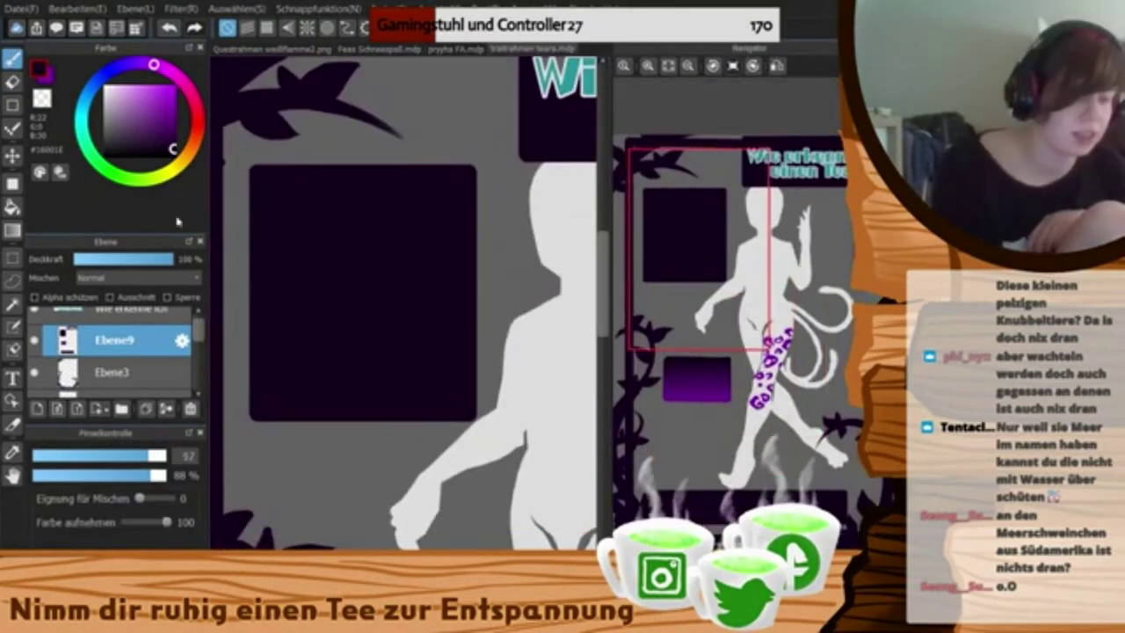
pyautogui.click(710, 464)
pyautogui.moveTo(709, 464); pyautogui.dragTo(818, 467)
pyautogui.moveTo(717, 413); pyautogui.dragTo(709, 240)
pyautogui.press('e')
pyautogui.click(708, 460)
pyautogui.click(821, 460)
pyautogui.moveTo(450, 499); pyautogui.dragTo(435, 513)
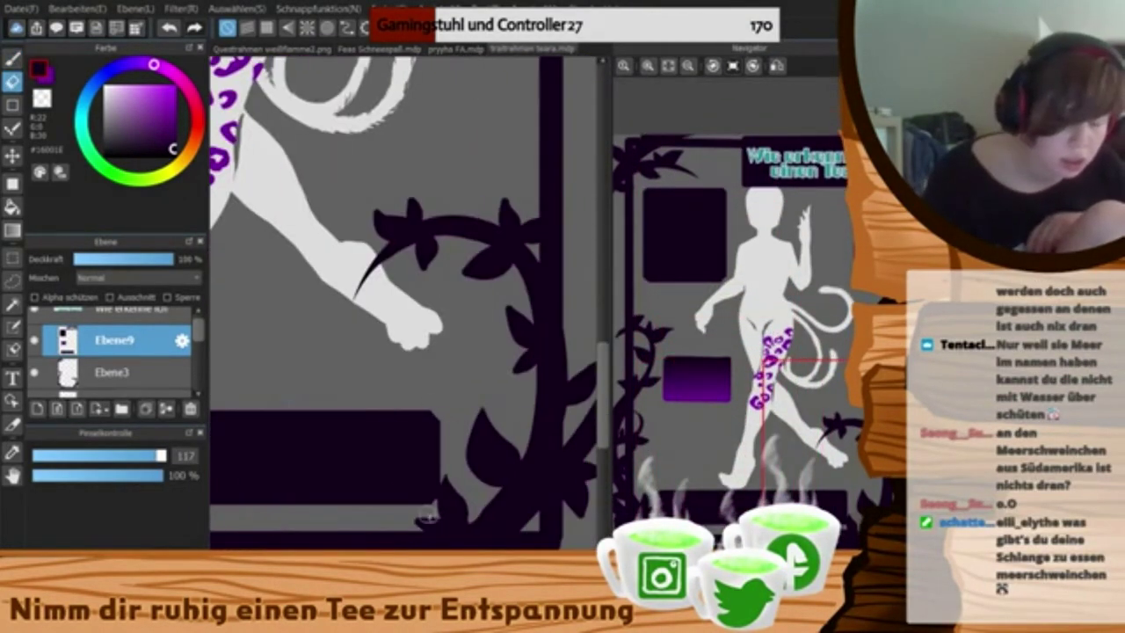
# - Cut off the corners of the title box and the nearly square box diagonally
pyautogui.click(790, 211)
pyautogui.moveTo(271, 244); pyautogui.dragTo(289, 260)
pyautogui.click(844, 194)
pyautogui.press('b')
pyautogui.click(769, 183)
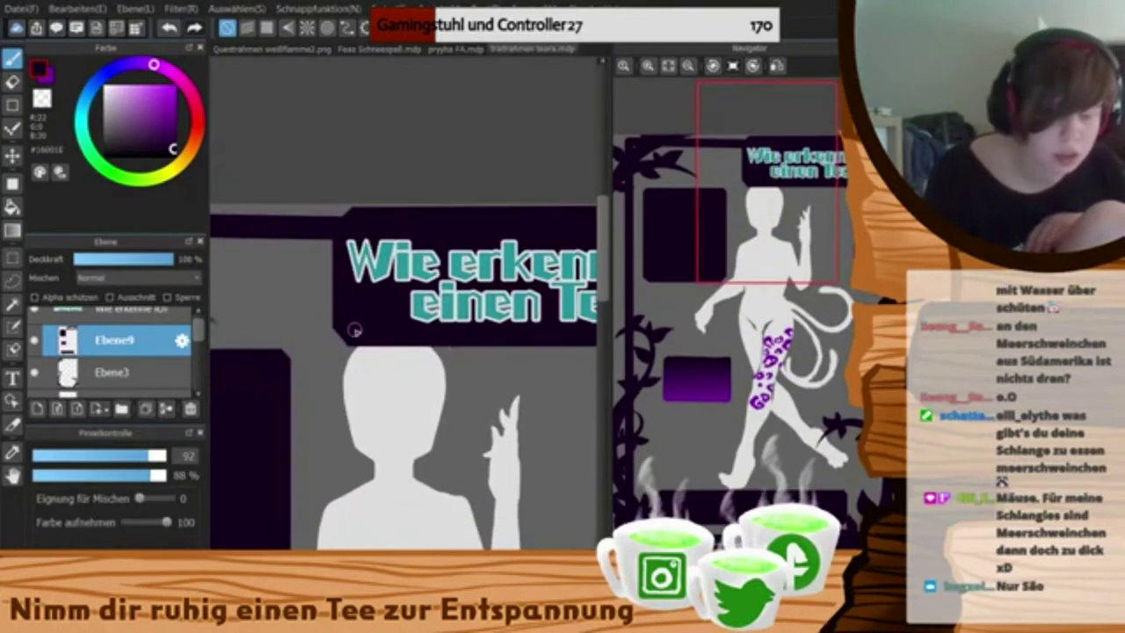
pyautogui.click(712, 274)
pyautogui.click(689, 256)
pyautogui.click(795, 164)
# - Sample the silhouette's light grey #DDDDDD as the drawing colour
pyautogui.press('i')
pyautogui.press('x')
pyautogui.click(321, 457)
# - Add a text at the nearly square box with the heading "FIRST: DAS TATOO" and a line starting "Regülär Nackenbereich"
pyautogui.moveTo(710, 239)
pyautogui.mouseDown()
pyautogui.moveTo(700, 254)
pyautogui.moveTo(695, 246)
pyautogui.mouseUp()
pyautogui.click(123, 311)
pyautogui.click(12, 378)
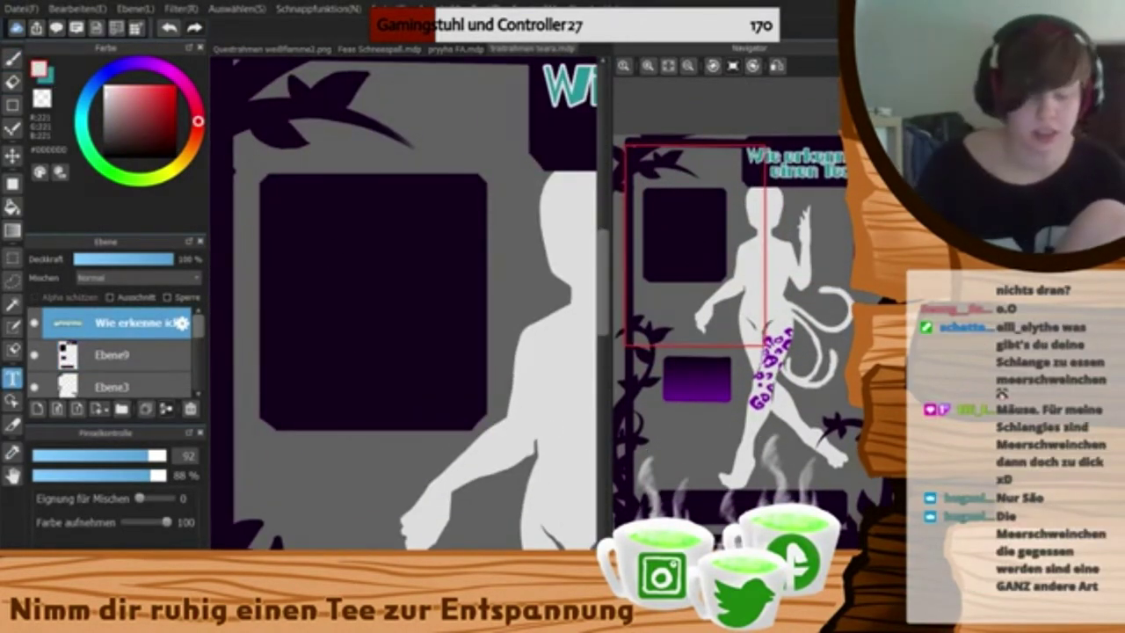
pyautogui.click(679, 615)
pyautogui.hotkey('ctrl', 'v')
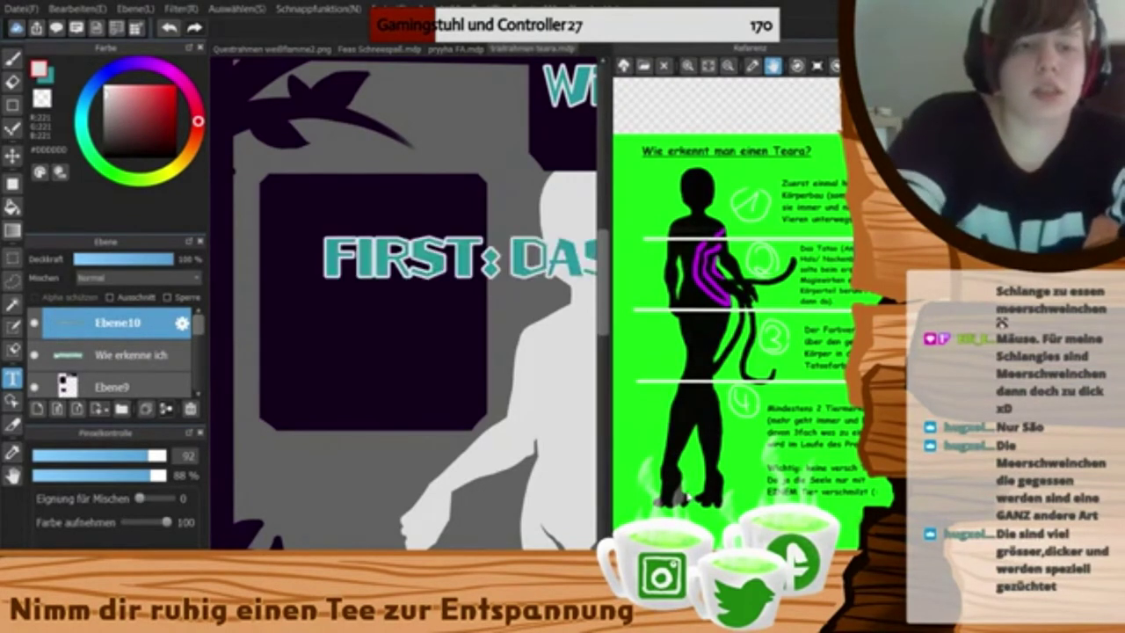
pyautogui.press('Return')
pyautogui.write('Regülär Nor')
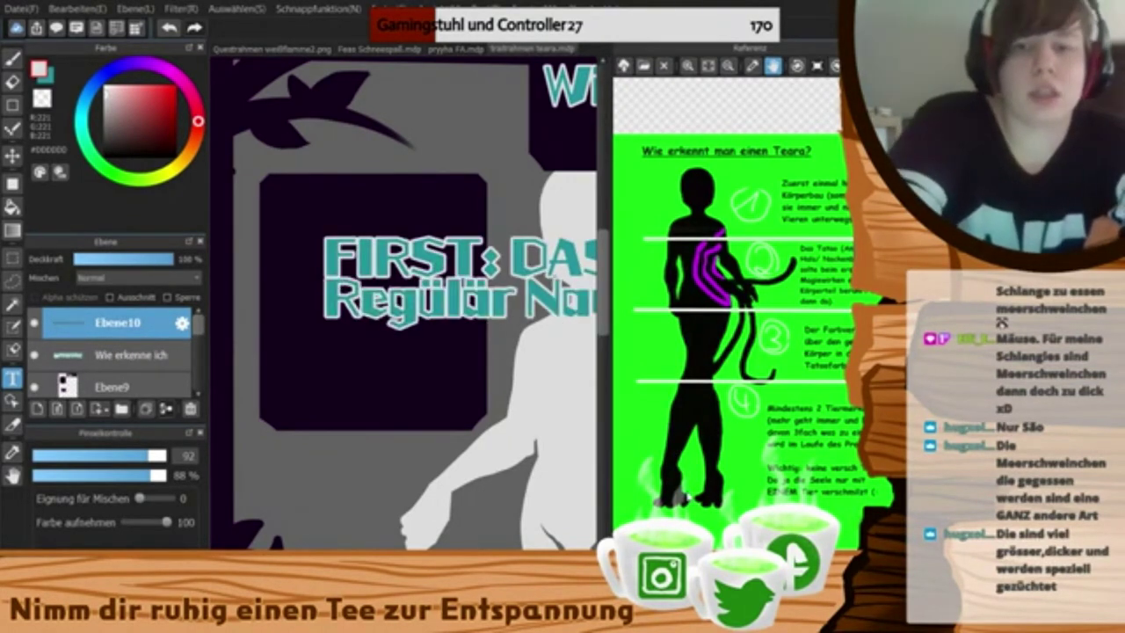
# - Shrink the text, wrap it over several lines with a gap below the heading, and move it into the nearly square box
pyautogui.click(791, 261)
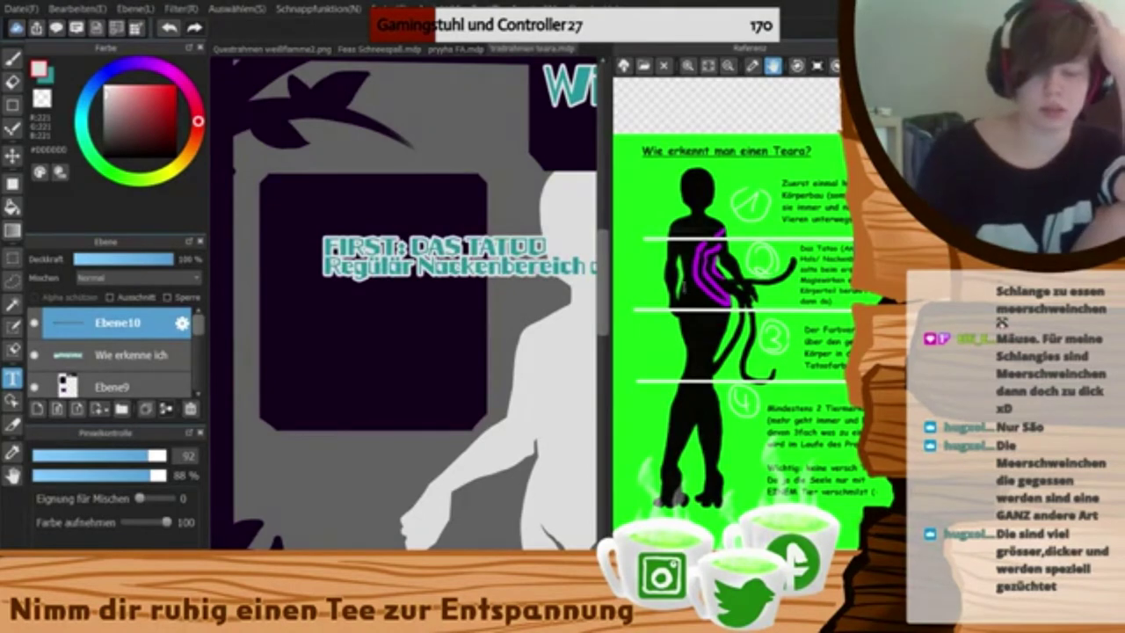
pyautogui.press('Return')
pyautogui.press('Return')
pyautogui.press('Return')
pyautogui.moveTo(422, 281); pyautogui.dragTo(366, 255)
pyautogui.click(692, 473)
pyautogui.click(692, 473)
pyautogui.press('Return')
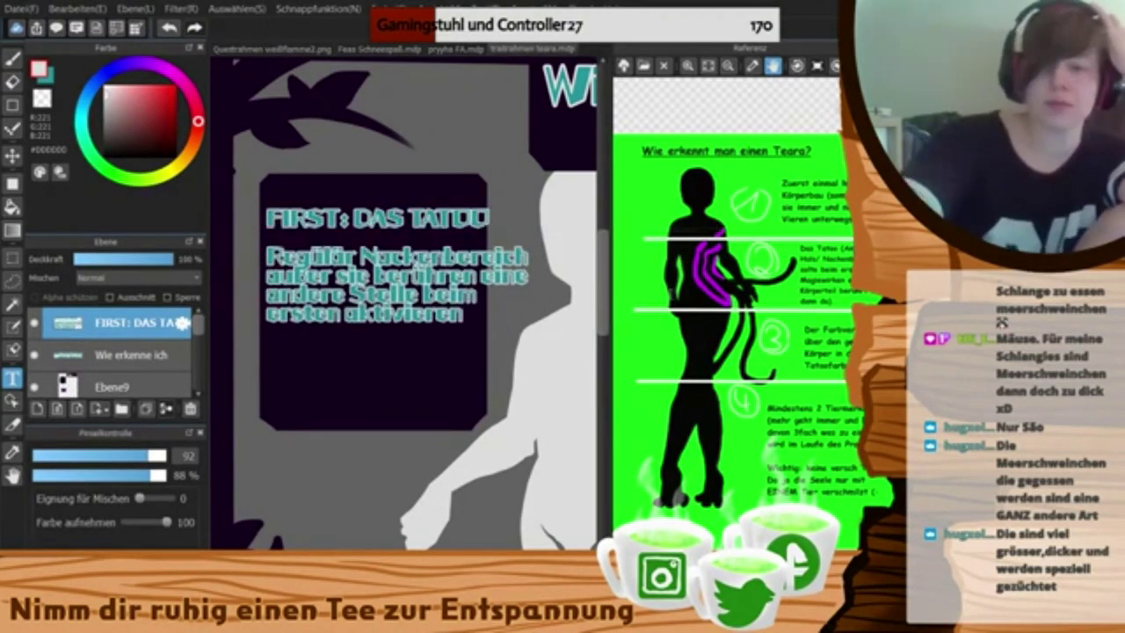
# - Rewrap the text to fit the box, hyphenating "Nacken-bereich" and splitting the heading after "FIRST:"
pyautogui.write('-')
pyautogui.press('Return')
pyautogui.press('BackSpace')
pyautogui.press('BackSpace')
pyautogui.write('-')
pyautogui.press('Return')
pyautogui.press('BackSpace')
pyautogui.click(657, 330)
pyautogui.press('Return')
pyautogui.click(655, 223)
pyautogui.press('Return')
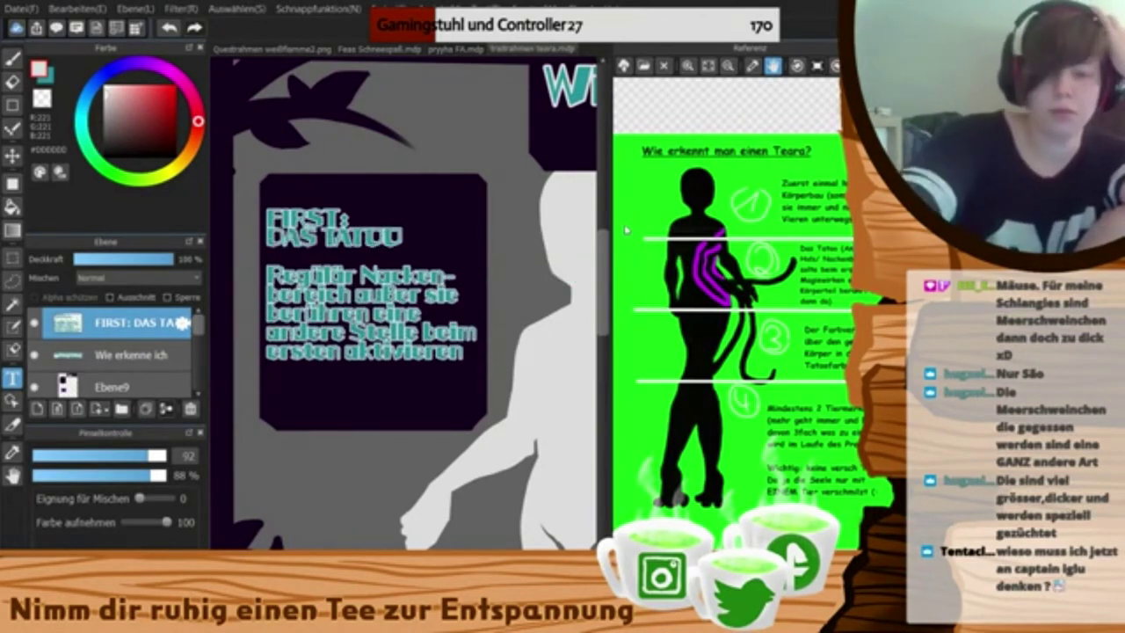
# - Centre the text's lines, reword the opening to "Regülär im Nackenbereich" and position the block in the box
pyautogui.press('Up')
pyautogui.click(692, 422)
pyautogui.write('im')
pyautogui.press('Return')
pyautogui.press('BackSpace')
pyautogui.press('BackSpace')
pyautogui.click(657, 271)
pyautogui.press('Return')
pyautogui.moveTo(378, 299); pyautogui.dragTo(380, 299)
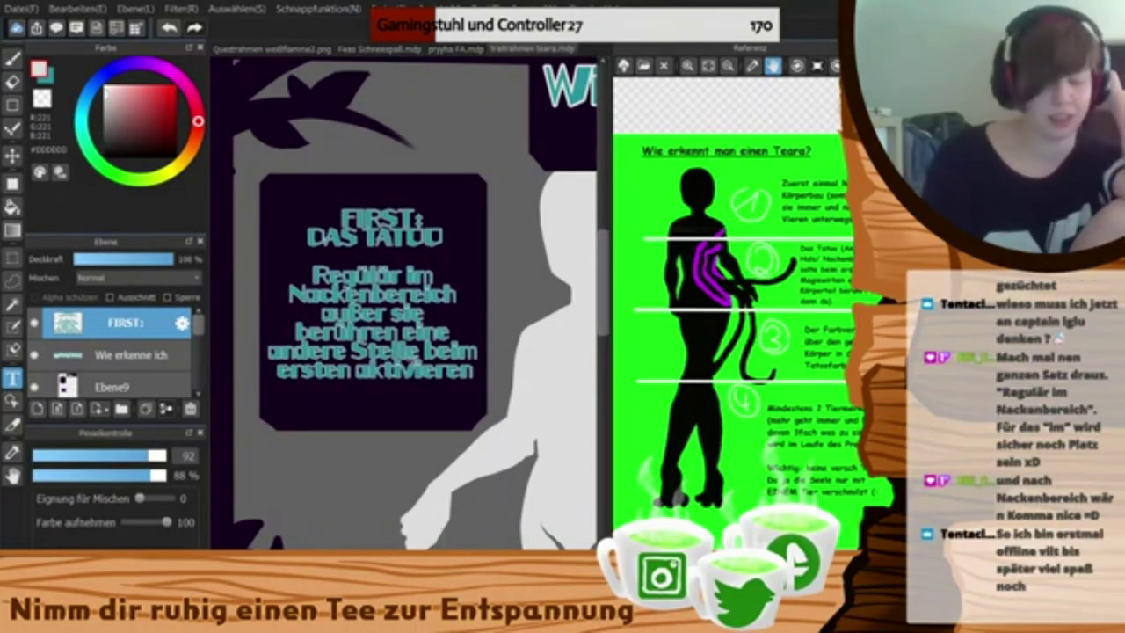
# - Change the "FIRST" text to a more legible, hand-lettered font and reposition it in its box
pyautogui.scroll(-4, 404, 303)
pyautogui.scroll(4, 236, 96)
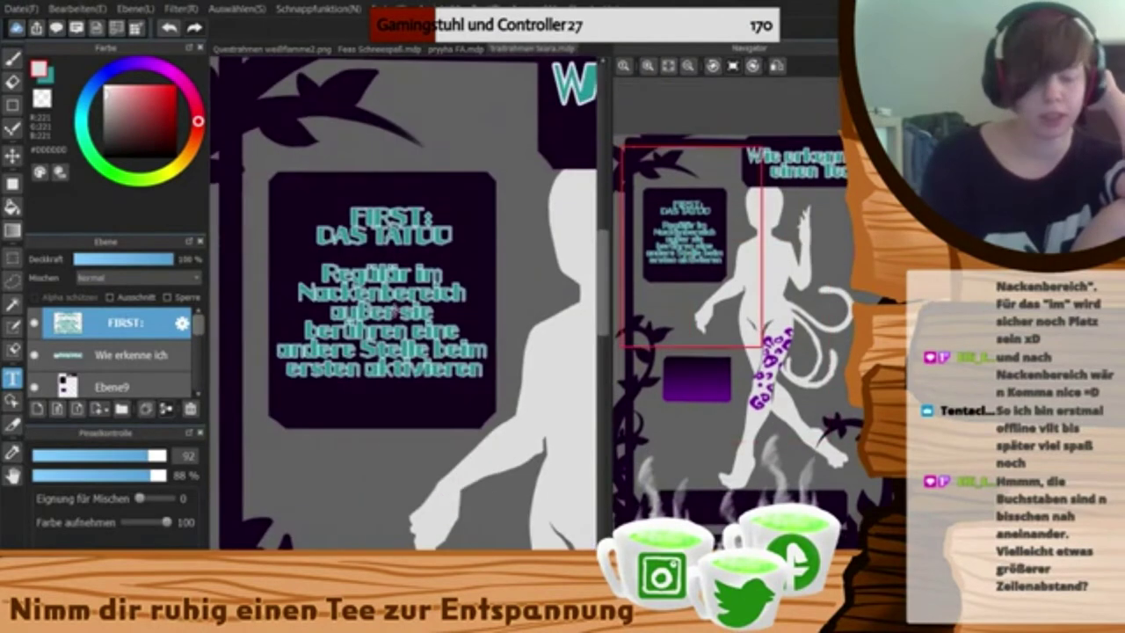
pyautogui.scroll(-2, 787, 420)
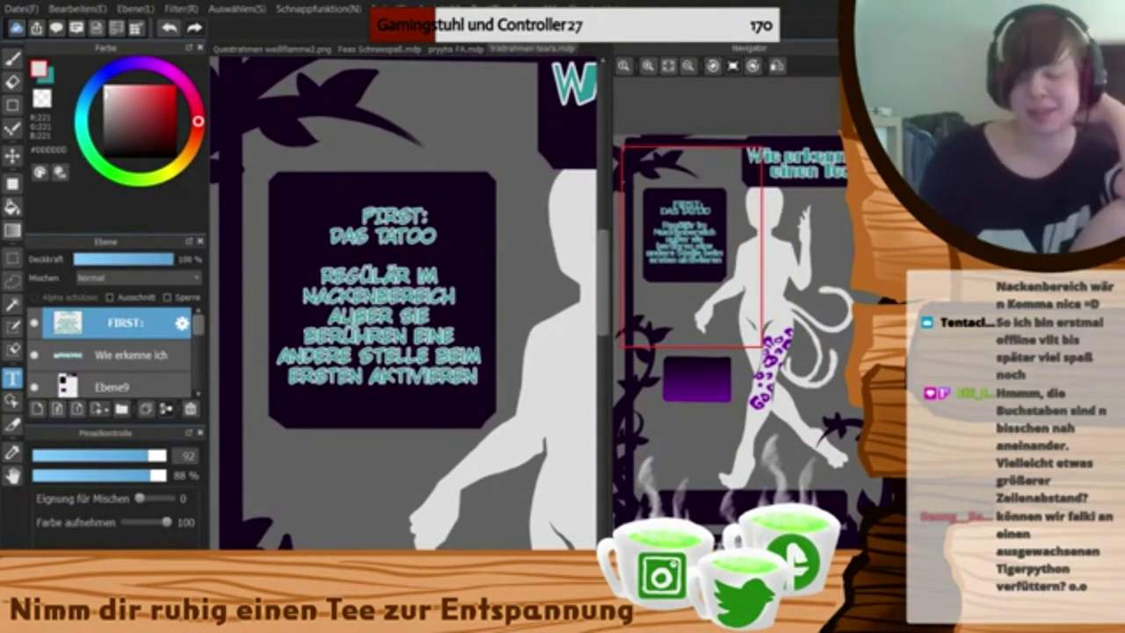
pyautogui.press('BackSpace')
pyautogui.scroll(-3, 815, 213)
pyautogui.click(787, 268)
pyautogui.moveTo(378, 330); pyautogui.dragTo(382, 312)
# - Add a text at the gradient box reading "SECOND: FARBVERLAUF" and "Körper verfärbt sich im Laufe der 3 Stufen komplett in die Tatoofarbe"
pyautogui.click(717, 371)
pyautogui.click(646, 606)
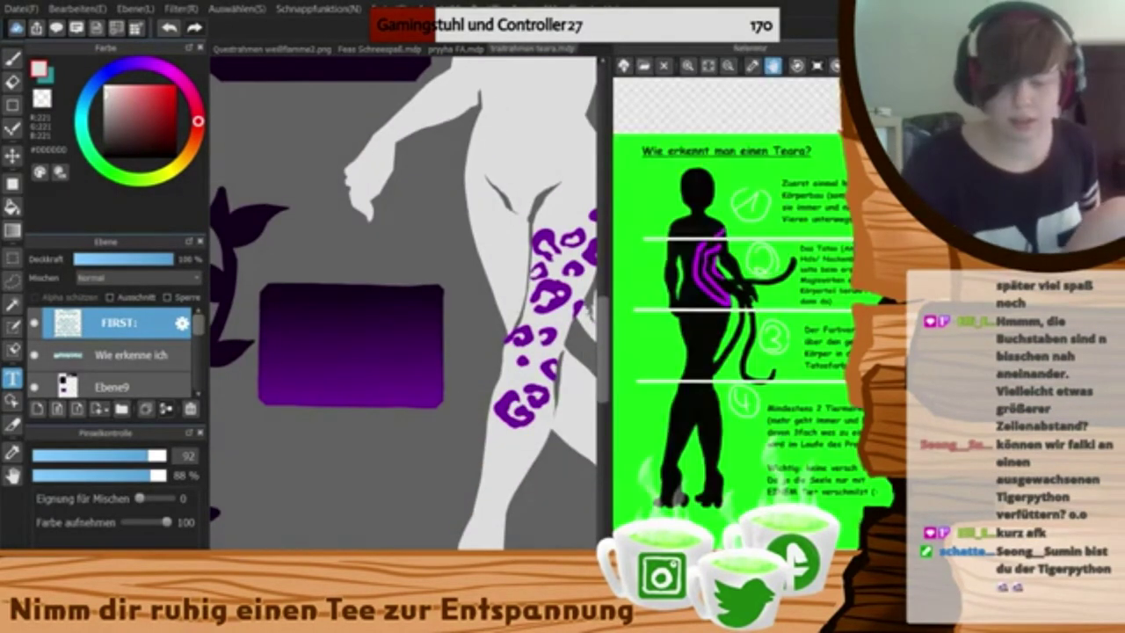
pyautogui.click(336, 362)
pyautogui.write('Körper verfärbt sich im Laufe')
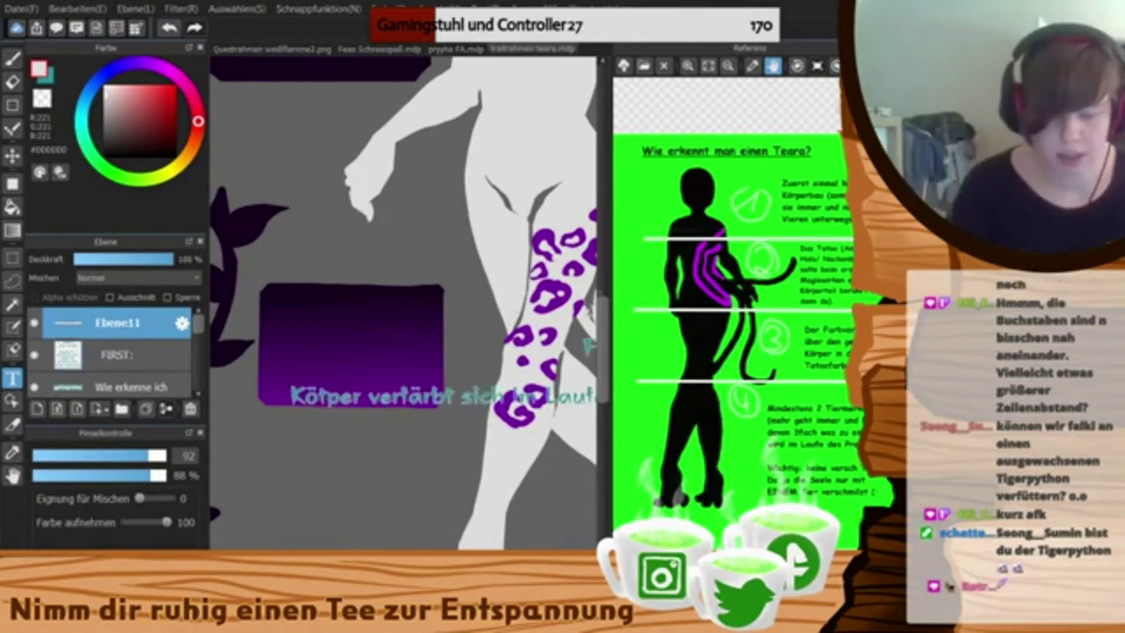
pyautogui.press('Return')
pyautogui.press('BackSpace')
pyautogui.press('Left')
pyautogui.press('Return')
pyautogui.press('Return')
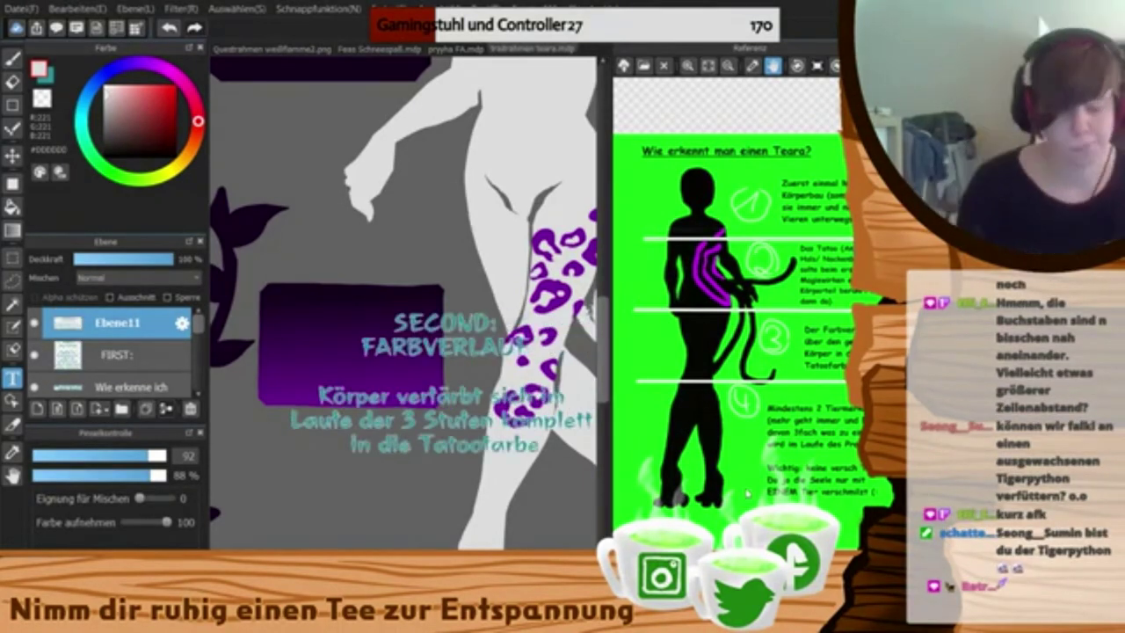
# - Rewrap the "SECOND" text's body into four shorter lines and move the block over the gradient box
pyautogui.moveTo(444, 347); pyautogui.dragTo(365, 346)
pyautogui.click(462, 396)
pyautogui.press('Return')
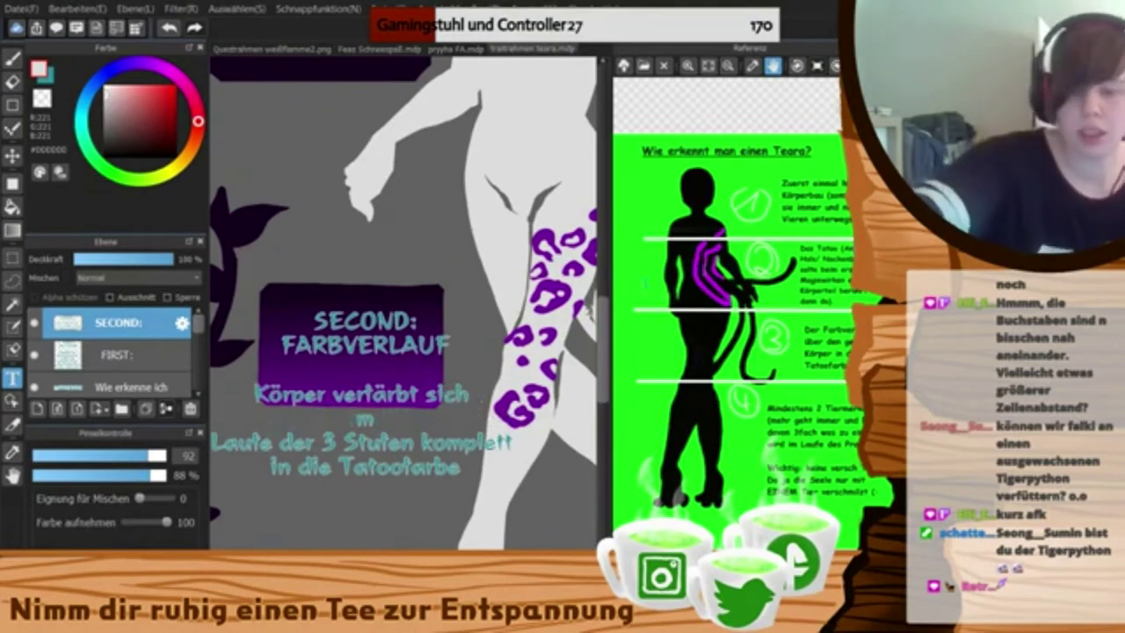
pyautogui.press('BackSpace')
pyautogui.press('Return')
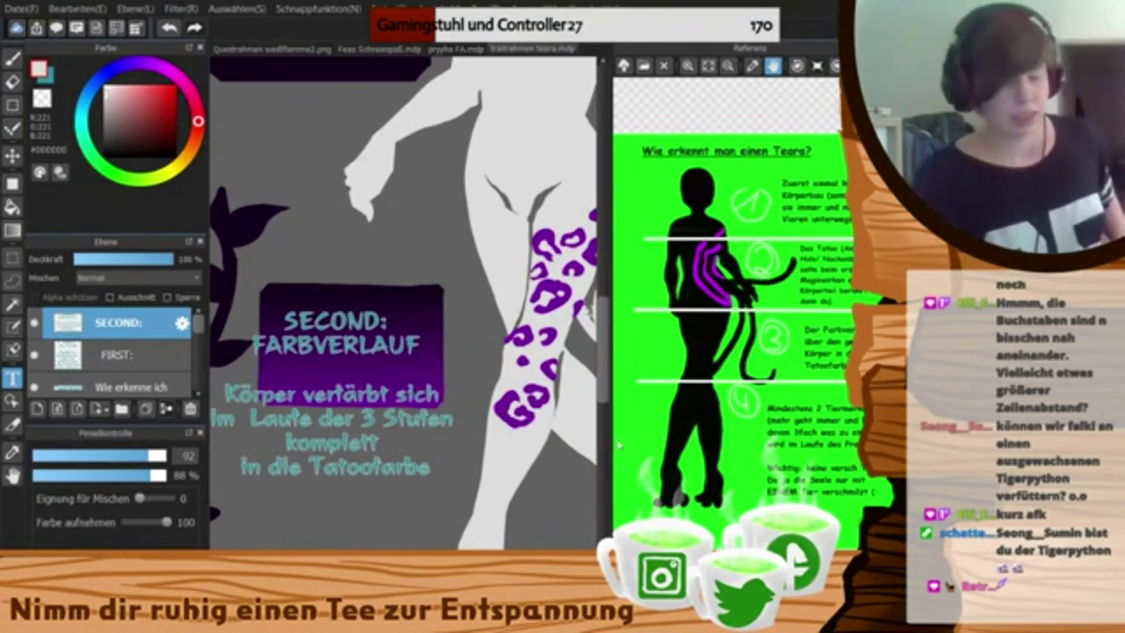
pyautogui.press('BackSpace')
pyautogui.press('Return')
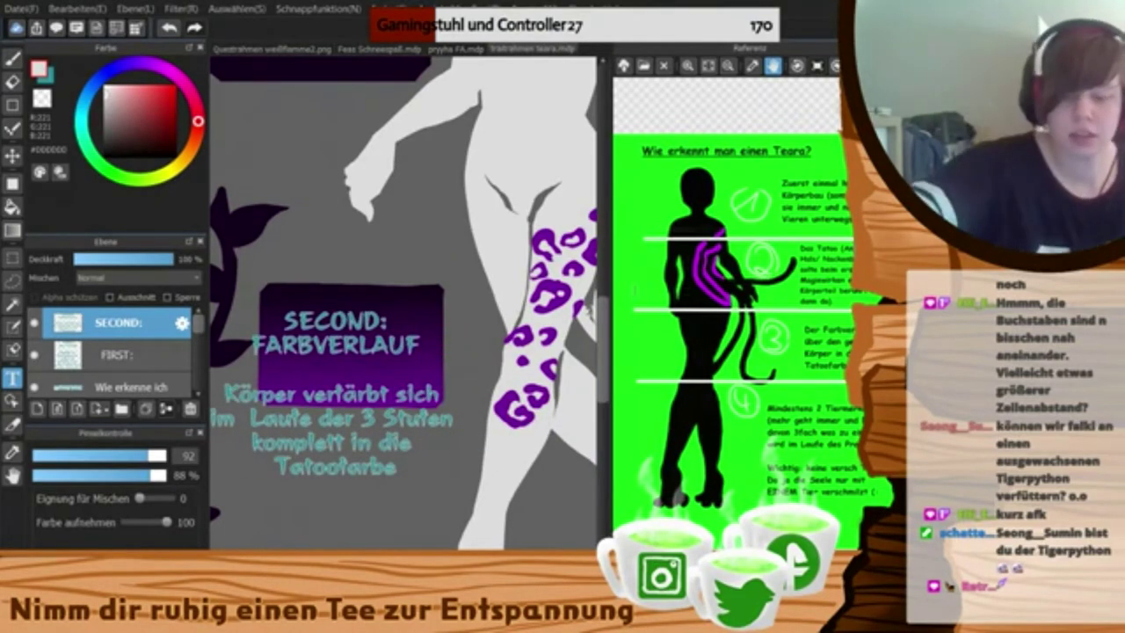
pyautogui.press('BackSpace')
pyautogui.press('Return')
pyautogui.press('BackSpace')
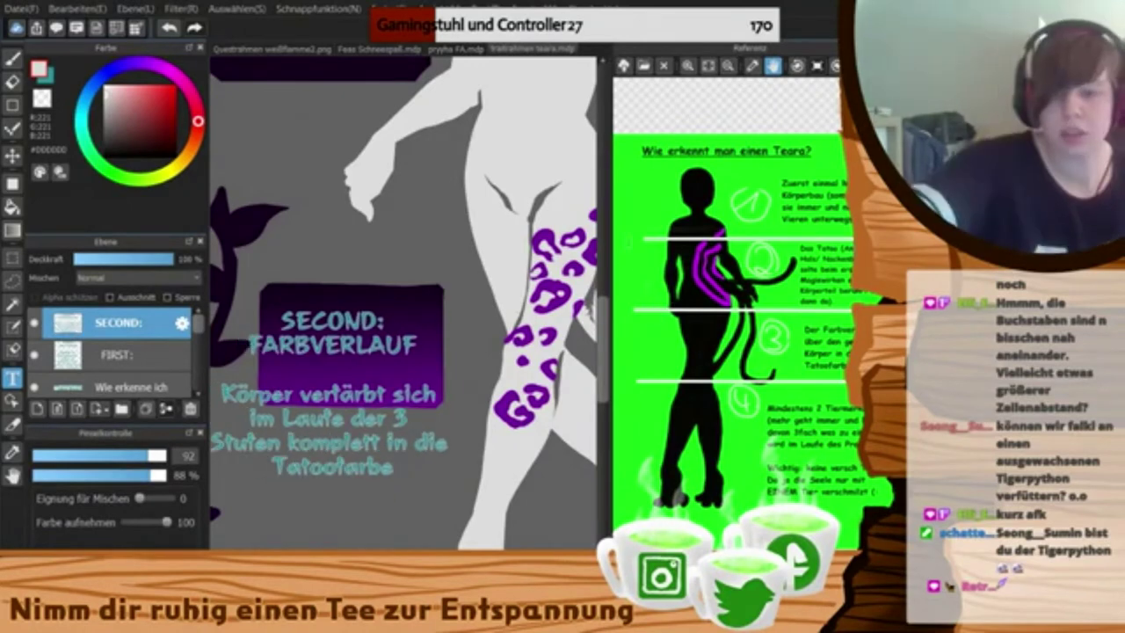
pyautogui.press('Return')
pyautogui.press('BackSpace')
pyautogui.moveTo(325, 396); pyautogui.dragTo(372, 378)
pyautogui.click(647, 538)
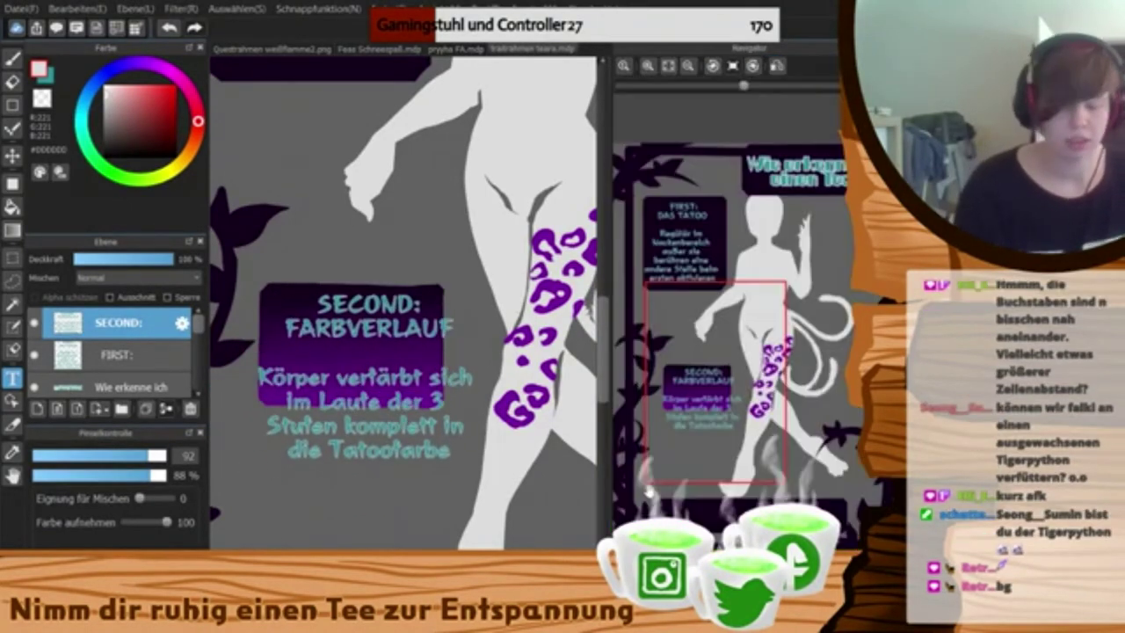
# - Erase the gradient box behind the "SECOND: FARBVERLAUF" text on layer Ebene9
pyautogui.scroll(-2, 114, 352)
pyautogui.click(114, 344)
pyautogui.press('e')
pyautogui.moveTo(277, 304); pyautogui.dragTo(440, 288)
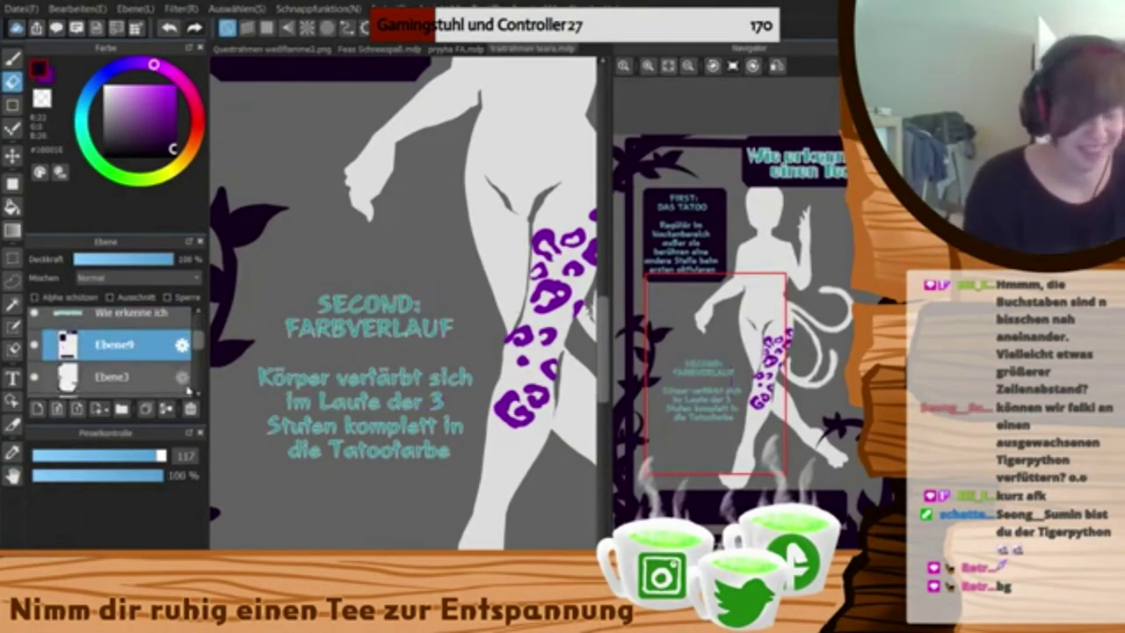
# - On layer Ebene12, paint the upper edge of a rectangular selection above the "SECOND: FARBVERLAUF" heading with the selection pen
pyautogui.click(167, 378)
pyautogui.click(167, 378)
pyautogui.press('Left')
pyautogui.press('Left')
pyautogui.press('Left')
pyautogui.press('Left')
pyautogui.click(13, 327)
pyautogui.moveTo(384, 271); pyautogui.dragTo(346, 328)
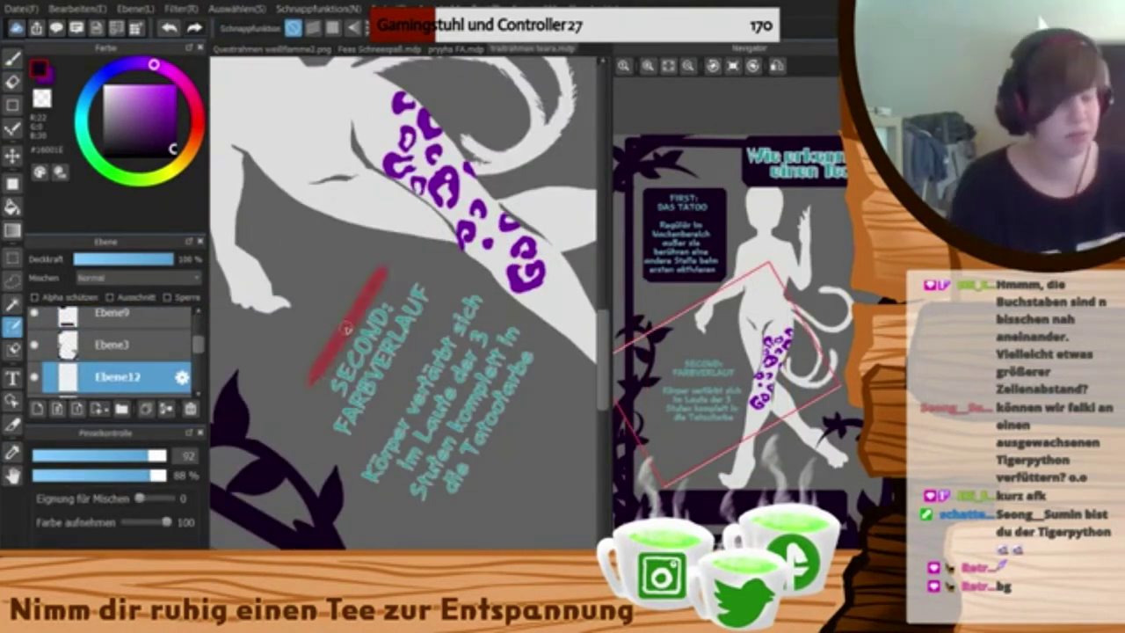
pyautogui.hotkey('ctrl', 'z')
pyautogui.press('Left')
pyautogui.moveTo(351, 280); pyautogui.dragTo(354, 446)
# - Paint the remaining three sides of the selection to close a frame around the SECOND text block
pyautogui.press('Left')
pyautogui.press('Left')
pyautogui.press('Left')
pyautogui.press('Left')
pyautogui.moveTo(453, 131)
pyautogui.mouseDown()
pyautogui.moveTo(514, 336)
pyautogui.moveTo(550, 326)
pyautogui.mouseUp()
pyautogui.moveTo(282, 241); pyautogui.dragTo(387, 418)
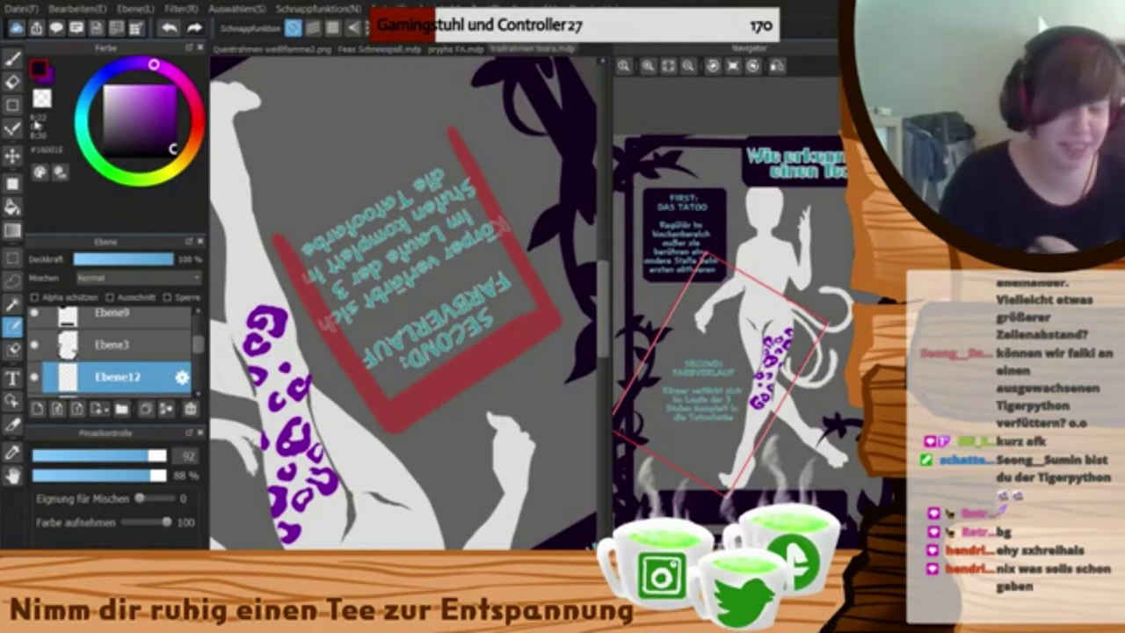
pyautogui.moveTo(447, 132)
pyautogui.mouseDown()
pyautogui.moveTo(426, 153)
pyautogui.moveTo(276, 231)
pyautogui.mouseUp()
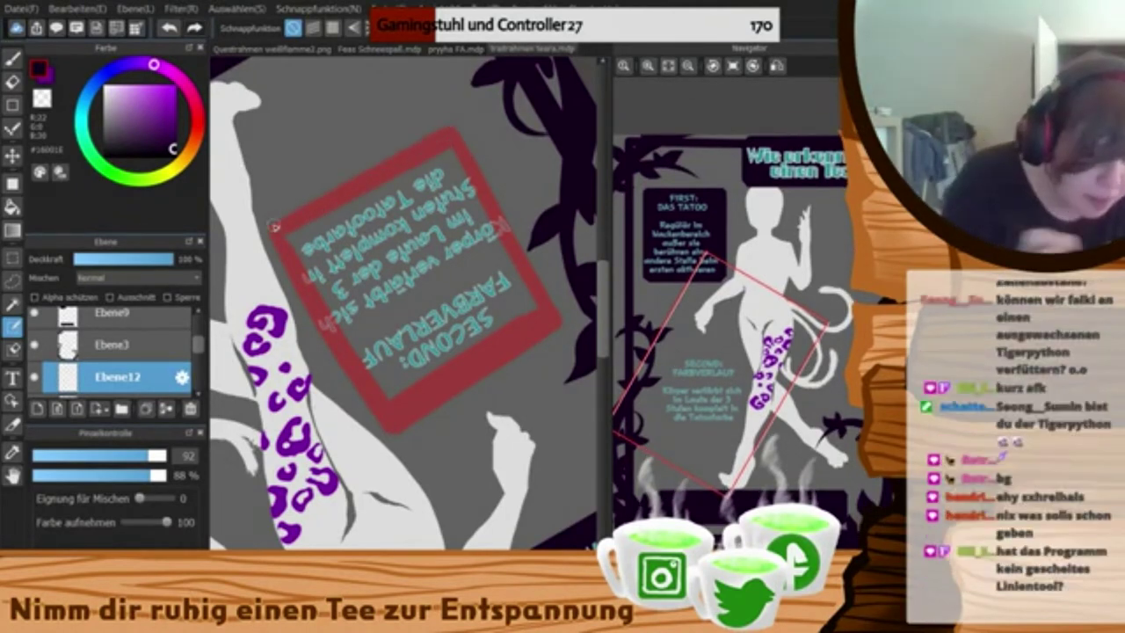
pyautogui.press('Down')
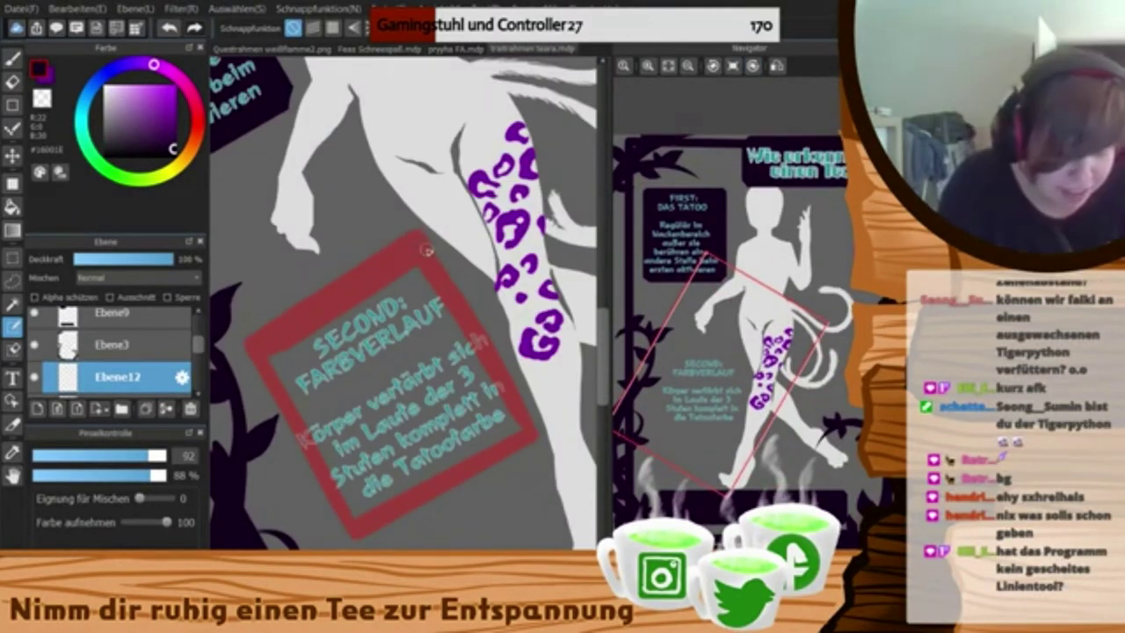
# - Trim the outer edge of the selection frame and fill in its interior over the whole SECOND text block
pyautogui.click(13, 350)
pyautogui.moveTo(427, 226)
pyautogui.mouseDown()
pyautogui.moveTo(245, 335)
pyautogui.moveTo(406, 444)
pyautogui.moveTo(460, 394)
pyautogui.mouseUp()
pyautogui.click(13, 327)
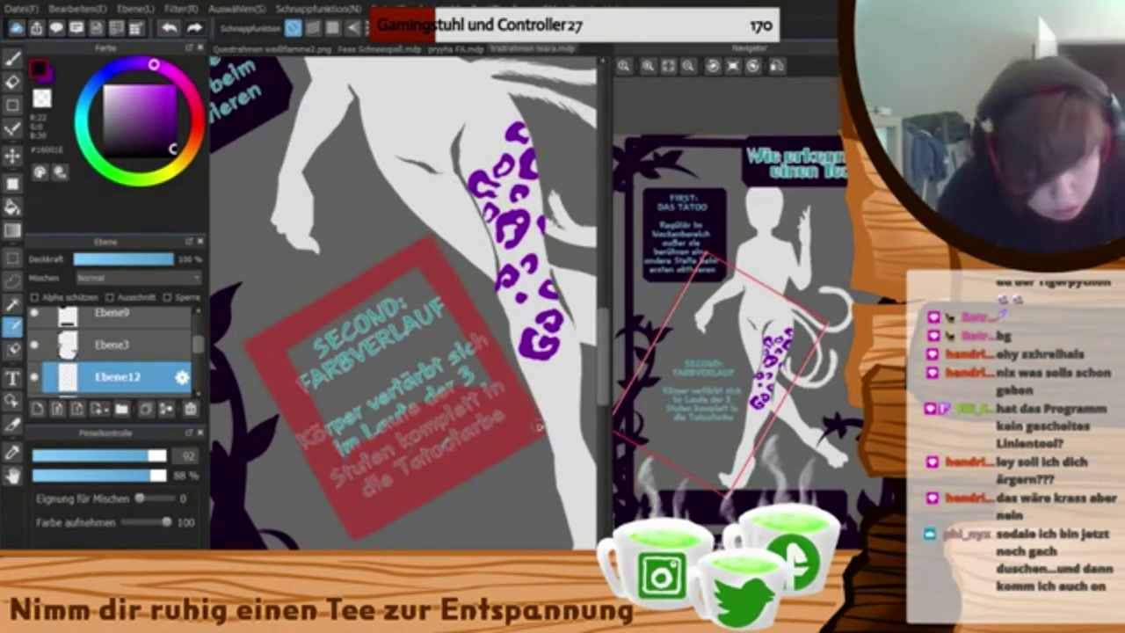
pyautogui.moveTo(428, 433)
pyautogui.mouseDown()
pyautogui.moveTo(473, 398)
pyautogui.moveTo(375, 382)
pyautogui.mouseUp()
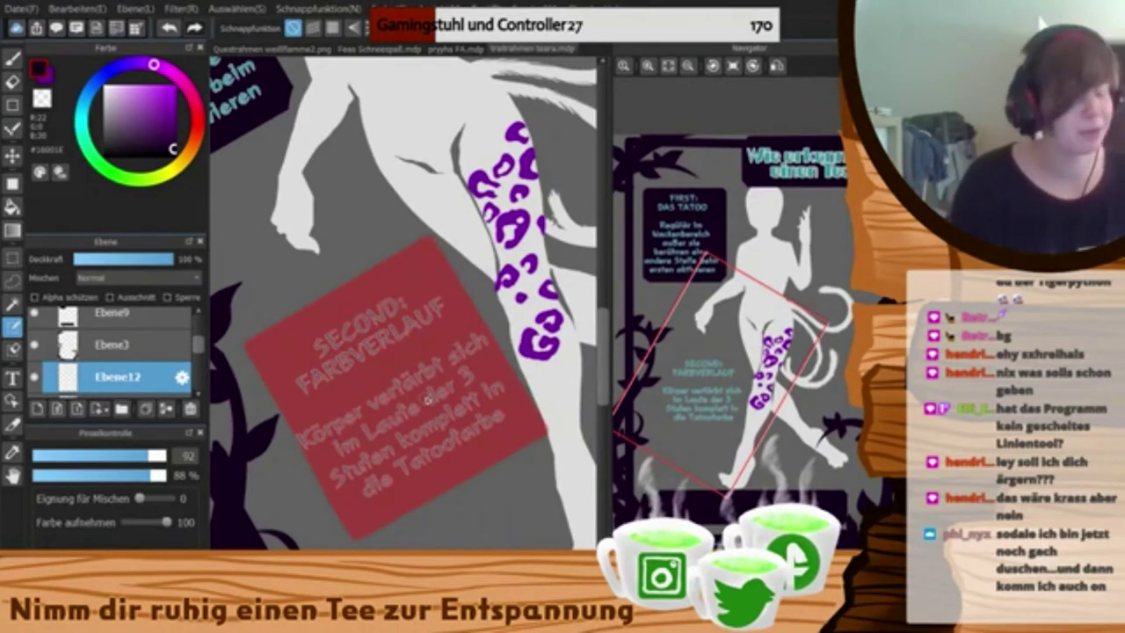
# - Trim the selection's upper edge and fill it with a dark-to-purple gradient running downward behind the SECOND text
pyautogui.click(12, 230)
pyautogui.click(12, 327)
pyautogui.click(13, 350)
pyautogui.moveTo(432, 242); pyautogui.dragTo(256, 357)
pyautogui.click(12, 231)
pyautogui.moveTo(352, 305); pyautogui.dragTo(453, 485)
# - Try to bevel the corners of the SECOND gradient box with the eraser
pyautogui.click(13, 81)
pyautogui.click(254, 360)
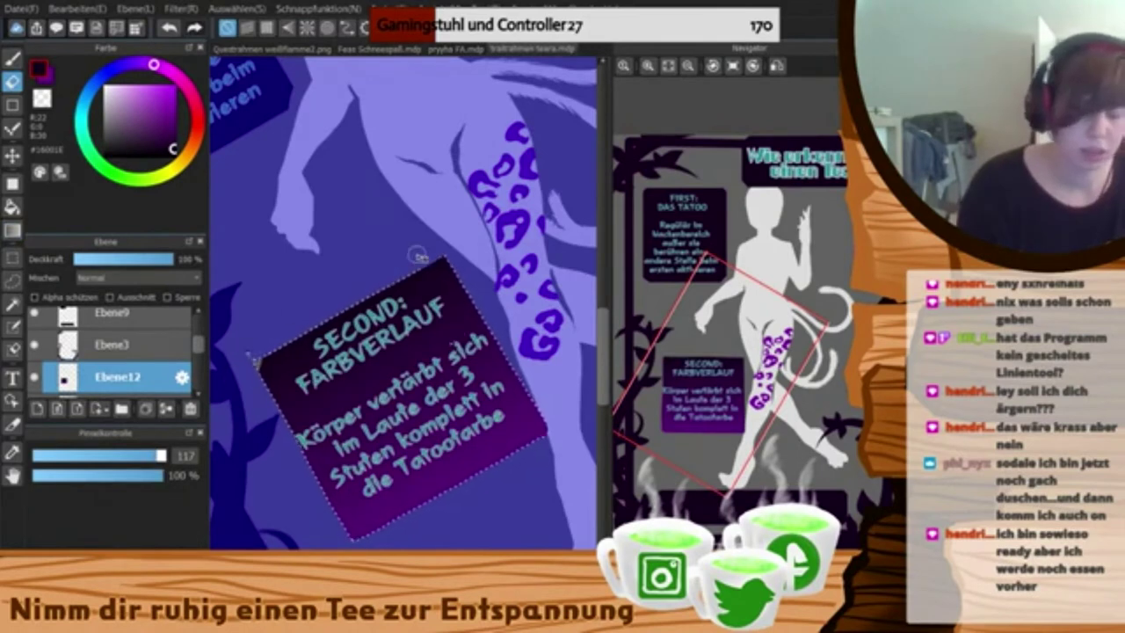
pyautogui.moveTo(428, 254); pyautogui.dragTo(455, 262)
pyautogui.moveTo(344, 529); pyautogui.dragTo(374, 538)
pyautogui.moveTo(552, 415); pyautogui.dragTo(529, 452)
# - Extend the selection along the SECOND box's left edge and refill it with the dark-to-purple gradient
pyautogui.click(12, 327)
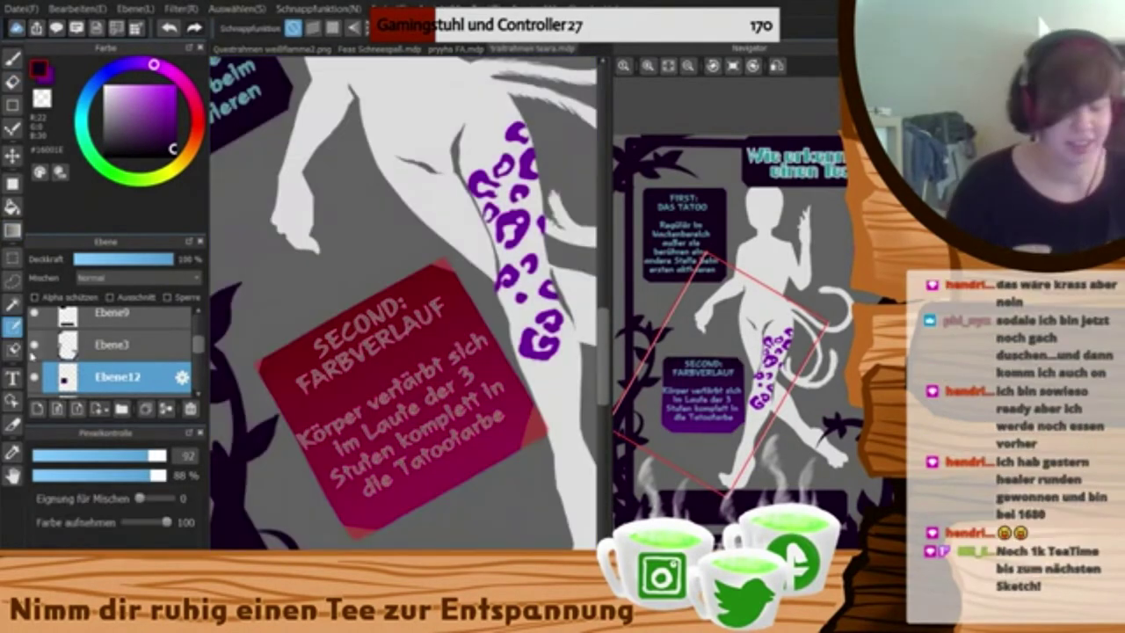
pyautogui.hotkey('ctrl', 'z')
pyautogui.moveTo(254, 380); pyautogui.dragTo(346, 533)
pyautogui.click(12, 230)
pyautogui.moveTo(353, 308); pyautogui.dragTo(452, 479)
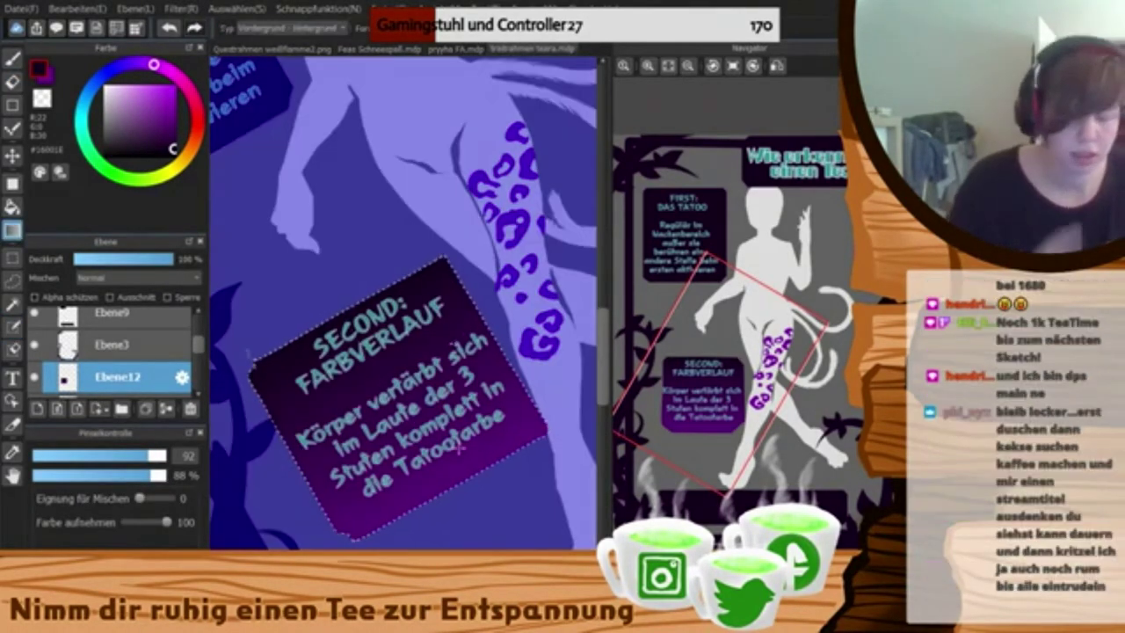
# - Erase small triangles at the four corners of the refilled SECOND gradient box
pyautogui.click(12, 81)
pyautogui.moveTo(262, 357); pyautogui.dragTo(252, 380)
pyautogui.moveTo(341, 533); pyautogui.dragTo(367, 536)
pyautogui.moveTo(531, 443); pyautogui.dragTo(545, 413)
pyautogui.moveTo(459, 278); pyautogui.dragTo(415, 271)
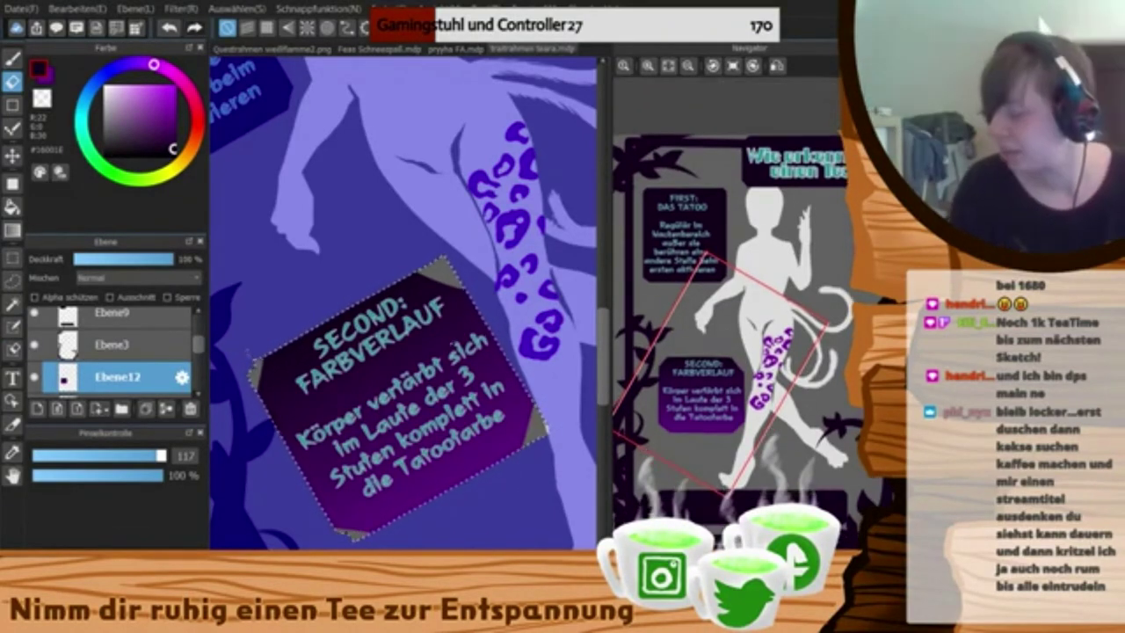
# - Enlarge and even out the SECOND box's beveled corners with the eraser, and clear the selection
pyautogui.press('Left')
pyautogui.press('Left')
pyautogui.press('Left')
pyautogui.moveTo(356, 269); pyautogui.dragTo(338, 315)
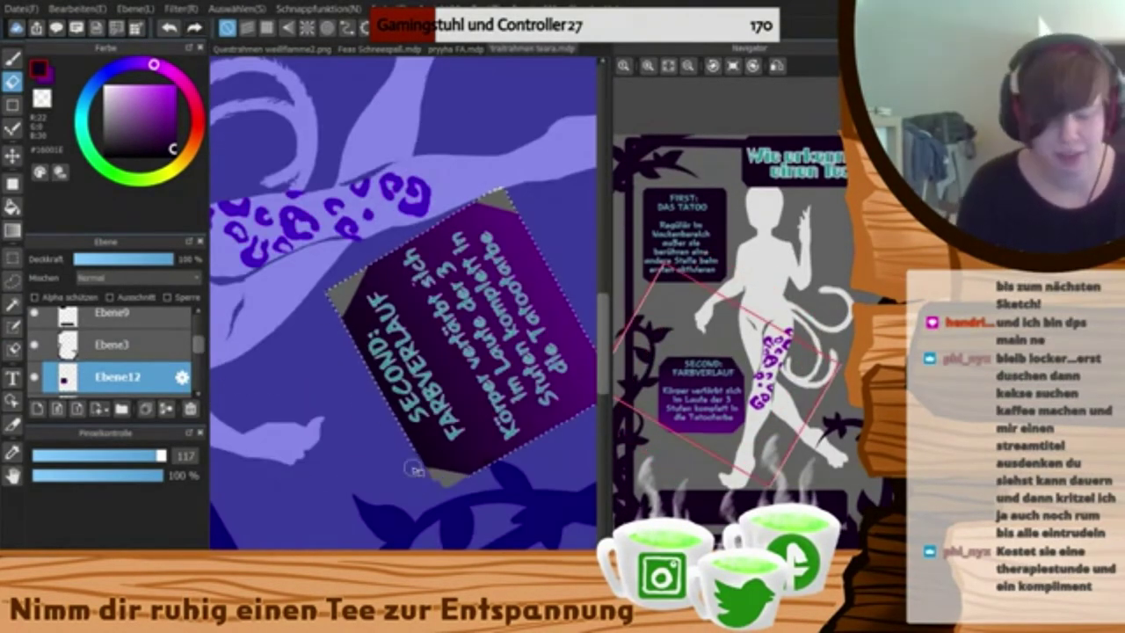
pyautogui.moveTo(413, 468); pyautogui.dragTo(464, 477)
pyautogui.moveTo(571, 392); pyautogui.dragTo(441, 396)
pyautogui.moveTo(442, 410); pyautogui.dragTo(456, 371)
pyautogui.click(733, 66)
pyautogui.click(706, 466)
pyautogui.hotkey('ctrl', 'd')
# - Bevel the four corners of the "FIRST: DAS TATOO" box with the eraser
pyautogui.moveTo(199, 344); pyautogui.dragTo(195, 293)
pyautogui.click(12, 453)
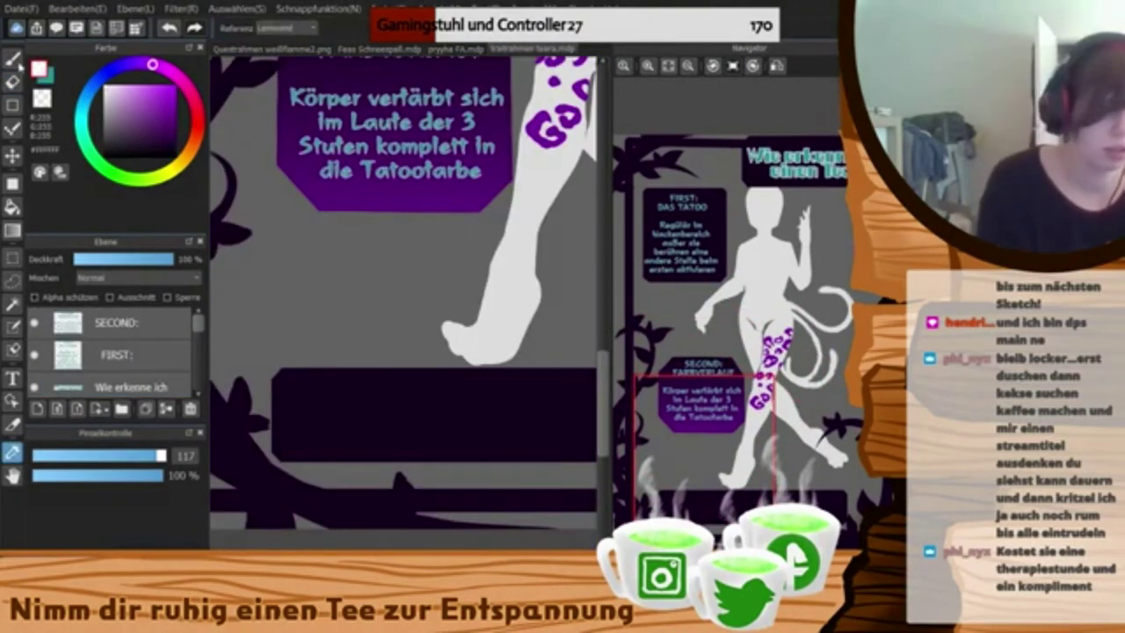
pyautogui.click(12, 378)
pyautogui.moveTo(696, 291); pyautogui.dragTo(687, 240)
pyautogui.click(12, 82)
pyautogui.moveTo(309, 176); pyautogui.dragTo(278, 211)
pyautogui.moveTo(479, 180); pyautogui.dragTo(513, 218)
pyautogui.moveTo(322, 181); pyautogui.dragTo(280, 231)
pyautogui.moveTo(278, 413); pyautogui.dragTo(313, 446)
pyautogui.moveTo(480, 446); pyautogui.dragTo(519, 401)
# - Start a new text in the dark box below the figure, beginning with "THIRD: NUR EIN TIER und"
pyautogui.moveTo(692, 251)
pyautogui.mouseDown()
pyautogui.moveTo(706, 216)
pyautogui.moveTo(723, 457)
pyautogui.mouseUp()
pyautogui.moveTo(199, 339); pyautogui.dragTo(198, 308)
pyautogui.click(119, 322)
pyautogui.click(12, 378)
pyautogui.click(694, 557)
pyautogui.click(352, 420)
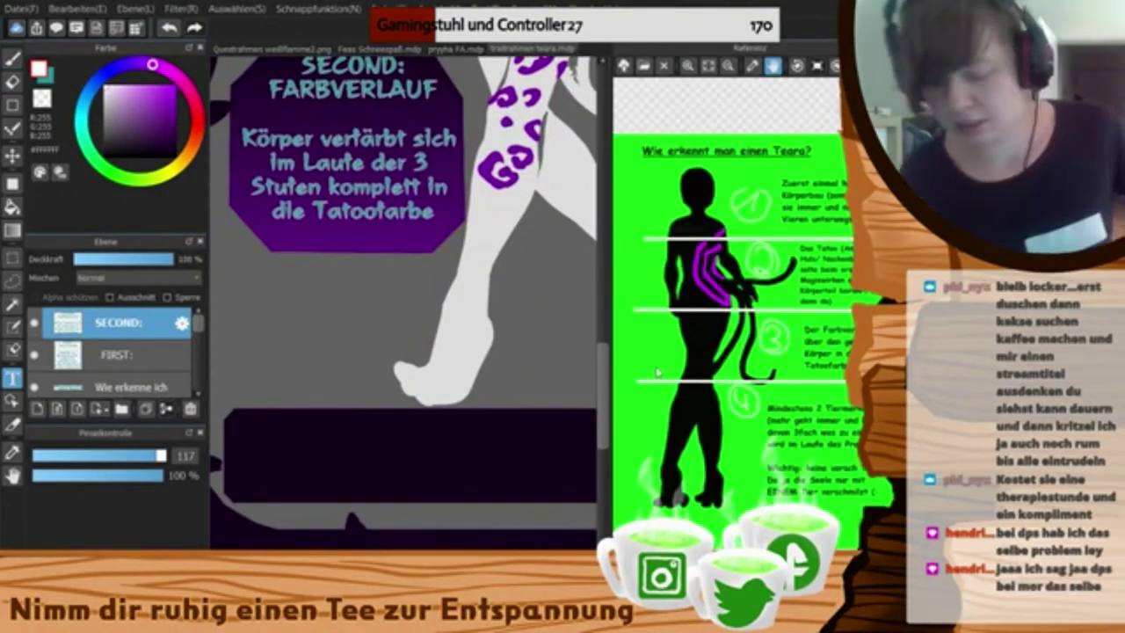
pyautogui.write('THIRD: NUR EIN TIER un')
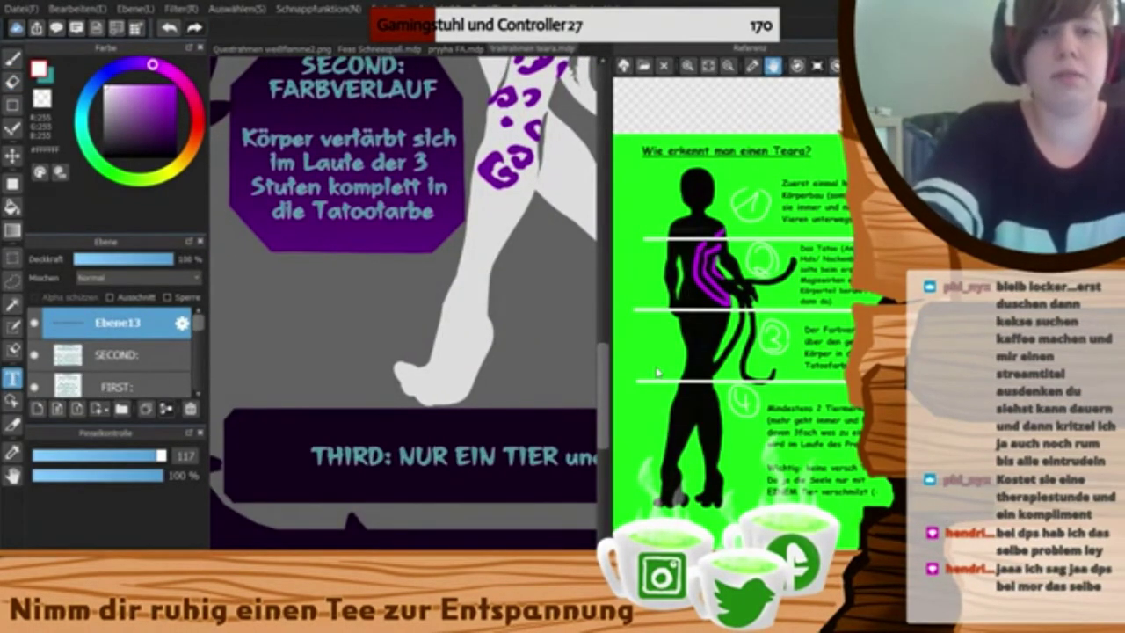
# - Continue the THIRD text with "davon", a line "2 Merkmale wovon EINS" and a line "3fach ausgebildet aus"
pyautogui.press('Return')
pyautogui.press('Return')
pyautogui.press('BackSpace')
pyautogui.press('Return')
pyautogui.click(637, 558)
pyautogui.scroll(-3, 404, 304)
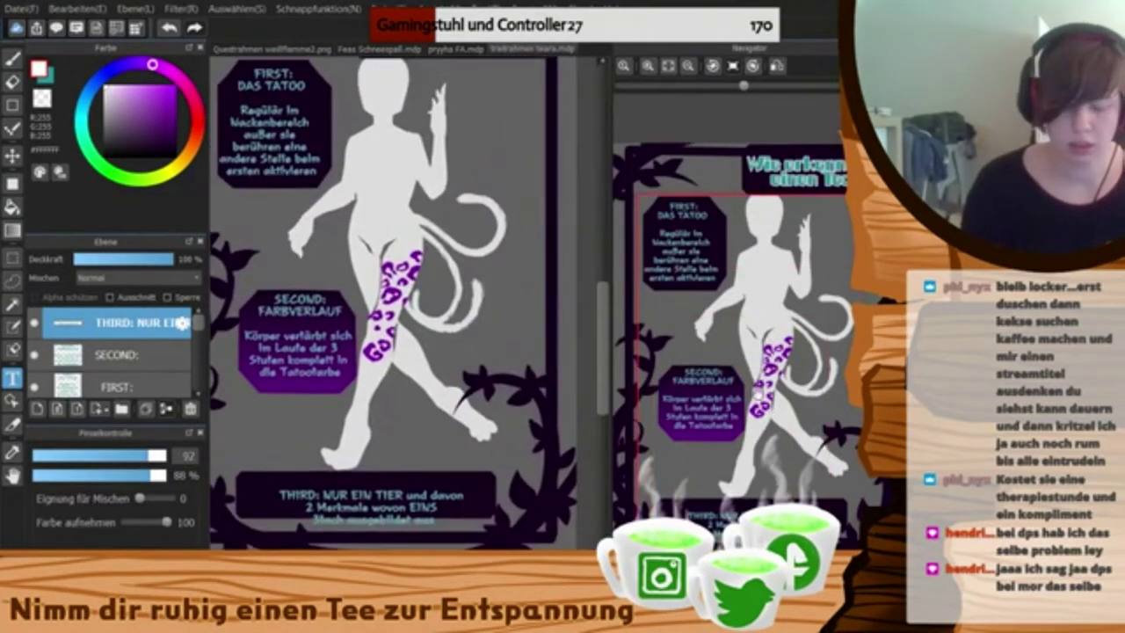
# - Insert "( weil Seele verschmilzt nur mit einem Tier)" after "NUR EIN TIER" in the THIRD text
pyautogui.click(695, 557)
pyautogui.scroll(2, 424, 403)
pyautogui.moveTo(424, 403); pyautogui.dragTo(412, 387)
pyautogui.write('(Seele verschmi')
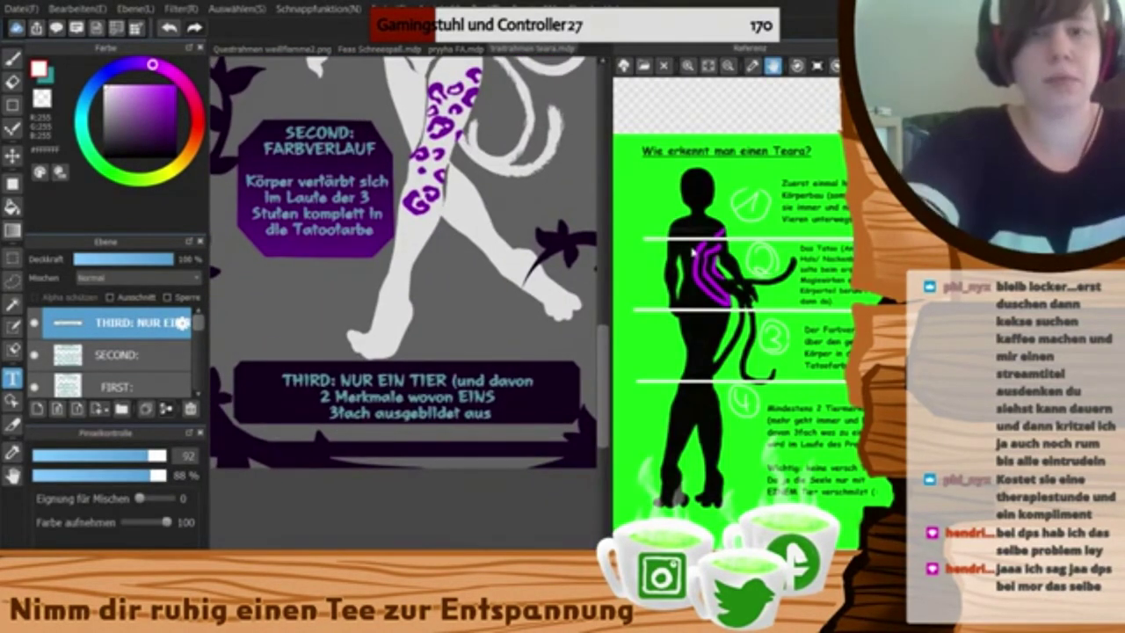
pyautogui.write('lzt nur mit einem Tier')
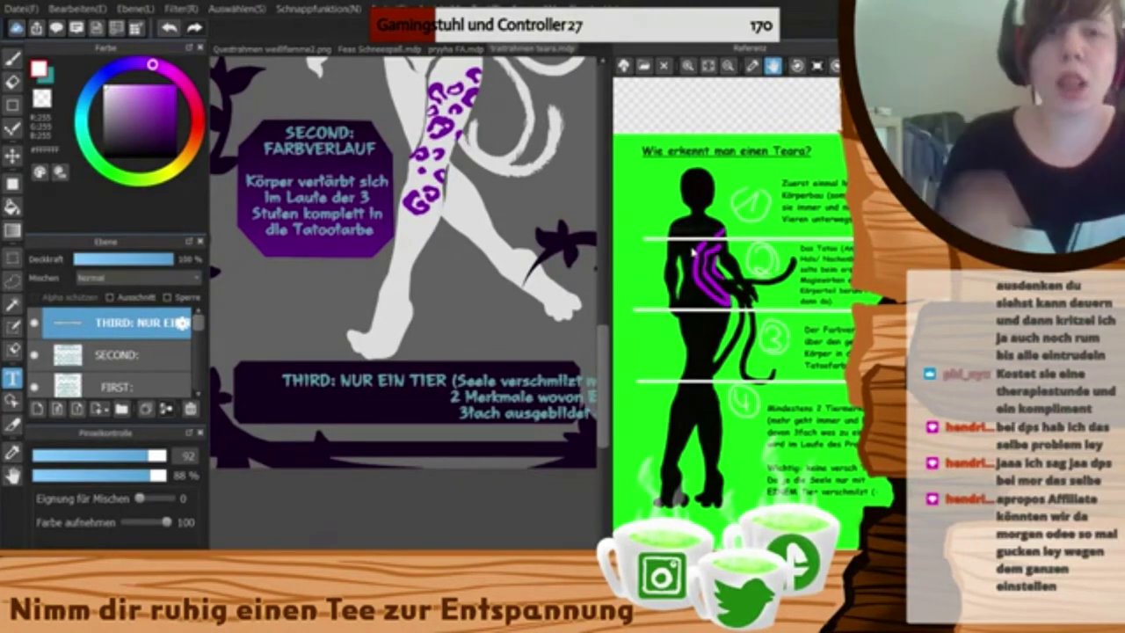
pyautogui.click(693, 252)
pyautogui.write('weil')
pyautogui.click(832, 257)
pyautogui.write(')')
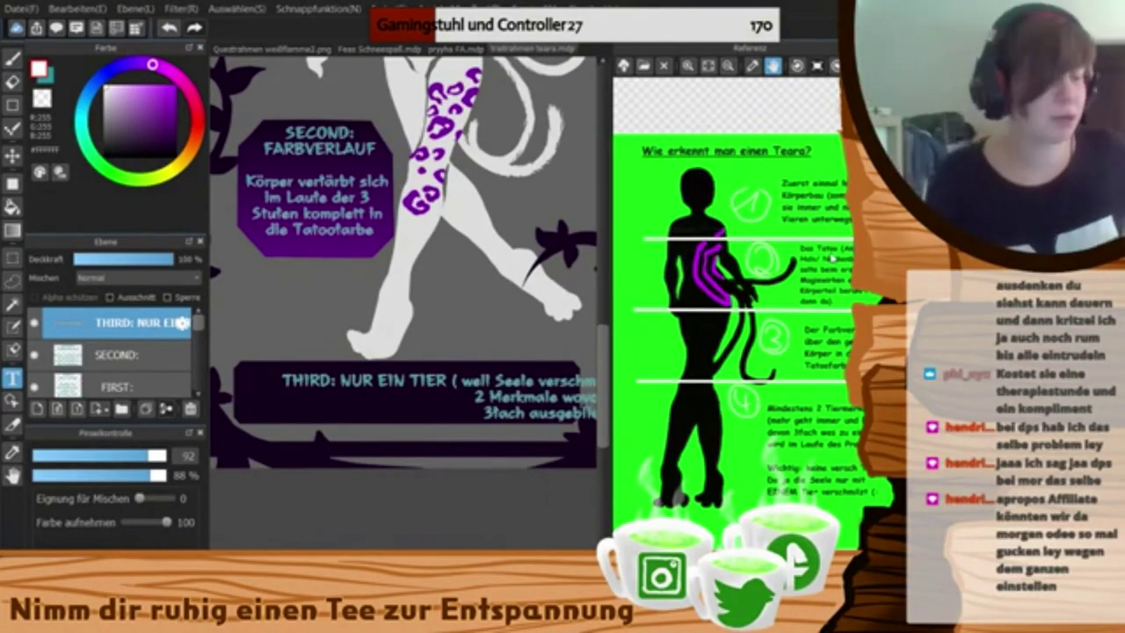
# - Rebreak the THIRD text into three lines, starting them with "THIRD:", "nur mit" and "wovon EINS", and move it inside the dark box
pyautogui.press('Return')
pyautogui.press('Down')
pyautogui.press('BackSpace')
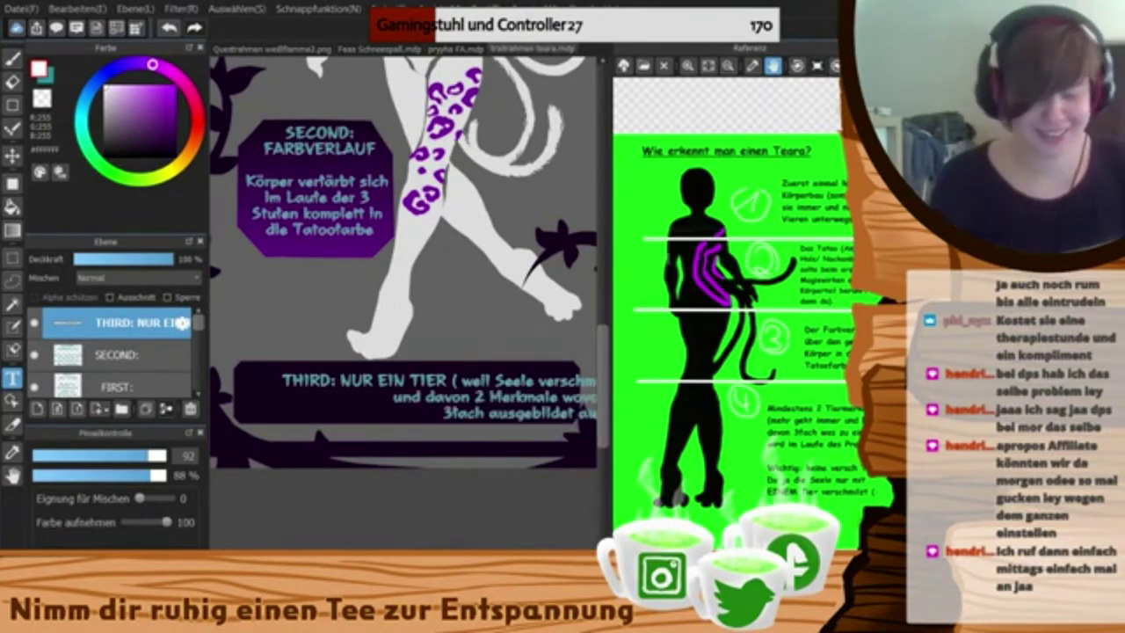
pyautogui.press('Return')
pyautogui.press('Down')
pyautogui.press('BackSpace')
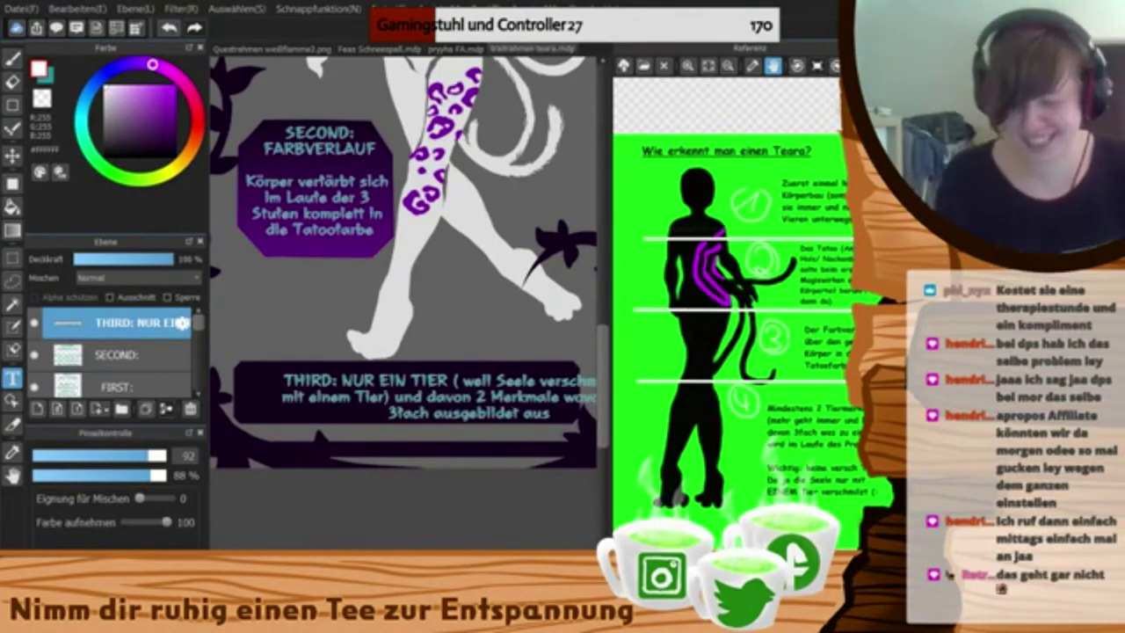
pyautogui.moveTo(584, 453); pyautogui.dragTo(549, 449)
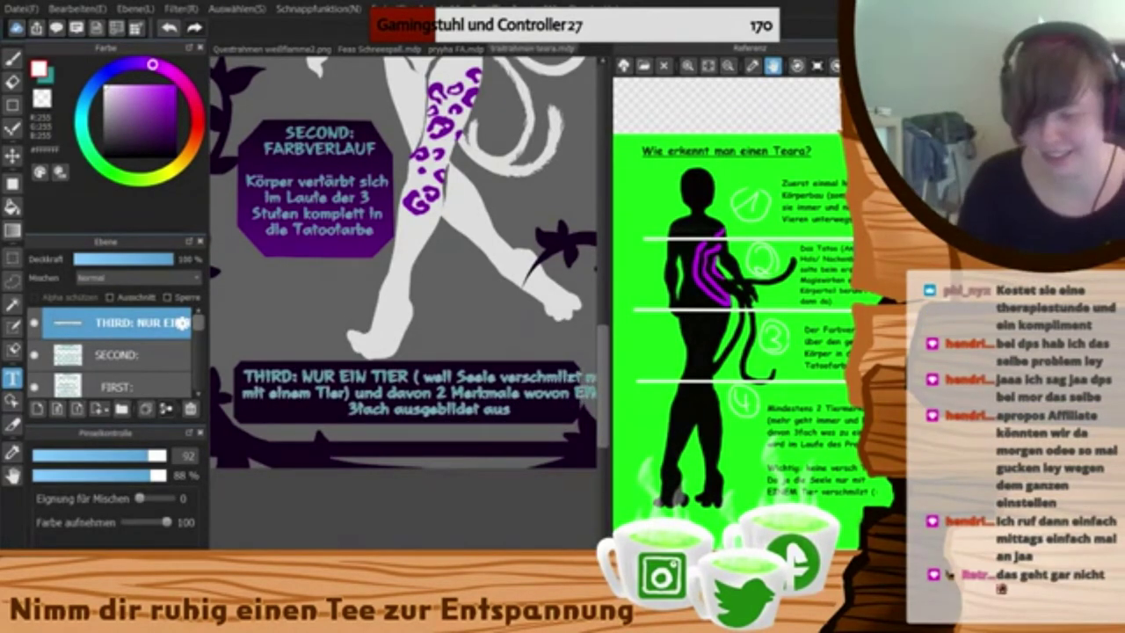
pyautogui.press('Return')
pyautogui.press('Down')
pyautogui.press('BackSpace')
pyautogui.write('EINS')
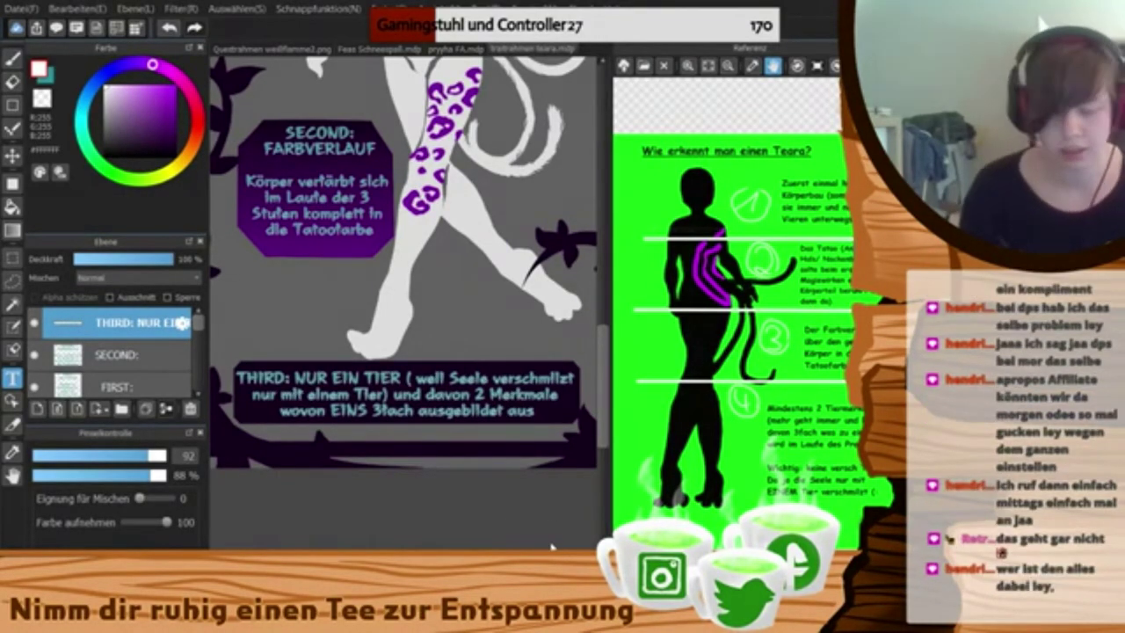
# - Save the page as TearaTraits1.png and load the "Die Tiertraits (-merkmale)" reference image
pyautogui.scroll(5, 480, 528)
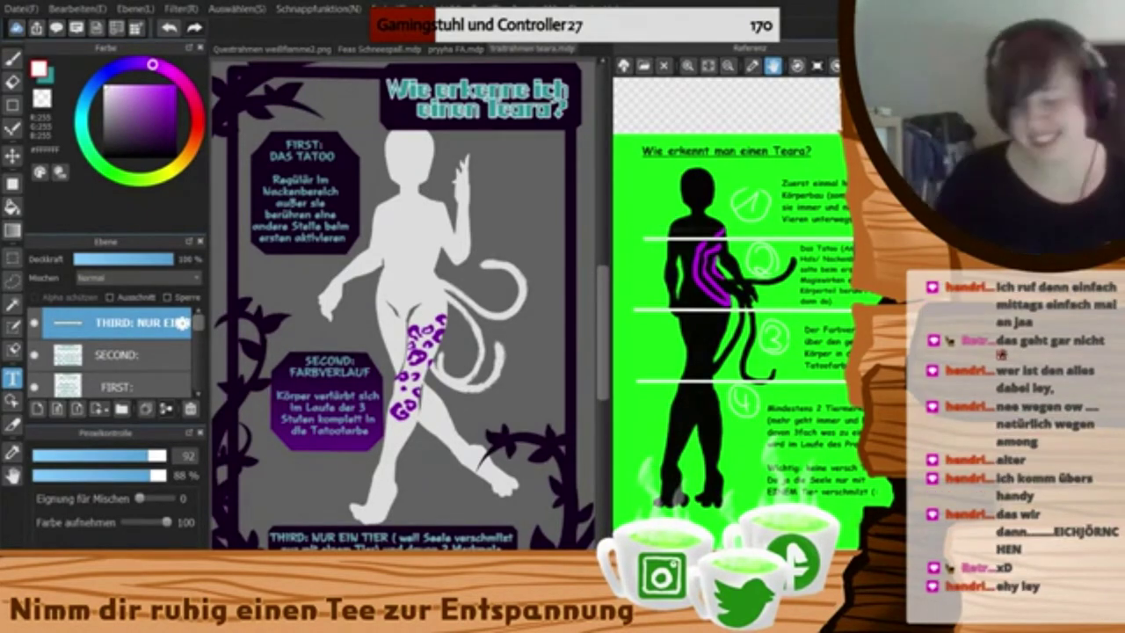
pyautogui.scroll(1, 404, 303)
pyautogui.scroll(-2, 404, 303)
pyautogui.press('alt')
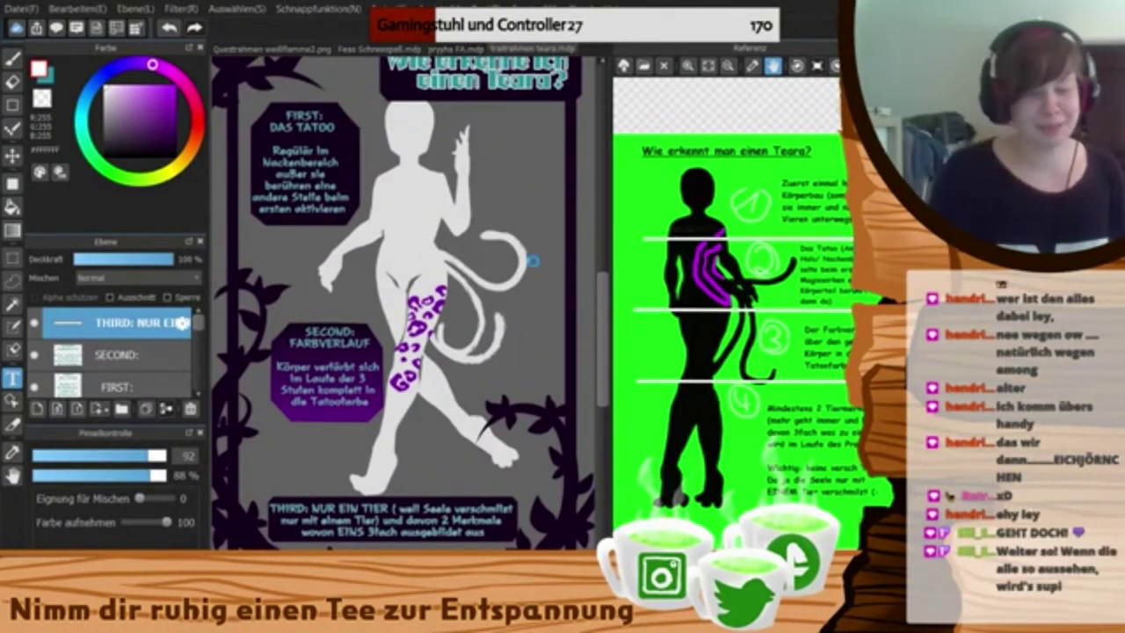
pyautogui.click(280, 213)
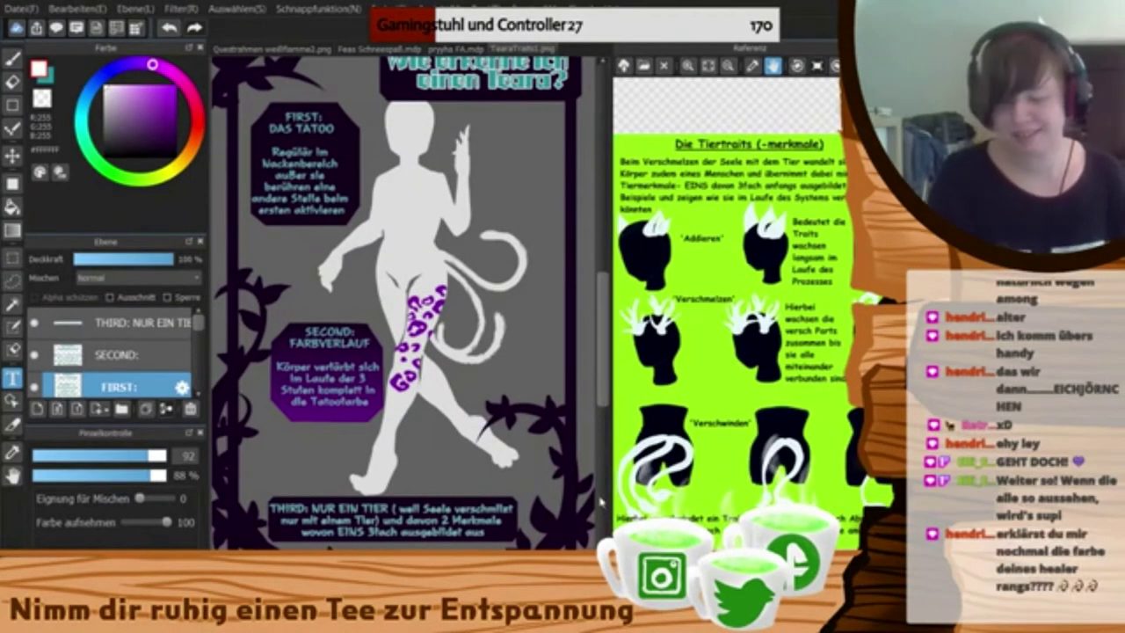
# - Close the document Questrahmen weißflamme2.png and create a new blank canvas
pyautogui.click(12, 453)
pyautogui.click(290, 48)
pyautogui.hotkey('ctrl', 'w')
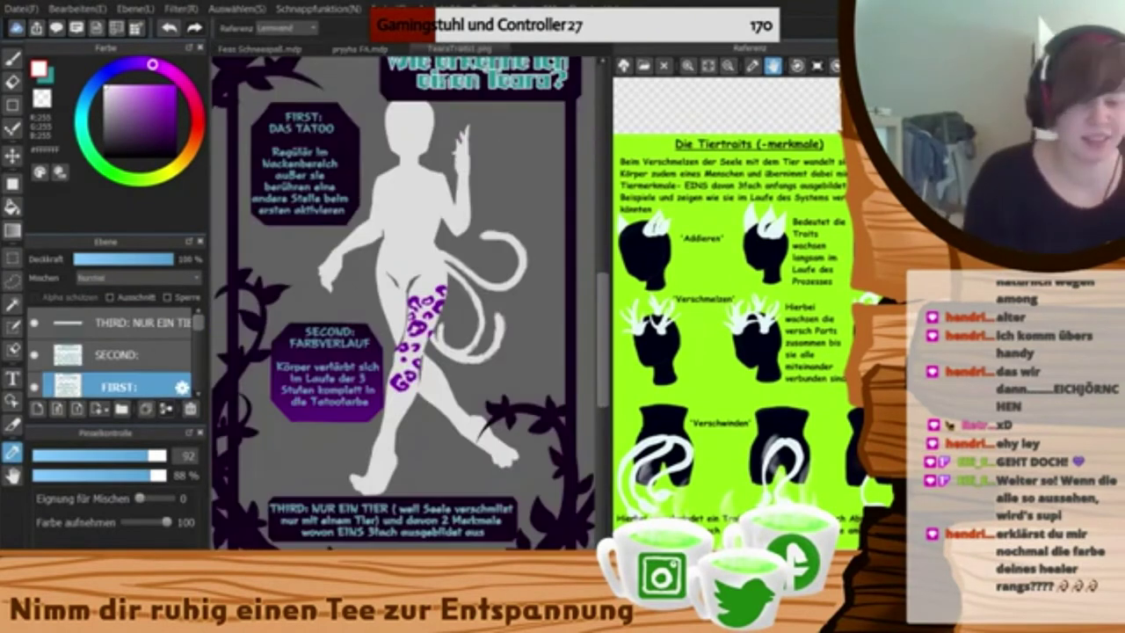
pyautogui.hotkey('ctrl', 'n')
pyautogui.click(411, 465)
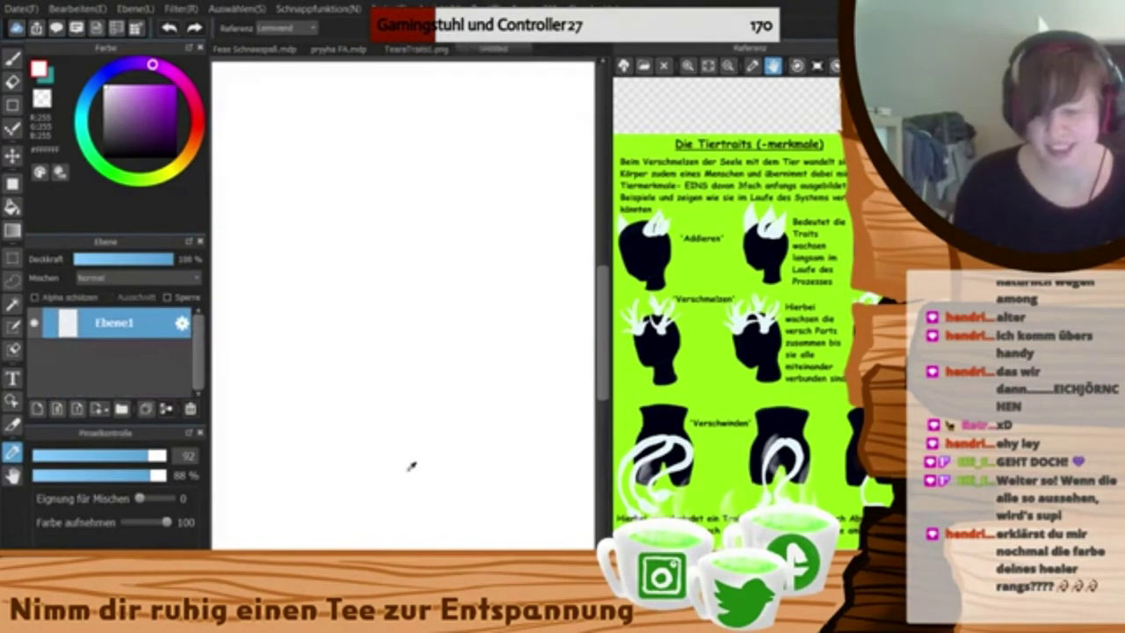
# - Sample the grey background colour from TearaTraits1.png and fill the new canvas with it
pyautogui.click(407, 52)
pyautogui.click(354, 286)
pyautogui.click(493, 51)
pyautogui.click(12, 207)
pyautogui.click(379, 260)
# - Add a new layer and draw a vertical frame line in dark purple #16001E along the canvas's left edge
pyautogui.click(37, 409)
pyautogui.click(47, 75)
pyautogui.click(13, 105)
pyautogui.hotkey('ctrl', 'z')
pyautogui.click(228, 29)
pyautogui.moveTo(247, 76); pyautogui.dragTo(247, 547)
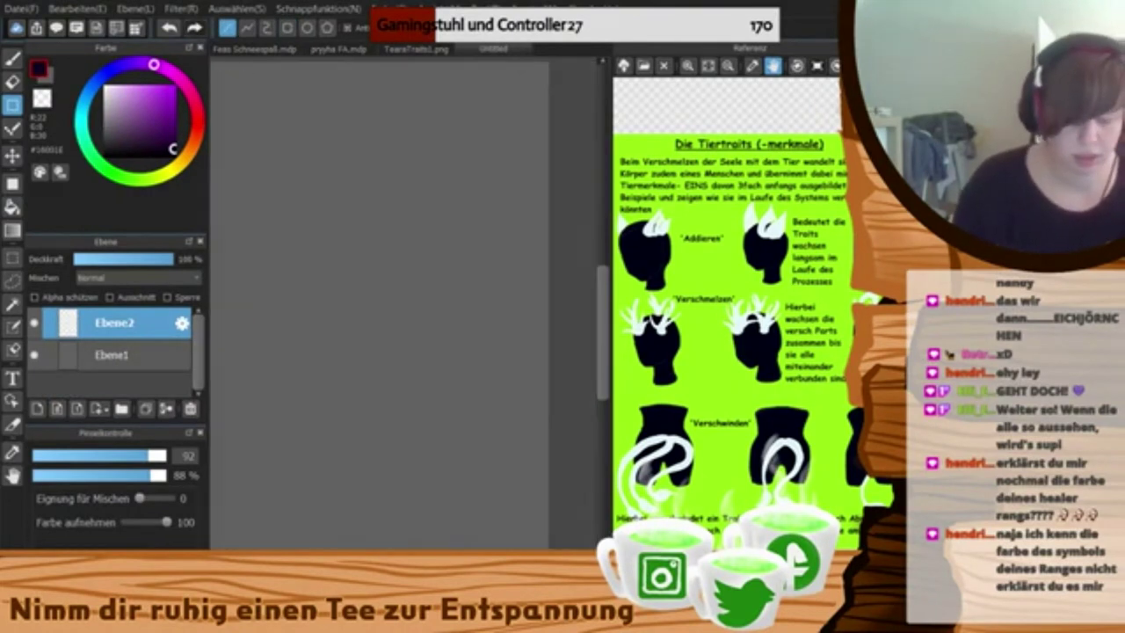
pyautogui.scroll(-2, 403, 330)
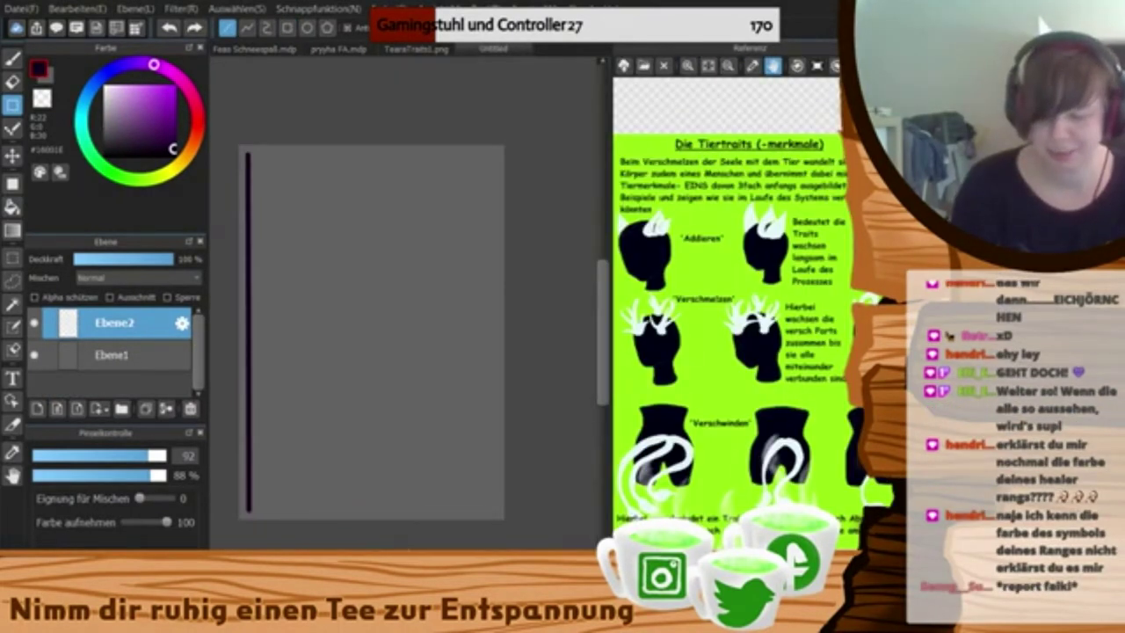
# - Try to draw the lower and upper frame lines of the new canvas
pyautogui.moveTo(492, 513); pyautogui.dragTo(491, 508)
pyautogui.moveTo(248, 153); pyautogui.dragTo(492, 159)
pyautogui.hotkey('ctrl', 'z')
pyautogui.moveTo(247, 154)
pyautogui.mouseDown()
pyautogui.moveTo(498, 153)
pyautogui.moveTo(492, 509)
pyautogui.mouseUp()
pyautogui.hotkey('ctrl', 'z')
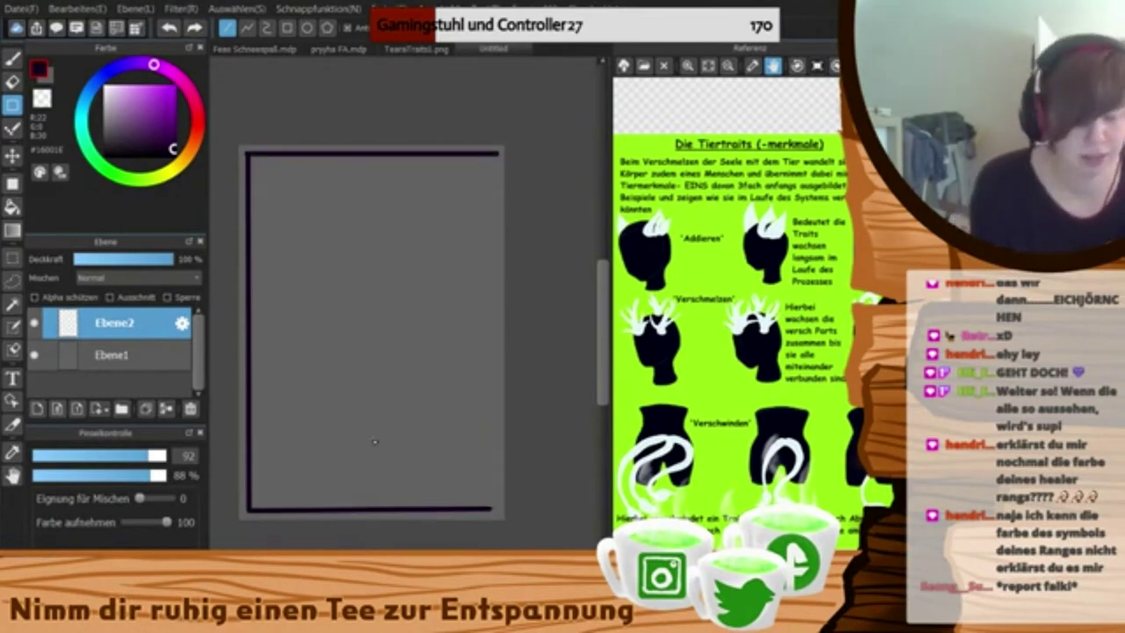
pyautogui.hotkey('ctrl', 'z')
pyautogui.hotkey('ctrl', 'z')
# - Draw the lower, upper and right straight lines to complete the rectangular frame just inside the canvas edges
pyautogui.moveTo(248, 512); pyautogui.dragTo(464, 515)
pyautogui.hotkey('ctrl', 'z')
pyautogui.moveTo(249, 511); pyautogui.dragTo(495, 511)
pyautogui.hotkey('ctrl', 'z')
pyautogui.moveTo(248, 153); pyautogui.dragTo(495, 154)
pyautogui.moveTo(495, 154); pyautogui.dragTo(495, 511)
pyautogui.press('e')
pyautogui.press('b')
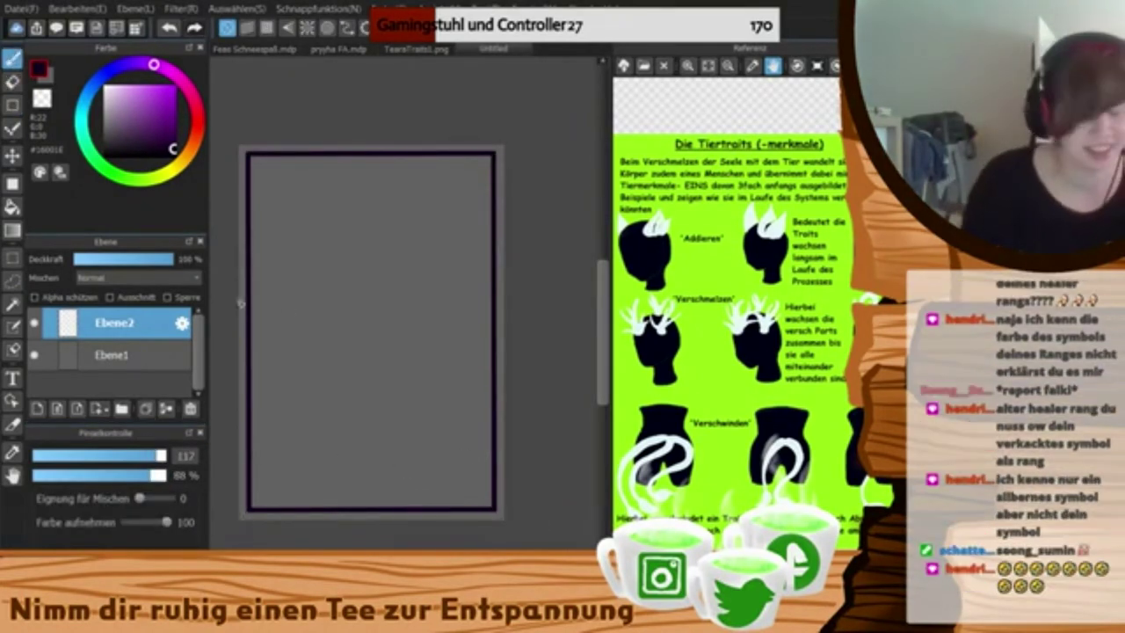
# - In TearaTraits1.png, hide the title, figure, box and frame layers
pyautogui.click(416, 49)
pyautogui.moveTo(200, 371); pyautogui.dragTo(203, 392)
pyautogui.moveTo(33, 382); pyautogui.dragTo(33, 318)
pyautogui.scroll(2, 34, 325)
pyautogui.click(33, 323)
pyautogui.scroll(4, 34, 326)
pyautogui.click(33, 387)
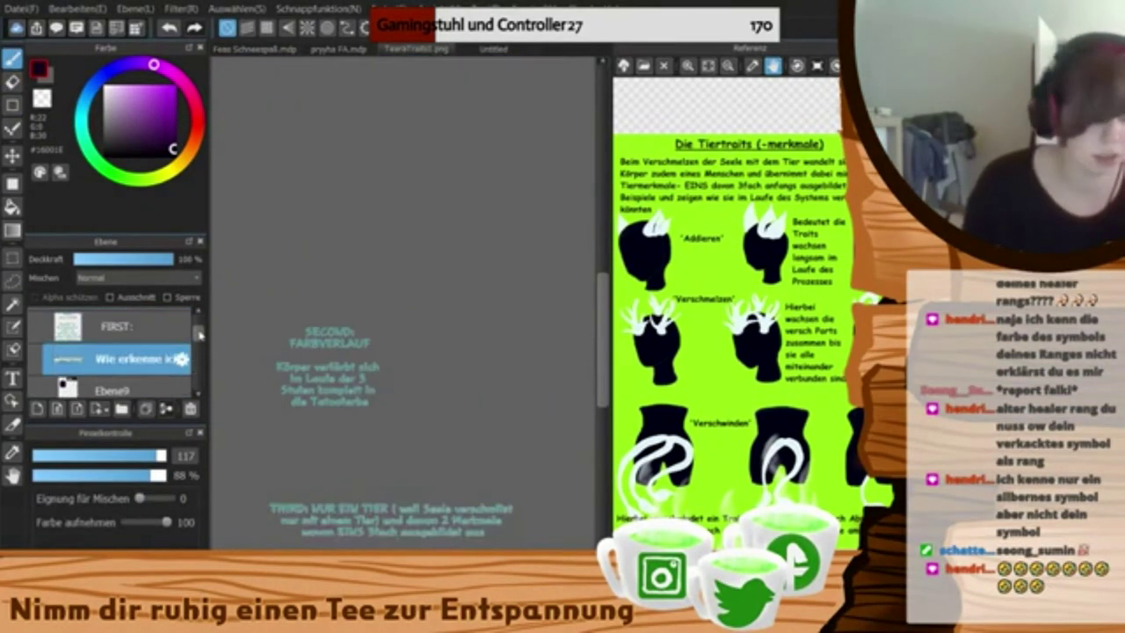
# - Hide the remaining SECOND and THIRD text layers and the Ebene1 background, and show the vine frame on Ebene2
pyautogui.moveTo(200, 333); pyautogui.dragTo(199, 322)
pyautogui.moveTo(34, 355); pyautogui.dragTo(34, 323)
pyautogui.moveTo(199, 324); pyautogui.dragTo(199, 359)
pyautogui.click(33, 349)
pyautogui.moveTo(254, 400); pyautogui.dragTo(256, 451)
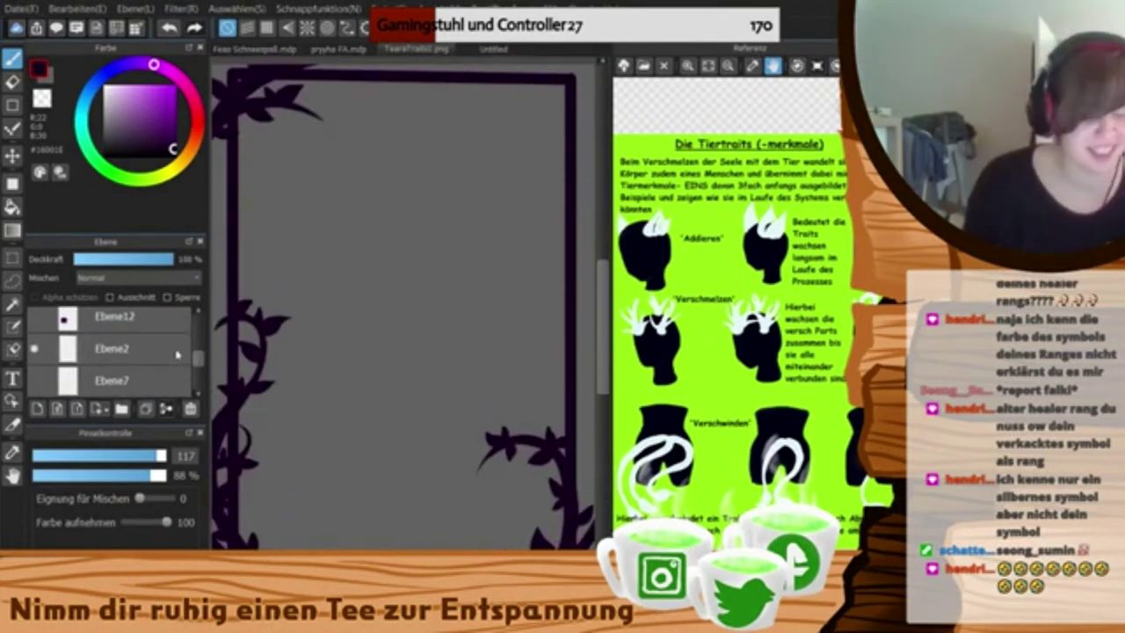
pyautogui.moveTo(199, 357); pyautogui.dragTo(200, 384)
pyautogui.click(34, 382)
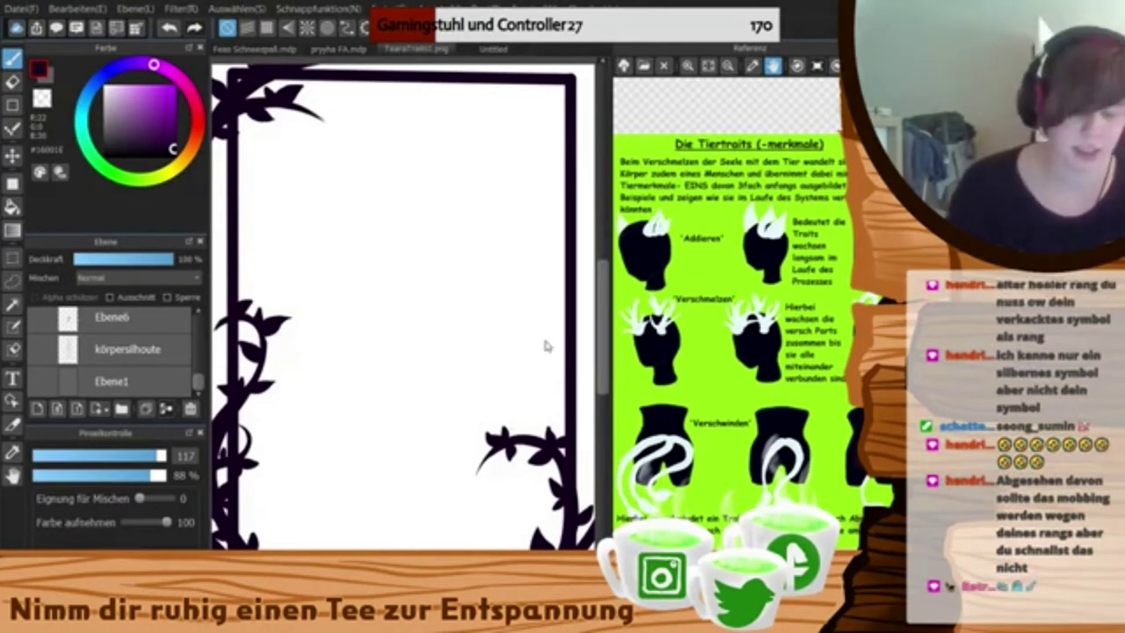
# - Show the hidden background, figure, leg marking, text box and title layers of the first sheet again
pyautogui.hotkey('ctrl', 'Tab')
pyautogui.click(131, 354)
pyautogui.scroll(-1, 161, 361)
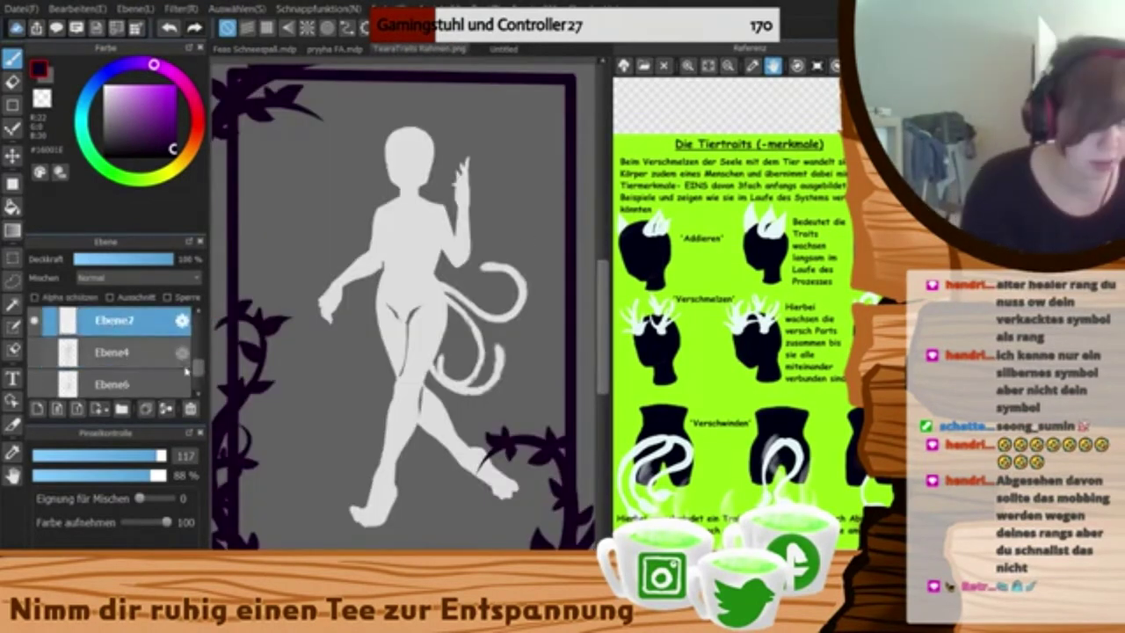
pyautogui.moveTo(199, 369); pyautogui.dragTo(196, 320)
pyautogui.click(35, 320)
pyautogui.click(34, 353)
pyautogui.click(34, 384)
pyautogui.click(35, 383)
pyautogui.scroll(-2, 45, 382)
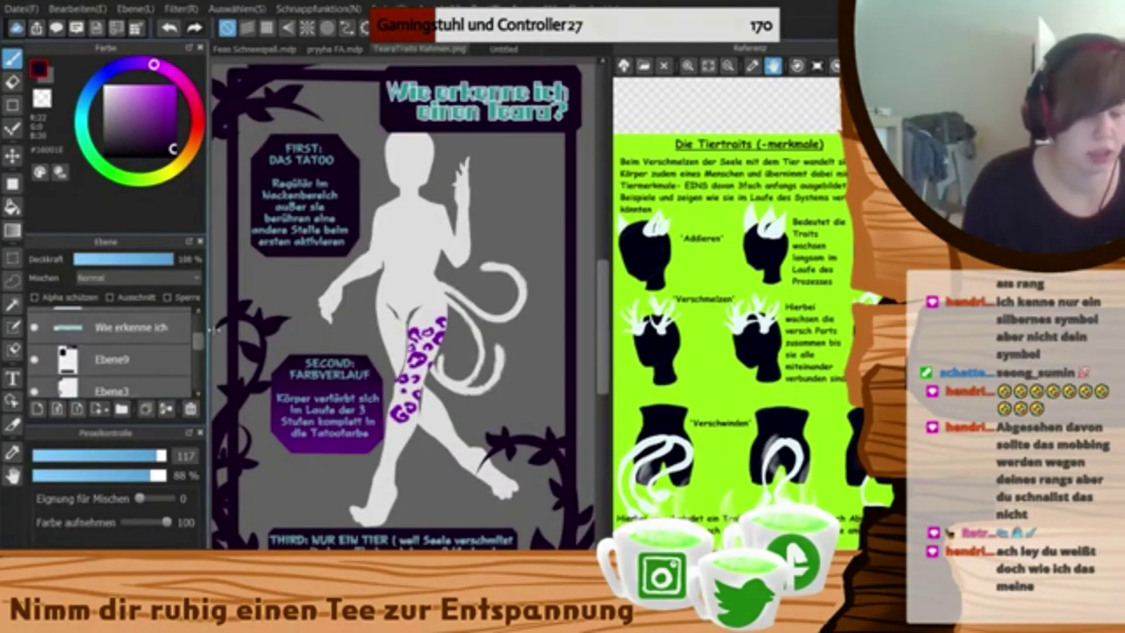
# - In TearaTraits Rahmen.png, add a layer beneath the vine frame and fill the whole page with grey #636363
pyautogui.hotkey('ctrl', 'Tab')
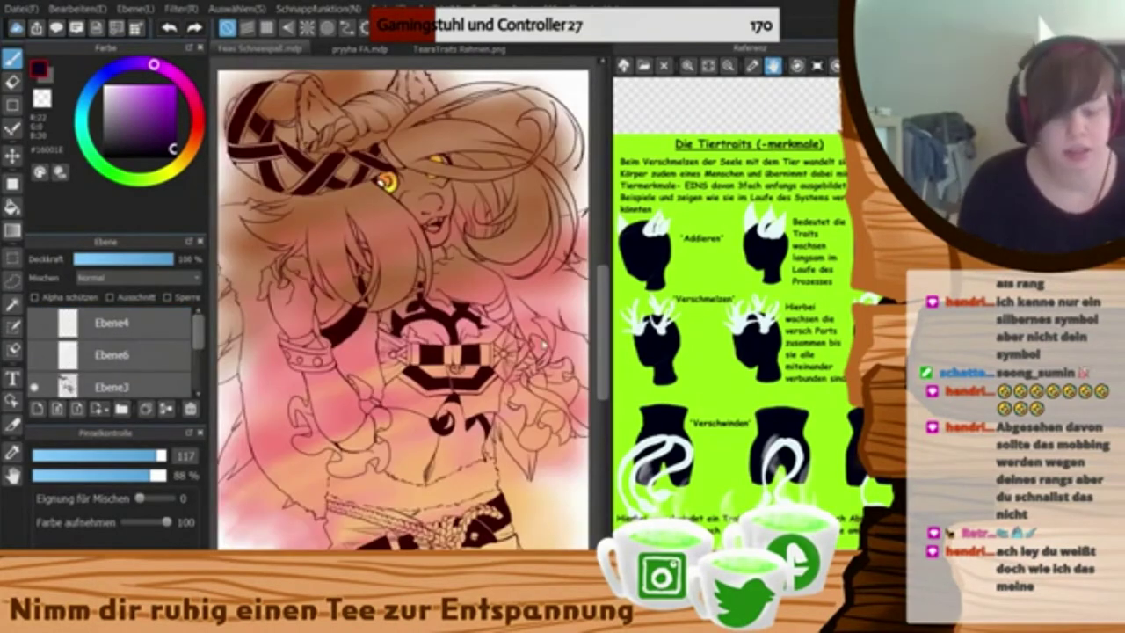
pyautogui.hotkey('ctrl', 'Tab')
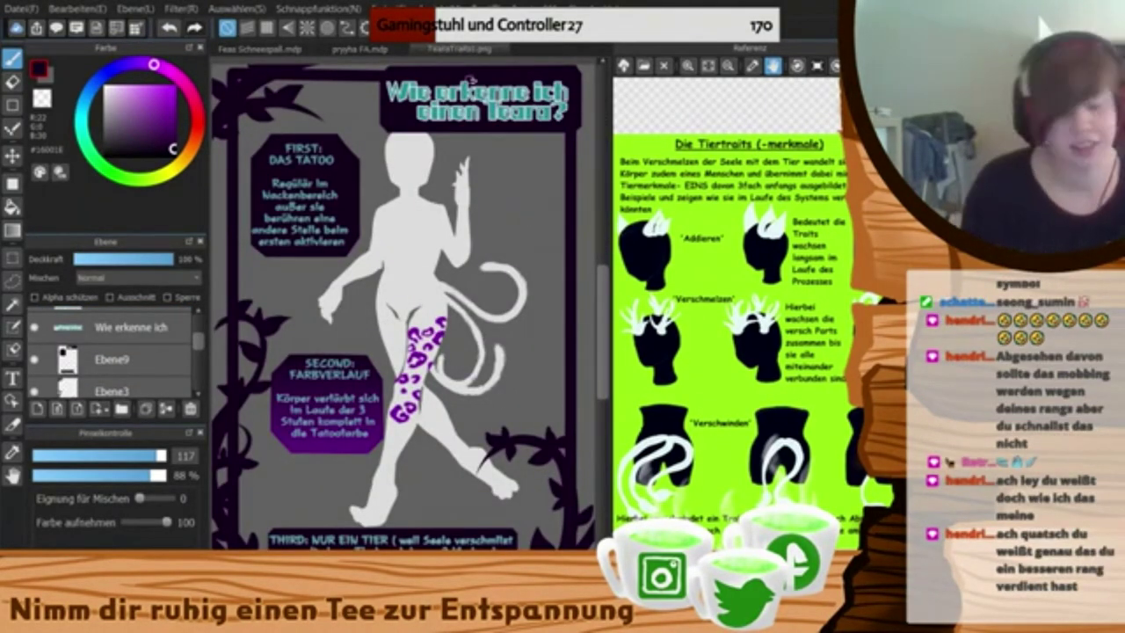
pyautogui.click(405, 49)
pyautogui.click(490, 50)
pyautogui.click(37, 409)
pyautogui.click(12, 206)
pyautogui.click(249, 238)
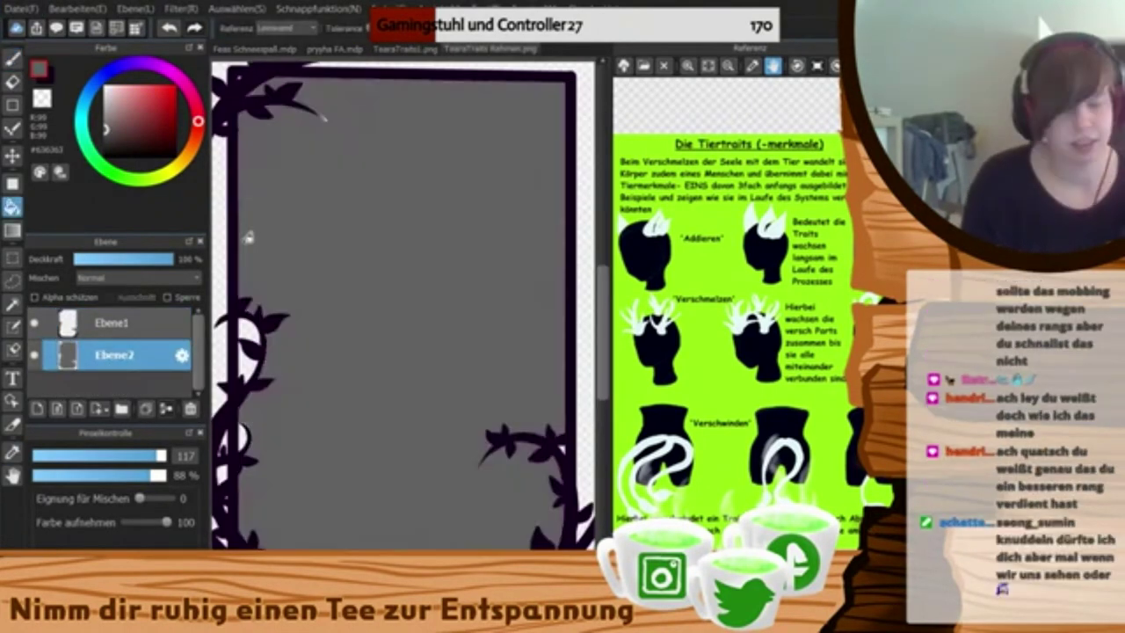
pyautogui.hotkey('ctrl', 'z')
pyautogui.click(34, 323)
pyautogui.click(363, 239)
pyautogui.click(34, 322)
# - On another new layer, sketch a left-facing head with neck in purple #510070 near the page's upper-left corner
pyautogui.click(37, 409)
pyautogui.click(12, 58)
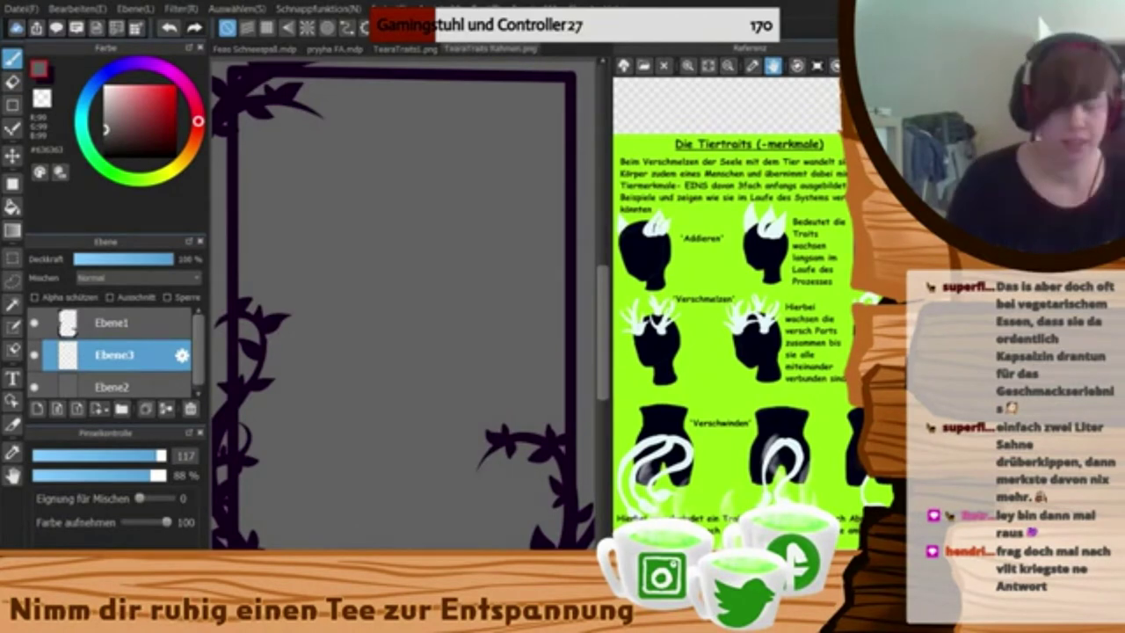
pyautogui.click(404, 50)
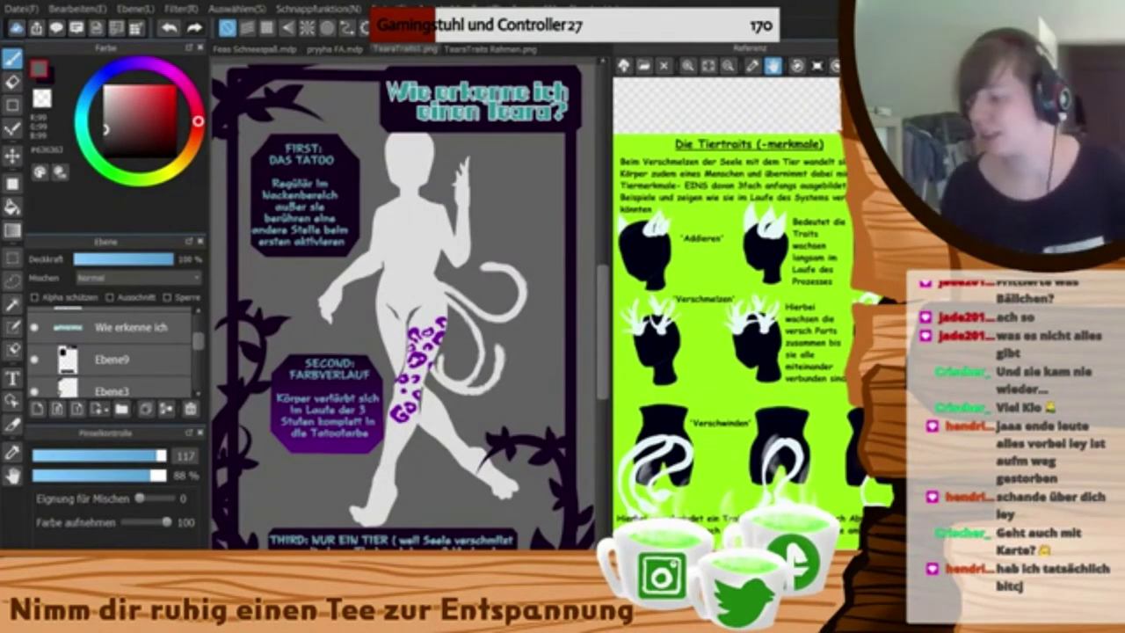
pyautogui.click(490, 49)
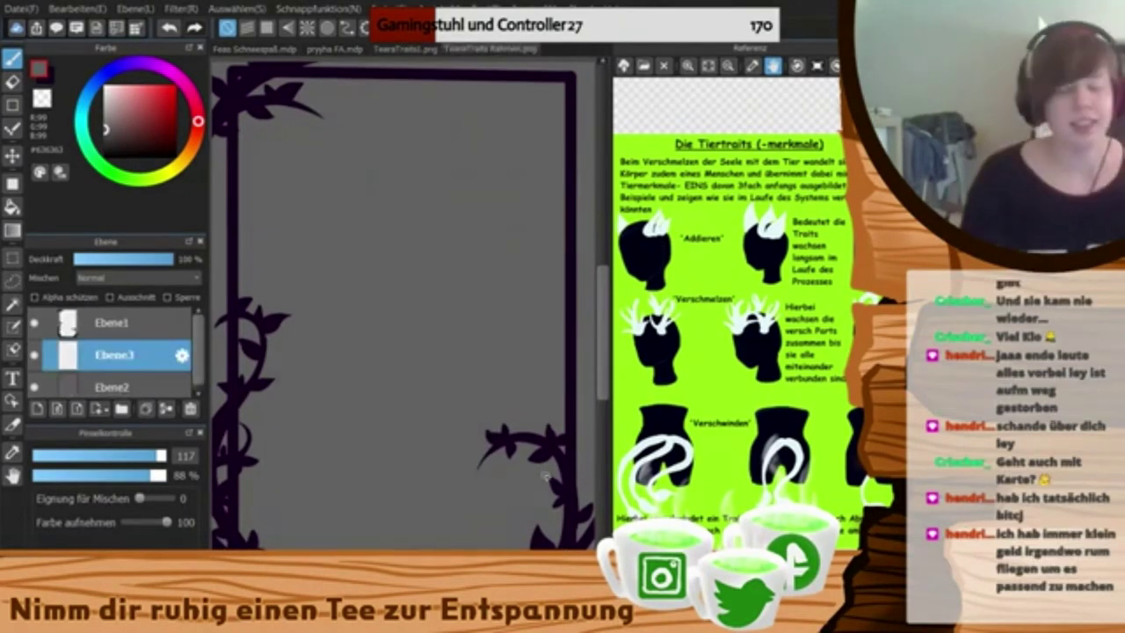
pyautogui.press('x')
pyautogui.click(83, 467)
pyautogui.moveTo(273, 186)
pyautogui.mouseDown()
pyautogui.moveTo(283, 255)
pyautogui.moveTo(346, 247)
pyautogui.moveTo(355, 225)
pyautogui.mouseUp()
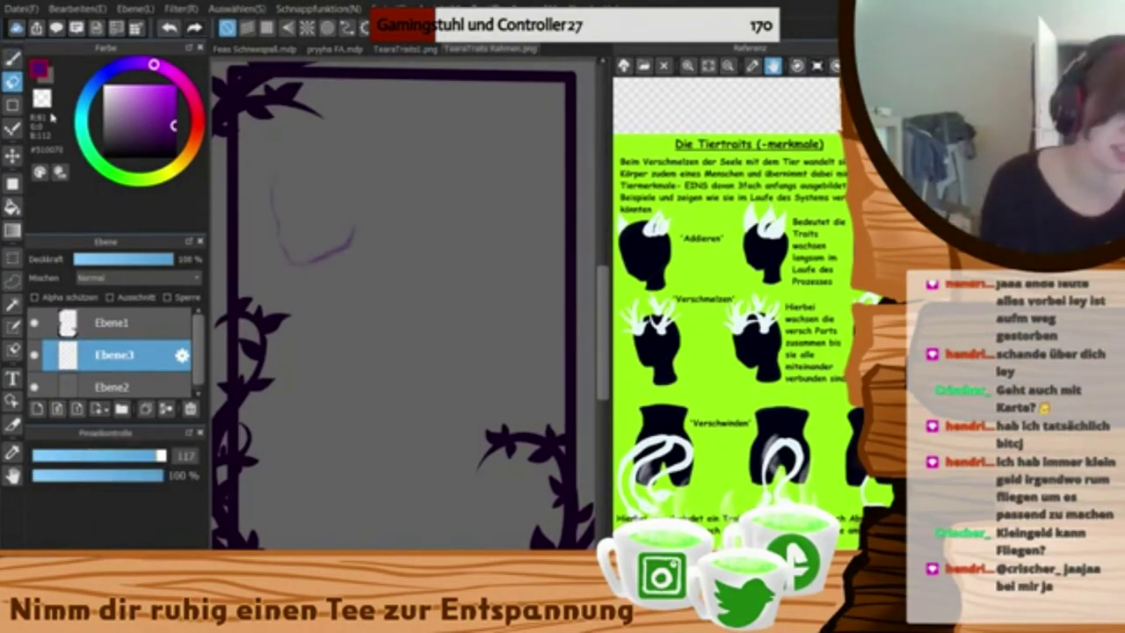
pyautogui.moveTo(312, 153)
pyautogui.mouseDown()
pyautogui.moveTo(375, 208)
pyautogui.moveTo(359, 243)
pyautogui.mouseUp()
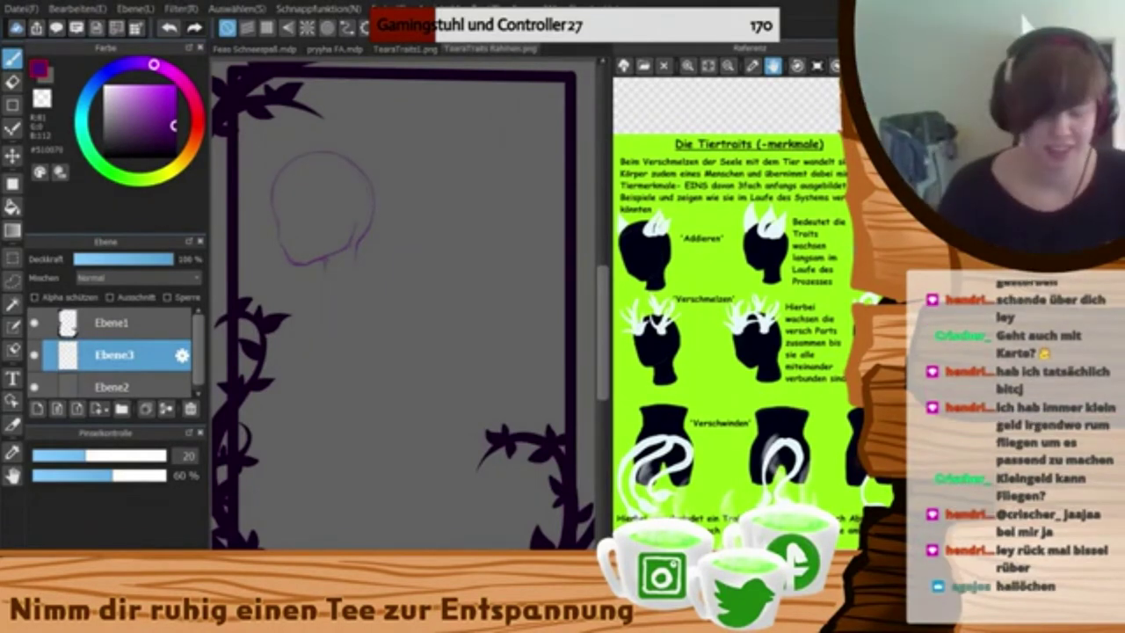
pyautogui.moveTo(356, 249); pyautogui.dragTo(366, 277)
pyautogui.moveTo(325, 262)
pyautogui.mouseDown()
pyautogui.moveTo(320, 282)
pyautogui.moveTo(362, 295)
pyautogui.mouseUp()
pyautogui.moveTo(375, 283); pyautogui.dragTo(338, 305)
pyautogui.moveTo(371, 283)
pyautogui.mouseDown()
pyautogui.moveTo(358, 245)
pyautogui.moveTo(375, 201)
pyautogui.mouseUp()
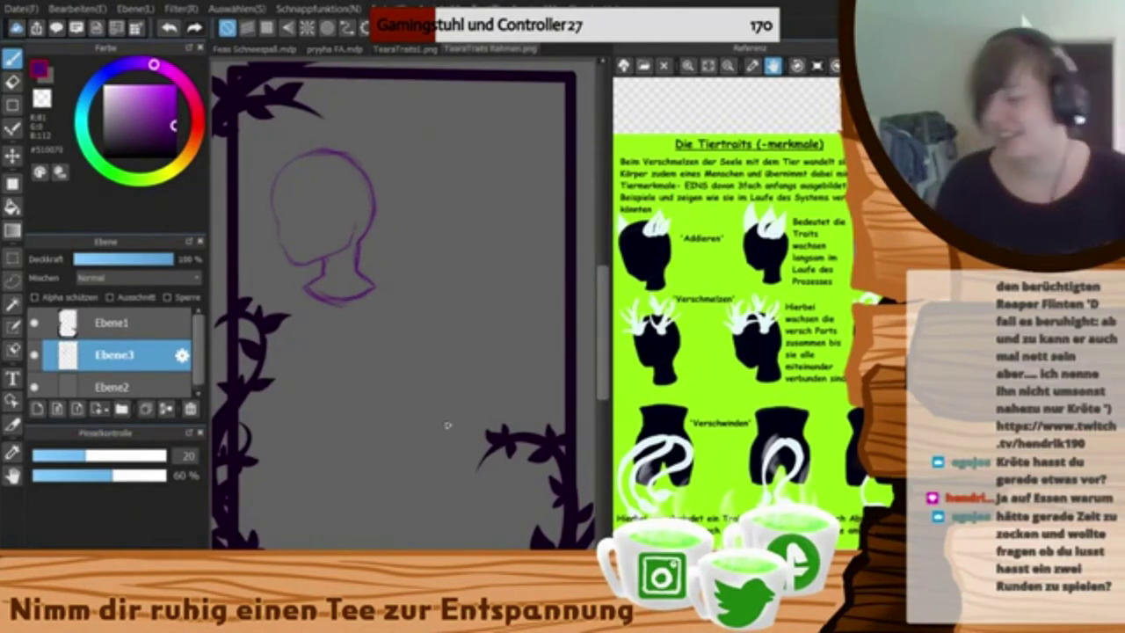
# - Pick the light grey of the figure in TearaTraits1.png and paint the head silhouette on a new layer beneath the sketch
pyautogui.click(404, 49)
pyautogui.click(12, 453)
pyautogui.click(431, 250)
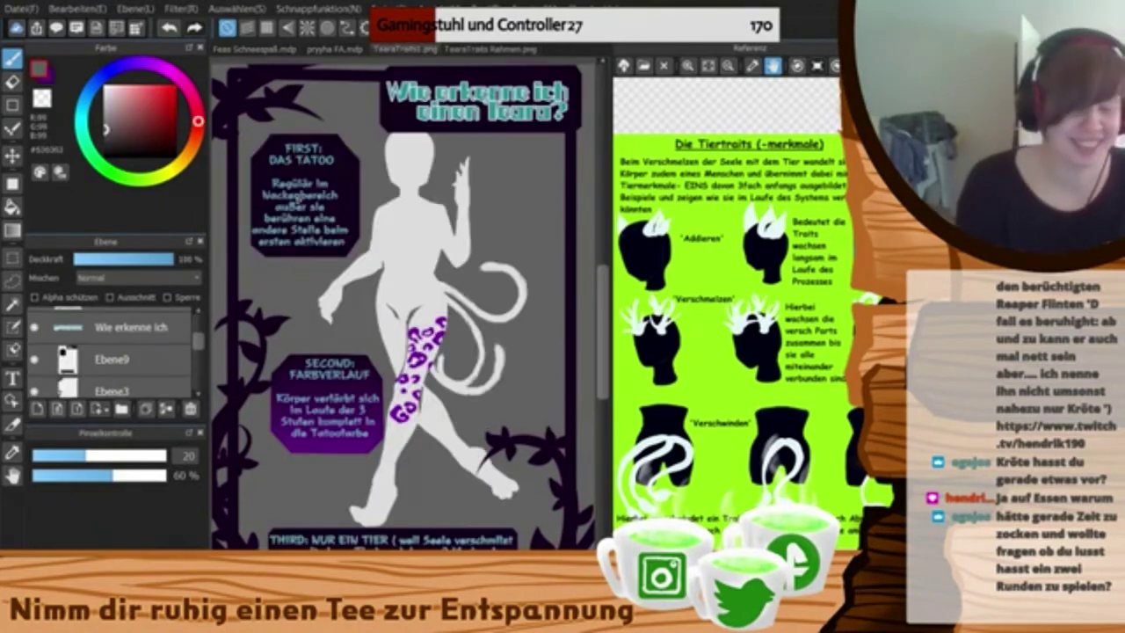
pyautogui.click(490, 50)
pyautogui.click(12, 59)
pyautogui.click(111, 387)
pyautogui.click(37, 409)
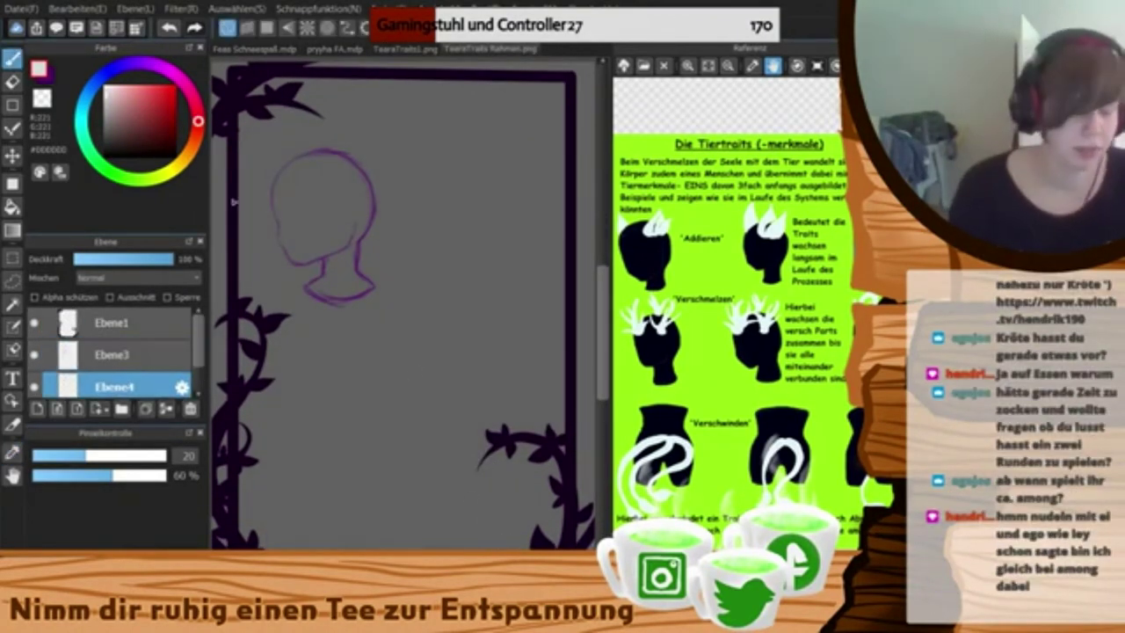
pyautogui.click(115, 496)
pyautogui.moveTo(323, 154)
pyautogui.mouseDown()
pyautogui.moveTo(285, 176)
pyautogui.moveTo(290, 220)
pyautogui.moveTo(325, 259)
pyautogui.moveTo(374, 169)
pyautogui.moveTo(347, 151)
pyautogui.moveTo(363, 235)
pyautogui.moveTo(329, 277)
pyautogui.moveTo(355, 285)
pyautogui.moveTo(307, 289)
pyautogui.mouseUp()
pyautogui.hotkey('ctrl', 'z')
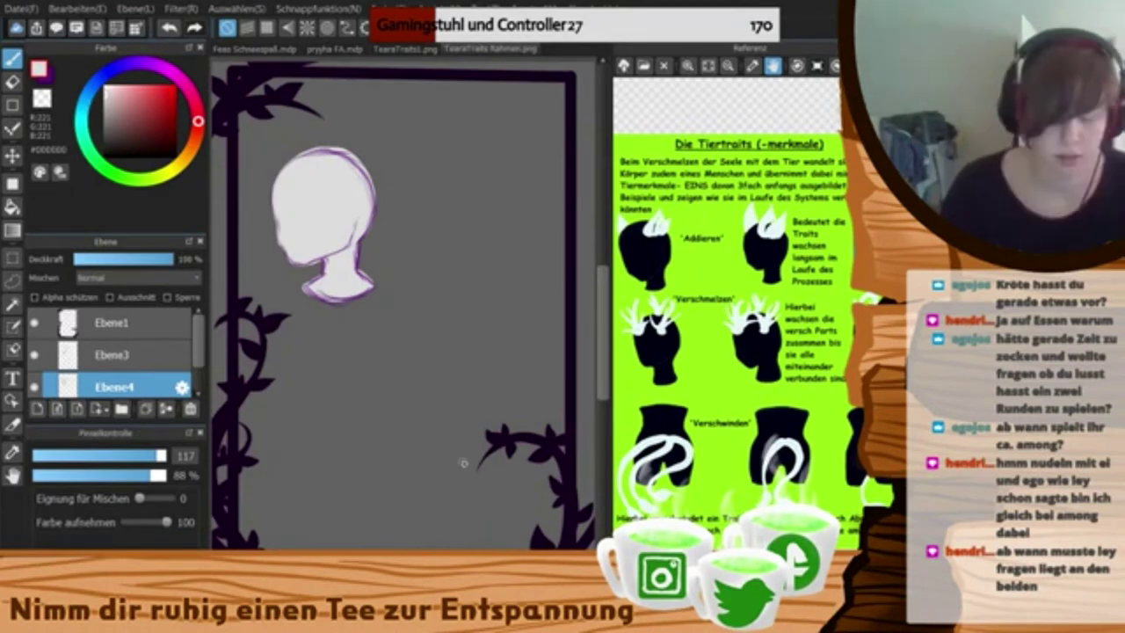
# - Hide the purple head sketch and erase along the forehead and face edge of the head silhouette
pyautogui.press('e')
pyautogui.moveTo(276, 236)
pyautogui.mouseDown()
pyautogui.moveTo(293, 270)
pyautogui.moveTo(311, 272)
pyautogui.mouseUp()
pyautogui.hotkey('ctrl', 'z')
pyautogui.click(34, 355)
pyautogui.hotkey('ctrl', 'z')
pyautogui.moveTo(276, 186); pyautogui.dragTo(283, 180)
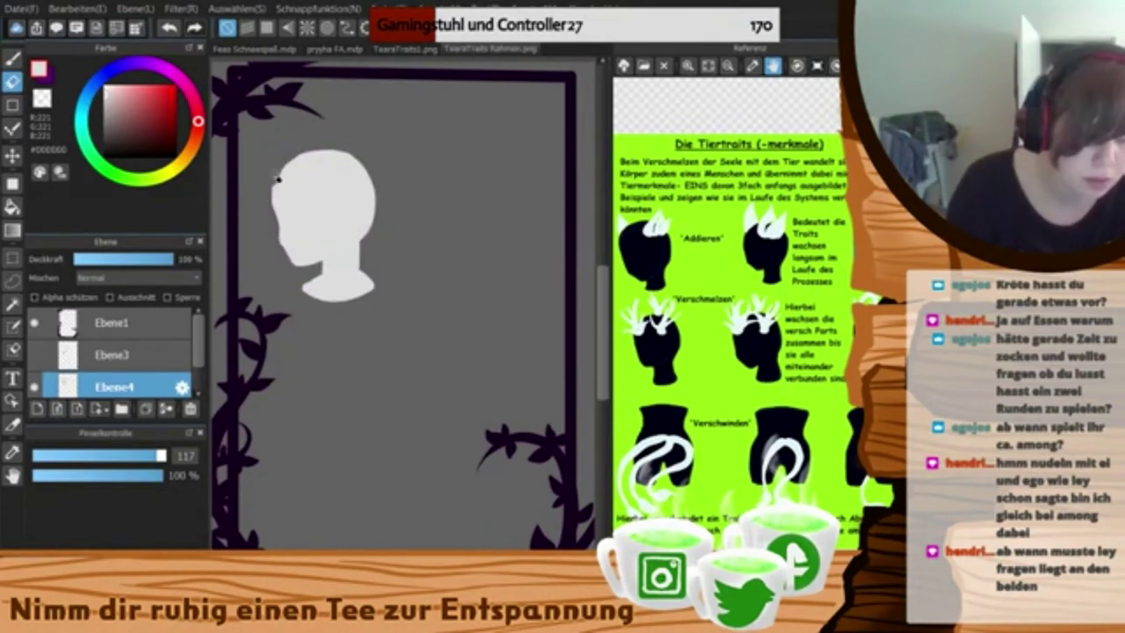
pyautogui.hotkey('ctrl', 'z')
# - Check the head in a mirrored view and refine the face, nape and neck edges with the eraser at size 61
pyautogui.click(777, 66)
pyautogui.moveTo(466, 351)
pyautogui.mouseDown()
pyautogui.moveTo(475, 384)
pyautogui.moveTo(443, 484)
pyautogui.mouseUp()
pyautogui.hotkey('ctrl', 'z')
pyautogui.click(138, 456)
pyautogui.moveTo(469, 413); pyautogui.dragTo(447, 482)
pyautogui.moveTo(351, 456); pyautogui.dragTo(332, 515)
pyautogui.moveTo(409, 481)
pyautogui.mouseDown()
pyautogui.moveTo(407, 500)
pyautogui.moveTo(430, 512)
pyautogui.mouseUp()
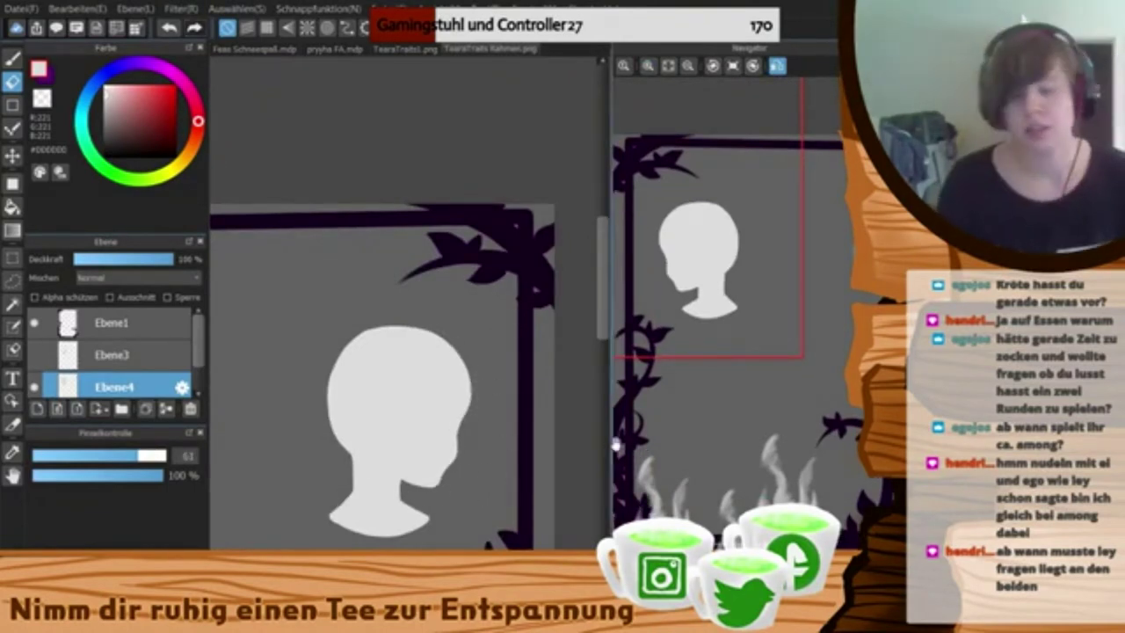
pyautogui.click(778, 66)
pyautogui.click(703, 607)
pyautogui.click(146, 409)
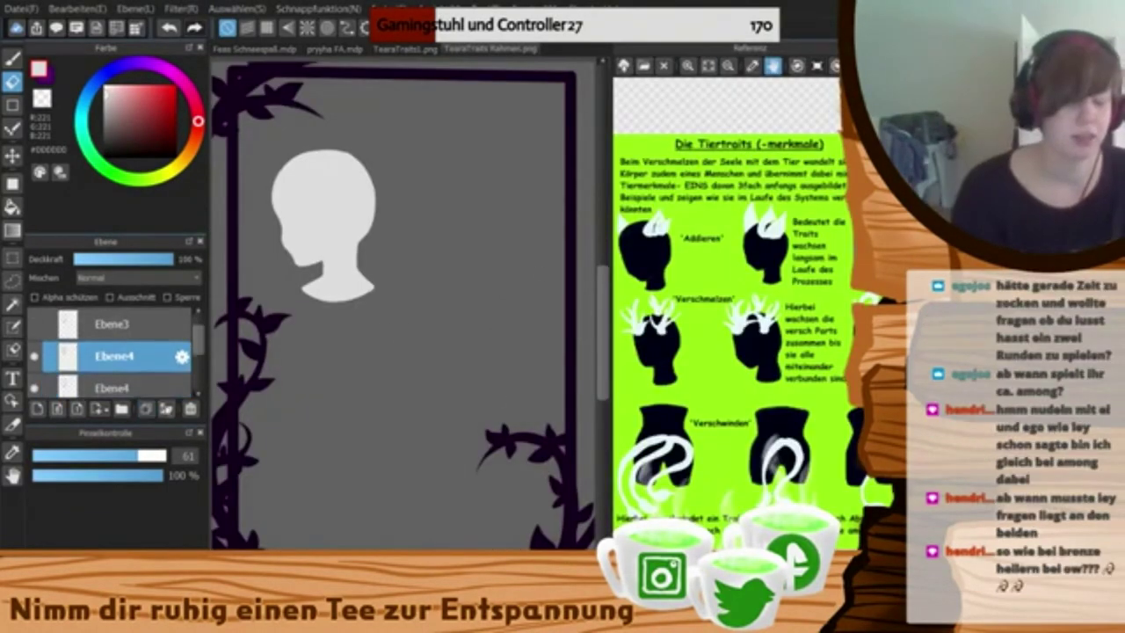
pyautogui.scroll(-2, 146, 361)
pyautogui.press('v')
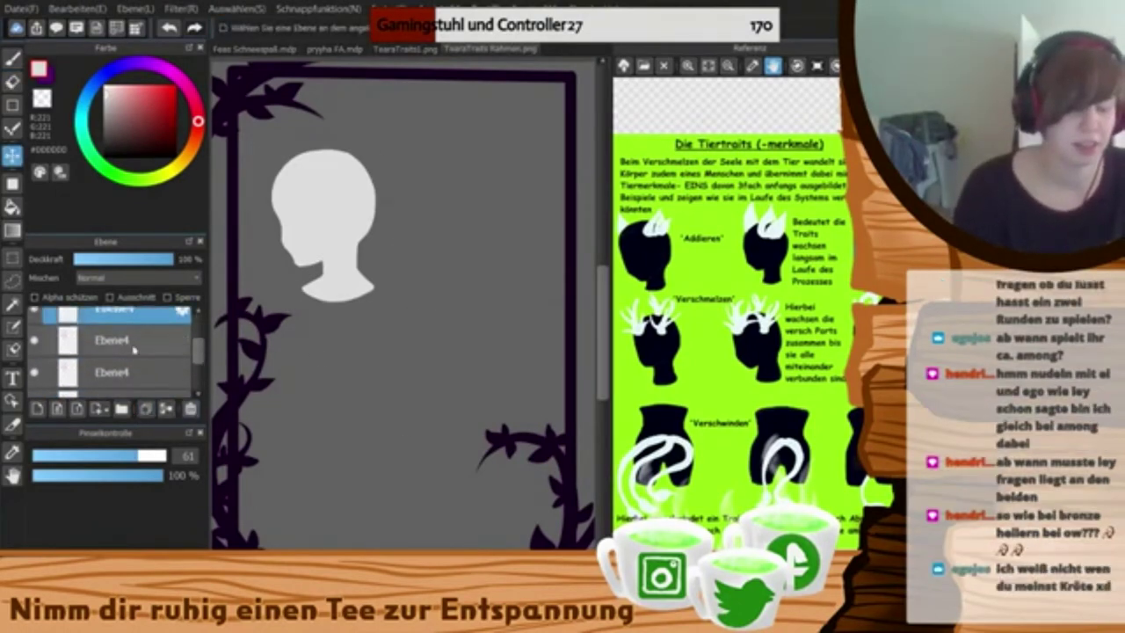
pyautogui.click(191, 409)
pyautogui.click(191, 408)
pyautogui.click(191, 408)
pyautogui.click(191, 408)
# - Select the head silhouette and scale it down near the frame's upper-left corner
pyautogui.click(12, 258)
pyautogui.moveTo(238, 145)
pyautogui.mouseDown()
pyautogui.moveTo(412, 335)
pyautogui.moveTo(342, 261)
pyautogui.mouseUp()
pyautogui.hotkey('ctrl', 't')
pyautogui.press('Return')
# - Arrange copies of the head silhouette into an evenly spaced row of three across the upper part of the page
pyautogui.moveTo(290, 195); pyautogui.dragTo(533, 223)
pyautogui.click(557, 485)
pyautogui.click(146, 409)
pyautogui.click(13, 156)
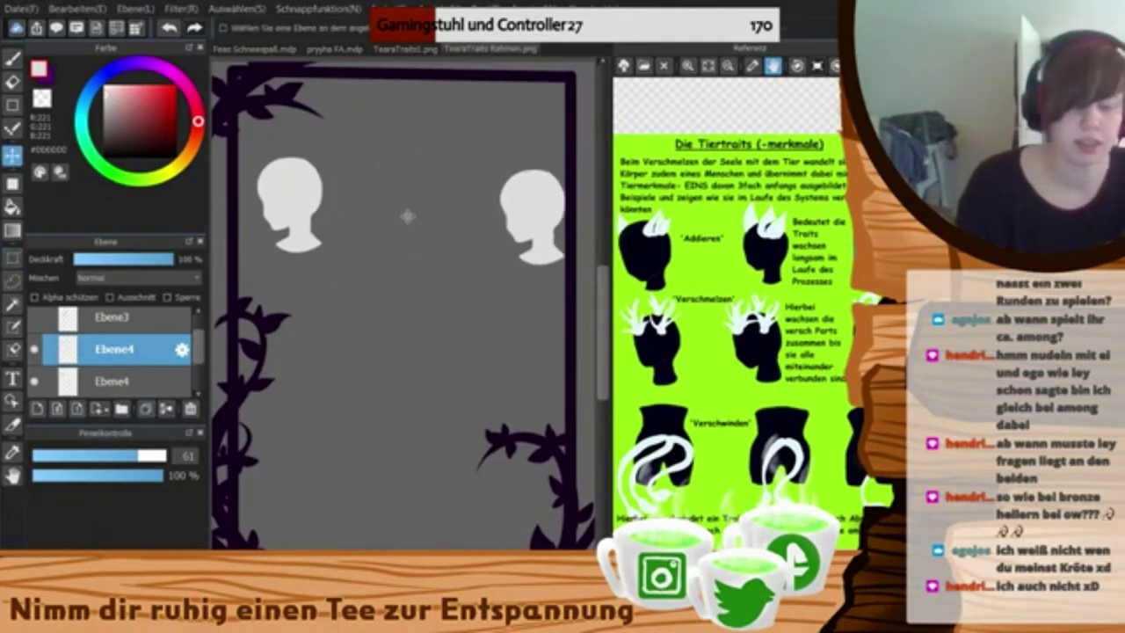
pyautogui.moveTo(407, 217); pyautogui.dragTo(396, 211)
pyautogui.click(114, 382)
pyautogui.moveTo(294, 219); pyautogui.dragTo(407, 219)
pyautogui.click(114, 349)
pyautogui.moveTo(422, 402); pyautogui.dragTo(417, 395)
pyautogui.moveTo(199, 359)
pyautogui.mouseDown()
pyautogui.moveTo(196, 395)
pyautogui.moveTo(197, 371)
pyautogui.mouseUp()
pyautogui.moveTo(556, 347); pyautogui.dragTo(556, 350)
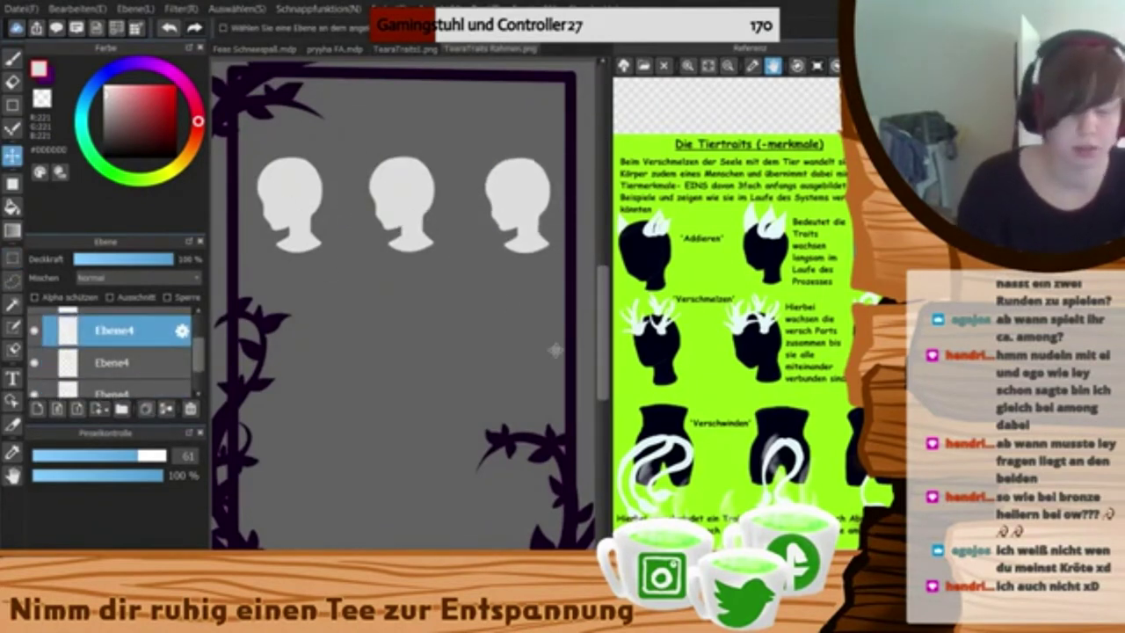
# - Merge the three head layers, duplicate the row and place the copy directly below it as a second row
pyautogui.click(167, 409)
pyautogui.click(167, 409)
pyautogui.click(146, 409)
pyautogui.moveTo(415, 209); pyautogui.dragTo(417, 355)
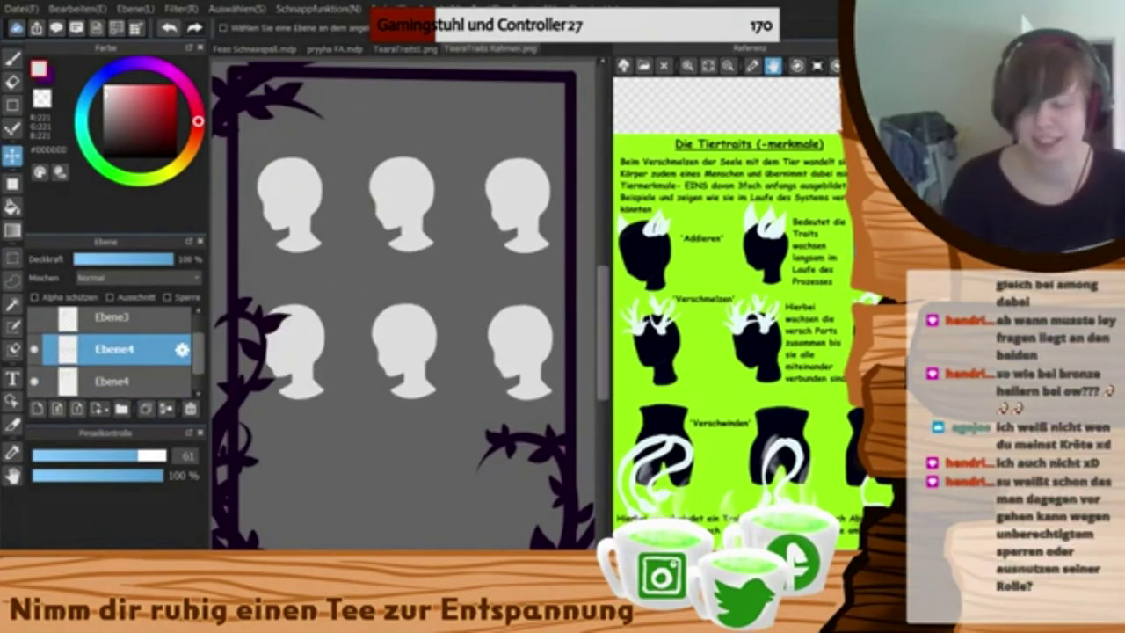
pyautogui.moveTo(602, 371); pyautogui.dragTo(602, 381)
pyautogui.click(122, 355)
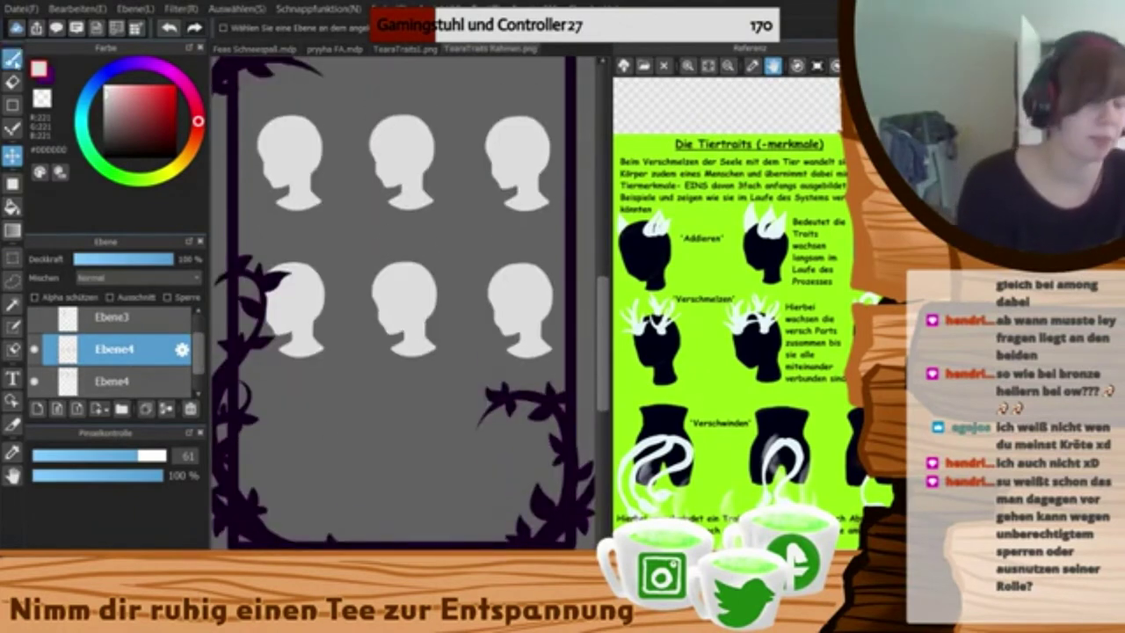
# - Add a new layer above the head rows and try a light grey brush stroke beneath them
pyautogui.click(12, 59)
pyautogui.click(37, 408)
pyautogui.moveTo(354, 397)
pyautogui.mouseDown()
pyautogui.moveTo(353, 516)
pyautogui.moveTo(417, 497)
pyautogui.mouseUp()
pyautogui.hotkey('ctrl', 'z')
pyautogui.hotkey('ctrl', 'z')
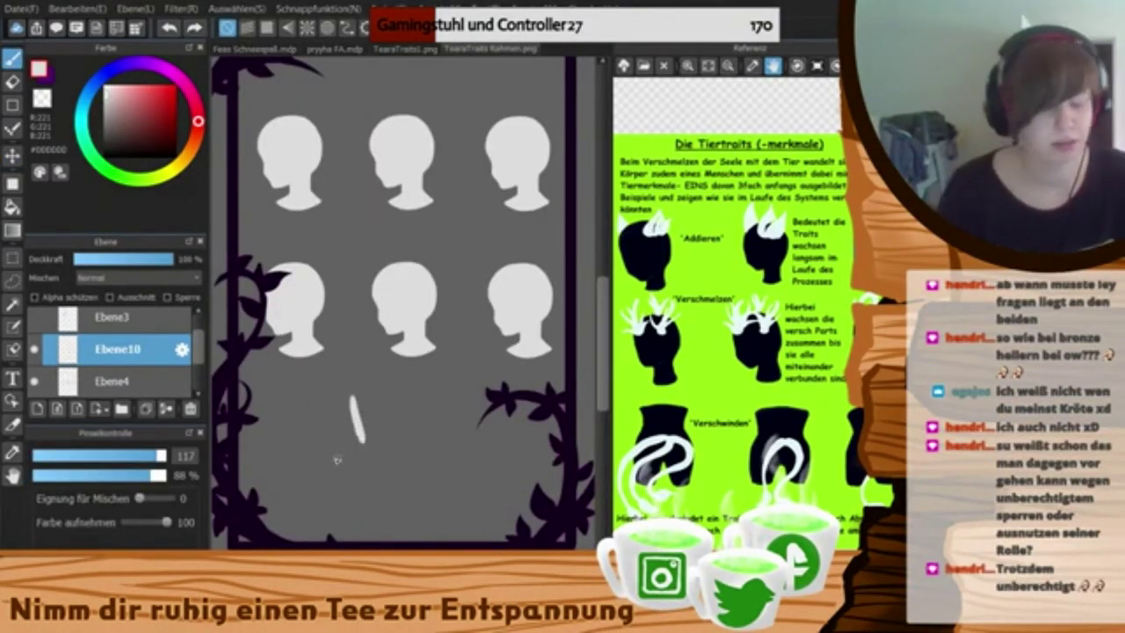
pyautogui.hotkey('ctrl', 'z')
# - Sketch the back view of a lower torso with waist, hips and upper legs in purple below the middle head
pyautogui.press('x')
pyautogui.click(114, 581)
pyautogui.moveTo(348, 406); pyautogui.dragTo(342, 533)
pyautogui.moveTo(426, 415); pyautogui.dragTo(437, 538)
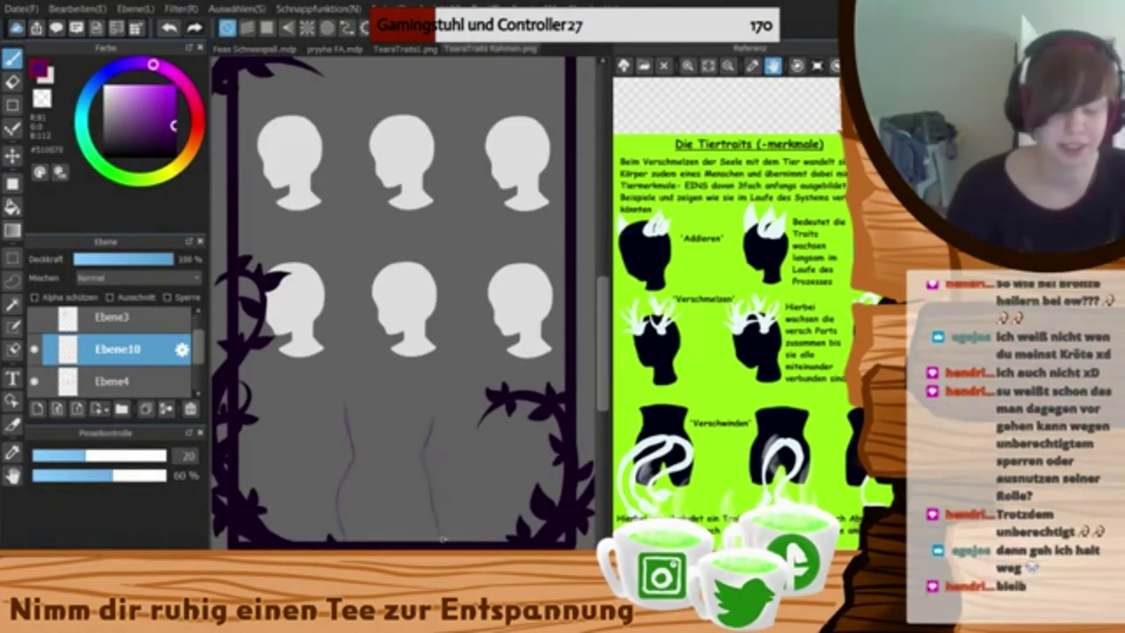
pyautogui.moveTo(385, 510); pyautogui.dragTo(386, 540)
pyautogui.moveTo(392, 513); pyautogui.dragTo(403, 538)
pyautogui.moveTo(434, 416); pyautogui.dragTo(440, 539)
pyautogui.press('e')
pyautogui.press('b')
pyautogui.moveTo(348, 405)
pyautogui.mouseDown()
pyautogui.moveTo(344, 537)
pyautogui.moveTo(348, 450)
pyautogui.moveTo(392, 476)
pyautogui.mouseUp()
pyautogui.press('e')
pyautogui.press('b')
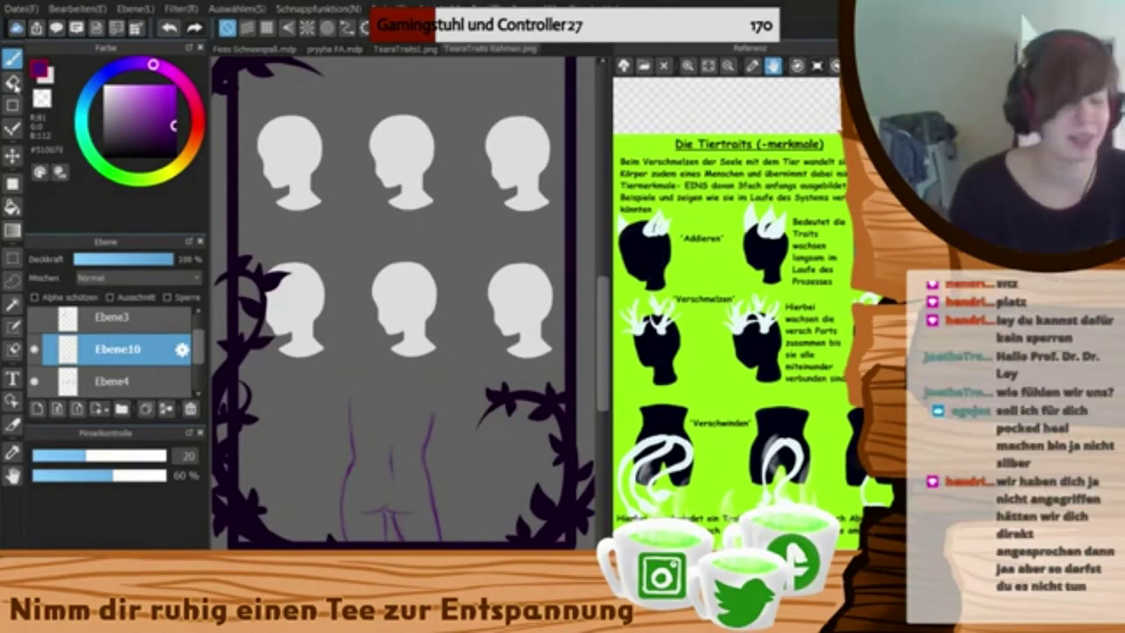
pyautogui.press('e')
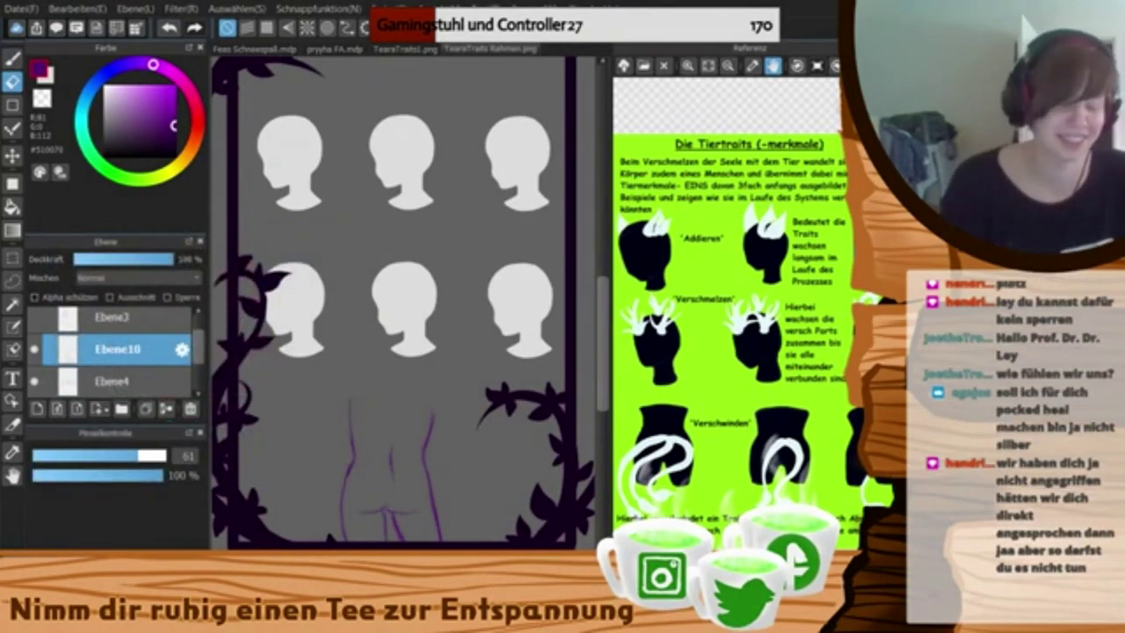
# - Paint the lower torso silhouette in light grey on a new layer beneath its purple sketch
pyautogui.click(405, 50)
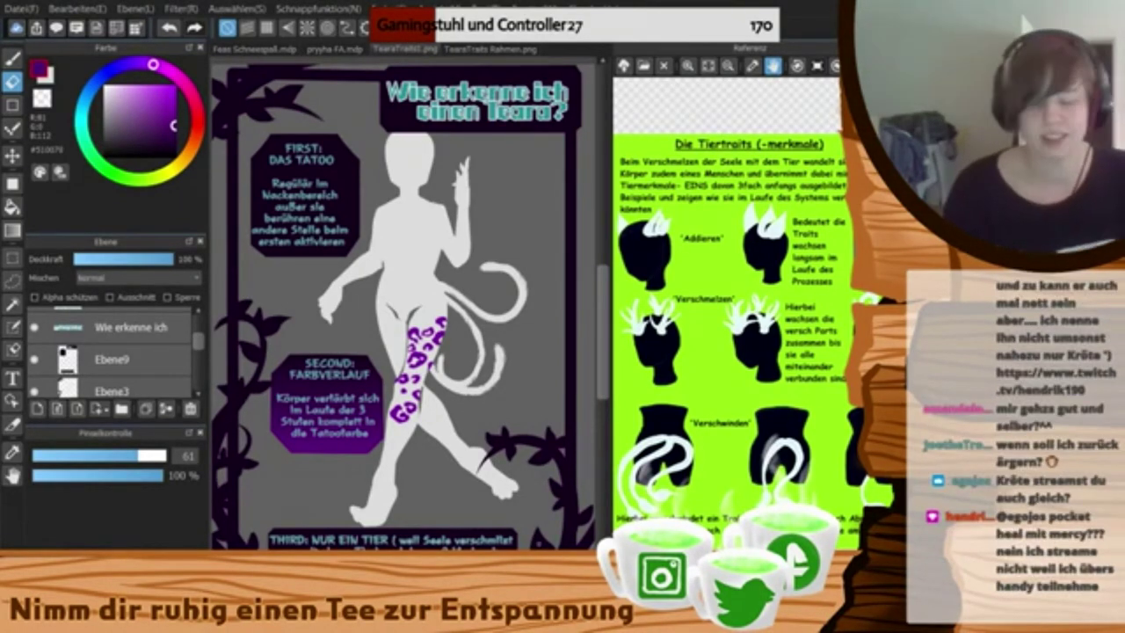
pyautogui.click(490, 51)
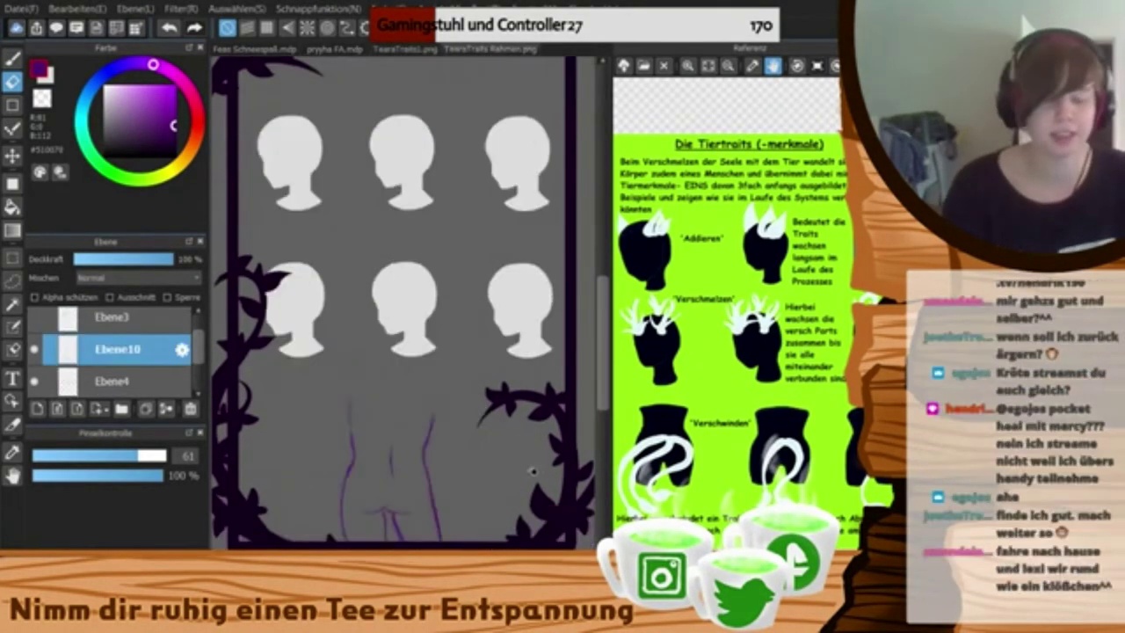
pyautogui.press('b')
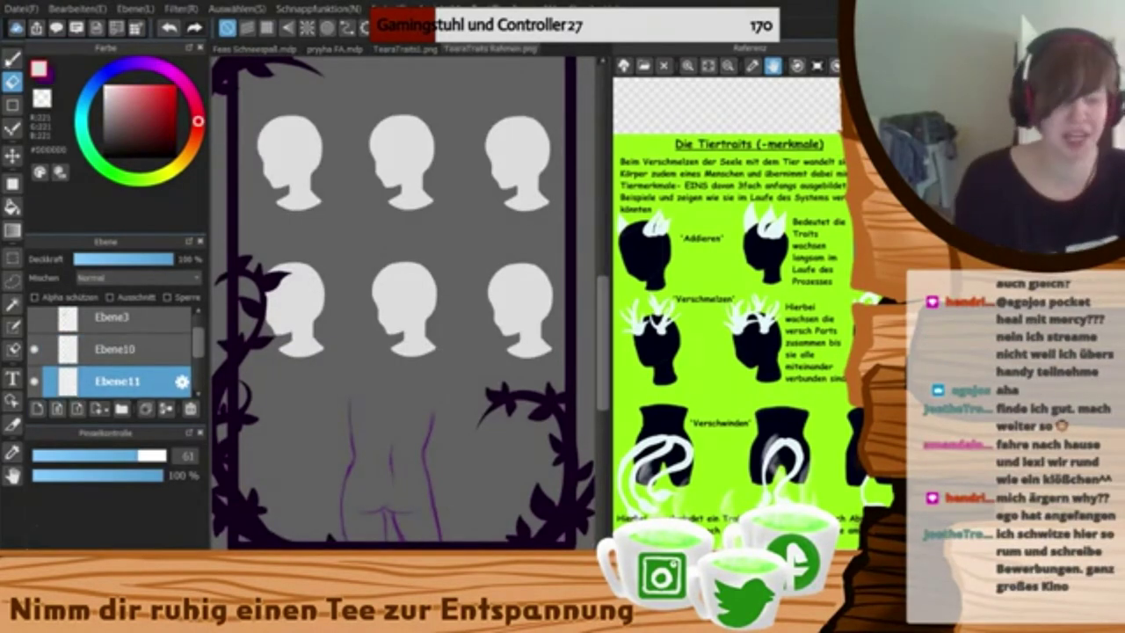
pyautogui.moveTo(355, 399)
pyautogui.mouseDown()
pyautogui.moveTo(369, 504)
pyautogui.moveTo(424, 500)
pyautogui.moveTo(431, 533)
pyautogui.mouseUp()
pyautogui.moveTo(430, 408)
pyautogui.mouseDown()
pyautogui.moveTo(418, 512)
pyautogui.moveTo(359, 402)
pyautogui.moveTo(418, 413)
pyautogui.mouseUp()
pyautogui.moveTo(418, 413)
pyautogui.mouseDown()
pyautogui.moveTo(367, 396)
pyautogui.moveTo(429, 438)
pyautogui.moveTo(434, 533)
pyautogui.mouseUp()
pyautogui.hotkey('ctrl', 'z')
pyautogui.moveTo(356, 427); pyautogui.dragTo(360, 470)
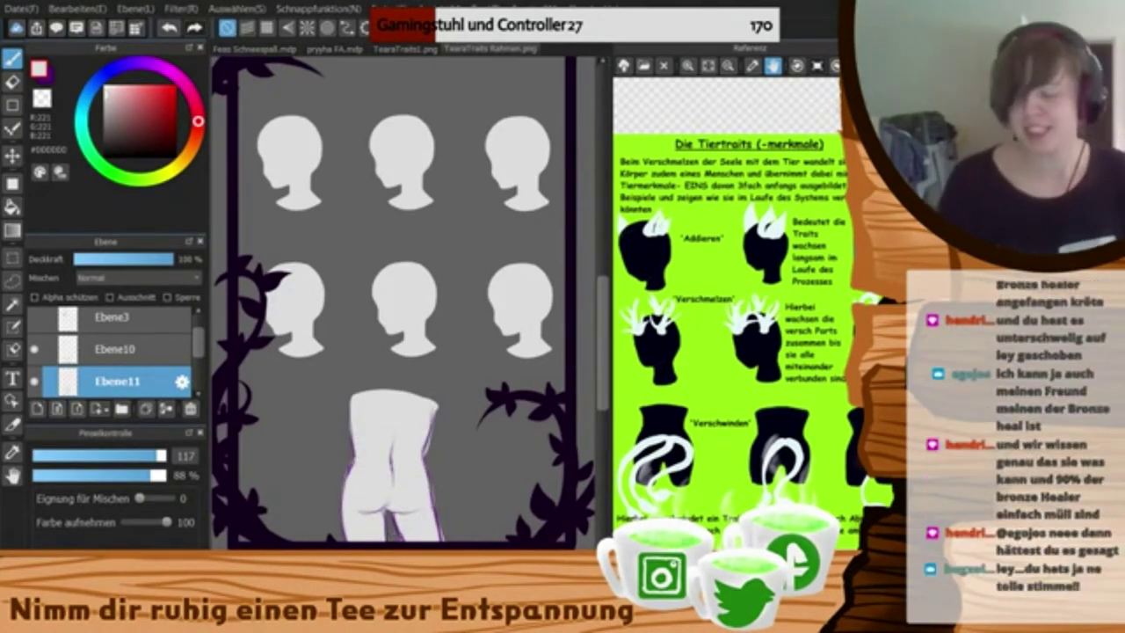
# - Erase the excess along the right waist and leg edge of the torso silhouette and trim its spine line
pyautogui.press('e')
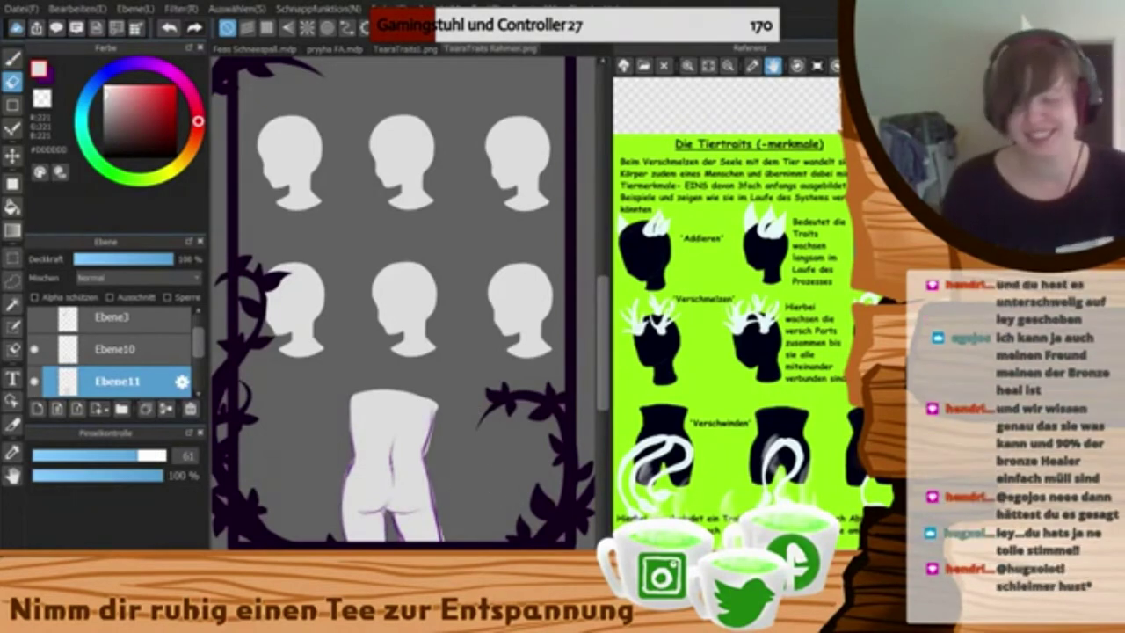
pyautogui.moveTo(429, 459); pyautogui.dragTo(431, 429)
pyautogui.moveTo(438, 398); pyautogui.dragTo(436, 415)
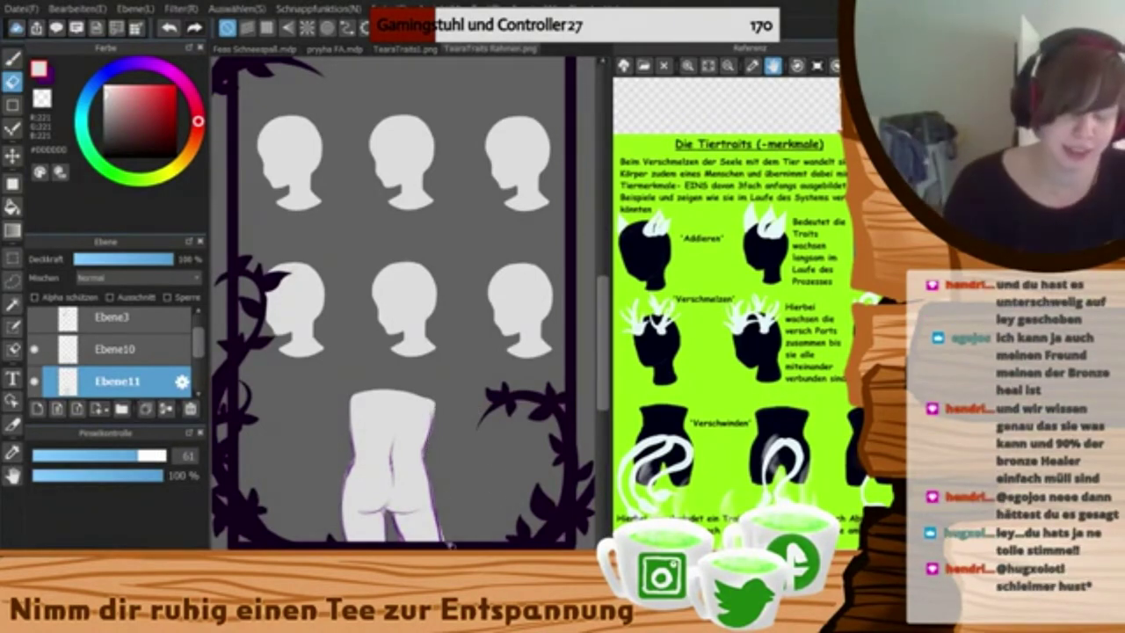
pyautogui.moveTo(446, 543); pyautogui.dragTo(440, 521)
pyautogui.moveTo(394, 438); pyautogui.dragTo(393, 467)
# - Erase a clear crease between the buttocks of the torso silhouette and hide its purple sketch layer
pyautogui.press('Left')
pyautogui.press('Left')
pyautogui.press('Left')
pyautogui.press('Left')
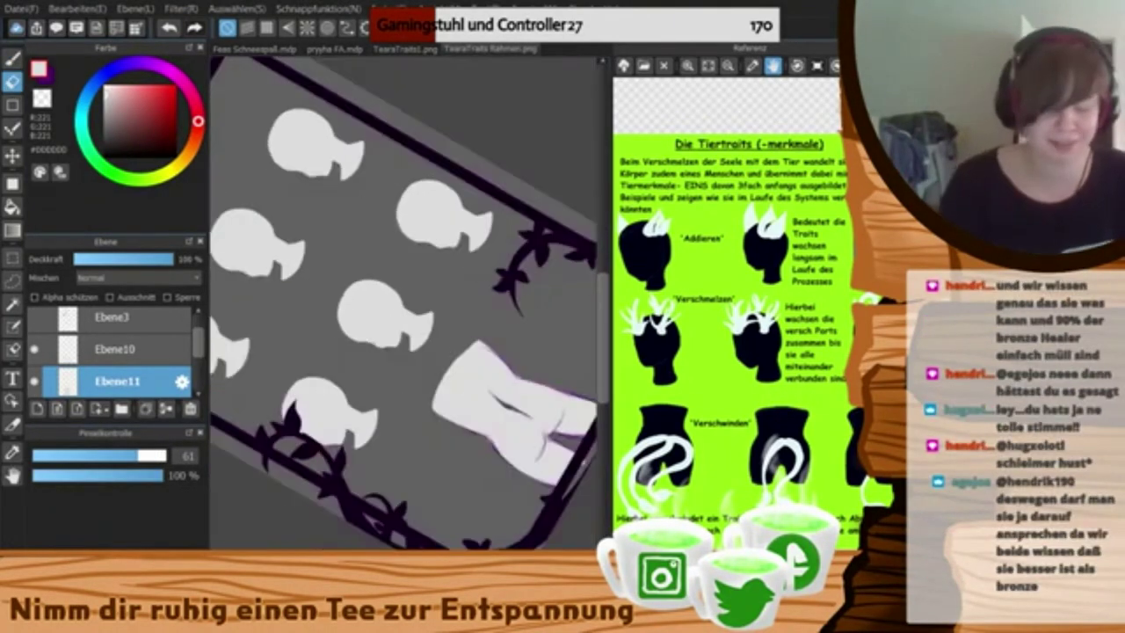
pyautogui.moveTo(591, 439); pyautogui.dragTo(500, 463)
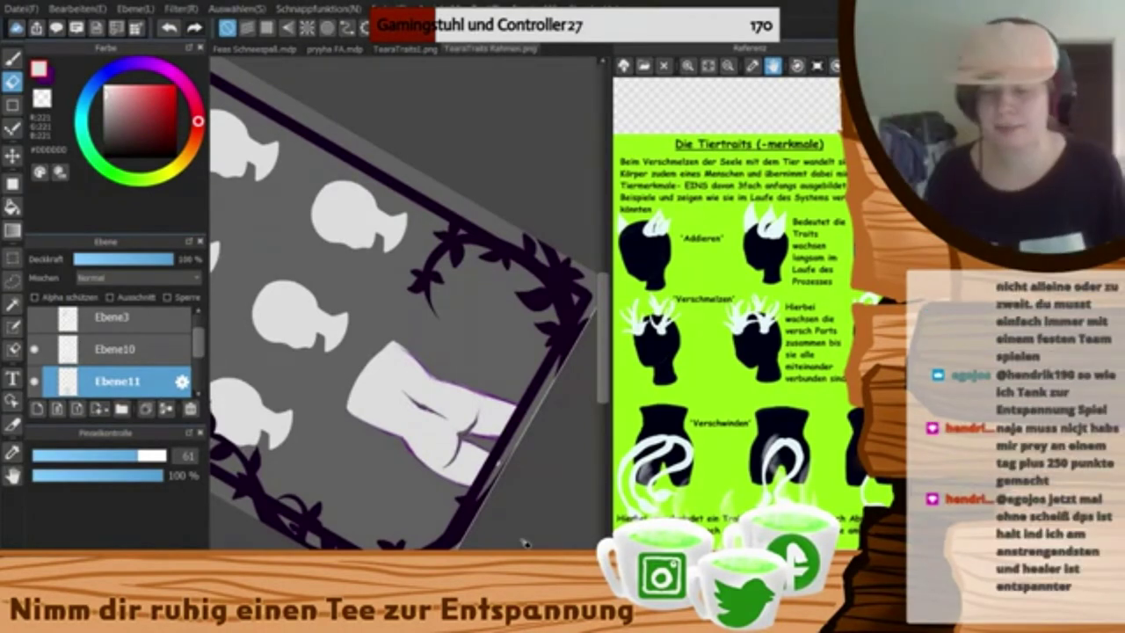
pyautogui.press('Left')
pyautogui.press('Left')
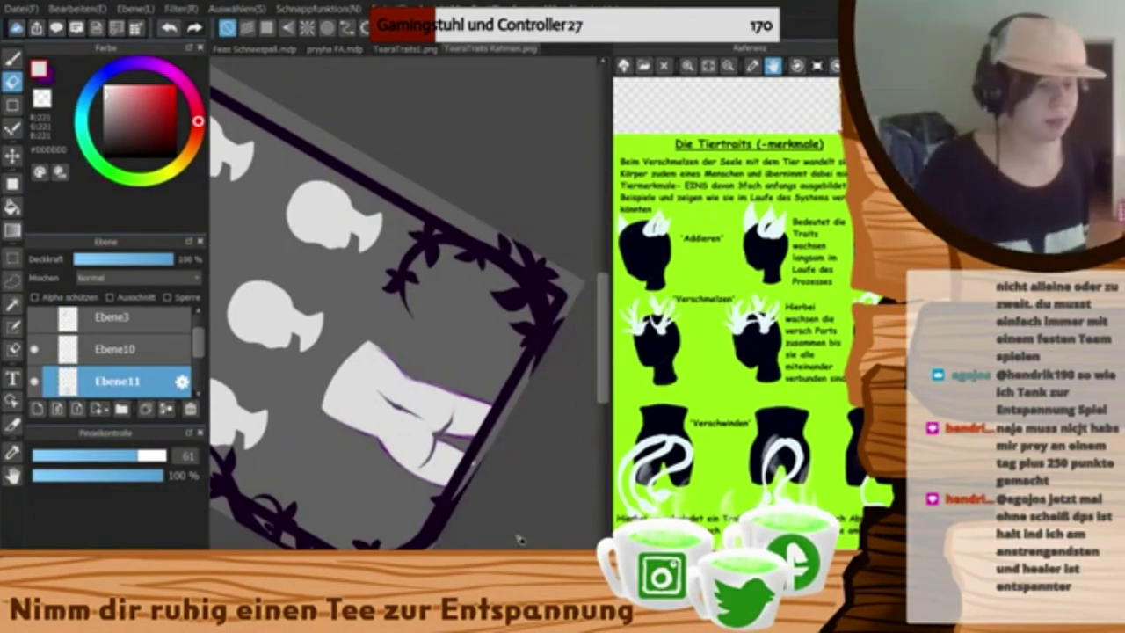
pyautogui.press('Up')
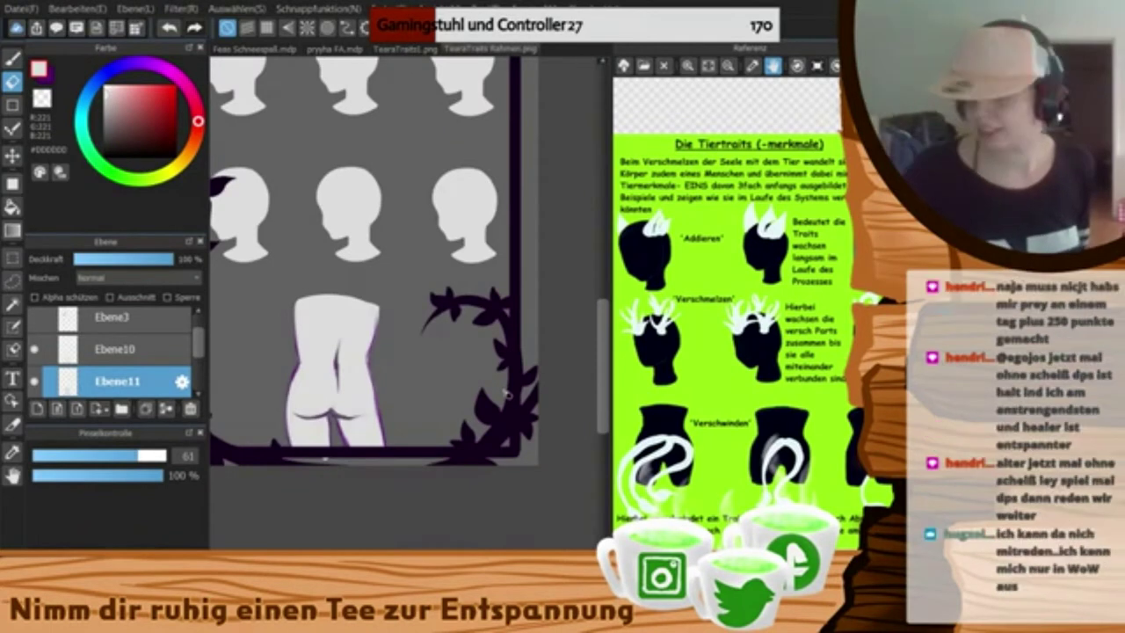
pyautogui.scroll(2, 374, 410)
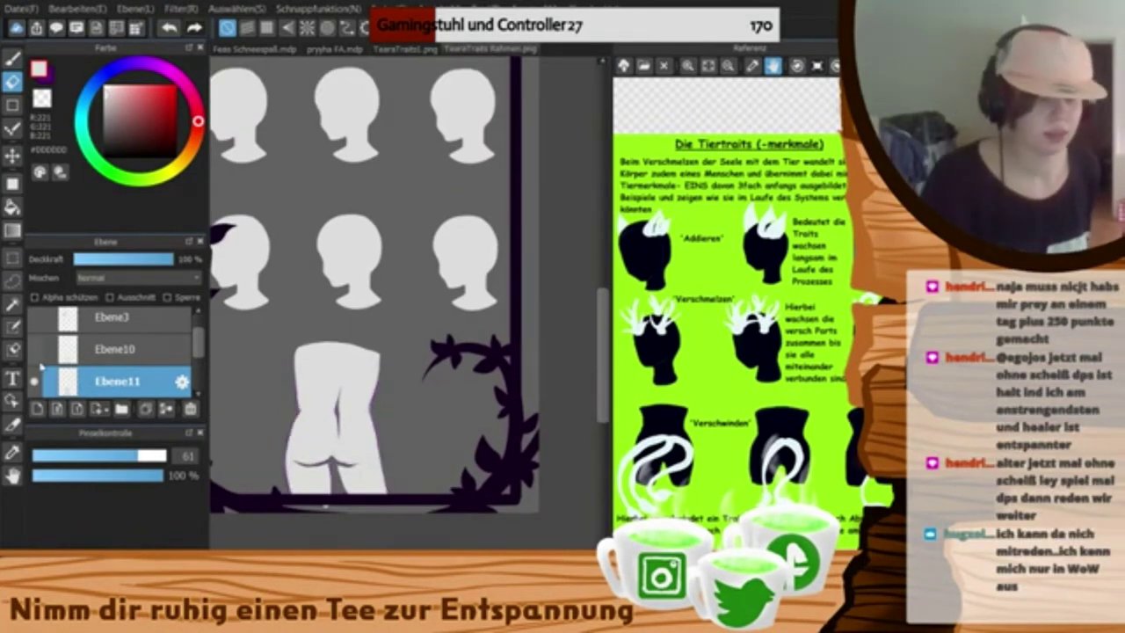
# - Refine the torso silhouette's hip and leg edges and the gap between its legs with the eraser and light grey brush
pyautogui.moveTo(376, 410); pyautogui.dragTo(385, 476)
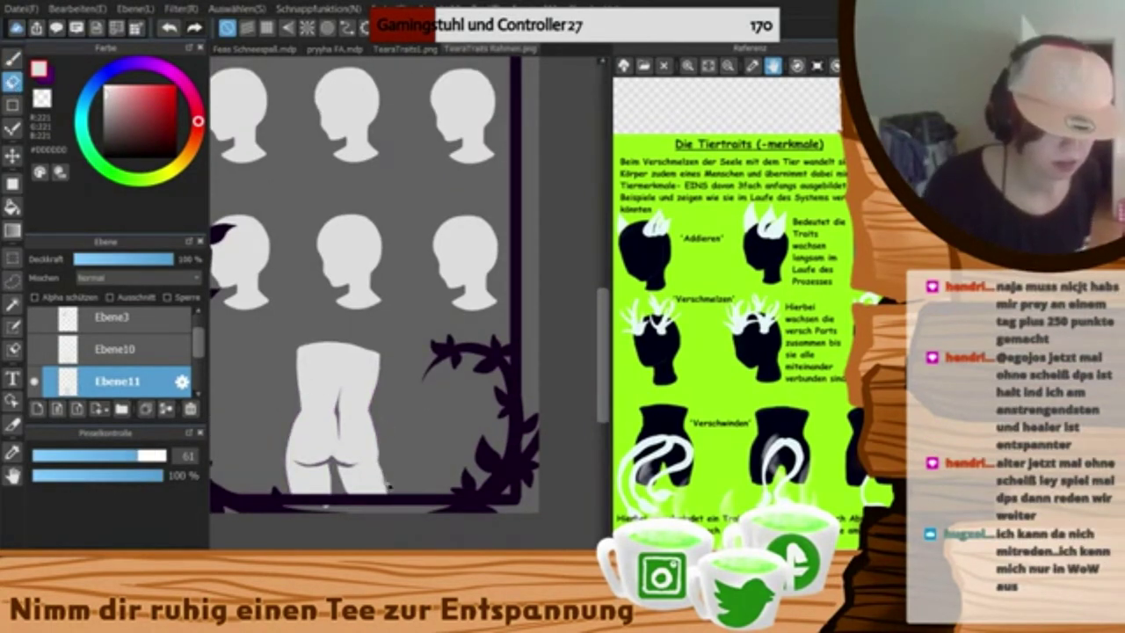
pyautogui.moveTo(374, 415); pyautogui.dragTo(411, 519)
pyautogui.press('b')
pyautogui.moveTo(371, 449); pyautogui.dragTo(384, 492)
pyautogui.press('e')
pyautogui.press('b')
pyautogui.moveTo(301, 426)
pyautogui.mouseDown()
pyautogui.moveTo(291, 455)
pyautogui.moveTo(333, 482)
pyautogui.moveTo(353, 526)
pyautogui.mouseUp()
pyautogui.press('e')
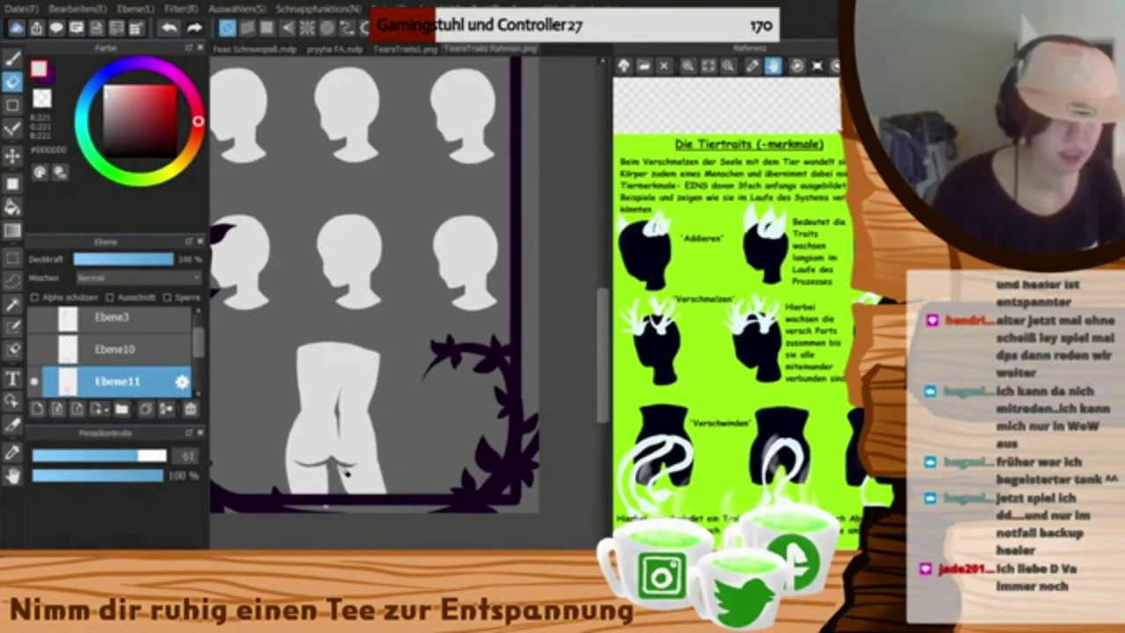
# - Scale the torso silhouette down and position it beneath the lower left head
pyautogui.press('Left')
pyautogui.press('Left')
pyautogui.press('Left')
pyautogui.press('Left')
pyautogui.moveTo(489, 452); pyautogui.dragTo(542, 458)
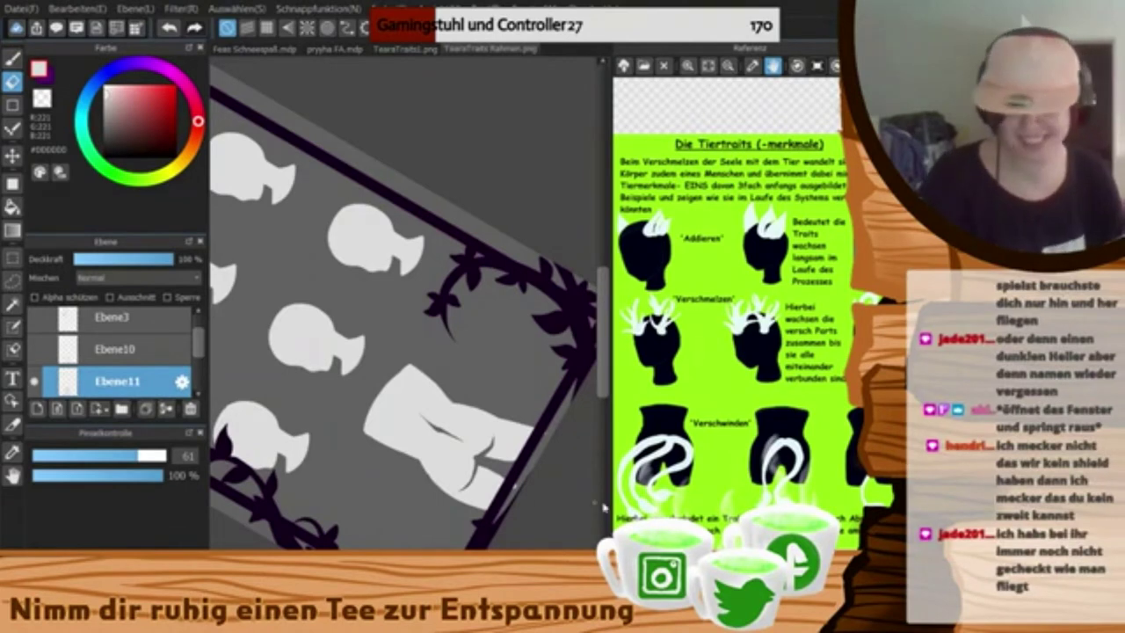
pyautogui.click(733, 66)
pyautogui.scroll(-1, 404, 303)
pyautogui.press('m')
pyautogui.hotkey('ctrl', 't')
pyautogui.moveTo(301, 536); pyautogui.dragTo(433, 374)
pyautogui.moveTo(425, 494); pyautogui.dragTo(354, 444)
pyautogui.click(518, 536)
pyautogui.press('e')
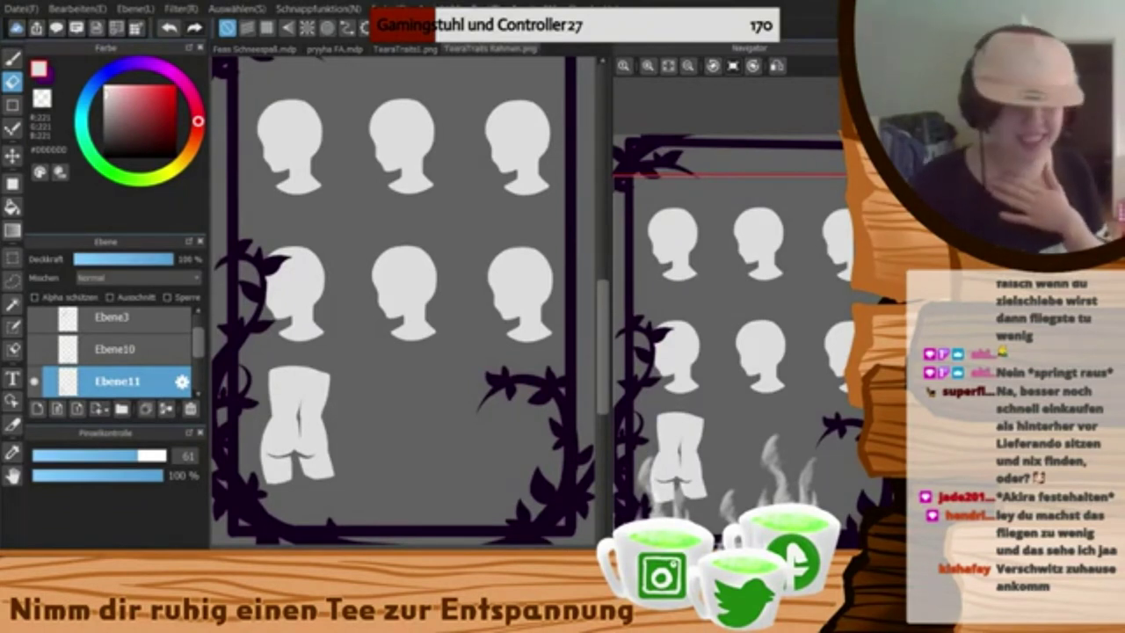
# - Duplicate the torso silhouette twice and line up the copies beneath the middle and right heads
pyautogui.doubleClick(148, 408)
pyautogui.scroll(-1, 178, 348)
pyautogui.press('v')
pyautogui.moveTo(301, 422); pyautogui.dragTo(407, 429)
pyautogui.click(123, 360)
pyautogui.scroll(3, 469, 498)
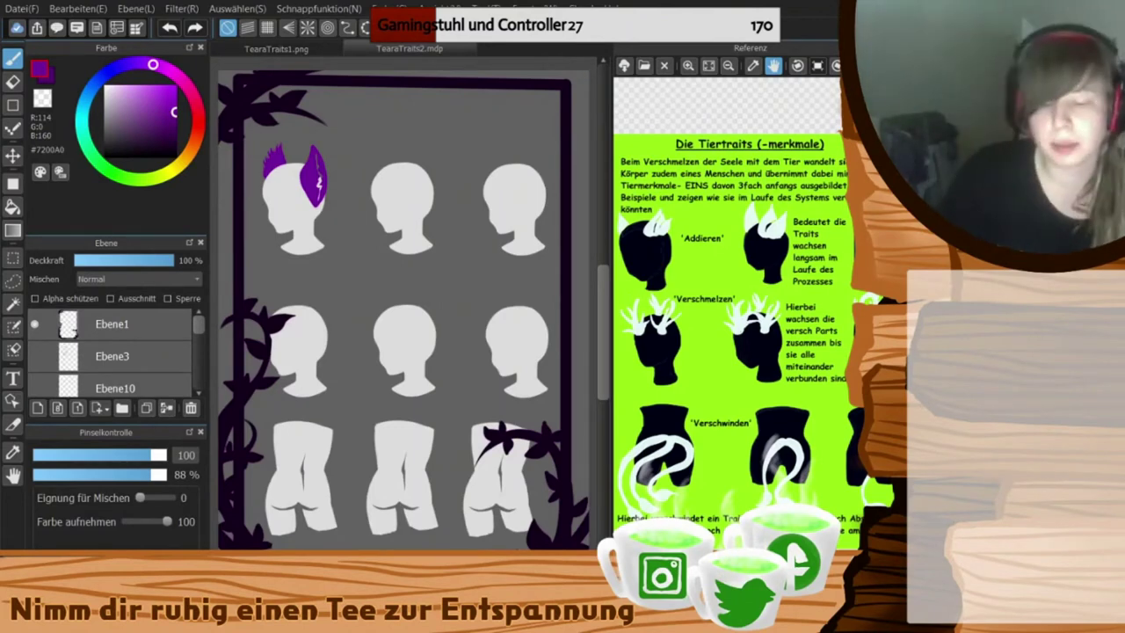
# - Duplicate the layer holding the purple near ear of the upper left head
pyautogui.click(158, 322)
pyautogui.moveTo(199, 326); pyautogui.dragTo(201, 363)
pyautogui.click(150, 348)
pyautogui.click(145, 319)
pyautogui.click(145, 351)
pyautogui.click(141, 382)
pyautogui.click(142, 354)
pyautogui.click(147, 408)
# - Select the near ear and transform its copy so it sits slightly tilted and shifted outward behind the original ear
pyautogui.click(13, 258)
pyautogui.moveTo(289, 132); pyautogui.dragTo(342, 225)
pyautogui.hotkey('ctrl', 't')
pyautogui.moveTo(372, 121)
pyautogui.mouseDown()
pyautogui.moveTo(377, 135)
pyautogui.moveTo(349, 124)
pyautogui.moveTo(377, 136)
pyautogui.mouseUp()
pyautogui.click(496, 563)
pyautogui.click(123, 383)
pyautogui.hotkey('ctrl', 't')
pyautogui.moveTo(354, 111); pyautogui.dragTo(349, 124)
pyautogui.moveTo(331, 195); pyautogui.dragTo(343, 201)
pyautogui.moveTo(349, 127); pyautogui.dragTo(347, 140)
pyautogui.press('Return')
# - Lower the ear copy's opacity to about 60% and try merging it with the ear layer below
pyautogui.click(123, 353)
pyautogui.click(34, 387)
pyautogui.click(34, 355)
pyautogui.click(55, 386)
pyautogui.press('e')
pyautogui.click(123, 355)
pyautogui.moveTo(198, 353); pyautogui.dragTo(199, 358)
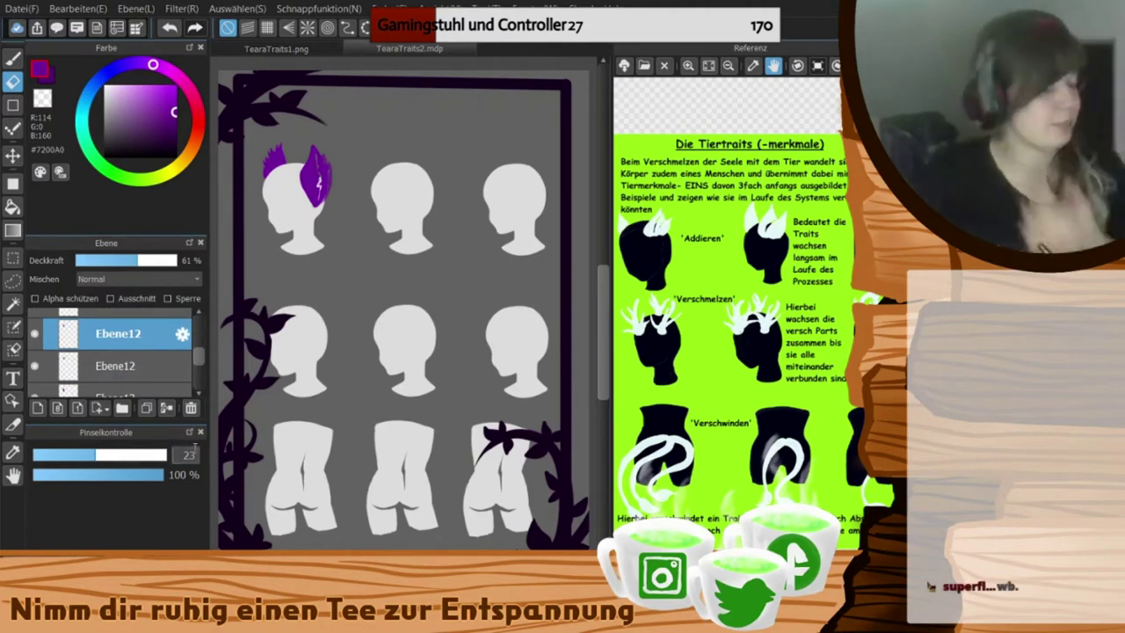
pyautogui.moveTo(199, 356); pyautogui.dragTo(198, 355)
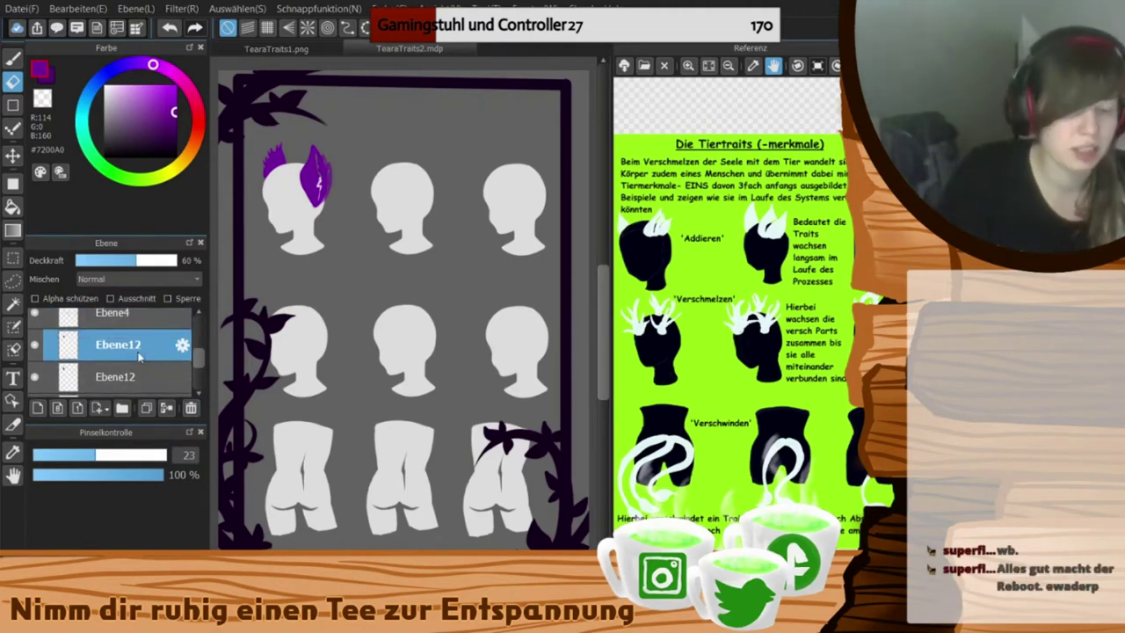
pyautogui.click(167, 408)
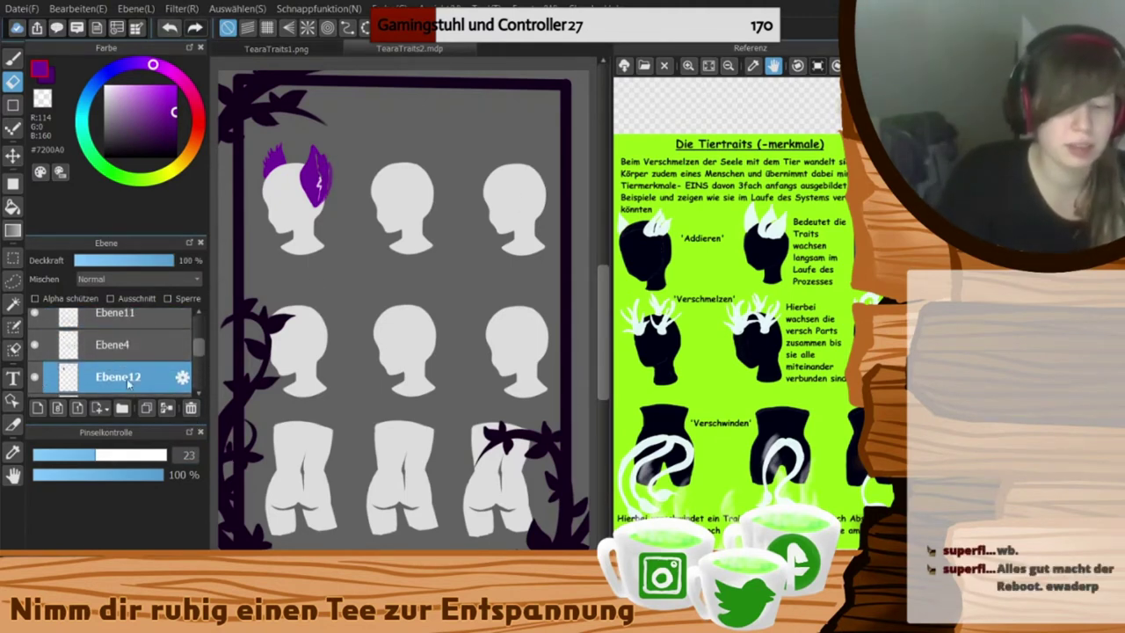
pyautogui.hotkey('ctrl', 'z')
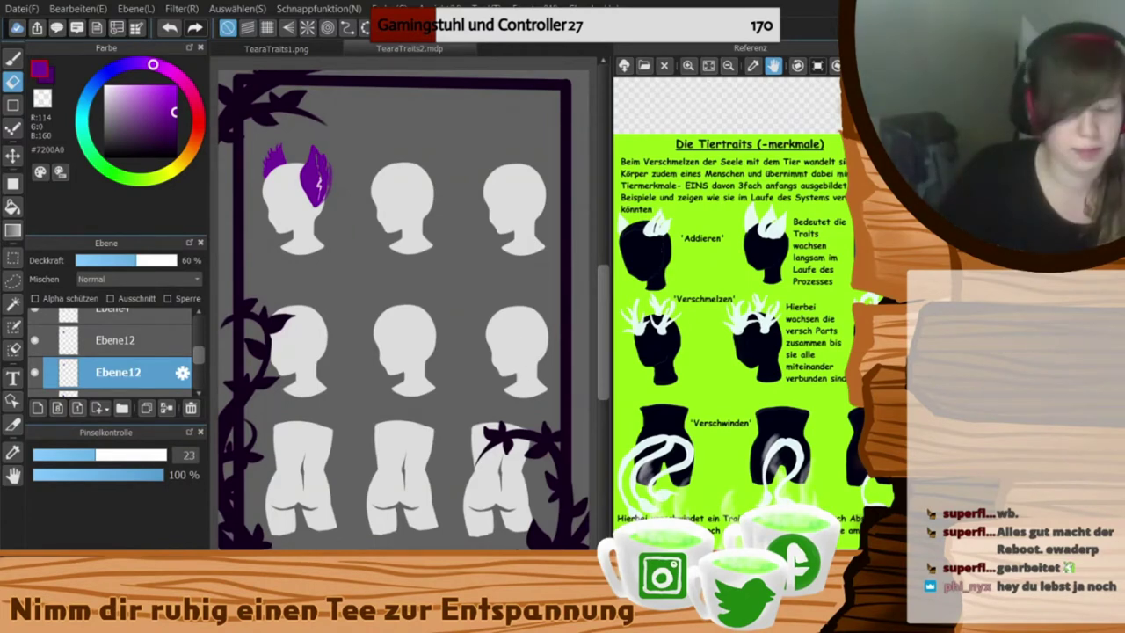
# - Set the ear copy's opacity back to 100% and compare it with the original ear layer by toggling visibility
pyautogui.scroll(4, 402, 221)
pyautogui.moveTo(227, 60); pyautogui.dragTo(345, 290)
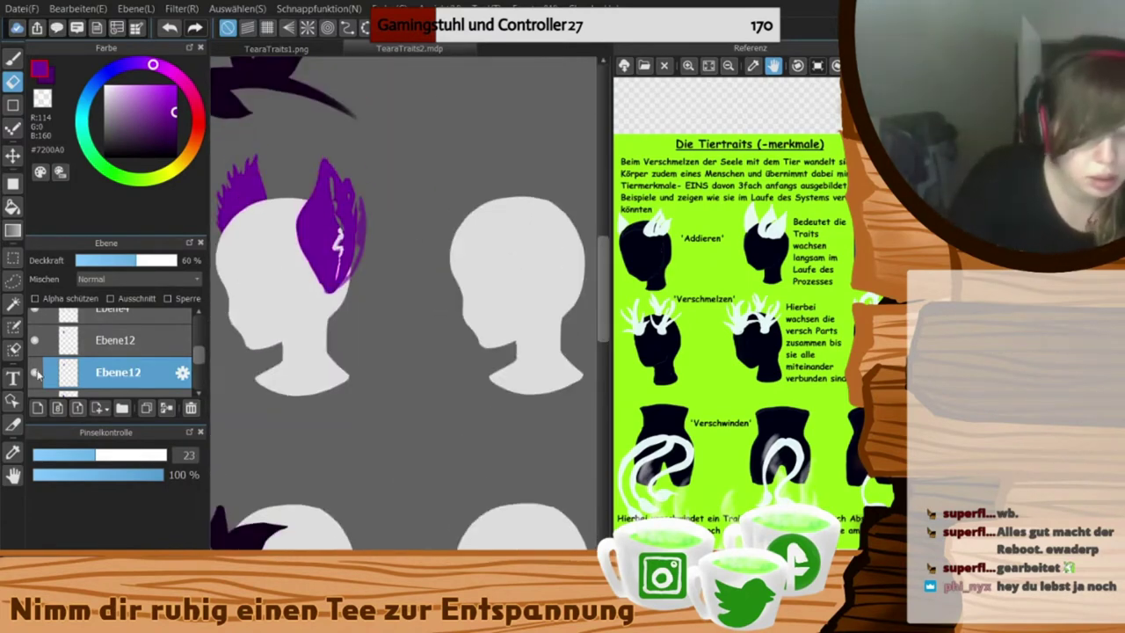
pyautogui.moveTo(198, 355); pyautogui.dragTo(198, 363)
pyautogui.click(175, 261)
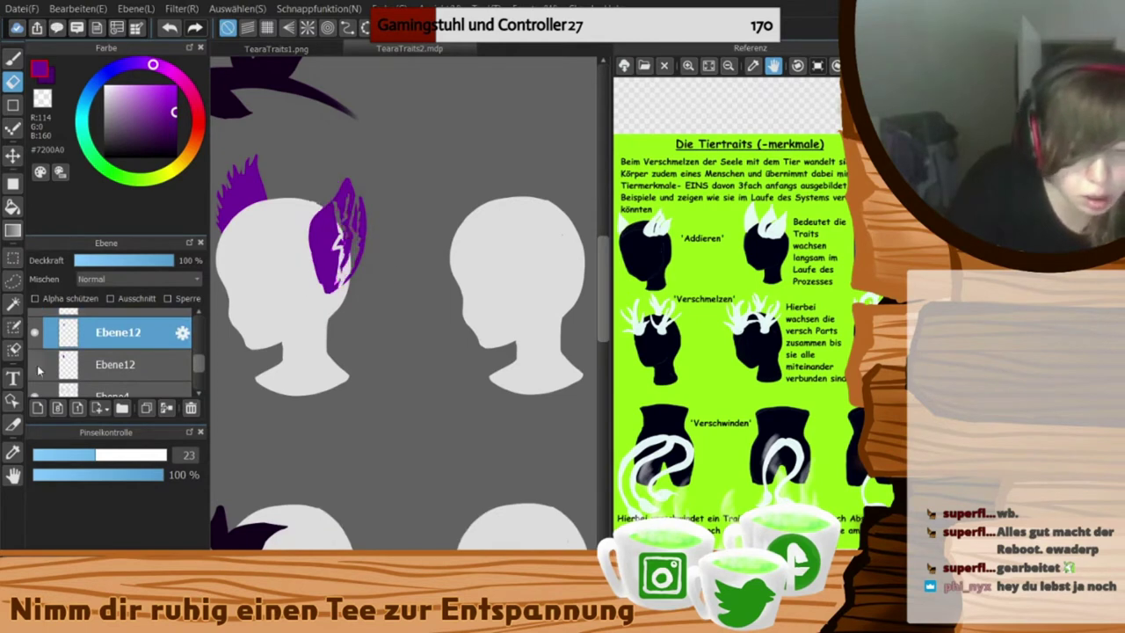
pyautogui.click(37, 369)
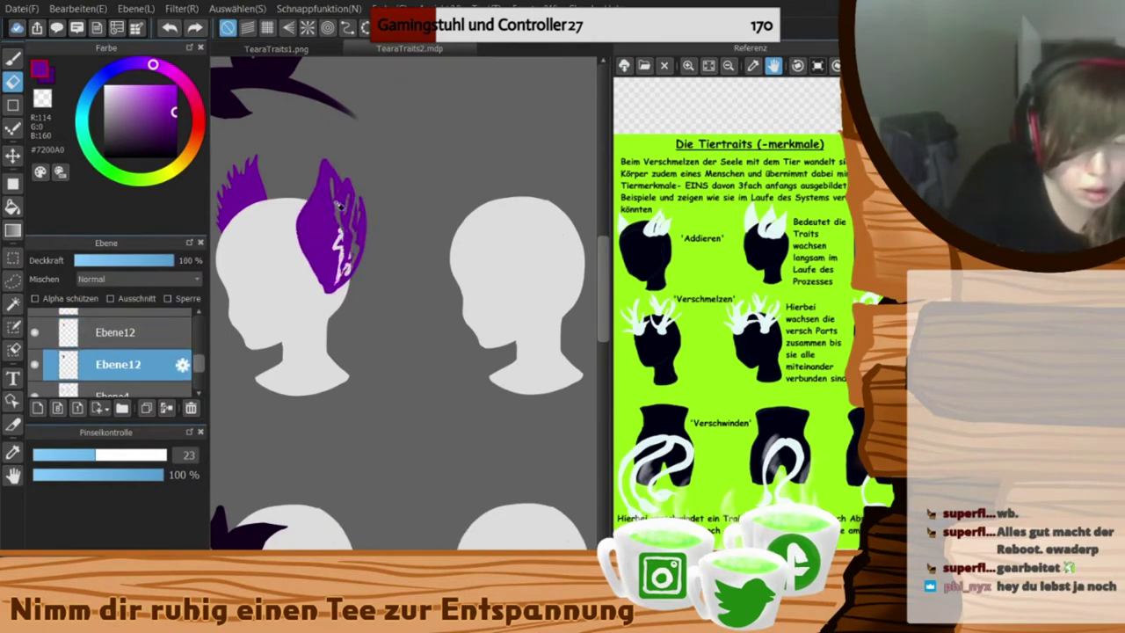
# - Fill and reshape the gaps along the outer part of the left head's near ear in purple
pyautogui.press('b')
pyautogui.click(115, 456)
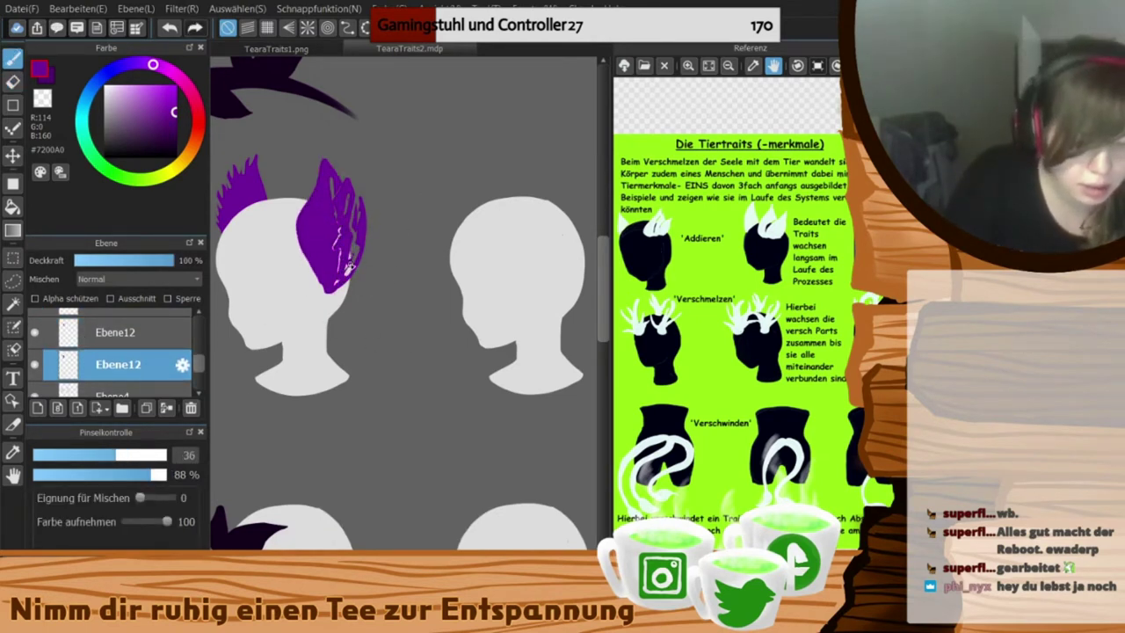
pyautogui.press('e')
pyautogui.press('b')
pyautogui.moveTo(360, 240); pyautogui.dragTo(353, 271)
# - Check the ear copy's visibility and merge it with the original near ear layer
pyautogui.click(39, 337)
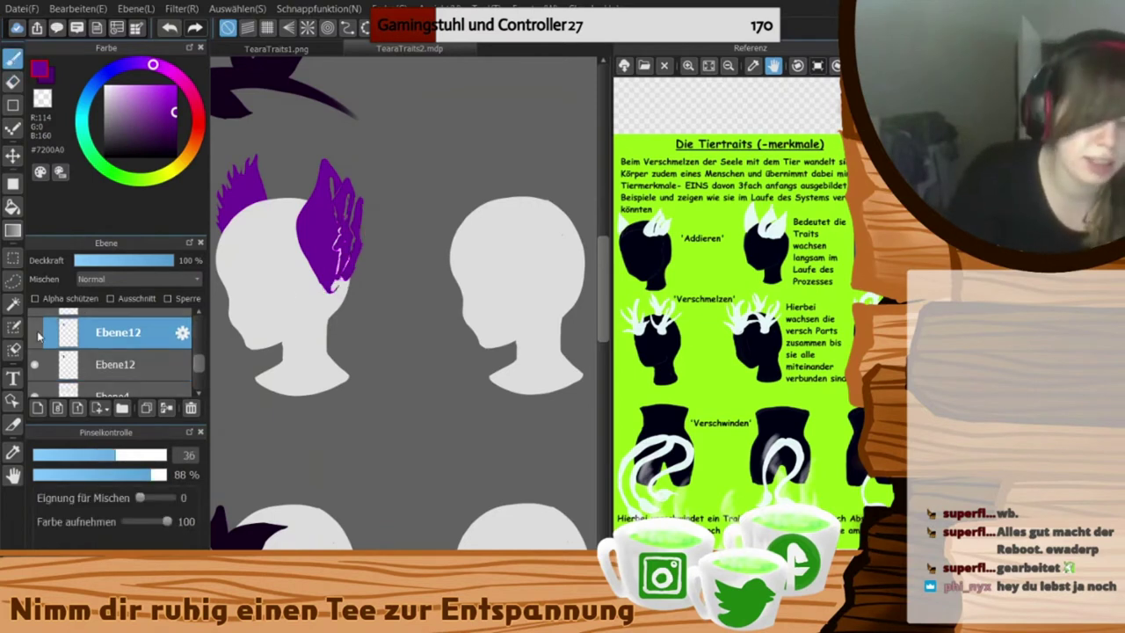
pyautogui.moveTo(427, 275); pyautogui.dragTo(445, 271)
pyautogui.click(167, 409)
# - Paint a pointed purple far ear behind the forehead of the upper middle head on the far ear layer
pyautogui.click(113, 392)
pyautogui.moveTo(378, 264); pyautogui.dragTo(401, 274)
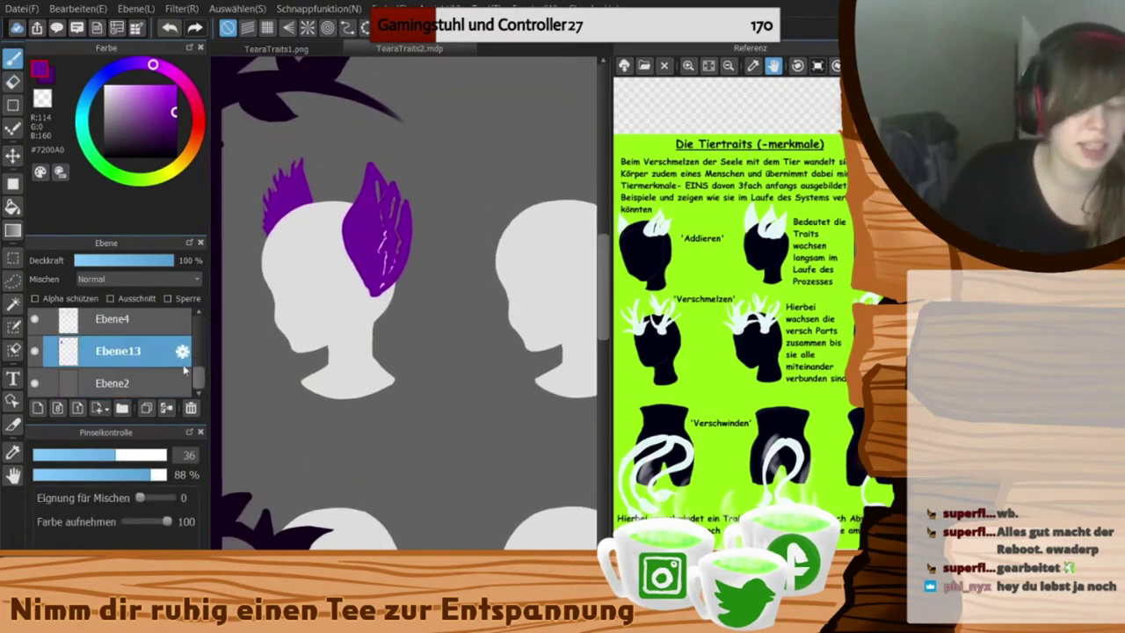
pyautogui.moveTo(356, 559); pyautogui.dragTo(369, 558)
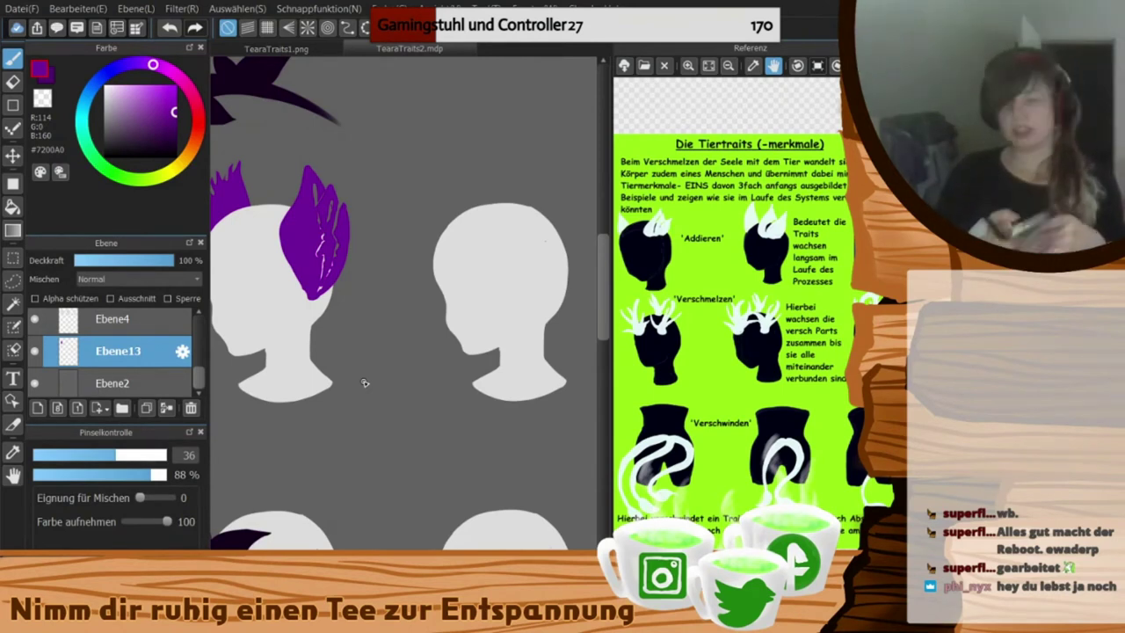
pyautogui.moveTo(373, 558); pyautogui.dragTo(385, 558)
pyautogui.moveTo(295, 364); pyautogui.dragTo(370, 364)
pyautogui.moveTo(482, 170)
pyautogui.mouseDown()
pyautogui.moveTo(489, 208)
pyautogui.moveTo(486, 176)
pyautogui.mouseUp()
pyautogui.click(12, 81)
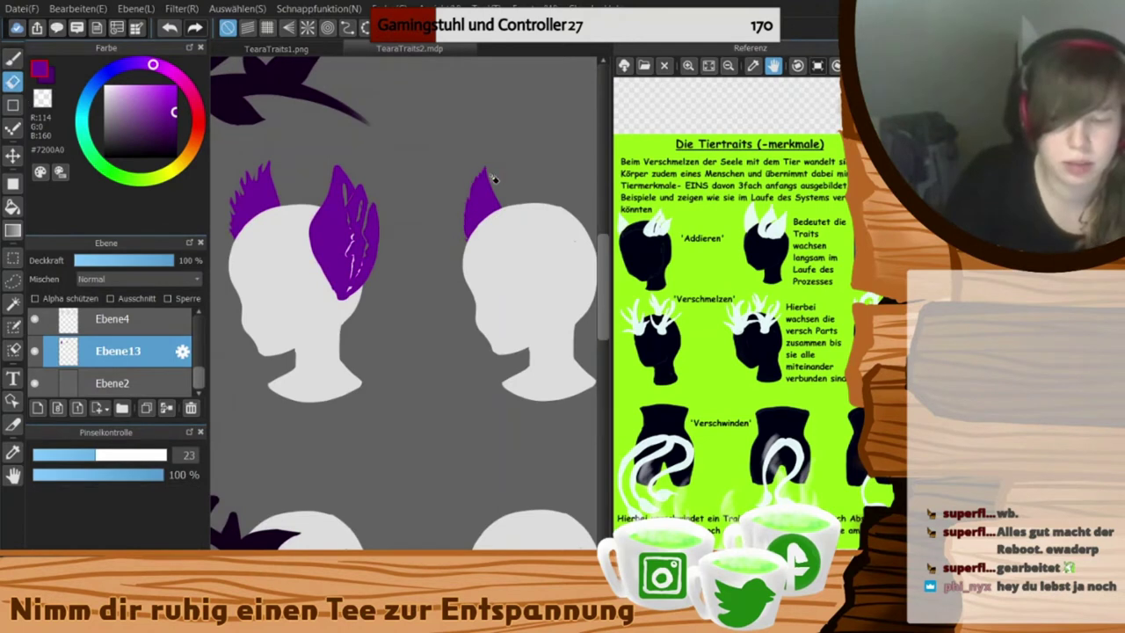
# - Erase feathery slits and a jagged outer edge into the ears of the upper left head
pyautogui.keyDown('ctrl'); pyautogui.keyDown('shift'); pyautogui.click(321, 233); pyautogui.keyUp('shift'); pyautogui.keyUp('ctrl')
pyautogui.moveTo(263, 220)
pyautogui.mouseDown()
pyautogui.moveTo(247, 220)
pyautogui.moveTo(345, 289)
pyautogui.mouseUp()
pyautogui.press('b')
pyautogui.press('e')
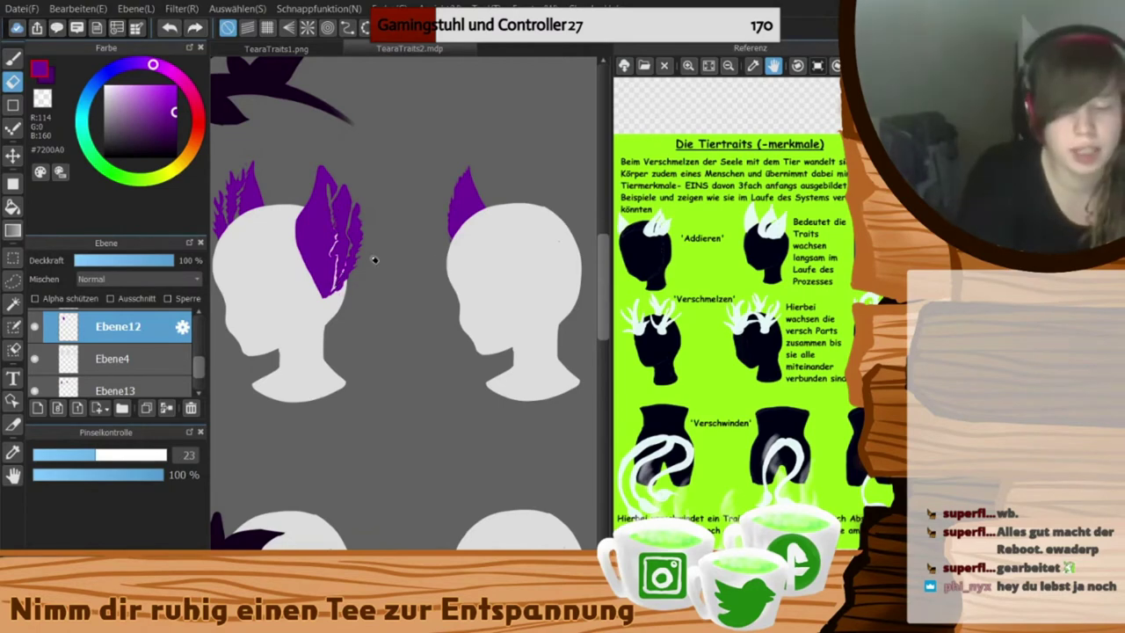
pyautogui.moveTo(410, 309); pyautogui.dragTo(338, 281)
# - Duplicate the far ear layer and rotate the copy counter-clockwise so a second ear tip fans outward on the middle head
pyautogui.press('b')
pyautogui.keyDown('ctrl'); pyautogui.keyDown('shift'); pyautogui.click(394, 180); pyautogui.keyUp('shift'); pyautogui.keyUp('ctrl')
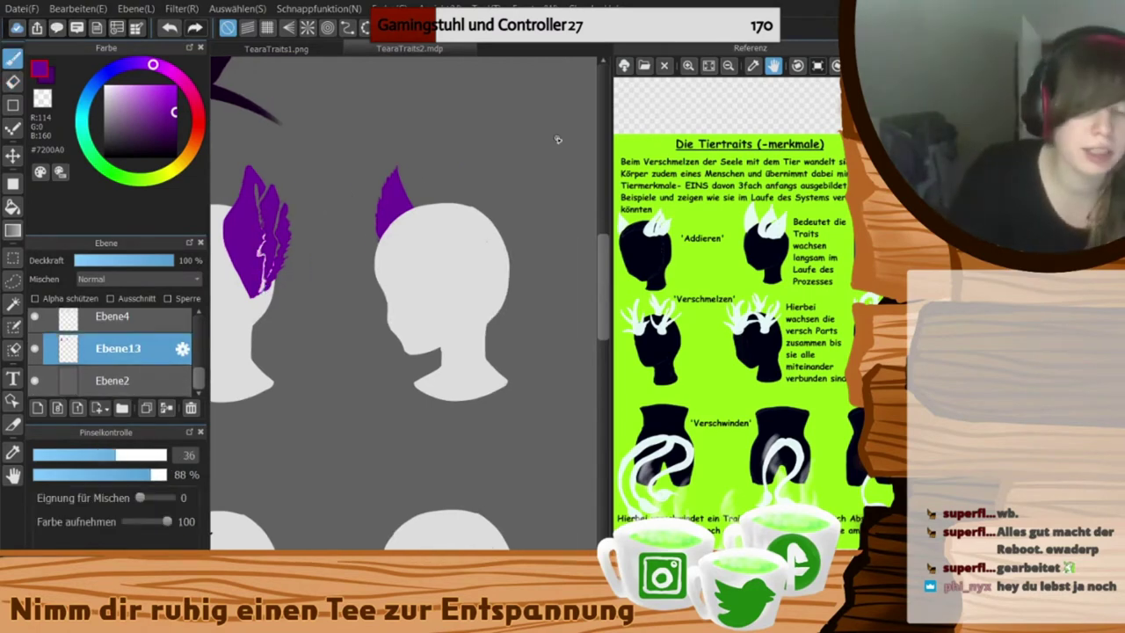
pyautogui.hotkey('ctrl', 'j')
pyautogui.press('m')
pyautogui.hotkey('ctrl', 't')
pyautogui.moveTo(483, 135); pyautogui.dragTo(457, 109)
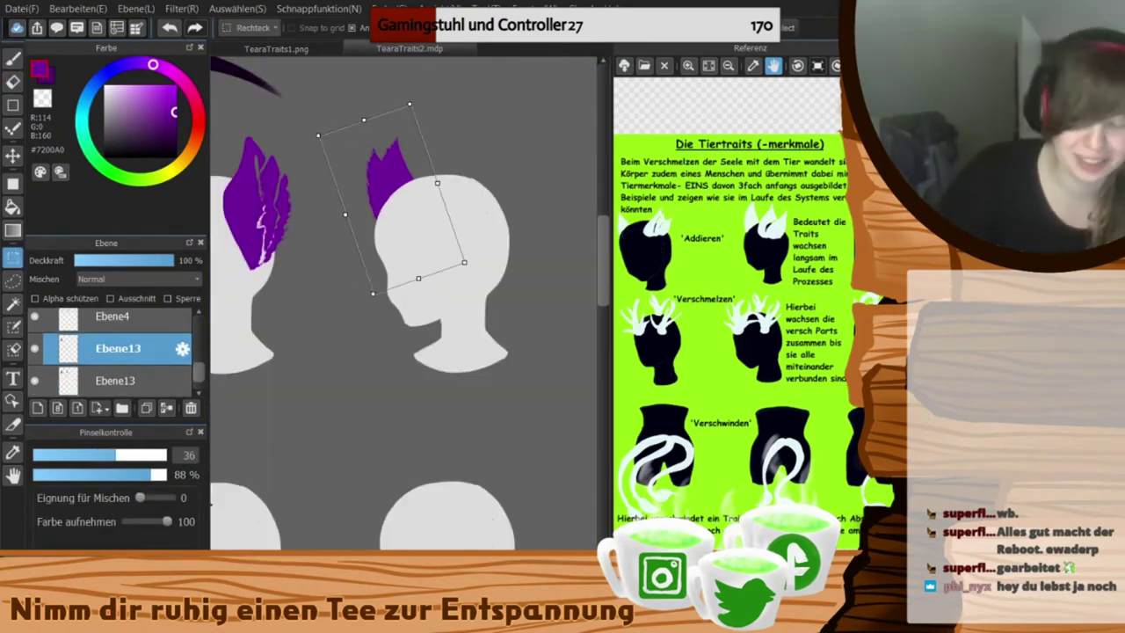
pyautogui.press('Return')
pyautogui.hotkey('ctrl', 'd')
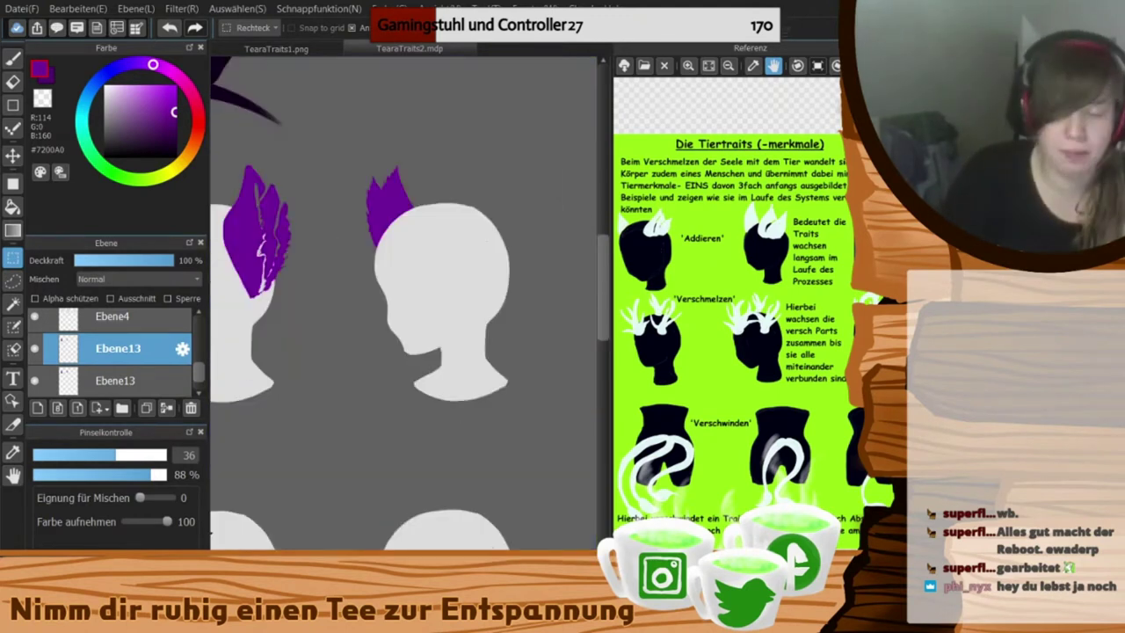
# - Try fading the middle head's ear layers, with the rotated copy at 50% and the original at 11% opacity
pyautogui.press('b')
pyautogui.click(141, 379)
pyautogui.click(77, 353)
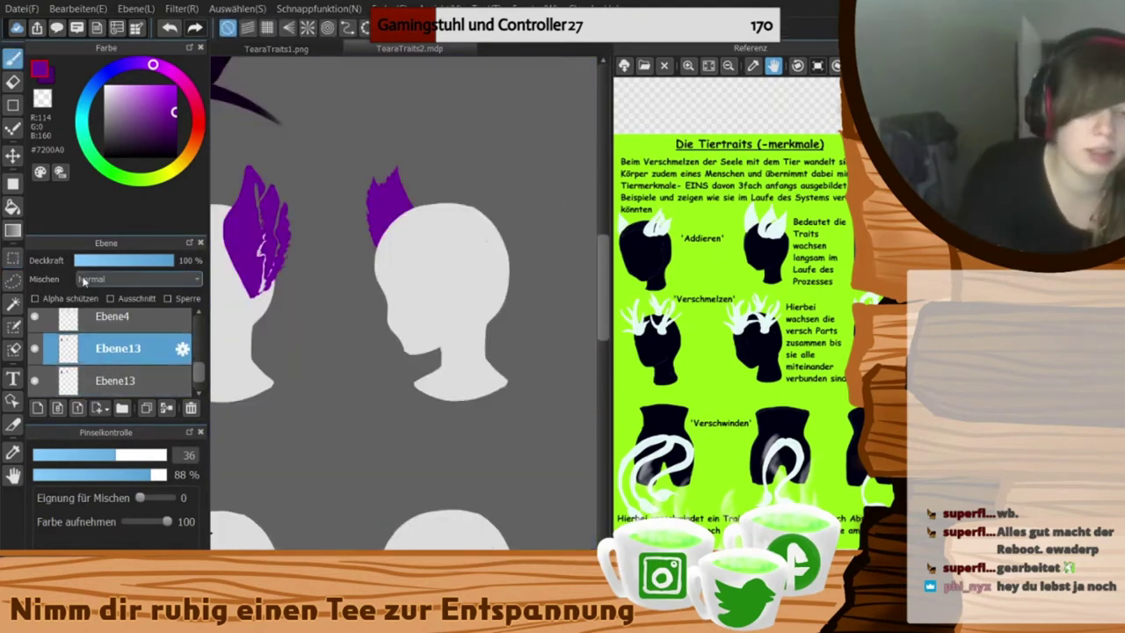
pyautogui.hotkey('ctrl', 'y')
pyautogui.moveTo(200, 371); pyautogui.dragTo(213, 393)
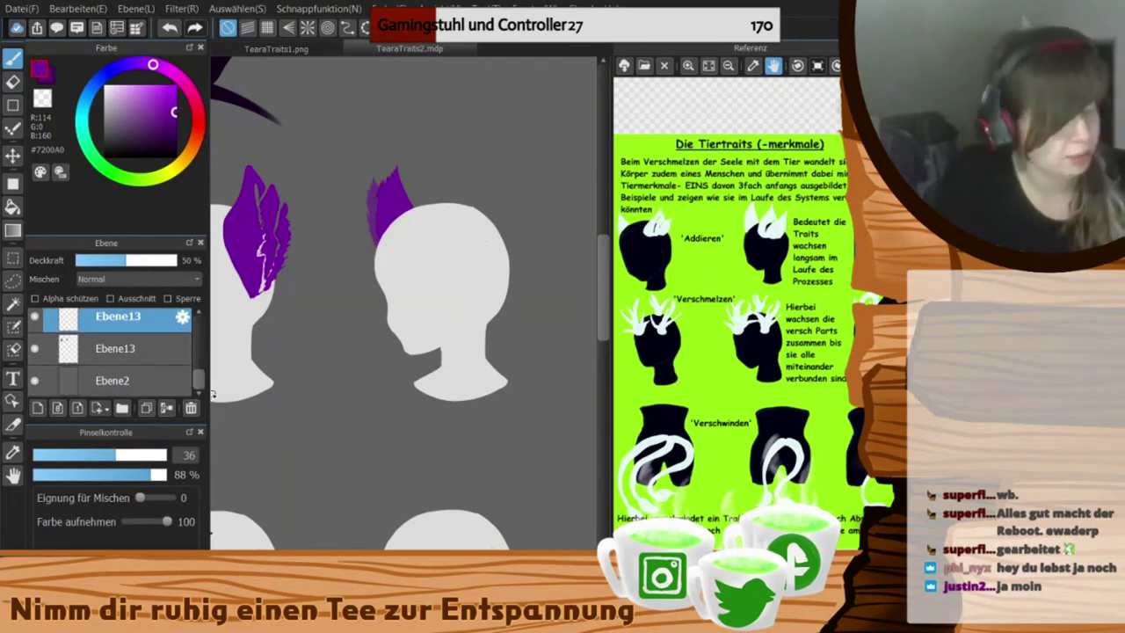
pyautogui.click(97, 349)
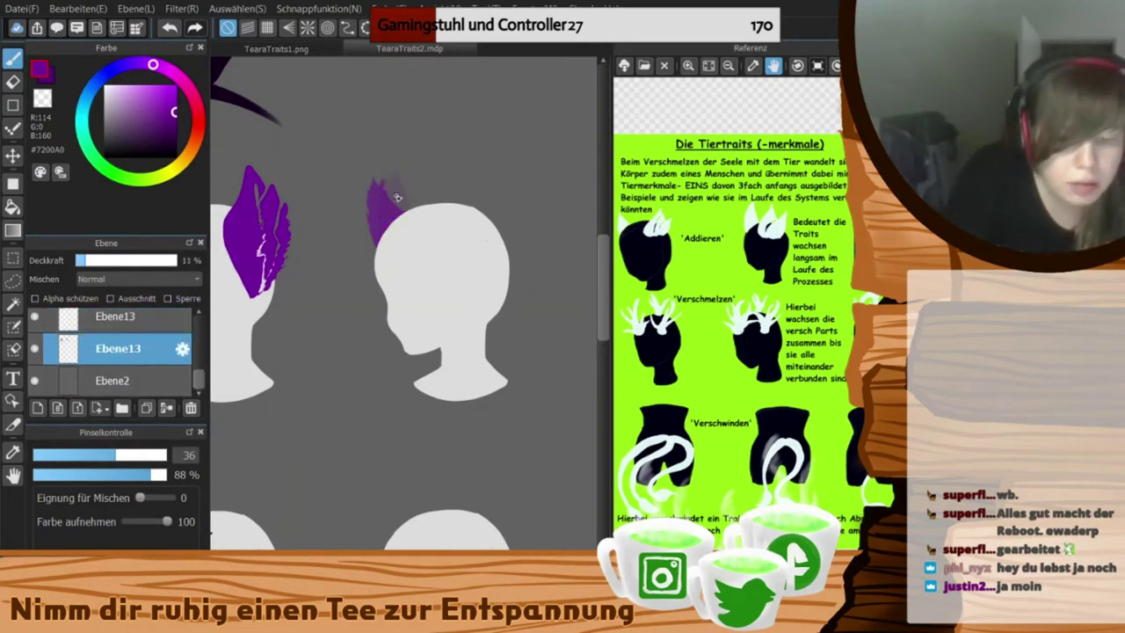
pyautogui.press('e')
pyautogui.click(155, 325)
pyautogui.hotkey('ctrl', 'z')
pyautogui.moveTo(406, 209); pyautogui.dragTo(415, 221)
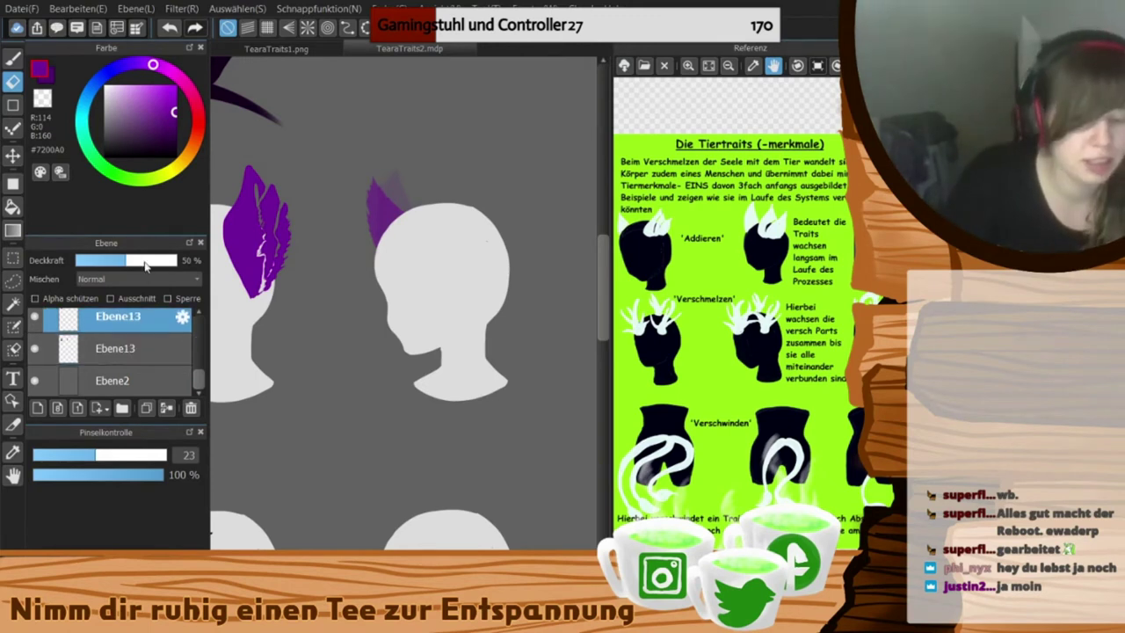
# - Undo the fading and erasing trials on the middle head's ears and return the rotated copy to 100% opacity
pyautogui.hotkey('ctrl', 'z')
pyautogui.hotkey('ctrl', 'z')
pyautogui.hotkey('ctrl', 'z')
pyautogui.hotkey('ctrl', 'z')
pyautogui.hotkey('ctrl', 'z')
pyautogui.hotkey('ctrl', 'z')
pyautogui.hotkey('ctrl', 'z')
pyautogui.click(106, 320)
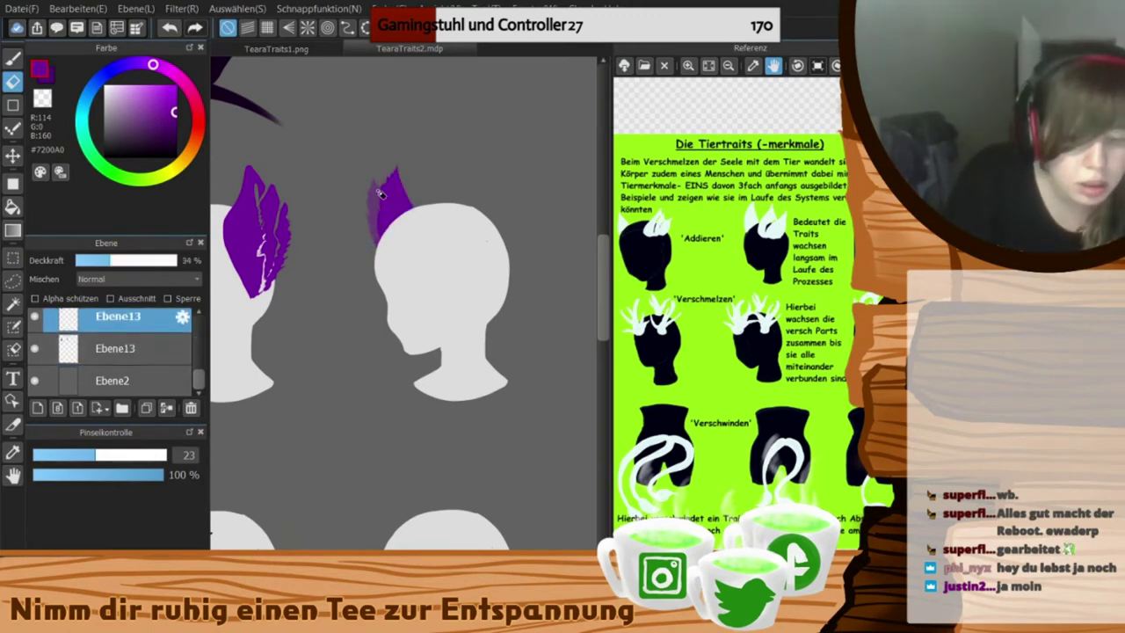
pyautogui.click(123, 349)
pyautogui.click(123, 317)
pyautogui.moveTo(141, 260); pyautogui.dragTo(178, 261)
# - Lengthen the tip of the middle head's original far ear upward with purple brush strokes
pyautogui.click(13, 59)
pyautogui.click(123, 349)
pyautogui.moveTo(403, 170); pyautogui.dragTo(407, 193)
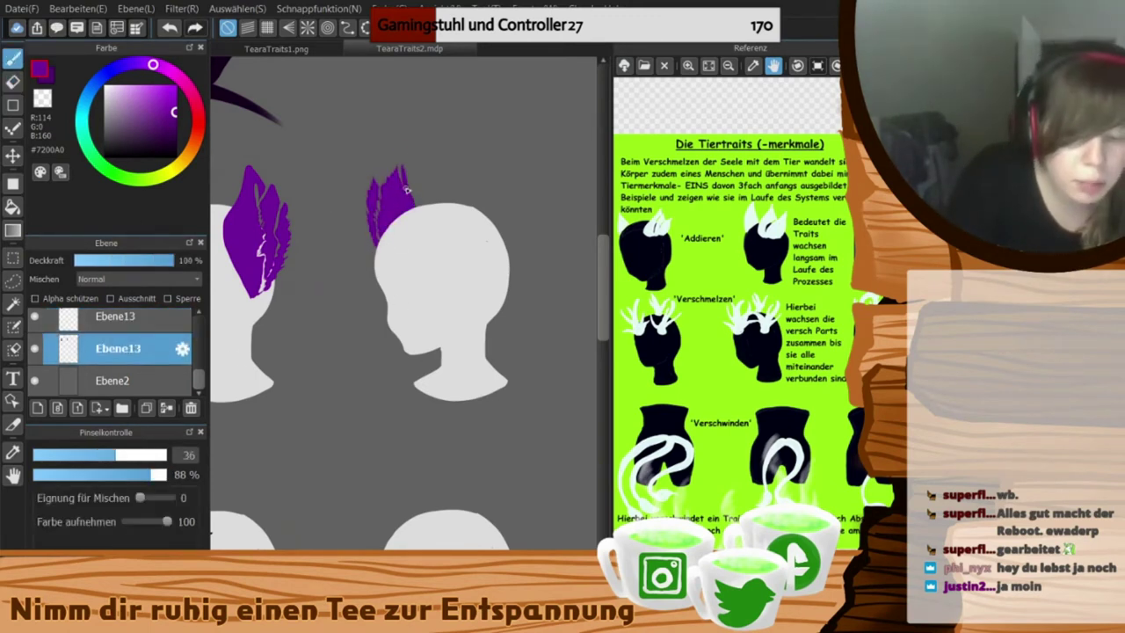
pyautogui.moveTo(407, 151); pyautogui.dragTo(410, 142)
pyautogui.moveTo(356, 360); pyautogui.dragTo(363, 357)
# - Extend the rotated ear copy into a long feathery shape with a narrow gap separating it from the original ear
pyautogui.click(123, 317)
pyautogui.moveTo(383, 182)
pyautogui.mouseDown()
pyautogui.moveTo(388, 147)
pyautogui.moveTo(375, 211)
pyautogui.mouseUp()
pyautogui.click(13, 81)
pyautogui.click(123, 349)
pyautogui.click(13, 59)
pyautogui.click(123, 318)
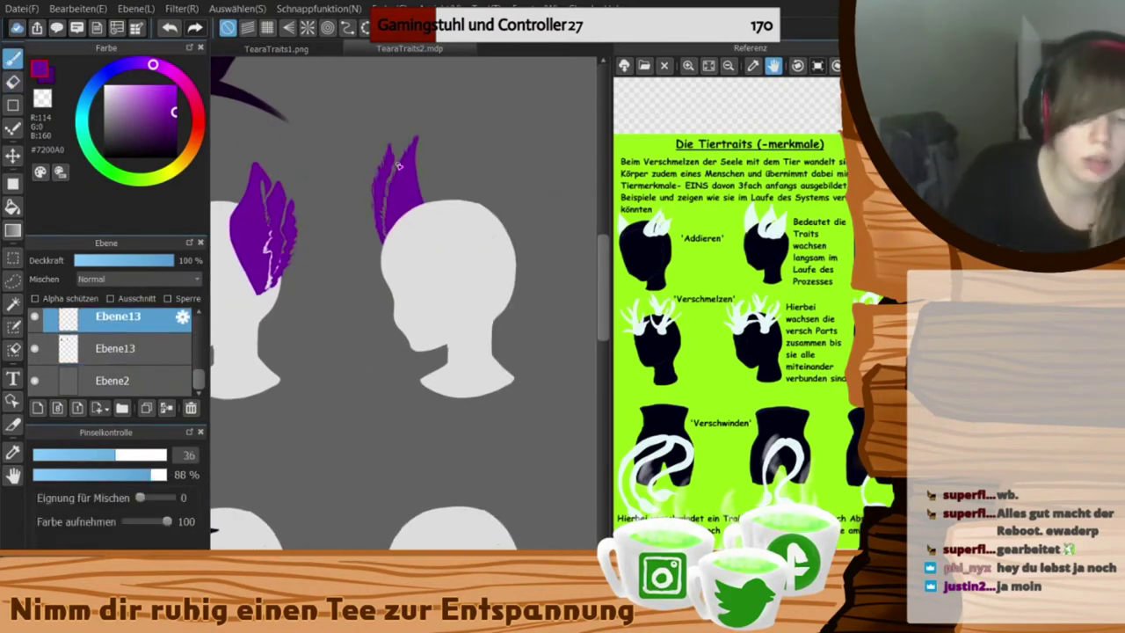
# - Toggle the visibility of the middle head's two ear layers to compare their shapes
pyautogui.moveTo(531, 503); pyautogui.dragTo(445, 503)
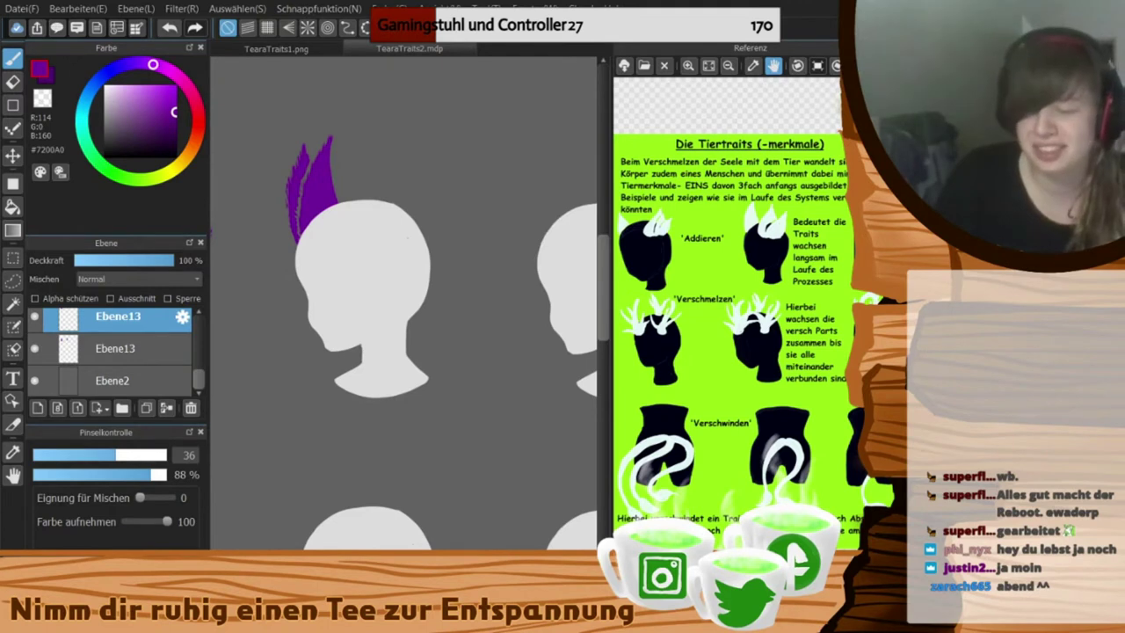
pyautogui.scroll(1, 141, 363)
pyautogui.click(35, 390)
pyautogui.click(35, 389)
pyautogui.click(36, 390)
pyautogui.click(35, 359)
pyautogui.click(35, 390)
pyautogui.click(35, 358)
pyautogui.click(35, 389)
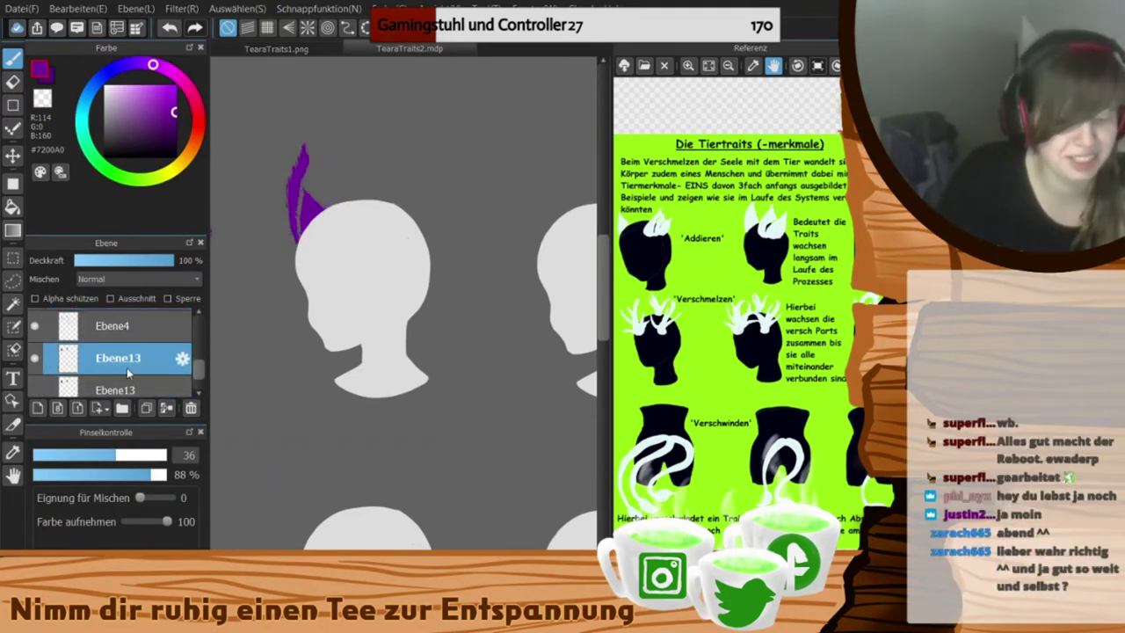
# - Show the hidden far-ear layer of the top row's middle head again
pyautogui.moveTo(297, 482); pyautogui.dragTo(301, 483)
pyautogui.click(35, 390)
pyautogui.moveTo(200, 373); pyautogui.dragTo(200, 367)
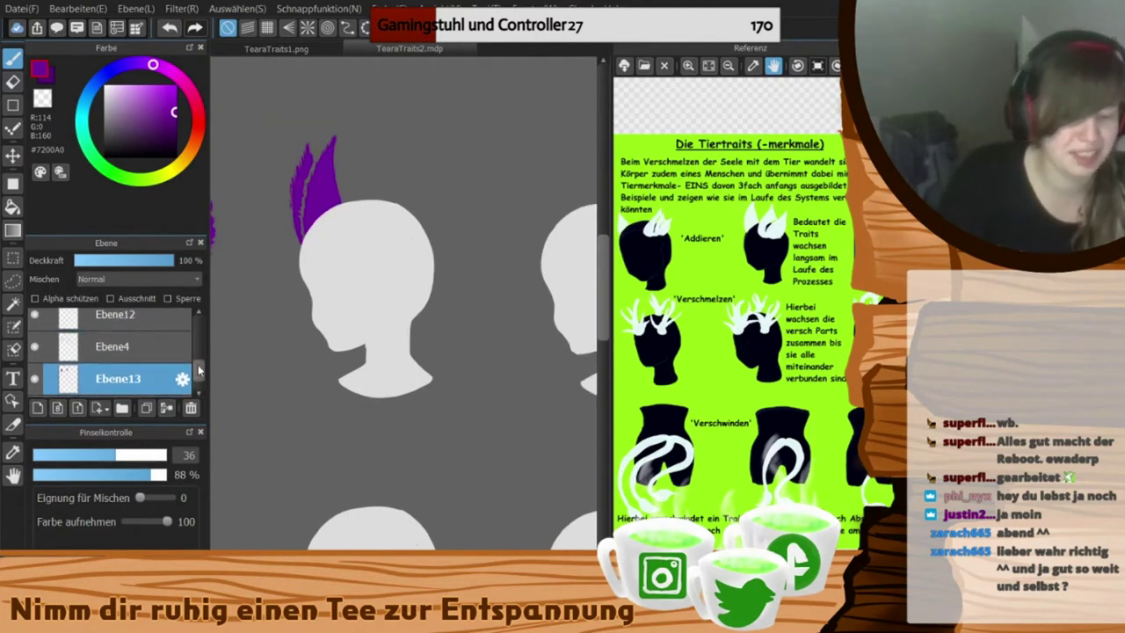
# - Paint a large pointed purple near ear on the top row's middle head and erase its outer edge into a feathery outline
pyautogui.click(145, 320)
pyautogui.moveTo(398, 223)
pyautogui.mouseDown()
pyautogui.moveTo(410, 289)
pyautogui.moveTo(413, 198)
pyautogui.moveTo(422, 285)
pyautogui.mouseUp()
pyautogui.hotkey('ctrl', 'z')
pyautogui.hotkey('ctrl', 'z')
pyautogui.moveTo(434, 135)
pyautogui.mouseDown()
pyautogui.moveTo(433, 246)
pyautogui.moveTo(440, 151)
pyautogui.mouseUp()
pyautogui.moveTo(441, 152); pyautogui.dragTo(419, 288)
pyautogui.moveTo(404, 209); pyautogui.dragTo(413, 288)
pyautogui.moveTo(434, 172); pyautogui.dragTo(416, 278)
pyautogui.press('e')
pyautogui.moveTo(387, 217); pyautogui.dragTo(413, 289)
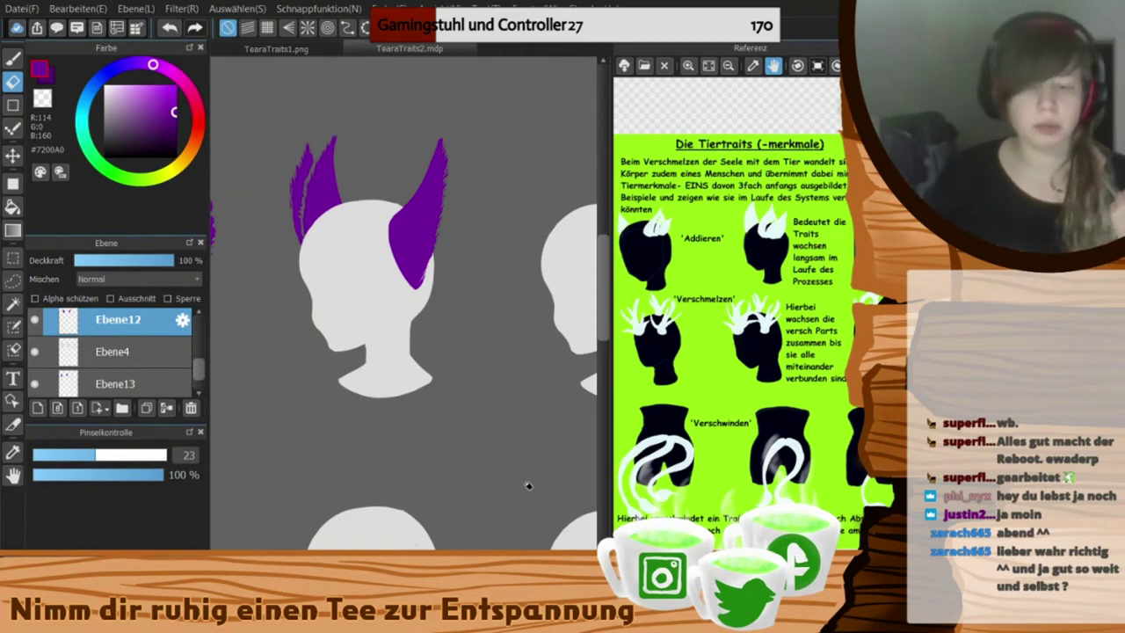
# - Duplicate the middle head's near ear and rotate the copy outward behind the original
pyautogui.click(146, 408)
pyautogui.click(13, 257)
pyautogui.moveTo(394, 109); pyautogui.dragTo(472, 339)
pyautogui.hotkey('ctrl', 't')
pyautogui.moveTo(479, 86)
pyautogui.mouseDown()
pyautogui.moveTo(518, 117)
pyautogui.moveTo(513, 126)
pyautogui.mouseUp()
pyautogui.moveTo(484, 216); pyautogui.dragTo(467, 194)
pyautogui.press('Return')
pyautogui.hotkey('ctrl', 'd')
# - Erase a narrow gap between the middle head's near ear and its rotated copy, with the copy's opacity back at 100%
pyautogui.moveTo(603, 280)
pyautogui.mouseDown()
pyautogui.moveTo(603, 214)
pyautogui.moveTo(603, 283)
pyautogui.mouseUp()
pyautogui.click(13, 81)
pyautogui.click(124, 260)
pyautogui.moveTo(135, 263); pyautogui.dragTo(186, 264)
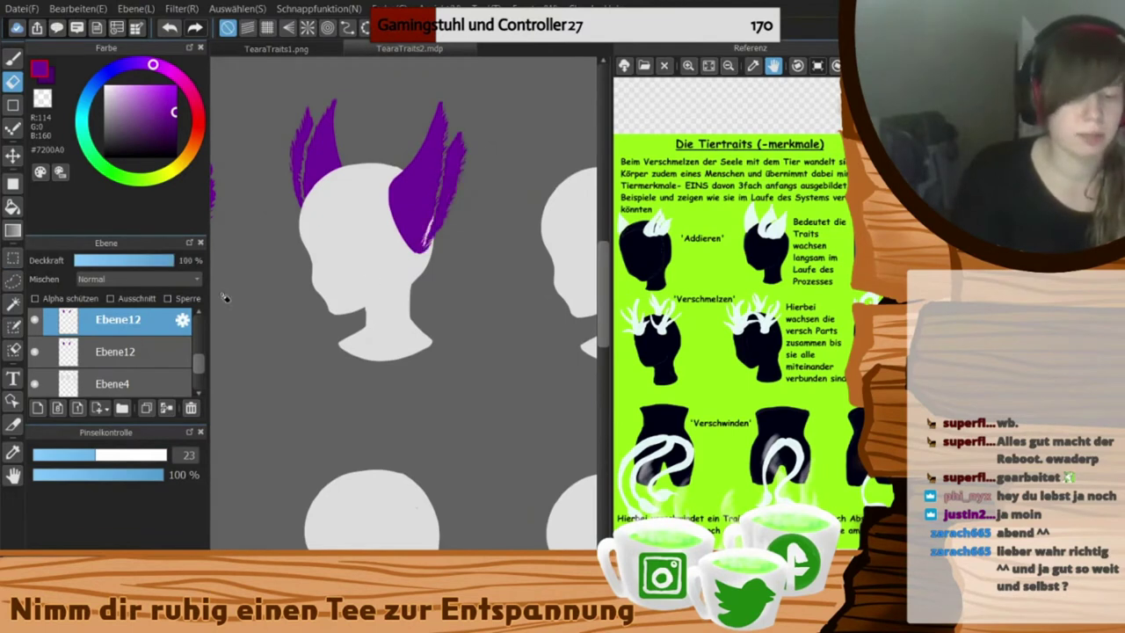
# - Paint a tall, narrow purple near ear on the top row's third head and erase a jagged gap down its middle
pyautogui.moveTo(357, 374); pyautogui.dragTo(163, 380)
pyautogui.press('b')
pyautogui.moveTo(448, 246)
pyautogui.mouseDown()
pyautogui.moveTo(468, 104)
pyautogui.moveTo(479, 197)
pyautogui.moveTo(467, 147)
pyautogui.moveTo(467, 234)
pyautogui.mouseUp()
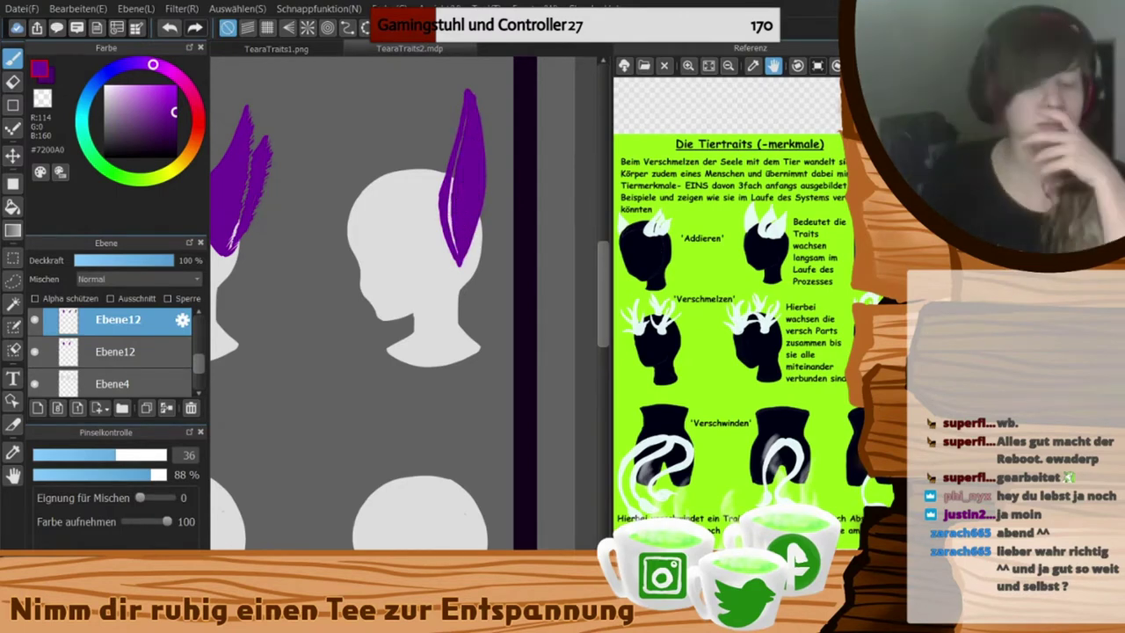
pyautogui.press('e')
pyautogui.moveTo(468, 115)
pyautogui.mouseDown()
pyautogui.moveTo(451, 200)
pyautogui.moveTo(458, 251)
pyautogui.mouseUp()
pyautogui.press('b')
pyautogui.moveTo(465, 147)
pyautogui.mouseDown()
pyautogui.moveTo(448, 214)
pyautogui.moveTo(478, 102)
pyautogui.moveTo(490, 172)
pyautogui.moveTo(460, 265)
pyautogui.mouseUp()
pyautogui.press('e')
pyautogui.moveTo(458, 211); pyautogui.dragTo(457, 250)
pyautogui.moveTo(458, 187); pyautogui.dragTo(458, 223)
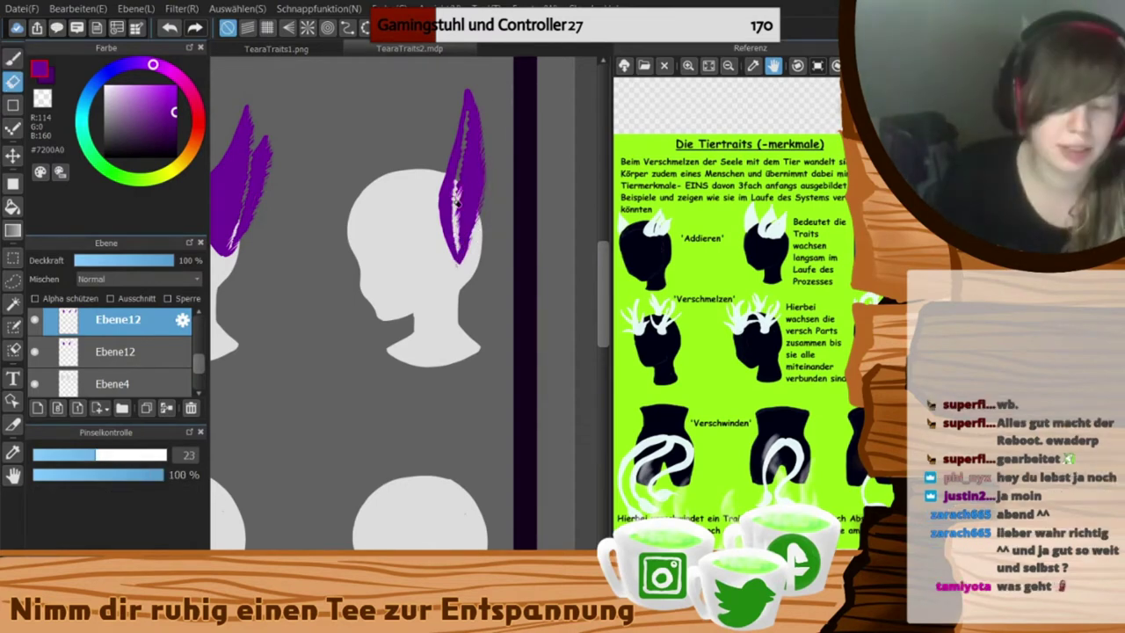
# - Duplicate the third head's near ear, rotate the copy slightly outward and lower its opacity to 51%
pyautogui.press('b')
pyautogui.click(147, 410)
pyautogui.hotkey('ctrl', 't')
pyautogui.moveTo(503, 143); pyautogui.dragTo(513, 164)
pyautogui.moveTo(532, 85); pyautogui.dragTo(497, 121)
pyautogui.press('Return')
pyautogui.click(127, 261)
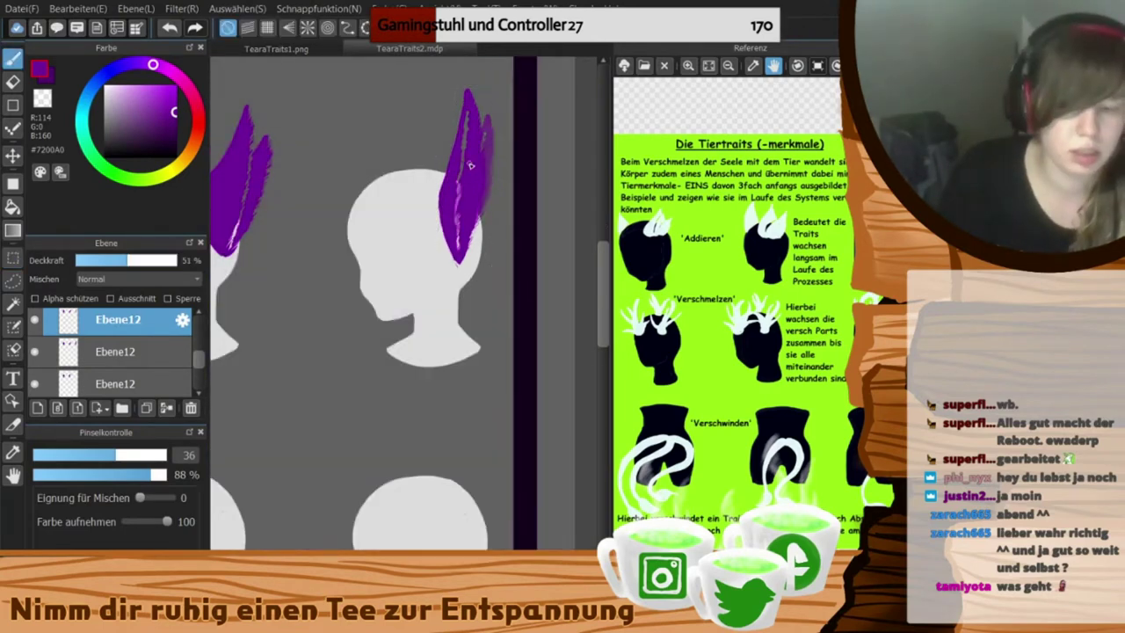
# - Erase the part of the third head's original near ear under the rotated copy and set the copy's opacity to 100%
pyautogui.click(131, 352)
pyautogui.press('e')
pyautogui.moveTo(484, 130)
pyautogui.mouseDown()
pyautogui.moveTo(464, 185)
pyautogui.moveTo(464, 234)
pyautogui.mouseUp()
pyautogui.click(127, 320)
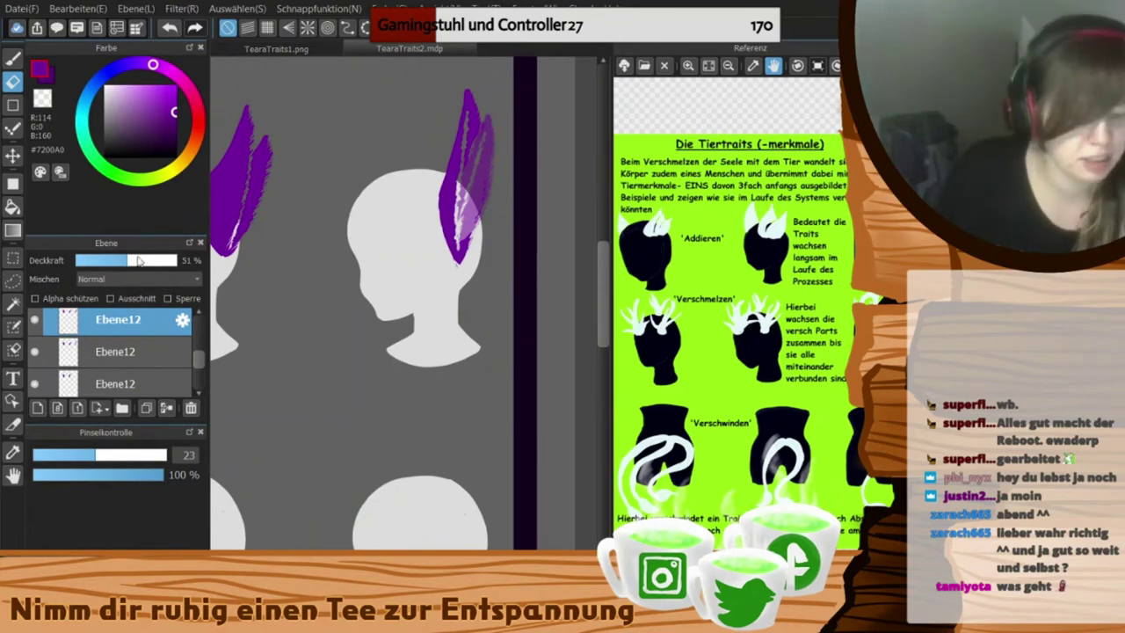
pyautogui.moveTo(139, 260); pyautogui.dragTo(183, 260)
pyautogui.press('b')
pyautogui.press('e')
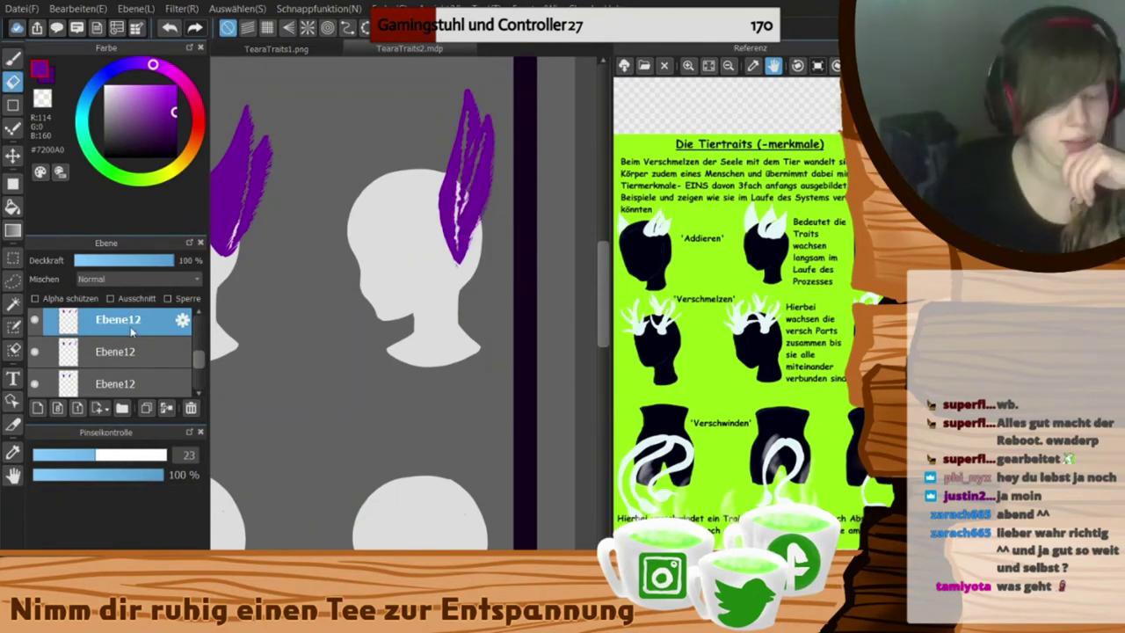
# - Check the third head's near ear with the rotated copy hidden and shown, and delete the copy
pyautogui.click(34, 320)
pyautogui.click(35, 320)
pyautogui.click(191, 408)
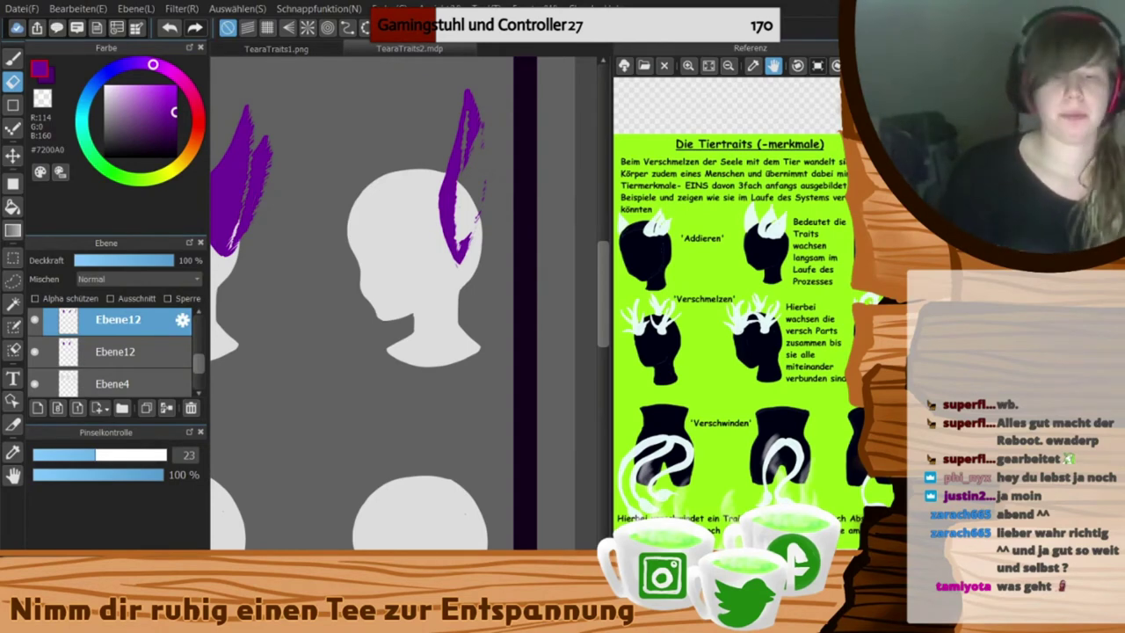
# - Repaint the erased half of the third head's near ear, keeping a thin gap along its middle
pyautogui.press('b')
pyautogui.moveTo(463, 165); pyautogui.dragTo(464, 239)
pyautogui.moveTo(477, 123); pyautogui.dragTo(472, 228)
pyautogui.press('e')
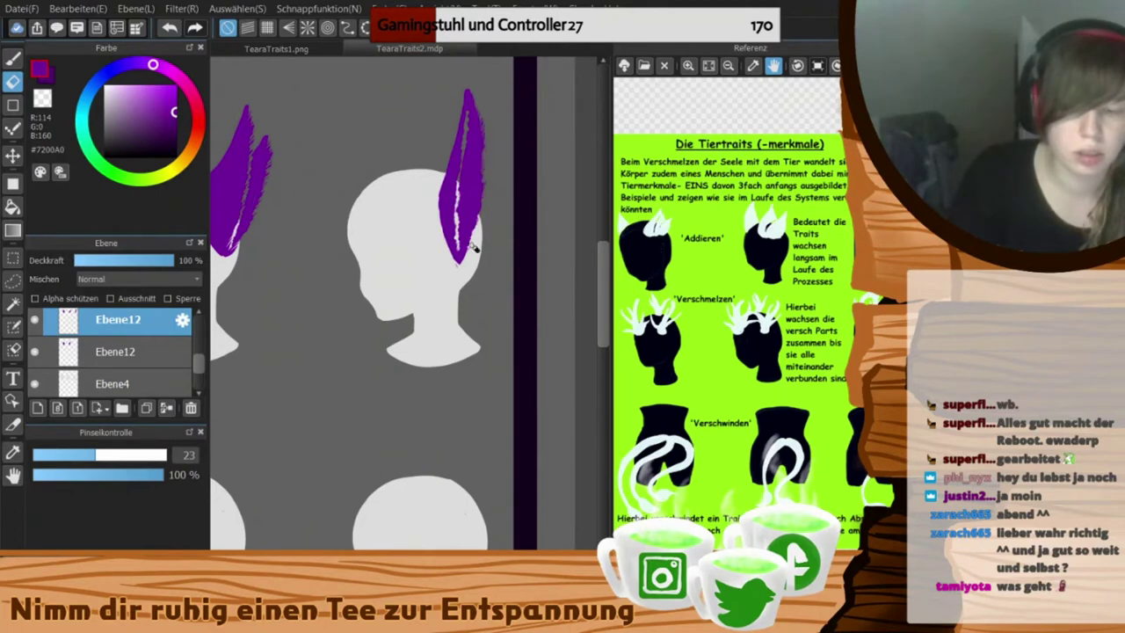
# - Paint a curved, pointed purple far ear on the third head on the layer behind the heads
pyautogui.moveTo(525, 445); pyautogui.dragTo(565, 445)
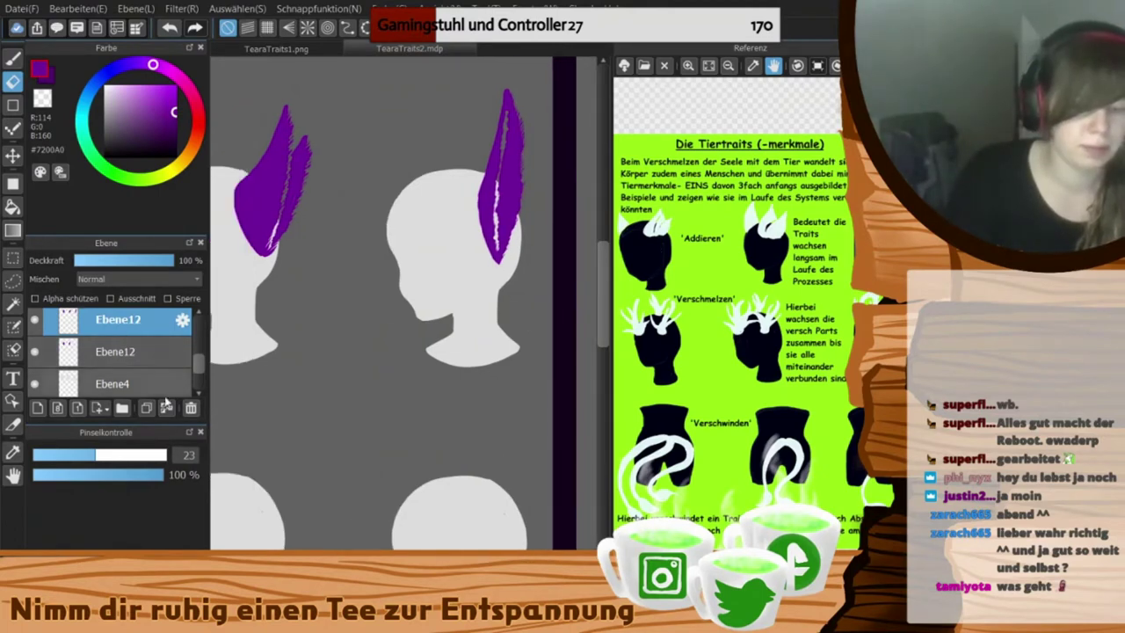
pyautogui.scroll(-2, 127, 324)
pyautogui.click(125, 350)
pyautogui.press('b')
pyautogui.moveTo(524, 110); pyautogui.dragTo(528, 196)
pyautogui.moveTo(402, 255); pyautogui.dragTo(436, 256)
pyautogui.moveTo(426, 176); pyautogui.dragTo(402, 280)
pyautogui.moveTo(423, 176)
pyautogui.mouseDown()
pyautogui.moveTo(422, 231)
pyautogui.moveTo(418, 189)
pyautogui.mouseUp()
pyautogui.press('e')
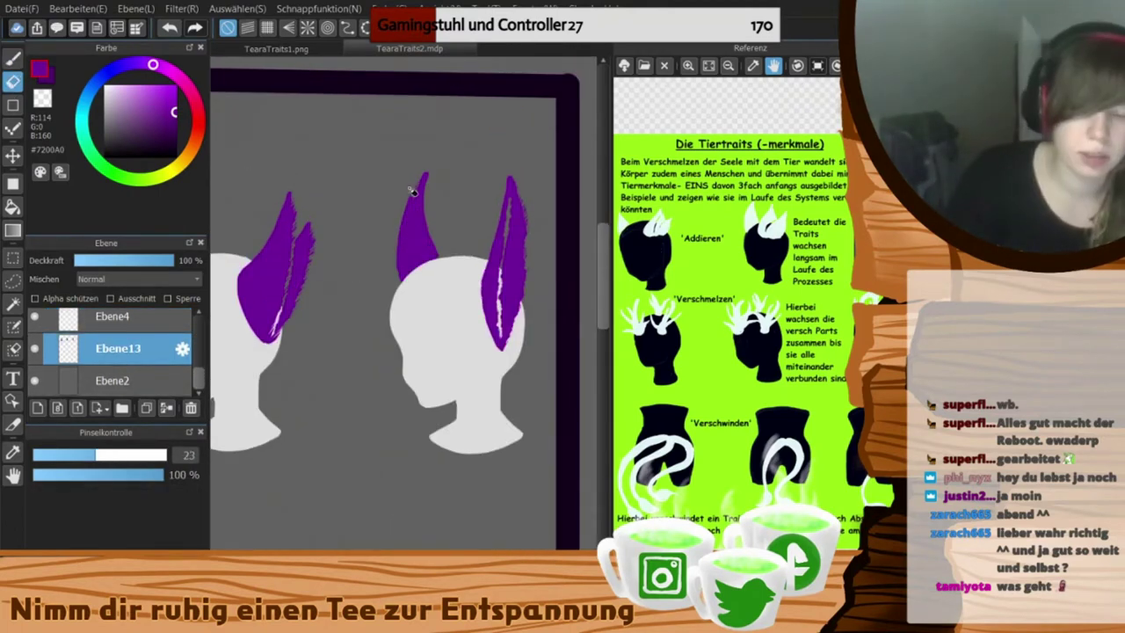
# - Paint two branching purple antlers behind the second row's left head and clean up their branches
pyautogui.scroll(-5, 420, 191)
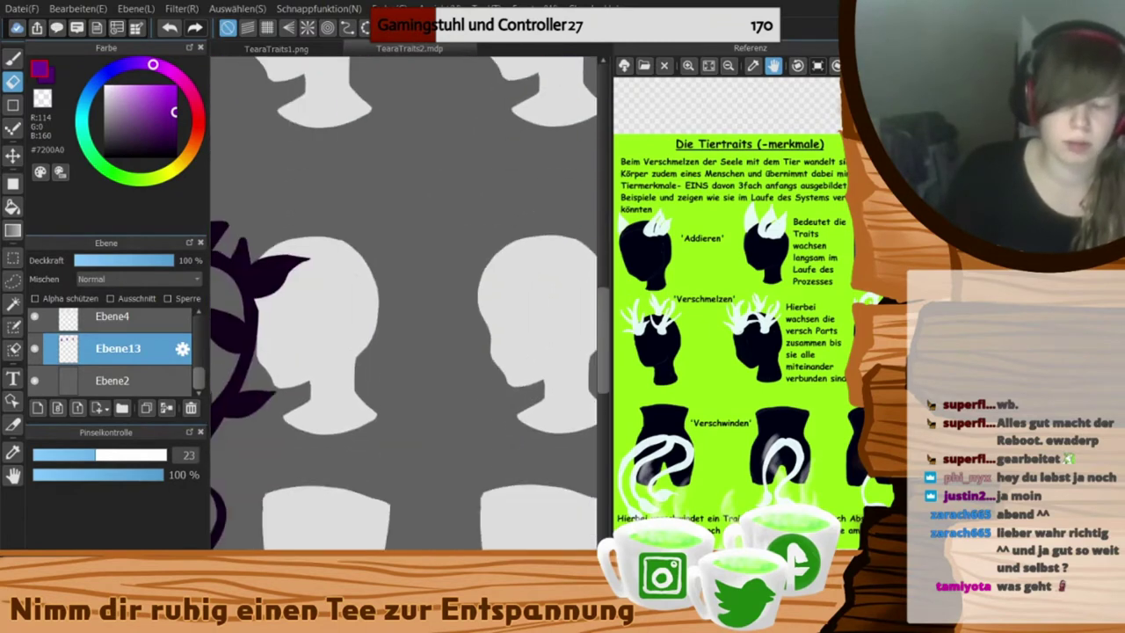
pyautogui.moveTo(315, 470)
pyautogui.mouseDown()
pyautogui.moveTo(308, 378)
pyautogui.moveTo(302, 464)
pyautogui.mouseUp()
pyautogui.press('b')
pyautogui.moveTo(243, 248)
pyautogui.mouseDown()
pyautogui.moveTo(247, 195)
pyautogui.moveTo(251, 251)
pyautogui.mouseUp()
pyautogui.moveTo(403, 535); pyautogui.dragTo(488, 531)
pyautogui.moveTo(320, 231)
pyautogui.mouseDown()
pyautogui.moveTo(310, 176)
pyautogui.moveTo(325, 250)
pyautogui.mouseUp()
pyautogui.press('e')
pyautogui.press('b')
pyautogui.moveTo(362, 181)
pyautogui.mouseDown()
pyautogui.moveTo(344, 204)
pyautogui.moveTo(418, 149)
pyautogui.moveTo(397, 230)
pyautogui.moveTo(449, 158)
pyautogui.mouseUp()
pyautogui.moveTo(403, 213); pyautogui.dragTo(376, 188)
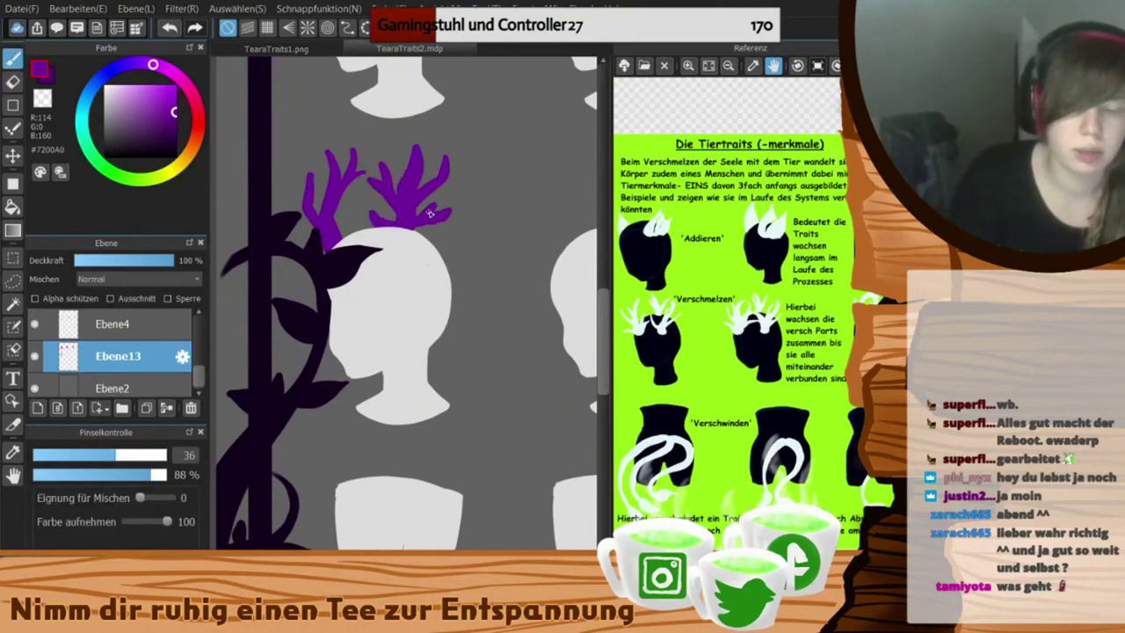
pyautogui.press('e')
pyautogui.press('b')
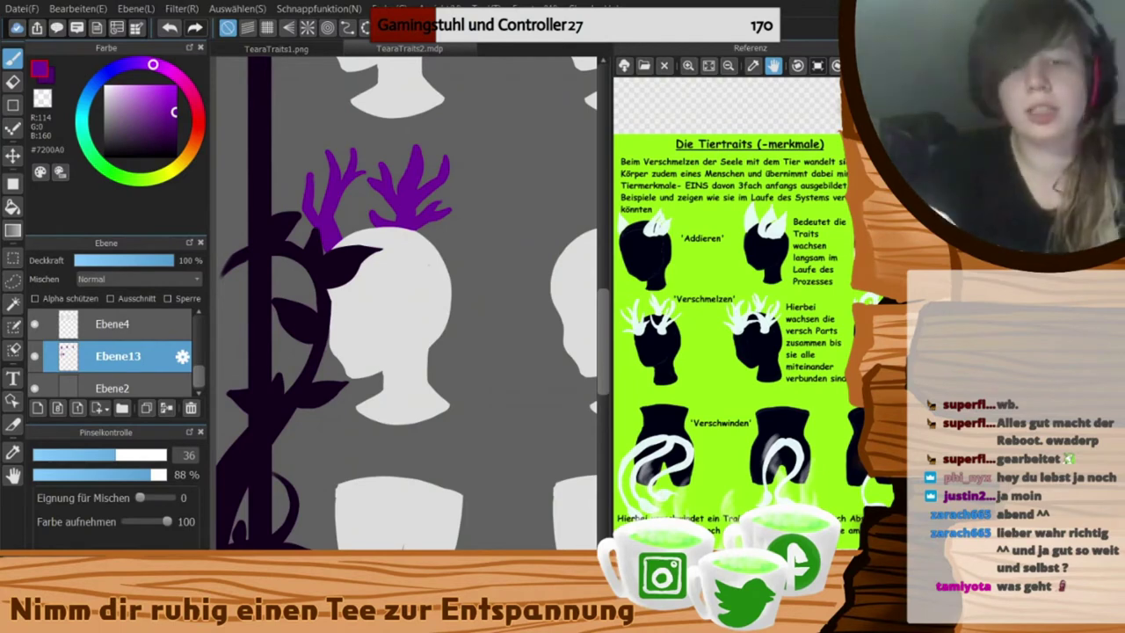
pyautogui.moveTo(379, 237); pyautogui.dragTo(314, 298)
pyautogui.press('e')
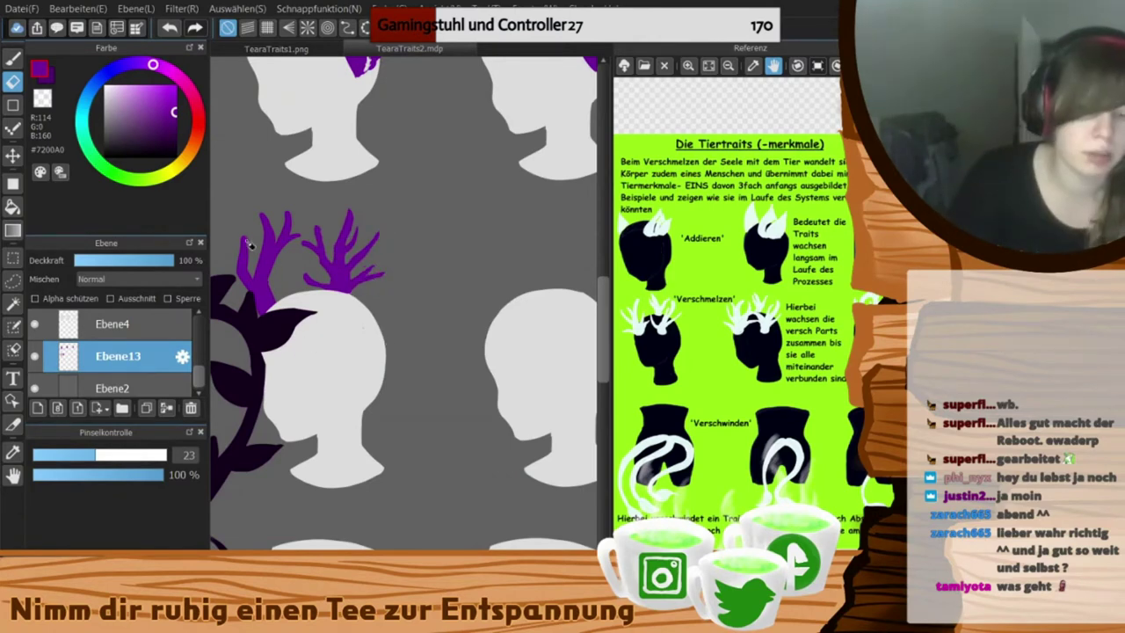
# - Paint a branching purple near-side antler on the second row's left head, on a separate layer in front of the head
pyautogui.hscroll(1, 404, 303)
pyautogui.click(138, 343)
pyautogui.moveTo(199, 378); pyautogui.dragTo(199, 344)
pyautogui.click(14, 58)
pyautogui.click(114, 354)
pyautogui.click(133, 377)
pyautogui.moveTo(299, 330)
pyautogui.mouseDown()
pyautogui.moveTo(320, 304)
pyautogui.moveTo(297, 332)
pyautogui.mouseUp()
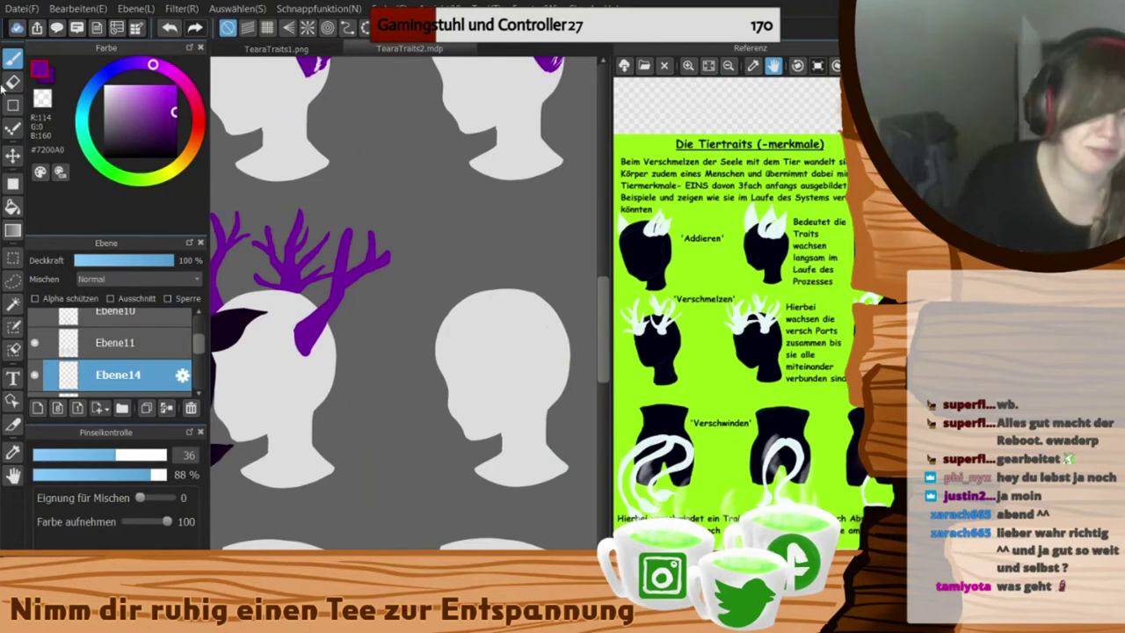
pyautogui.moveTo(330, 324); pyautogui.dragTo(356, 306)
pyautogui.press('e')
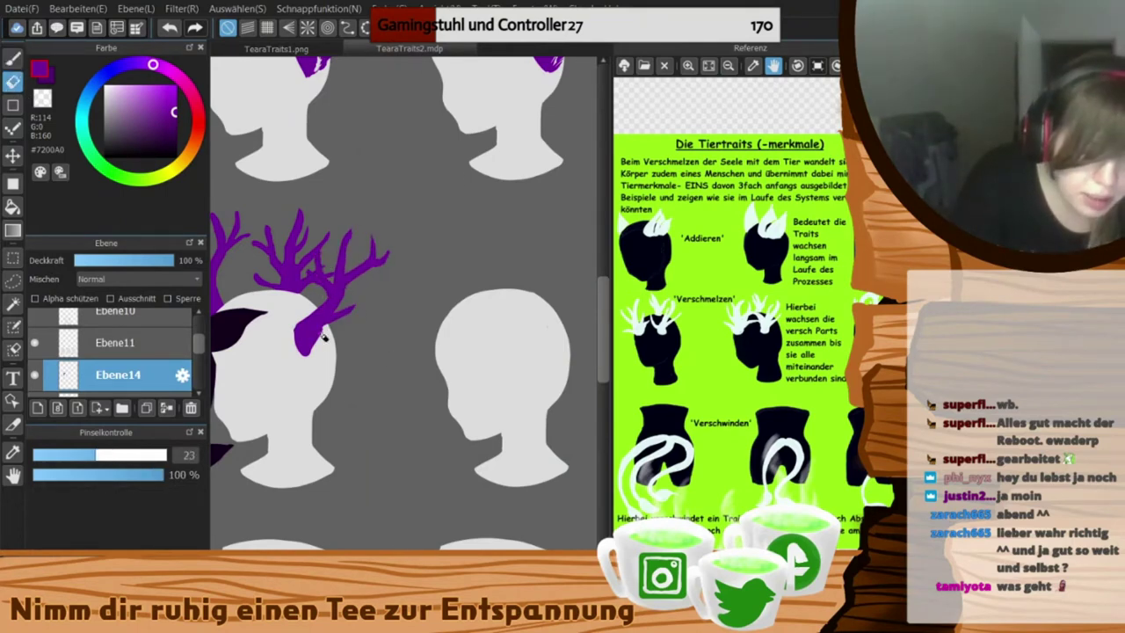
# - Copy the left head's two far antlers onto the second row's middle head
pyautogui.scroll(-3, 173, 355)
pyautogui.click(158, 371)
pyautogui.click(12, 257)
pyautogui.moveTo(238, 173); pyautogui.dragTo(405, 395)
pyautogui.hotkey('ctrl', 't')
pyautogui.moveTo(226, 287); pyautogui.dragTo(460, 290)
pyautogui.press('Return')
# - Move the near-side antler from the left head onto the second row's middle head
pyautogui.moveTo(199, 368); pyautogui.dragTo(202, 337)
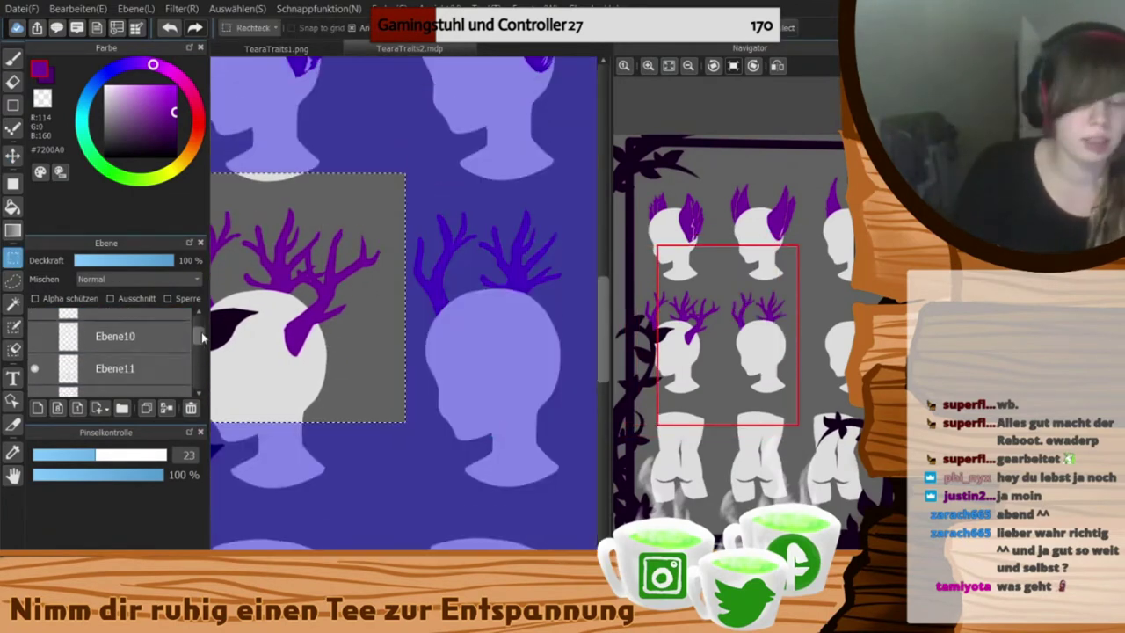
pyautogui.click(132, 342)
pyautogui.hotkey('ctrl', 't')
pyautogui.moveTo(237, 285); pyautogui.dragTo(456, 290)
pyautogui.click(577, 565)
pyautogui.hotkey('ctrl', 'd')
# - Extend the middle head's antlers with extra curved branches that grow toward each other
pyautogui.press('b')
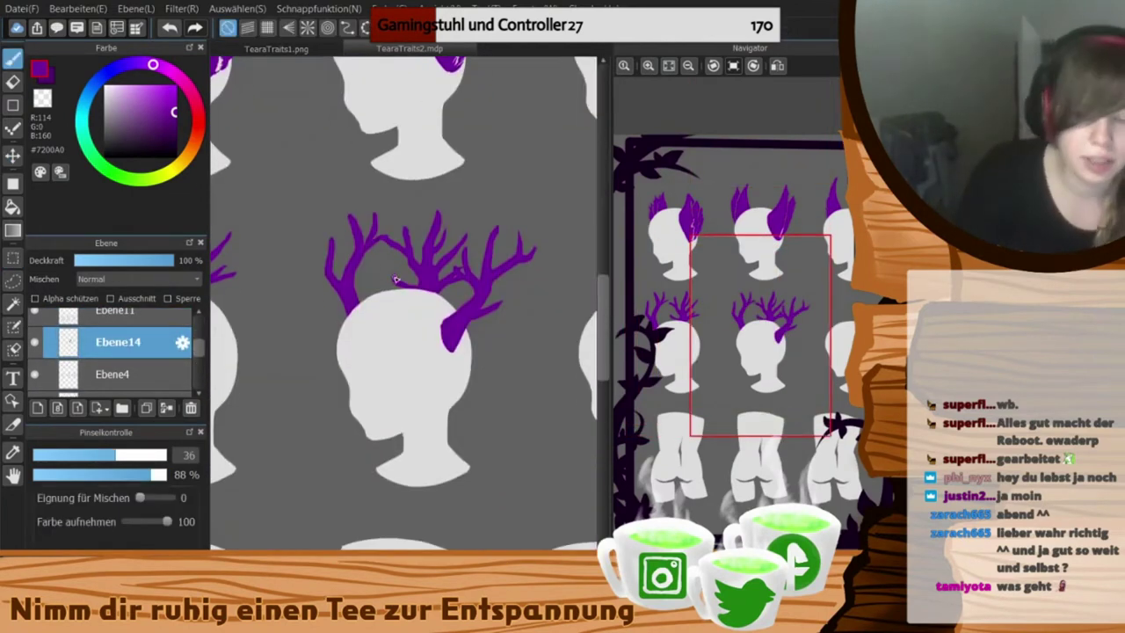
pyautogui.moveTo(470, 237); pyautogui.dragTo(526, 238)
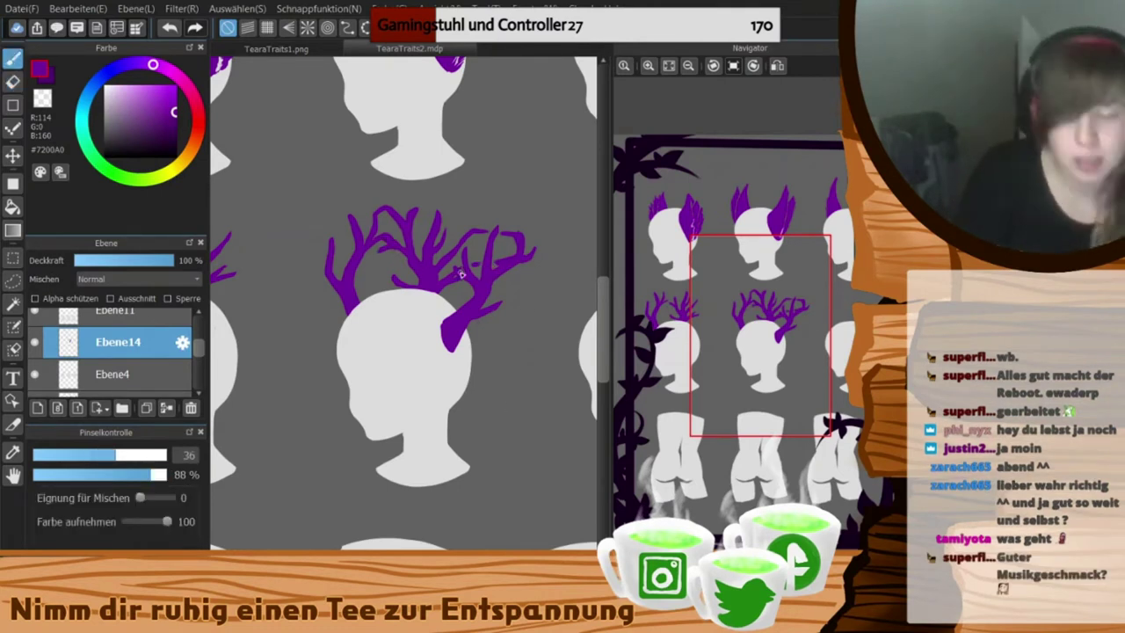
pyautogui.press('e')
pyautogui.hscroll(2, 464, 271)
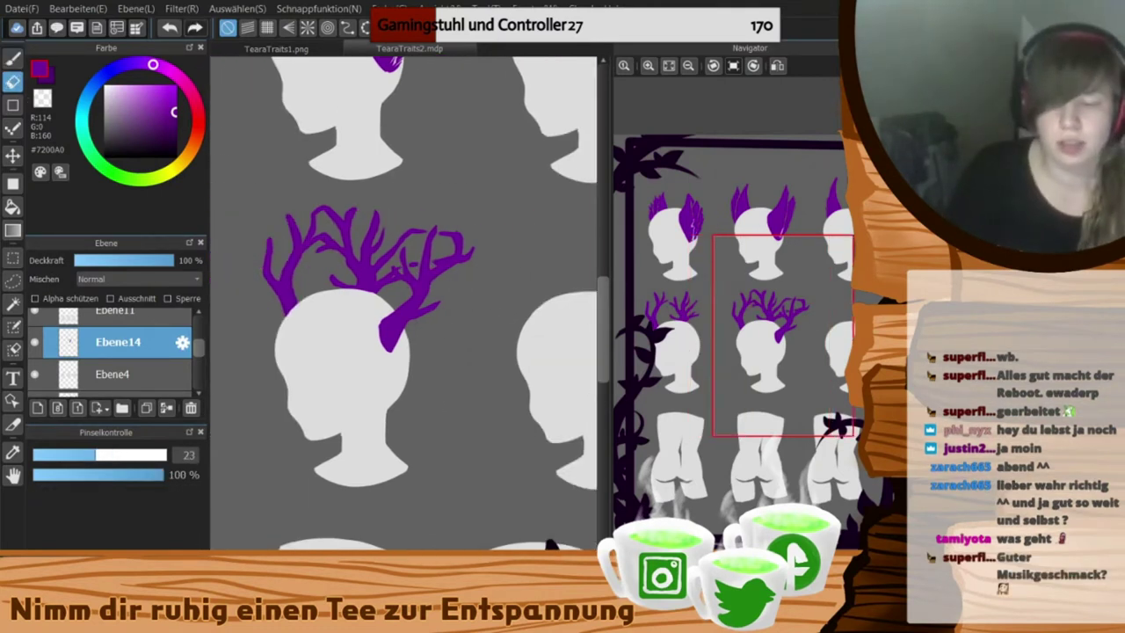
pyautogui.press('Down')
pyautogui.press('Down')
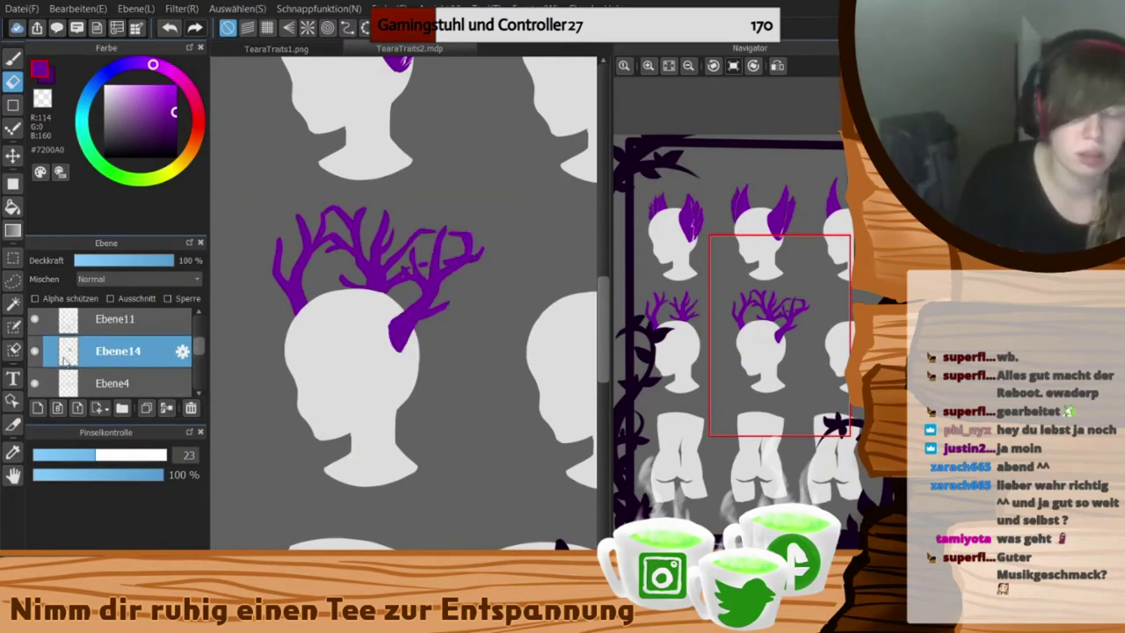
# - Duplicate the middle head's near-side antler layer and move the copy onto the second row's left head
pyautogui.moveTo(199, 349)
pyautogui.mouseDown()
pyautogui.moveTo(201, 362)
pyautogui.moveTo(200, 353)
pyautogui.mouseUp()
pyautogui.click(130, 361)
pyautogui.click(123, 371)
pyautogui.click(147, 408)
pyautogui.click(13, 259)
pyautogui.moveTo(418, 184); pyautogui.dragTo(554, 390)
pyautogui.hotkey('ctrl', 't')
pyautogui.hscroll(-2, 527, 282)
pyautogui.moveTo(560, 272); pyautogui.dragTo(330, 270)
pyautogui.press('Return')
pyautogui.hotkey('ctrl', 'd')
# - Erase the extra curved branches from the near-side antler on the second row's left head
pyautogui.scroll(2, 343, 352)
pyautogui.press('e')
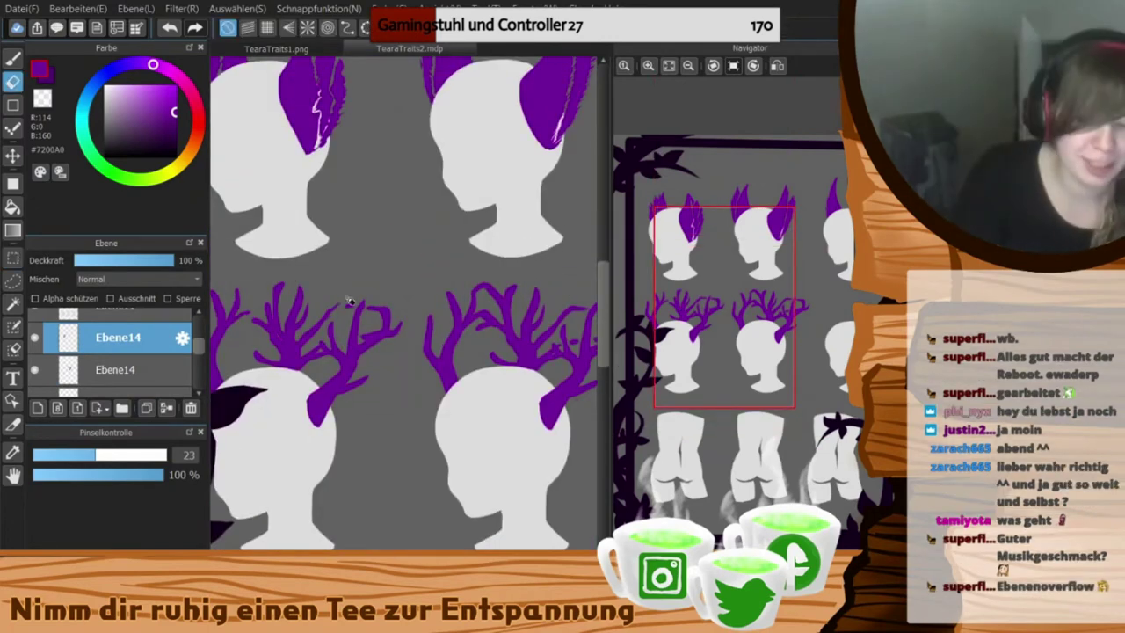
pyautogui.moveTo(326, 353); pyautogui.dragTo(322, 355)
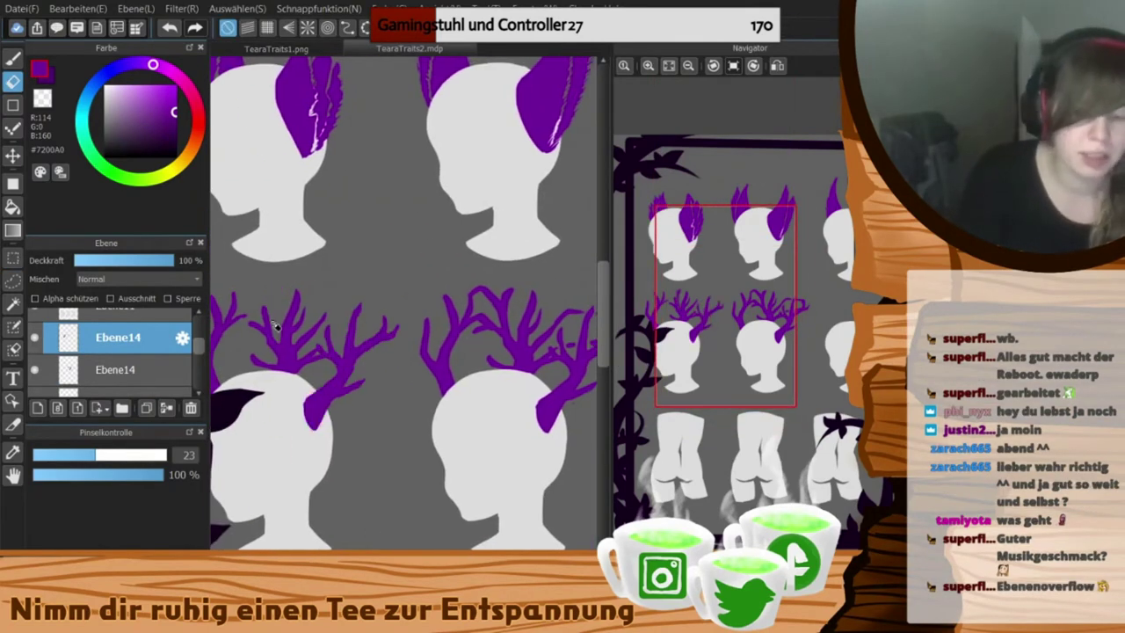
pyautogui.moveTo(281, 316); pyautogui.dragTo(280, 341)
pyautogui.keyDown('ctrl'); pyautogui.keyDown('shift'); pyautogui.click(322, 359); pyautogui.keyUp('shift'); pyautogui.keyUp('ctrl')
pyautogui.keyDown('ctrl'); pyautogui.keyDown('shift'); pyautogui.click(322, 355); pyautogui.keyUp('shift'); pyautogui.keyUp('ctrl')
# - Add more connecting branches to the far antlers of the second row's middle head on their layer
pyautogui.moveTo(575, 349); pyautogui.dragTo(430, 350)
pyautogui.keyDown('ctrl'); pyautogui.keyDown('shift'); pyautogui.click(431, 350); pyautogui.keyUp('shift'); pyautogui.keyUp('ctrl')
pyautogui.press('b')
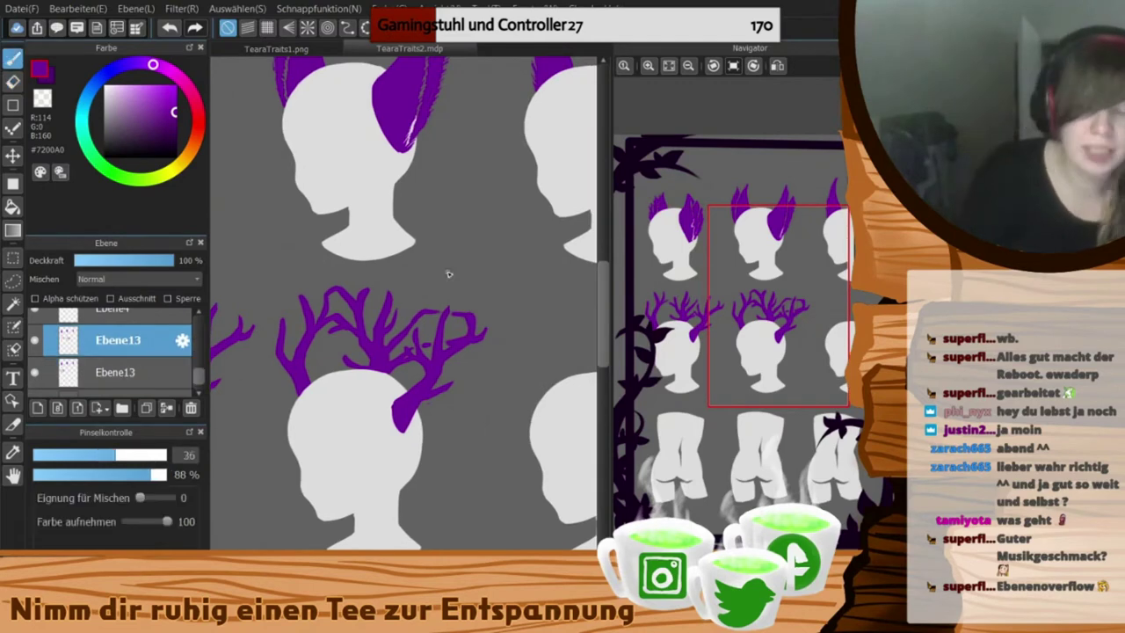
pyautogui.moveTo(361, 399); pyautogui.dragTo(334, 399)
pyautogui.click(123, 368)
pyautogui.click(114, 343)
pyautogui.scroll(3, 106, 347)
pyautogui.click(87, 357)
pyautogui.click(86, 339)
pyautogui.click(36, 362)
pyautogui.moveTo(241, 350); pyautogui.dragTo(323, 349)
pyautogui.keyDown('ctrl'); pyautogui.keyDown('shift'); pyautogui.click(532, 350); pyautogui.keyUp('shift'); pyautogui.keyUp('ctrl')
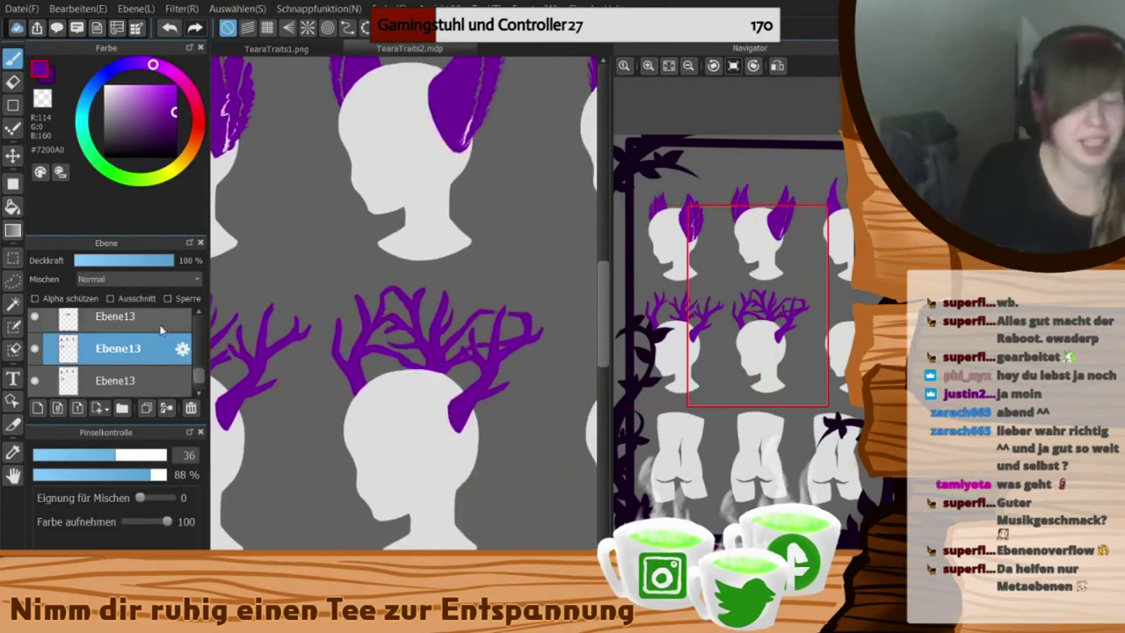
pyautogui.moveTo(255, 352); pyautogui.dragTo(426, 268)
pyautogui.press('m')
pyautogui.moveTo(231, 181); pyautogui.dragTo(410, 364)
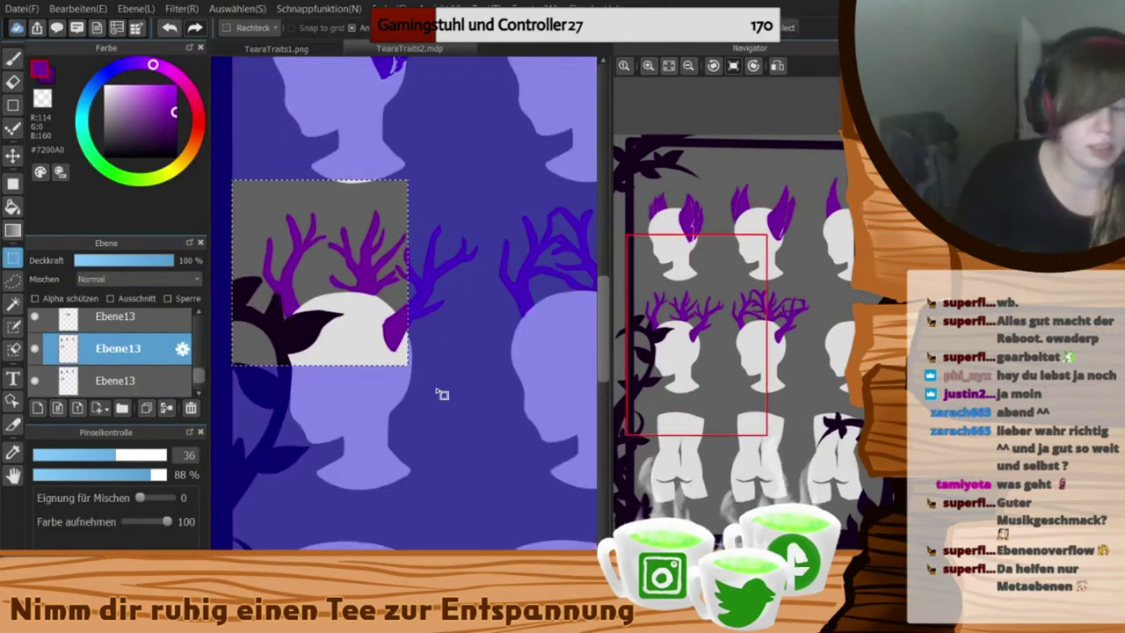
pyautogui.hotkey('ctrl', 'c')
pyautogui.hotkey('ctrl', 'v')
pyautogui.moveTo(475, 480); pyautogui.dragTo(359, 480)
pyautogui.moveTo(255, 255); pyautogui.dragTo(510, 278)
pyautogui.moveTo(486, 352); pyautogui.dragTo(251, 352)
pyautogui.moveTo(229, 264); pyautogui.dragTo(452, 248)
pyautogui.press('Escape')
# - Copy the left head's far antlers onto the second row's third head
pyautogui.moveTo(264, 132); pyautogui.dragTo(546, 523)
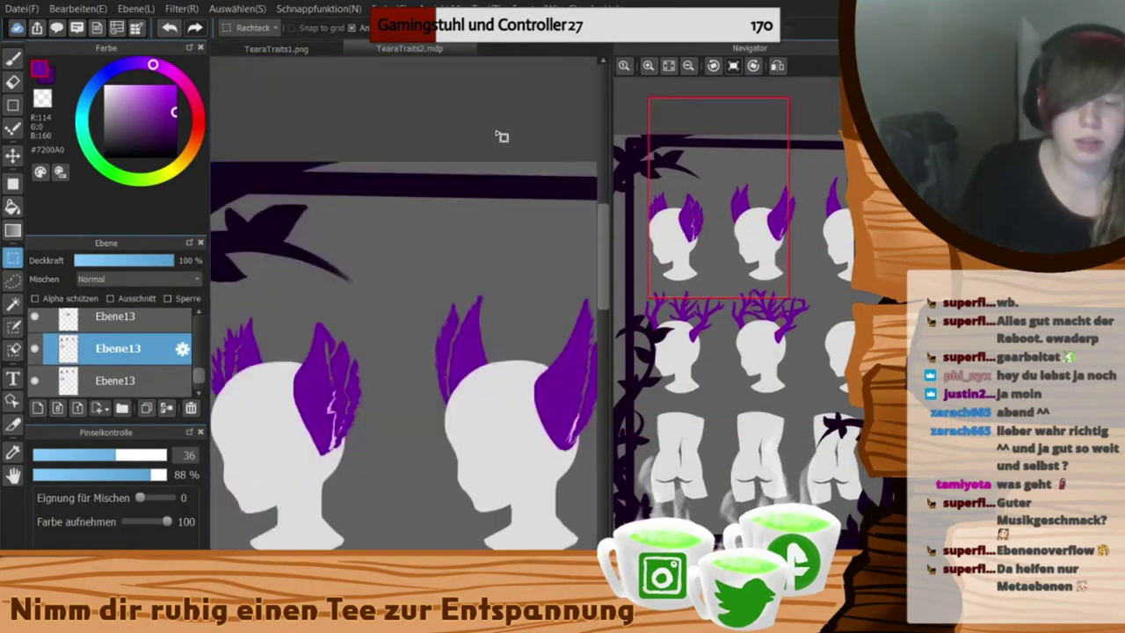
pyautogui.moveTo(422, 527); pyautogui.dragTo(514, 138)
pyautogui.moveTo(232, 135); pyautogui.dragTo(465, 412)
pyautogui.hscroll(4, 458, 413)
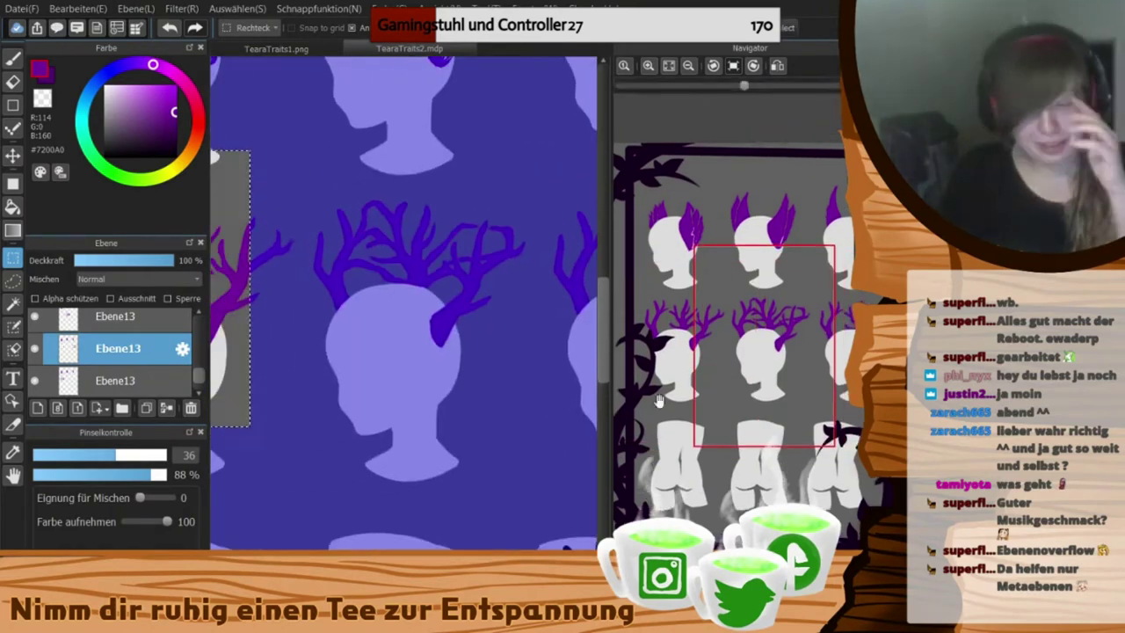
pyautogui.moveTo(523, 437); pyautogui.dragTo(475, 428)
pyautogui.moveTo(245, 146); pyautogui.dragTo(473, 396)
pyautogui.hotkey('ctrl', 'd')
pyautogui.moveTo(199, 377); pyautogui.dragTo(199, 345)
pyautogui.click(142, 370)
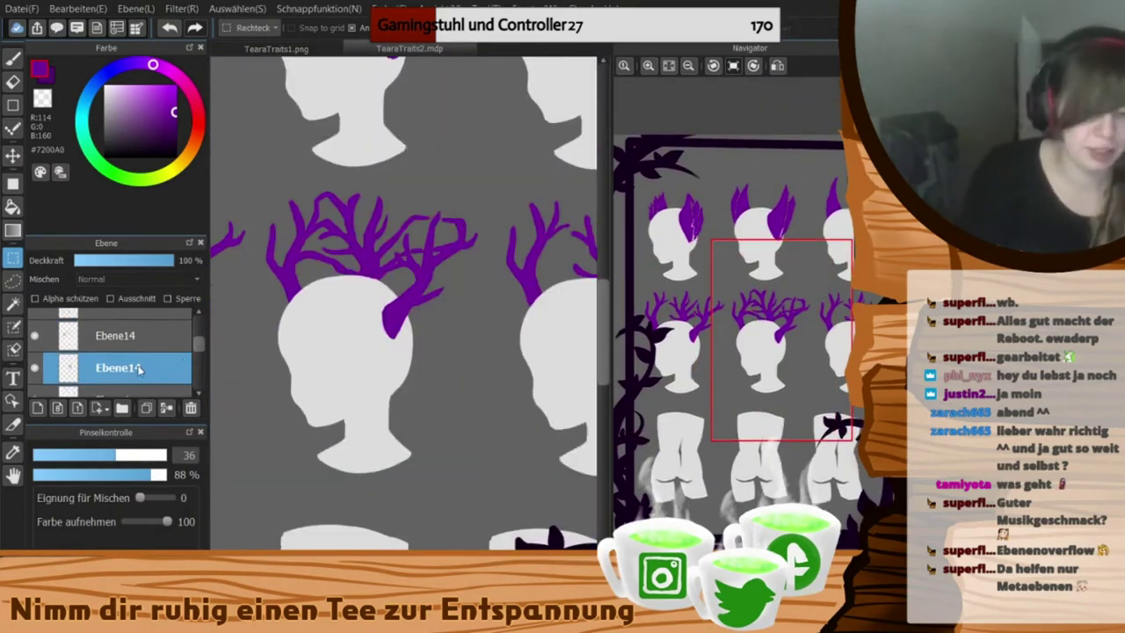
pyautogui.moveTo(245, 118); pyautogui.dragTo(491, 390)
pyautogui.scroll(2, 469, 452)
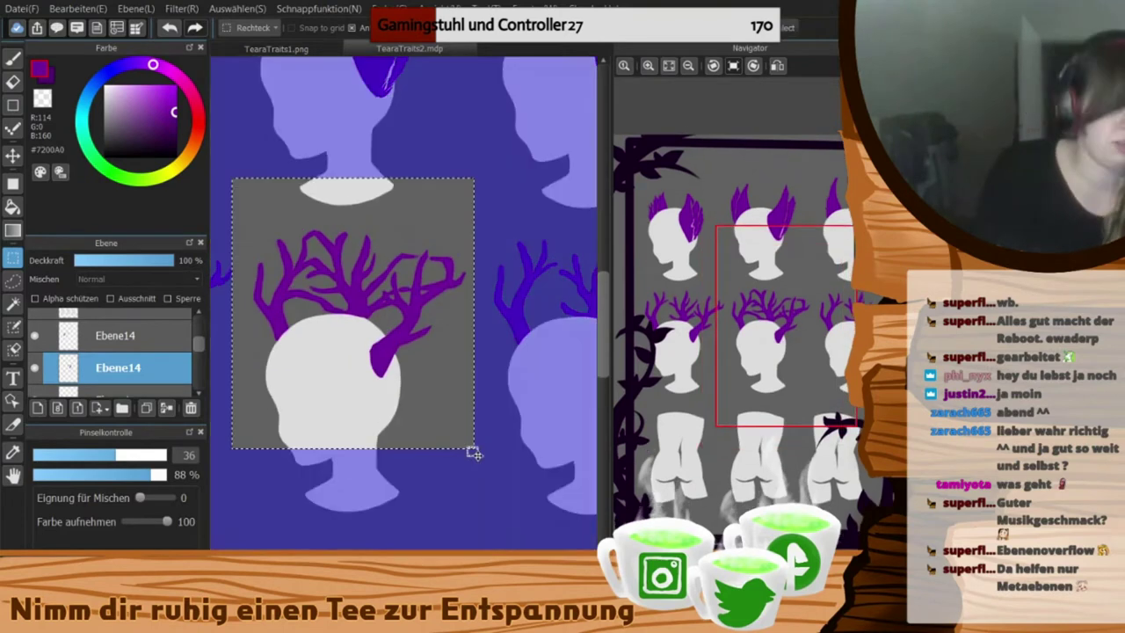
pyautogui.hotkey('ctrl', 'd')
pyautogui.moveTo(352, 193); pyautogui.dragTo(488, 448)
pyautogui.hotkey('ctrl', 'd')
pyautogui.moveTo(422, 395); pyautogui.dragTo(413, 255)
pyautogui.moveTo(387, 396); pyautogui.dragTo(439, 264)
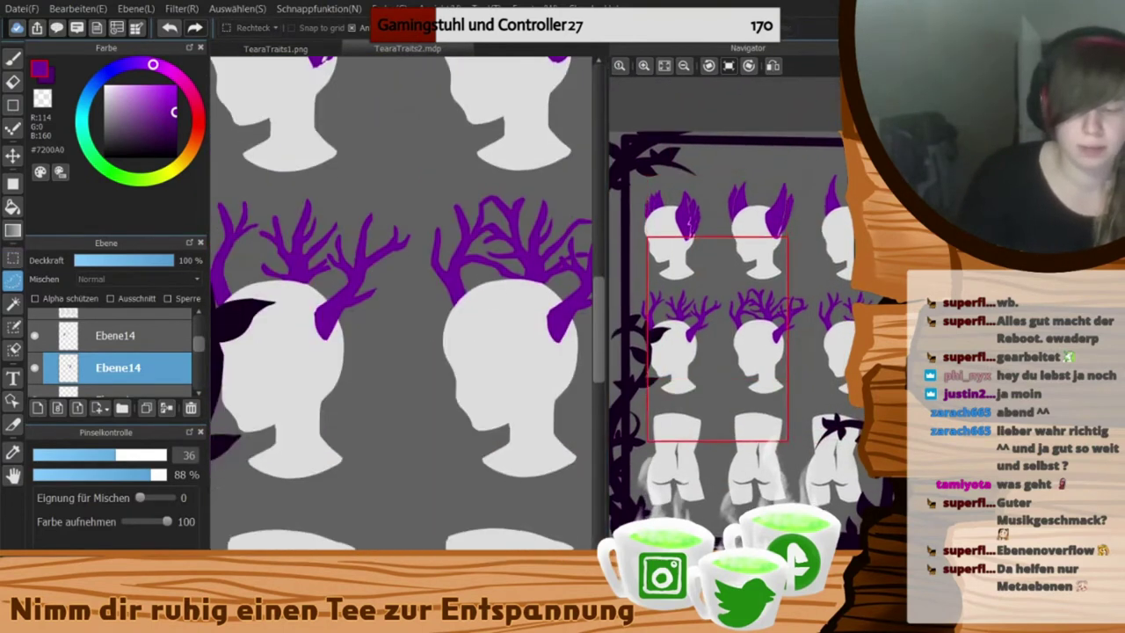
pyautogui.click(13, 282)
pyautogui.moveTo(398, 165); pyautogui.dragTo(393, 167)
pyautogui.scroll(-3, 466, 317)
pyautogui.hotkey('ctrl', 'd')
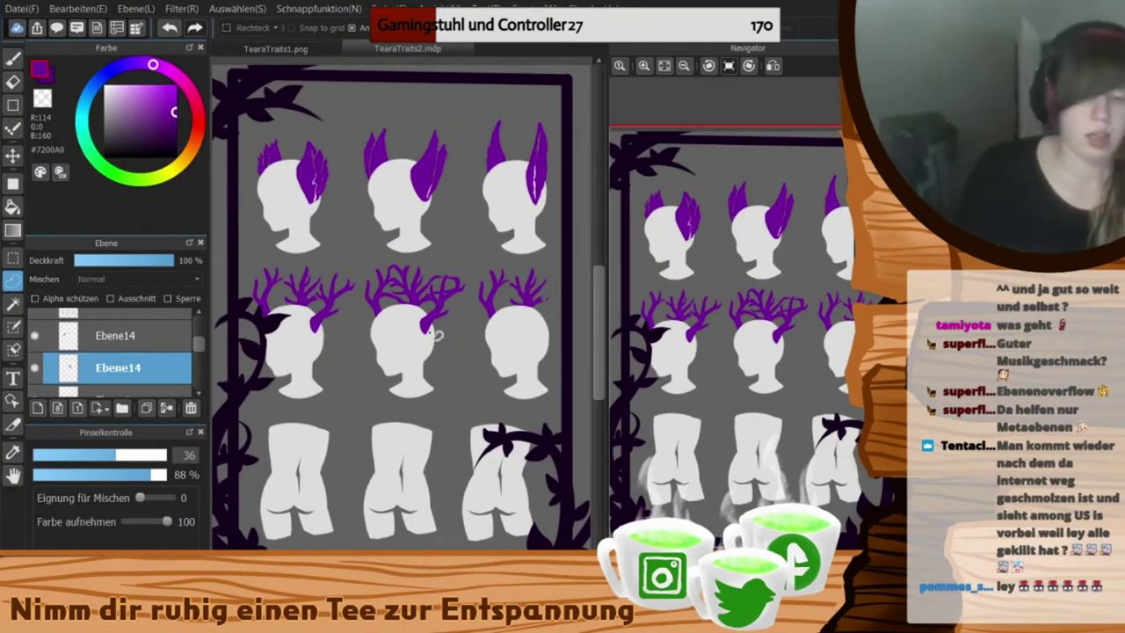
# - Try to move the near-side antler of the second row's middle head onto the third head
pyautogui.moveTo(485, 280); pyautogui.dragTo(480, 266)
pyautogui.hotkey('ctrl', 't')
pyautogui.moveTo(420, 315)
pyautogui.mouseDown()
pyautogui.moveTo(533, 291)
pyautogui.moveTo(465, 283)
pyautogui.mouseUp()
pyautogui.scroll(2, 465, 301)
pyautogui.press('Return')
pyautogui.click(166, 408)
pyautogui.moveTo(275, 454); pyautogui.dragTo(386, 454)
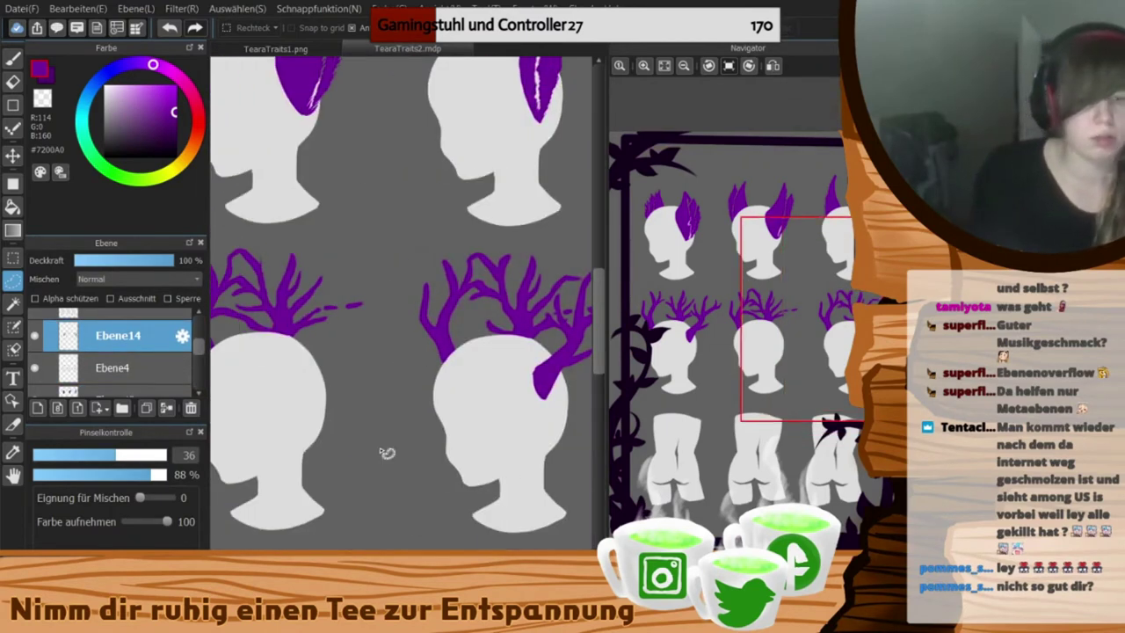
pyautogui.hotkey('ctrl', 'z')
pyautogui.hotkey('ctrl', 'z')
pyautogui.hotkey('ctrl', 'z')
pyautogui.hotkey('ctrl', 't')
pyautogui.moveTo(297, 500); pyautogui.dragTo(572, 502)
pyautogui.press('Escape')
# - Place the copy of the middle head's antlers onto the second row's third head
pyautogui.click(132, 370)
pyautogui.click(132, 390)
pyautogui.click(145, 353)
pyautogui.hotkey('ctrl', 't')
pyautogui.moveTo(220, 398); pyautogui.dragTo(442, 399)
pyautogui.press('Return')
# - Merge the second row's separate antler layers into one layer
pyautogui.moveTo(599, 353); pyautogui.dragTo(599, 263)
pyautogui.moveTo(708, 334); pyautogui.dragTo(714, 486)
pyautogui.click(13, 58)
pyautogui.click(163, 323)
pyautogui.click(166, 407)
pyautogui.click(166, 408)
# - Add more connecting branches between the antlers of the second row's third head and clean them up with the eraser
pyautogui.scroll(-1, 190, 341)
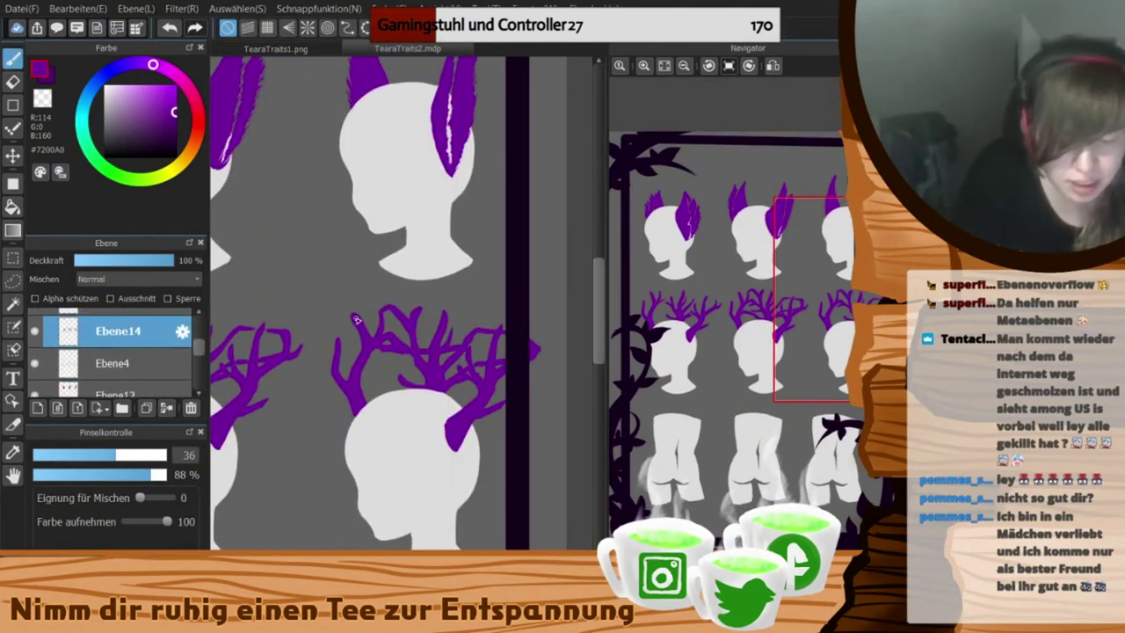
pyautogui.moveTo(492, 619); pyautogui.dragTo(502, 619)
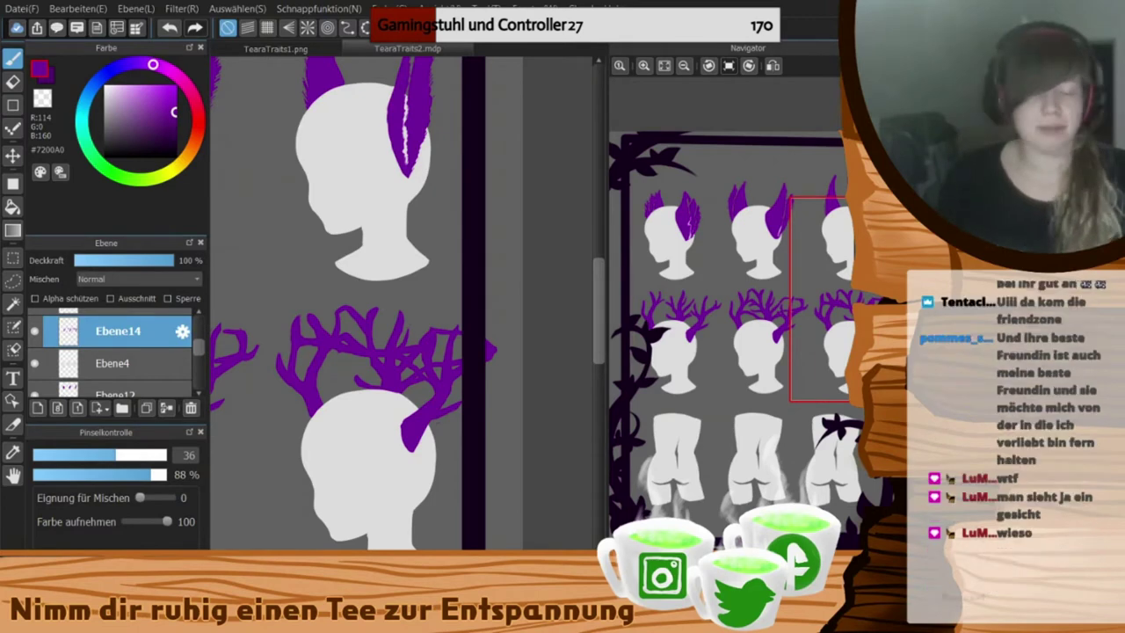
pyautogui.hscroll(-6, 506, 390)
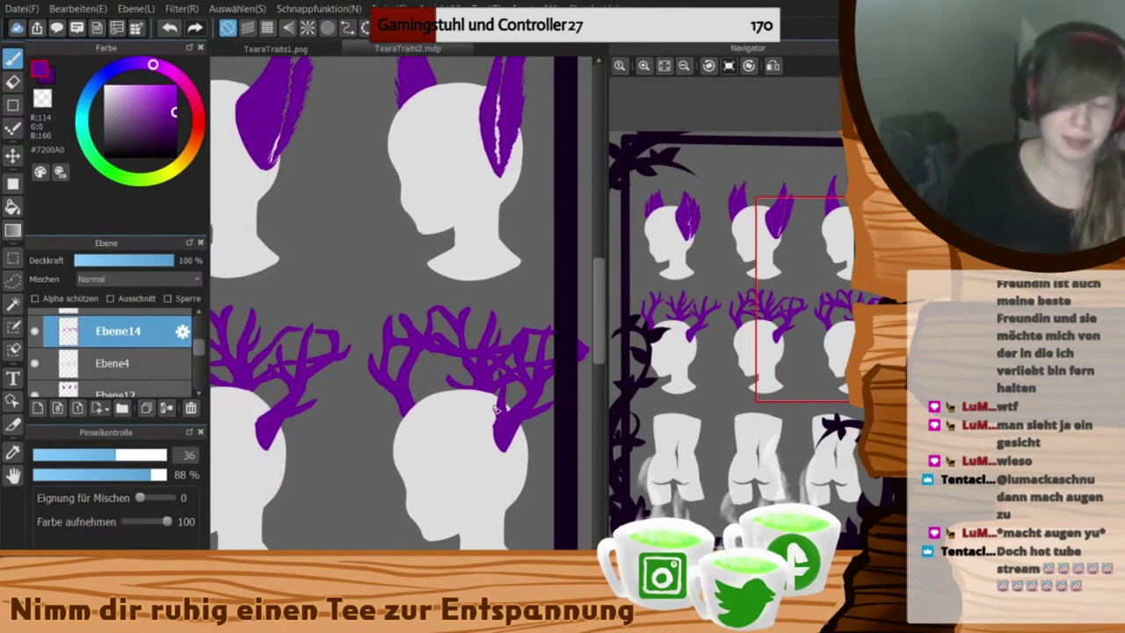
pyautogui.press('e')
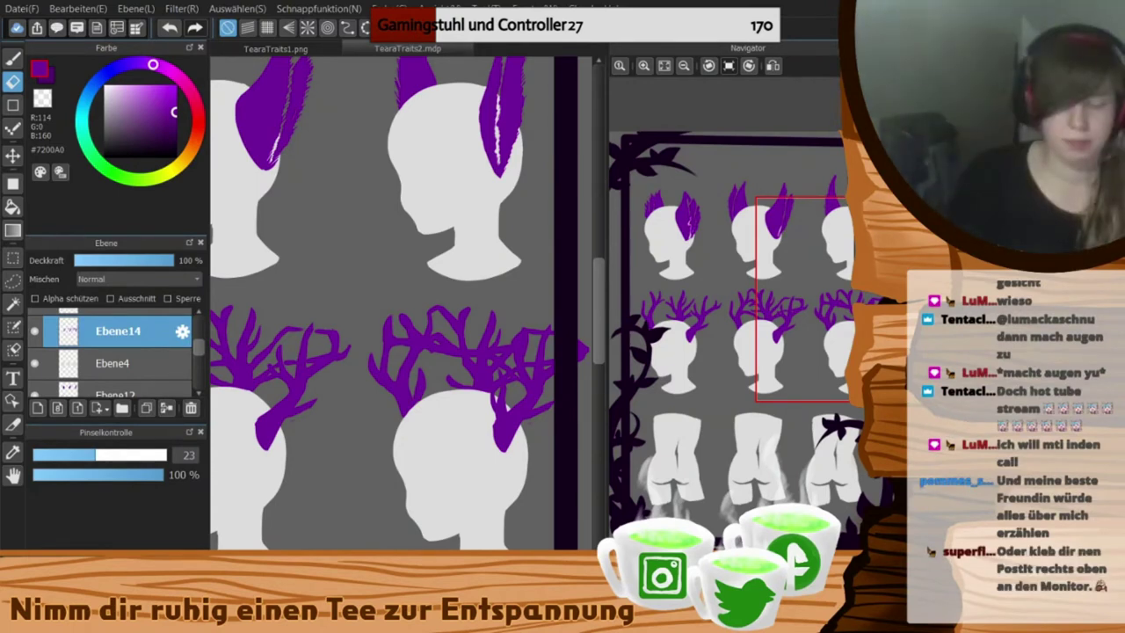
pyautogui.scroll(-4, 430, 316)
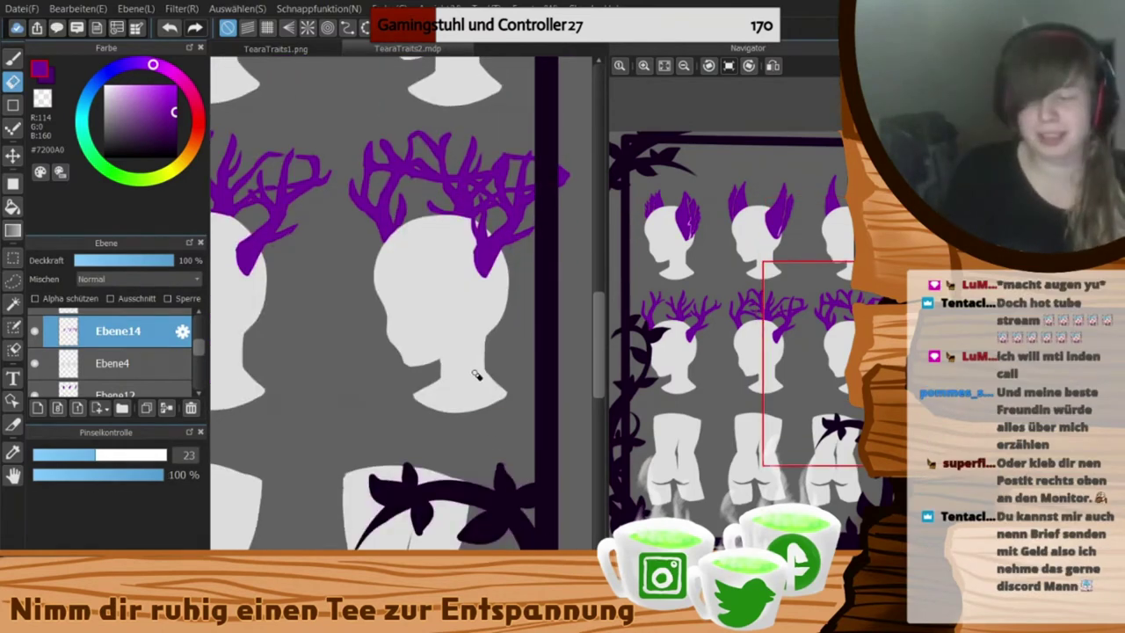
# - Look at the first info page, TearaTraits1.png, and return to TearaTraits2.mdp
pyautogui.moveTo(474, 298); pyautogui.dragTo(771, 75)
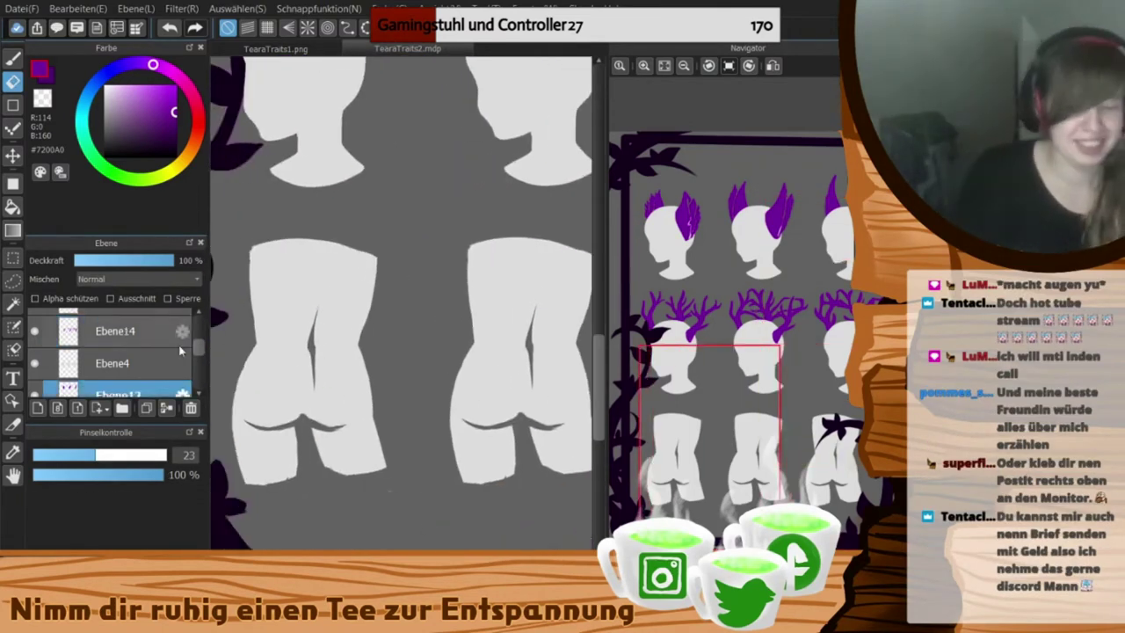
pyautogui.click(275, 49)
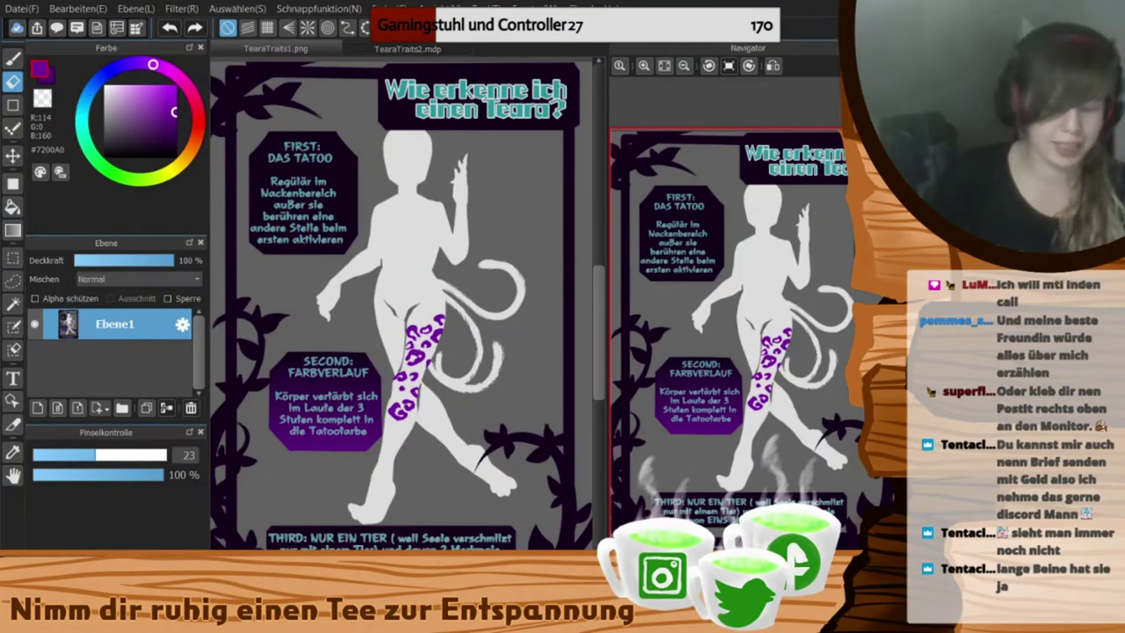
pyautogui.click(408, 49)
# - Create a new layer and draw a curved purple tail with a tufted tip on the left torso
pyautogui.moveTo(552, 494); pyautogui.dragTo(354, 527)
pyautogui.scroll(-1, 401, 304)
pyautogui.press('b')
pyautogui.moveTo(369, 326); pyautogui.dragTo(472, 330)
pyautogui.hotkey('ctrl', 'z')
pyautogui.press('Left')
pyautogui.press('Left')
pyautogui.scroll(10, 143, 326)
pyautogui.click(126, 387)
pyautogui.click(37, 408)
pyautogui.moveTo(389, 327)
pyautogui.mouseDown()
pyautogui.moveTo(376, 435)
pyautogui.moveTo(441, 452)
pyautogui.mouseUp()
pyautogui.hotkey('ctrl', 'z')
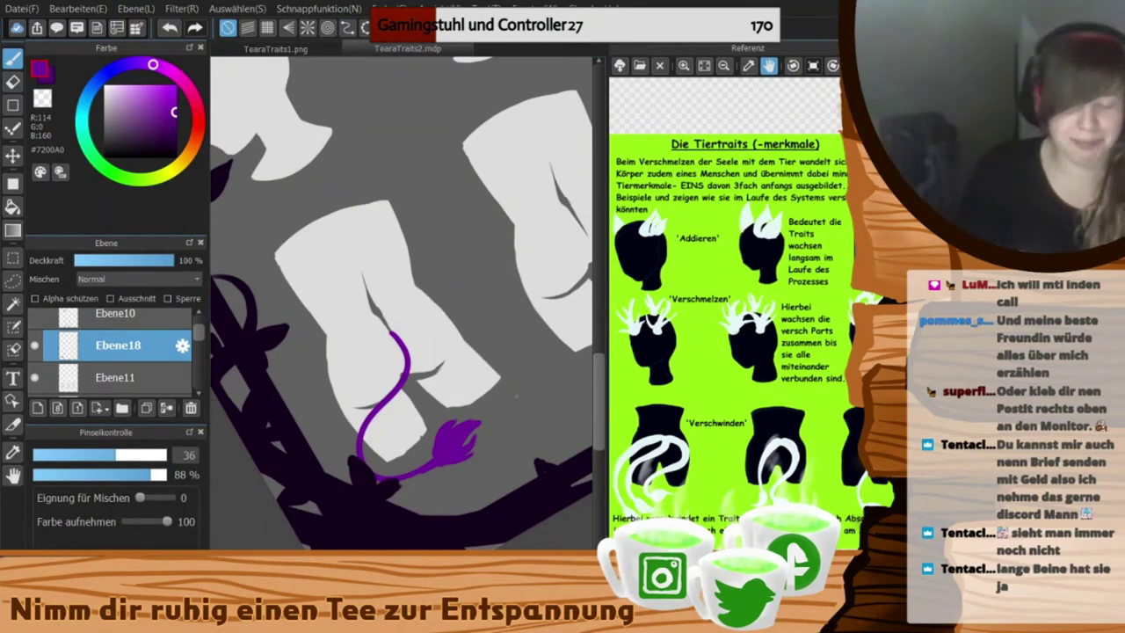
# - Thicken the left torso's tail and refine its edges and tuft with brush and eraser
pyautogui.moveTo(401, 351); pyautogui.dragTo(362, 351)
pyautogui.moveTo(366, 369); pyautogui.dragTo(355, 337)
pyautogui.click(12, 82)
pyautogui.moveTo(378, 483)
pyautogui.mouseDown()
pyautogui.moveTo(436, 449)
pyautogui.moveTo(444, 424)
pyautogui.mouseUp()
pyautogui.click(12, 59)
pyautogui.click(12, 82)
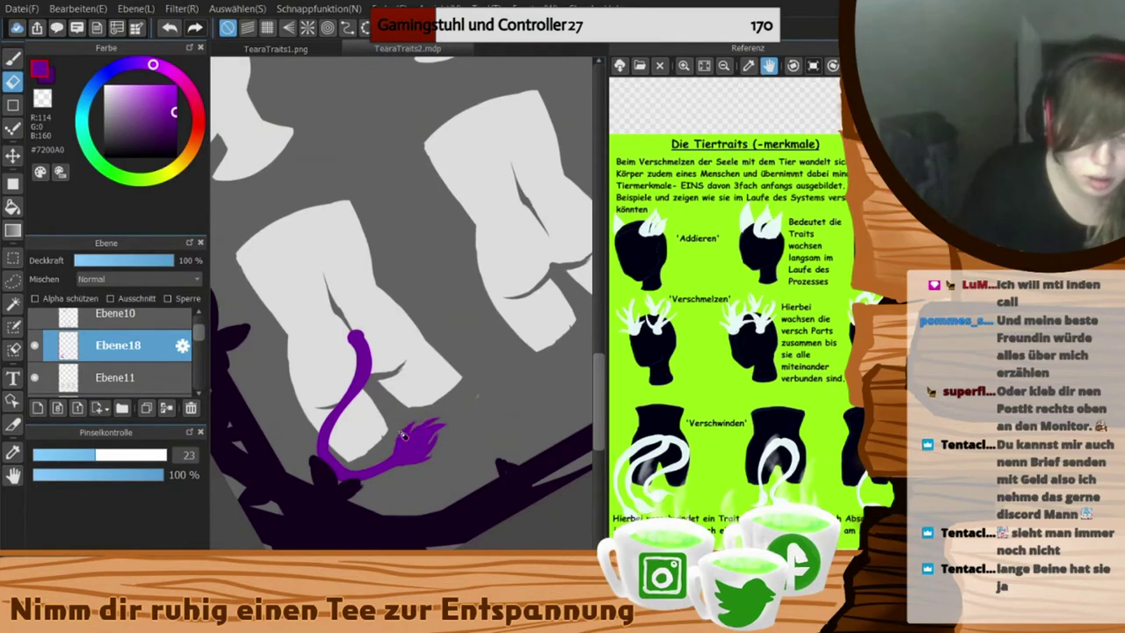
pyautogui.moveTo(370, 363); pyautogui.dragTo(351, 403)
# - Duplicate the tail layer, place copies on the middle and third torsos, and merge the copies
pyautogui.hscroll(1, 352, 400)
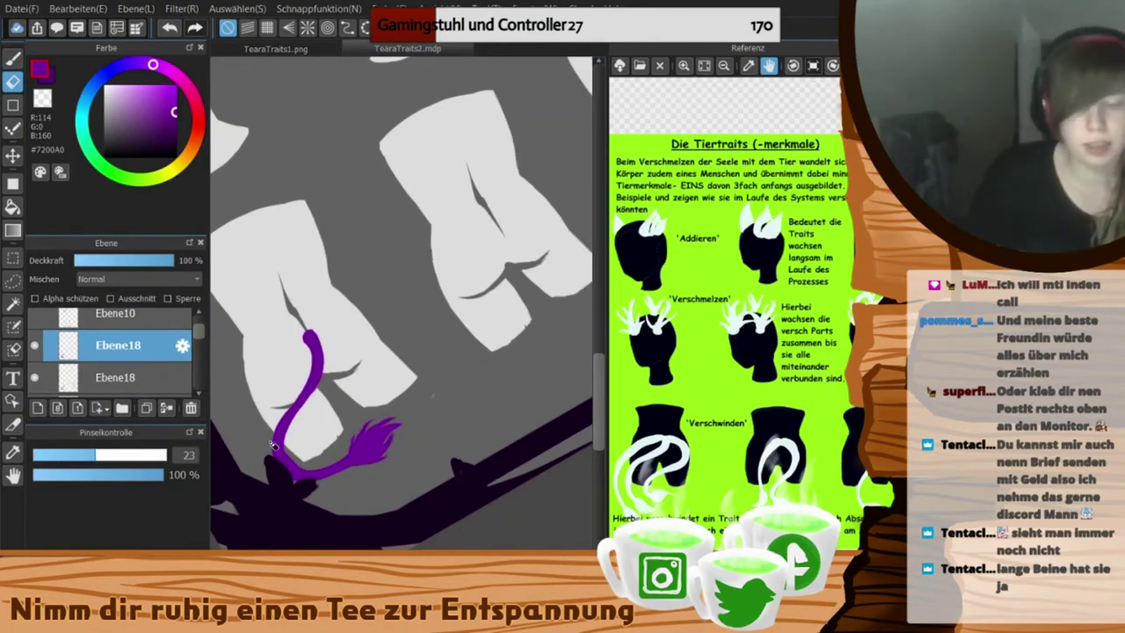
pyautogui.hscroll(1, 305, 390)
pyautogui.click(147, 408)
pyautogui.click(12, 156)
pyautogui.moveTo(264, 404); pyautogui.dragTo(462, 306)
pyautogui.hscroll(3, 401, 303)
pyautogui.hscroll(-3, 401, 303)
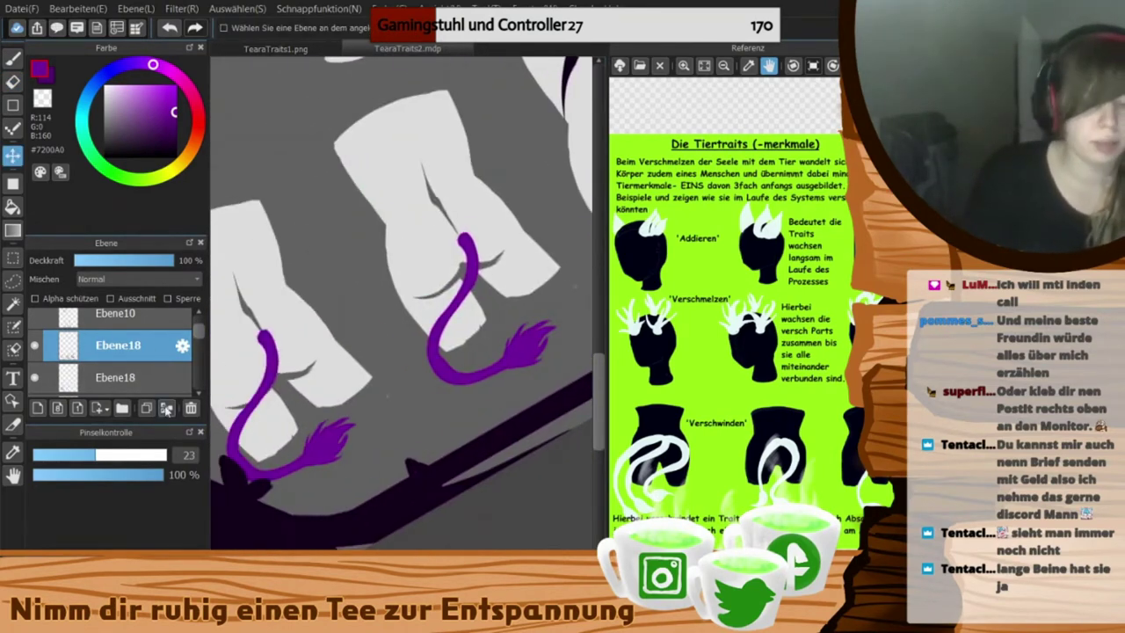
pyautogui.click(168, 410)
# - Draw a second tufted tail beside the first one on the left torso on its own layer
pyautogui.press('b')
pyautogui.moveTo(277, 338); pyautogui.dragTo(328, 498)
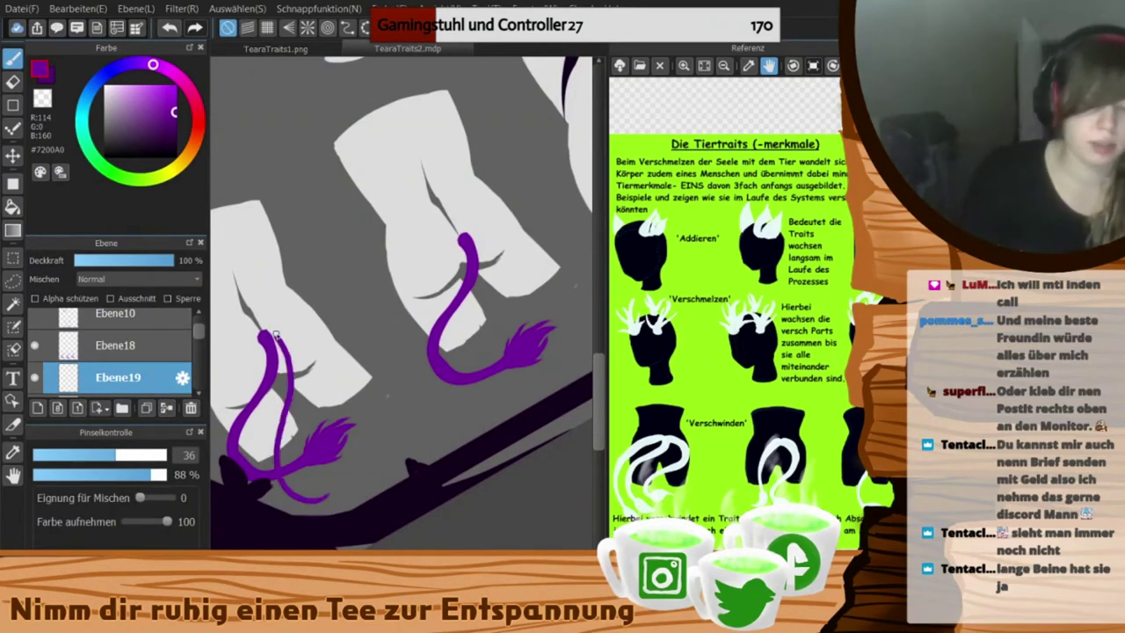
pyautogui.click(12, 81)
# - Copy the second tail onto the middle torso, aligning its base with the first tail
pyautogui.press('v')
pyautogui.moveTo(319, 425); pyautogui.dragTo(517, 329)
pyautogui.moveTo(518, 469); pyautogui.dragTo(509, 468)
pyautogui.scroll(-1, 125, 362)
pyautogui.click(125, 362)
pyautogui.click(149, 408)
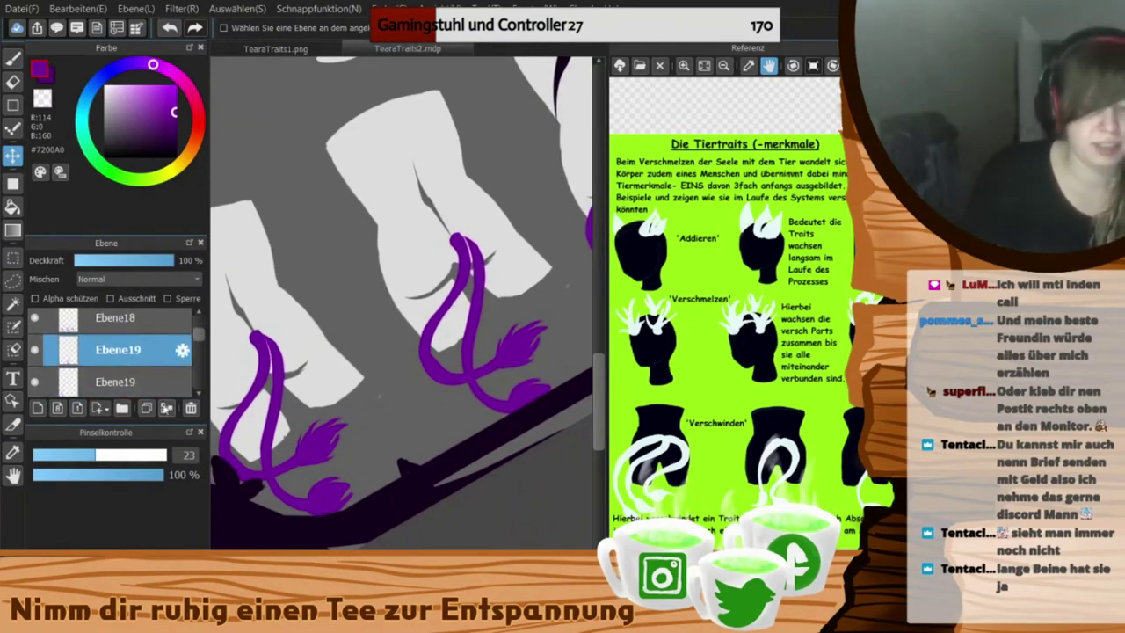
pyautogui.scroll(-1, 132, 348)
# - Add a new layer and draw a third looping tail with a tuft on the left torso
pyautogui.click(130, 350)
pyautogui.click(37, 408)
pyautogui.press('b')
pyautogui.press('Left')
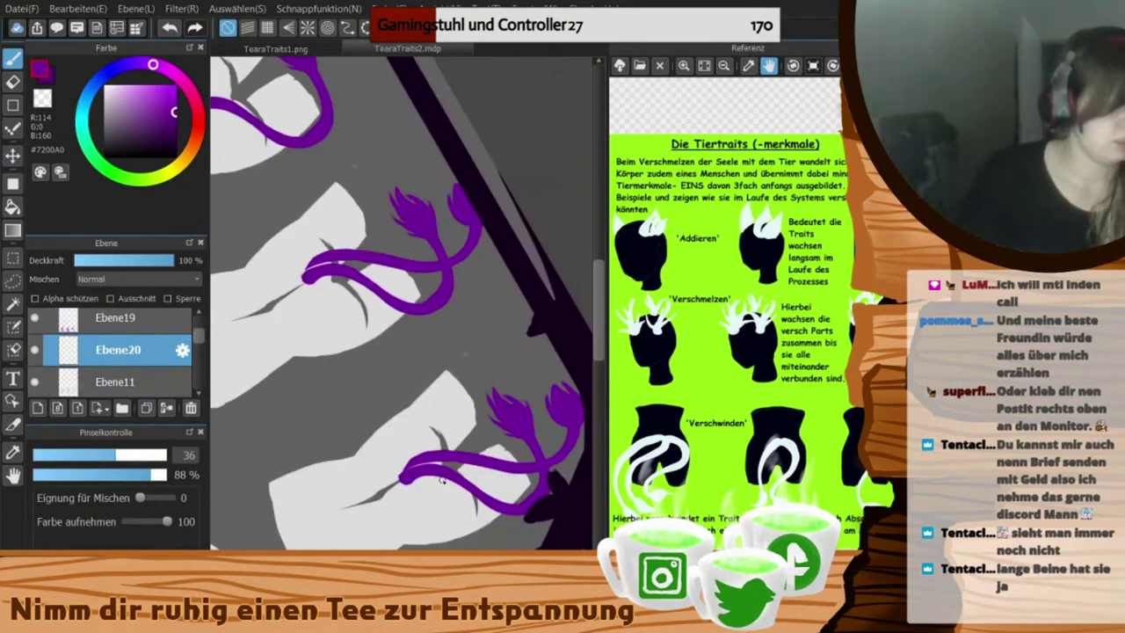
pyautogui.moveTo(407, 487); pyautogui.dragTo(560, 362)
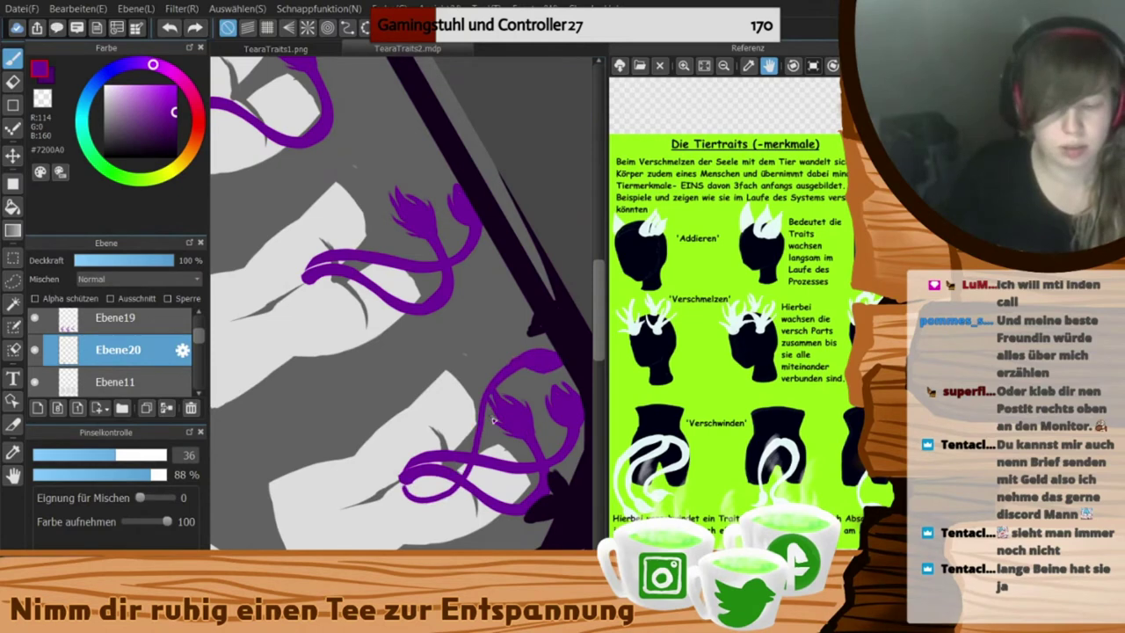
pyautogui.press('e')
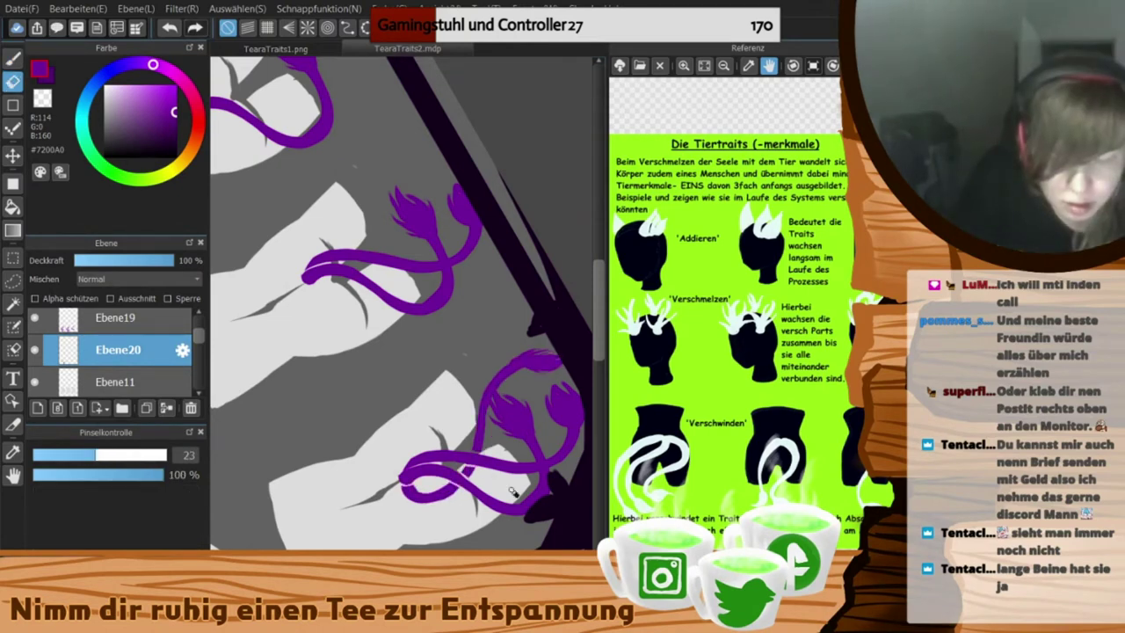
# - Erase thin gaps between the left torso's overlapping tails and combine the tail layers
pyautogui.click(651, 559)
pyautogui.click(729, 66)
pyautogui.moveTo(255, 308); pyautogui.dragTo(319, 412)
pyautogui.click(132, 318)
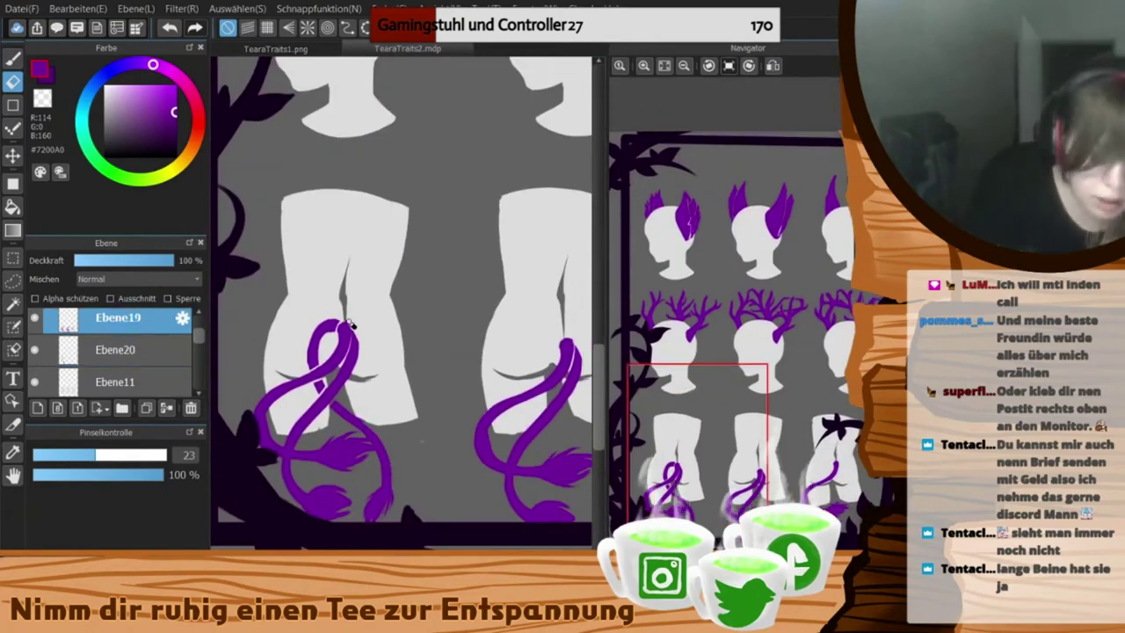
pyautogui.scroll(-3, 729, 409)
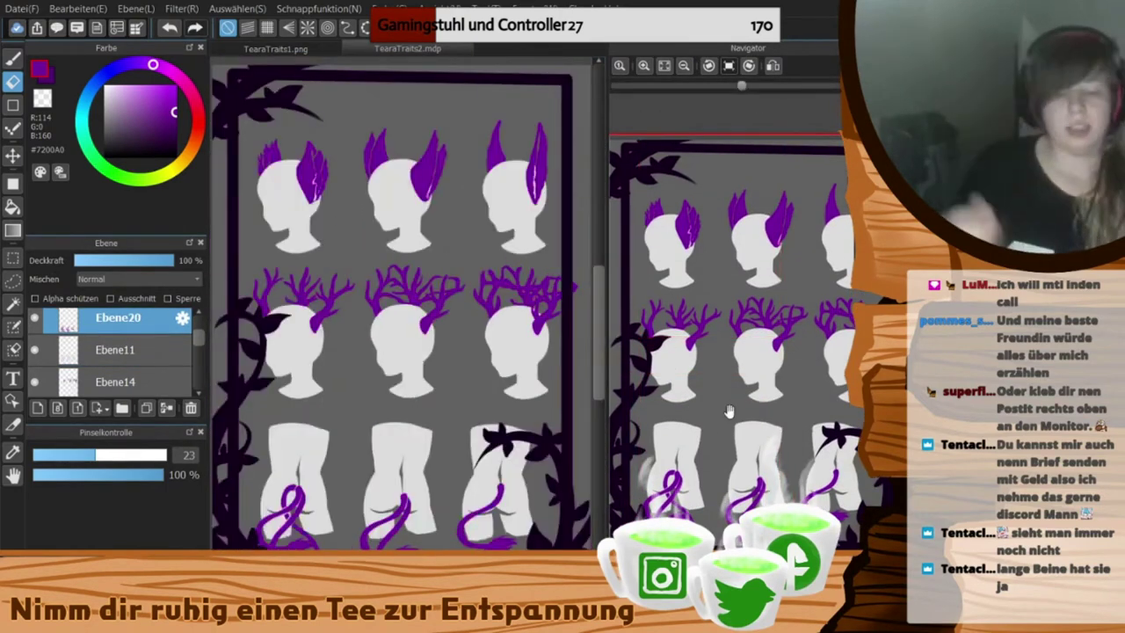
# - Merge the silhouette and animal trait layers into a single layer above the background
pyautogui.moveTo(198, 337); pyautogui.dragTo(200, 403)
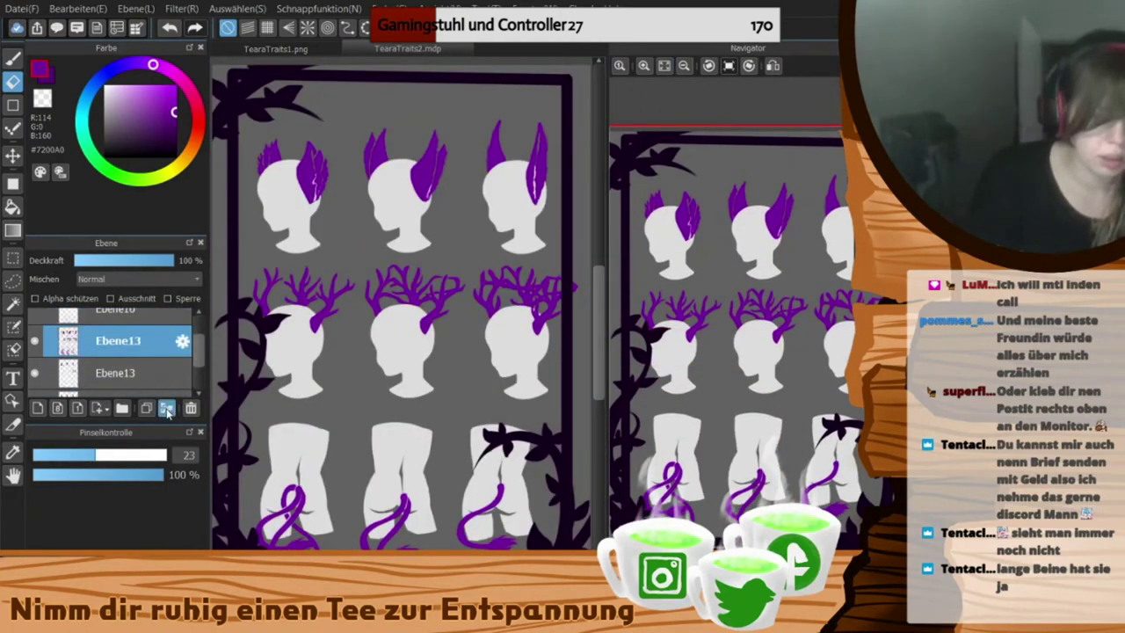
pyautogui.click(167, 410)
pyautogui.click(167, 411)
# - Select the top row of eared heads, scale it down, and reposition it within the vine frame
pyautogui.press('m')
pyautogui.moveTo(223, 118); pyautogui.dragTo(565, 257)
pyautogui.hotkey('ctrl', 't')
pyautogui.press('Escape')
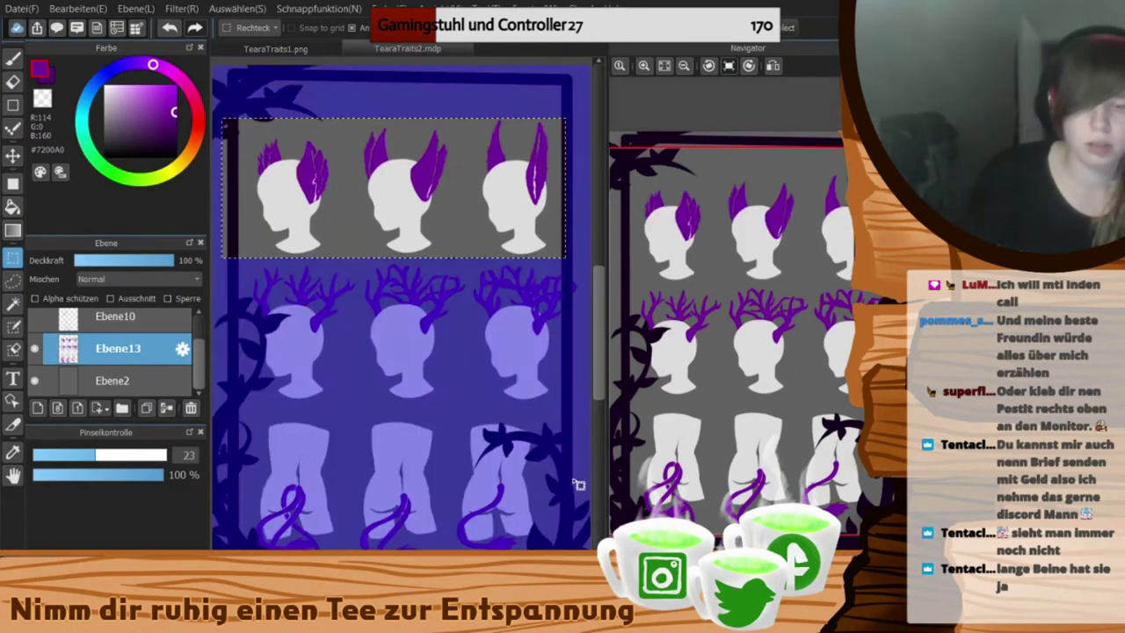
pyautogui.hotkey('ctrl', 't')
pyautogui.moveTo(422, 211); pyautogui.dragTo(422, 181)
pyautogui.moveTo(565, 88); pyautogui.dragTo(490, 116)
pyautogui.moveTo(439, 167); pyautogui.dragTo(427, 167)
pyautogui.moveTo(352, 158); pyautogui.dragTo(362, 182)
pyautogui.press('Return')
# - Spread the top row's third and middle heads apart so the row fills the frame's width
pyautogui.moveTo(324, 138); pyautogui.dragTo(411, 257)
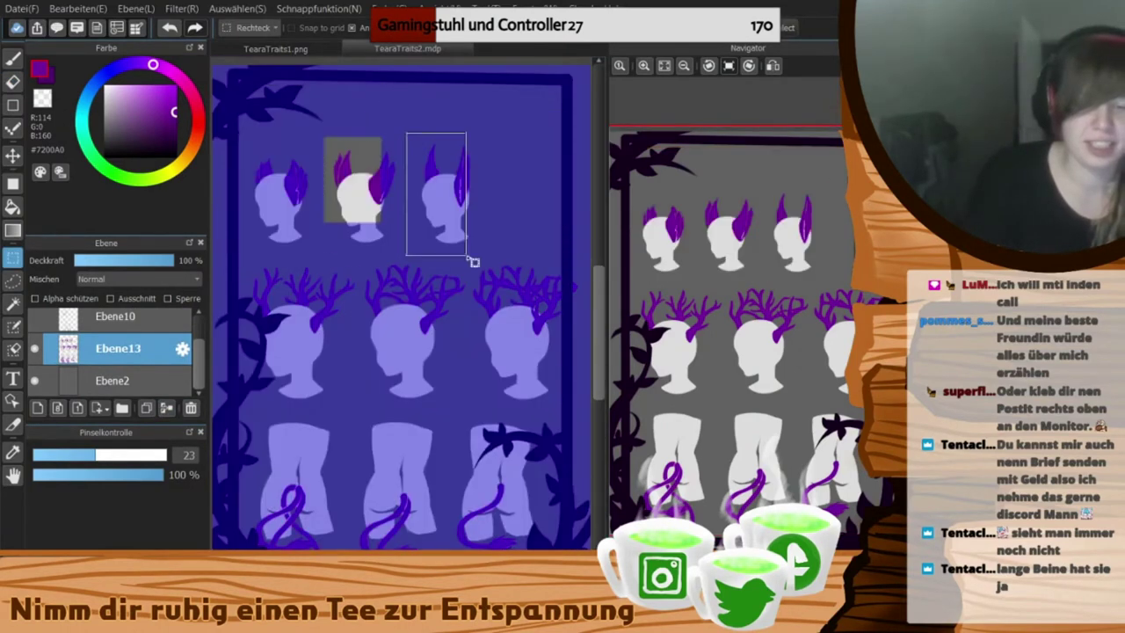
pyautogui.moveTo(405, 133); pyautogui.dragTo(491, 250)
pyautogui.hotkey('ctrl', 't')
pyautogui.moveTo(443, 169); pyautogui.dragTo(518, 170)
pyautogui.press('Return')
pyautogui.moveTo(322, 131); pyautogui.dragTo(409, 247)
pyautogui.hotkey('ctrl', 't')
pyautogui.moveTo(369, 176); pyautogui.dragTo(408, 178)
pyautogui.press('Return')
# - Scale down the second row of antlered heads and move it up beneath the first row
pyautogui.moveTo(227, 246); pyautogui.dragTo(586, 408)
pyautogui.hotkey('ctrl', 't')
pyautogui.moveTo(585, 227); pyautogui.dragTo(490, 268)
pyautogui.moveTo(442, 321); pyautogui.dragTo(451, 284)
pyautogui.press('Return')
# - Space out the second row's third and middle heads to line up with the heads above
pyautogui.moveTo(413, 248); pyautogui.dragTo(505, 380)
pyautogui.hotkey('ctrl', 't')
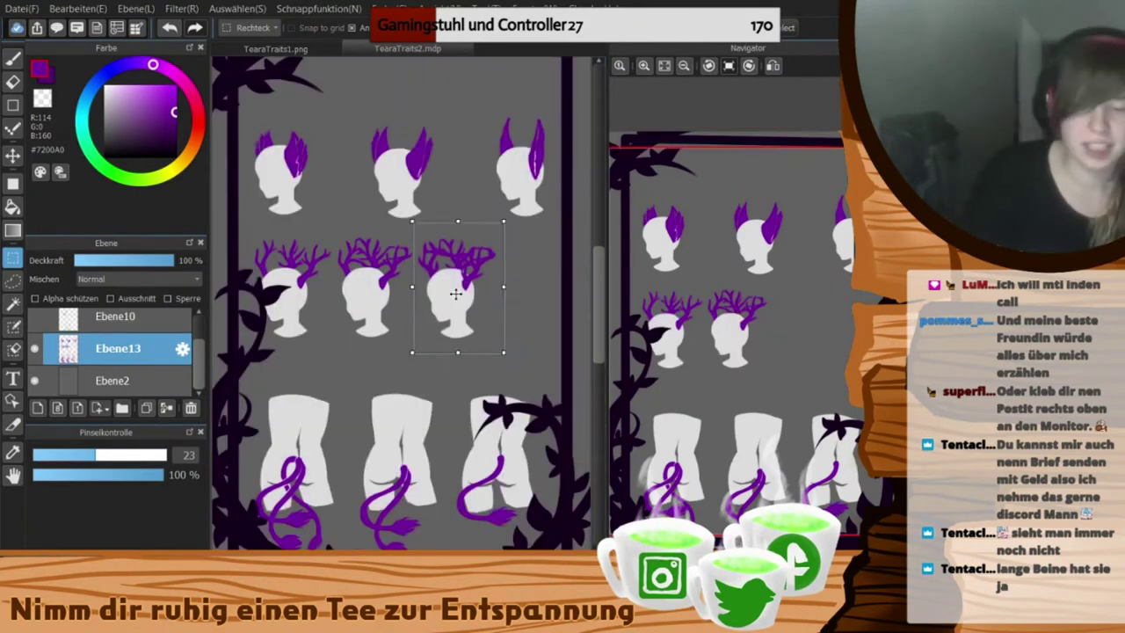
pyautogui.moveTo(456, 299); pyautogui.dragTo(522, 299)
pyautogui.press('Return')
pyautogui.moveTo(329, 250); pyautogui.dragTo(420, 379)
pyautogui.hotkey('ctrl', 't')
pyautogui.moveTo(378, 322); pyautogui.dragTo(407, 321)
pyautogui.press('Return')
# - Select the row of tailed torsos and scale it down to match the head rows
pyautogui.moveTo(240, 345); pyautogui.dragTo(564, 532)
pyautogui.hotkey('ctrl', 't')
pyautogui.hotkey('ctrl', 't')
pyautogui.moveTo(563, 348); pyautogui.dragTo(453, 331)
pyautogui.press('Return')
# - Move the third and middle torsos outward to align with the head columns
pyautogui.moveTo(382, 346); pyautogui.dragTo(460, 470)
pyautogui.hotkey('ctrl', 't')
pyautogui.moveTo(415, 382); pyautogui.dragTo(522, 384)
pyautogui.press('Return')
pyautogui.moveTo(307, 349); pyautogui.dragTo(397, 488)
pyautogui.hotkey('ctrl', 't')
pyautogui.moveTo(394, 422); pyautogui.dragTo(449, 424)
pyautogui.press('Return')
pyautogui.hotkey('ctrl', 'd')
# - Pick the frame's dark purple #16001E and draw a wide rectangle outline under the torsos on a new layer
pyautogui.press('i')
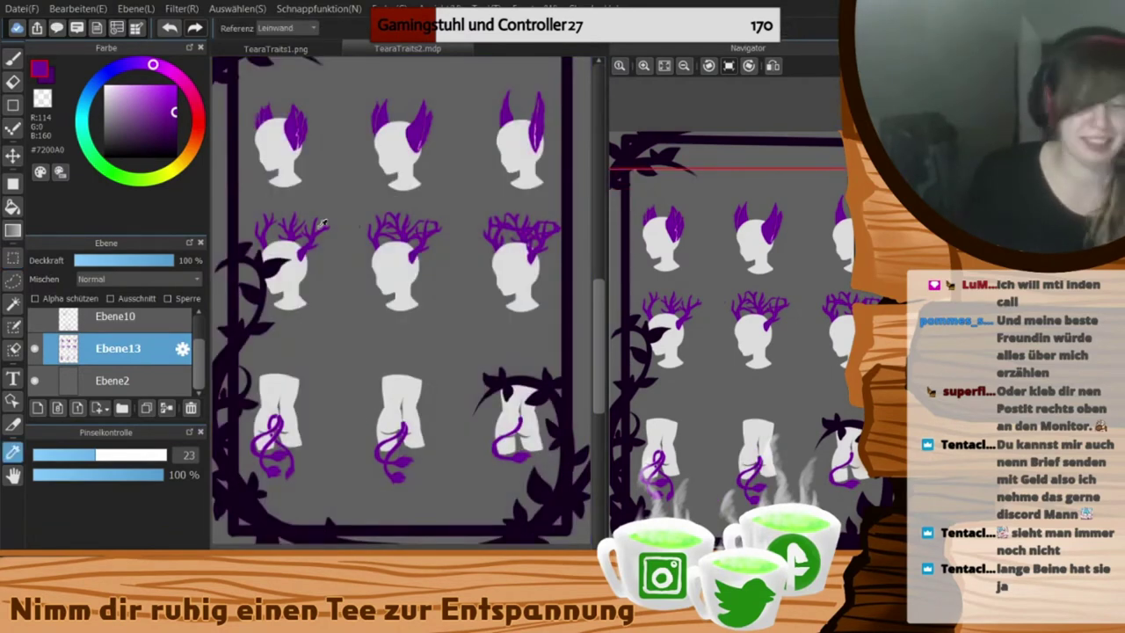
pyautogui.click(233, 349)
pyautogui.scroll(1, 154, 351)
pyautogui.scroll(-1, 154, 351)
pyautogui.click(123, 381)
pyautogui.click(36, 408)
pyautogui.click(12, 105)
pyautogui.moveTo(262, 461); pyautogui.dragTo(543, 506)
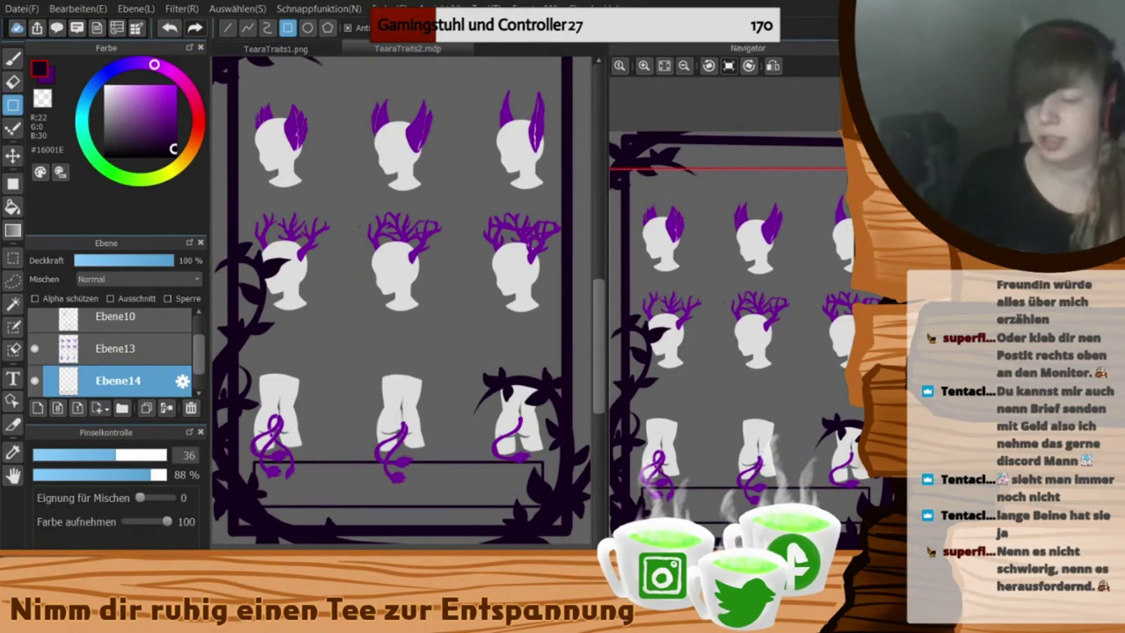
# - Fill the rectangle outlines above the heads, between the antler and tail rows, and under the torsos with dark purple #16001E
pyautogui.scroll(5, 598, 352)
pyautogui.moveTo(598, 353); pyautogui.dragTo(599, 374)
pyautogui.click(13, 208)
pyautogui.click(440, 145)
pyautogui.click(413, 409)
pyautogui.click(413, 475)
# - Erase the corners of the dark purple text boxes on layer Ebene14 so they look cut off at an angle
pyautogui.click(13, 82)
pyautogui.scroll(2, 417, 343)
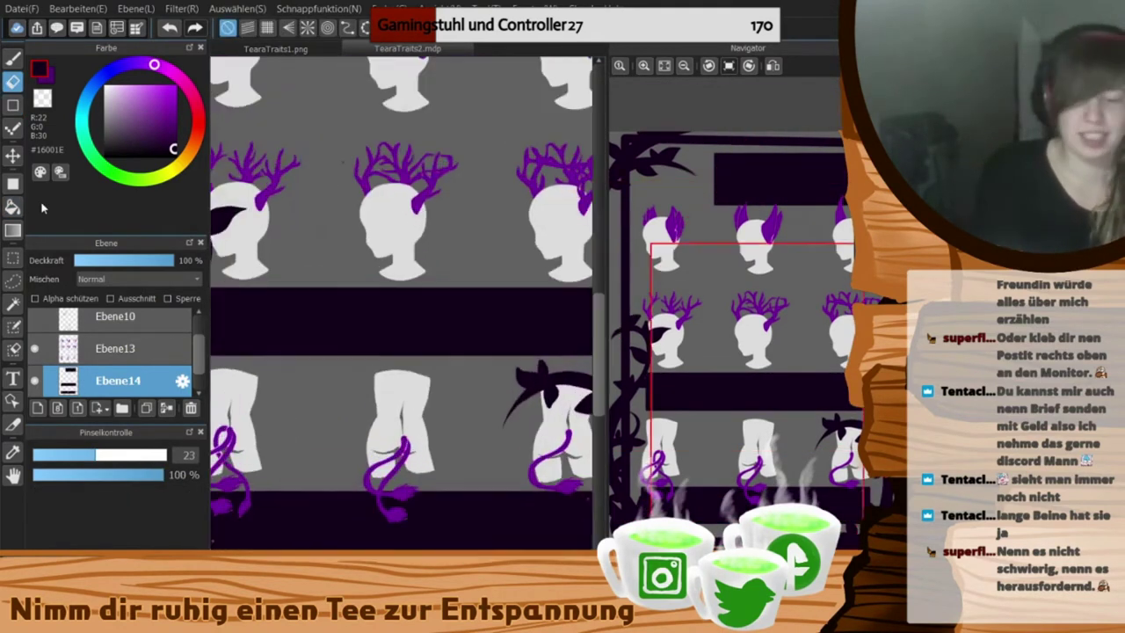
pyautogui.scroll(-5, 532, 512)
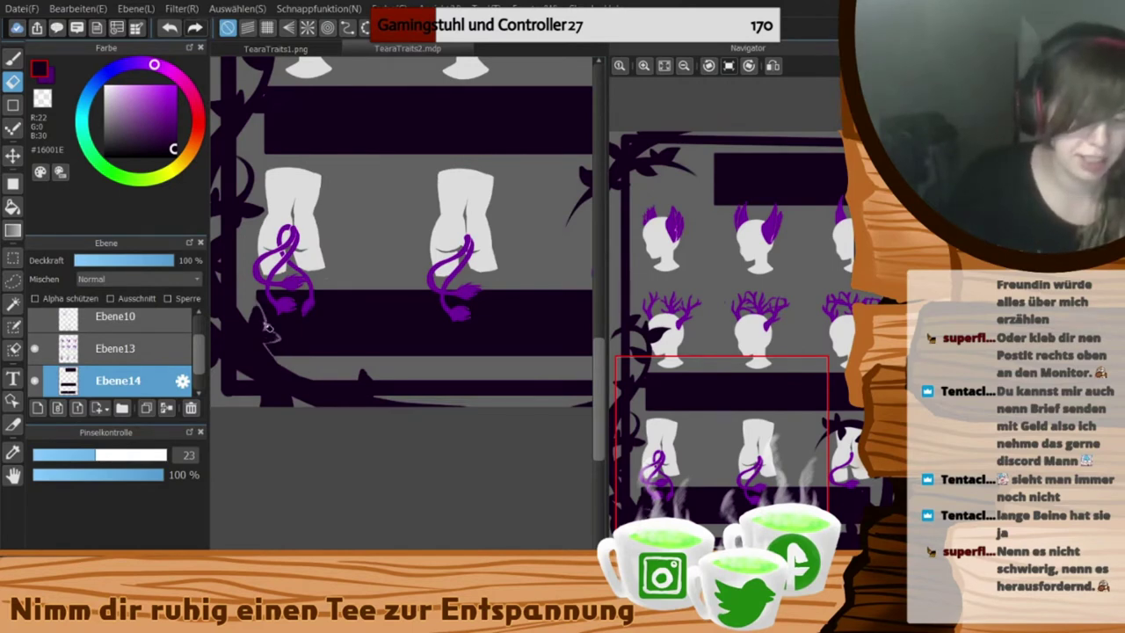
pyautogui.hscroll(3, 551, 306)
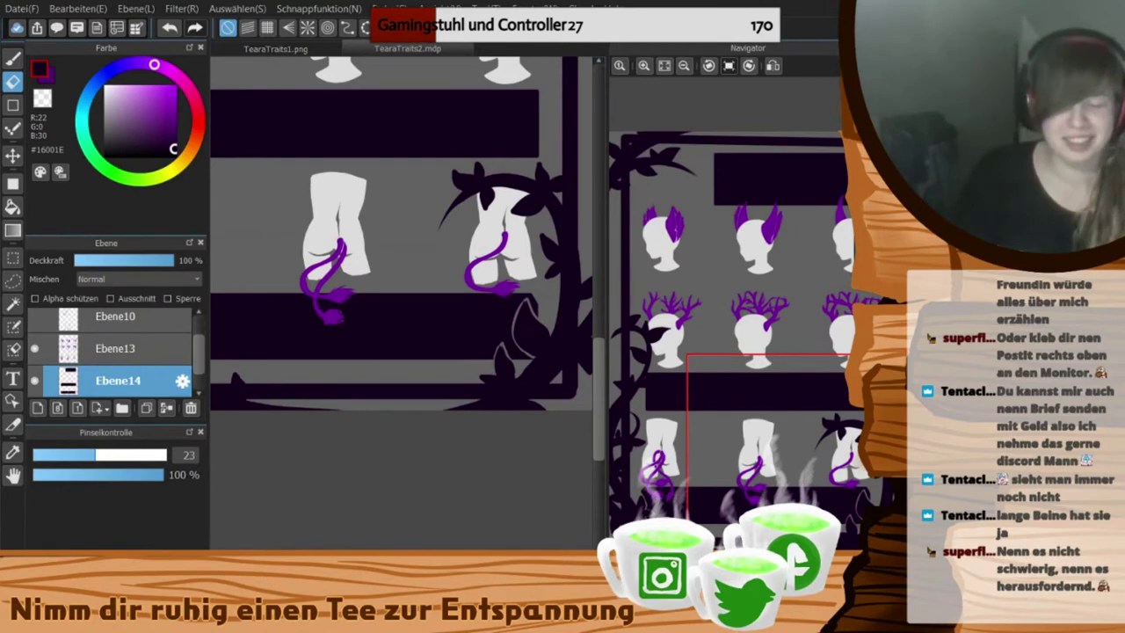
pyautogui.scroll(3, 292, 254)
pyautogui.hscroll(-4, 292, 254)
pyautogui.hscroll(3, 297, 295)
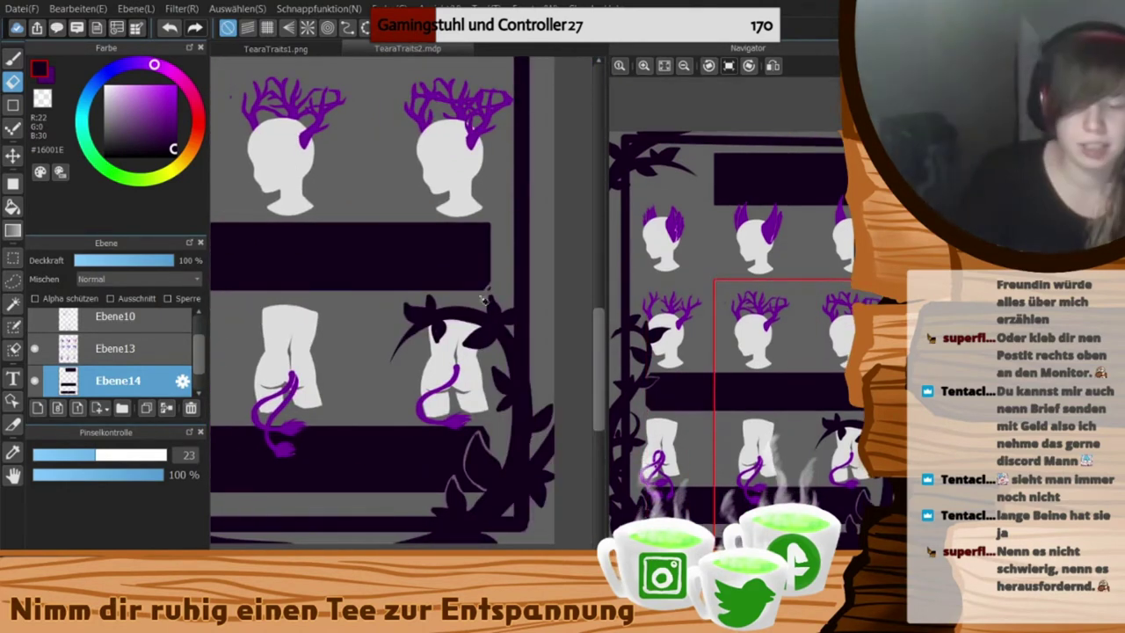
pyautogui.click(743, 262)
pyautogui.click(814, 263)
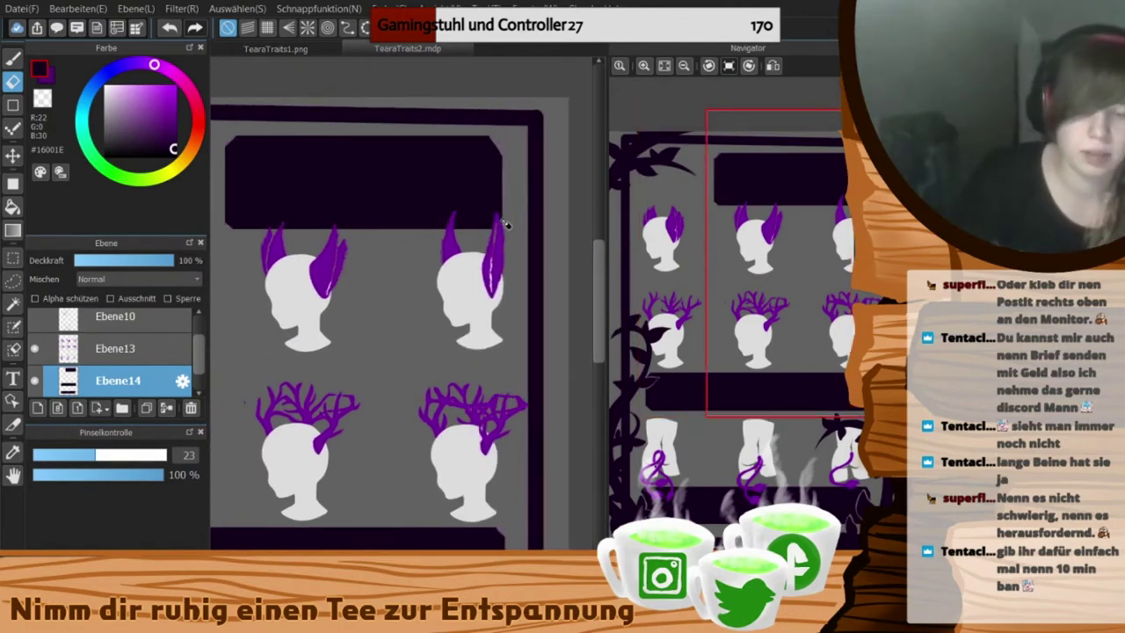
# - Touch up the edges and angled corners of the top text box with the dark purple brush
pyautogui.click(12, 59)
pyautogui.scroll(1, 291, 220)
pyautogui.press('Left')
pyautogui.press('Left')
pyautogui.press('Left')
pyautogui.press('Left')
pyautogui.scroll(1, 291, 220)
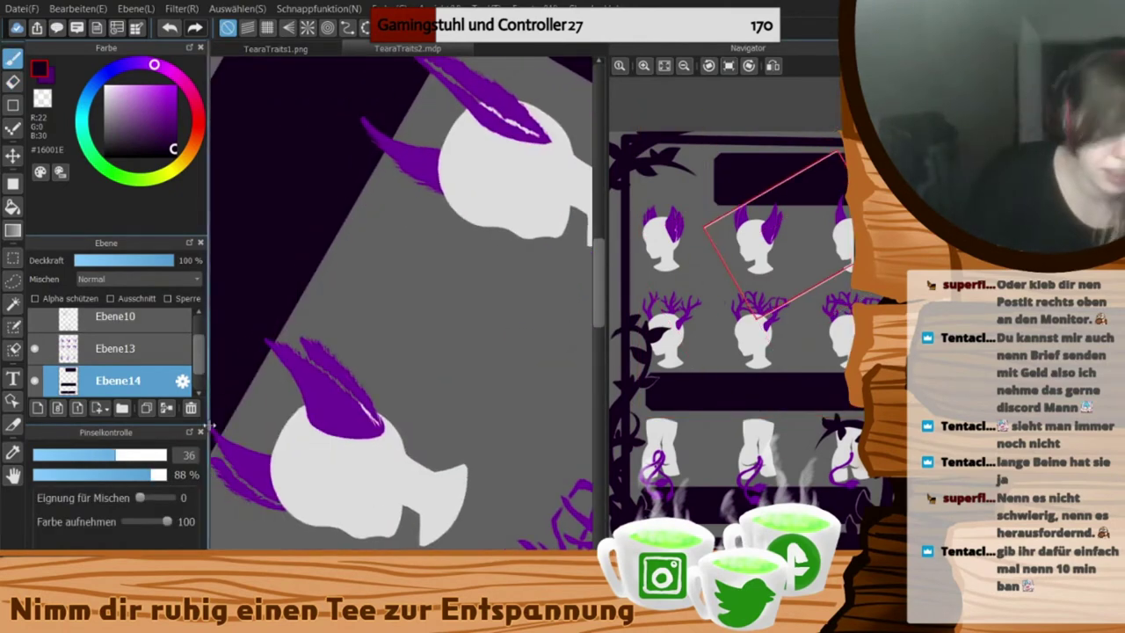
pyautogui.moveTo(381, 133); pyautogui.dragTo(385, 258)
pyautogui.press('Left')
pyautogui.press('Left')
pyautogui.press('Left')
pyautogui.press('Left')
pyautogui.press('Left')
pyautogui.press('Left')
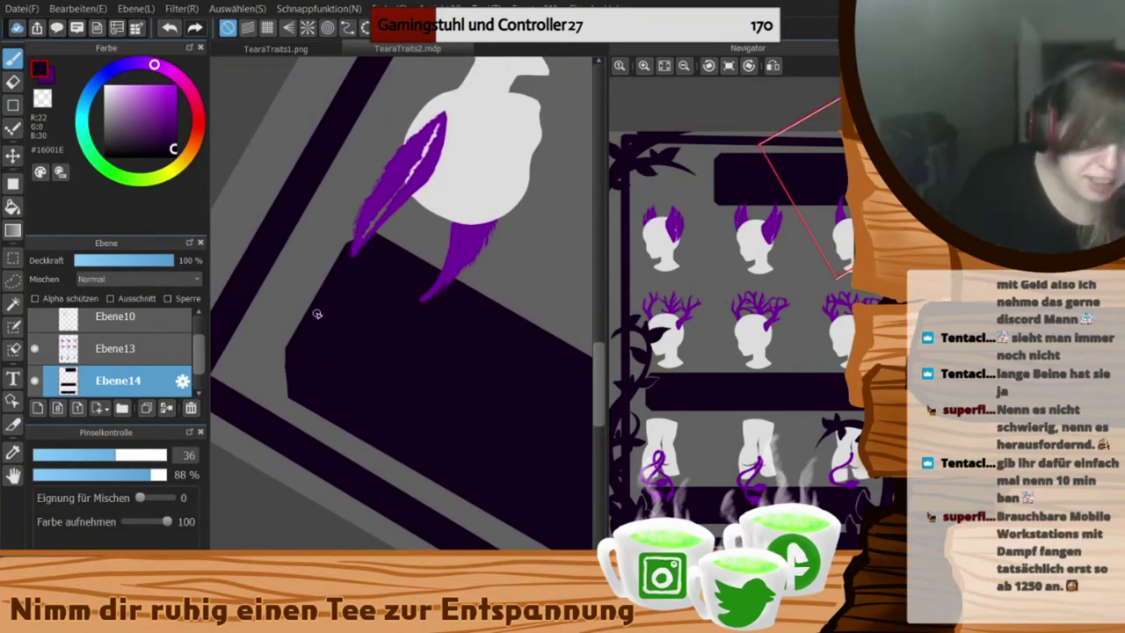
# - Clean up the long edges and cut corners of the middle text box with the brush
pyautogui.press('Left')
pyautogui.press('Left')
pyautogui.press('Left')
pyautogui.press('Left')
pyautogui.press('Left')
pyautogui.press('Left')
pyautogui.press('Left')
pyautogui.press('Left')
pyautogui.moveTo(599, 370); pyautogui.dragTo(599, 345)
pyautogui.moveTo(708, 356); pyautogui.dragTo(815, 377)
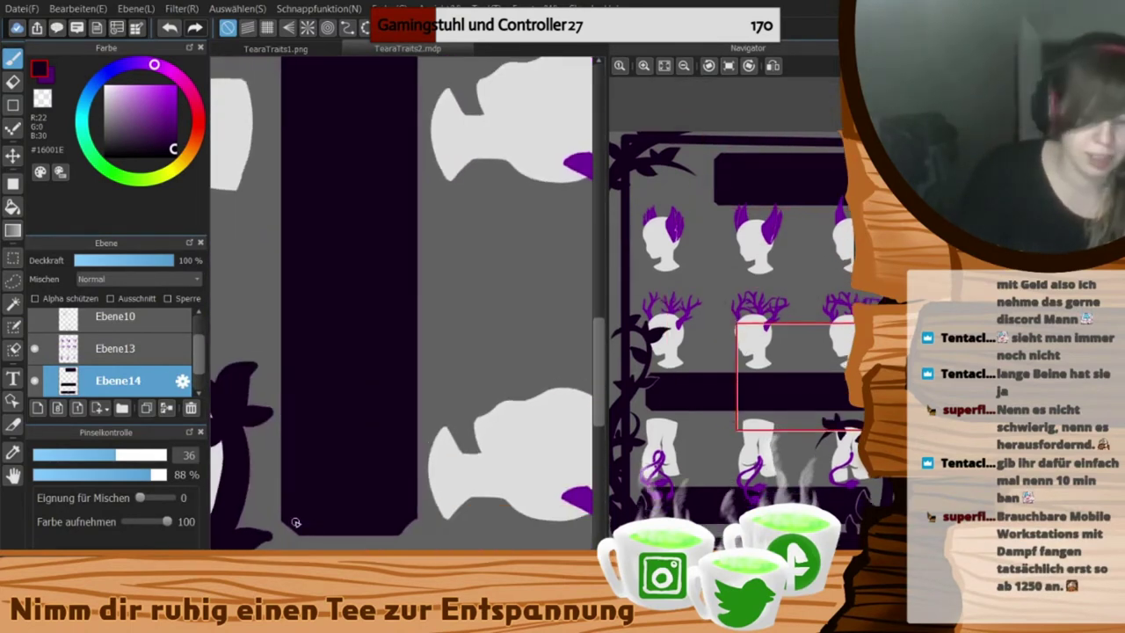
pyautogui.click(276, 49)
pyautogui.click(399, 50)
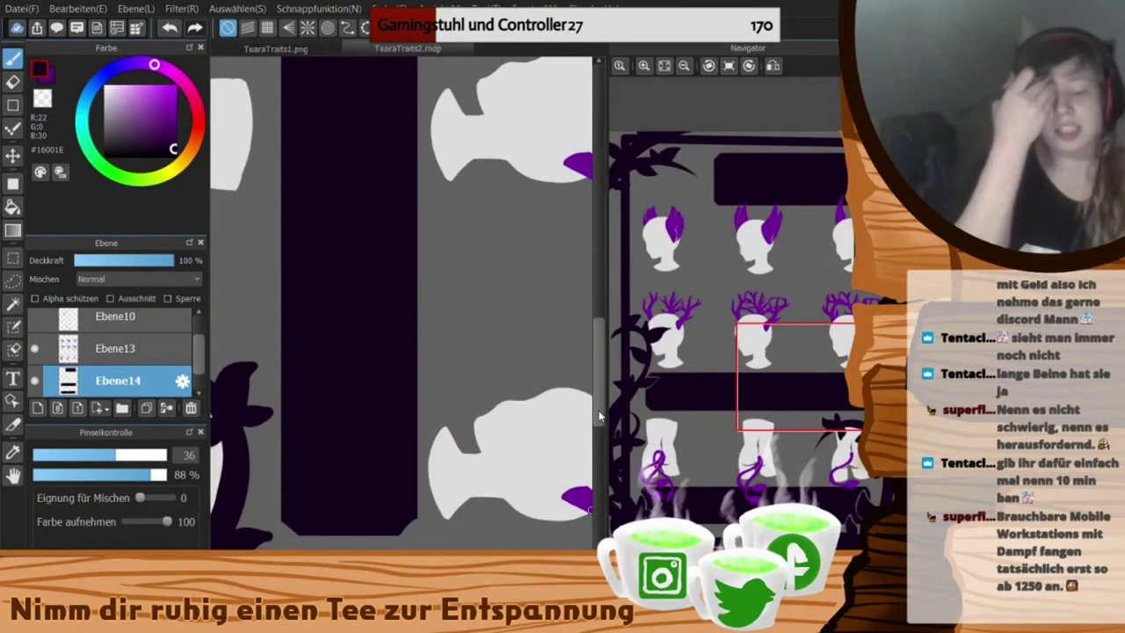
# - Go over the remaining edges of the middle text box and the edges of the bottom one
pyautogui.moveTo(373, 424); pyautogui.dragTo(407, 425)
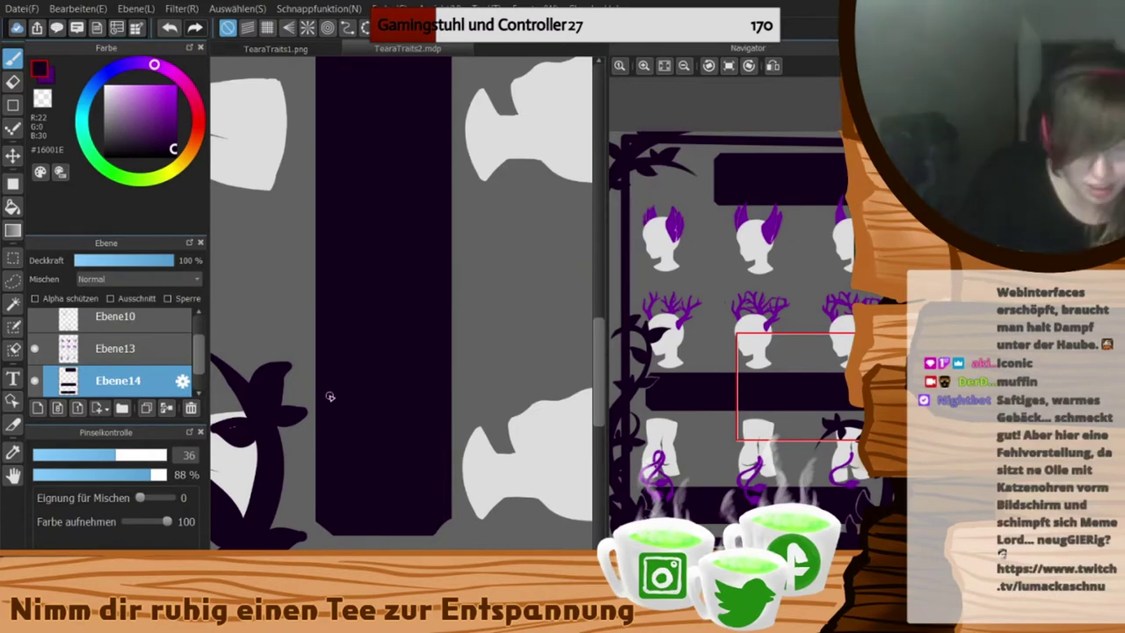
pyautogui.scroll(5, 441, 247)
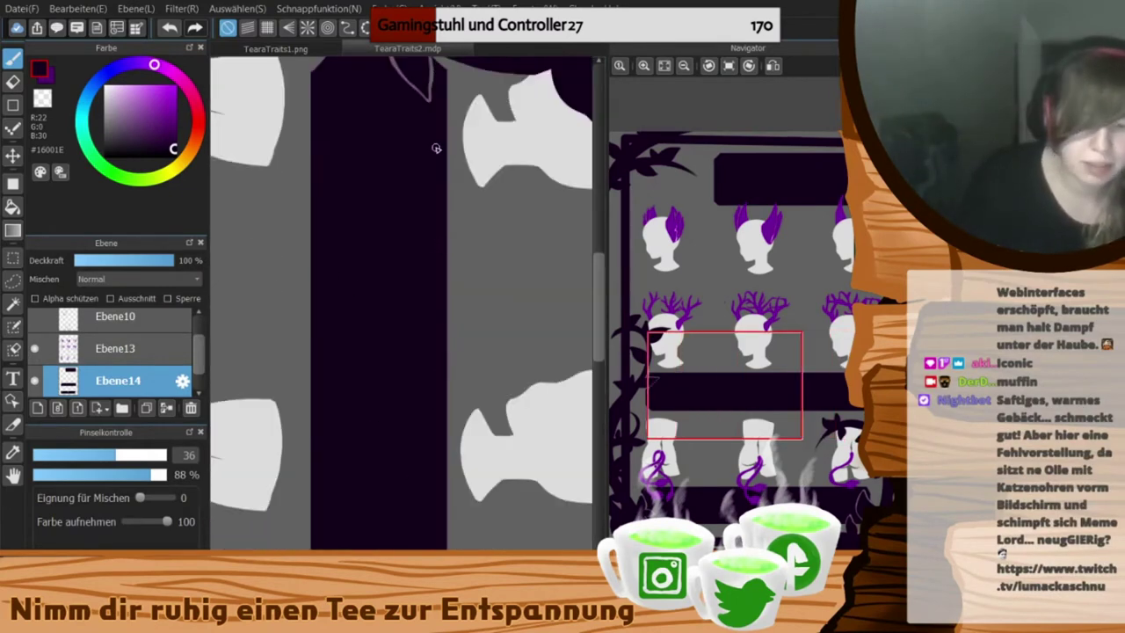
pyautogui.scroll(-5, 321, 207)
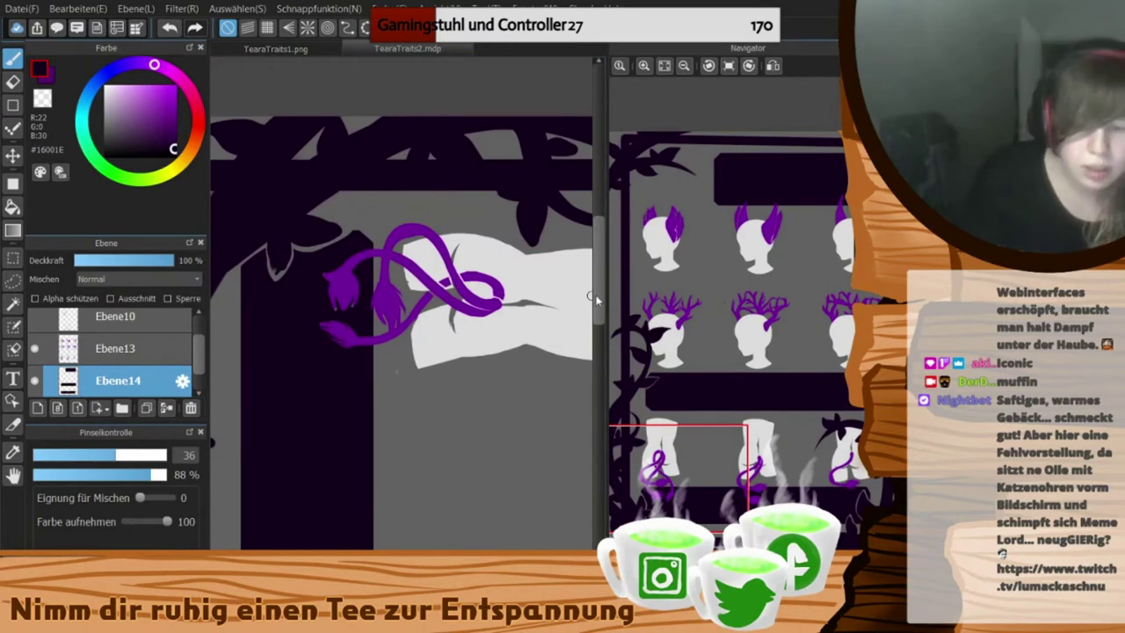
pyautogui.hscroll(5, 376, 407)
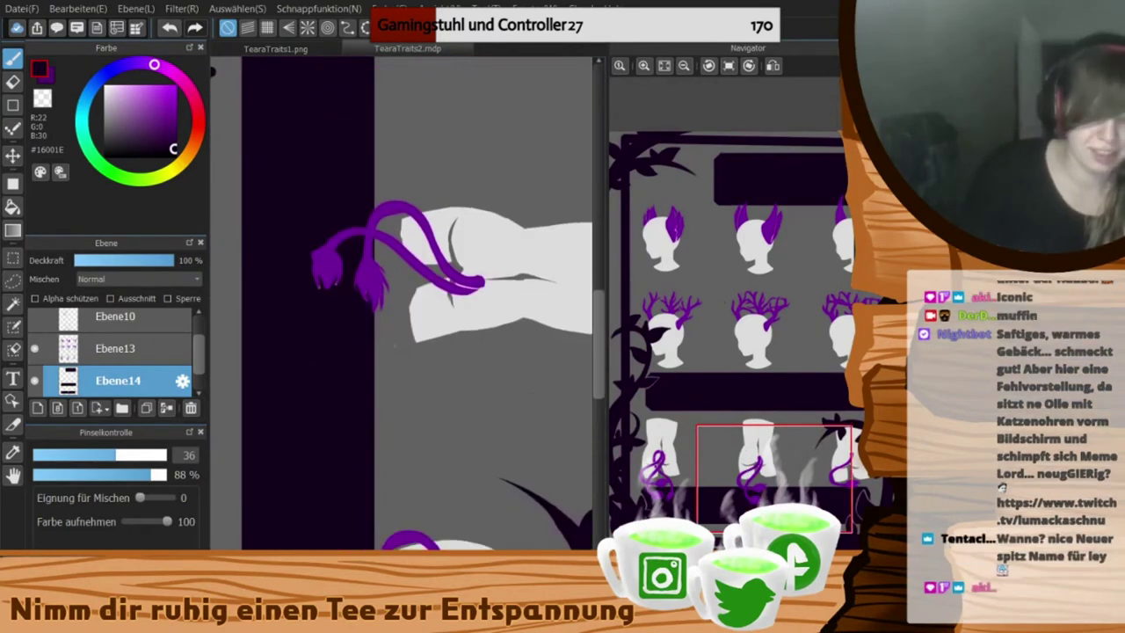
# - Pick white #FFFFFF from the TearaTraits1.png page as the drawing colour and return to TearaTraits2.mdp
pyautogui.press('e')
pyautogui.click(276, 49)
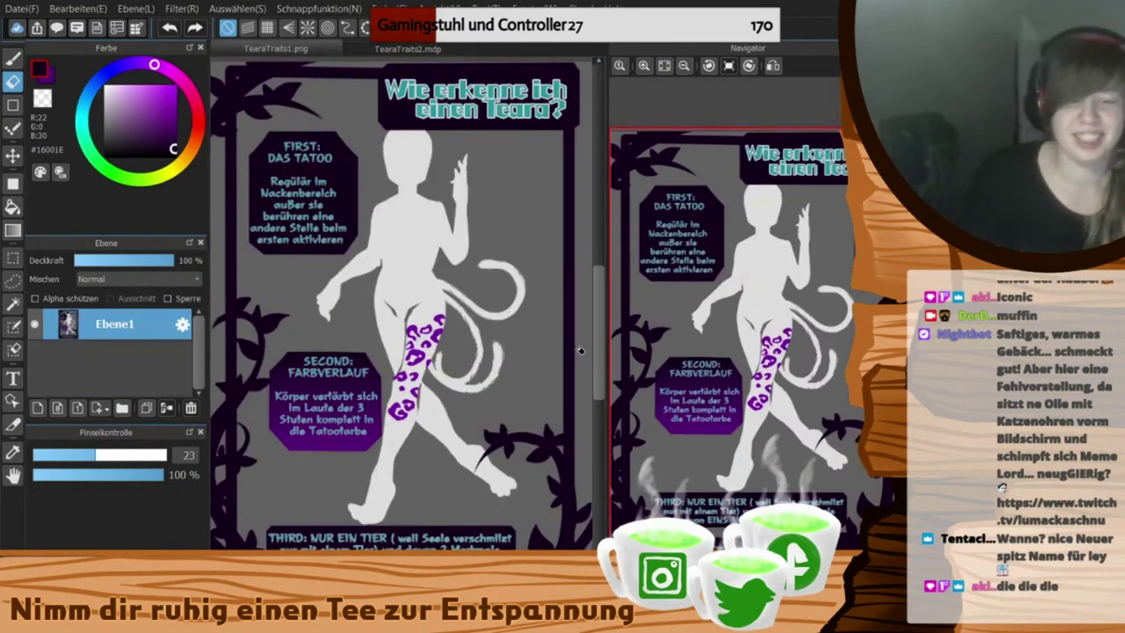
pyautogui.keyDown('alt'); pyautogui.click(409, 220); pyautogui.keyUp('alt')
pyautogui.press('b')
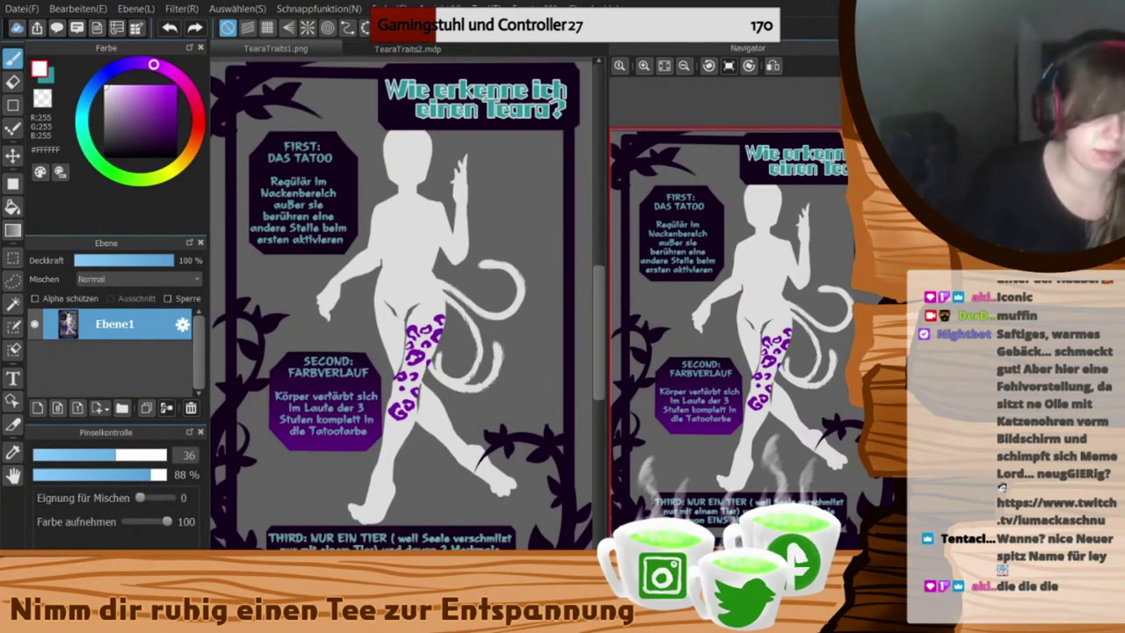
pyautogui.hotkey('ctrl', 'Tab')
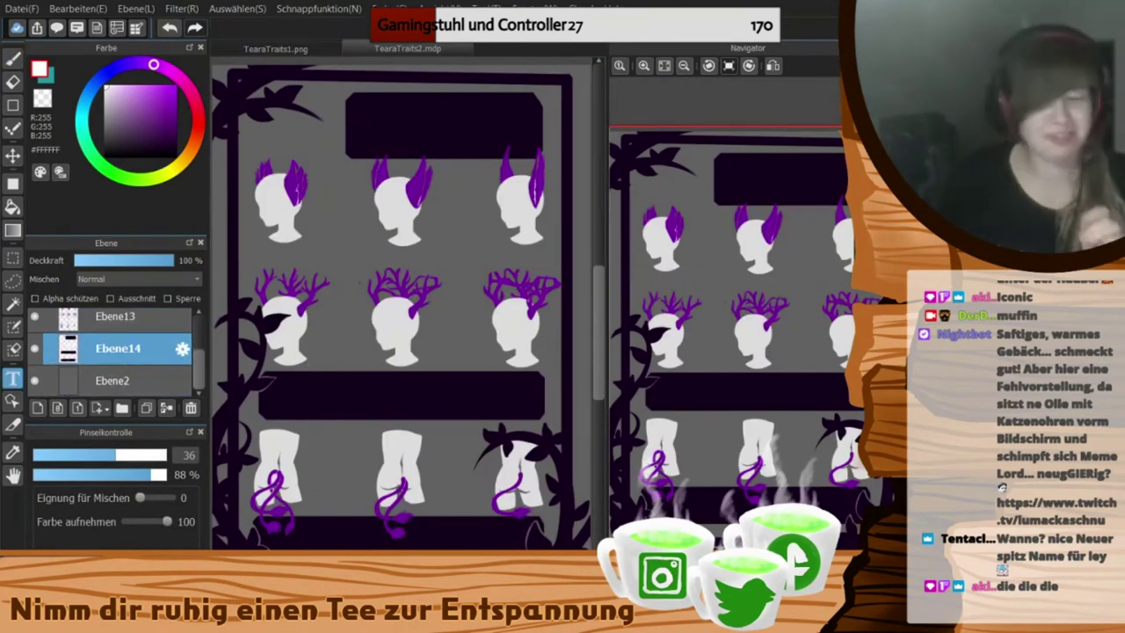
# - Show the reference sheet and add the text "'ADDIEREN' Die Traits wachsen zusammen und werden entweder höher oder breiter" in the top box
pyautogui.click(676, 605)
pyautogui.scroll(3, 598, 375)
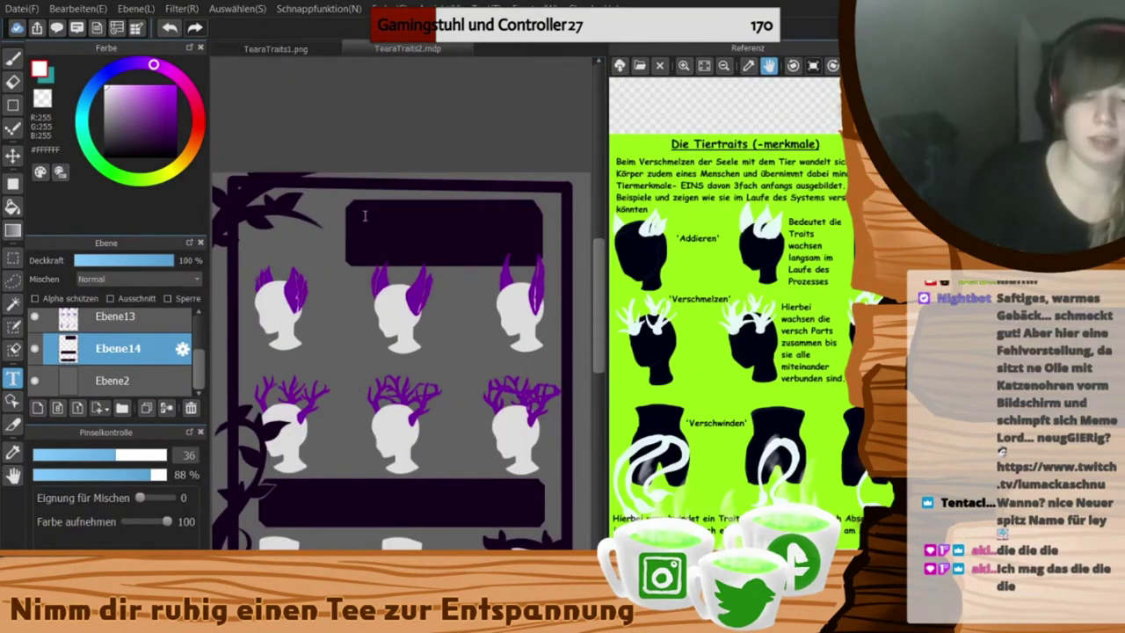
pyautogui.click(554, 339)
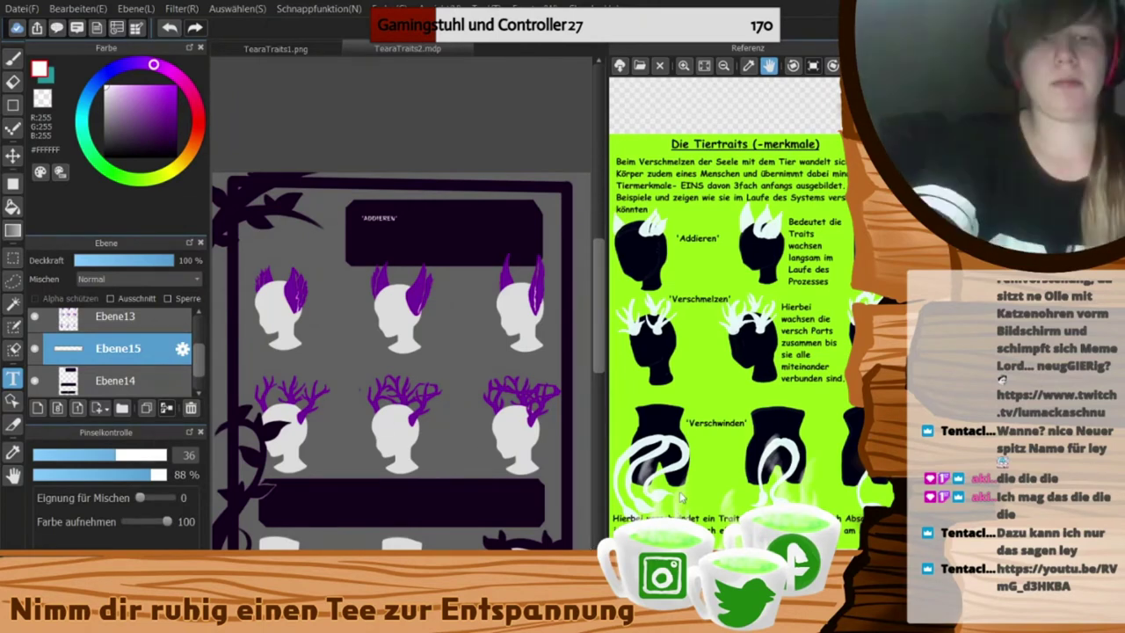
pyautogui.press('Return')
pyautogui.write('Die Traits wachsen zusammen und werden')
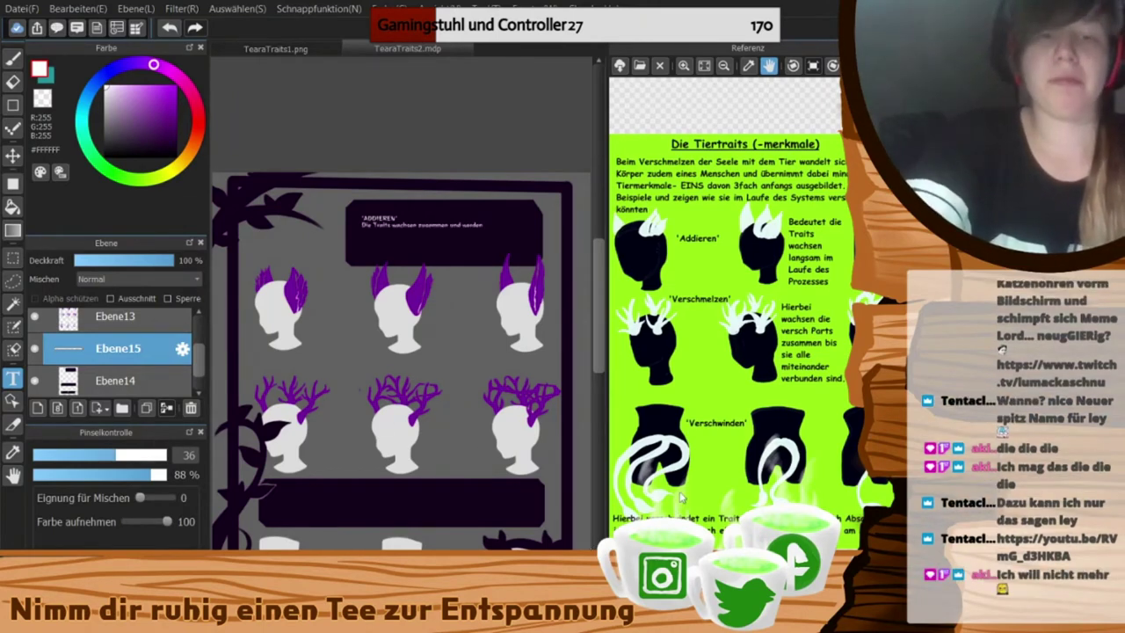
pyautogui.write(' entweder höher oder breiter')
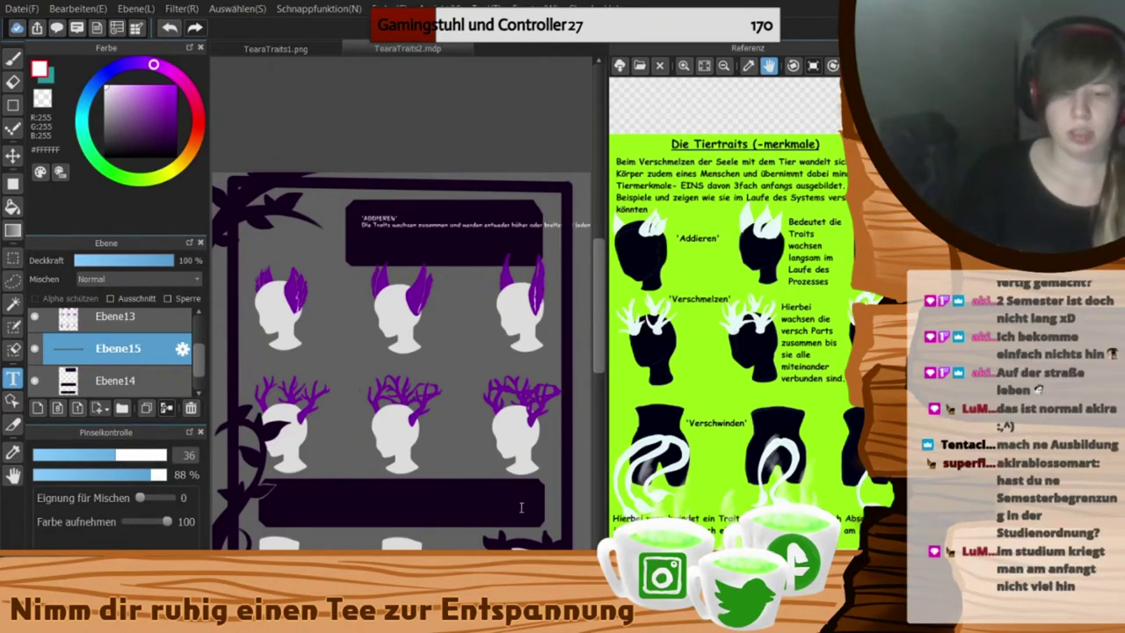
# - Enlarge the 'ADDIEREN' text, break it into centred lines ending in "(nach jeder abgeschlossenen Stufe)", and fit it into the top box
pyautogui.click(448, 511)
pyautogui.press('Return')
pyautogui.click(509, 516)
pyautogui.press('Return')
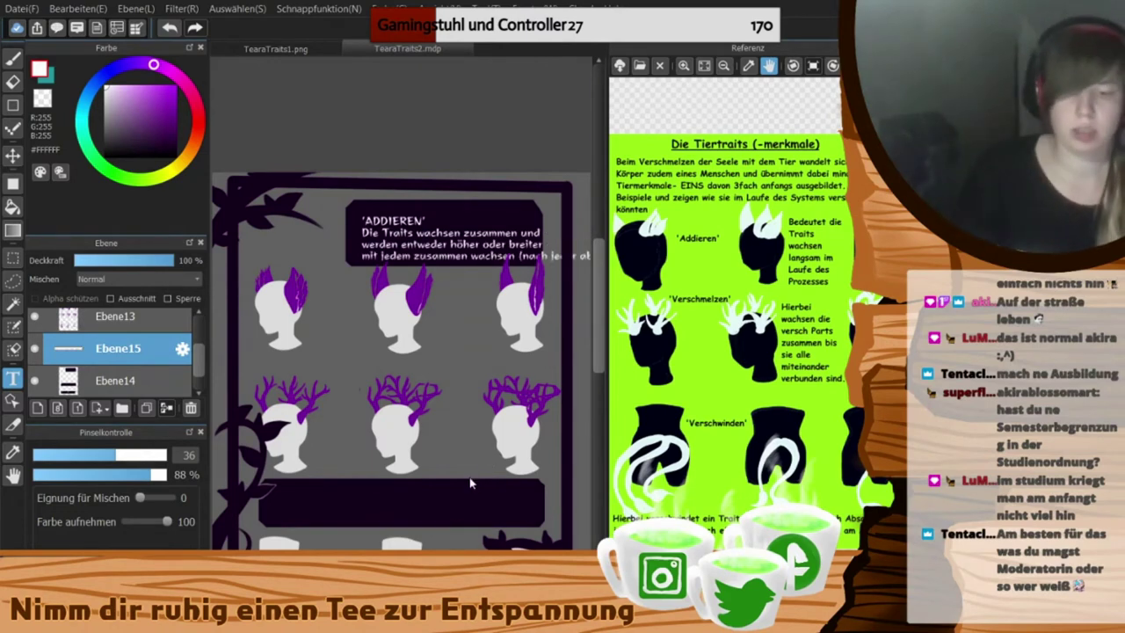
pyautogui.click(470, 482)
pyautogui.press('Return')
pyautogui.click(417, 435)
pyautogui.click(460, 442)
# - Select the eared heads on layer Ebene13 and scale them up slightly
pyautogui.moveTo(453, 248); pyautogui.dragTo(560, 362)
pyautogui.click(118, 318)
pyautogui.click(14, 258)
pyautogui.hotkey('ctrl', 't')
pyautogui.moveTo(525, 283); pyautogui.dragTo(513, 283)
pyautogui.press('Escape')
# - Reposition the first and middle eared heads below the top text box
pyautogui.moveTo(229, 246); pyautogui.dragTo(305, 377)
pyautogui.hotkey('ctrl', 't')
pyautogui.press('Return')
pyautogui.hotkey('ctrl', 't')
pyautogui.moveTo(266, 283); pyautogui.dragTo(285, 283)
pyautogui.press('Return')
pyautogui.moveTo(343, 243); pyautogui.dragTo(453, 365)
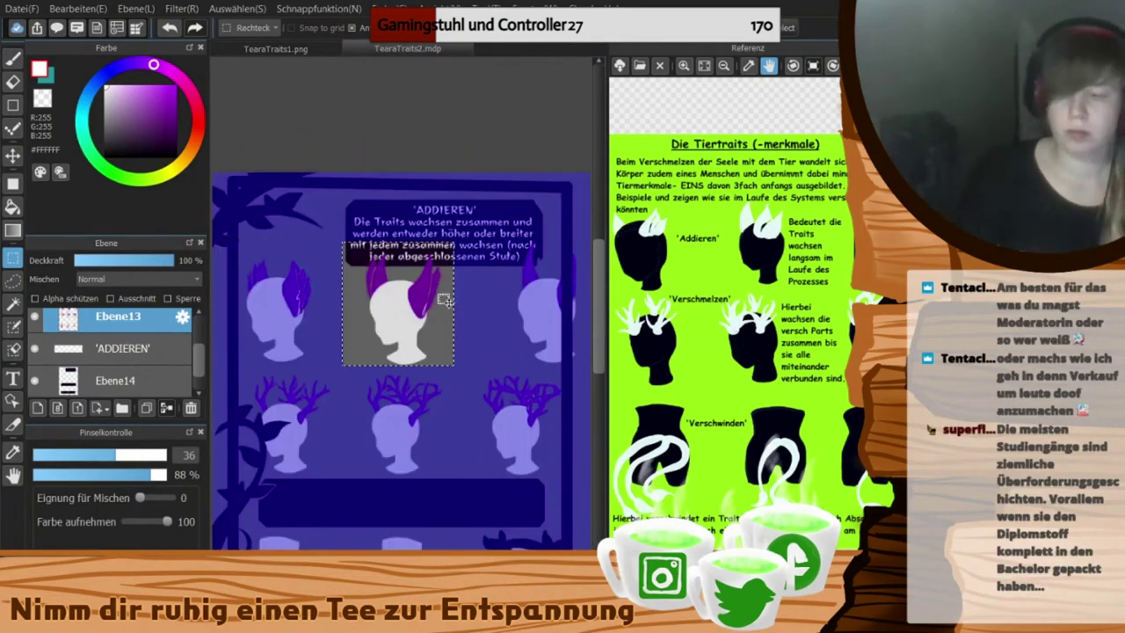
pyautogui.hotkey('ctrl', 't')
pyautogui.moveTo(409, 292); pyautogui.dragTo(406, 288)
pyautogui.press('Return')
# - Move the third eared head inward so it sits clear of the frame
pyautogui.moveTo(498, 225); pyautogui.dragTo(589, 365)
pyautogui.hotkey('ctrl', 't')
pyautogui.moveTo(537, 274); pyautogui.dragTo(496, 276)
pyautogui.press('Escape')
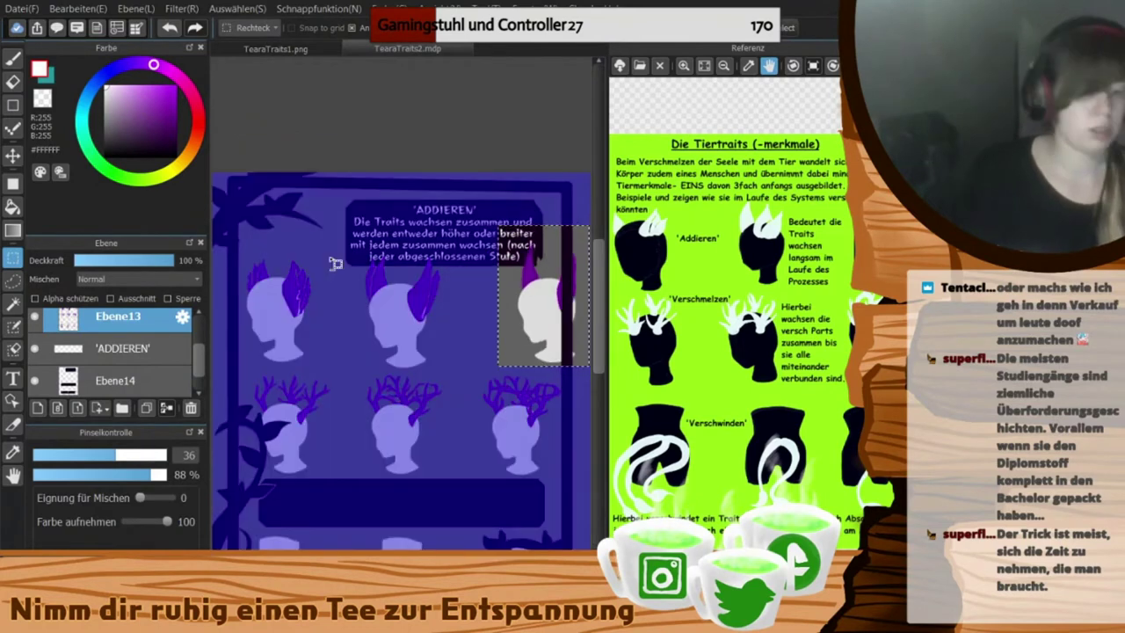
pyautogui.hotkey('ctrl', 't')
pyautogui.moveTo(541, 307); pyautogui.dragTo(498, 314)
pyautogui.press('Return')
# - Select the whole row of antlered heads and scale it up slightly
pyautogui.moveTo(229, 368)
pyautogui.mouseDown()
pyautogui.moveTo(557, 496)
pyautogui.moveTo(578, 469)
pyautogui.mouseUp()
pyautogui.hotkey('ctrl', 't')
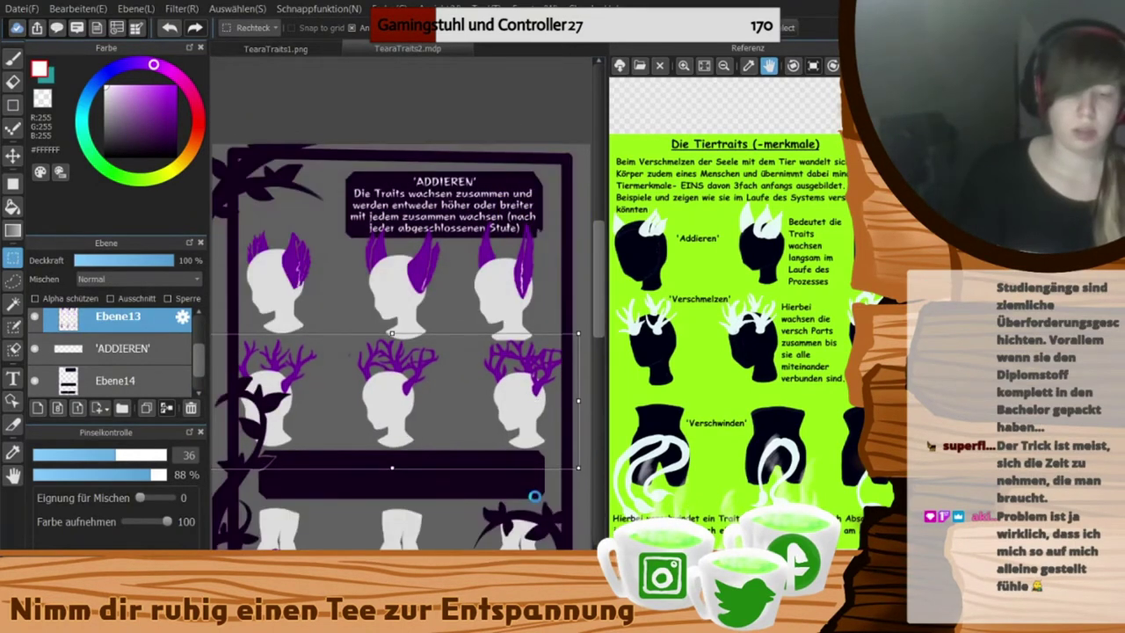
pyautogui.press('Return')
# - Lasso the first antlered head and shift it to line up under the first eared head
pyautogui.press('l')
pyautogui.moveTo(329, 378)
pyautogui.mouseDown()
pyautogui.moveTo(221, 395)
pyautogui.moveTo(227, 364)
pyautogui.mouseUp()
pyautogui.hotkey('ctrl', 't')
pyautogui.moveTo(269, 411); pyautogui.dragTo(282, 405)
pyautogui.press('Return')
# - Shift the middle and third antlered heads into line with the eared heads above and clear the selection
pyautogui.moveTo(356, 371)
pyautogui.mouseDown()
pyautogui.moveTo(353, 385)
pyautogui.moveTo(403, 405)
pyautogui.mouseUp()
pyautogui.hotkey('ctrl', 't')
pyautogui.press('Return')
pyautogui.moveTo(473, 372)
pyautogui.mouseDown()
pyautogui.moveTo(512, 379)
pyautogui.moveTo(459, 425)
pyautogui.mouseUp()
pyautogui.hotkey('ctrl', 't')
pyautogui.moveTo(528, 406); pyautogui.dragTo(502, 404)
pyautogui.press('Return')
pyautogui.hotkey('ctrl', 'd')
pyautogui.press('e')
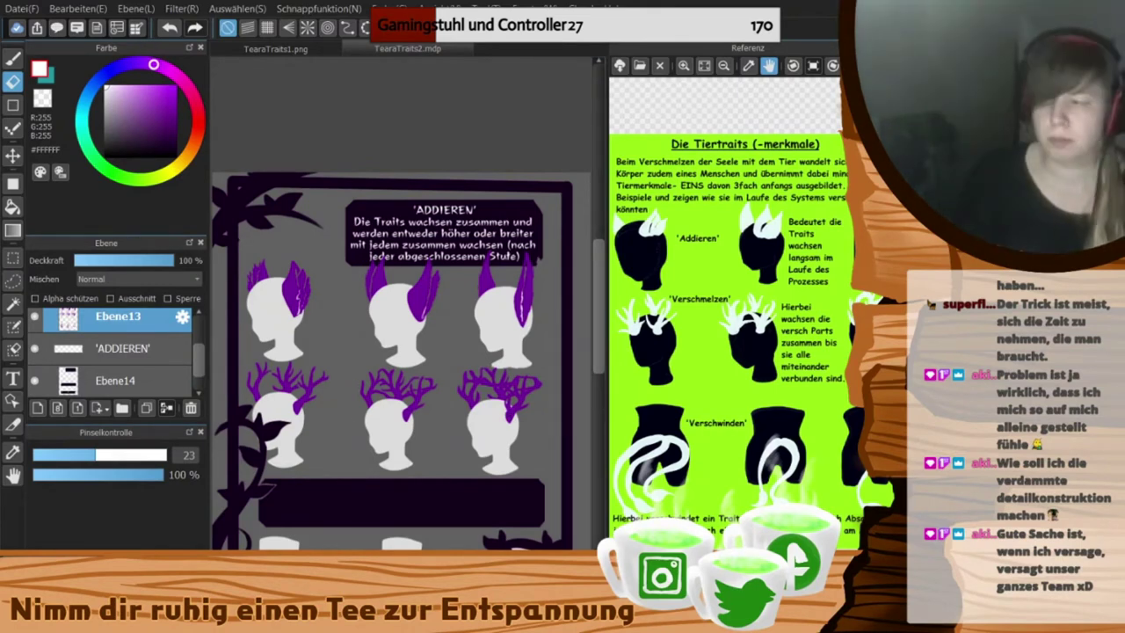
# - Pick the dark purple #16001E from the top text box and activate its layer Ebene14
pyautogui.press('b')
pyautogui.keyDown('alt'); pyautogui.click(537, 258); pyautogui.keyUp('alt')
pyautogui.click(123, 381)
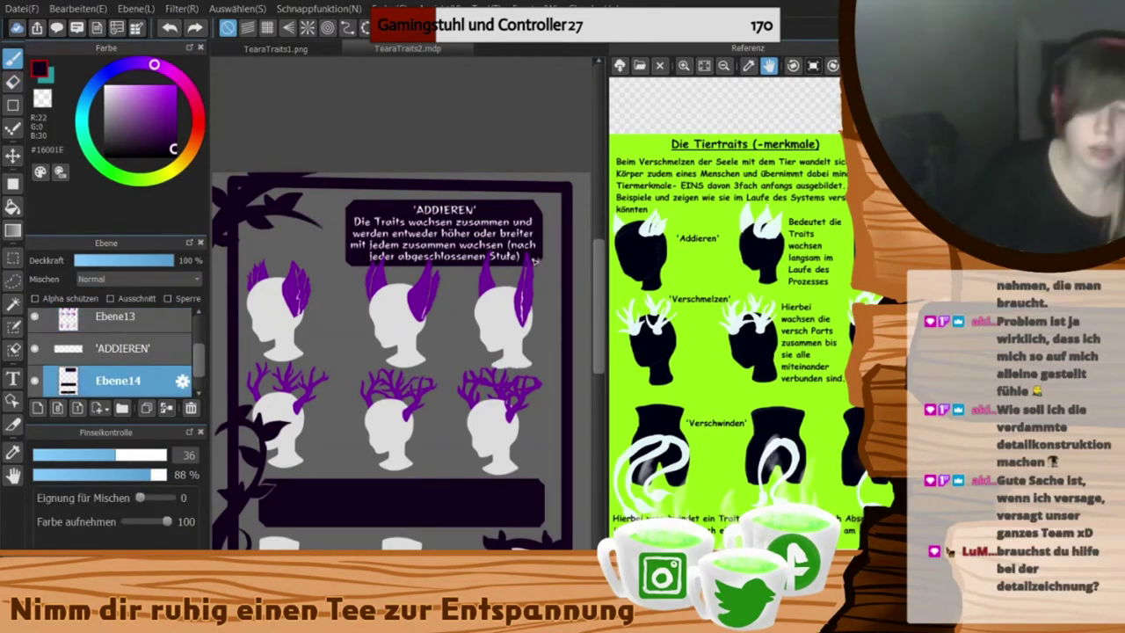
pyautogui.scroll(-1, 400, 352)
# - Add the heading 'Verschmelzen' in the middle box on a new text layer above 'ADDIEREN'
pyautogui.click(123, 349)
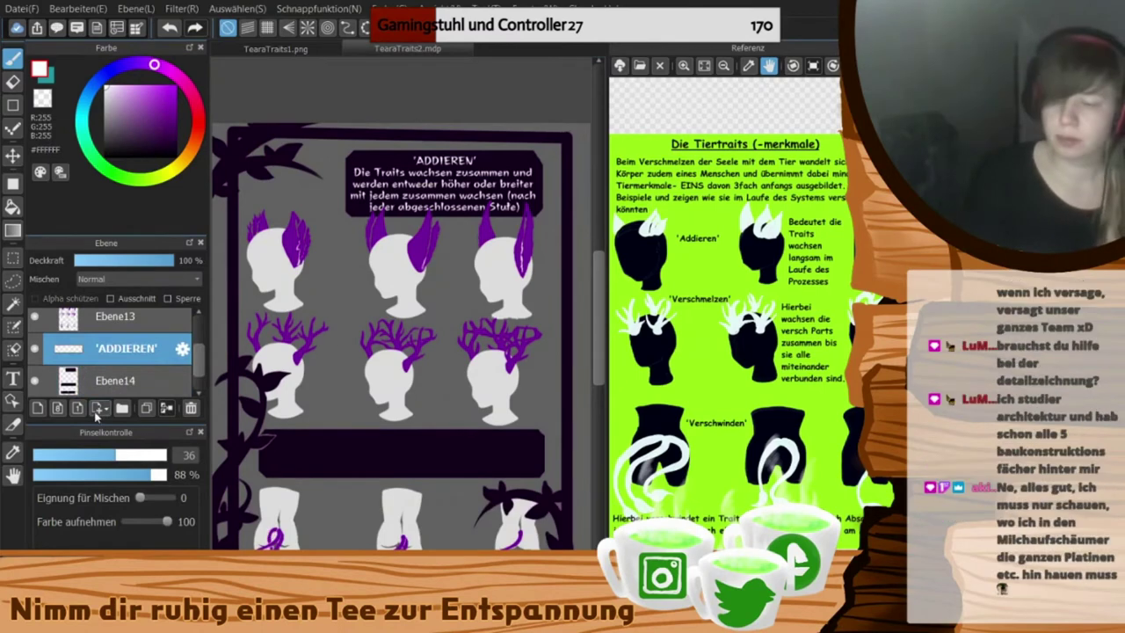
pyautogui.scroll(-2, 401, 351)
pyautogui.press('x')
pyautogui.press('t')
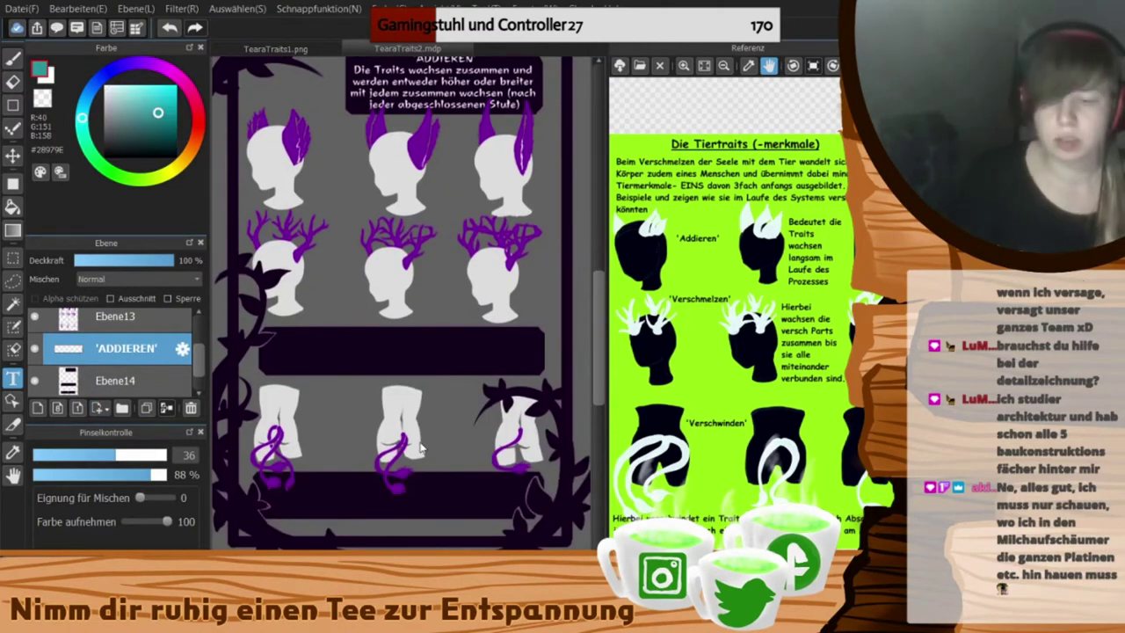
pyautogui.click(401, 351)
pyautogui.write("'Verschmelzen'")
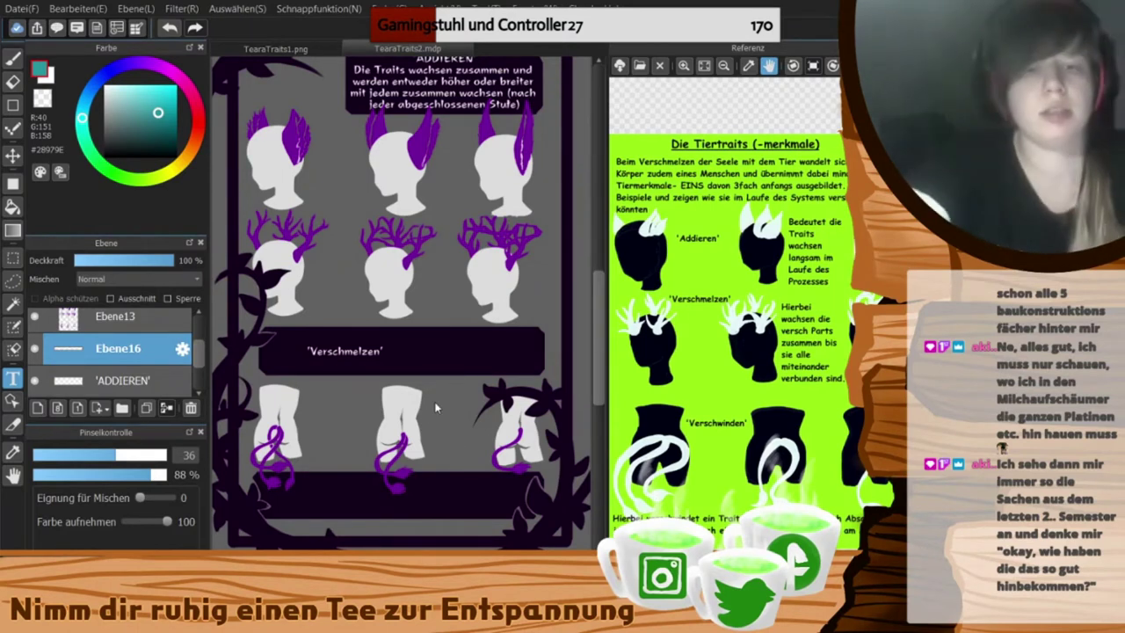
# - Add "Hierbei wachsen die Tiertrais nach und nach zusammen." under the heading on two lines and centre the text in the middle box
pyautogui.write('Hierbei wachsen die Tiertraits nach und nach zusammen')
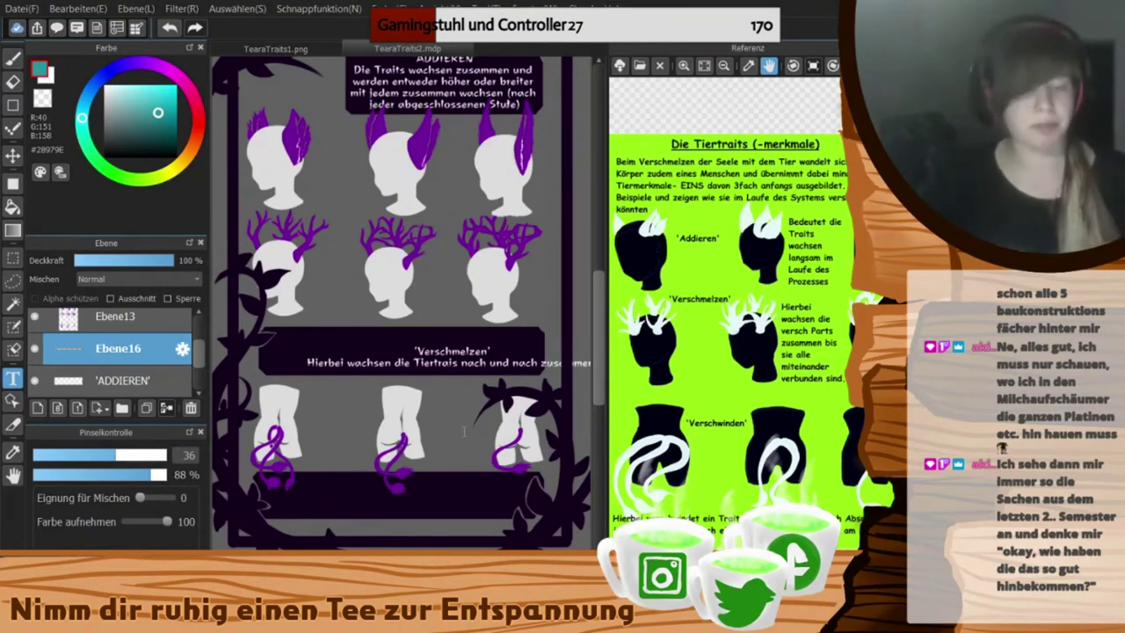
pyautogui.hotkey('ctrl', 'a')
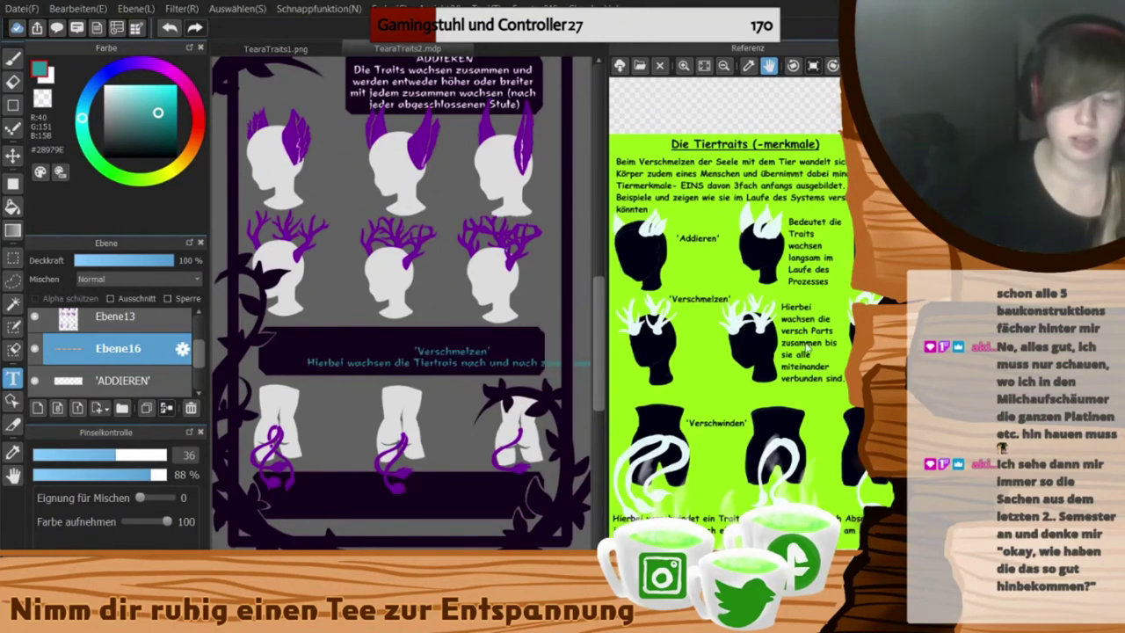
pyautogui.press('Return')
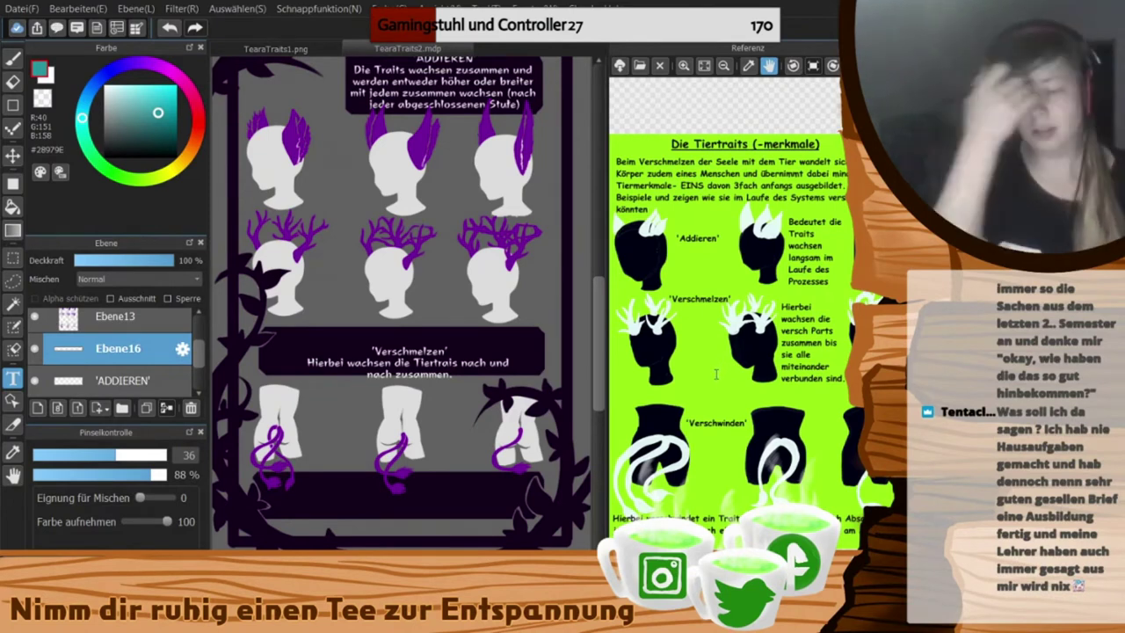
pyautogui.click(814, 227)
pyautogui.moveTo(416, 368); pyautogui.dragTo(411, 354)
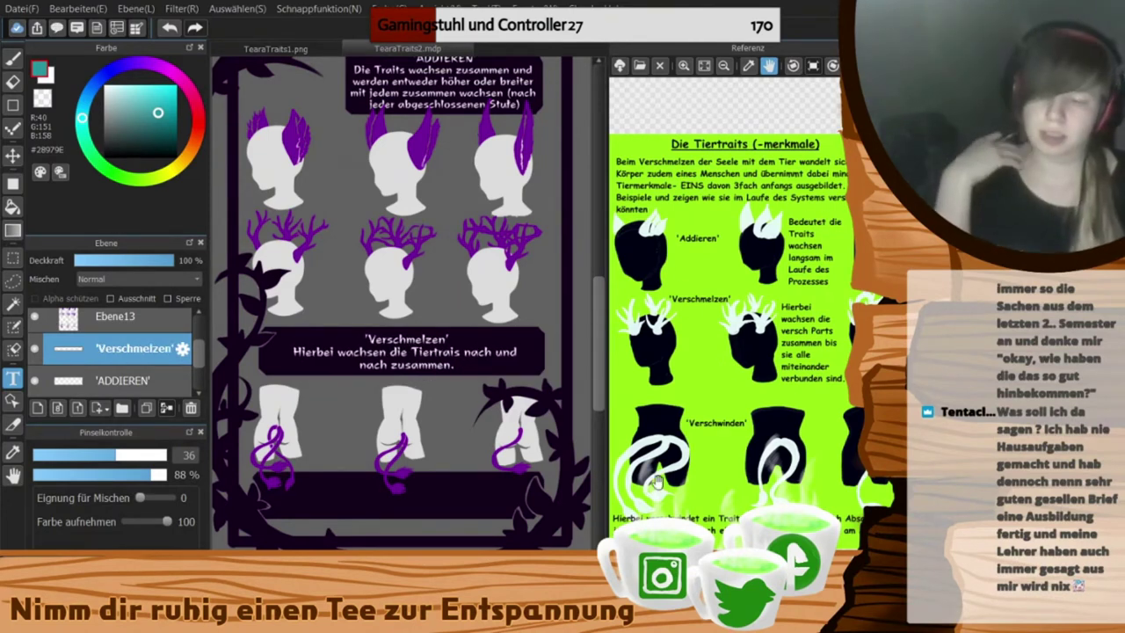
# - Add a text layer in the bottom box with the heading 'Verschwinden' and the explanation 'Hierbrei bleibt die Größe wie am Anfang…', then break its lines
pyautogui.moveTo(307, 491); pyautogui.dragTo(315, 423)
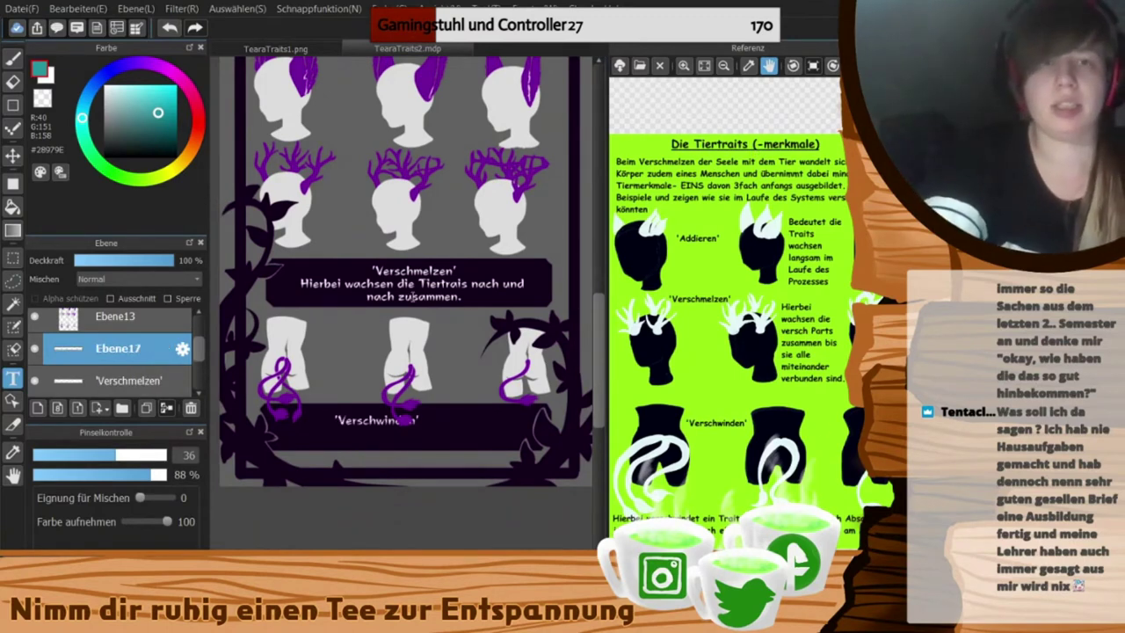
pyautogui.press('Return')
pyautogui.write('Hierbrei bleibt die Größe wie am A')
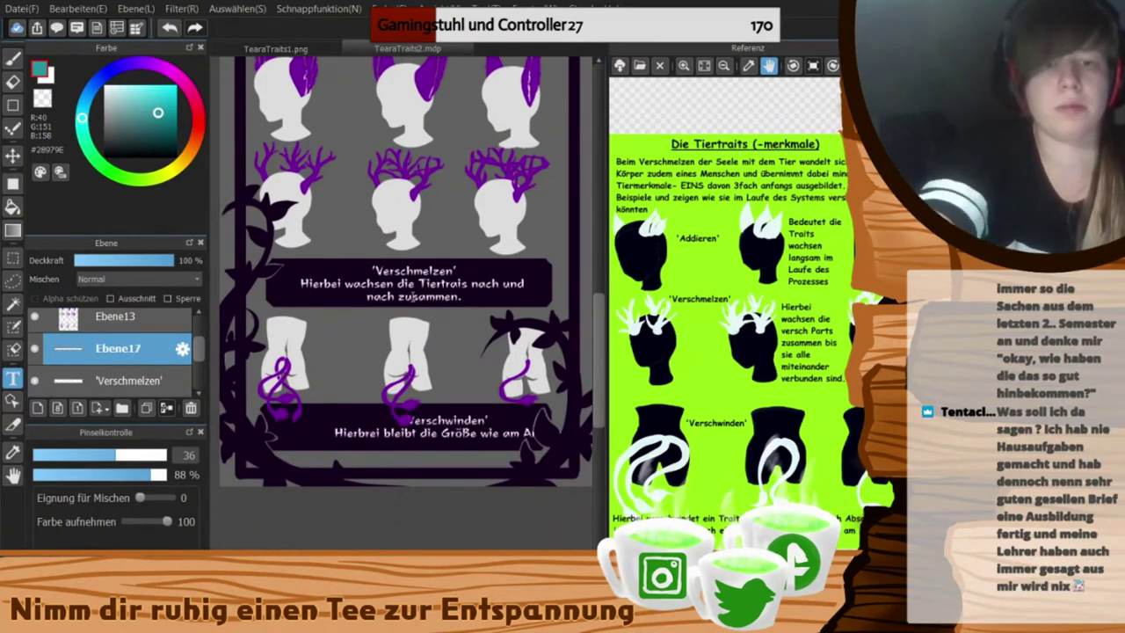
pyautogui.write('nfang, jedoch verschwindet ein Trait')
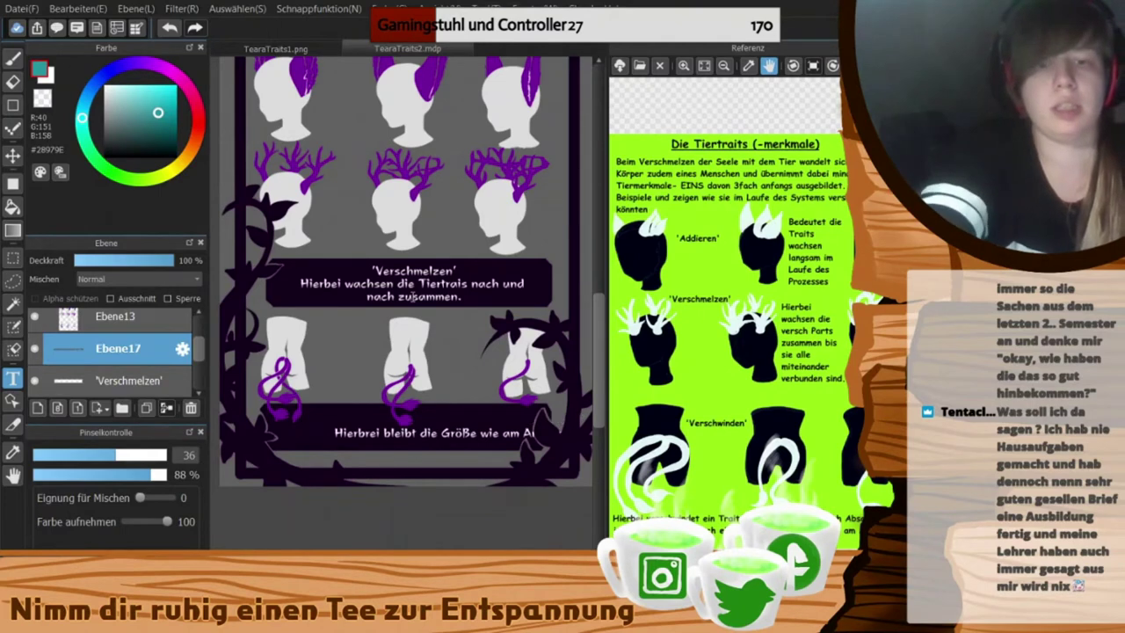
pyautogui.press('Down')
pyautogui.press('Down')
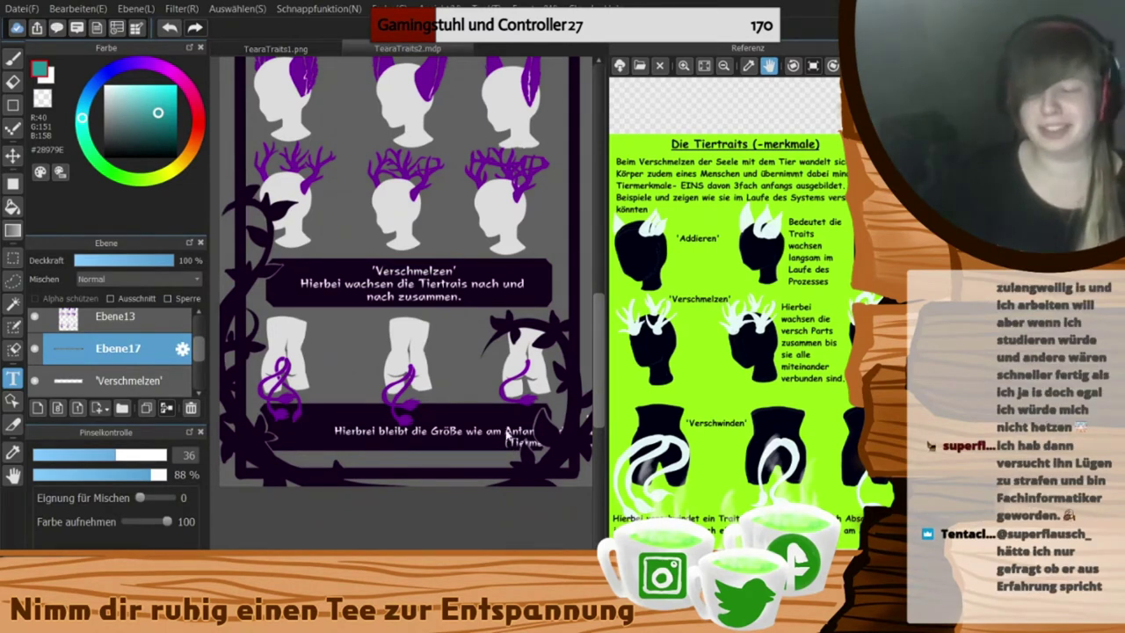
pyautogui.press('Return')
pyautogui.press('Return')
pyautogui.click(512, 493)
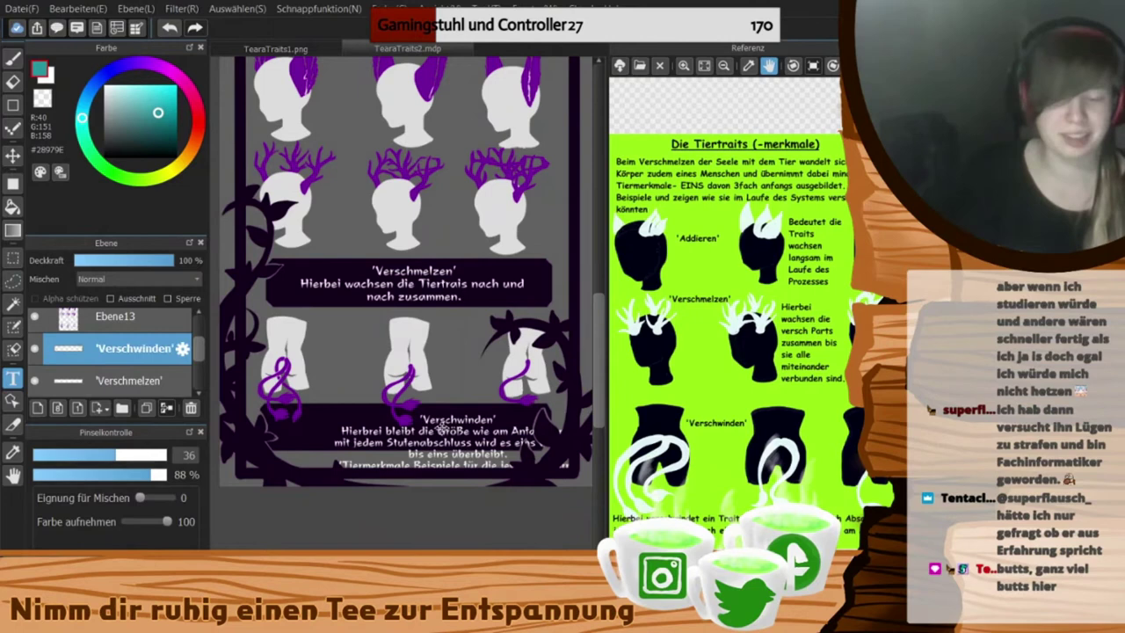
# - Centre the 'Verschwinden' text in the bottom box and reduce it to the heading plus three lines ending 'bis eins überbleibt.'
pyautogui.moveTo(447, 438); pyautogui.dragTo(401, 419)
pyautogui.press('Return')
pyautogui.press('BackSpace')
pyautogui.press('Down')
pyautogui.moveTo(505, 436); pyautogui.dragTo(505, 446)
# - Separate the bottom box from the box layer Ebene14 so it sits on its own layer directly beneath the 'Verschwinden' text
pyautogui.scroll(2, 131, 370)
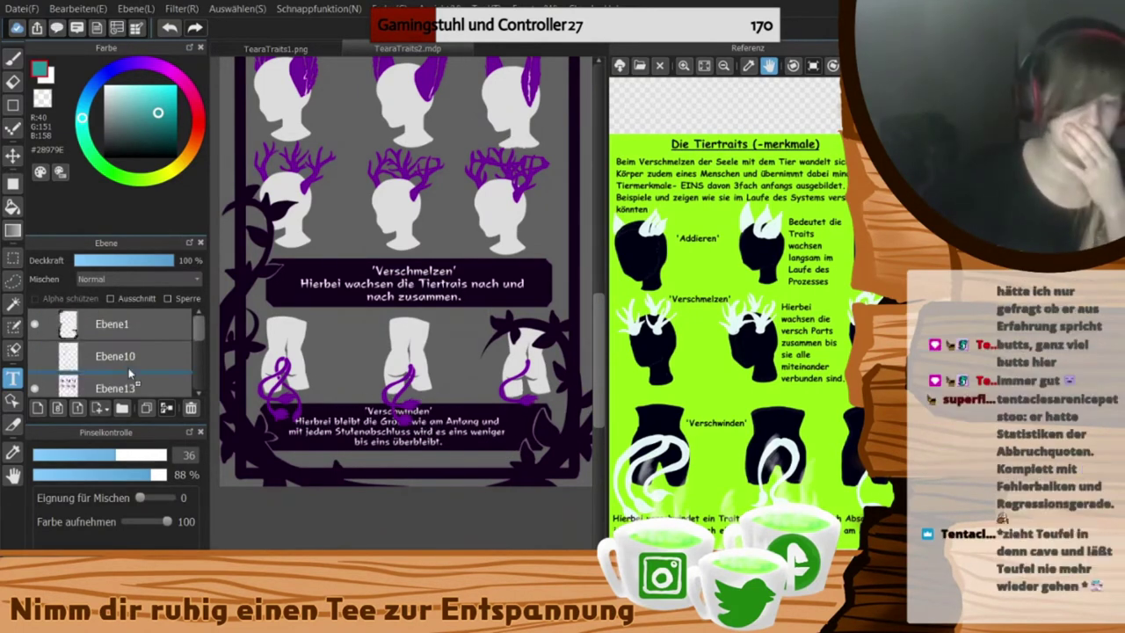
pyautogui.click(131, 379)
pyautogui.scroll(-4, 131, 370)
pyautogui.click(119, 355)
pyautogui.click(15, 83)
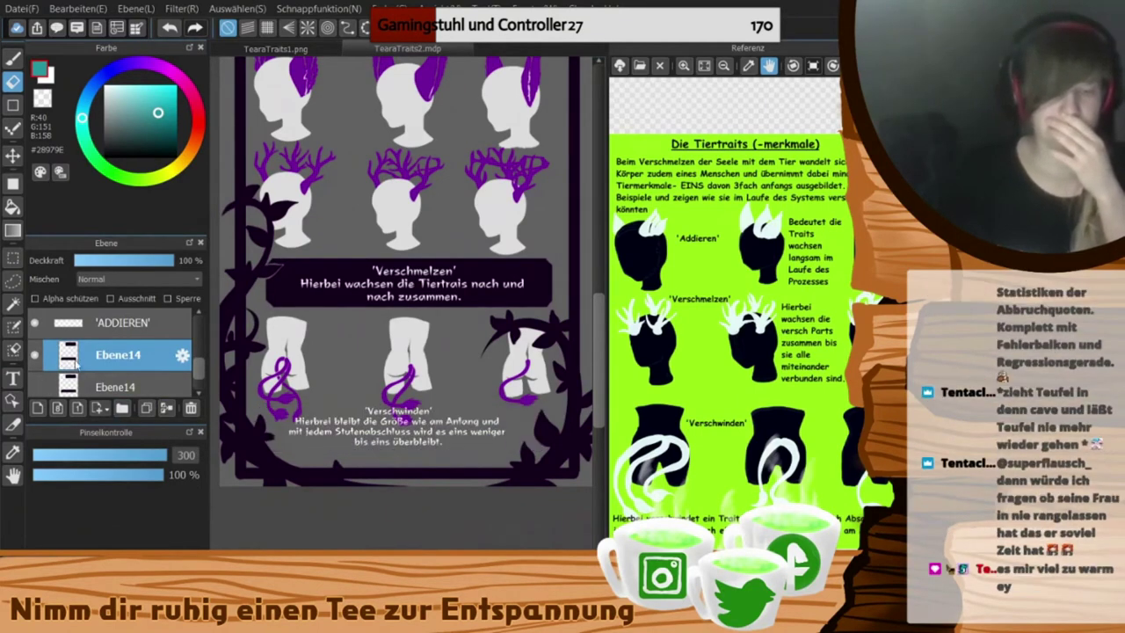
pyautogui.scroll(3, 262, 384)
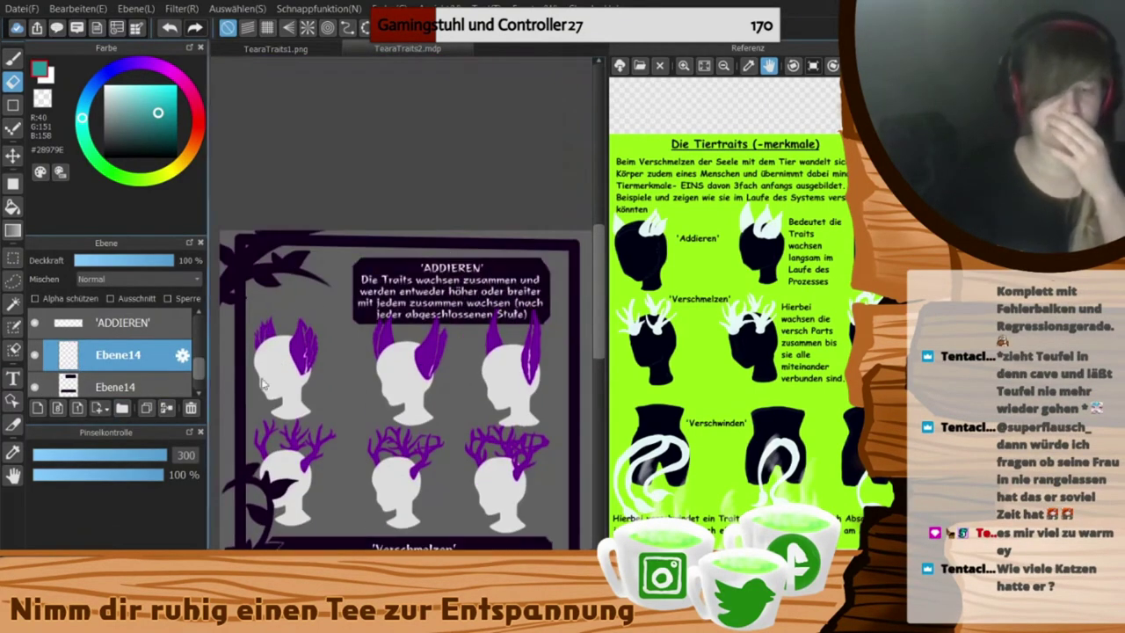
pyautogui.scroll(-2, 262, 384)
pyautogui.click(106, 387)
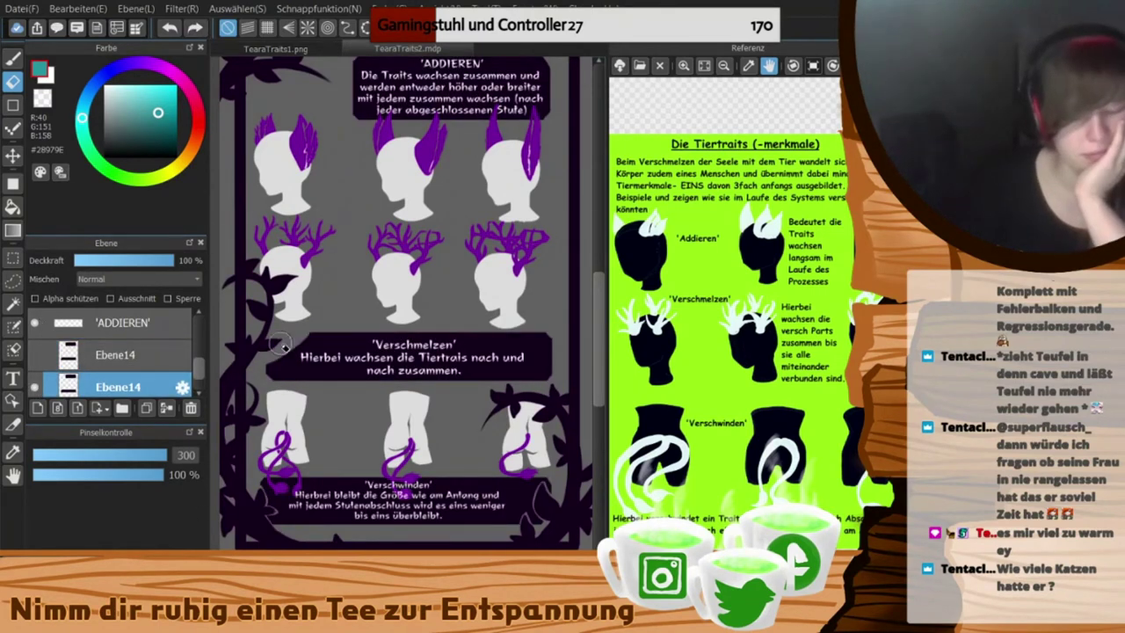
pyautogui.scroll(1, 103, 356)
pyautogui.scroll(-2, 103, 355)
pyautogui.scroll(1, 115, 356)
pyautogui.moveTo(200, 378); pyautogui.dragTo(201, 348)
pyautogui.click(121, 368)
# - Sample the bottom box's dark purple #16001E and touch up the box around the tail tips with the eraser
pyautogui.click(13, 453)
pyautogui.click(411, 477)
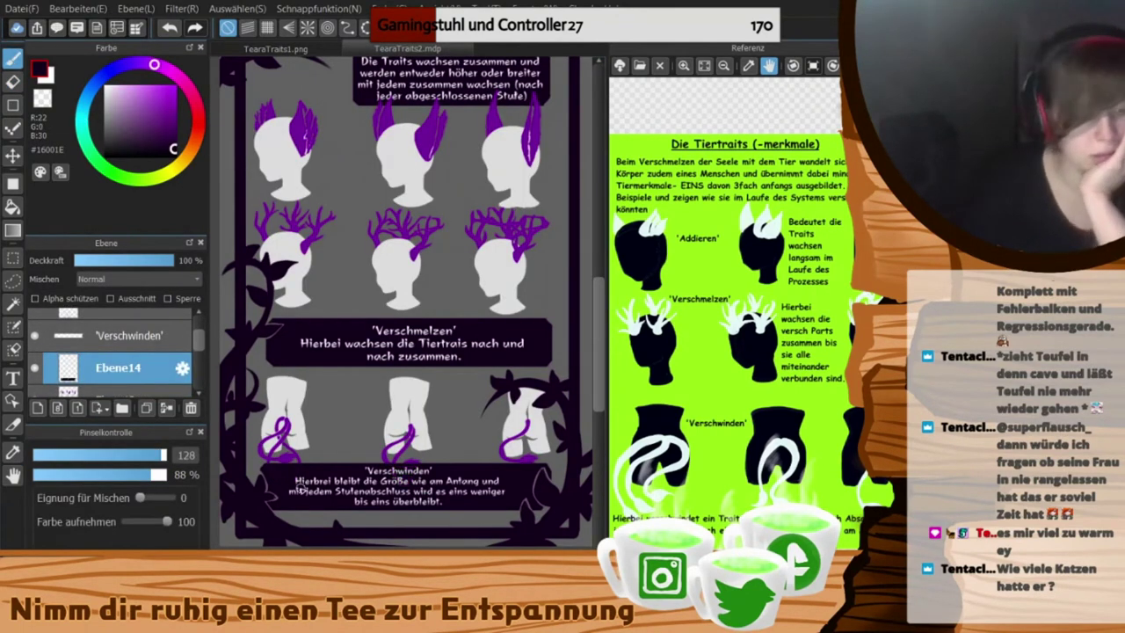
pyautogui.press('e')
pyautogui.scroll(3, 600, 333)
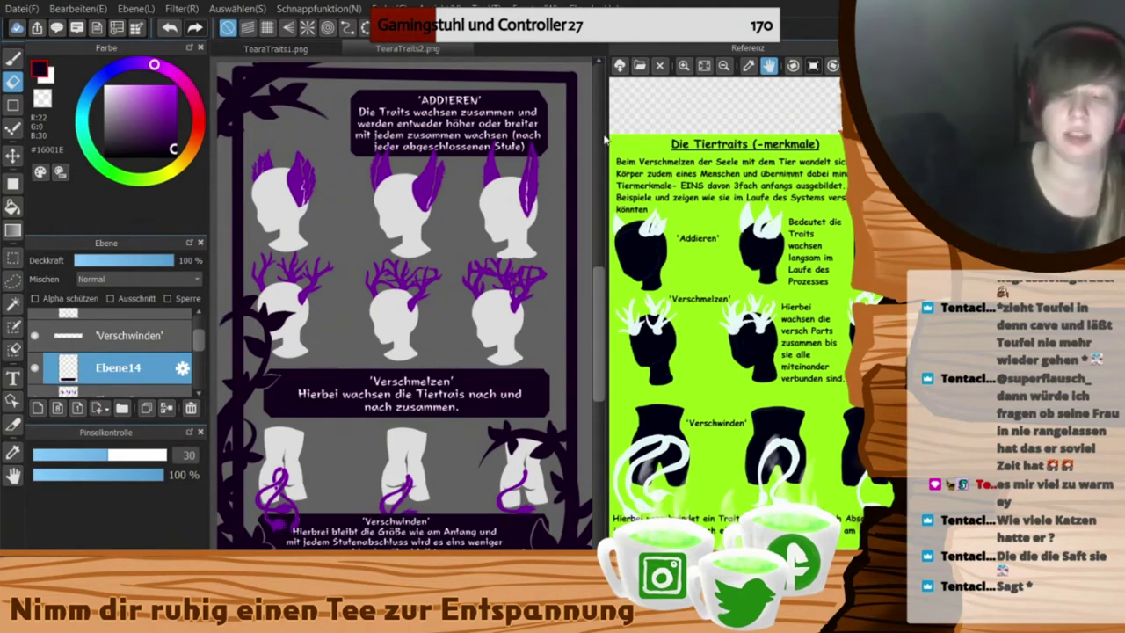
# - Show the 'Der Farbverlauf' page as the reference image and bring up the frame file TearaTraits Rahmen.png
pyautogui.click(439, 253)
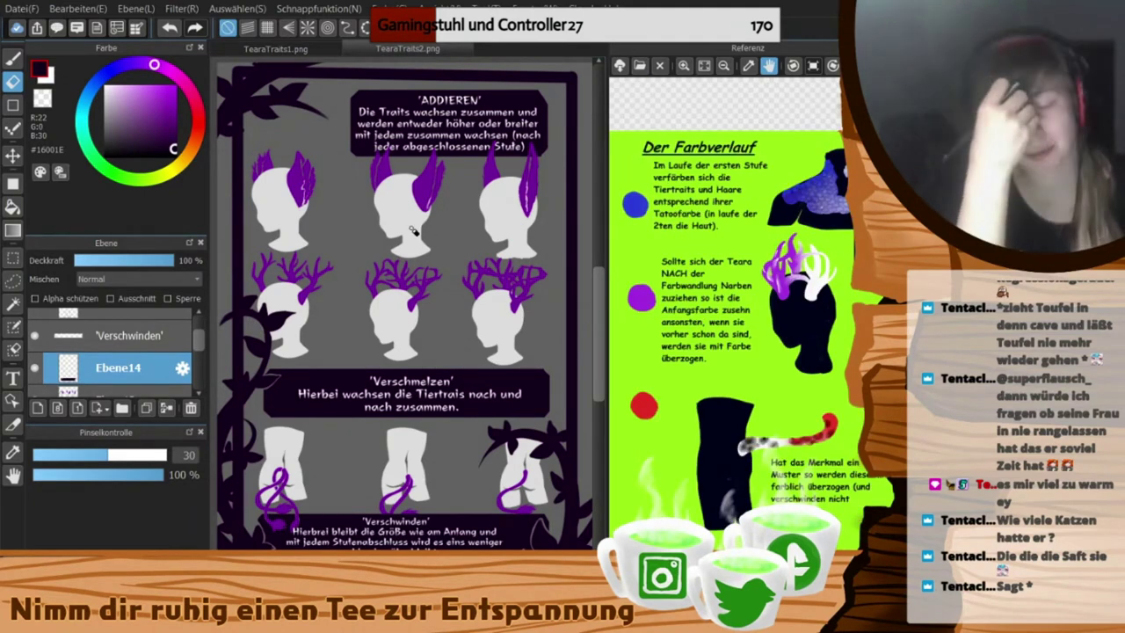
pyautogui.press('alt')
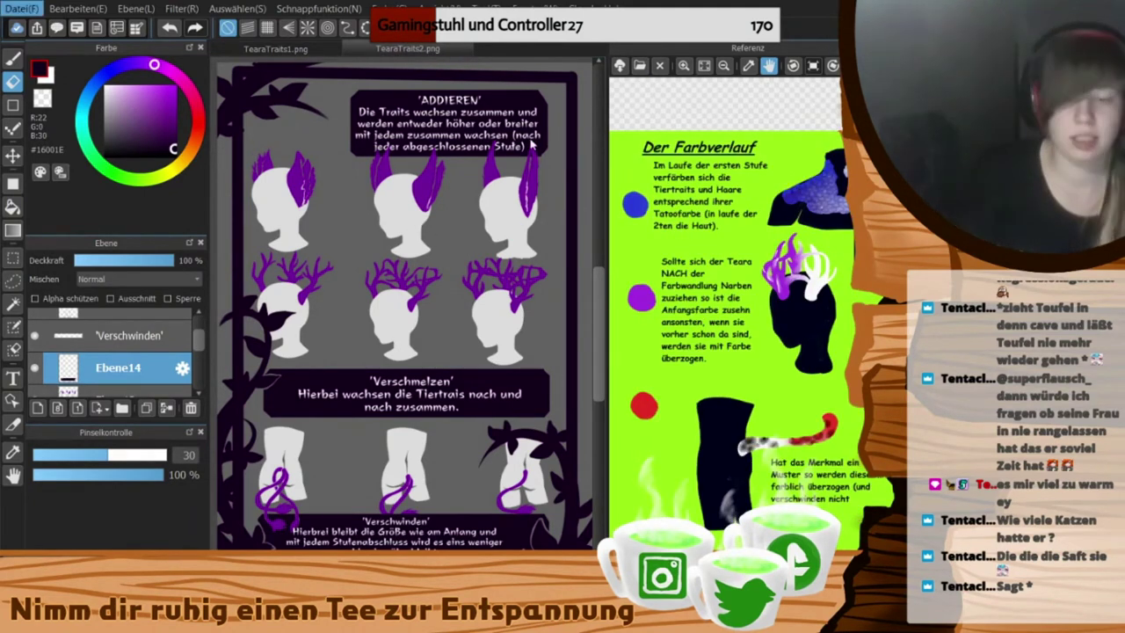
pyautogui.click(358, 50)
pyautogui.click(457, 49)
# - Add a new layer beneath the vine frame layer Ebene1 and fill it with grey #636363
pyautogui.click(38, 408)
pyautogui.moveTo(114, 324); pyautogui.dragTo(114, 360)
pyautogui.click(35, 325)
pyautogui.click(13, 206)
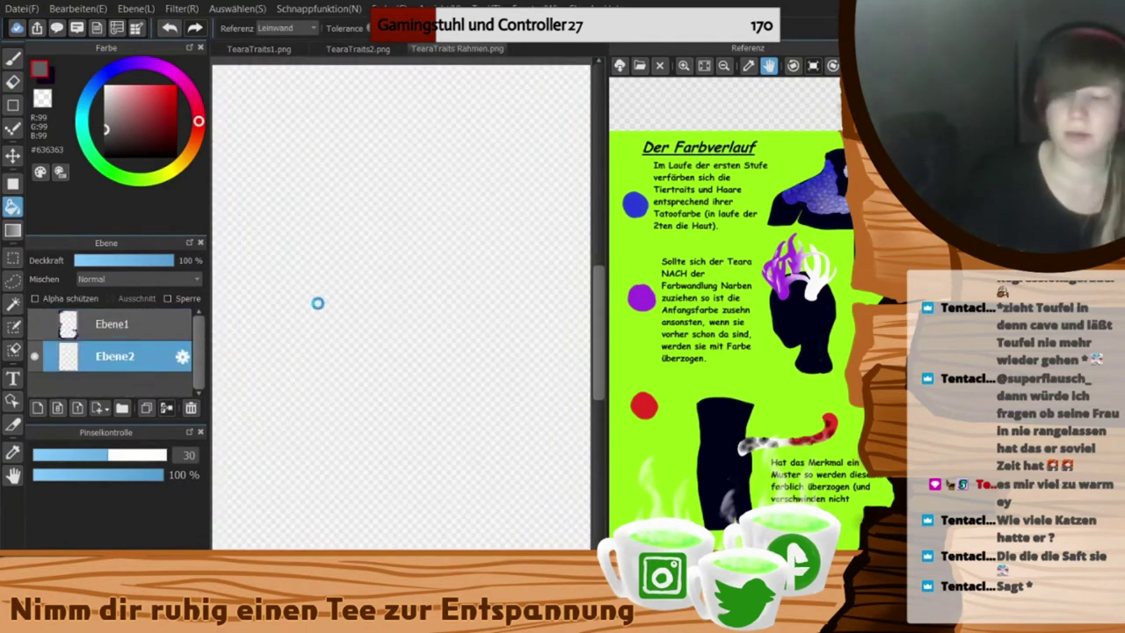
pyautogui.click(326, 296)
pyautogui.click(34, 324)
# - Sample the frame's dark purple, brighten it to #5B007E and ready the brush for sketching
pyautogui.click(13, 452)
pyautogui.click(354, 79)
pyautogui.click(174, 121)
pyautogui.click(12, 58)
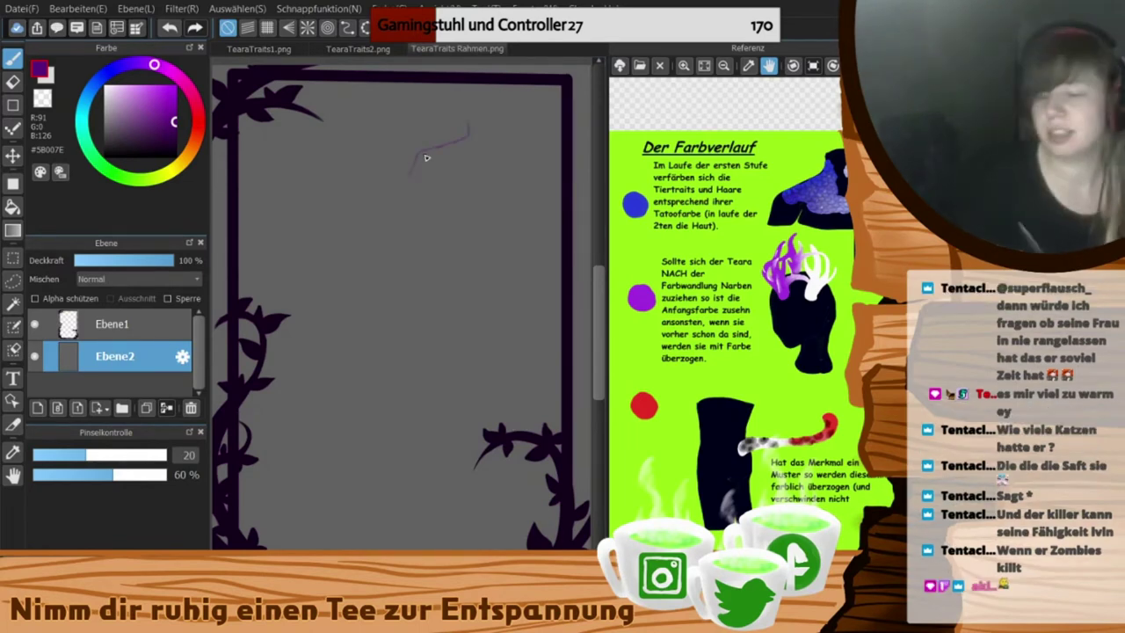
pyautogui.moveTo(507, 134); pyautogui.dragTo(533, 142)
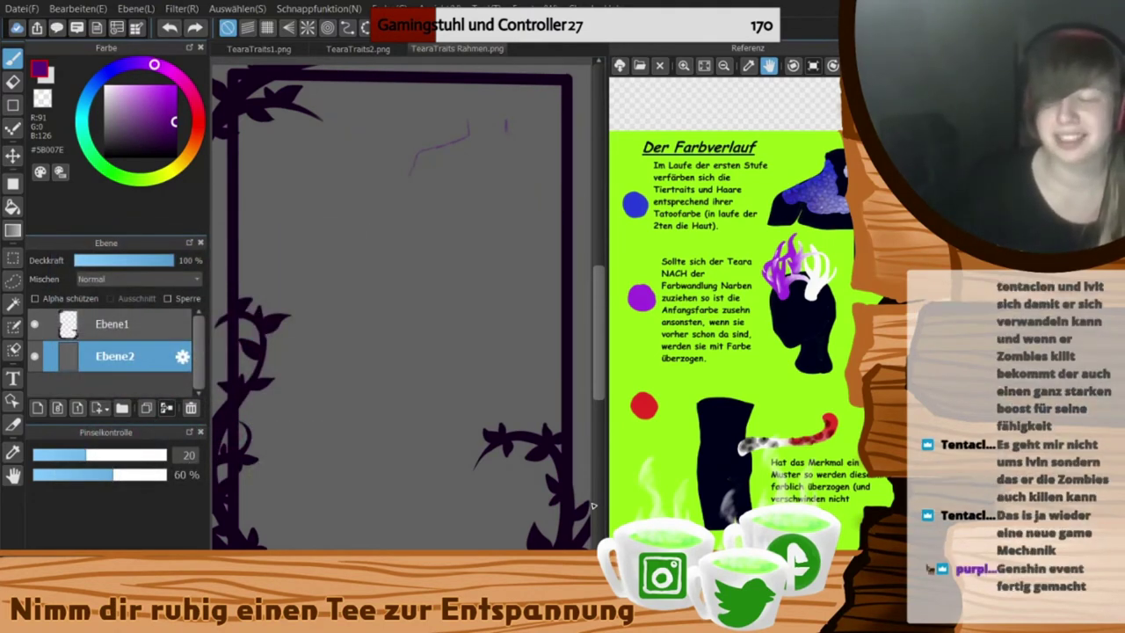
pyautogui.hotkey('ctrl', 'z')
pyautogui.moveTo(507, 131)
pyautogui.mouseDown()
pyautogui.moveTo(539, 135)
pyautogui.moveTo(559, 180)
pyautogui.mouseUp()
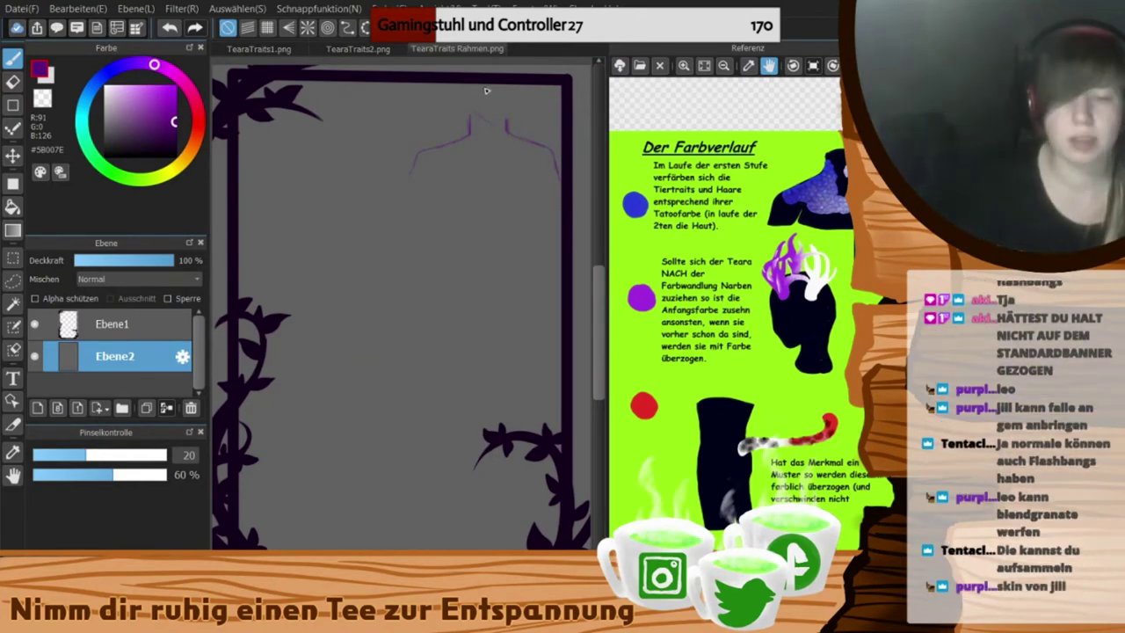
pyautogui.moveTo(461, 91); pyautogui.dragTo(469, 111)
pyautogui.moveTo(520, 102); pyautogui.dragTo(506, 120)
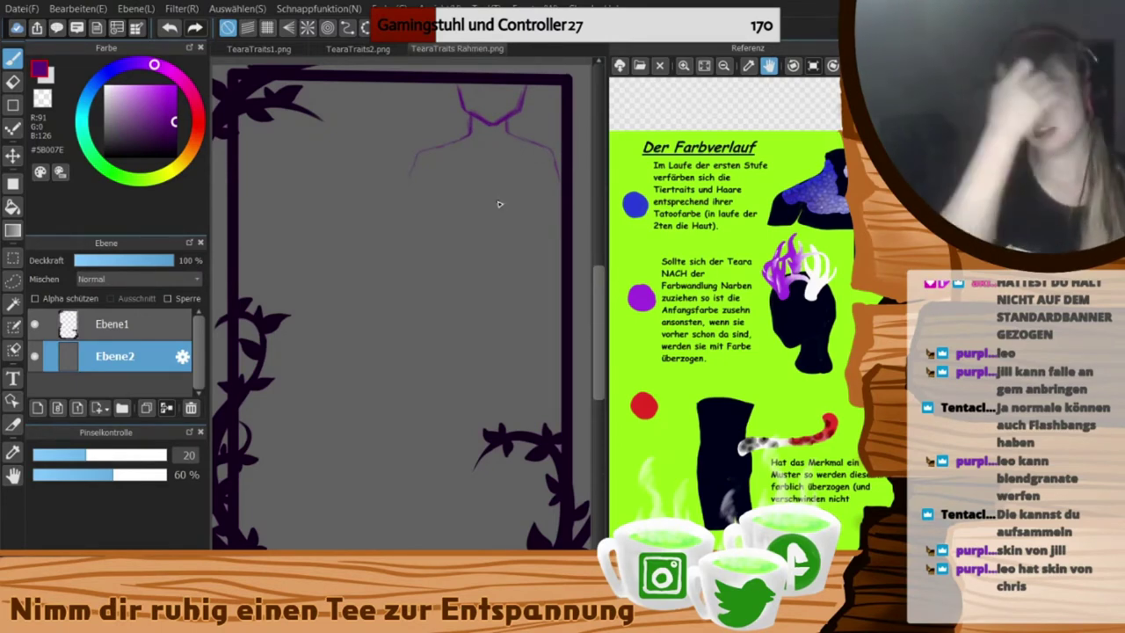
pyautogui.moveTo(519, 401)
pyautogui.mouseDown()
pyautogui.moveTo(488, 414)
pyautogui.moveTo(493, 461)
pyautogui.mouseUp()
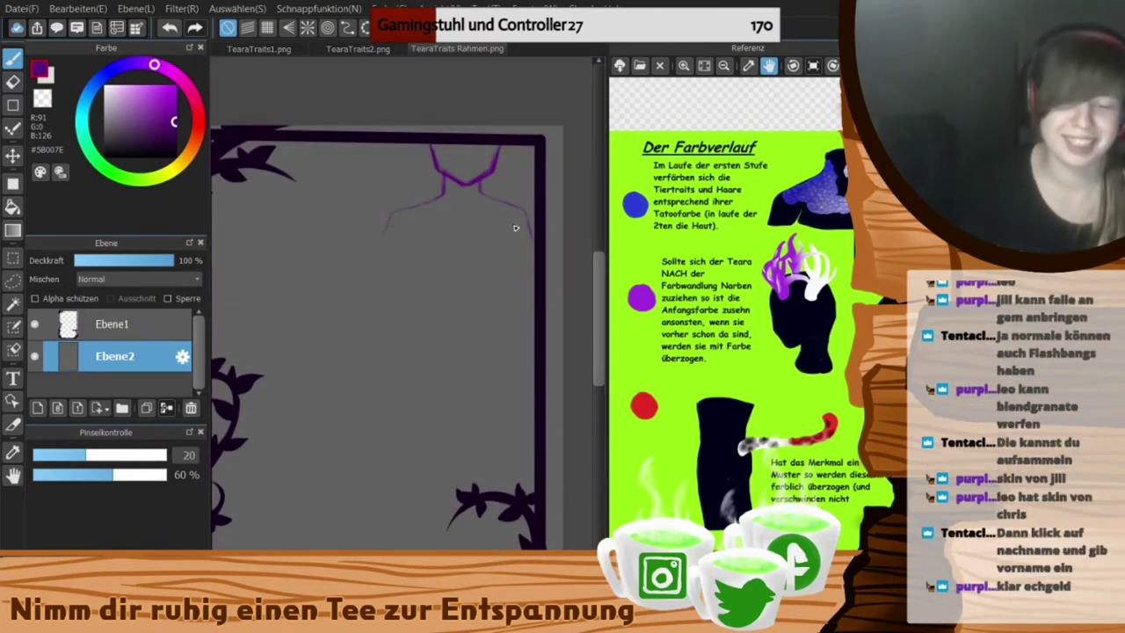
pyautogui.press('x')
pyautogui.hotkey('ctrl', 'z')
pyautogui.hotkey('ctrl', 'z')
pyautogui.hotkey('ctrl', 'z')
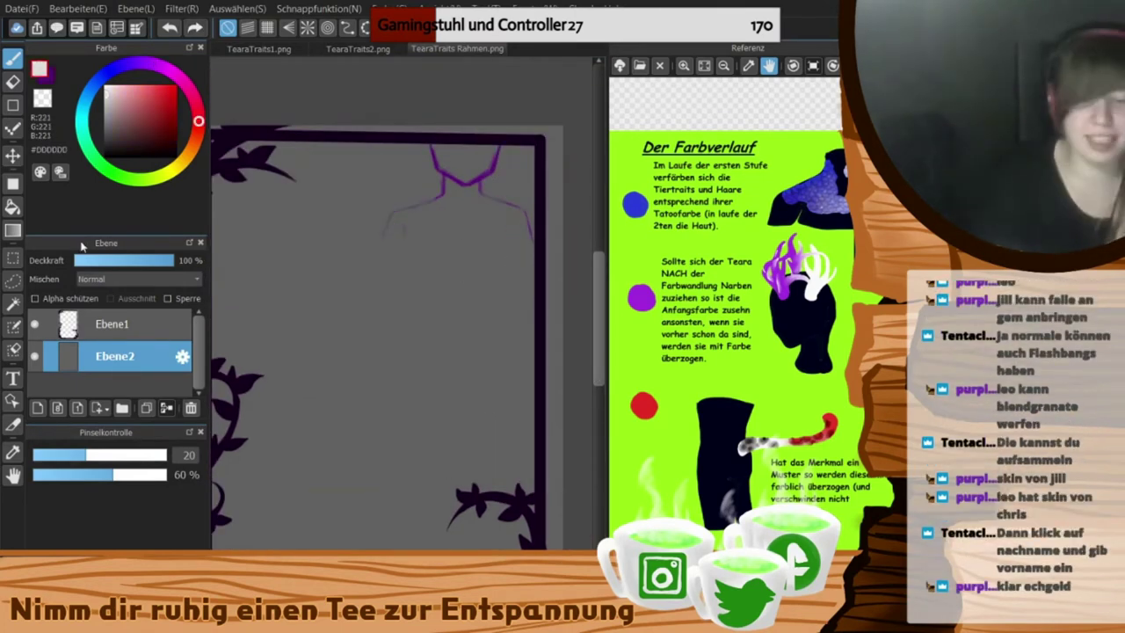
pyautogui.hotkey('ctrl', 'z')
pyautogui.hotkey('ctrl', 'z')
pyautogui.press('x')
# - On a new layer above the grey fill, sketch a bust's lower face, neck and shoulders near the frame's upper right, then shift it left
pyautogui.click(38, 408)
pyautogui.moveTo(442, 147)
pyautogui.mouseDown()
pyautogui.moveTo(459, 187)
pyautogui.moveTo(503, 190)
pyautogui.mouseUp()
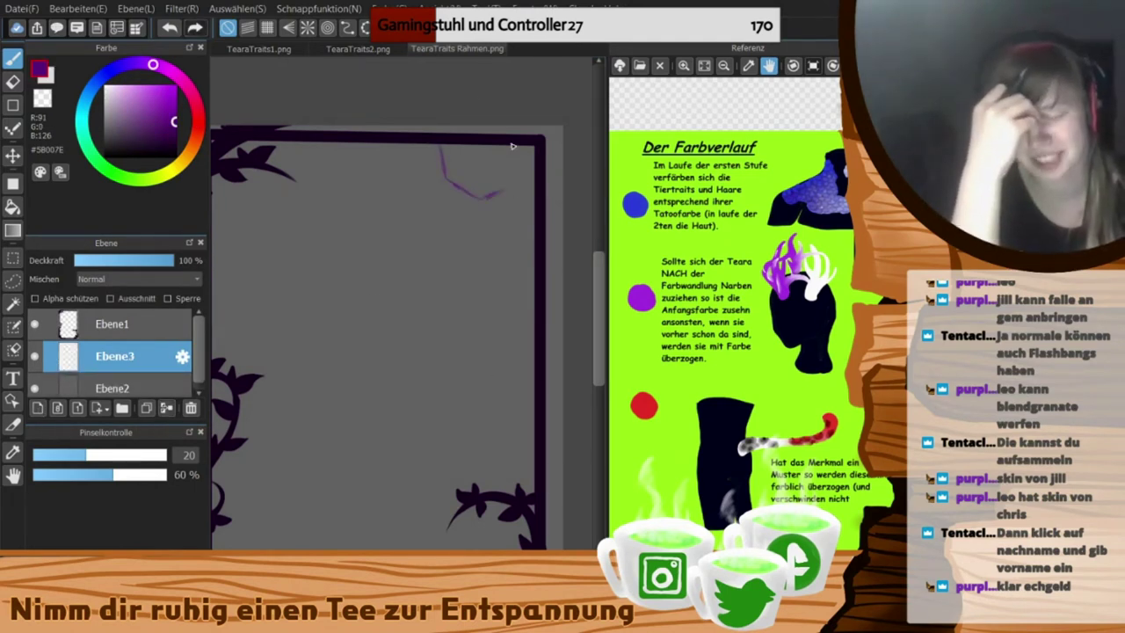
pyautogui.hotkey('ctrl', 'z')
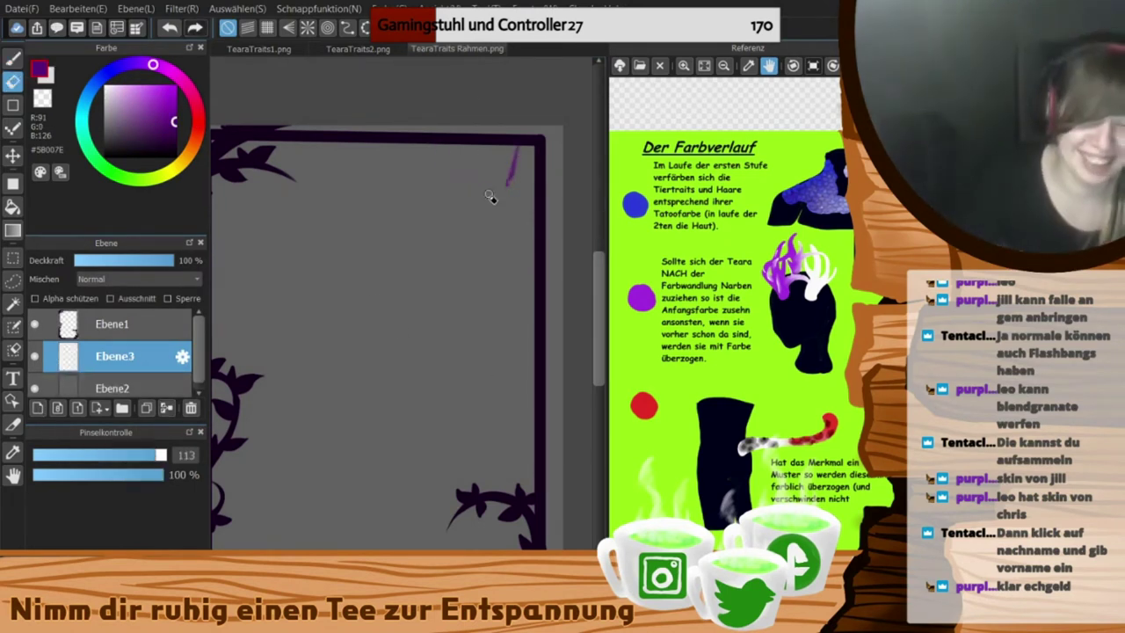
pyautogui.hotkey('ctrl', 'z')
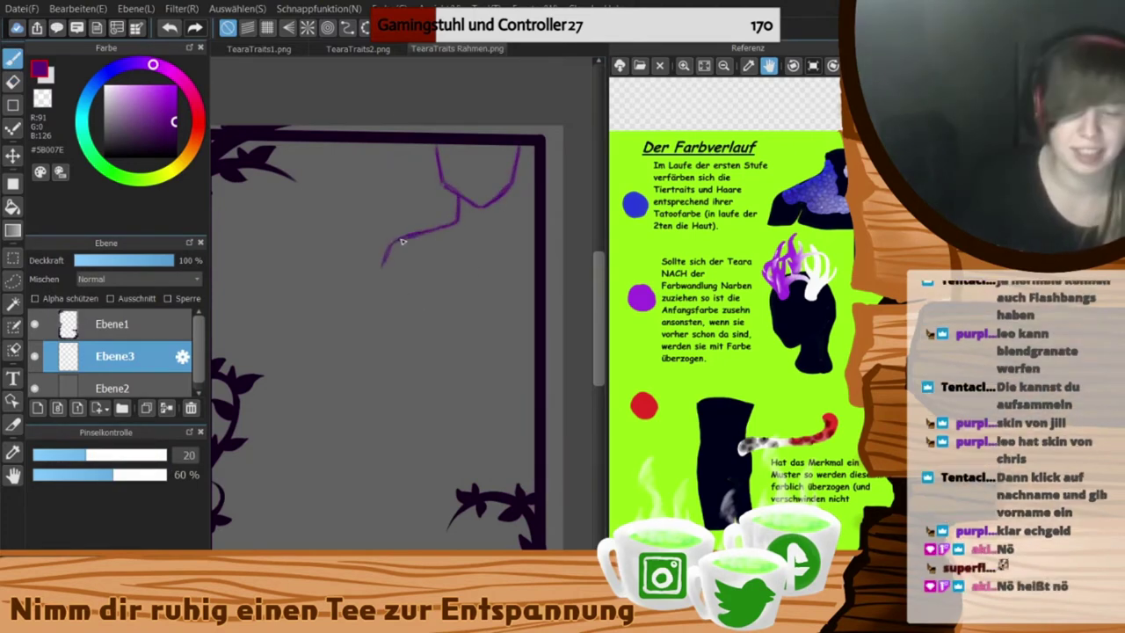
pyautogui.moveTo(555, 247); pyautogui.dragTo(560, 272)
pyautogui.click(12, 157)
pyautogui.moveTo(475, 237); pyautogui.dragTo(434, 233)
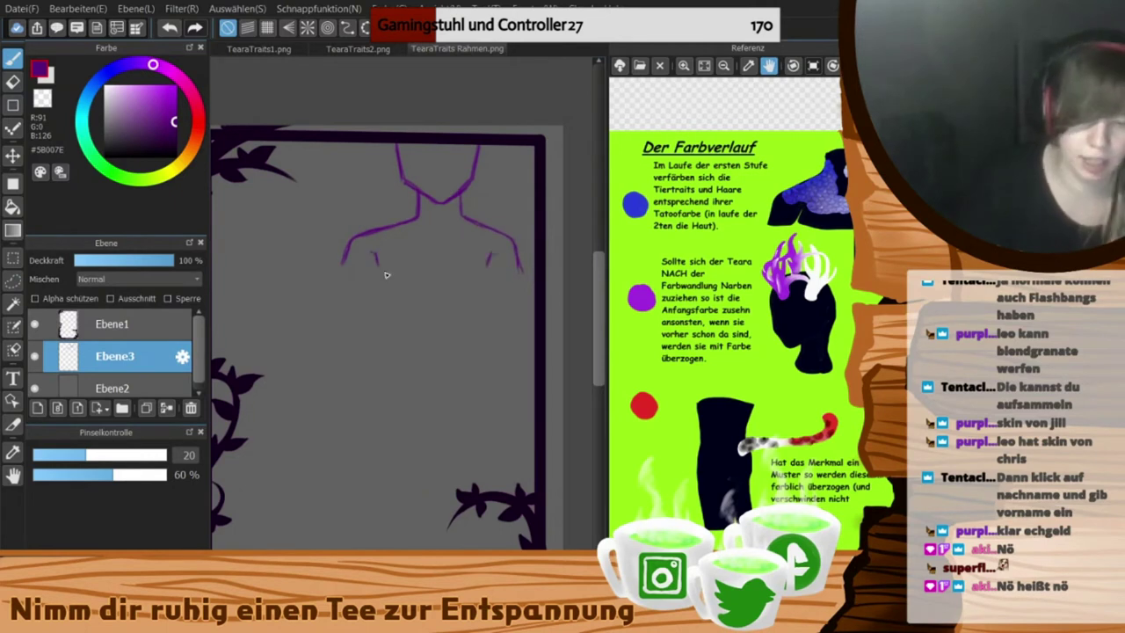
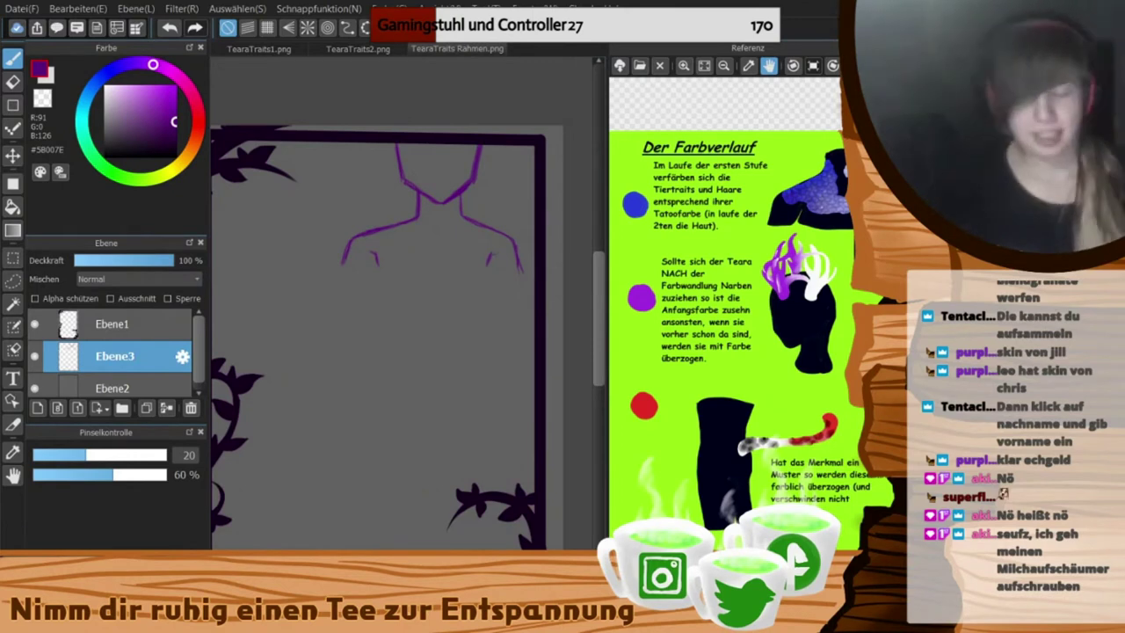
# - Add a layer between the bust sketch and the grey fill and paint the bust silhouette in light grey #DDDDDD
pyautogui.moveTo(202, 330); pyautogui.dragTo(202, 351)
pyautogui.click(112, 379)
pyautogui.click(38, 408)
pyautogui.click(121, 477)
pyautogui.moveTo(401, 146)
pyautogui.mouseDown()
pyautogui.moveTo(406, 165)
pyautogui.moveTo(476, 143)
pyautogui.moveTo(410, 156)
pyautogui.mouseUp()
pyautogui.hotkey('ctrl', 'z')
pyautogui.press('x')
pyautogui.moveTo(424, 203)
pyautogui.mouseDown()
pyautogui.moveTo(457, 231)
pyautogui.moveTo(363, 239)
pyautogui.moveTo(346, 263)
pyautogui.mouseUp()
pyautogui.click(12, 82)
pyautogui.click(12, 59)
pyautogui.hotkey('ctrl', 'z')
pyautogui.moveTo(394, 356); pyautogui.dragTo(371, 353)
pyautogui.moveTo(441, 221); pyautogui.dragTo(494, 270)
pyautogui.moveTo(331, 258)
pyautogui.mouseDown()
pyautogui.moveTo(480, 248)
pyautogui.moveTo(325, 268)
pyautogui.moveTo(484, 275)
pyautogui.moveTo(378, 273)
pyautogui.mouseUp()
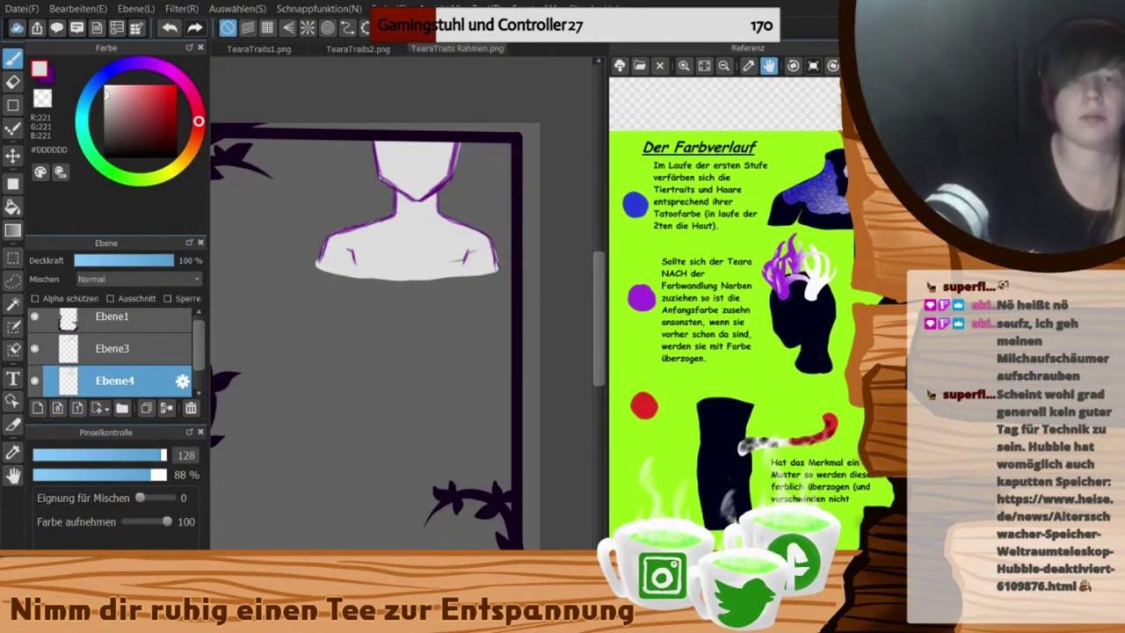
# - Hide the sketch layer, clean the bust's edges and cut out the jawline and armpit creases with a size 38 eraser
pyautogui.press('e')
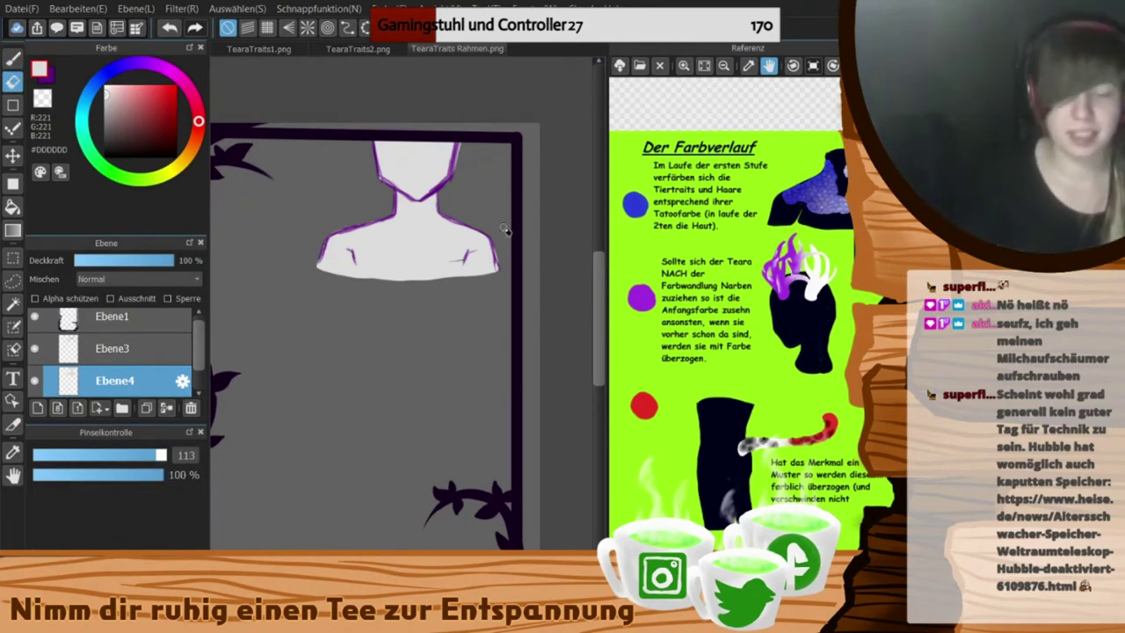
pyautogui.click(118, 455)
pyautogui.press('Left')
pyautogui.press('Left')
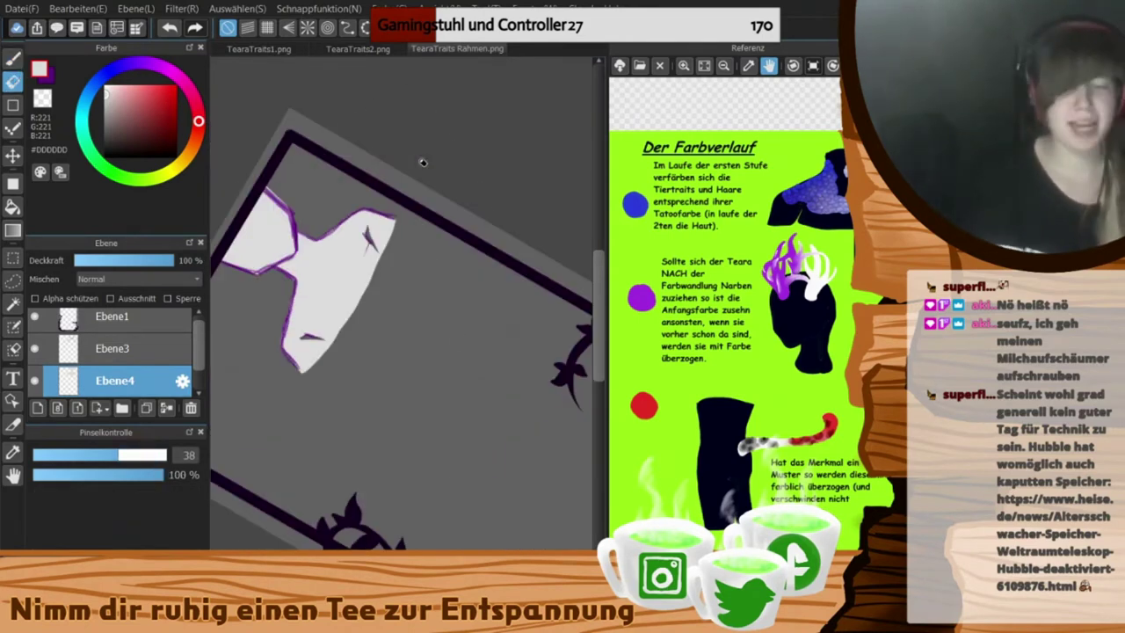
pyautogui.click(34, 348)
pyautogui.moveTo(267, 188); pyautogui.dragTo(291, 211)
pyautogui.press('b')
pyautogui.moveTo(363, 242); pyautogui.dragTo(374, 254)
pyautogui.moveTo(322, 341); pyautogui.dragTo(303, 341)
pyautogui.press('e')
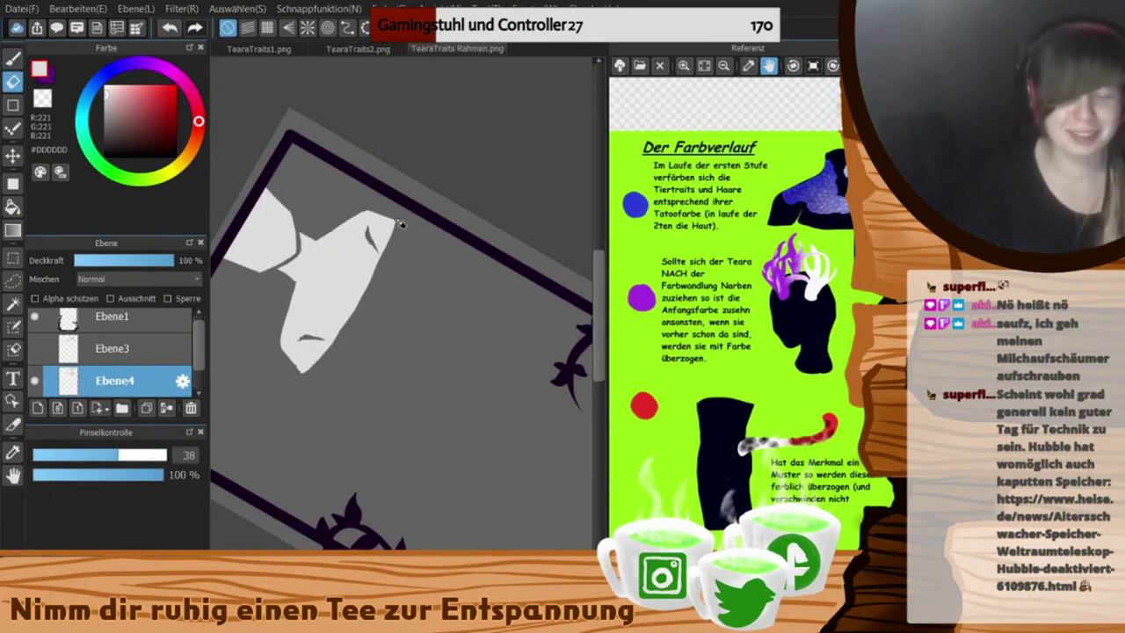
pyautogui.press('Up')
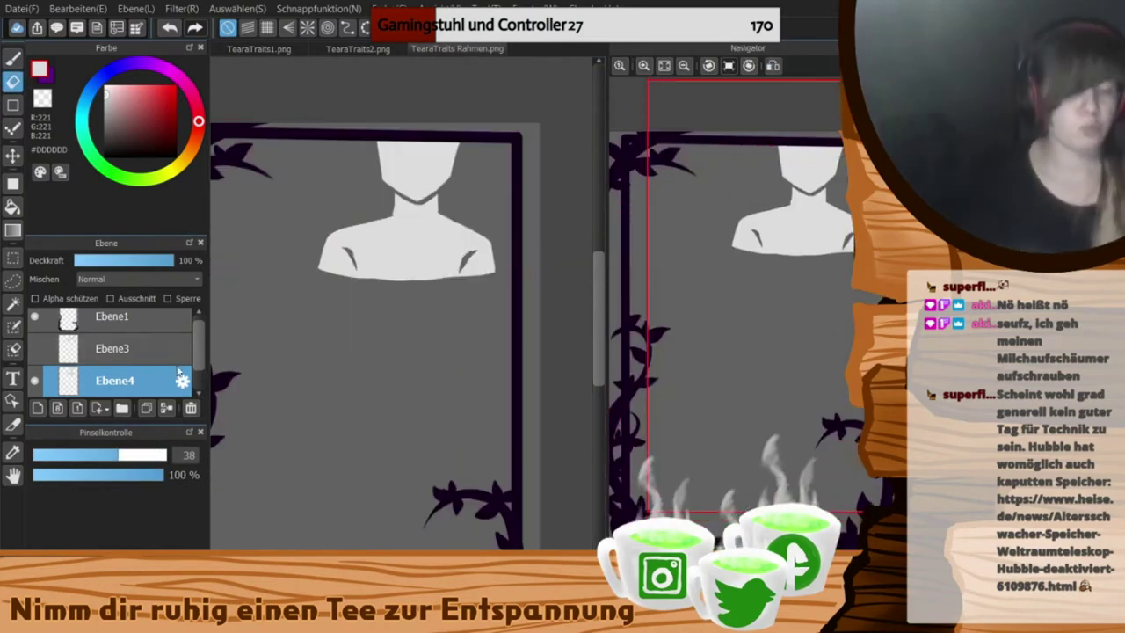
# - Show the sketch layer Ebene3 again and sketch a left-facing profile head with neck below the bust in purple #5B007E
pyautogui.click(116, 349)
pyautogui.click(34, 356)
pyautogui.press('x')
pyautogui.press('b')
pyautogui.moveTo(433, 582); pyautogui.dragTo(422, 581)
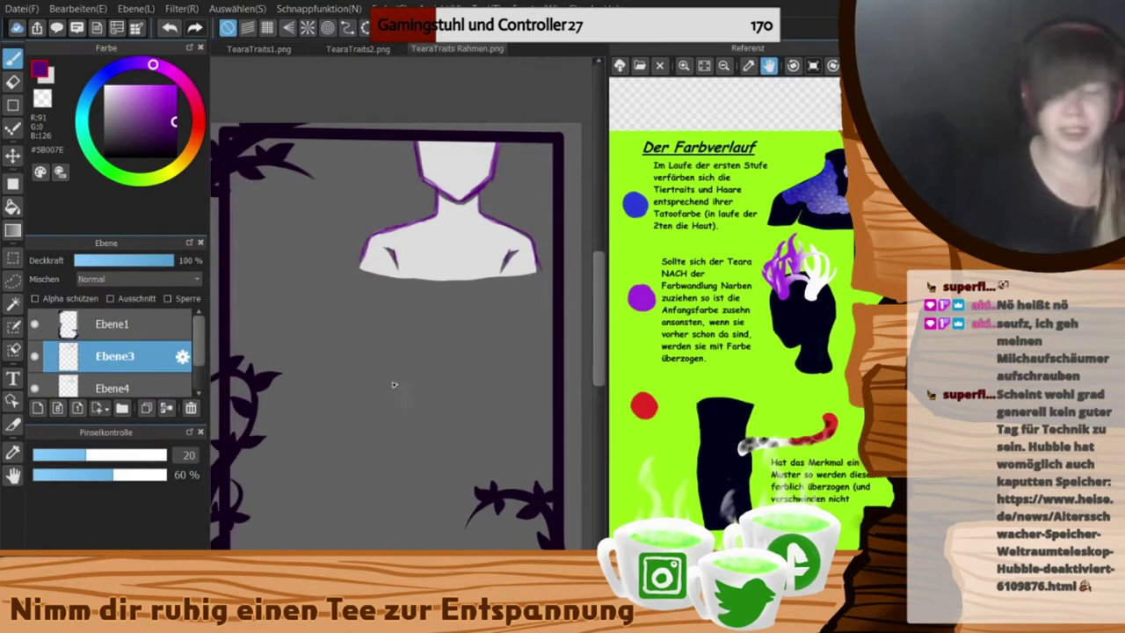
pyautogui.scroll(-3, 443, 457)
pyautogui.moveTo(439, 373)
pyautogui.mouseDown()
pyautogui.moveTo(489, 346)
pyautogui.moveTo(444, 371)
pyautogui.mouseUp()
pyautogui.click(12, 81)
pyautogui.click(12, 59)
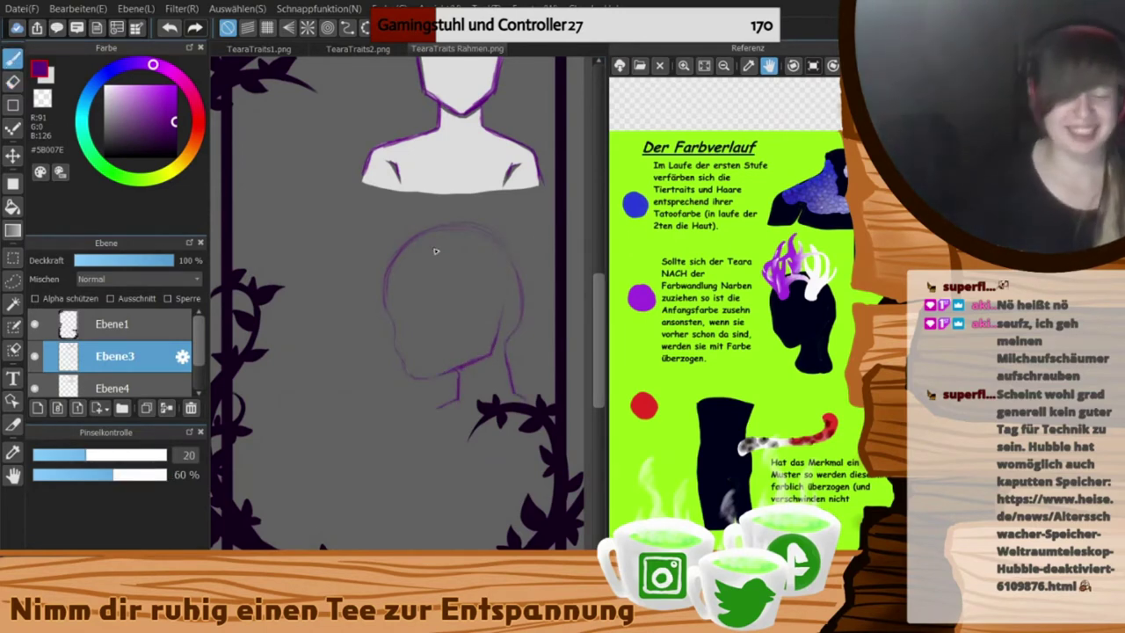
# - Paint the profile head and neck silhouette in light grey #DDDDDD on layer Ebene4
pyautogui.press('x')
pyautogui.click(115, 387)
pyautogui.click(112, 480)
pyautogui.moveTo(431, 234)
pyautogui.mouseDown()
pyautogui.moveTo(394, 268)
pyautogui.moveTo(397, 338)
pyautogui.moveTo(496, 353)
pyautogui.mouseUp()
pyautogui.moveTo(402, 319)
pyautogui.mouseDown()
pyautogui.moveTo(428, 342)
pyautogui.moveTo(447, 253)
pyautogui.moveTo(475, 349)
pyautogui.mouseUp()
pyautogui.moveTo(492, 243); pyautogui.dragTo(435, 232)
pyautogui.press('Down')
pyautogui.moveTo(341, 234)
pyautogui.mouseDown()
pyautogui.moveTo(295, 338)
pyautogui.moveTo(334, 244)
pyautogui.moveTo(304, 400)
pyautogui.moveTo(311, 414)
pyautogui.mouseUp()
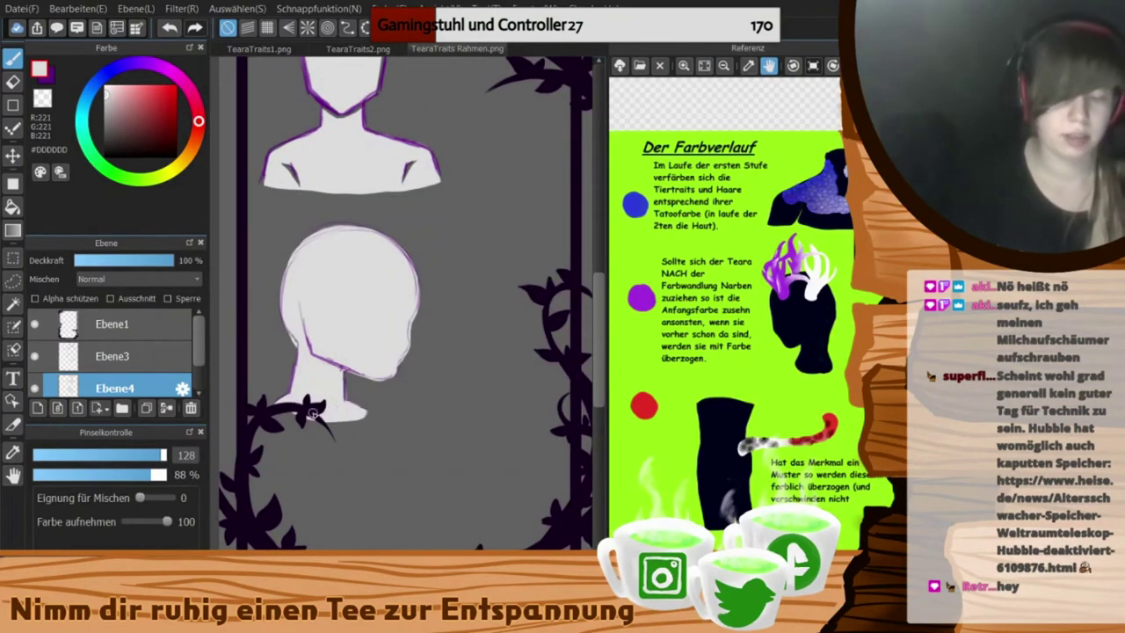
# - Trim the face outline of the profile head silhouette with the eraser
pyautogui.press('e')
pyautogui.moveTo(411, 348); pyautogui.dragTo(401, 372)
pyautogui.press('Left')
pyautogui.press('Left')
pyautogui.press('Left')
pyautogui.press('Left')
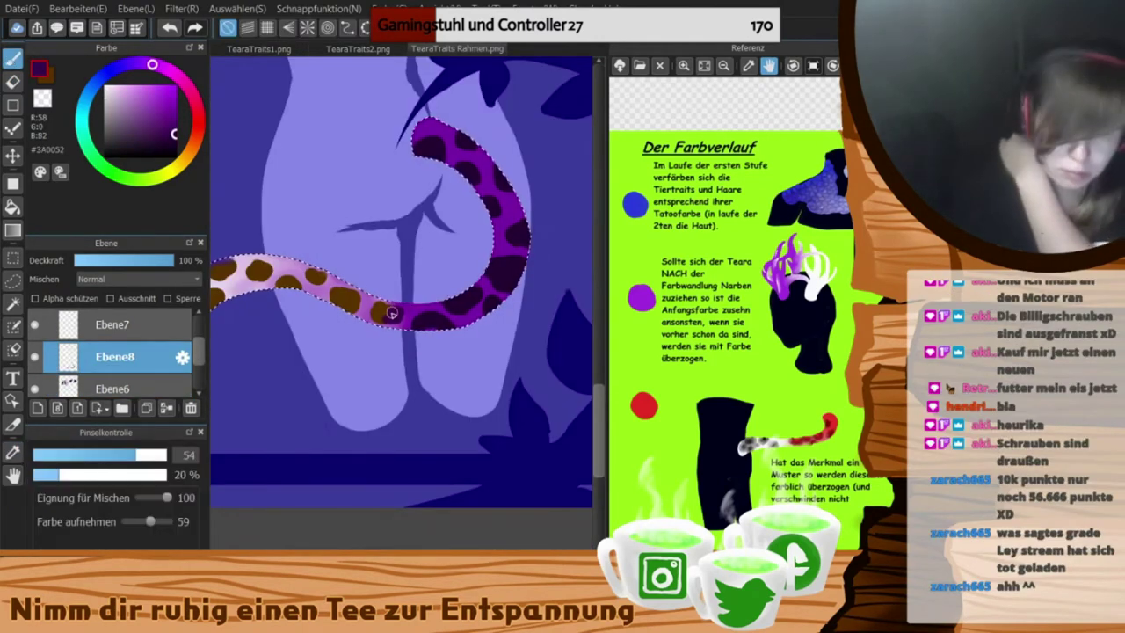
# - Trim and reshape the leopard spots along the tail on layer Ebene8 with the eraser
pyautogui.press('e')
pyautogui.moveTo(473, 298); pyautogui.dragTo(459, 304)
pyautogui.moveTo(488, 297)
pyautogui.mouseDown()
pyautogui.moveTo(514, 268)
pyautogui.moveTo(472, 302)
pyautogui.mouseUp()
pyautogui.moveTo(474, 299); pyautogui.dragTo(467, 307)
pyautogui.moveTo(441, 270); pyautogui.dragTo(437, 277)
pyautogui.moveTo(421, 246); pyautogui.dragTo(414, 239)
pyautogui.moveTo(417, 210)
pyautogui.mouseDown()
pyautogui.moveTo(428, 211)
pyautogui.moveTo(377, 219)
pyautogui.mouseUp()
pyautogui.moveTo(329, 264); pyautogui.dragTo(387, 287)
pyautogui.moveTo(359, 393); pyautogui.dragTo(348, 387)
pyautogui.moveTo(328, 367); pyautogui.dragTo(365, 366)
pyautogui.moveTo(326, 362); pyautogui.dragTo(310, 396)
pyautogui.moveTo(280, 395); pyautogui.dragTo(248, 432)
pyautogui.moveTo(263, 430)
pyautogui.mouseDown()
pyautogui.moveTo(237, 430)
pyautogui.moveTo(259, 426)
pyautogui.moveTo(259, 392)
pyautogui.mouseUp()
# - Shade the tail's spots with the brush on Ebene8, blending the brown ones into dark purple along the colour transition
pyautogui.click(12, 58)
pyautogui.click(50, 79)
pyautogui.click(117, 563)
pyautogui.moveTo(281, 392); pyautogui.dragTo(306, 361)
pyautogui.moveTo(327, 368); pyautogui.dragTo(341, 362)
pyautogui.moveTo(411, 389); pyautogui.dragTo(427, 400)
pyautogui.moveTo(451, 404)
pyautogui.mouseDown()
pyautogui.moveTo(464, 415)
pyautogui.moveTo(526, 410)
pyautogui.mouseUp()
pyautogui.rightClick(506, 412)
pyautogui.moveTo(535, 400); pyautogui.dragTo(559, 388)
pyautogui.moveTo(545, 334); pyautogui.dragTo(432, 334)
pyautogui.moveTo(469, 369); pyautogui.dragTo(484, 320)
pyautogui.moveTo(381, 248)
pyautogui.mouseDown()
pyautogui.moveTo(399, 254)
pyautogui.moveTo(400, 219)
pyautogui.mouseUp()
# - Clear the tail selection
pyautogui.click(637, 563)
pyautogui.click(664, 66)
pyautogui.click(237, 9)
pyautogui.click(255, 40)
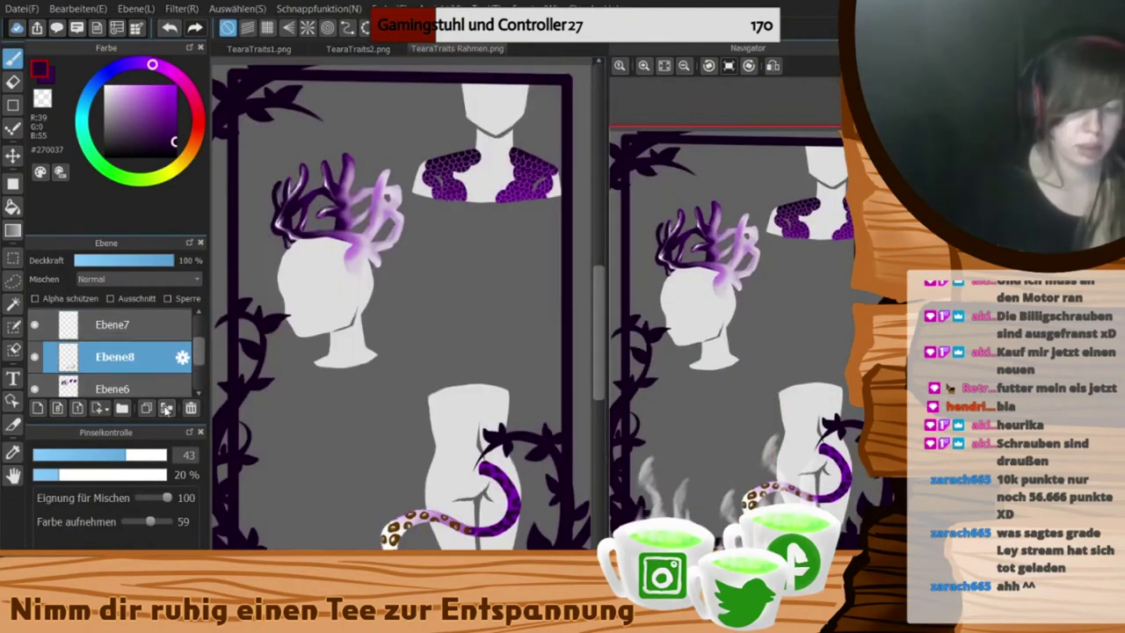
# - Lasso the antlered profile head for repositioning
pyautogui.scroll(-3, 151, 341)
pyautogui.click(150, 338)
pyautogui.scroll(1, 151, 341)
pyautogui.click(12, 259)
pyautogui.click(12, 282)
pyautogui.moveTo(318, 95); pyautogui.dragTo(344, 119)
pyautogui.moveTo(259, 159)
pyautogui.mouseDown()
pyautogui.moveTo(410, 186)
pyautogui.moveTo(250, 172)
pyautogui.mouseUp()
pyautogui.hotkey('ctrl', 't')
pyautogui.moveTo(409, 116); pyautogui.dragTo(394, 162)
pyautogui.press('Escape')
# - Merge the selected layer down, move the antlered profile head lower on the page and clear the selection
pyautogui.click(166, 408)
pyautogui.hotkey('ctrl', 't')
pyautogui.moveTo(327, 264); pyautogui.dragTo(331, 292)
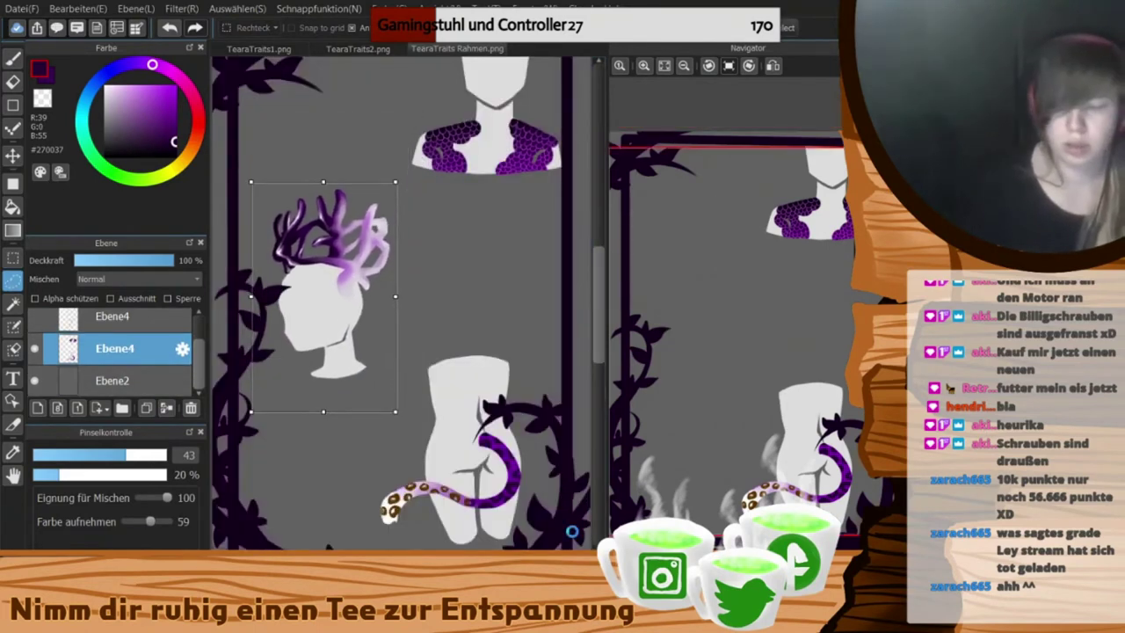
pyautogui.press('Return')
pyautogui.hotkey('ctrl', 'd')
# - Add a new layer directly above the grey background layer Ebene2
pyautogui.click(12, 105)
pyautogui.click(113, 381)
pyautogui.click(37, 408)
pyautogui.moveTo(265, 93); pyautogui.dragTo(405, 190)
pyautogui.moveTo(410, 242); pyautogui.dragTo(542, 359)
pyautogui.moveTo(262, 422)
pyautogui.mouseDown()
pyautogui.moveTo(390, 547)
pyautogui.moveTo(415, 553)
pyautogui.mouseUp()
pyautogui.click(12, 207)
pyautogui.click(475, 300)
pyautogui.click(313, 107)
pyautogui.click(334, 486)
pyautogui.hotkey('ctrl', 'z')
pyautogui.hotkey('ctrl', 'z')
pyautogui.hotkey('ctrl', 'z')
pyautogui.hotkey('ctrl', 'z')
pyautogui.hotkey('ctrl', 'z')
pyautogui.hotkey('ctrl', 'z')
# - Draw three rectangular text panels beside the silhouettes on Ebene6 and fill them with dark purple
pyautogui.moveTo(326, 111); pyautogui.dragTo(405, 194)
pyautogui.moveTo(410, 239); pyautogui.dragTo(545, 366)
pyautogui.moveTo(267, 439); pyautogui.dragTo(407, 545)
pyautogui.click(12, 208)
pyautogui.click(490, 319)
pyautogui.click(334, 149)
pyautogui.click(336, 488)
# - Paint over the thin seam along the uppermost panel's edges with the dark purple brush
pyautogui.click(13, 59)
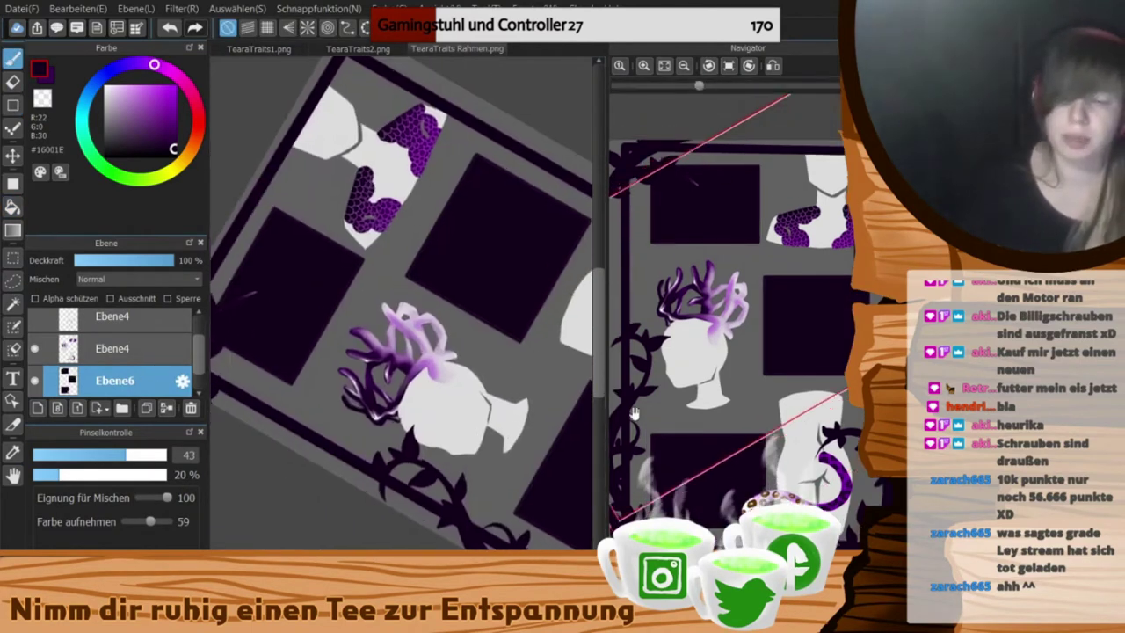
pyautogui.click(705, 214)
pyautogui.scroll(3, 705, 214)
pyautogui.click(113, 498)
pyautogui.press('Left')
pyautogui.press('Left')
pyautogui.press('Left')
pyautogui.press('Left')
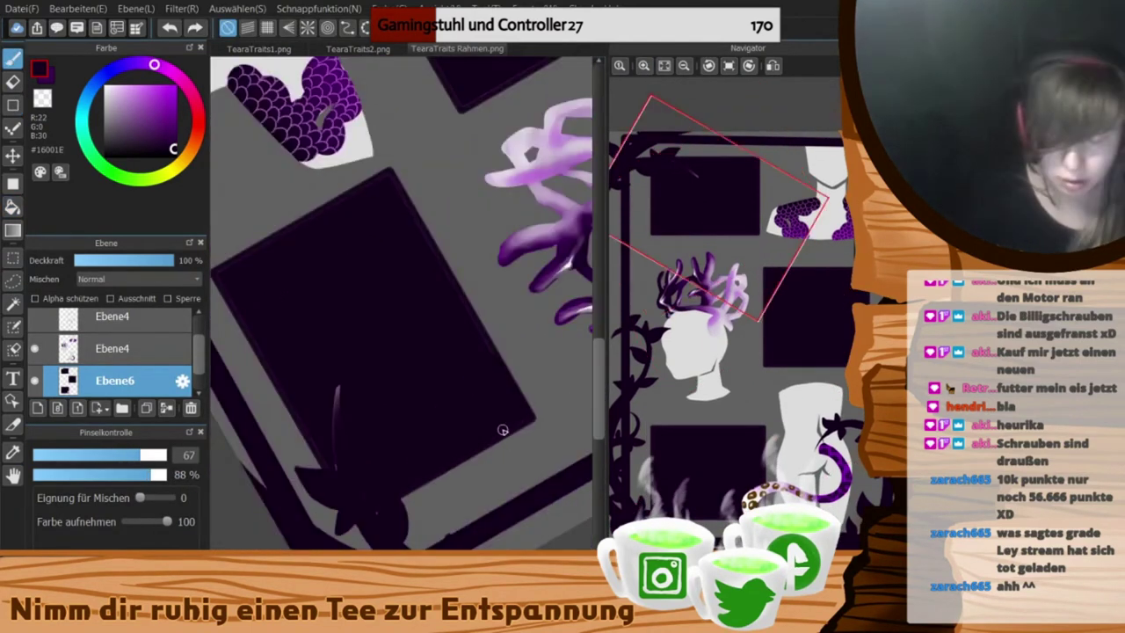
# - Erase a thin outline around the vine leaf where it overlaps the uppermost panel
pyautogui.press('e')
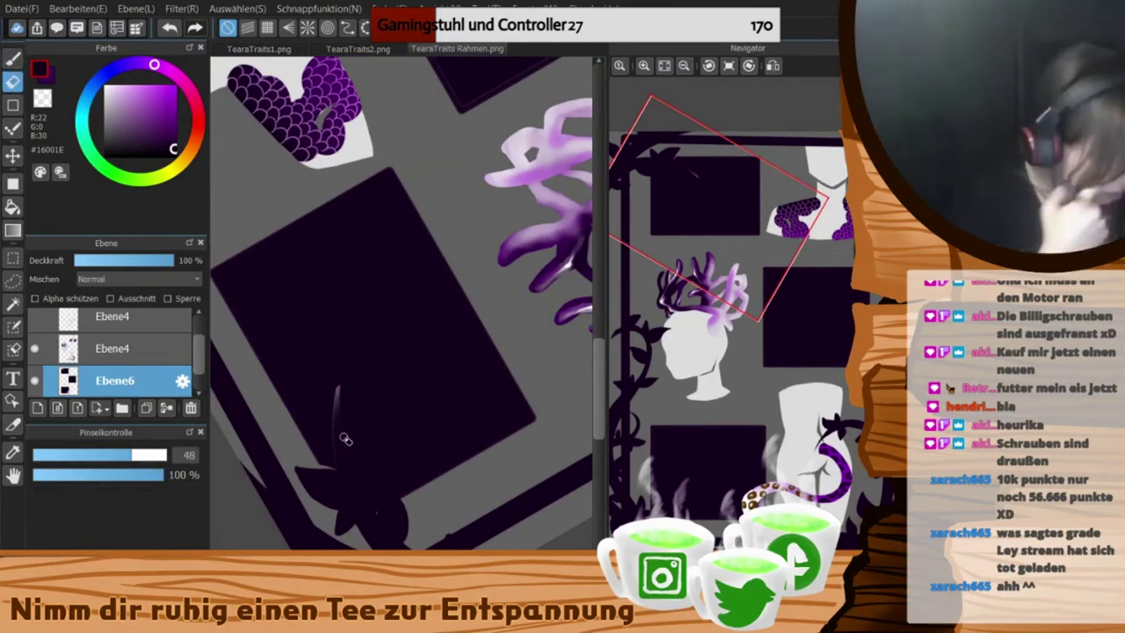
pyautogui.moveTo(340, 392); pyautogui.dragTo(341, 385)
pyautogui.hotkey('ctrl', 'z')
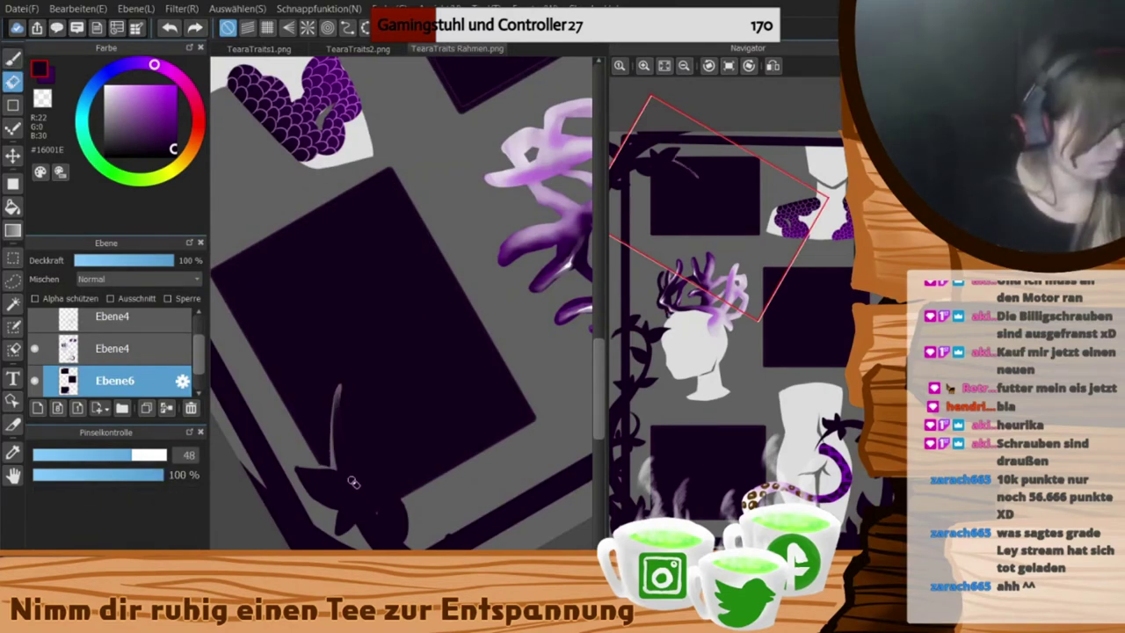
pyautogui.press('[')
pyautogui.moveTo(342, 385)
pyautogui.mouseDown()
pyautogui.moveTo(333, 438)
pyautogui.moveTo(362, 489)
pyautogui.mouseUp()
# - Bevel the corners of the uppermost panel with the eraser
pyautogui.press('Left')
pyautogui.press('Left')
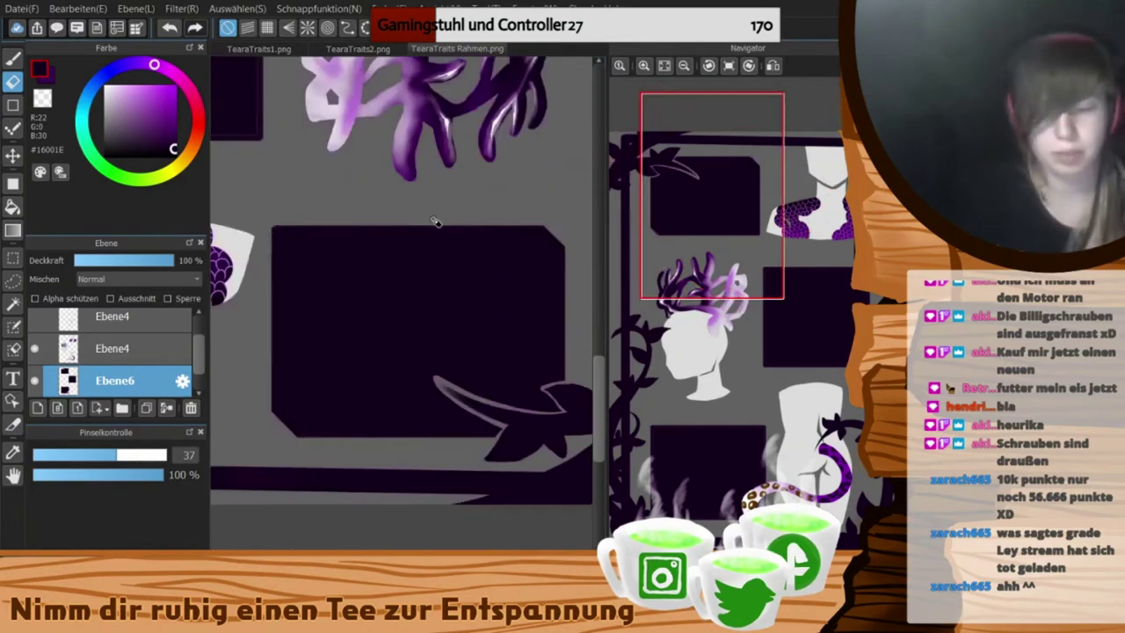
pyautogui.moveTo(297, 226); pyautogui.dragTo(272, 255)
pyautogui.press('Up')
# - Paint over the thin seam along the middle panel's edges with the dark purple brush
pyautogui.click(745, 294)
pyautogui.click(806, 321)
pyautogui.press('Left')
pyautogui.press('Left')
pyautogui.press('b')
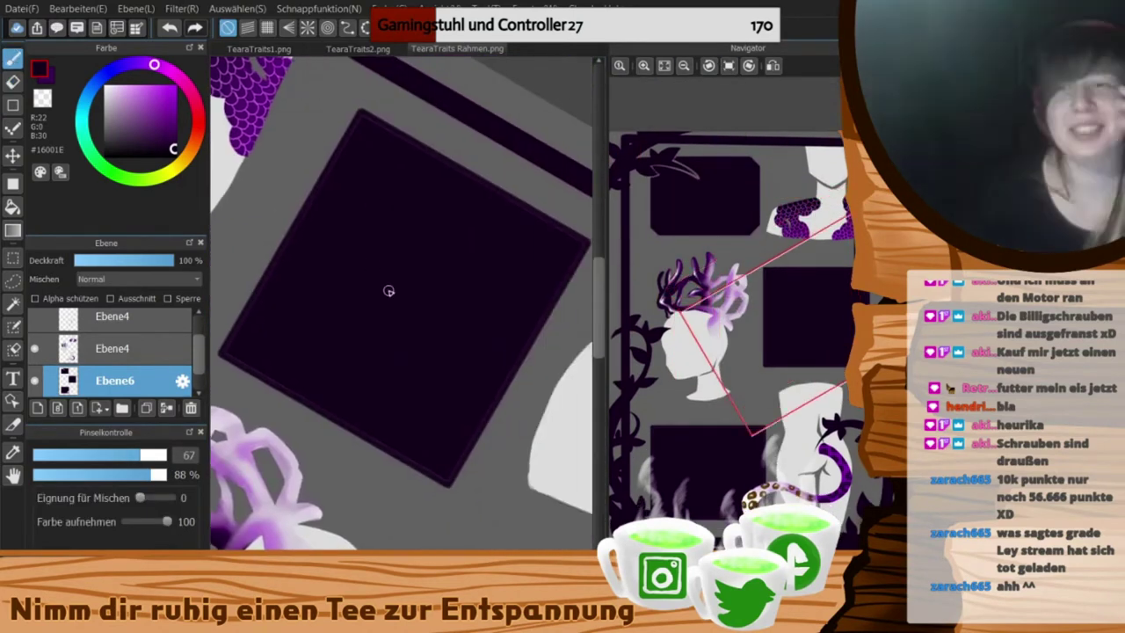
pyautogui.press('Right')
pyautogui.press('Right')
pyautogui.press('Right')
pyautogui.moveTo(382, 164); pyautogui.dragTo(330, 247)
pyautogui.hotkey('ctrl', 'z')
pyautogui.moveTo(354, 194)
pyautogui.mouseDown()
pyautogui.moveTo(261, 371)
pyautogui.moveTo(291, 296)
pyautogui.mouseUp()
pyautogui.press('Right')
pyautogui.press('Right')
pyautogui.moveTo(290, 308); pyautogui.dragTo(289, 431)
pyautogui.press('Left')
pyautogui.press('Left')
pyautogui.moveTo(492, 308)
pyautogui.mouseDown()
pyautogui.moveTo(389, 305)
pyautogui.moveTo(346, 474)
pyautogui.mouseUp()
# - Bevel the corners of the middle panel with the eraser
pyautogui.press('e')
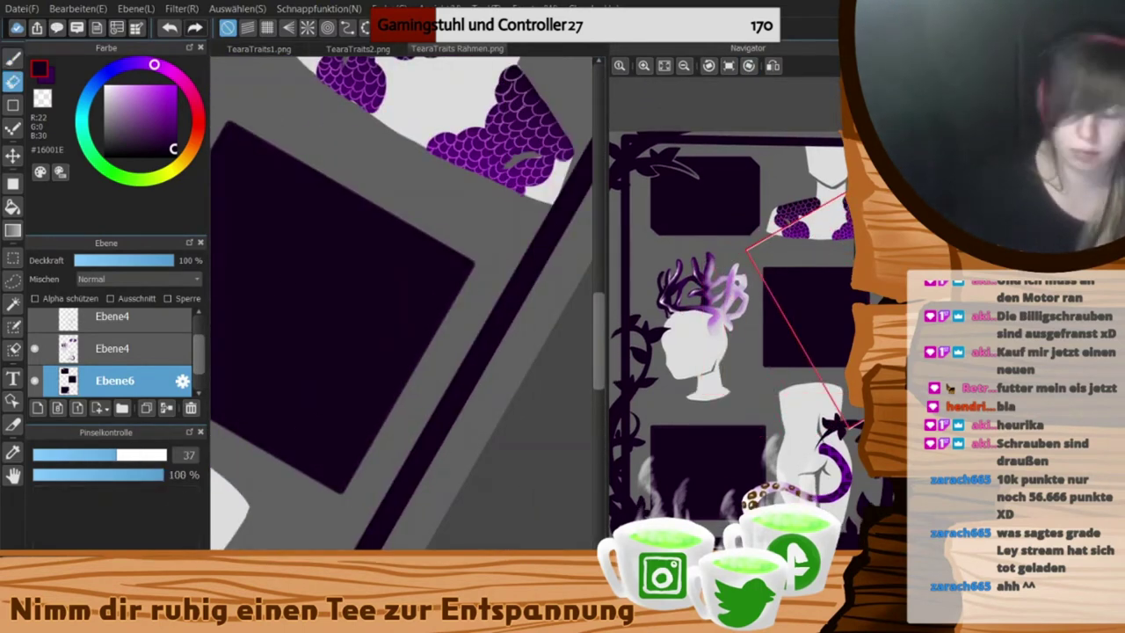
pyautogui.moveTo(269, 284); pyautogui.dragTo(435, 264)
pyautogui.moveTo(419, 115); pyautogui.dragTo(372, 128)
pyautogui.moveTo(276, 318); pyautogui.dragTo(278, 366)
pyautogui.moveTo(553, 238); pyautogui.dragTo(384, 323)
pyautogui.moveTo(453, 319); pyautogui.dragTo(450, 357)
pyautogui.moveTo(351, 533); pyautogui.dragTo(306, 538)
# - Paint over the thin seam along the lowest panel's edges with the dark purple brush
pyautogui.click(709, 472)
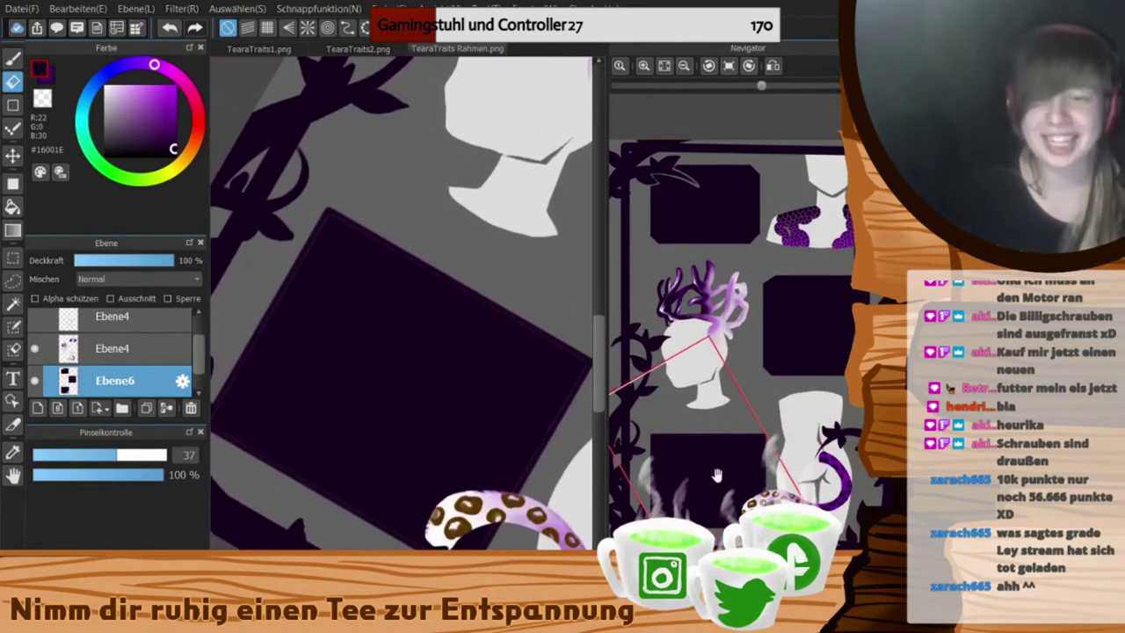
pyautogui.moveTo(315, 248); pyautogui.dragTo(315, 177)
pyautogui.press('b')
pyautogui.moveTo(397, 313); pyautogui.dragTo(353, 310)
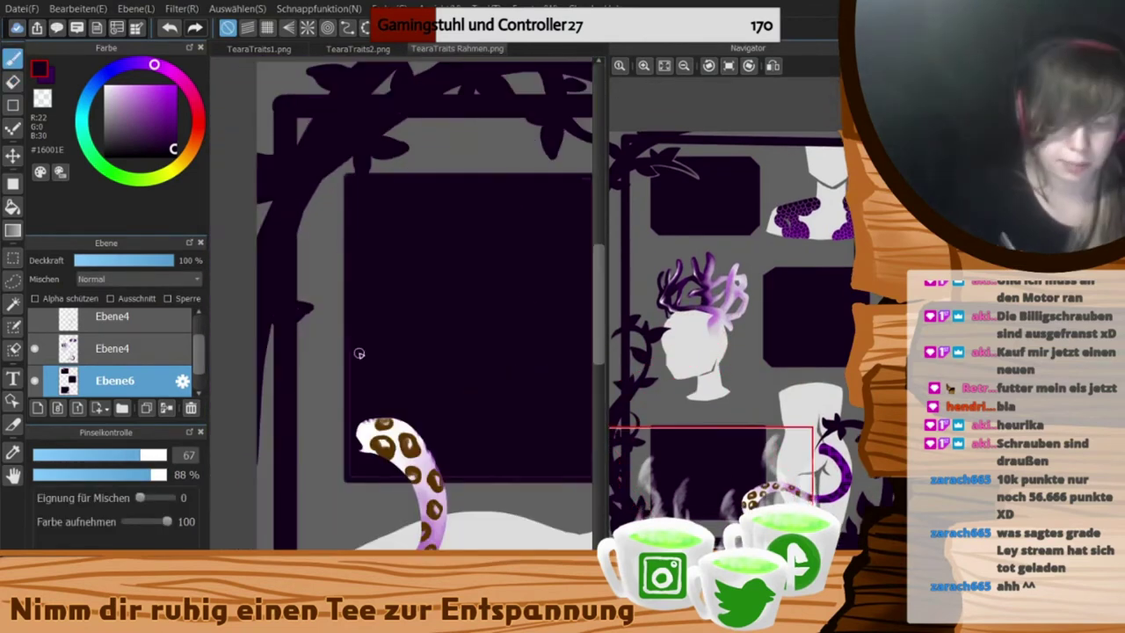
pyautogui.moveTo(394, 472)
pyautogui.mouseDown()
pyautogui.moveTo(493, 269)
pyautogui.moveTo(307, 123)
pyautogui.moveTo(291, 335)
pyautogui.mouseUp()
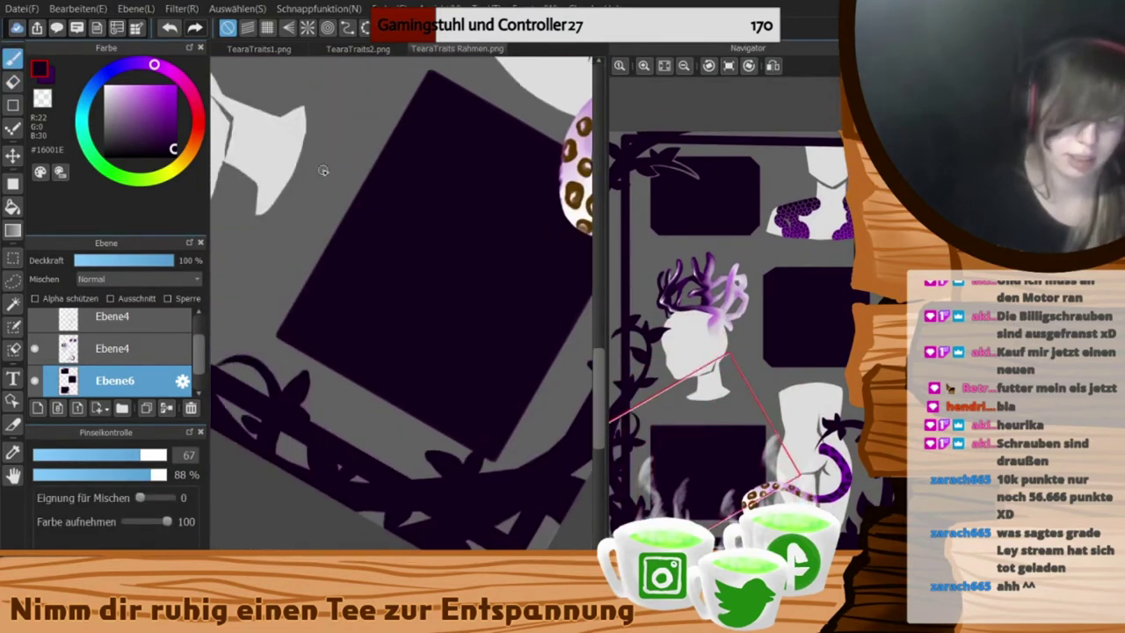
# - Bevel the corners of the lowest panel with the eraser and reset the canvas rotation
pyautogui.press('e')
pyautogui.moveTo(492, 387); pyautogui.dragTo(477, 208)
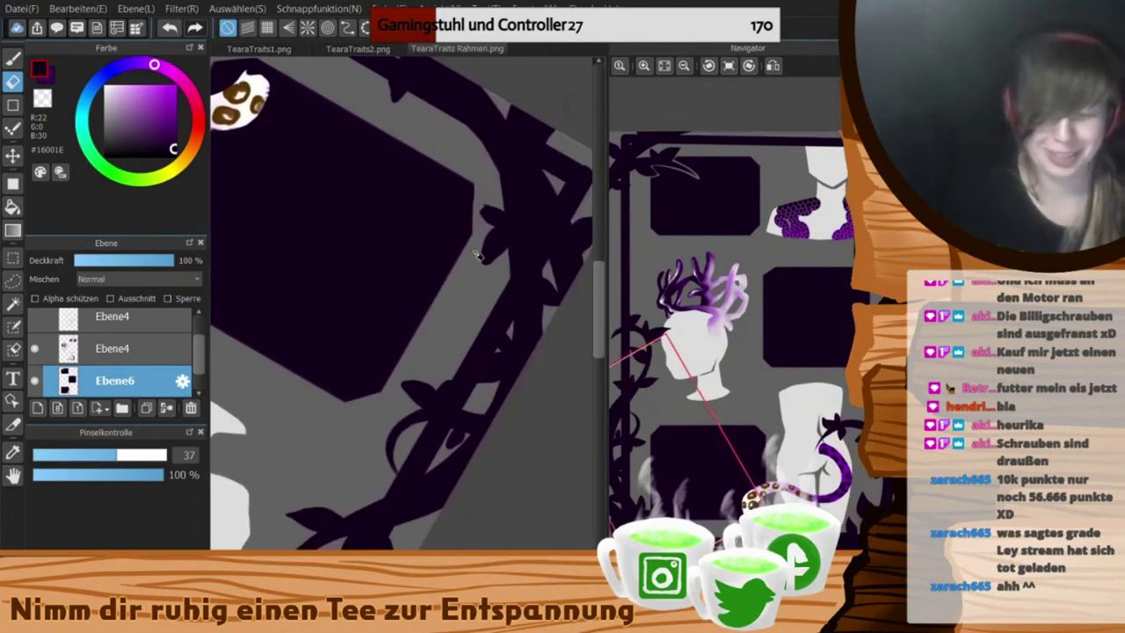
pyautogui.click(727, 68)
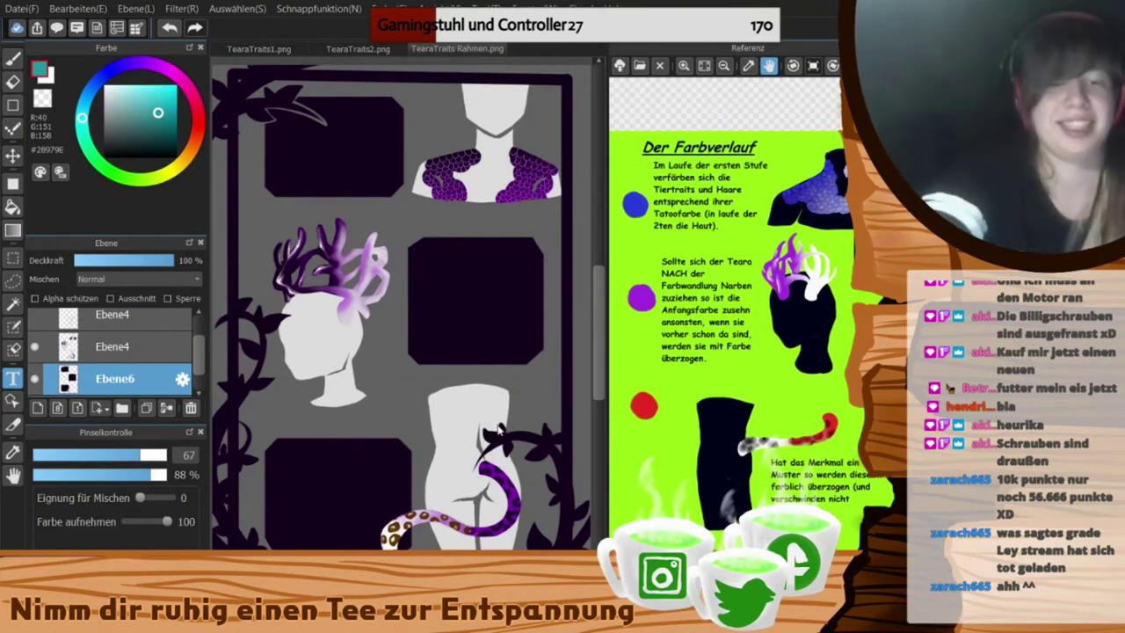
# - Start a text in the uppermost panel reading "Der TATOOVERLAUF sorgt dafür, dass sich Haare und Tier"
pyautogui.click(318, 123)
pyautogui.write('TATOOVERLAUF')
pyautogui.press('Home')
pyautogui.write('Der')
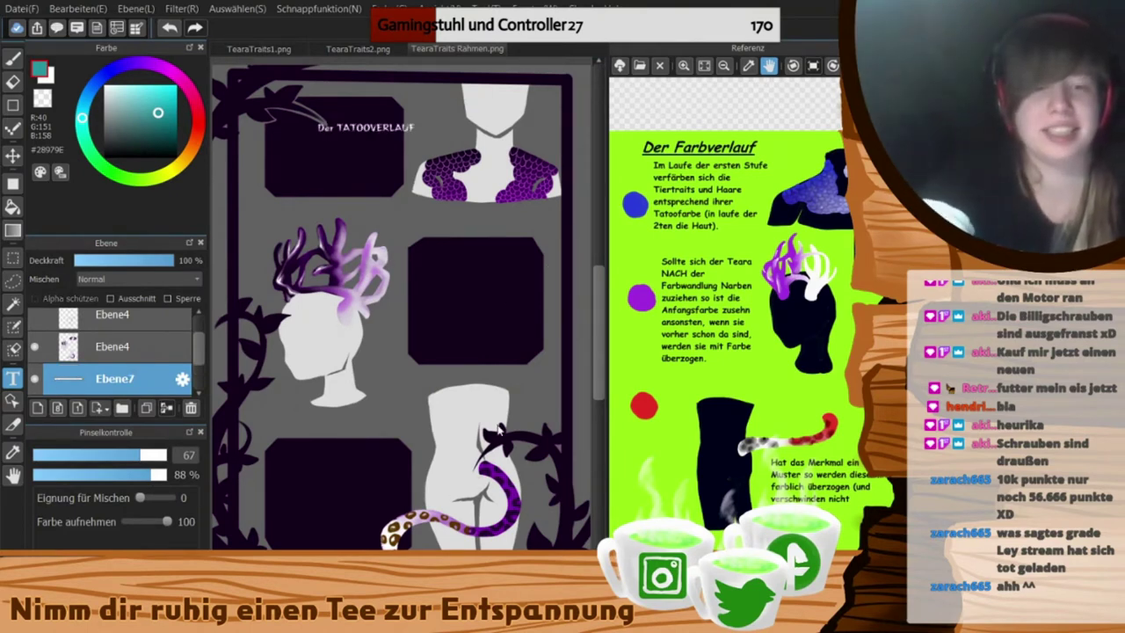
pyautogui.press('End')
pyautogui.write('sorgt dafür, dass sich Haare und Tier')
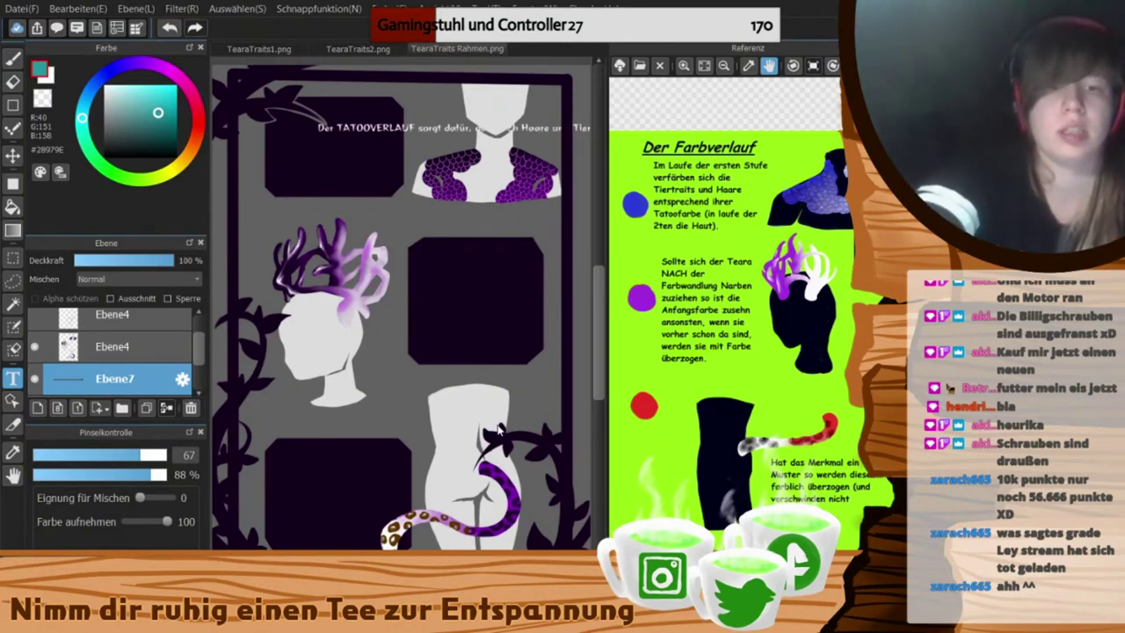
# - Extend the panel text to "Tiertraits entsprechend des Tatoos verfärbt" and "in der 2ten Stufe dann die Haut", with line breaks
pyautogui.click(301, 459)
pyautogui.press('Return')
pyautogui.click(324, 469)
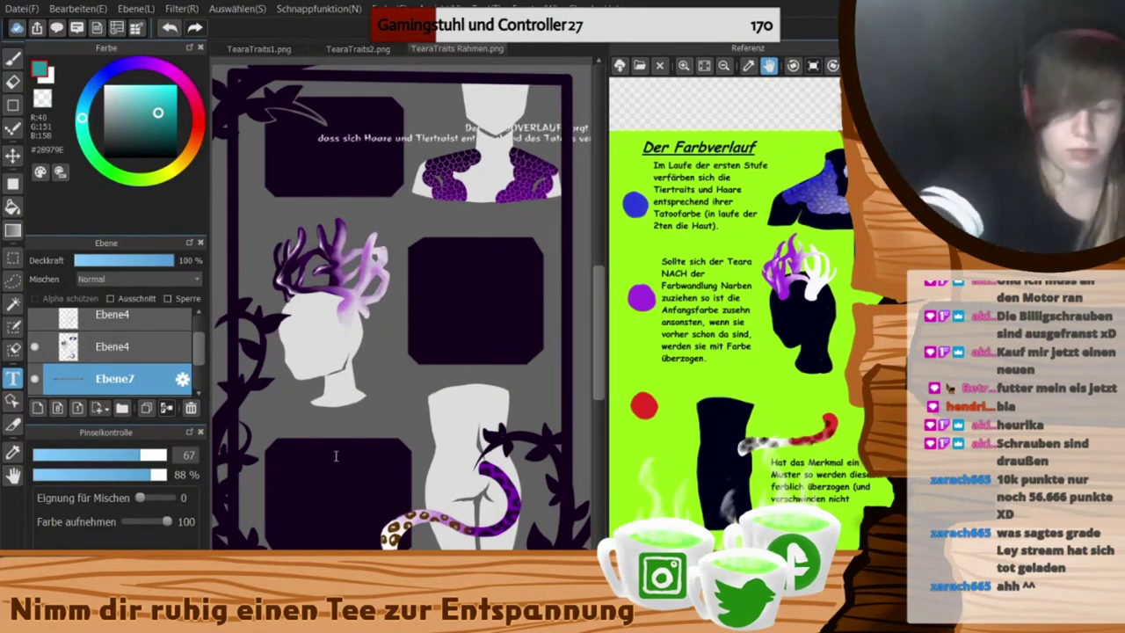
pyautogui.press('Return')
pyautogui.click(341, 476)
pyautogui.press('Return')
pyautogui.write('die Hau')
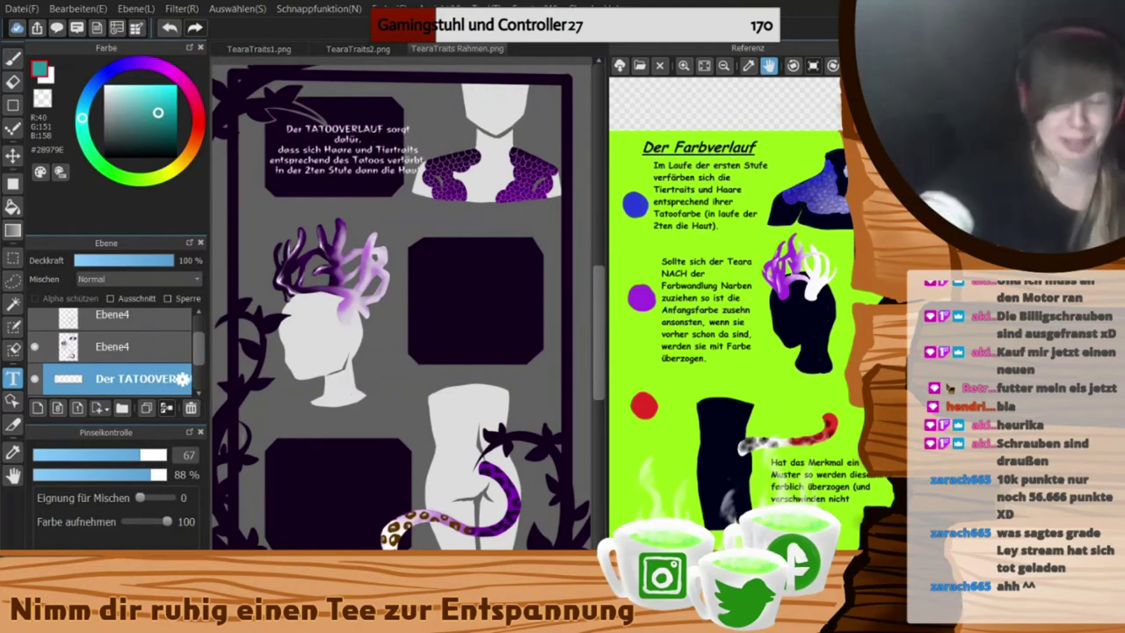
# - Rewrap the TATOOVERLAUF text into five lines and position it inside the uppermost panel
pyautogui.press('BackSpace')
pyautogui.click(360, 444)
pyautogui.press('Return')
pyautogui.press('BackSpace')
pyautogui.click(316, 493)
pyautogui.press('Return')
pyautogui.click(497, 360)
pyautogui.moveTo(348, 160); pyautogui.dragTo(350, 167)
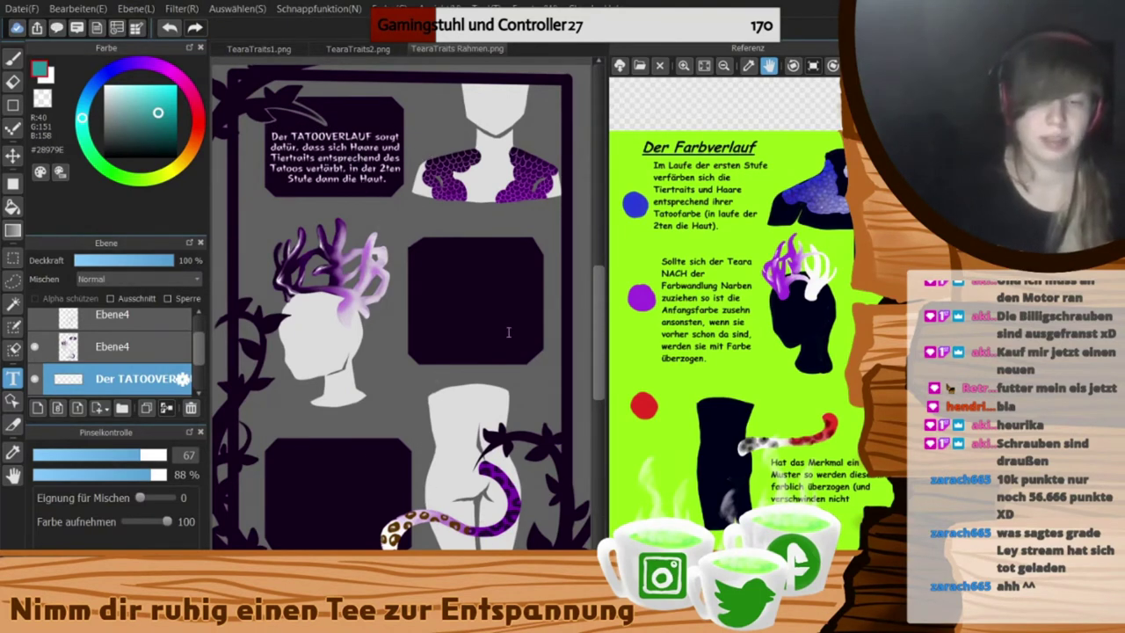
# - Shorten the uppermost panel from above on Ebene6 by covering its empty strip with background grey #636363
pyautogui.rightClick(400, 273)
pyautogui.click(13, 105)
pyautogui.click(116, 391)
pyautogui.moveTo(257, 90); pyautogui.dragTo(410, 117)
pyautogui.click(15, 204)
pyautogui.click(369, 107)
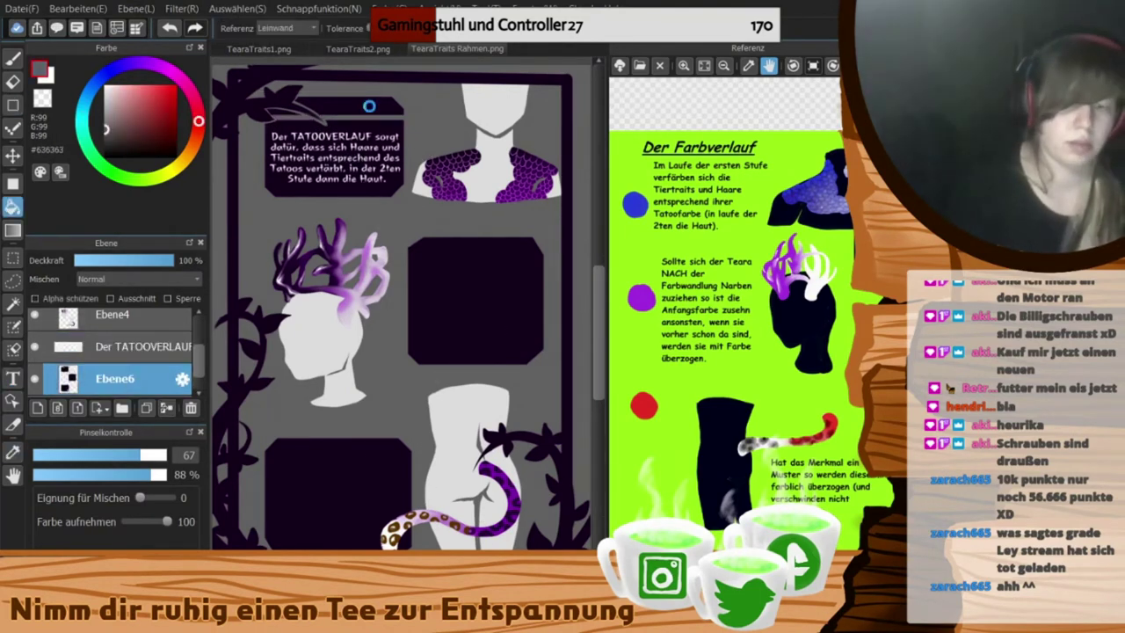
pyautogui.press('b')
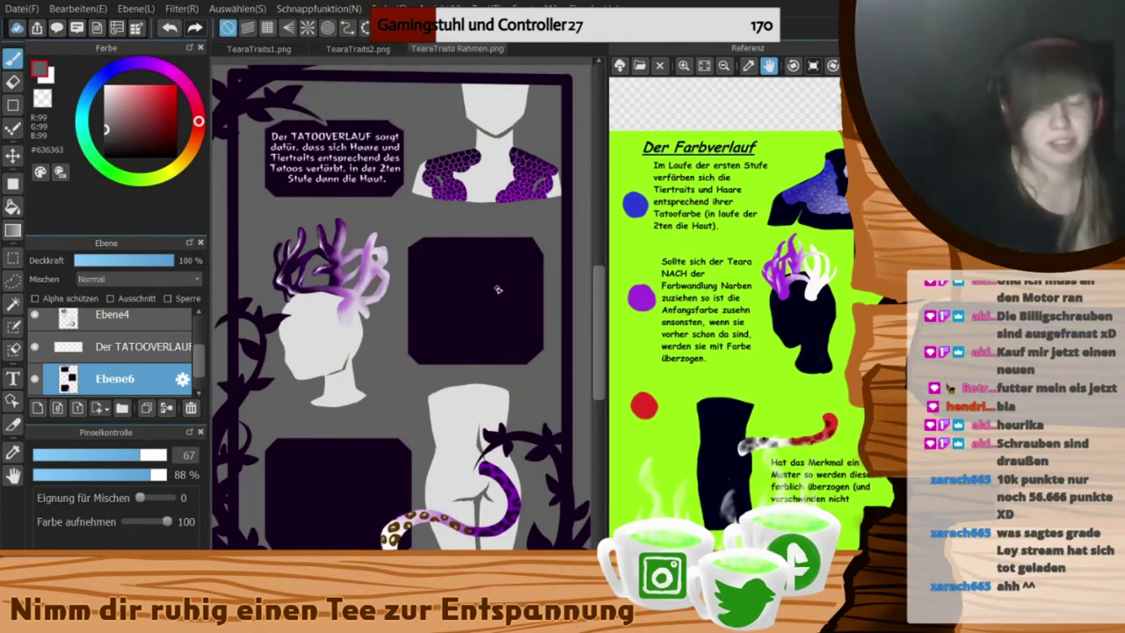
# - Add the text "Sollte sich der Teara NACH der Farb-verwandlung Narben zusehn ist die Ausgagsfarbe zusehen." to the middle panel
pyautogui.click(132, 346)
pyautogui.click(15, 379)
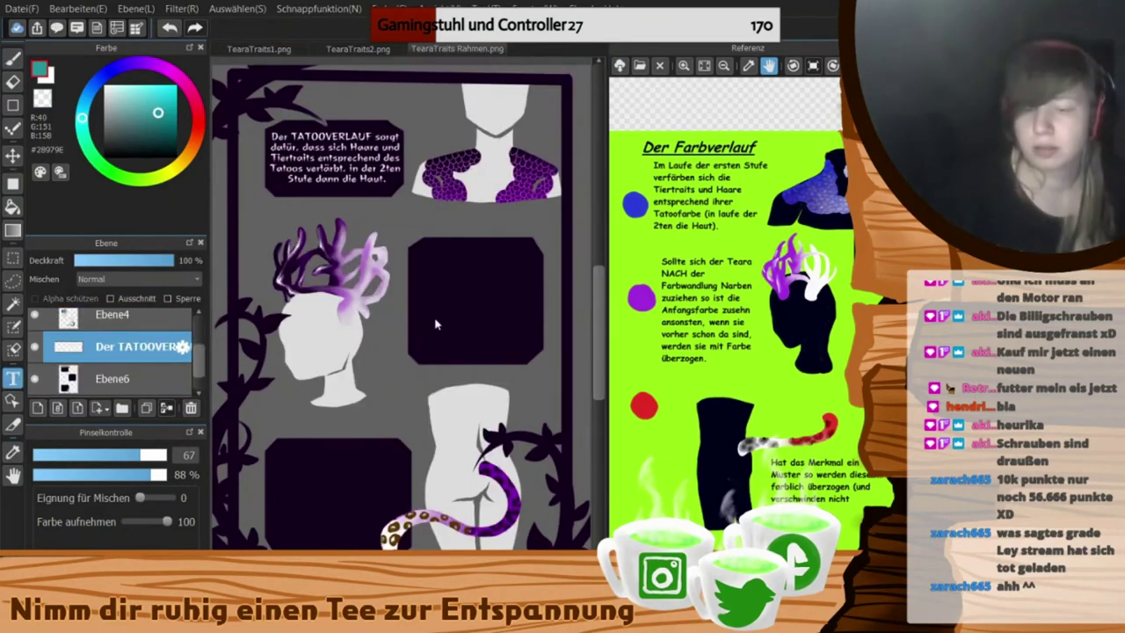
pyautogui.click(436, 261)
pyautogui.hotkey('ctrl', 'v')
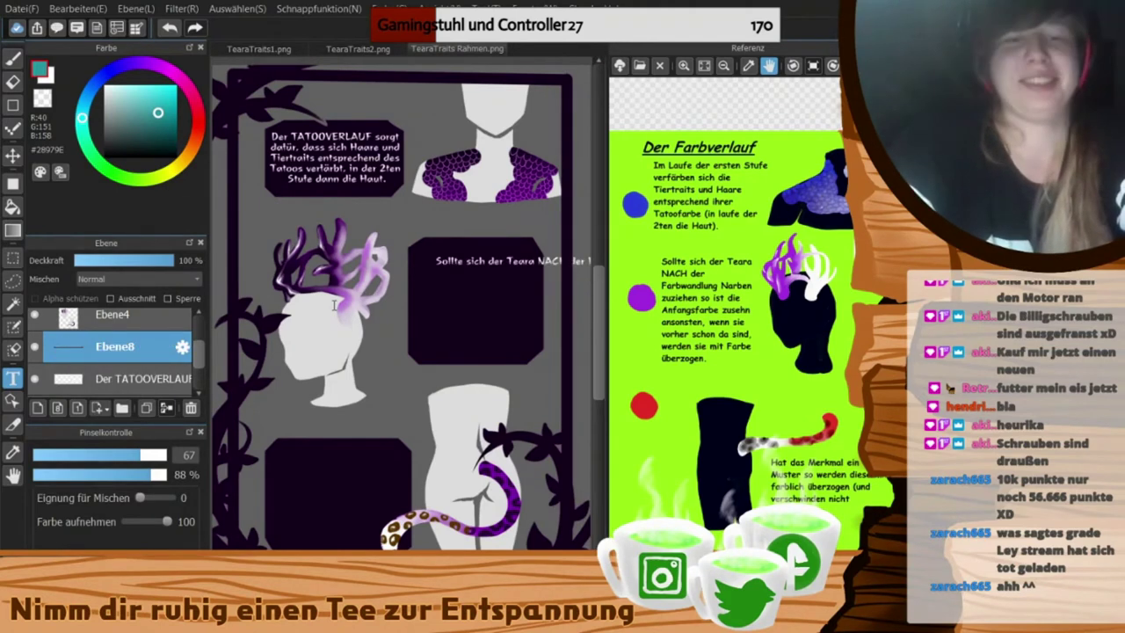
pyautogui.press('Return')
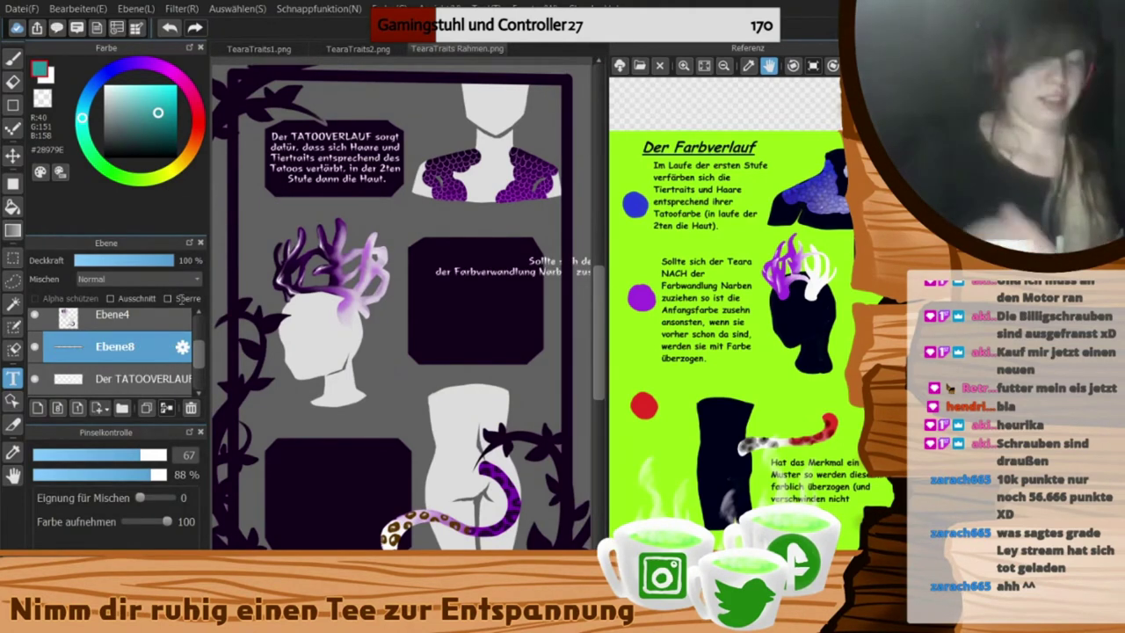
pyautogui.press('Return')
pyautogui.press('Return')
pyautogui.press('Return')
pyautogui.press('BackSpace')
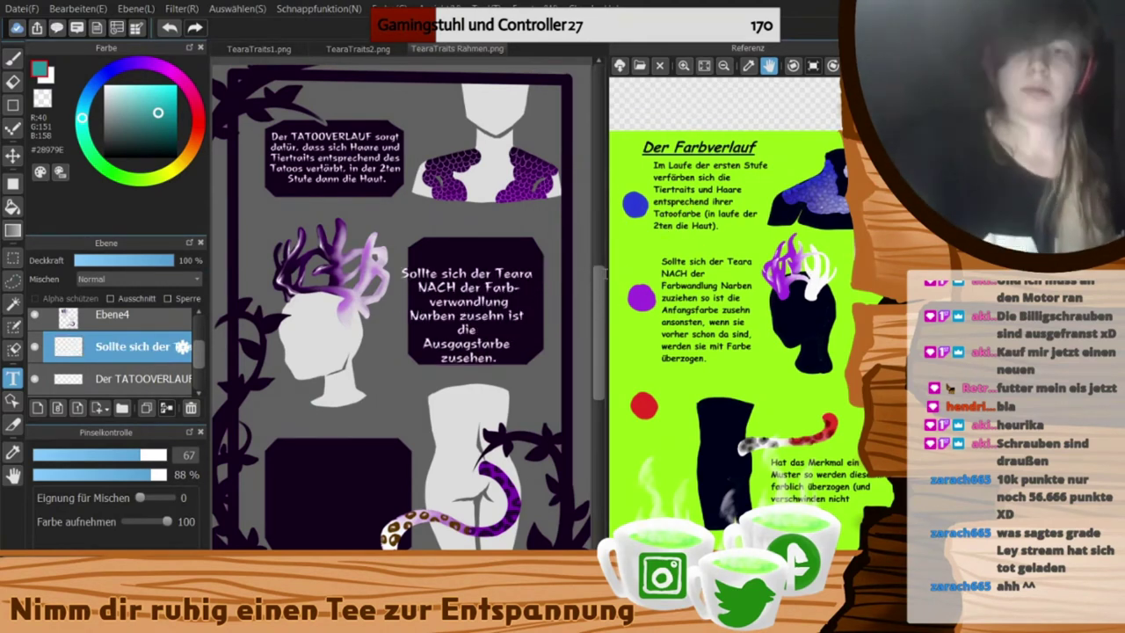
# - Add the text "Hat das Merkmal ein Muster so wird es mit der Farbe überzogen und nicht überdeckt." to the lowest panel
pyautogui.scroll(-1, 611, 288)
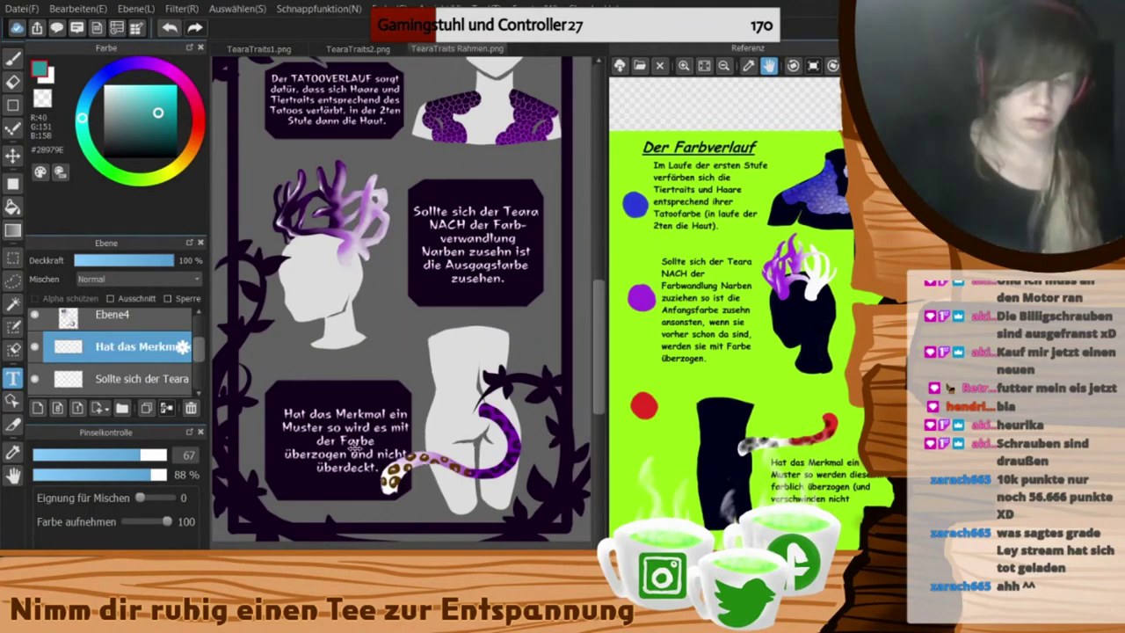
pyautogui.scroll(2, 519, 542)
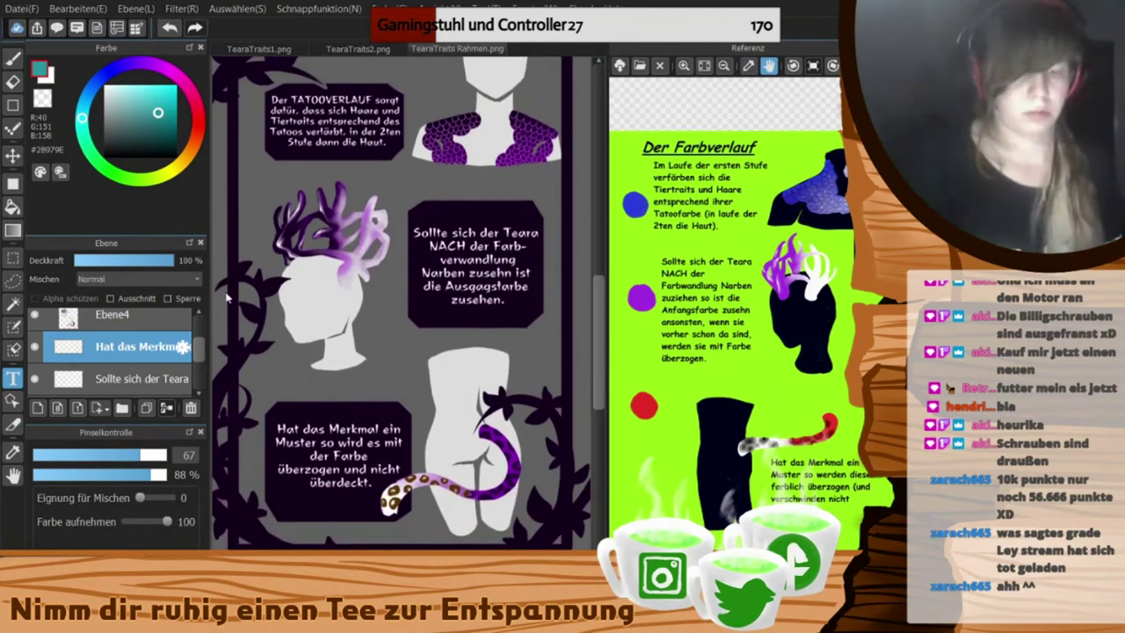
# - Save the finished page as TearaTraits3.png
pyautogui.click(22, 8)
pyautogui.click(45, 37)
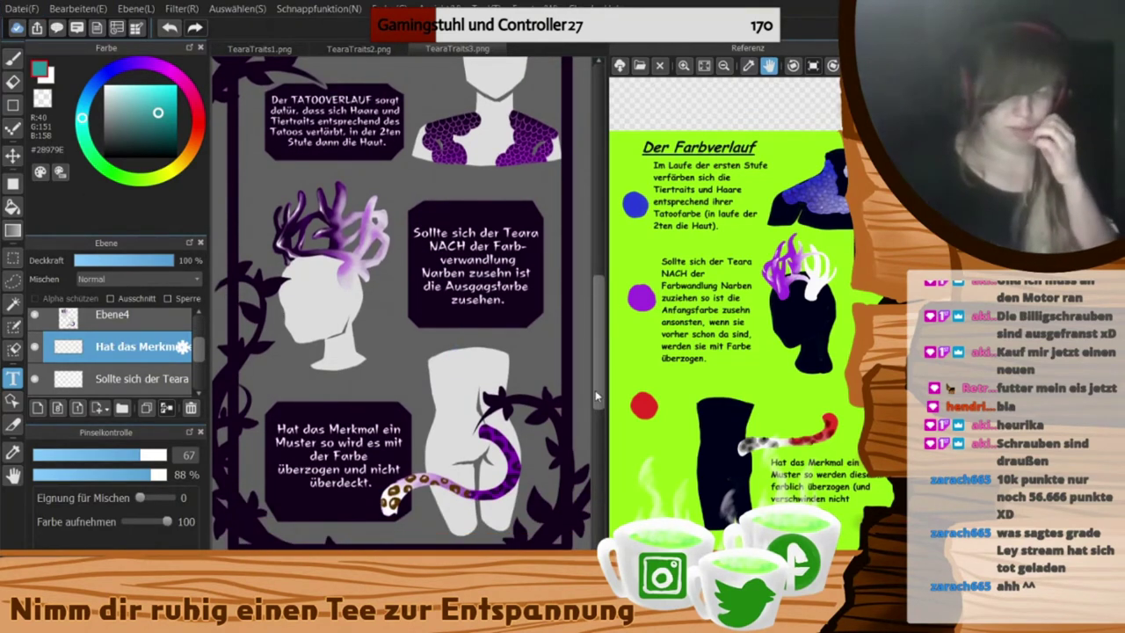
pyautogui.scroll(4, 600, 394)
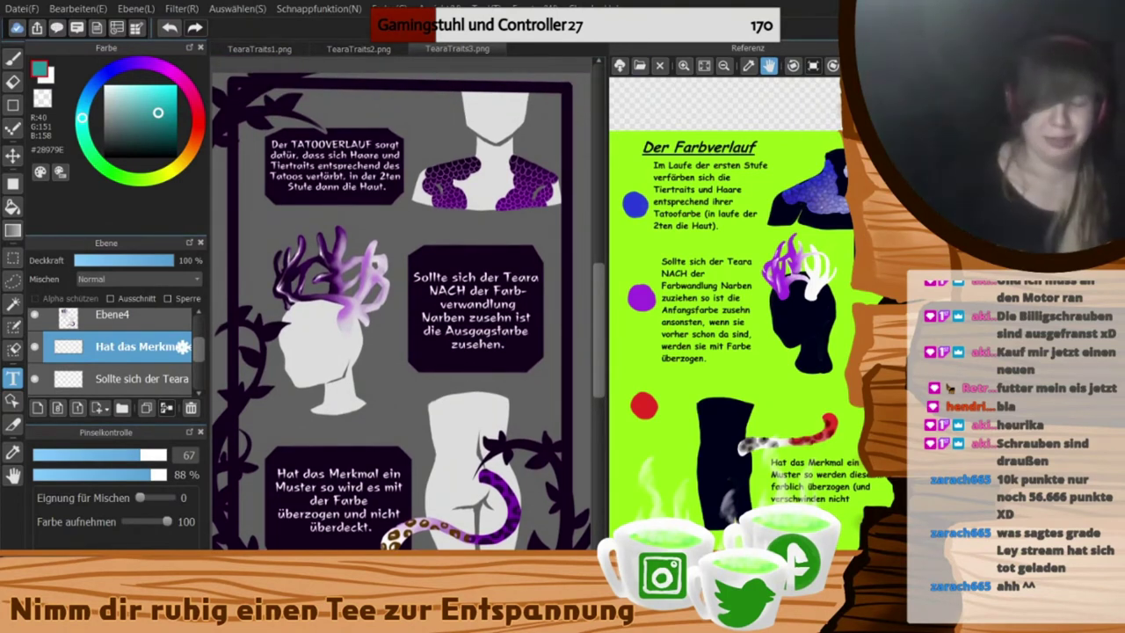
# - Load the "Der Tatooverlauf" image as reference and open the empty frame file TearaTraits Rahmen.png
pyautogui.doubleClick(466, 170)
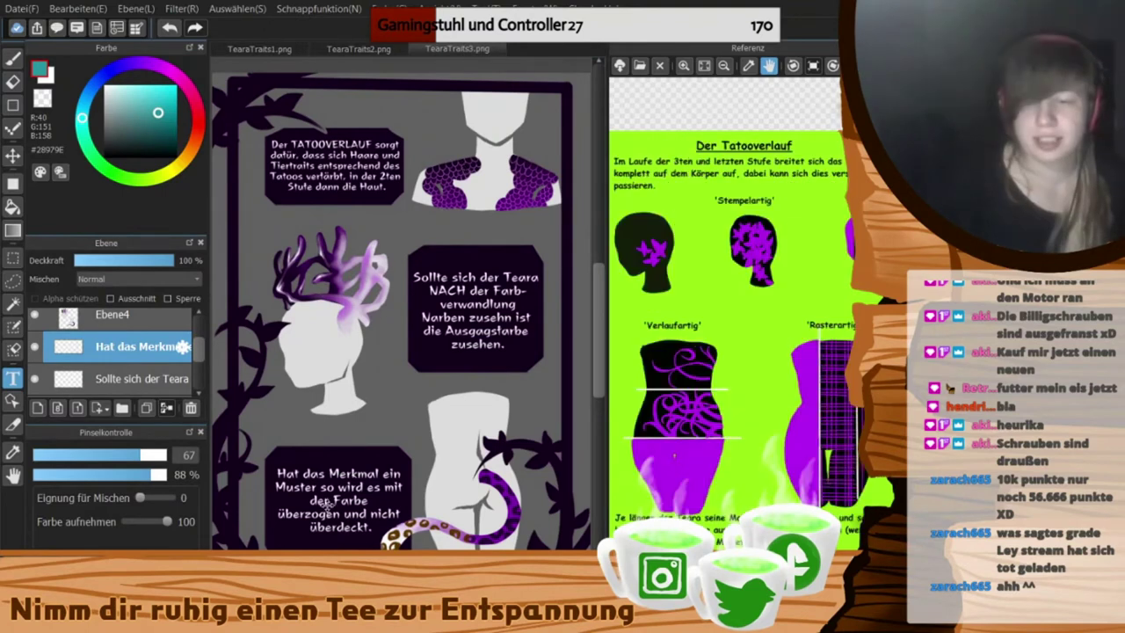
pyautogui.click(22, 9)
pyautogui.doubleClick(536, 176)
# - Add a layer beneath the frame and fill it with the grey #636363 sampled from TearaTraits1.png
pyautogui.click(37, 408)
pyautogui.click(247, 49)
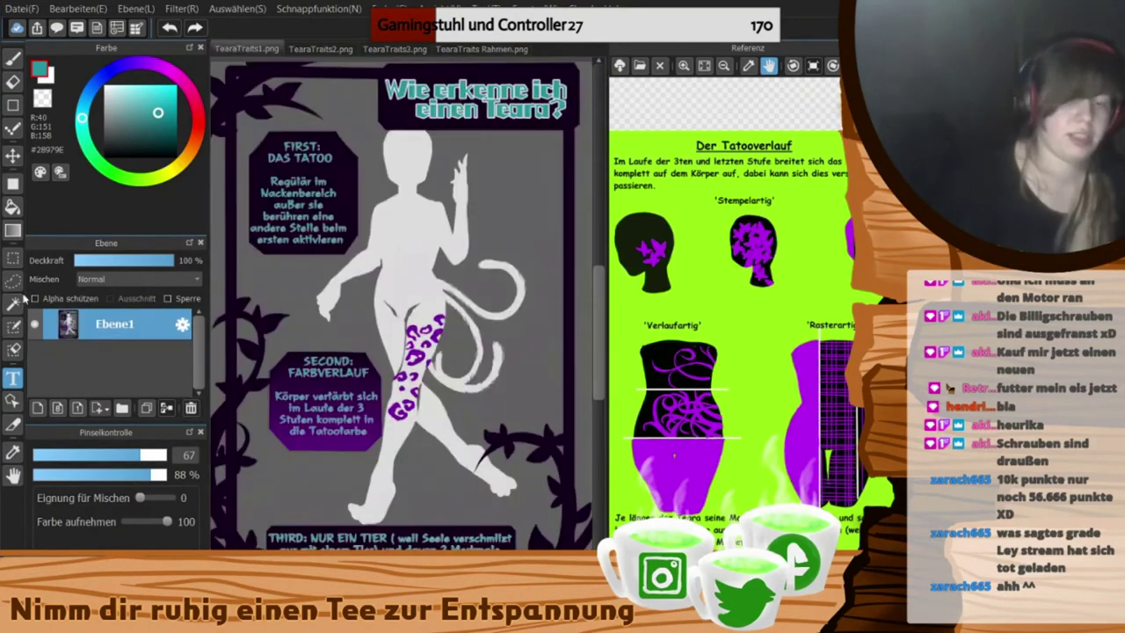
pyautogui.click(12, 452)
pyautogui.click(299, 352)
pyautogui.click(482, 49)
pyautogui.moveTo(71, 324); pyautogui.dragTo(68, 384)
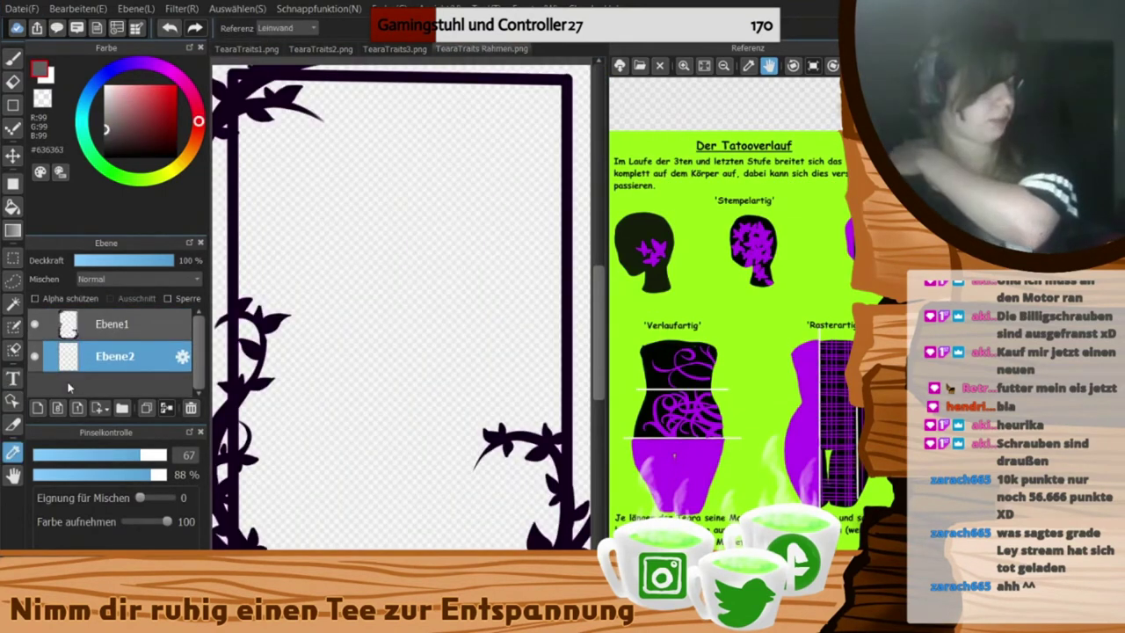
pyautogui.click(34, 324)
pyautogui.click(12, 207)
pyautogui.click(351, 290)
pyautogui.click(100, 325)
pyautogui.click(34, 324)
# - Add a new layer above the grey background and set up a size 20, 60 % opacity brush in purple #5B008E
pyautogui.click(114, 357)
pyautogui.click(37, 407)
pyautogui.click(12, 453)
pyautogui.click(334, 247)
pyautogui.click(12, 59)
pyautogui.click(149, 64)
pyautogui.click(174, 117)
pyautogui.click(52, 591)
pyautogui.click(123, 590)
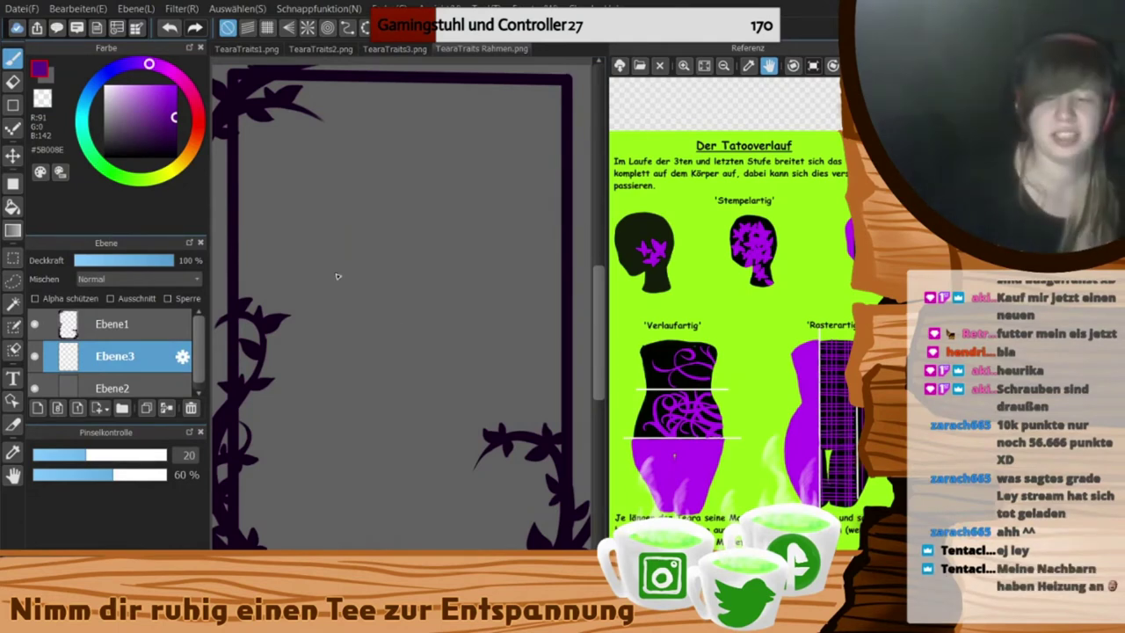
# - Sketch a head in profile with a neck in purple in the frame's upper area and clean up the jawline
pyautogui.click(395, 49)
pyautogui.click(481, 50)
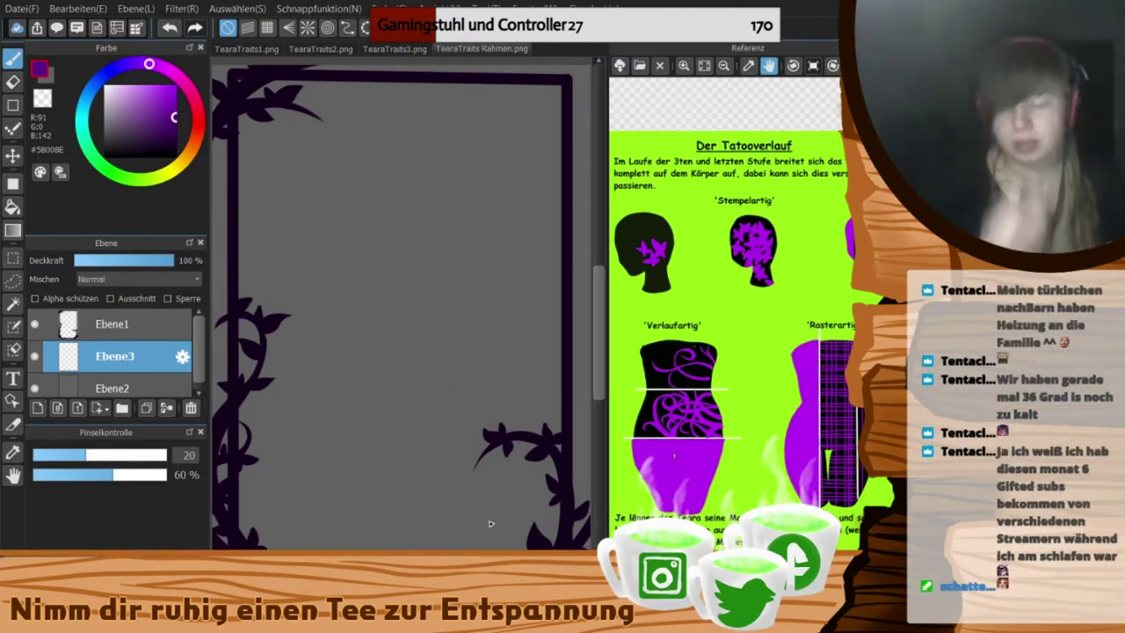
pyautogui.moveTo(291, 255)
pyautogui.mouseDown()
pyautogui.moveTo(319, 291)
pyautogui.moveTo(378, 264)
pyautogui.moveTo(396, 232)
pyautogui.moveTo(350, 287)
pyautogui.moveTo(387, 305)
pyautogui.mouseUp()
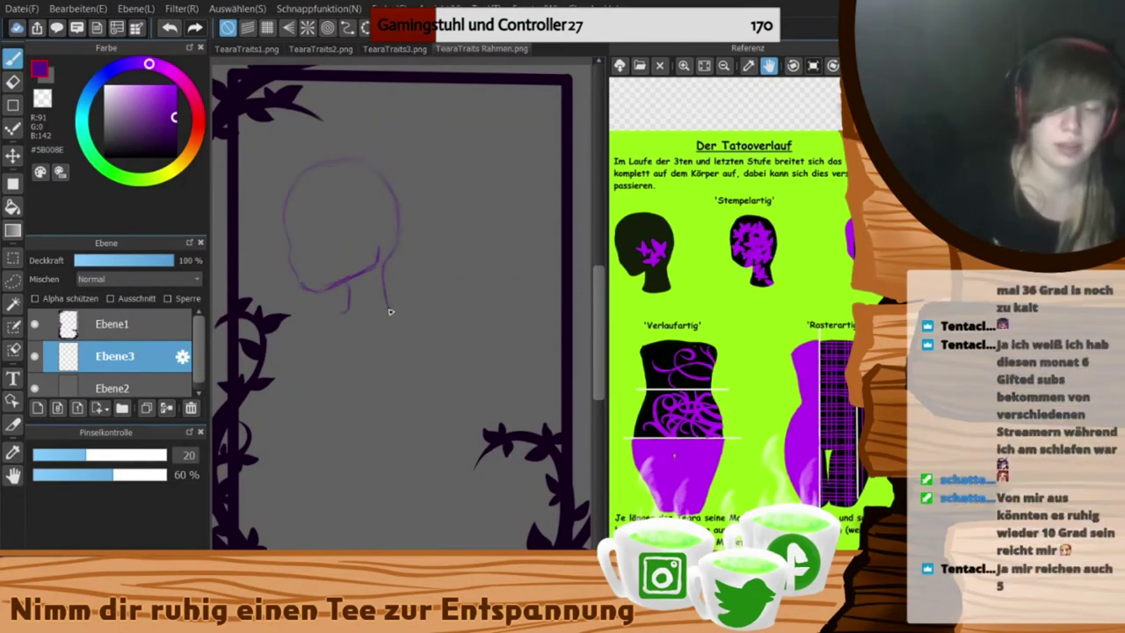
pyautogui.press('e')
pyautogui.moveTo(380, 261)
pyautogui.mouseDown()
pyautogui.moveTo(326, 289)
pyautogui.moveTo(306, 281)
pyautogui.mouseUp()
pyautogui.press('b')
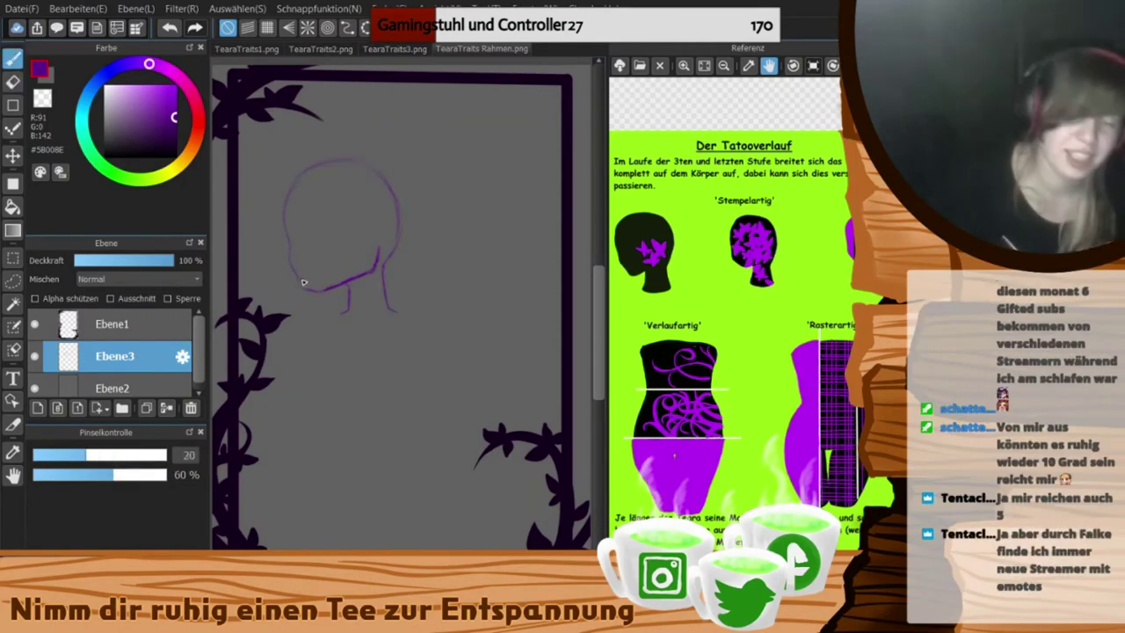
# - Select the head sketch, scale it down near the frame's upper left corner and clear the selection
pyautogui.click(13, 258)
pyautogui.moveTo(263, 128)
pyautogui.mouseDown()
pyautogui.moveTo(452, 359)
pyautogui.moveTo(374, 263)
pyautogui.mouseUp()
pyautogui.hotkey('ctrl', 't')
pyautogui.press('Return')
pyautogui.hotkey('ctrl', 'd')
# - Sketch a female torso with waist, hips and thighs in purple in the lower right of the frame and correct its contours
pyautogui.press('b')
pyautogui.moveTo(409, 348)
pyautogui.mouseDown()
pyautogui.moveTo(421, 411)
pyautogui.moveTo(415, 543)
pyautogui.mouseUp()
pyautogui.moveTo(513, 368); pyautogui.dragTo(502, 413)
pyautogui.moveTo(512, 462); pyautogui.dragTo(483, 545)
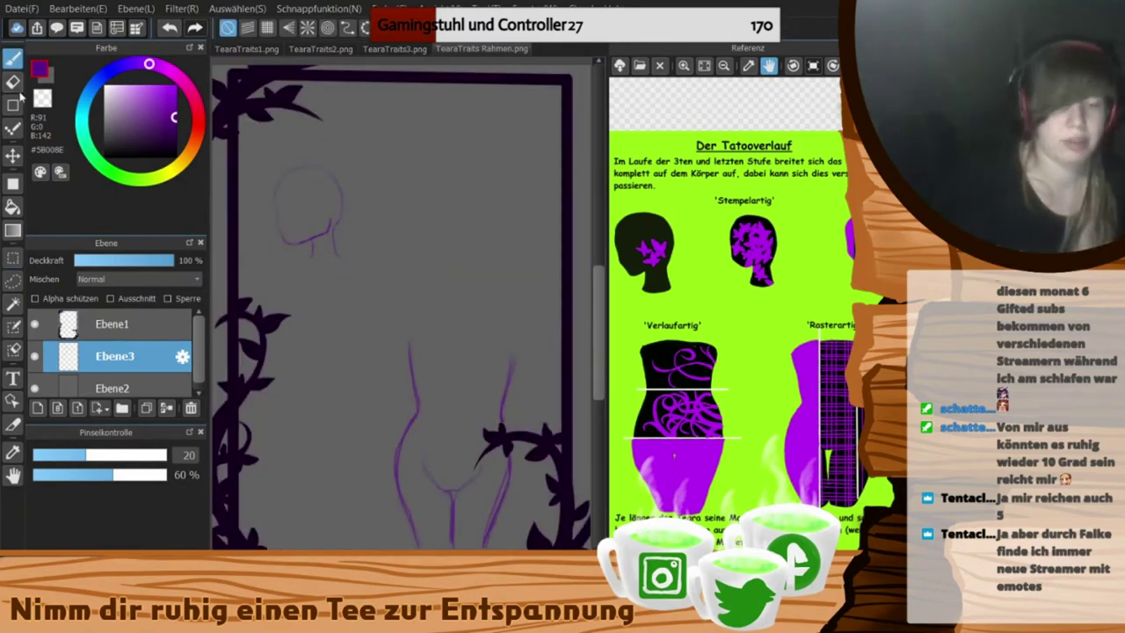
pyautogui.press('e')
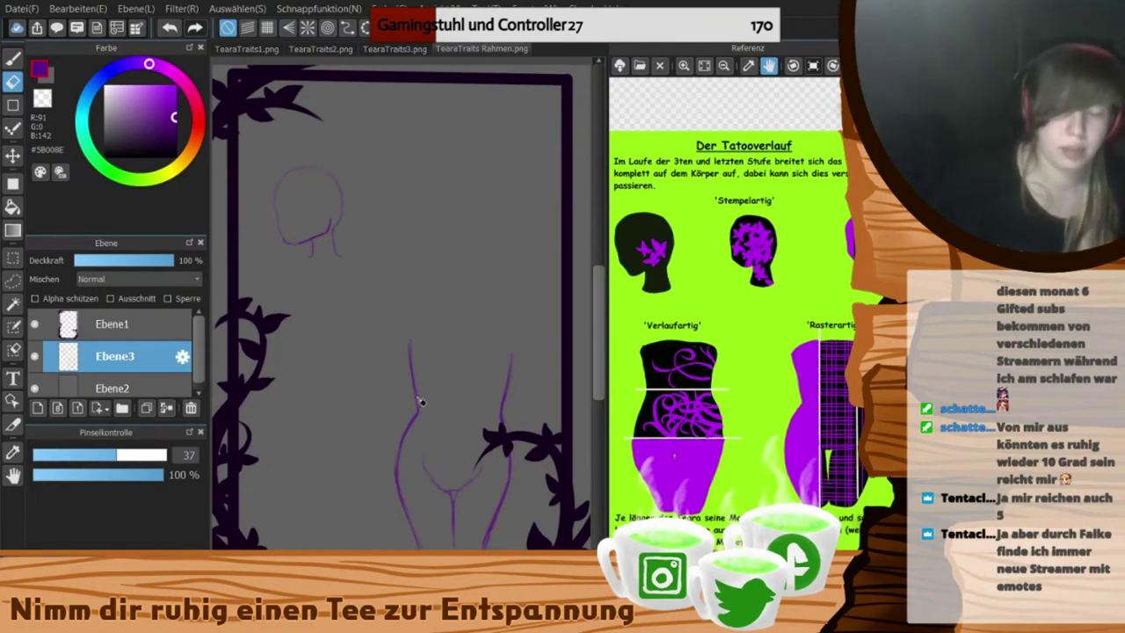
pyautogui.press('b')
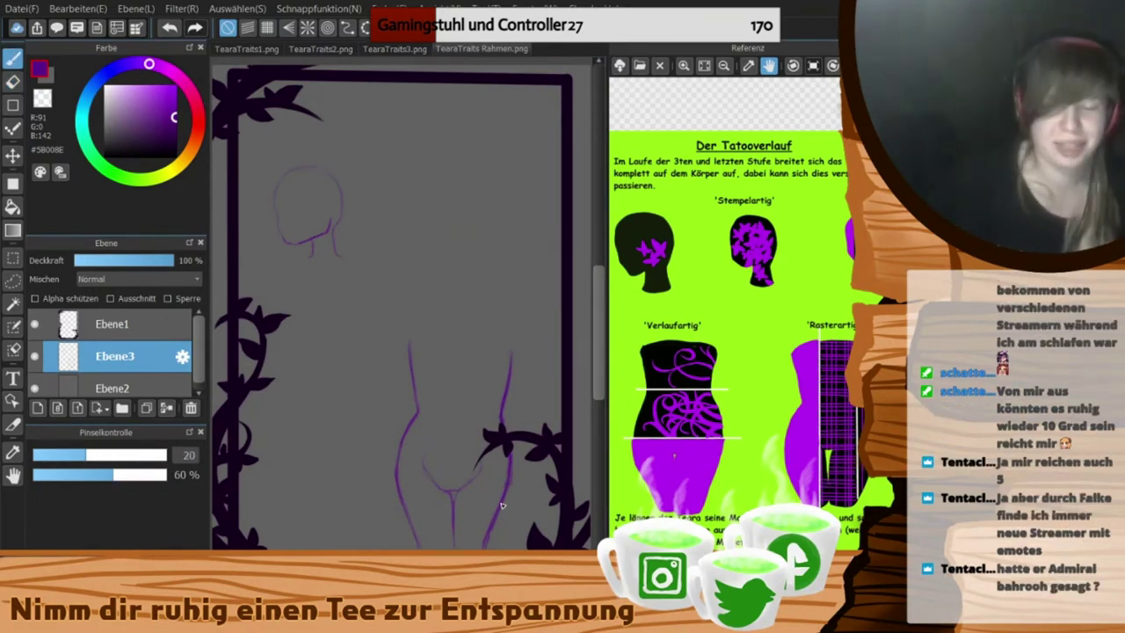
pyautogui.press('e')
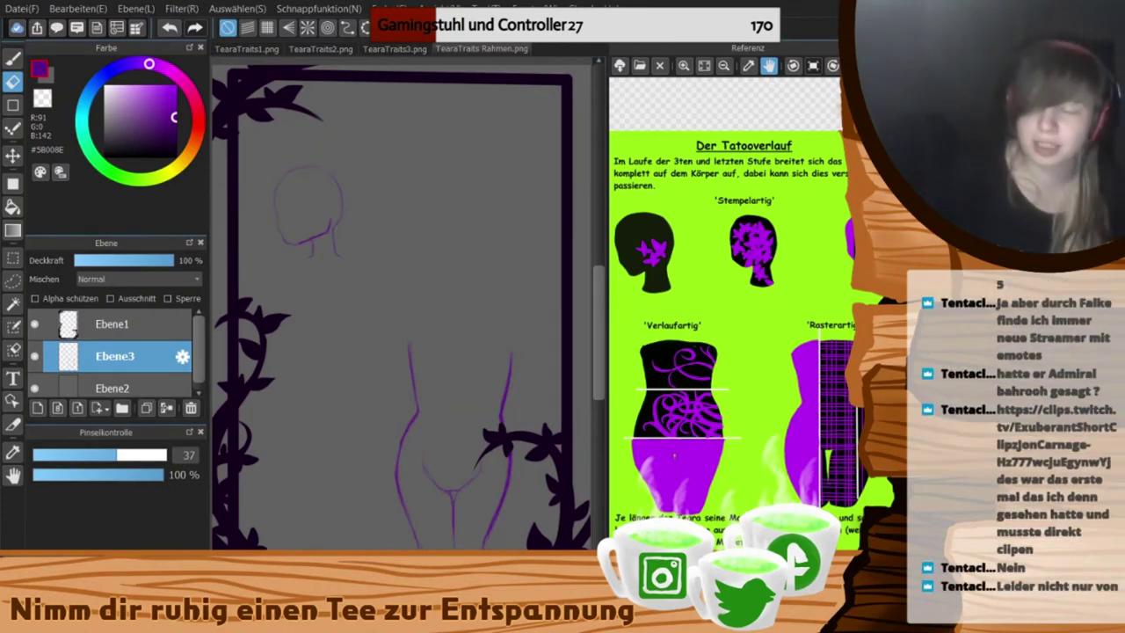
# - Duplicate the sketch layer and arrange the two torso sketches side by side in the lower part of the frame
pyautogui.click(146, 407)
pyautogui.press('v')
pyautogui.moveTo(449, 460); pyautogui.dragTo(339, 469)
pyautogui.hotkey('ctrl', 'z')
pyautogui.press('e')
pyautogui.press('v')
pyautogui.moveTo(449, 427); pyautogui.dragTo(311, 428)
pyautogui.click(116, 387)
pyautogui.moveTo(446, 422); pyautogui.dragTo(467, 419)
pyautogui.click(116, 356)
pyautogui.moveTo(350, 473); pyautogui.dragTo(361, 464)
# - Select the head sketch, enlarge it and place it above the right torso sketch
pyautogui.click(12, 258)
pyautogui.click(115, 388)
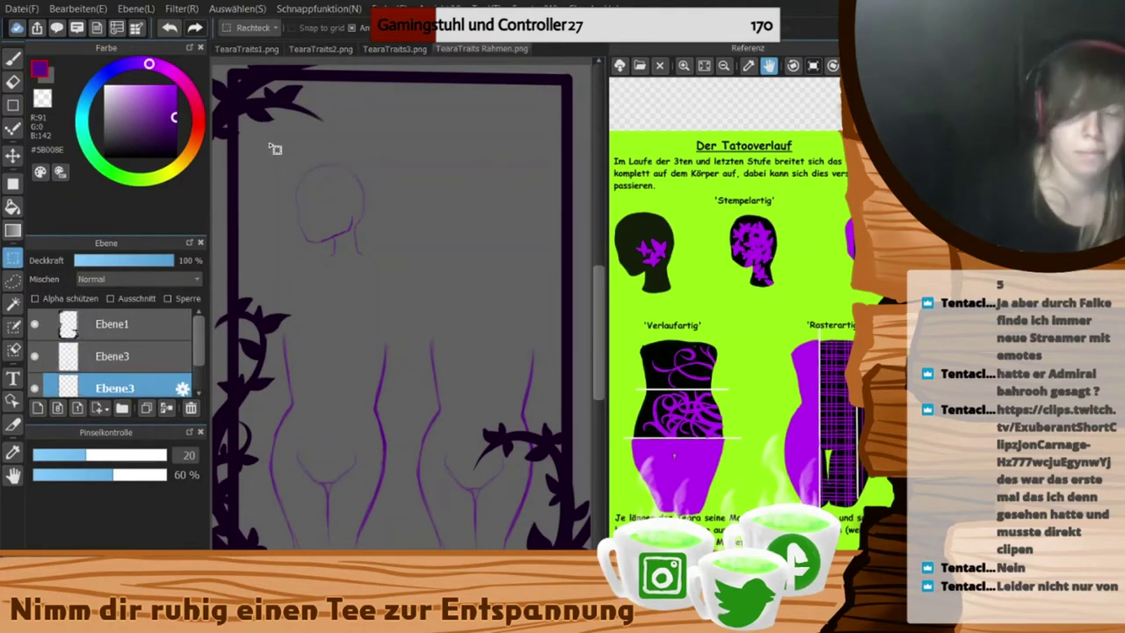
pyautogui.moveTo(270, 123); pyautogui.dragTo(378, 262)
pyautogui.hotkey('ctrl', 't')
pyautogui.moveTo(370, 199); pyautogui.dragTo(329, 213)
pyautogui.moveTo(326, 268); pyautogui.dragTo(474, 236)
pyautogui.moveTo(486, 103); pyautogui.dragTo(539, 36)
pyautogui.moveTo(483, 176); pyautogui.dragTo(483, 211)
pyautogui.press('Return')
pyautogui.hotkey('ctrl', 'd')
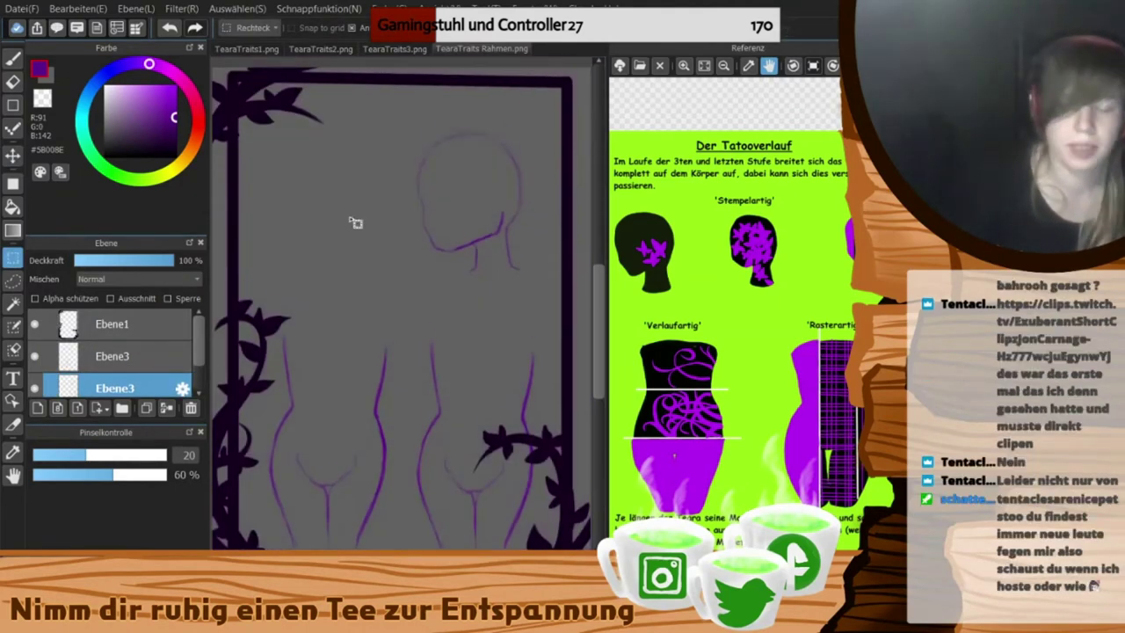
# - Sample the light grey #DDDDDD from TearaTraits3.png and set the brush size to 96 back in the frame file
pyautogui.click(394, 49)
pyautogui.click(12, 453)
pyautogui.click(321, 395)
pyautogui.click(12, 59)
pyautogui.click(482, 50)
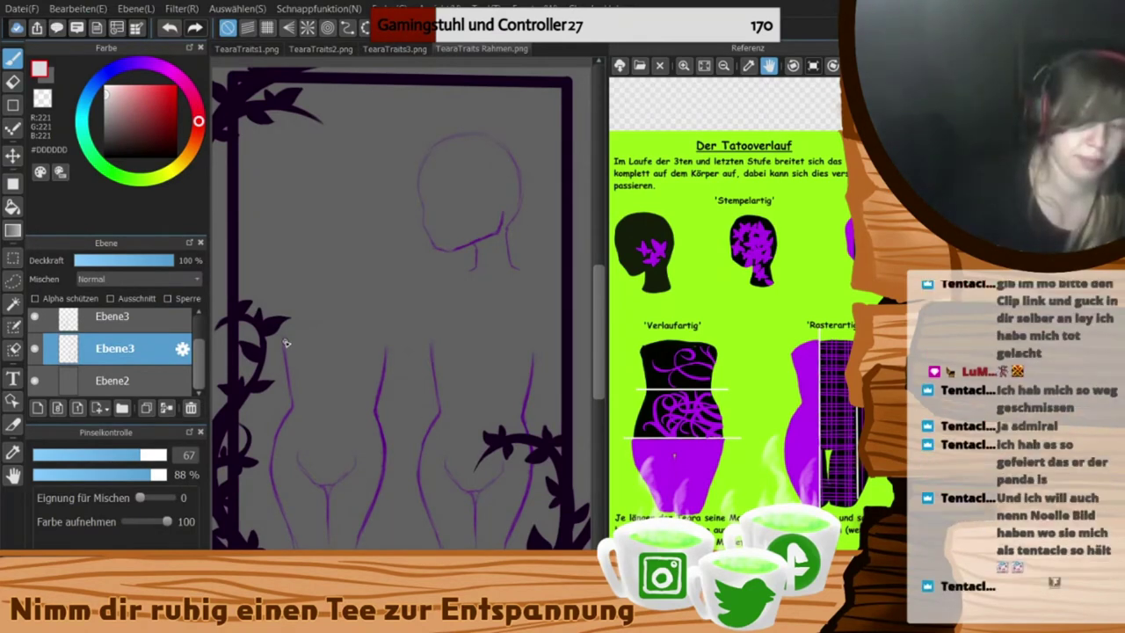
pyautogui.moveTo(128, 463); pyautogui.dragTo(149, 456)
# - Paint the left torso sketch in solid light grey, rotating the canvas to follow the contours
pyautogui.moveTo(285, 343)
pyautogui.mouseDown()
pyautogui.moveTo(296, 406)
pyautogui.moveTo(275, 451)
pyautogui.moveTo(306, 547)
pyautogui.mouseUp()
pyautogui.moveTo(289, 427)
pyautogui.mouseDown()
pyautogui.moveTo(323, 543)
pyautogui.moveTo(295, 464)
pyautogui.moveTo(337, 483)
pyautogui.moveTo(350, 547)
pyautogui.mouseUp()
pyautogui.moveTo(383, 336); pyautogui.dragTo(360, 540)
pyautogui.moveTo(384, 338); pyautogui.dragTo(353, 541)
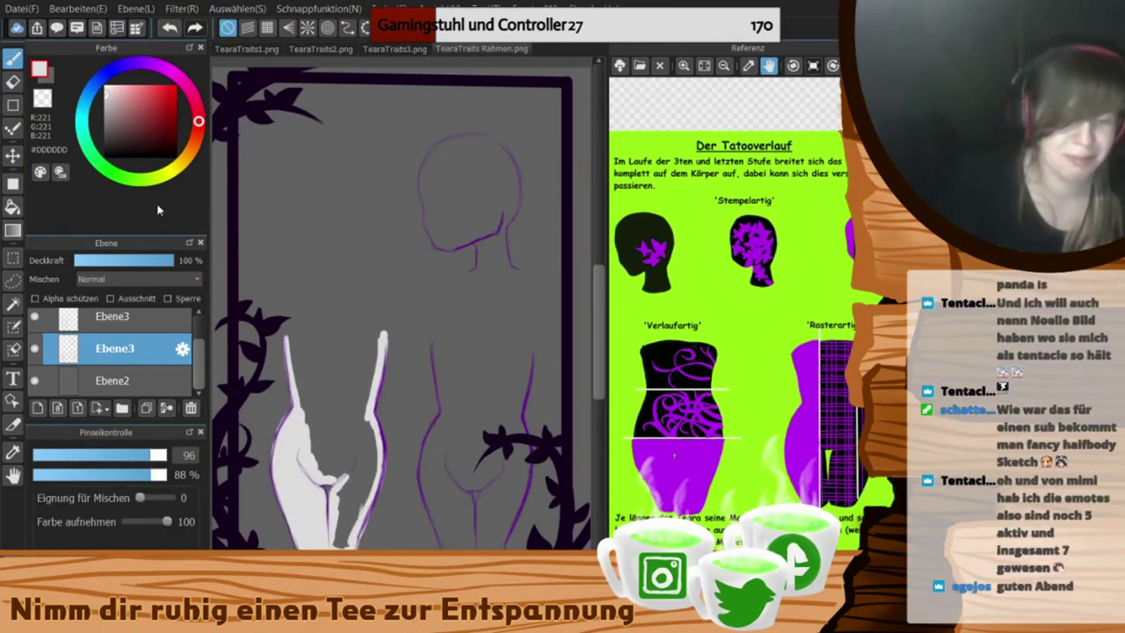
pyautogui.moveTo(372, 420)
pyautogui.mouseDown()
pyautogui.moveTo(349, 511)
pyautogui.moveTo(318, 426)
pyautogui.moveTo(345, 434)
pyautogui.mouseUp()
pyautogui.press('Left')
pyautogui.press('Left')
pyautogui.press('Left')
pyautogui.press('Left')
pyautogui.moveTo(398, 353)
pyautogui.mouseDown()
pyautogui.moveTo(348, 433)
pyautogui.moveTo(415, 457)
pyautogui.moveTo(391, 391)
pyautogui.moveTo(427, 369)
pyautogui.mouseUp()
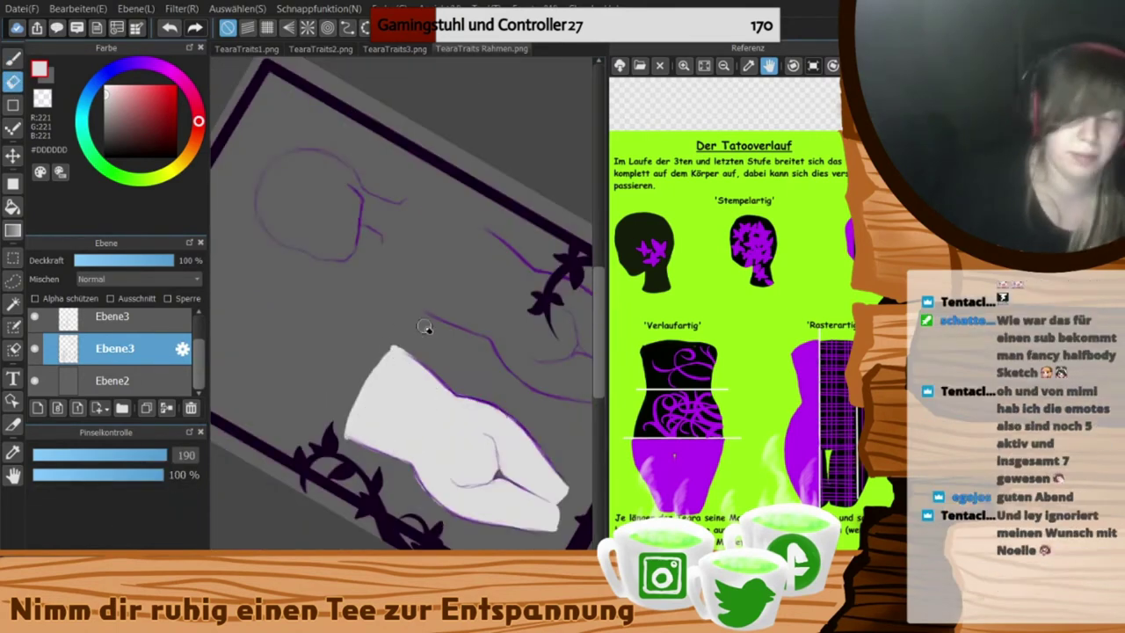
# - Trim the left torso silhouette, hide its sketch layer and refine the crotch lines with a size 56 eraser
pyautogui.press('e')
pyautogui.press('Up')
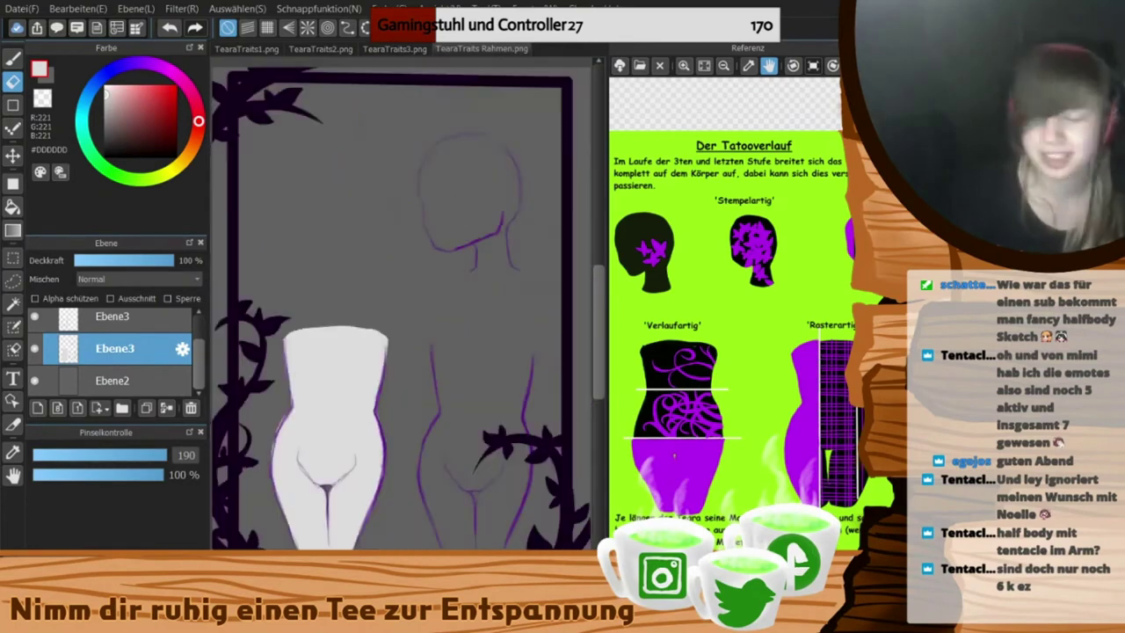
pyautogui.click(34, 316)
pyautogui.click(137, 455)
pyautogui.moveTo(339, 484)
pyautogui.mouseDown()
pyautogui.moveTo(356, 471)
pyautogui.moveTo(301, 466)
pyautogui.mouseUp()
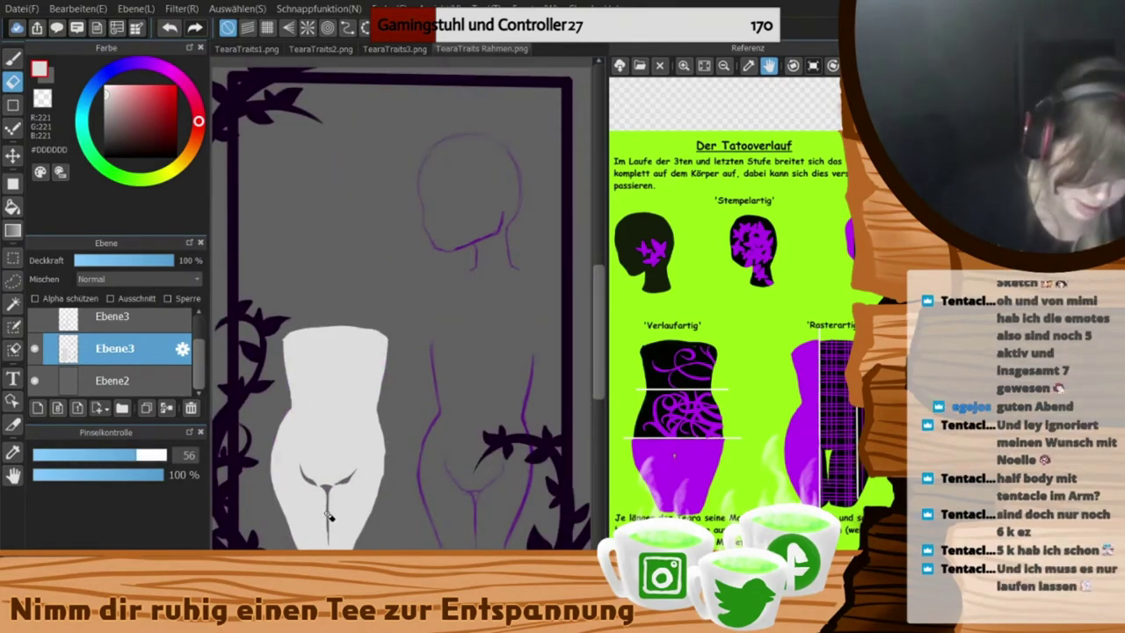
# - Slim the right contour of the left torso silhouette from waist to hip with the eraser, undoing unsuitable strokes
pyautogui.press('b')
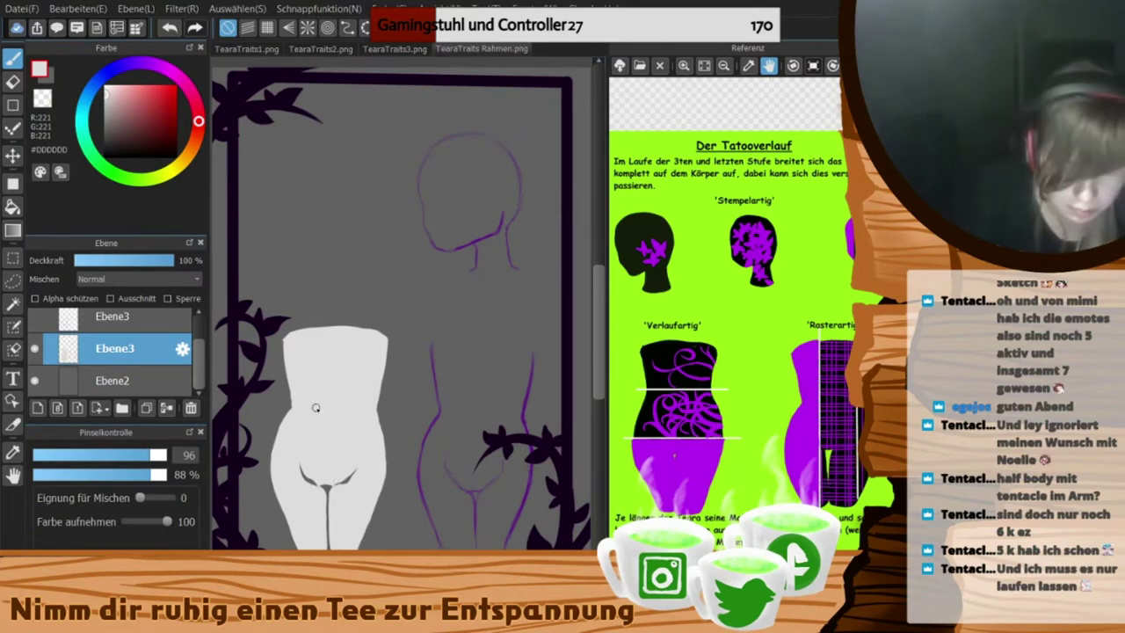
pyautogui.press('e')
pyautogui.moveTo(390, 340); pyautogui.dragTo(380, 411)
pyautogui.hotkey('ctrl', 'z')
pyautogui.hotkey('ctrl', 'z')
pyautogui.moveTo(389, 338); pyautogui.dragTo(381, 414)
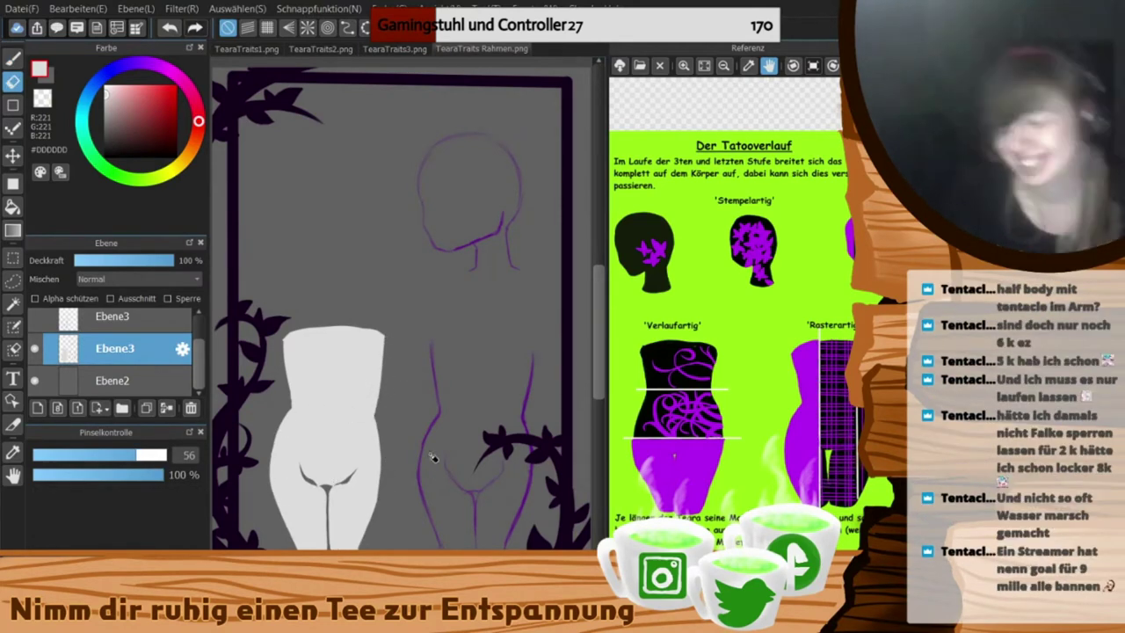
pyautogui.hotkey('ctrl', 'z')
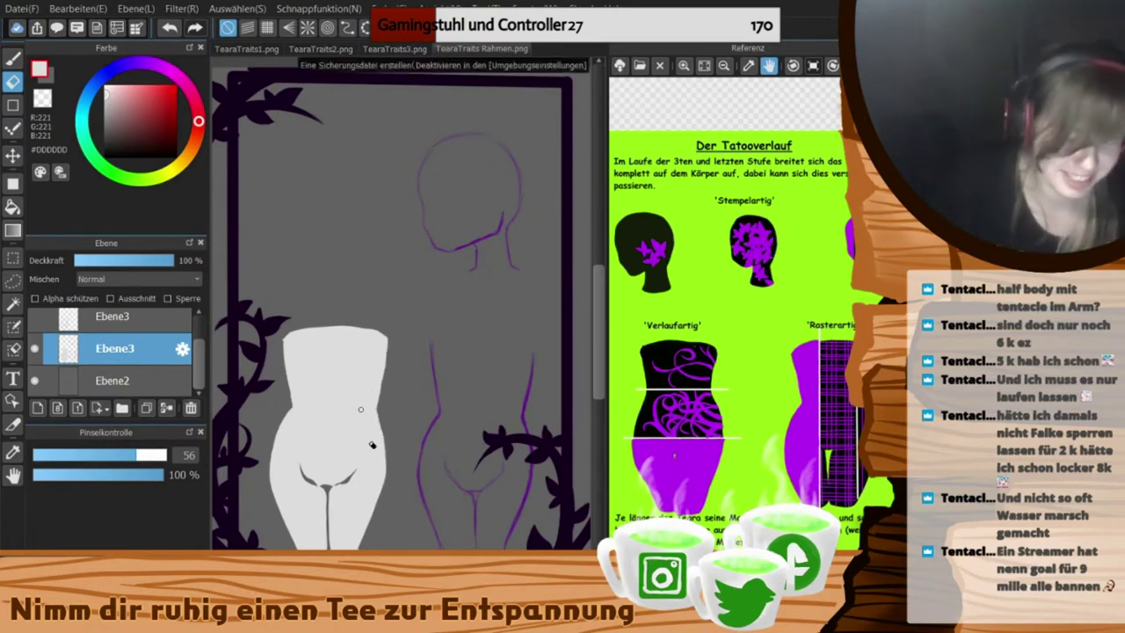
pyautogui.moveTo(388, 338); pyautogui.dragTo(375, 512)
pyautogui.hotkey('ctrl', 'z')
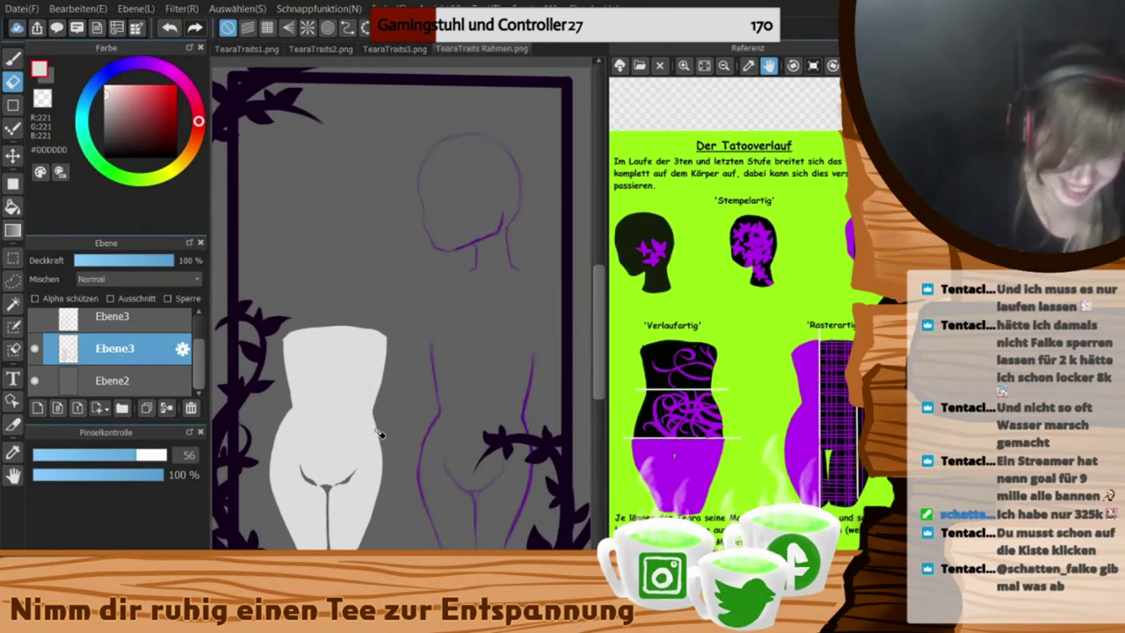
# - Duplicate the layer holding the torso silhouette and the remaining sketches, and delete the surplus copy
pyautogui.click(147, 409)
pyautogui.press('v')
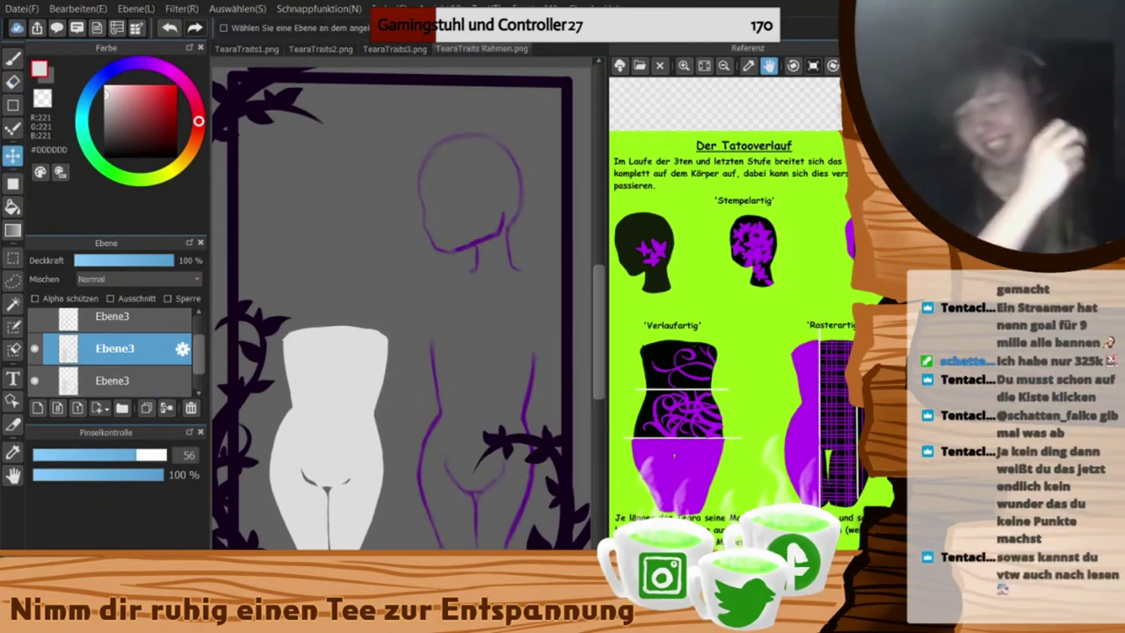
pyautogui.click(123, 317)
pyautogui.click(156, 361)
pyautogui.press('e')
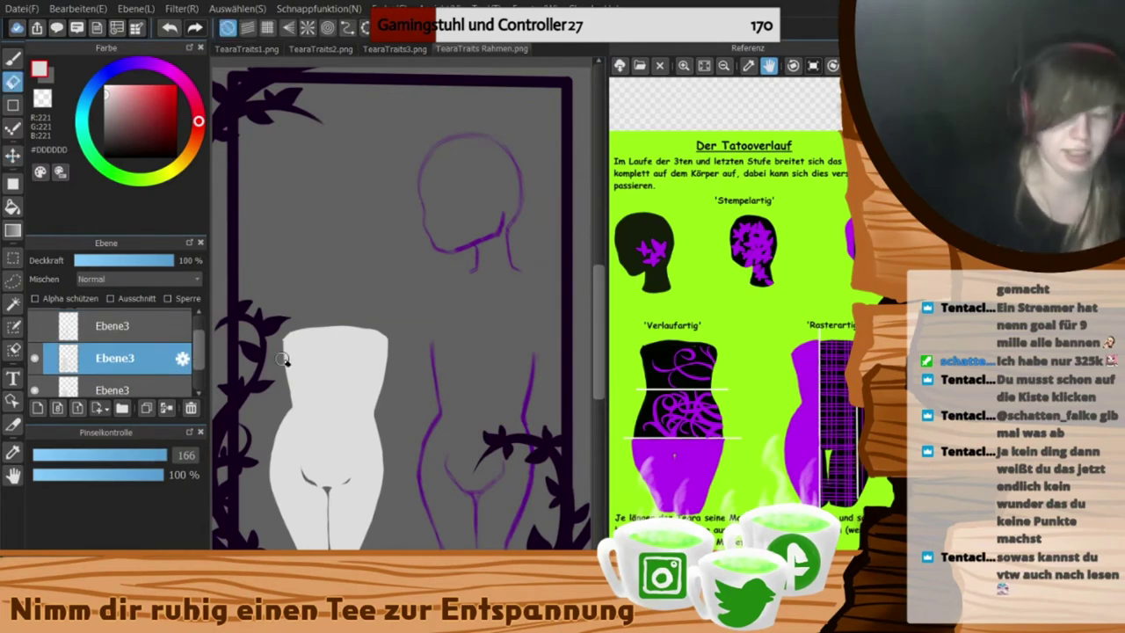
pyautogui.scroll(-1, 97, 361)
pyautogui.click(98, 358)
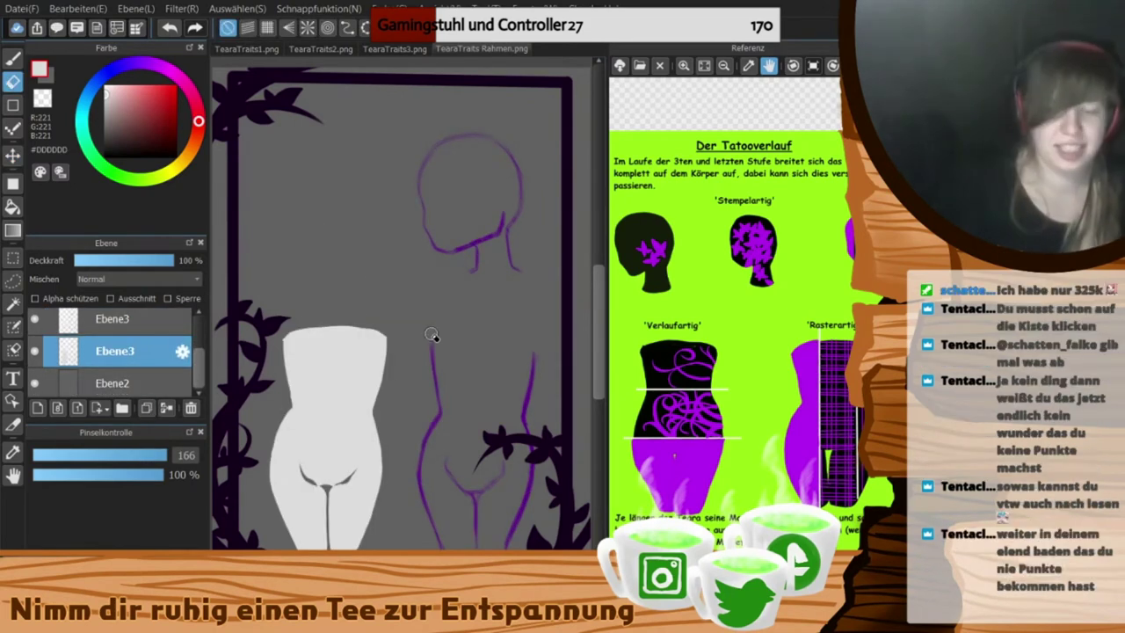
pyautogui.click(147, 408)
pyautogui.click(132, 320)
pyautogui.click(141, 359)
pyautogui.click(191, 408)
pyautogui.click(132, 326)
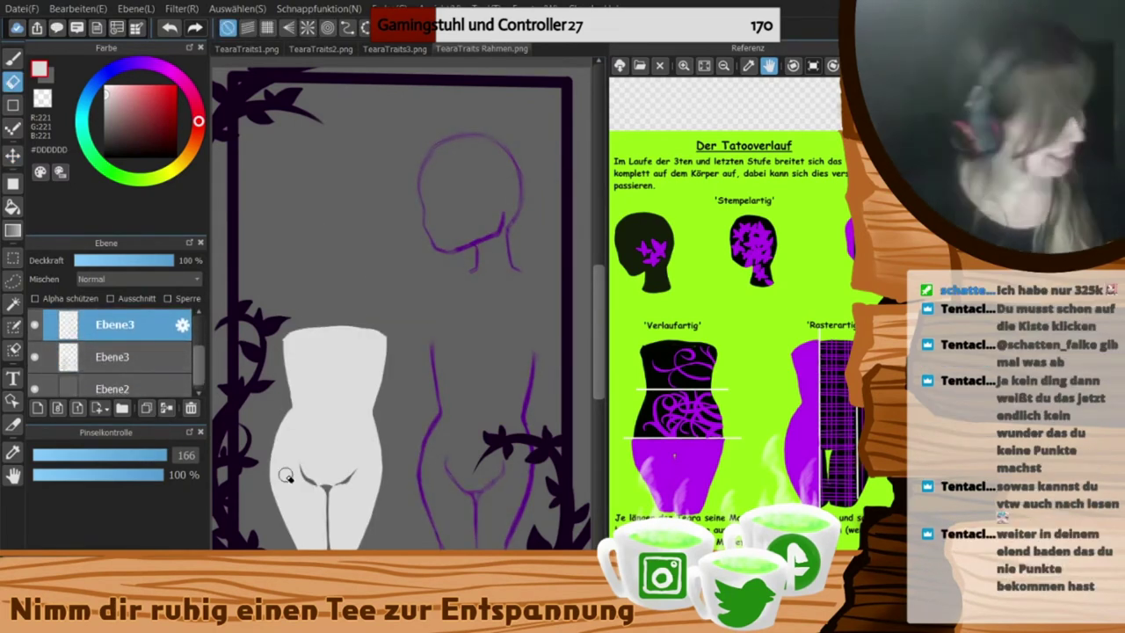
pyautogui.click(160, 356)
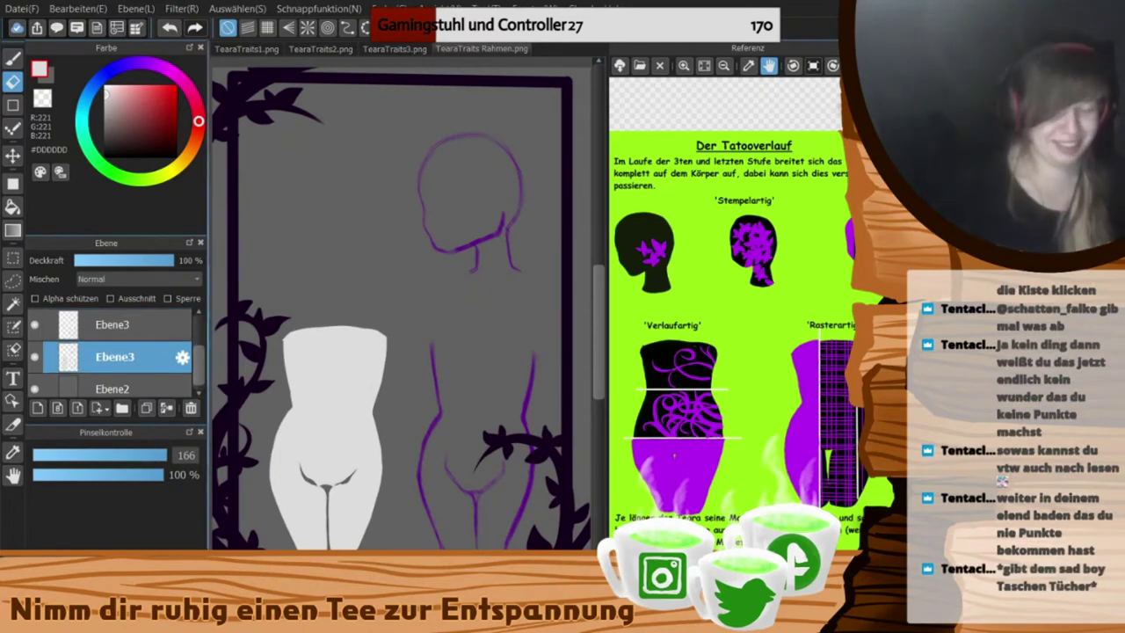
# - Try to place a lassoed copy of the torso silhouette over the right torso sketch, and delete the duplicate layer
pyautogui.click(147, 408)
pyautogui.press('l')
pyautogui.moveTo(267, 301)
pyautogui.mouseDown()
pyautogui.moveTo(238, 437)
pyautogui.moveTo(266, 301)
pyautogui.mouseUp()
pyautogui.hotkey('ctrl', 't')
pyautogui.moveTo(369, 523); pyautogui.dragTo(516, 525)
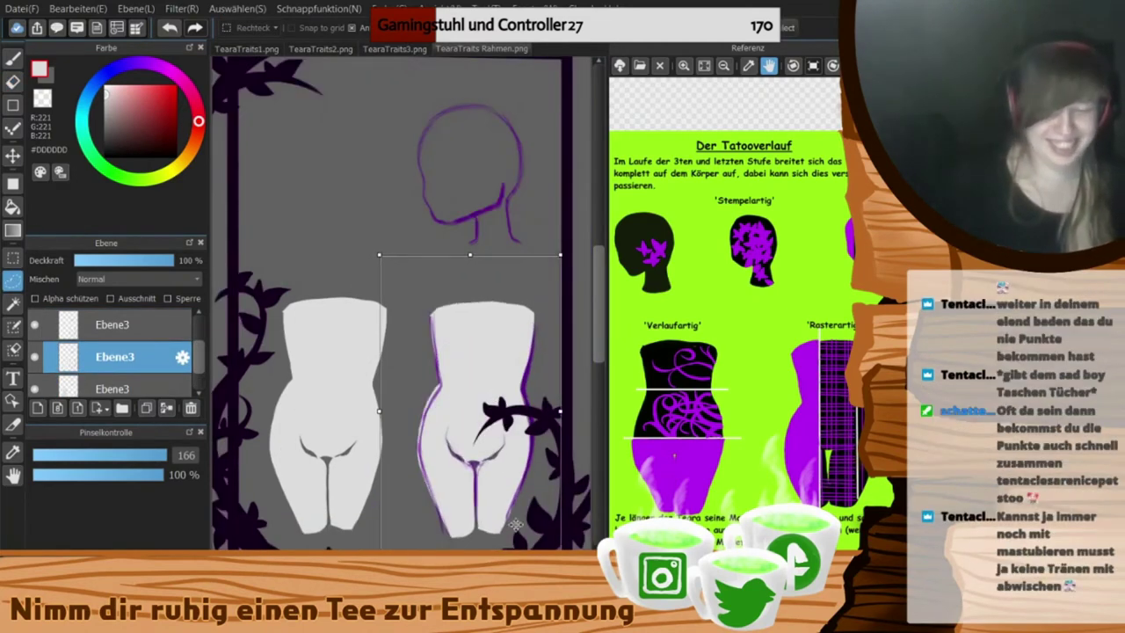
pyautogui.press('Return')
pyautogui.hotkey('ctrl', 'd')
pyautogui.click(35, 326)
pyautogui.hotkey('ctrl', 'z')
pyautogui.hotkey('ctrl', 'z')
pyautogui.hotkey('ctrl', 'z')
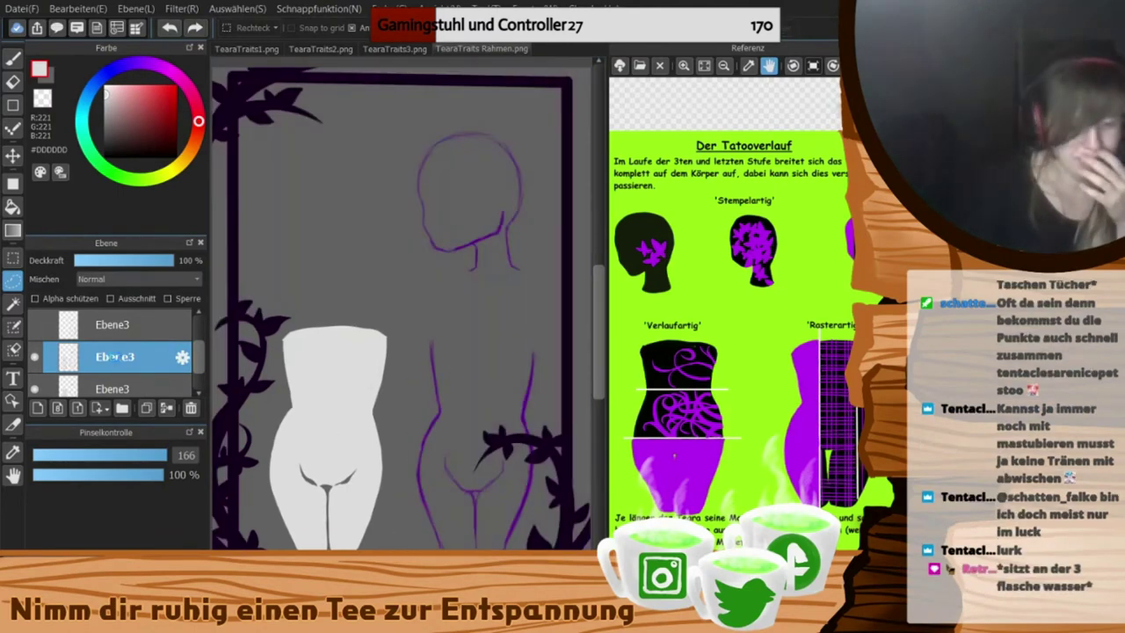
pyautogui.press('e')
pyautogui.click(190, 407)
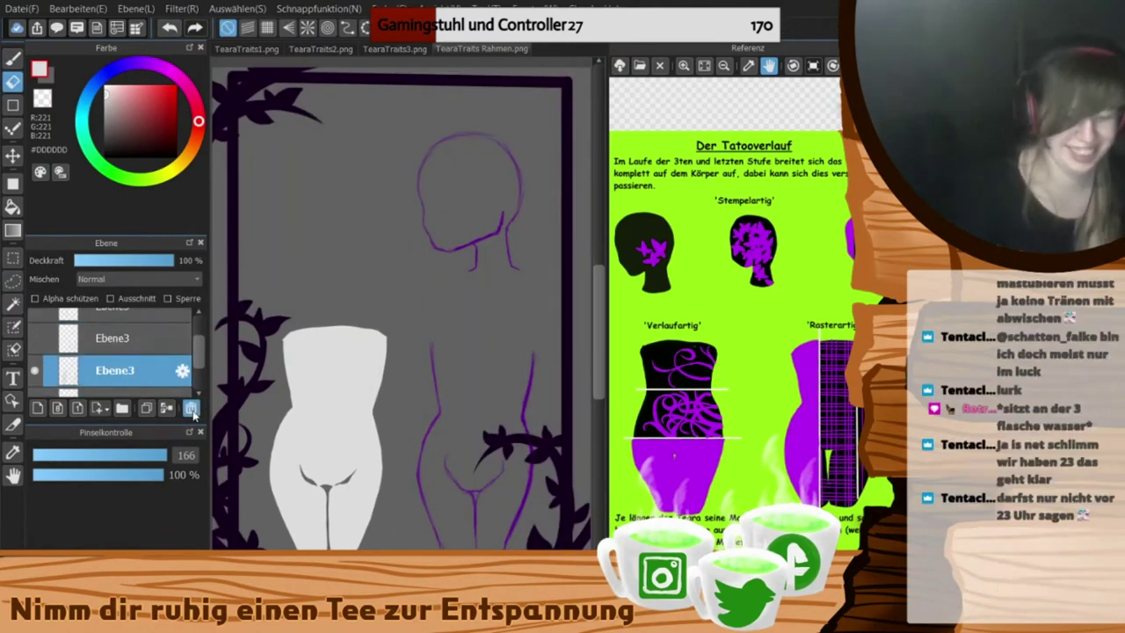
# - Erase the head and right torso sketches from the silhouette layer and move a duplicate of the torso silhouette to the right
pyautogui.moveTo(500, 475)
pyautogui.mouseDown()
pyautogui.moveTo(510, 193)
pyautogui.moveTo(460, 217)
pyautogui.mouseUp()
pyautogui.click(146, 408)
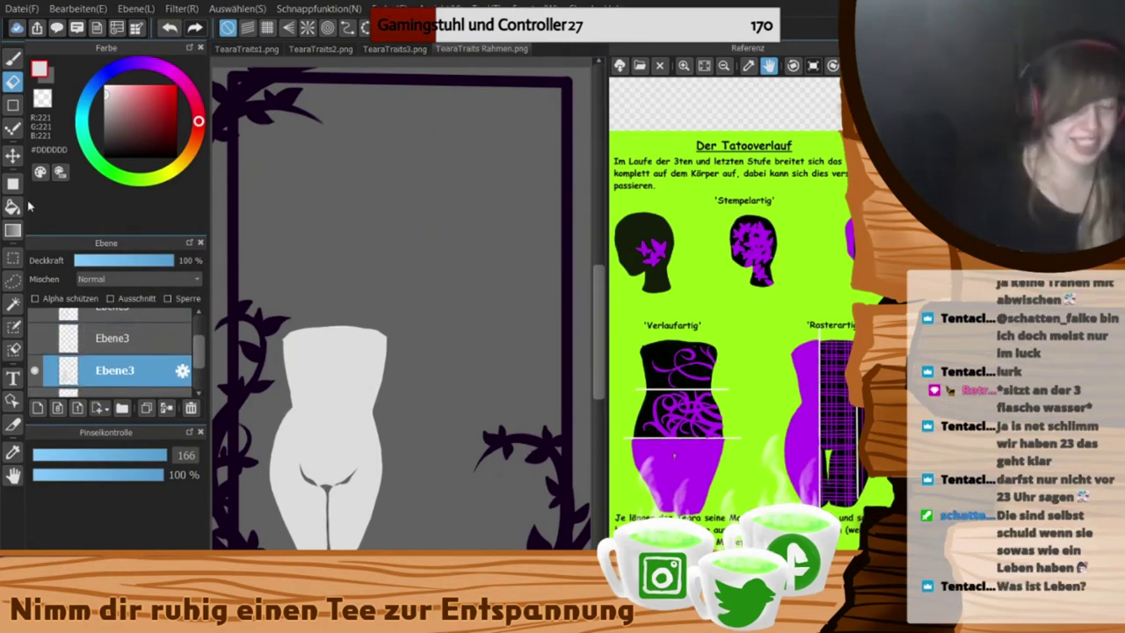
pyautogui.click(12, 156)
pyautogui.moveTo(324, 476); pyautogui.dragTo(473, 479)
# - Show the sketch layer again and paint the head and neck in solid light grey on the silhouette layer
pyautogui.click(125, 344)
pyautogui.click(34, 339)
pyautogui.press('b')
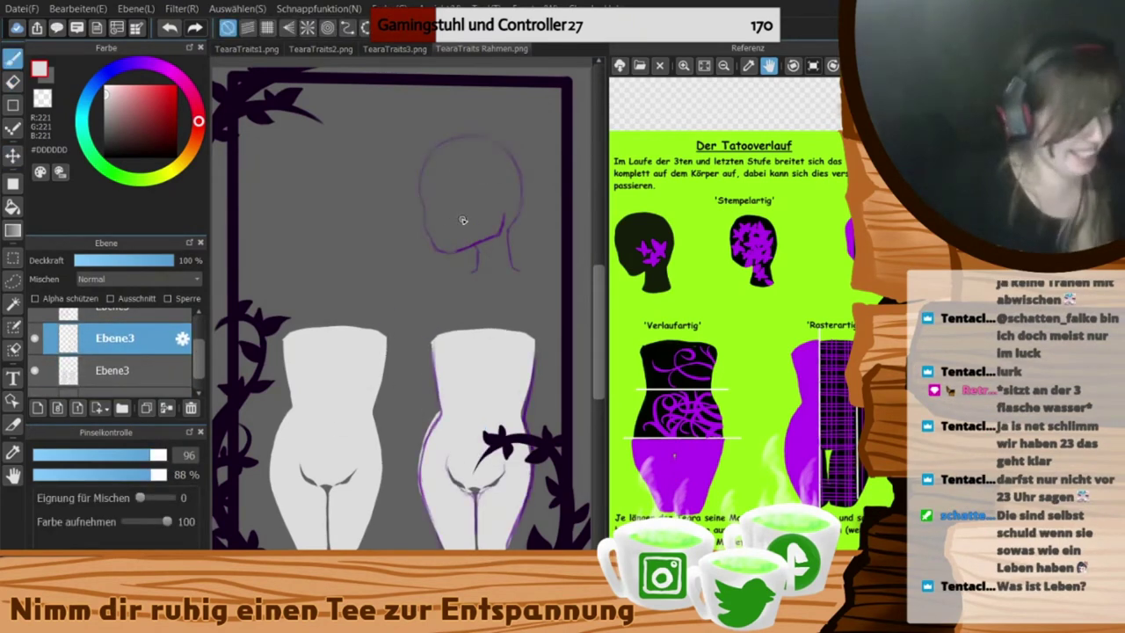
pyautogui.click(174, 363)
pyautogui.hotkey('ctrl', 'z')
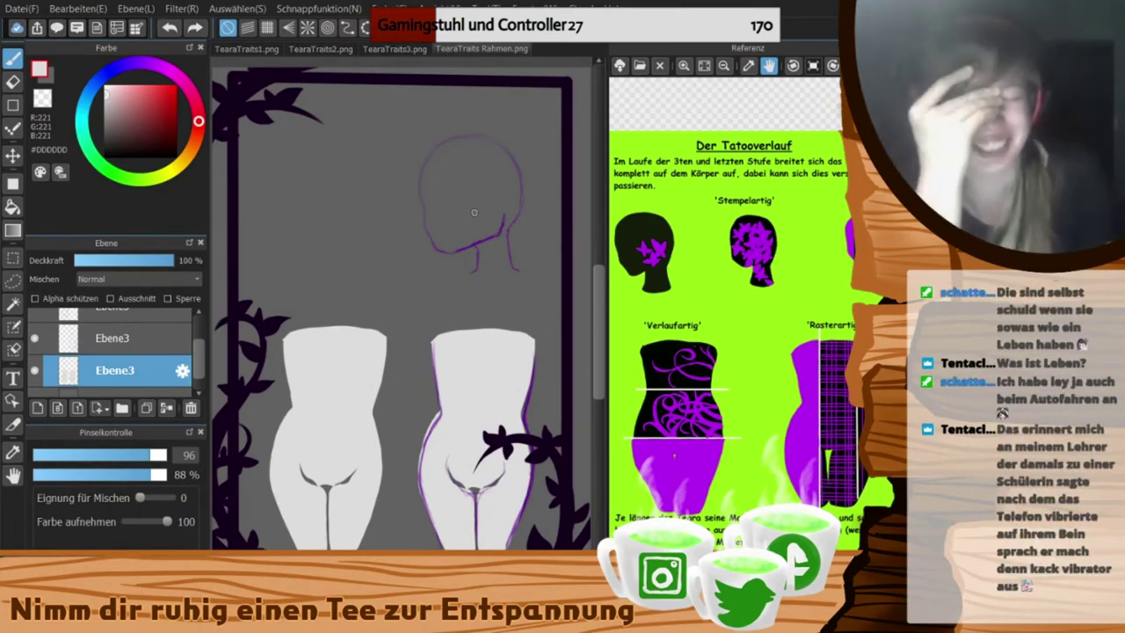
pyautogui.hotkey('ctrl', 'z')
pyautogui.moveTo(444, 141)
pyautogui.mouseDown()
pyautogui.moveTo(424, 176)
pyautogui.moveTo(437, 248)
pyautogui.moveTo(492, 233)
pyautogui.moveTo(448, 237)
pyautogui.mouseUp()
pyautogui.moveTo(444, 141)
pyautogui.mouseDown()
pyautogui.moveTo(424, 175)
pyautogui.moveTo(499, 145)
pyautogui.mouseUp()
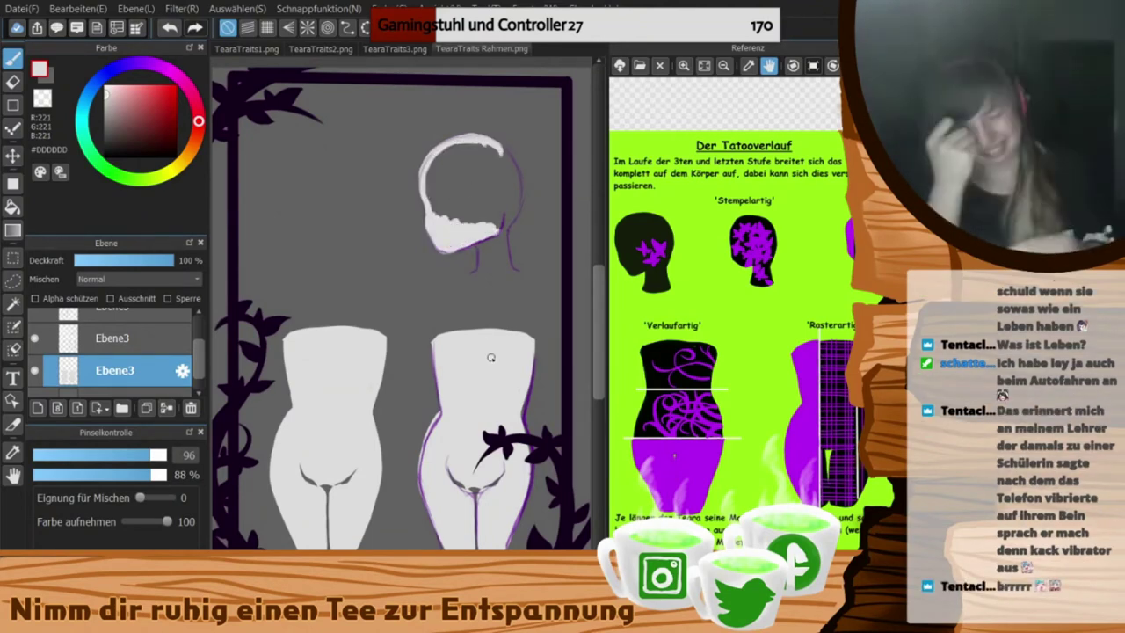
pyautogui.moveTo(497, 139)
pyautogui.mouseDown()
pyautogui.moveTo(523, 176)
pyautogui.moveTo(527, 283)
pyautogui.mouseUp()
pyautogui.moveTo(480, 245)
pyautogui.mouseDown()
pyautogui.moveTo(473, 286)
pyautogui.moveTo(505, 260)
pyautogui.mouseUp()
pyautogui.moveTo(448, 159)
pyautogui.mouseDown()
pyautogui.moveTo(506, 216)
pyautogui.moveTo(448, 190)
pyautogui.moveTo(505, 159)
pyautogui.mouseUp()
# - Hide the sketch layer and clean up the head silhouette's outline and jawline with a size 63 eraser
pyautogui.press('e')
pyautogui.click(140, 456)
pyautogui.click(34, 339)
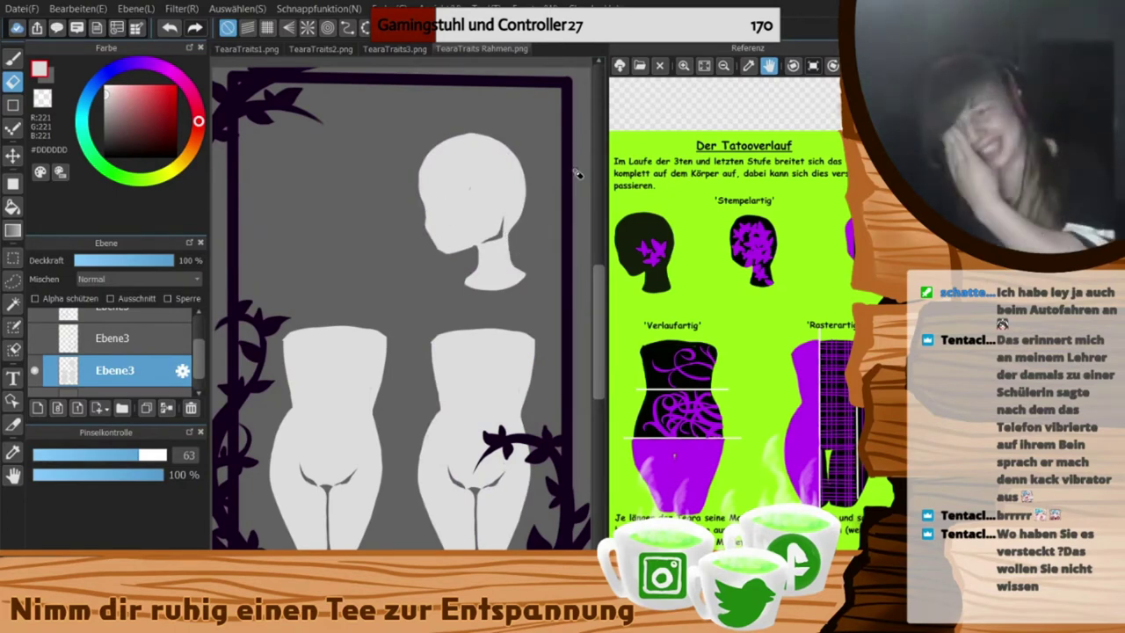
# - Sample the purple #7200A0 from TearaTraits3.png and return to the frame file
pyautogui.click(395, 49)
pyautogui.press('i')
pyautogui.click(439, 183)
pyautogui.click(481, 49)
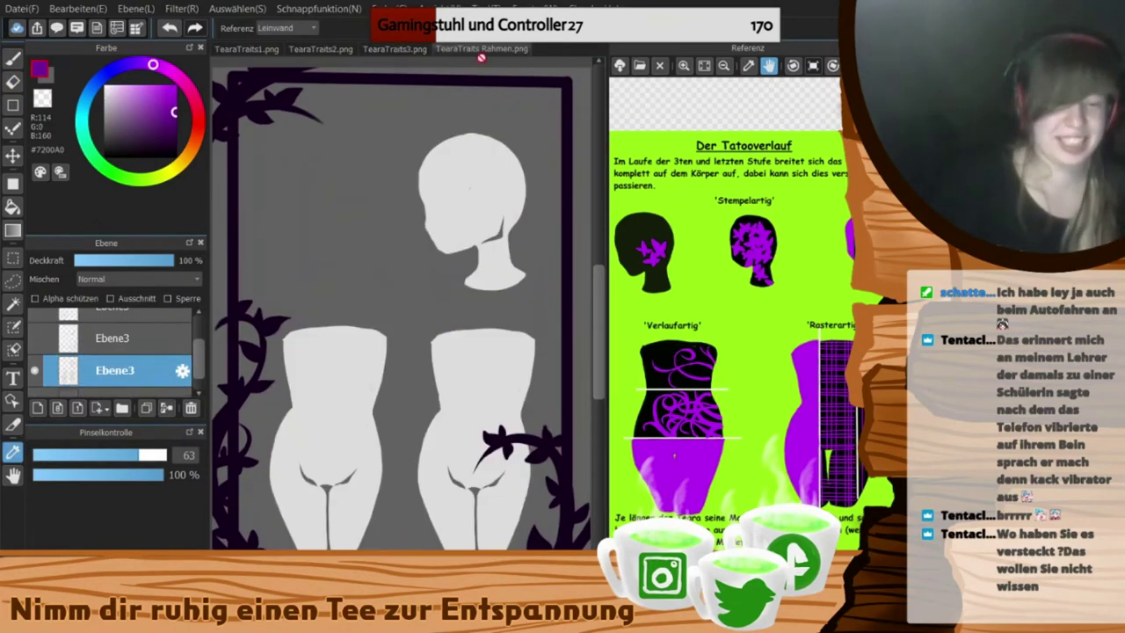
# - Add a new layer above the silhouettes and sample the frame's dark purple #16001E for the brush
pyautogui.press('b')
pyautogui.click(38, 408)
pyautogui.press('i')
pyautogui.click(233, 181)
pyautogui.press('b')
# - Try to draw a straight horizontal divider line across the left torso's waist
pyautogui.click(12, 106)
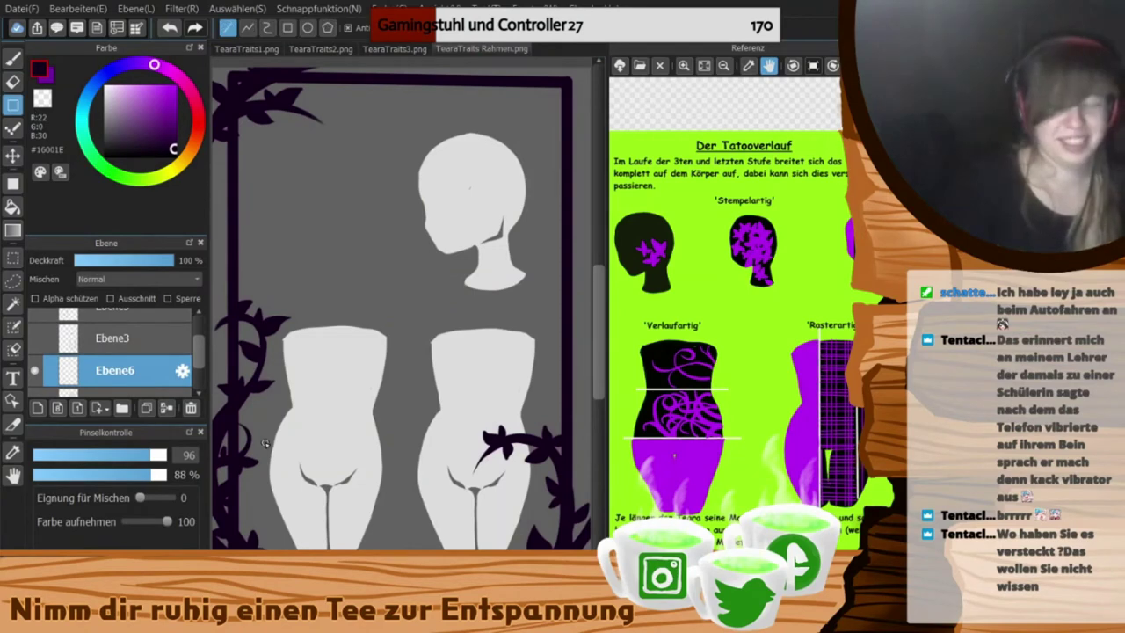
pyautogui.moveTo(273, 386); pyautogui.dragTo(409, 385)
pyautogui.hotkey('ctrl', 'z')
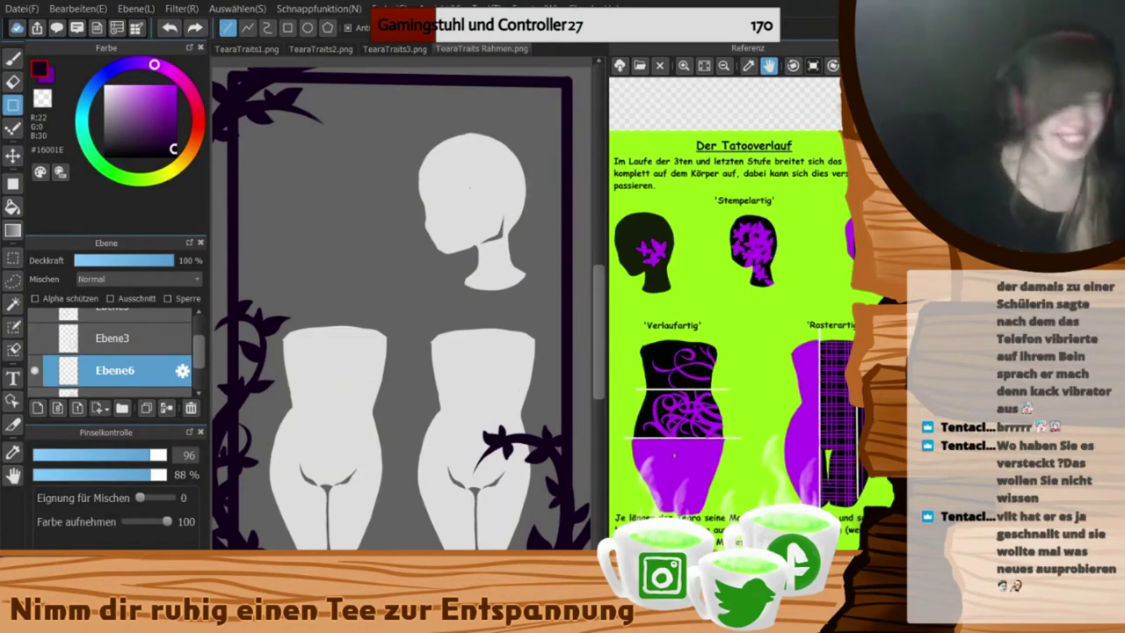
# - Draw two horizontal dark divider lines across the left torso figure and two vertical ones down the right torso figure
pyautogui.click(99, 456)
pyautogui.moveTo(274, 390); pyautogui.dragTo(407, 390)
pyautogui.moveTo(255, 473); pyautogui.dragTo(408, 471)
pyautogui.moveTo(458, 302)
pyautogui.mouseDown()
pyautogui.moveTo(473, 447)
pyautogui.moveTo(456, 551)
pyautogui.mouseUp()
pyautogui.moveTo(505, 309); pyautogui.dragTo(502, 551)
pyautogui.press('e')
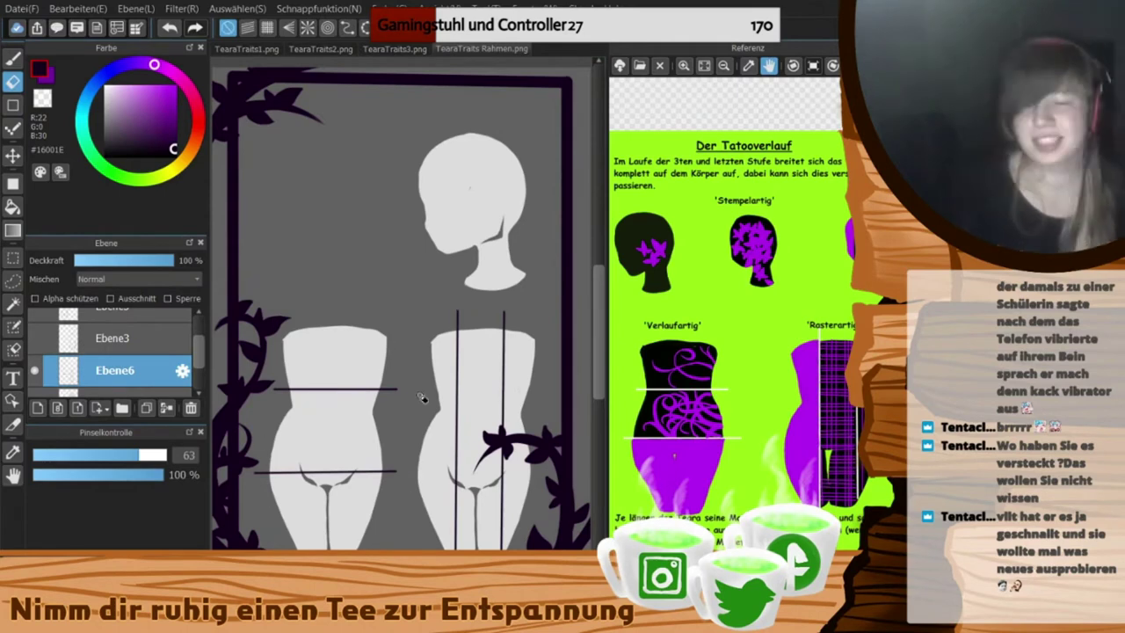
# - Draw two parallel slanted divider lines across the head silhouette and erase their uneven ends
pyautogui.click(13, 105)
pyautogui.moveTo(392, 197); pyautogui.dragTo(538, 139)
pyautogui.moveTo(395, 251); pyautogui.dragTo(546, 191)
pyautogui.click(13, 82)
pyautogui.moveTo(394, 193); pyautogui.dragTo(399, 259)
pyautogui.moveTo(540, 143); pyautogui.dragTo(541, 201)
# - Switch to the Brush with purple #7200A0 and add a new layer directly beneath the divider line layer Ebene6
pyautogui.click(48, 79)
pyautogui.click(13, 59)
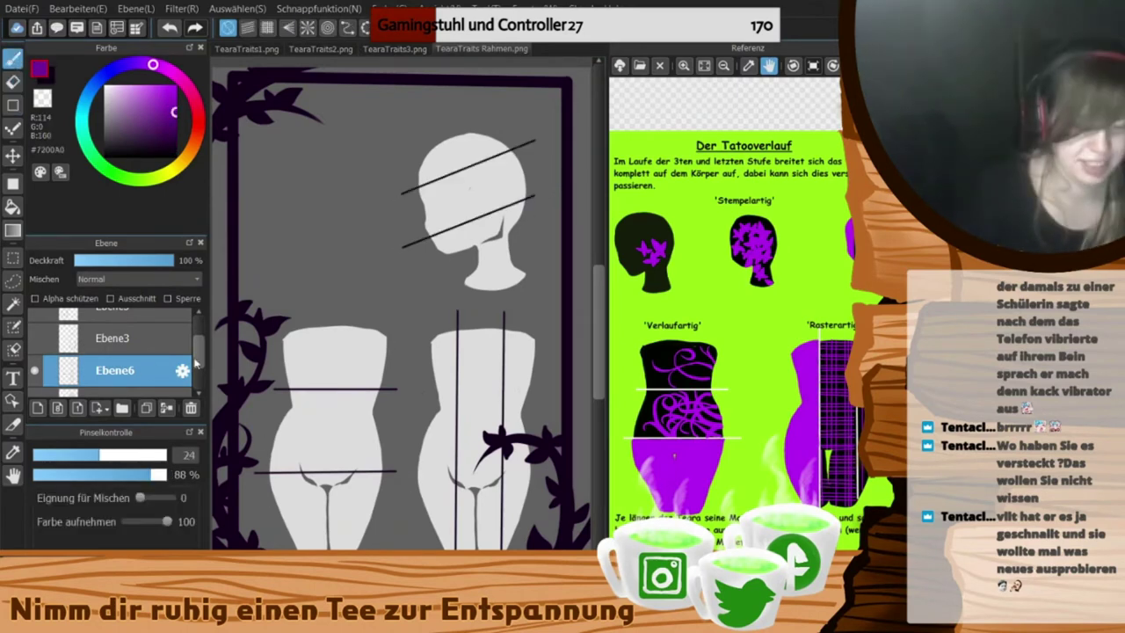
pyautogui.moveTo(197, 363); pyautogui.dragTo(197, 372)
pyautogui.click(114, 365)
pyautogui.click(37, 408)
# - Paint solid purple butterflies with a size 24 brush in the head's top section, above the upper divider line
pyautogui.click(634, 607)
pyautogui.click(749, 66)
pyautogui.scroll(2, 434, 246)
pyautogui.moveTo(437, 253); pyautogui.dragTo(440, 250)
pyautogui.moveTo(440, 252)
pyautogui.mouseDown()
pyautogui.moveTo(424, 219)
pyautogui.moveTo(459, 245)
pyautogui.mouseUp()
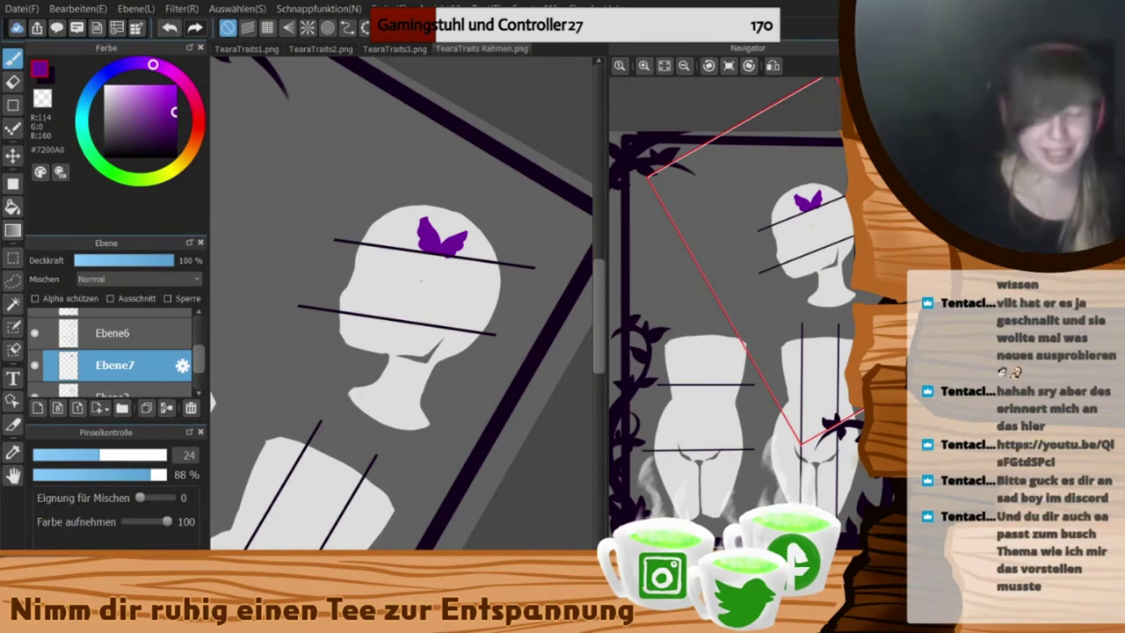
pyautogui.moveTo(384, 239)
pyautogui.mouseDown()
pyautogui.moveTo(374, 242)
pyautogui.moveTo(385, 249)
pyautogui.mouseUp()
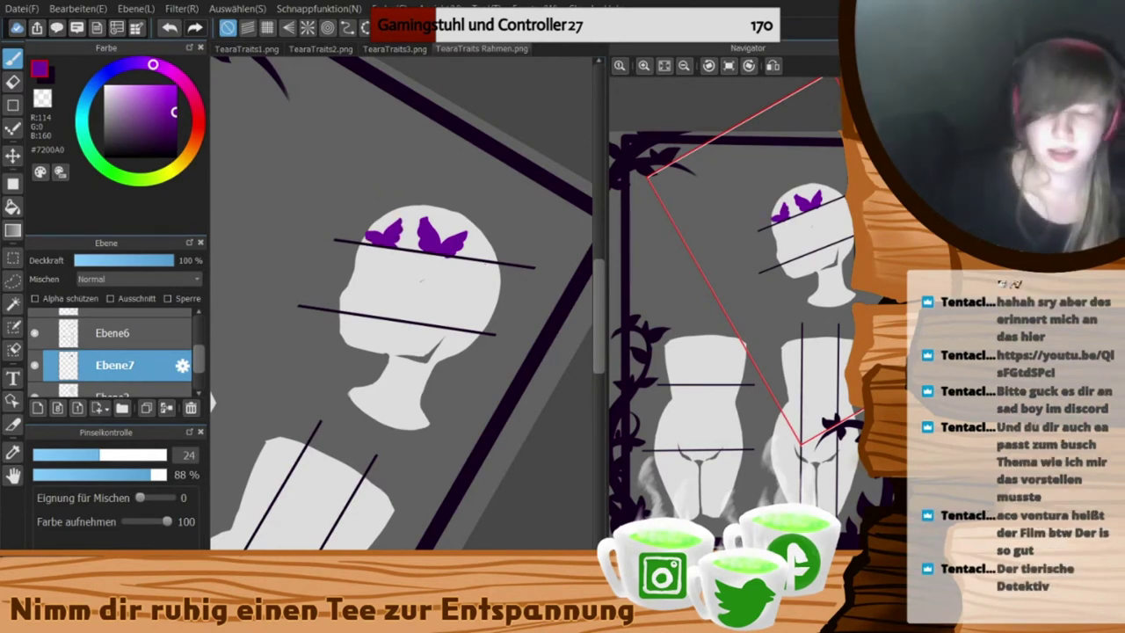
pyautogui.moveTo(410, 213); pyautogui.dragTo(426, 215)
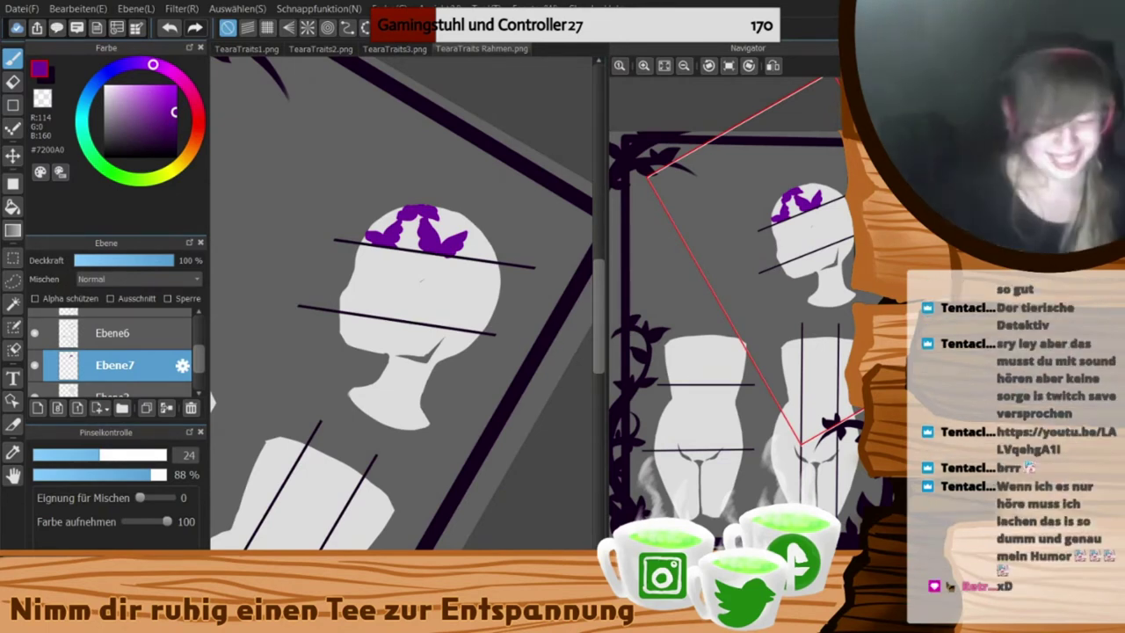
pyautogui.moveTo(423, 213); pyautogui.dragTo(468, 235)
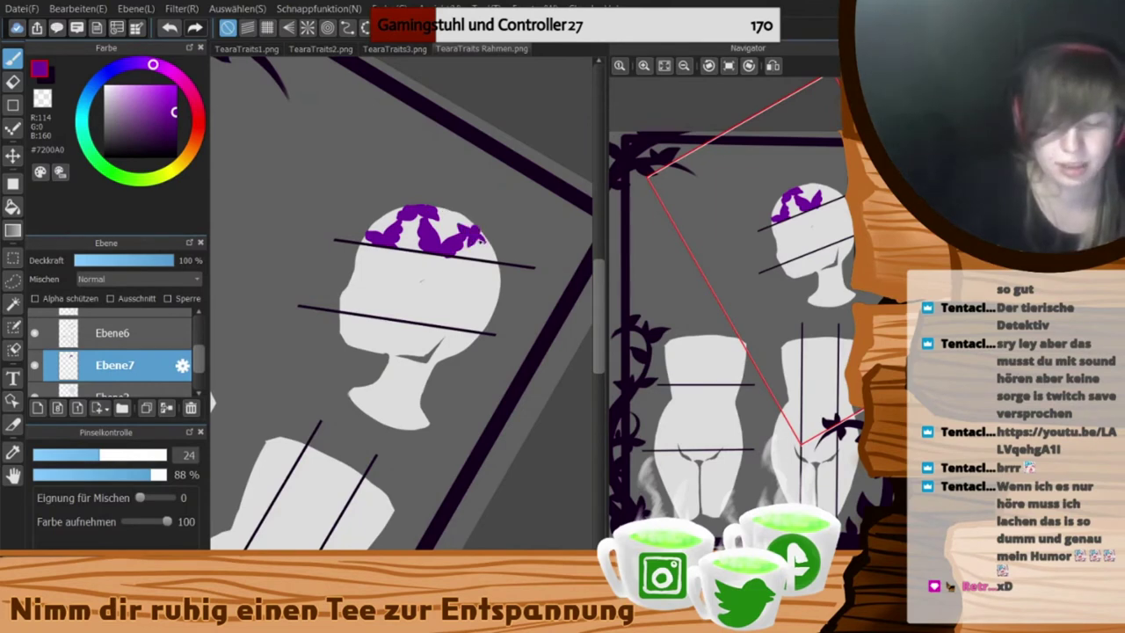
pyautogui.hotkey('ctrl', 'z')
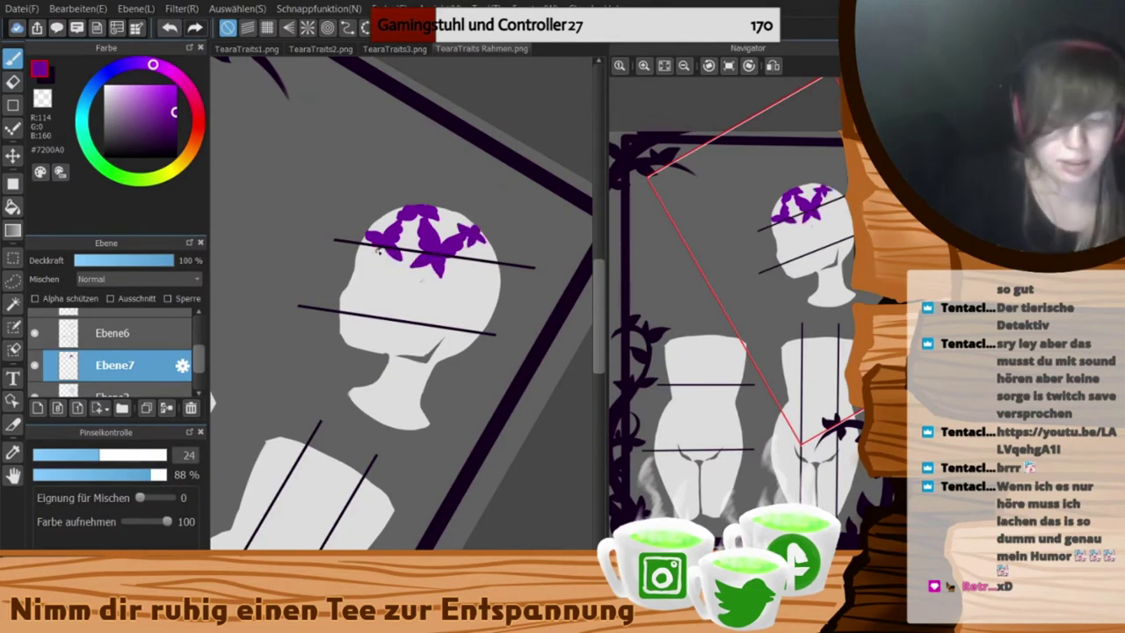
# - Cover the head's middle section between the two slanted lines with densely packed purple butterflies
pyautogui.moveTo(386, 250); pyautogui.dragTo(374, 262)
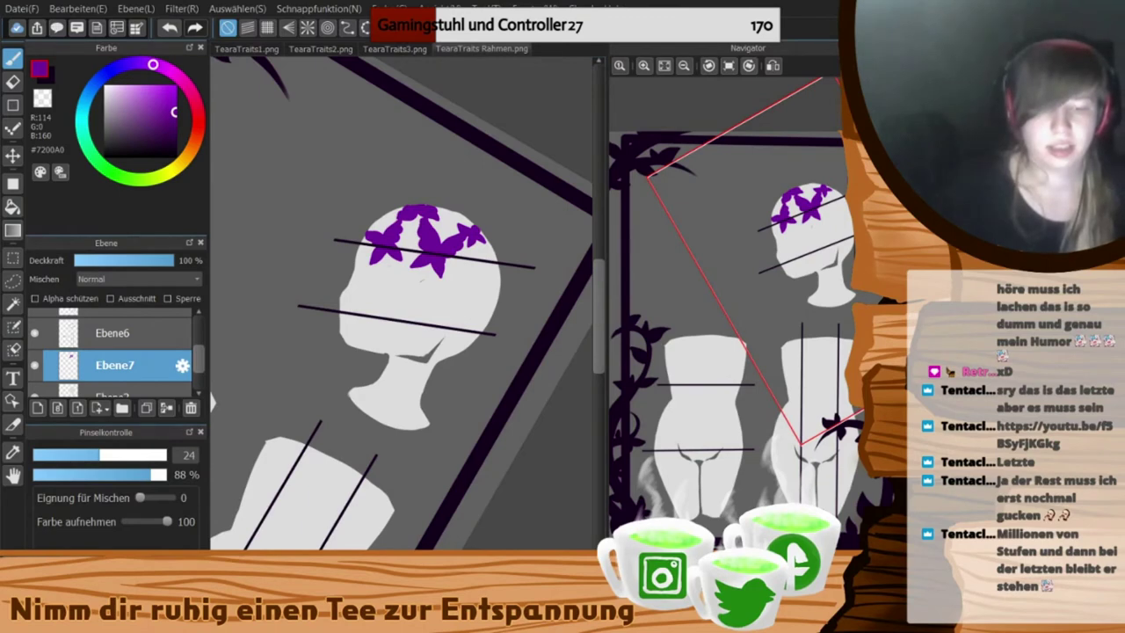
pyautogui.moveTo(401, 288); pyautogui.dragTo(398, 297)
pyautogui.moveTo(401, 289); pyautogui.dragTo(403, 297)
pyautogui.moveTo(405, 294)
pyautogui.mouseDown()
pyautogui.moveTo(420, 301)
pyautogui.moveTo(384, 286)
pyautogui.moveTo(423, 290)
pyautogui.moveTo(344, 302)
pyautogui.moveTo(380, 312)
pyautogui.moveTo(386, 267)
pyautogui.mouseUp()
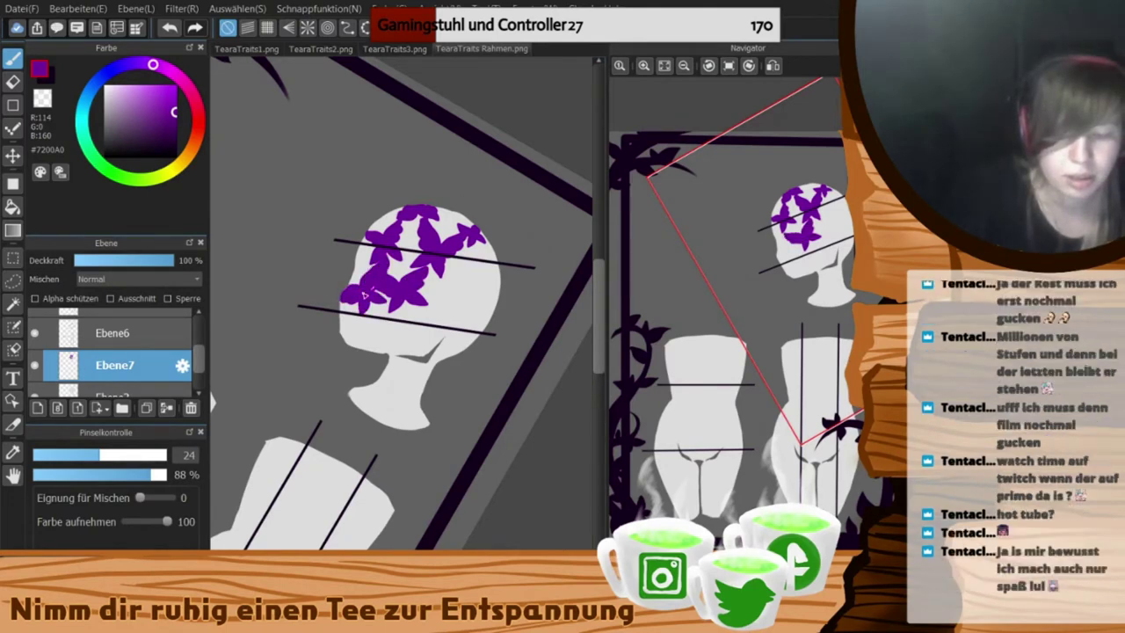
pyautogui.moveTo(433, 302)
pyautogui.mouseDown()
pyautogui.moveTo(455, 311)
pyautogui.moveTo(454, 290)
pyautogui.mouseUp()
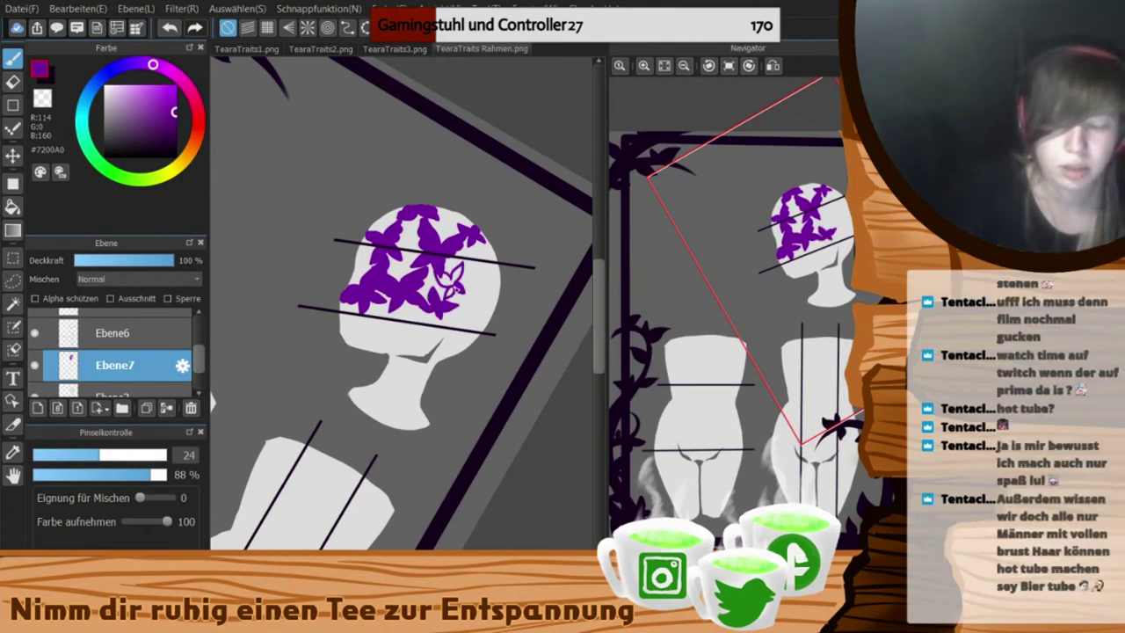
pyautogui.moveTo(353, 279); pyautogui.dragTo(350, 285)
pyautogui.moveTo(465, 305)
pyautogui.mouseDown()
pyautogui.moveTo(476, 325)
pyautogui.moveTo(462, 322)
pyautogui.mouseUp()
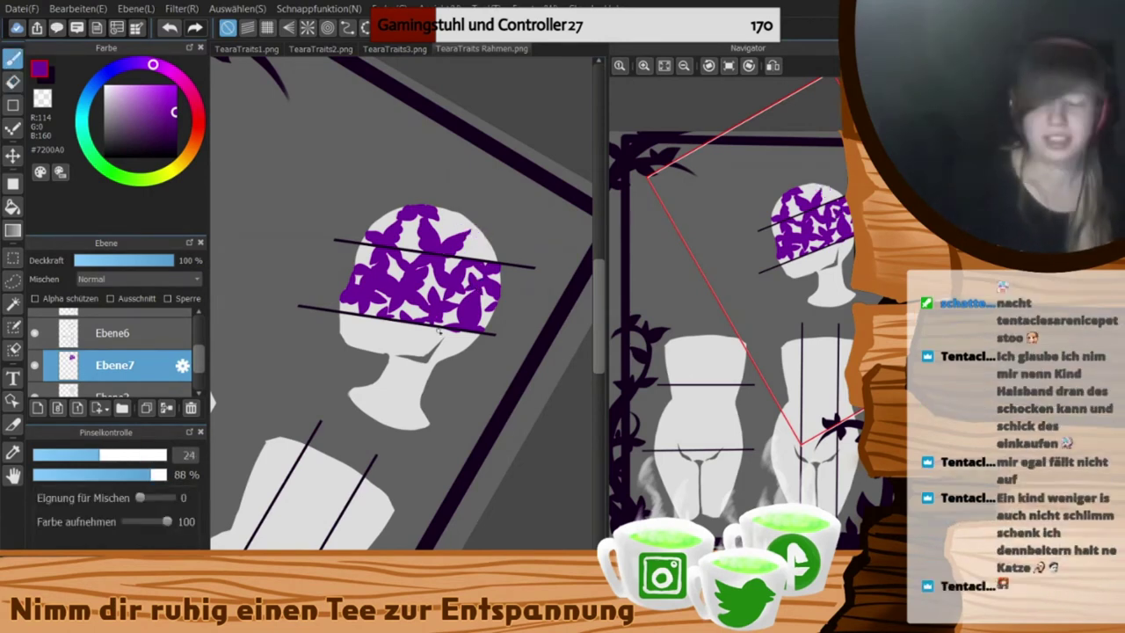
# - Fill the head's lower face and neck, below the lower divider line, solid purple
pyautogui.press('Left')
pyautogui.press('Left')
pyautogui.press('Left')
pyautogui.press('Left')
pyautogui.press('Left')
pyautogui.press('Left')
pyautogui.press('Left')
pyautogui.press('Left')
pyautogui.press('Left')
pyautogui.press('Left')
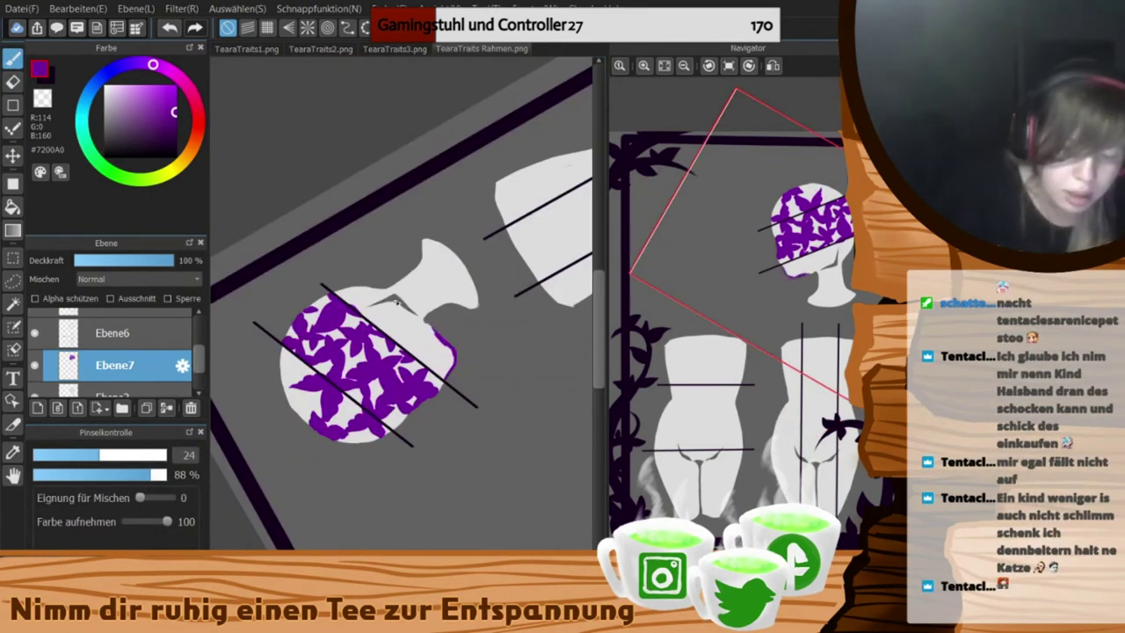
pyautogui.click(144, 455)
pyautogui.press('Right')
pyautogui.press('Right')
pyautogui.press('Right')
pyautogui.press('Right')
pyautogui.moveTo(402, 294)
pyautogui.mouseDown()
pyautogui.moveTo(398, 382)
pyautogui.moveTo(412, 330)
pyautogui.moveTo(452, 354)
pyautogui.moveTo(460, 378)
pyautogui.moveTo(486, 324)
pyautogui.moveTo(434, 330)
pyautogui.moveTo(459, 361)
pyautogui.mouseUp()
pyautogui.moveTo(477, 317)
pyautogui.mouseDown()
pyautogui.moveTo(488, 356)
pyautogui.moveTo(411, 272)
pyautogui.mouseUp()
# - Following the tattoo reference, paint curling purple swirls with a size 35 brush in the left torso figure's upper section
pyautogui.click(729, 66)
pyautogui.click(732, 388)
pyautogui.click(703, 560)
pyautogui.press('Right')
pyautogui.press('Right')
pyautogui.press('Right')
pyautogui.press('Right')
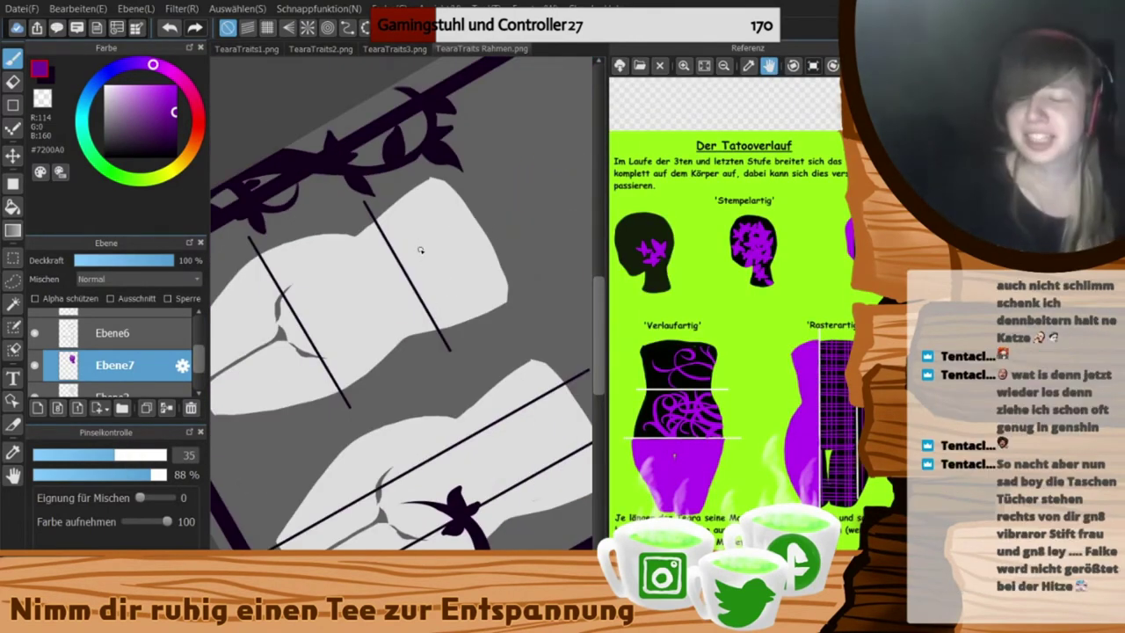
pyautogui.moveTo(409, 231); pyautogui.dragTo(433, 323)
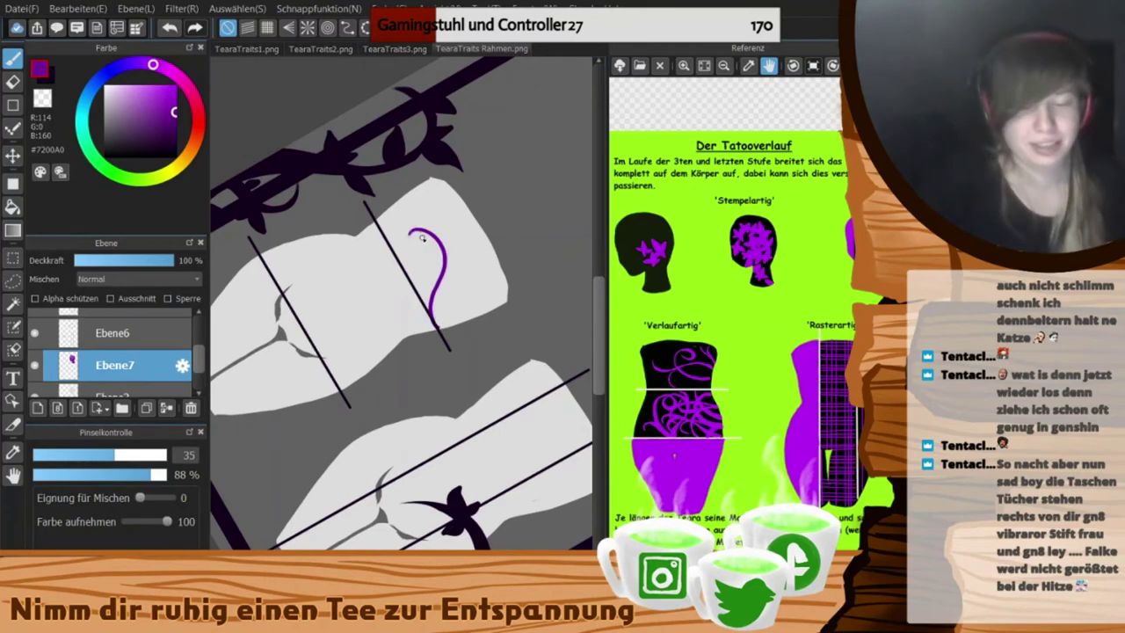
pyautogui.moveTo(415, 231); pyautogui.dragTo(434, 318)
pyautogui.moveTo(439, 265)
pyautogui.mouseDown()
pyautogui.moveTo(425, 306)
pyautogui.moveTo(479, 214)
pyautogui.mouseUp()
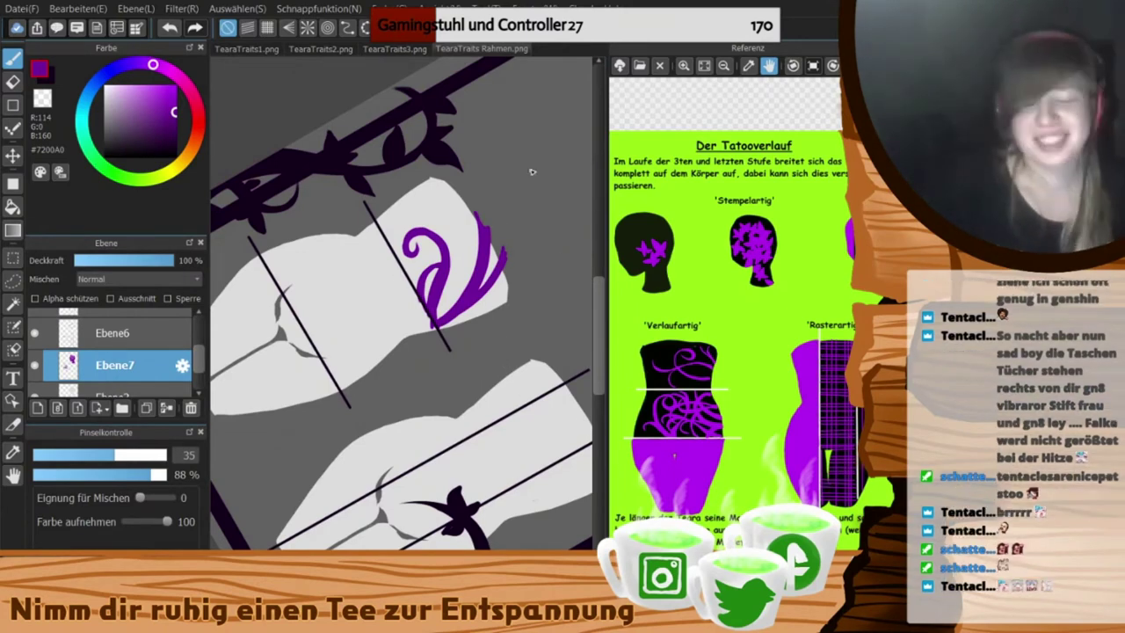
# - Erase the swirl ends that stick out past the upper edge of the left torso figure
pyautogui.press('e')
pyautogui.moveTo(475, 211); pyautogui.dragTo(489, 230)
pyautogui.moveTo(502, 249); pyautogui.dragTo(507, 263)
pyautogui.hotkey('ctrl', 'z')
pyautogui.moveTo(478, 212); pyautogui.dragTo(511, 269)
pyautogui.hotkey('ctrl', 'z')
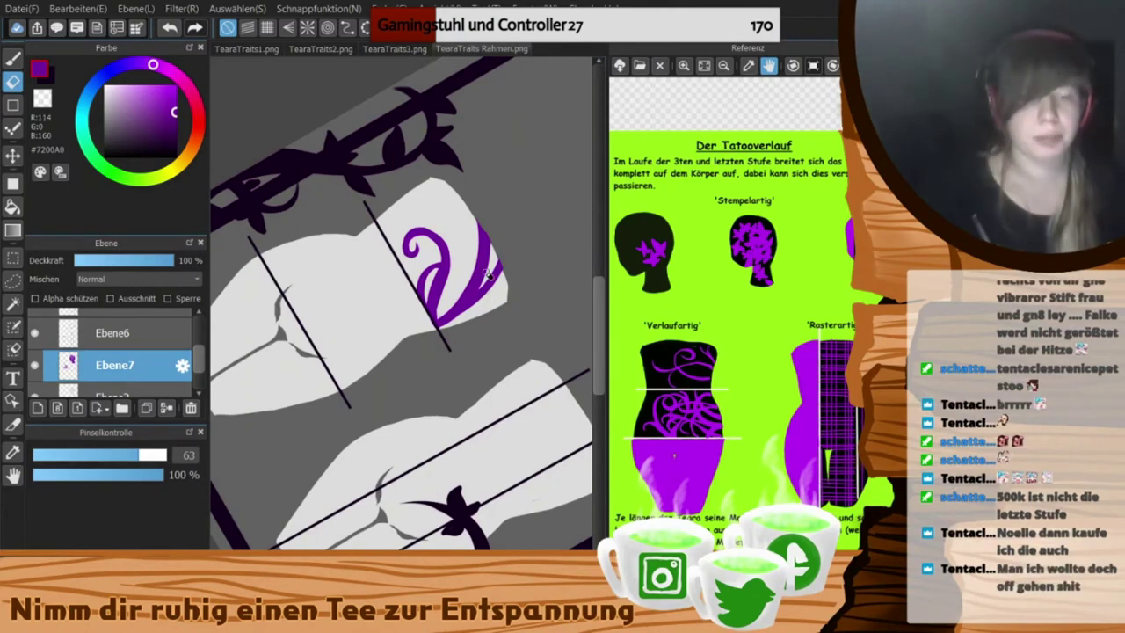
# - Paint long curved purple strokes from the upper divider line down through the left torso figure's middle section
pyautogui.press('b')
pyautogui.moveTo(316, 350)
pyautogui.mouseDown()
pyautogui.moveTo(410, 326)
pyautogui.moveTo(418, 457)
pyautogui.mouseUp()
pyautogui.hotkey('ctrl', 'z')
pyautogui.press('Left')
pyautogui.press('Left')
pyautogui.press('Left')
pyautogui.press('Left')
pyautogui.press('Left')
pyautogui.press('Left')
pyautogui.press('Left')
pyautogui.press('Left')
pyautogui.hotkey('ctrl', 'z')
pyautogui.moveTo(374, 313); pyautogui.dragTo(378, 473)
pyautogui.moveTo(379, 306); pyautogui.dragTo(397, 493)
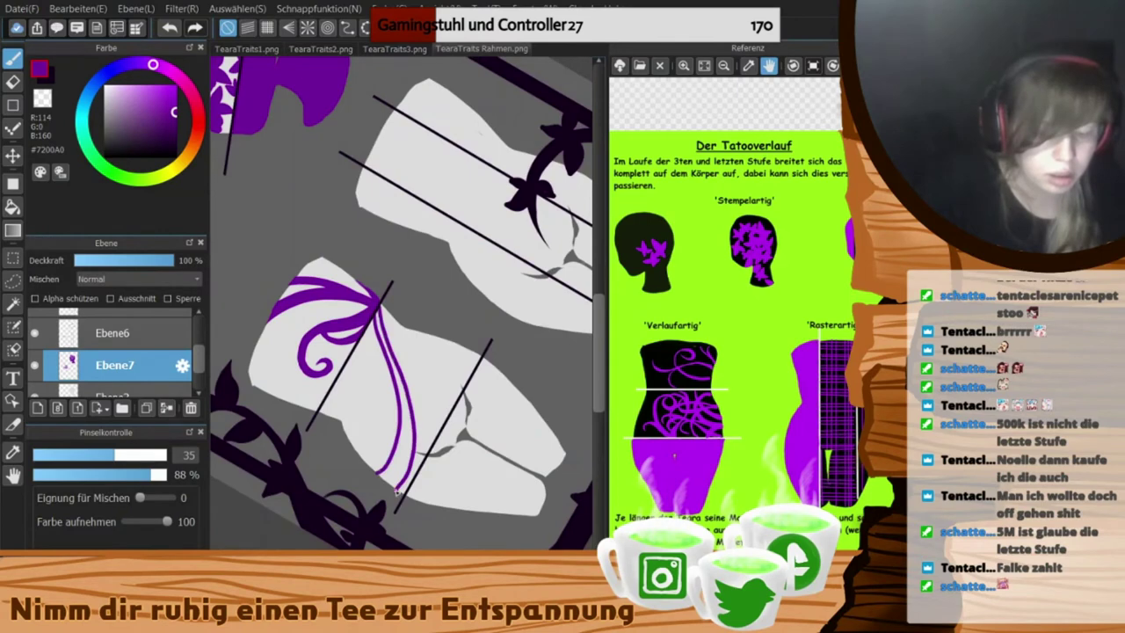
# - Fill the rest of the left torso figure's middle section with dense purple swirls and erase the parts overhanging its outline
pyautogui.press('h')
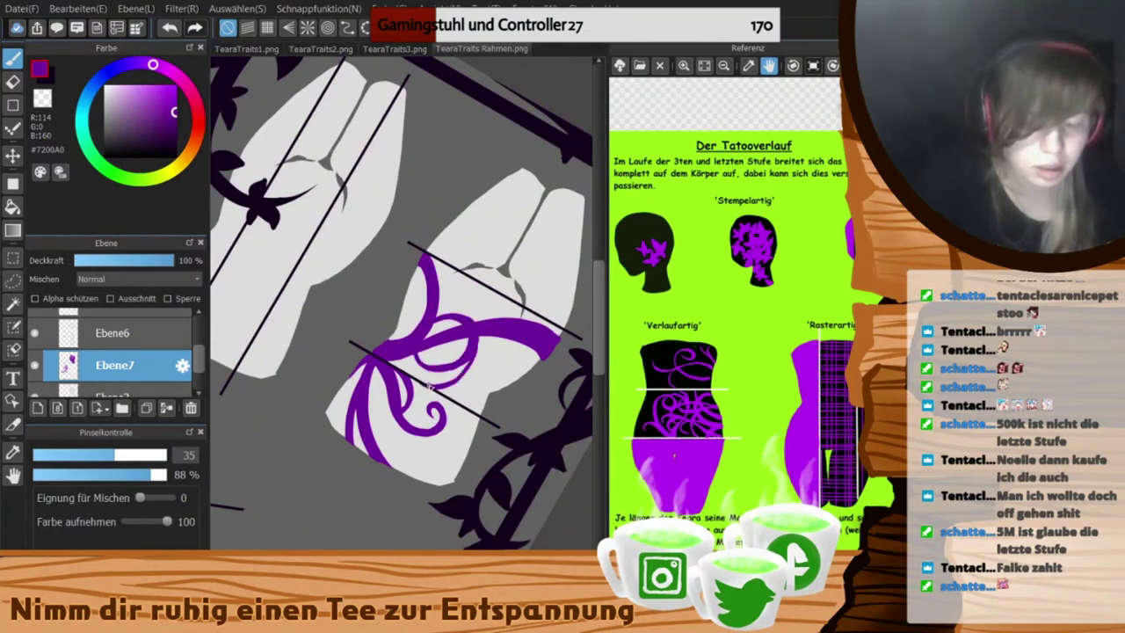
pyautogui.moveTo(444, 262); pyautogui.dragTo(441, 304)
pyautogui.moveTo(519, 359); pyautogui.dragTo(366, 207)
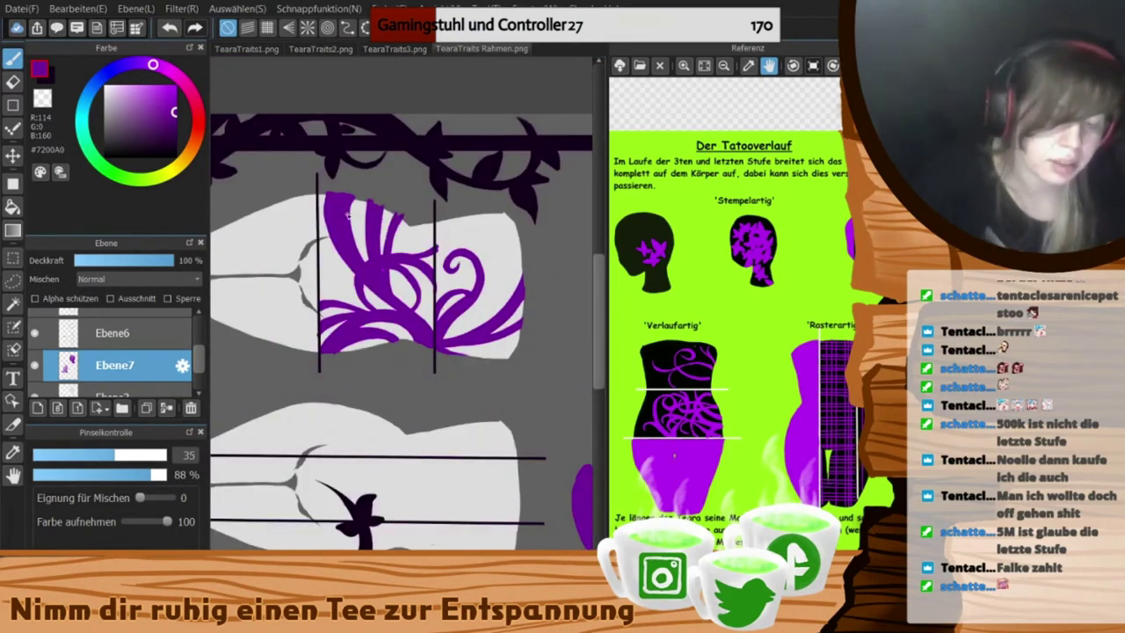
pyautogui.moveTo(349, 272); pyautogui.dragTo(383, 417)
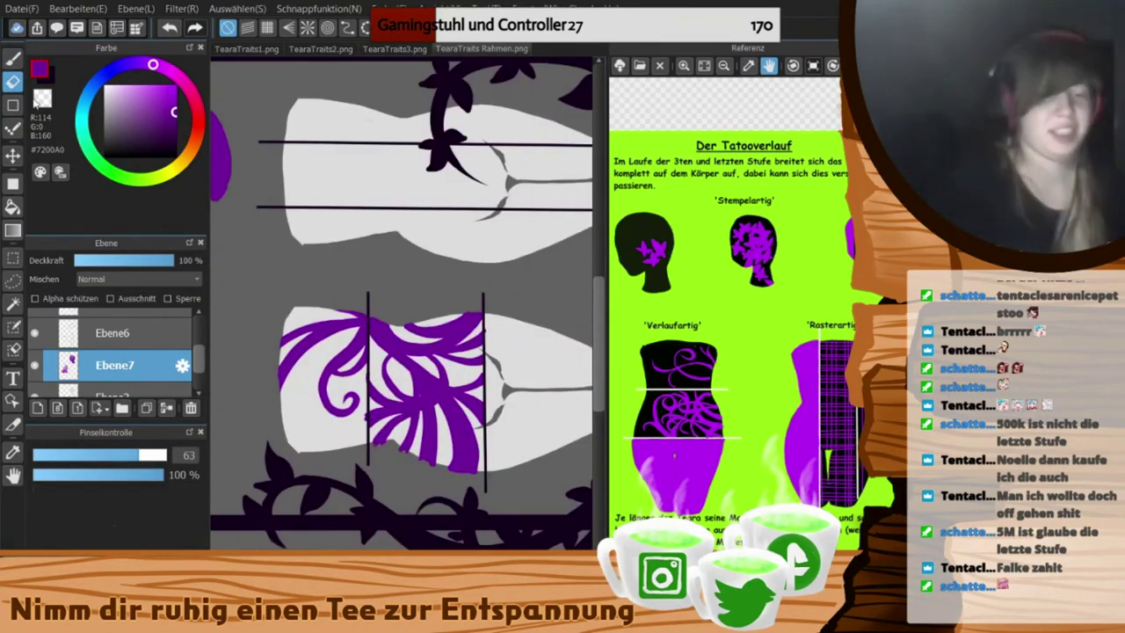
pyautogui.click(11, 86)
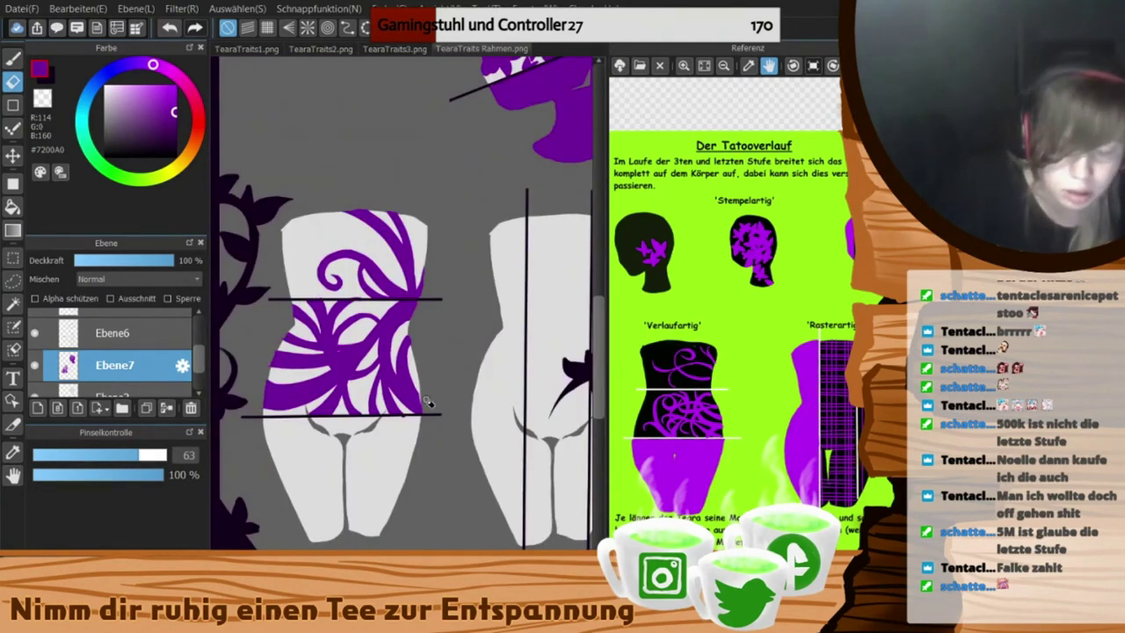
# - Outline and fill the right thigh of the left torso figure in purple, below the lower divider line
pyautogui.press('b')
pyautogui.scroll(-3, 369, 369)
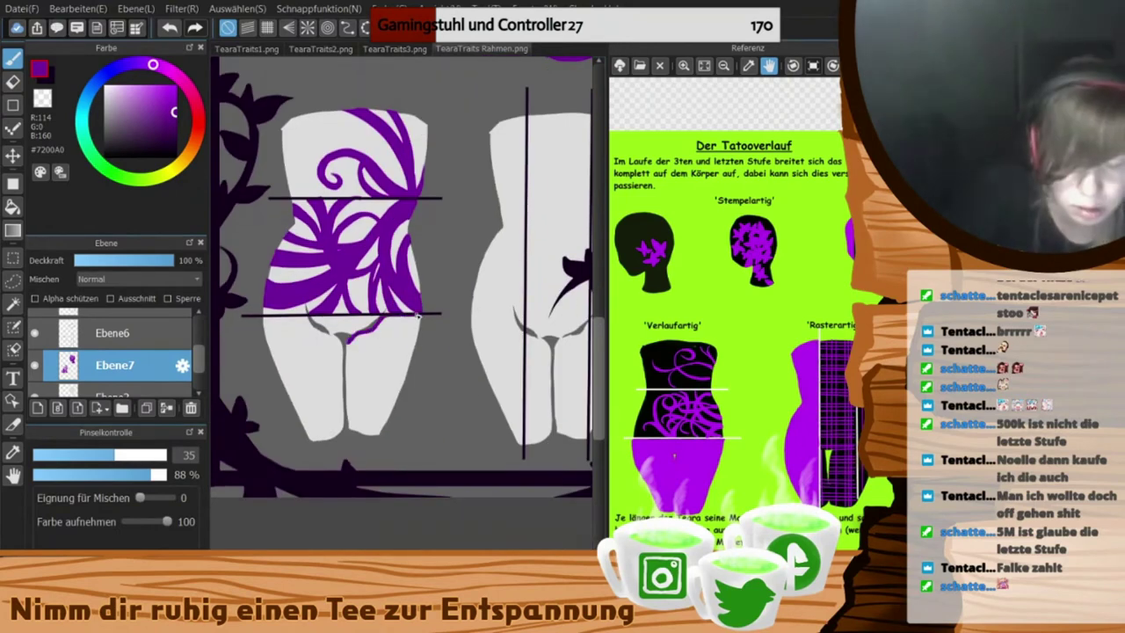
pyautogui.moveTo(418, 317); pyautogui.dragTo(379, 433)
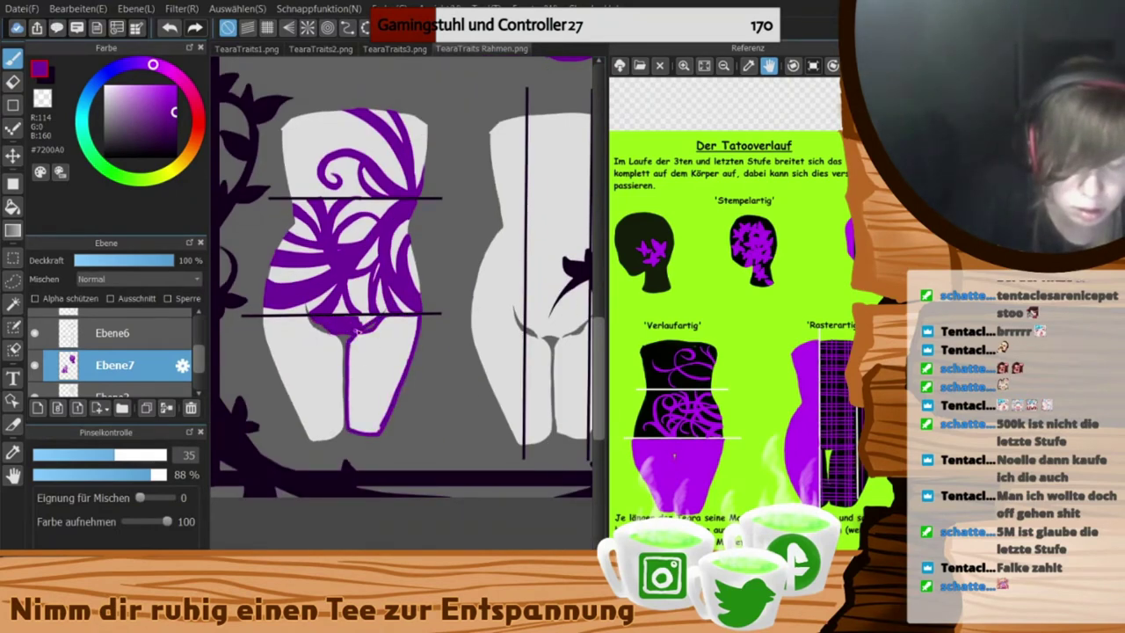
pyautogui.moveTo(417, 318); pyautogui.dragTo(398, 376)
pyautogui.moveTo(355, 343)
pyautogui.mouseDown()
pyautogui.moveTo(387, 379)
pyautogui.moveTo(352, 388)
pyautogui.mouseUp()
# - Fill the left torso figure's remaining thigh solid purple, enlarging the brush to size 88
pyautogui.press('Left')
pyautogui.press('Left')
pyautogui.press('Left')
pyautogui.press('Left')
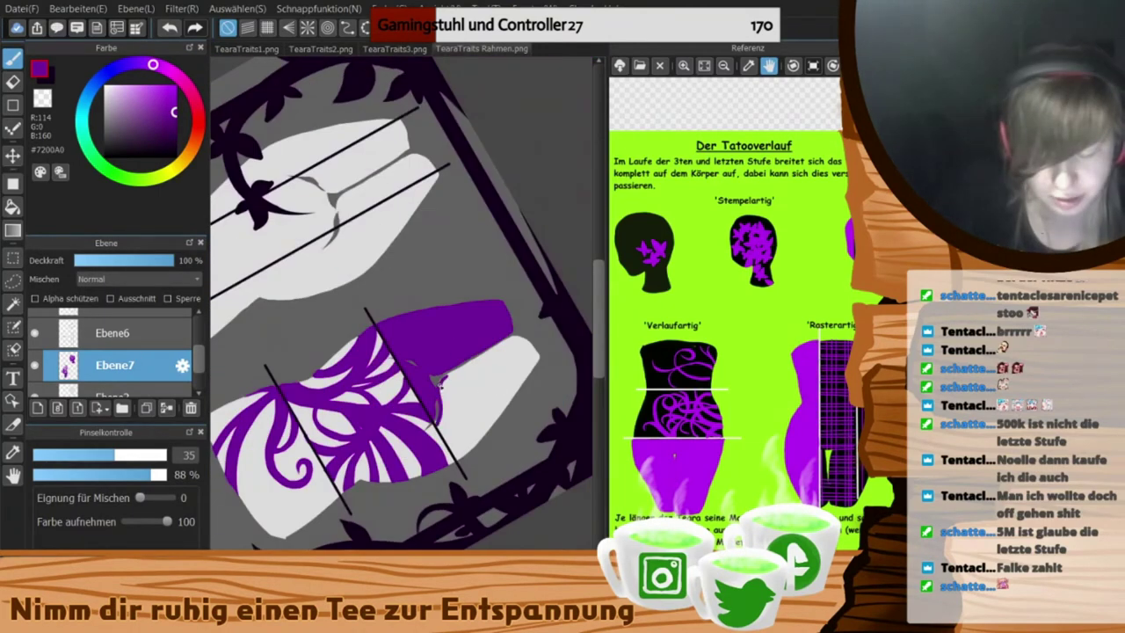
pyautogui.moveTo(515, 340)
pyautogui.mouseDown()
pyautogui.moveTo(492, 428)
pyautogui.moveTo(436, 421)
pyautogui.moveTo(464, 450)
pyautogui.moveTo(433, 376)
pyautogui.moveTo(441, 315)
pyautogui.moveTo(461, 433)
pyautogui.moveTo(475, 367)
pyautogui.mouseUp()
pyautogui.press(']')
pyautogui.press(']')
pyautogui.press(']')
pyautogui.press(']')
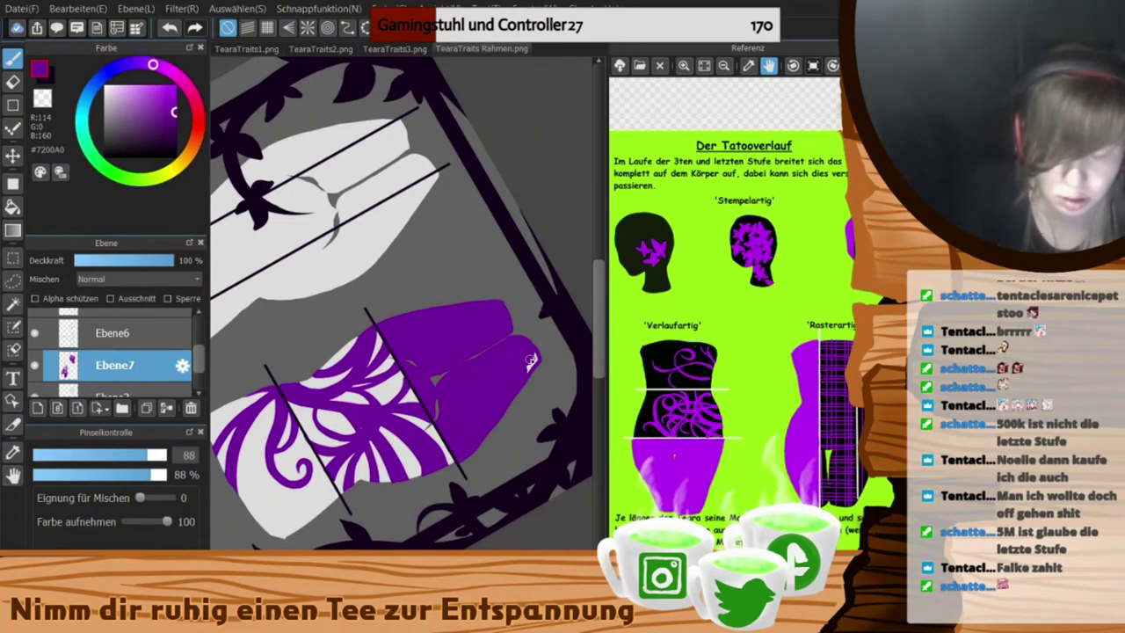
pyautogui.press('e')
pyautogui.press('b')
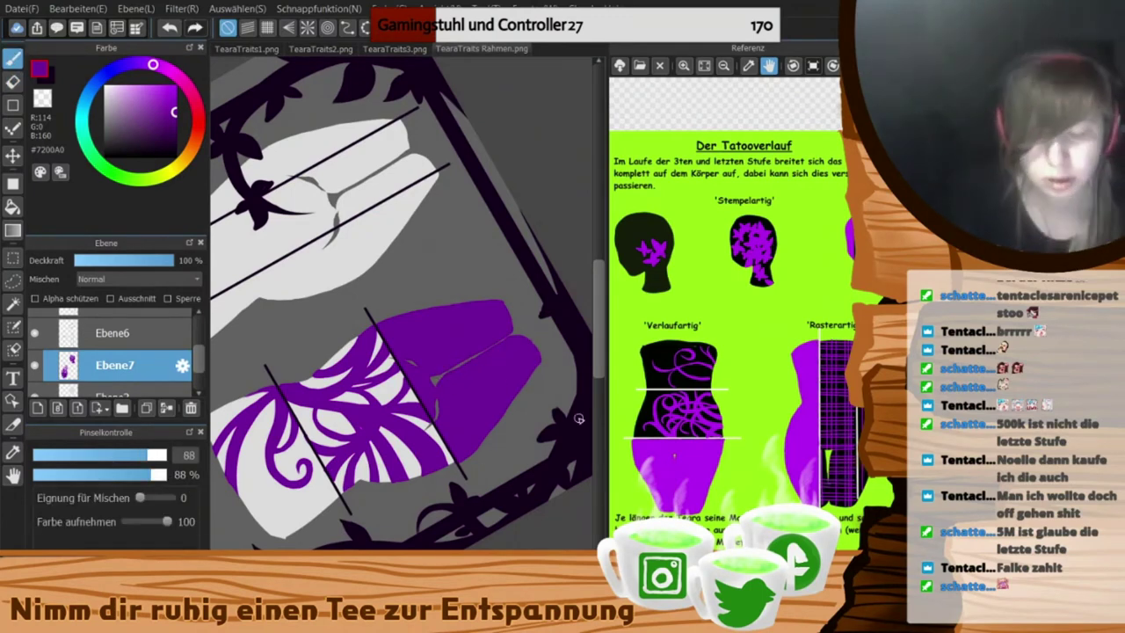
# - Paint a selection over the hips and legs of the right torso figure with the Select Pen
pyautogui.click(637, 607)
pyautogui.click(665, 65)
pyautogui.click(644, 66)
pyautogui.click(690, 607)
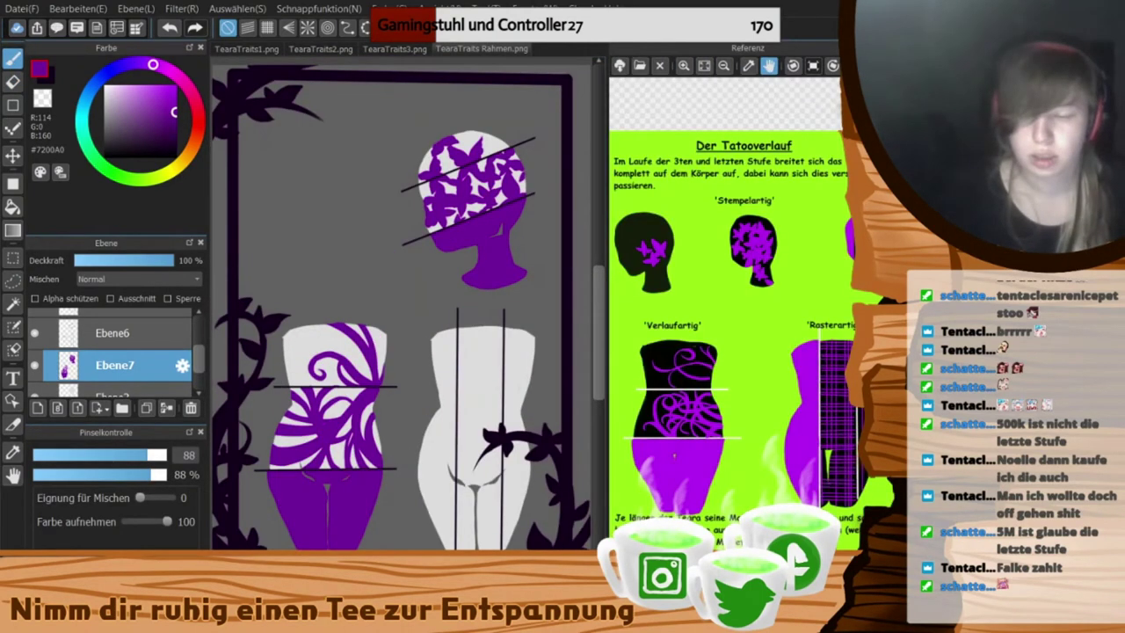
pyautogui.press('s')
pyautogui.scroll(2, 444, 414)
pyautogui.moveTo(444, 413)
pyautogui.mouseDown()
pyautogui.moveTo(392, 306)
pyautogui.moveTo(382, 440)
pyautogui.moveTo(441, 506)
pyautogui.mouseUp()
pyautogui.moveTo(439, 400); pyautogui.dragTo(439, 496)
pyautogui.moveTo(402, 369)
pyautogui.mouseDown()
pyautogui.moveTo(437, 424)
pyautogui.moveTo(380, 400)
pyautogui.moveTo(400, 301)
pyautogui.moveTo(491, 365)
pyautogui.moveTo(456, 497)
pyautogui.moveTo(466, 458)
pyautogui.moveTo(492, 423)
pyautogui.moveTo(494, 378)
pyautogui.mouseUp()
pyautogui.click(13, 350)
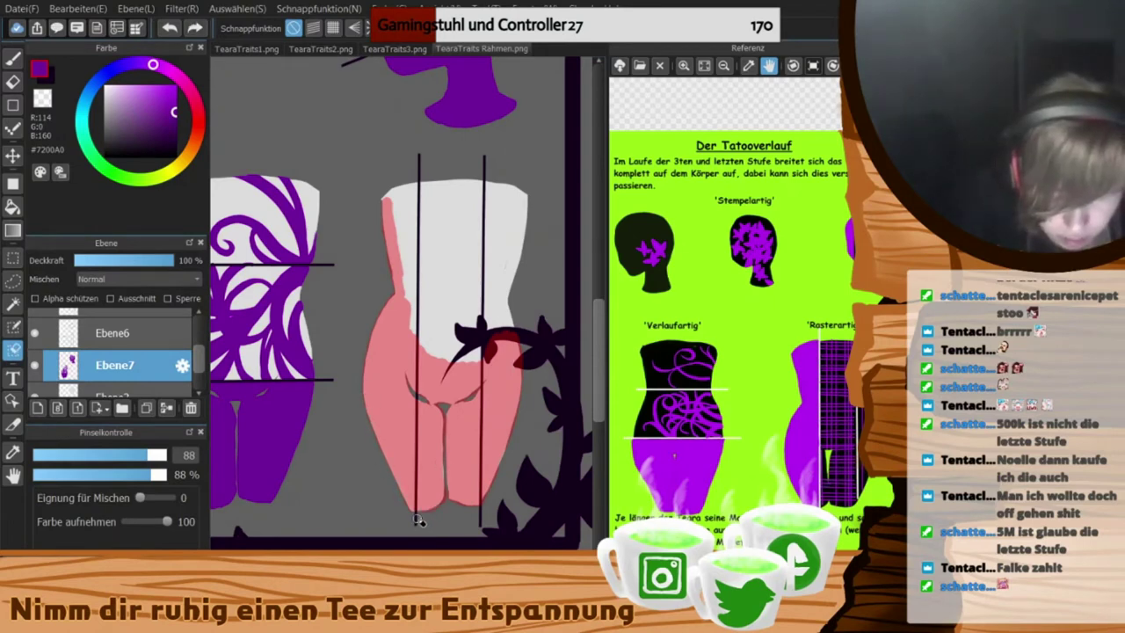
# - Extend the painted selection along the right torso figure's upper edges at size 31 and fill its inside at size 113
pyautogui.click(110, 455)
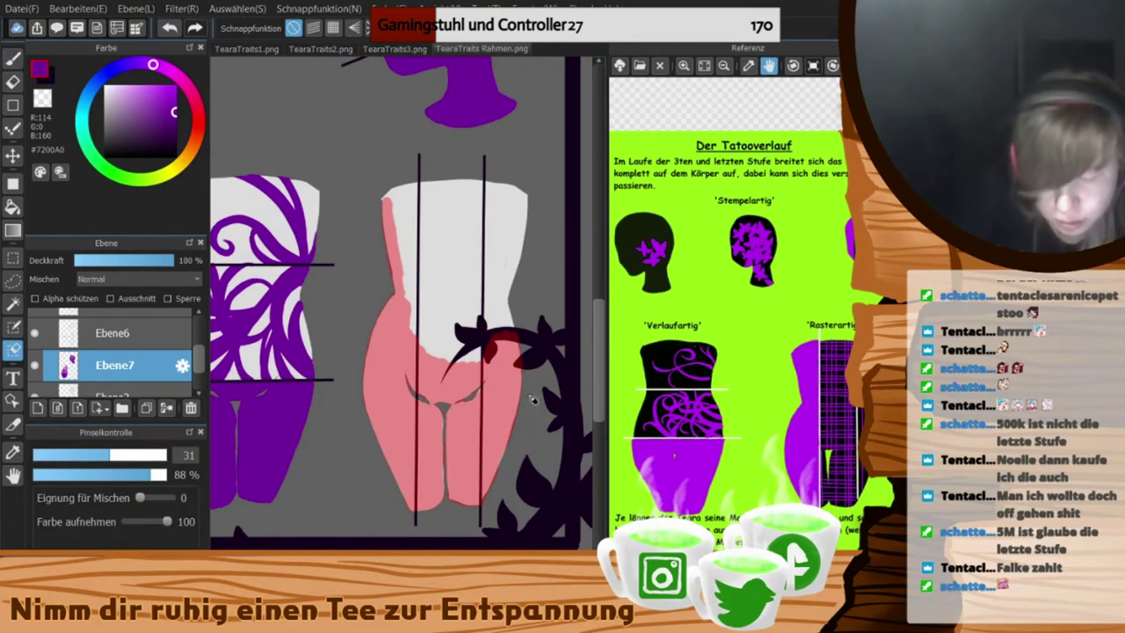
pyautogui.press('s')
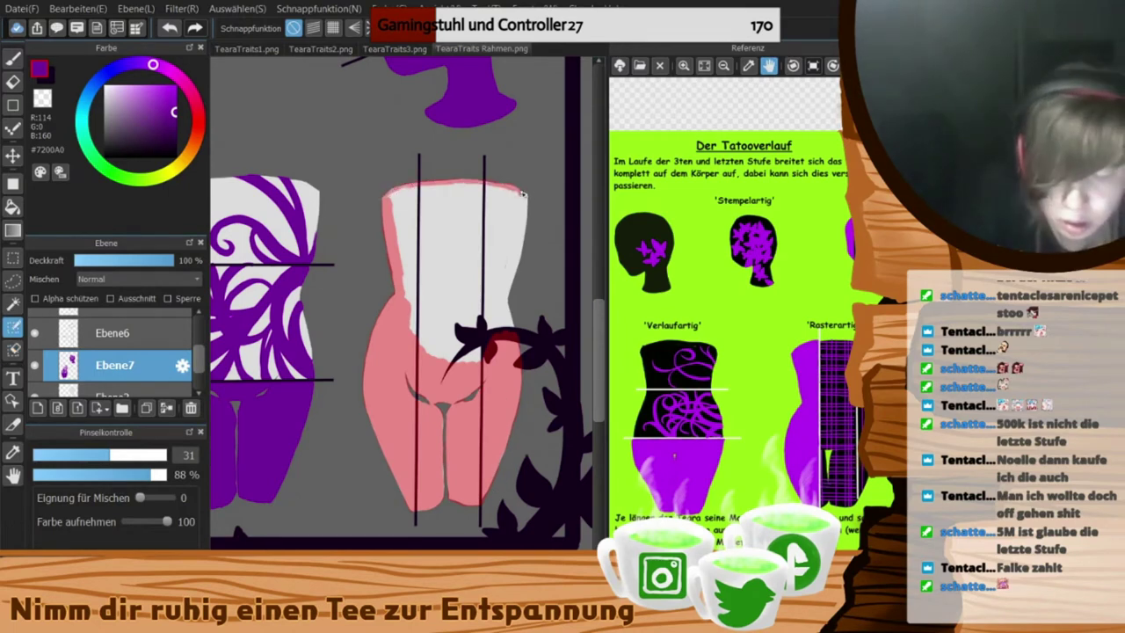
pyautogui.moveTo(519, 244); pyautogui.dragTo(504, 327)
pyautogui.click(155, 455)
pyautogui.moveTo(398, 198)
pyautogui.mouseDown()
pyautogui.moveTo(442, 320)
pyautogui.moveTo(402, 201)
pyautogui.moveTo(481, 194)
pyautogui.moveTo(446, 176)
pyautogui.mouseUp()
# - Fill the right torso figure's strip left of the first vertical divider line solid purple
pyautogui.press('b')
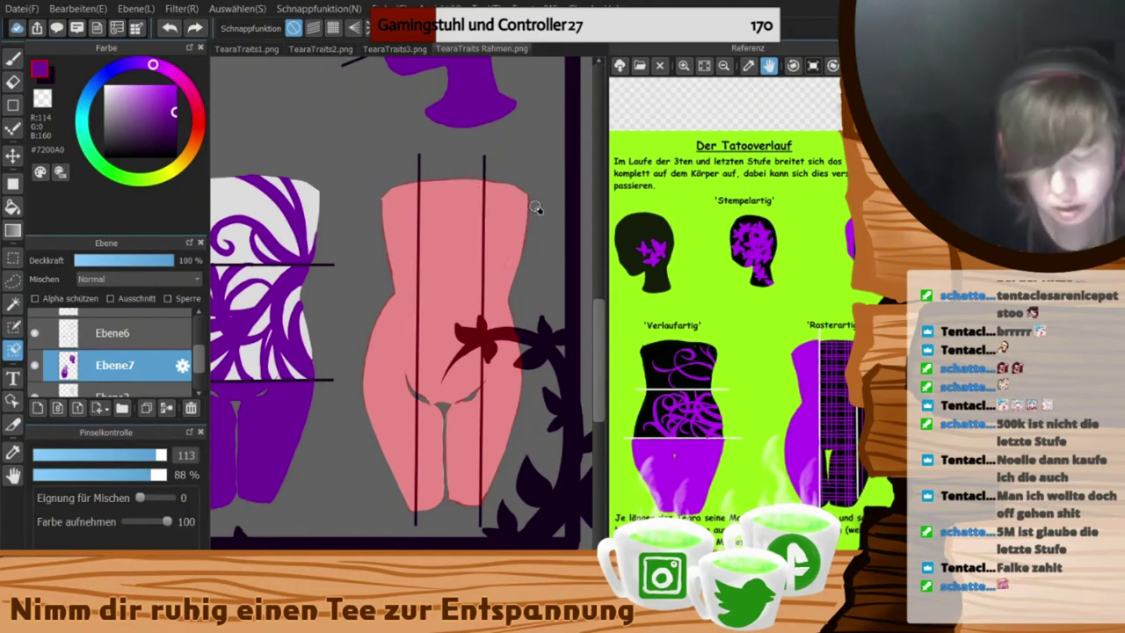
pyautogui.press('b')
pyautogui.moveTo(415, 183)
pyautogui.mouseDown()
pyautogui.moveTo(390, 246)
pyautogui.moveTo(402, 229)
pyautogui.moveTo(389, 336)
pyautogui.moveTo(405, 402)
pyautogui.moveTo(395, 401)
pyautogui.moveTo(405, 494)
pyautogui.mouseUp()
# - Draw evenly spaced vertical purple stripes down the right torso figure's middle and right strips with straight lines
pyautogui.click(12, 105)
pyautogui.click(131, 456)
pyautogui.moveTo(432, 162); pyautogui.dragTo(429, 517)
pyautogui.moveTo(445, 162)
pyautogui.mouseDown()
pyautogui.moveTo(445, 522)
pyautogui.moveTo(469, 517)
pyautogui.mouseUp()
pyautogui.moveTo(486, 162)
pyautogui.mouseDown()
pyautogui.moveTo(484, 513)
pyautogui.moveTo(498, 517)
pyautogui.moveTo(512, 478)
pyautogui.mouseUp()
pyautogui.moveTo(526, 167); pyautogui.dragTo(517, 476)
pyautogui.click(12, 350)
pyautogui.moveTo(498, 191)
pyautogui.mouseDown()
pyautogui.moveTo(495, 217)
pyautogui.moveTo(494, 451)
pyautogui.moveTo(500, 226)
pyautogui.mouseUp()
# - Draw a row of parallel crosswise purple lines through the right torso figure's middle strip to form a grid pattern
pyautogui.click(12, 59)
pyautogui.click(124, 455)
pyautogui.press('Left')
pyautogui.press('Left')
pyautogui.press('Left')
pyautogui.press('Left')
pyautogui.click(12, 105)
pyautogui.moveTo(319, 181)
pyautogui.mouseDown()
pyautogui.moveTo(285, 246)
pyautogui.moveTo(309, 261)
pyautogui.mouseUp()
pyautogui.moveTo(350, 200)
pyautogui.mouseDown()
pyautogui.moveTo(319, 265)
pyautogui.moveTo(341, 279)
pyautogui.mouseUp()
pyautogui.moveTo(380, 218); pyautogui.dragTo(352, 284)
pyautogui.moveTo(390, 225)
pyautogui.mouseDown()
pyautogui.moveTo(364, 292)
pyautogui.moveTo(375, 298)
pyautogui.mouseUp()
pyautogui.moveTo(411, 238)
pyautogui.mouseDown()
pyautogui.moveTo(385, 303)
pyautogui.moveTo(397, 309)
pyautogui.mouseUp()
pyautogui.moveTo(434, 252); pyautogui.dragTo(408, 317)
pyautogui.moveTo(446, 258)
pyautogui.mouseDown()
pyautogui.moveTo(421, 322)
pyautogui.moveTo(445, 330)
pyautogui.mouseUp()
pyautogui.moveTo(485, 272); pyautogui.dragTo(464, 339)
pyautogui.moveTo(503, 282)
pyautogui.mouseDown()
pyautogui.moveTo(481, 349)
pyautogui.moveTo(498, 358)
pyautogui.mouseUp()
pyautogui.moveTo(538, 301); pyautogui.dragTo(516, 369)
pyautogui.moveTo(556, 311); pyautogui.dragTo(532, 385)
pyautogui.moveTo(569, 337); pyautogui.dragTo(543, 394)
pyautogui.moveTo(580, 345); pyautogui.dragTo(564, 403)
# - Clear the selection and draw a rectangular frame in dark #16001E in the empty space left of the head
pyautogui.click(640, 576)
pyautogui.click(729, 66)
pyautogui.moveTo(792, 429); pyautogui.dragTo(746, 264)
pyautogui.hotkey('ctrl', 'd')
pyautogui.press('x')
pyautogui.moveTo(269, 217)
pyautogui.mouseDown()
pyautogui.moveTo(343, 220)
pyautogui.moveTo(416, 317)
pyautogui.mouseUp()
pyautogui.hotkey('ctrl', 'z')
pyautogui.click(287, 28)
pyautogui.moveTo(288, 201); pyautogui.dragTo(462, 385)
pyautogui.moveTo(462, 385); pyautogui.dragTo(374, 386)
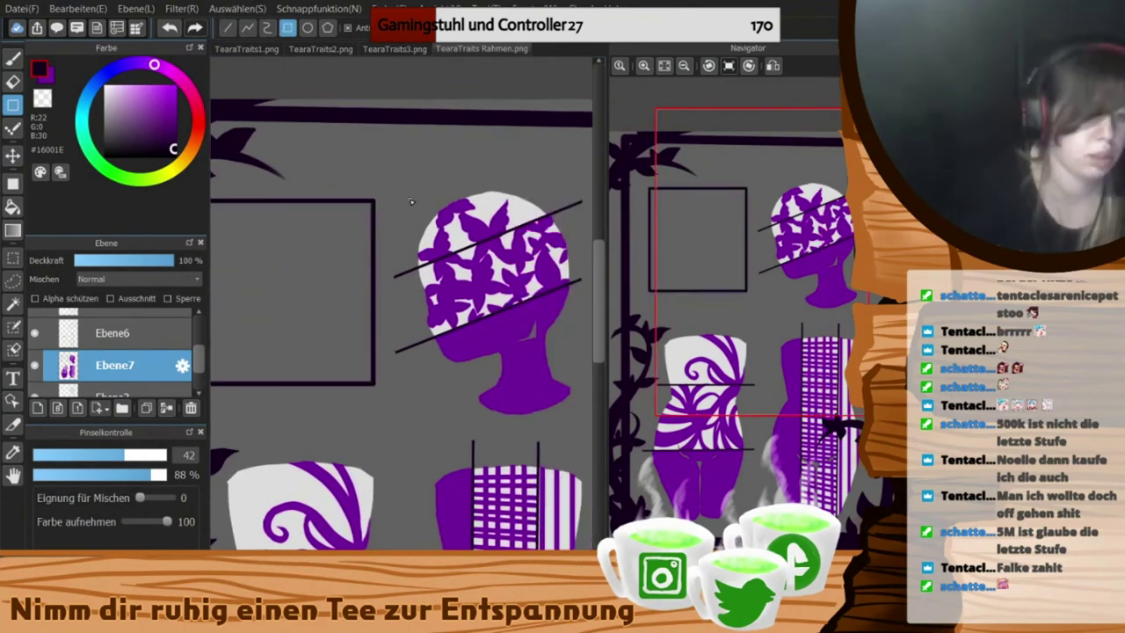
# - Undo the last frame and, on a new layer, draw four rectangles: a large one beside the head, small ones above the head and both torsos
pyautogui.hotkey('ctrl', 'z')
pyautogui.click(113, 333)
pyautogui.click(37, 408)
pyautogui.moveTo(352, 308); pyautogui.dragTo(407, 307)
pyautogui.moveTo(243, 215)
pyautogui.mouseDown()
pyautogui.moveTo(432, 384)
pyautogui.moveTo(328, 384)
pyautogui.mouseUp()
pyautogui.moveTo(357, 136); pyautogui.dragTo(528, 179)
pyautogui.moveTo(300, 412); pyautogui.dragTo(430, 451)
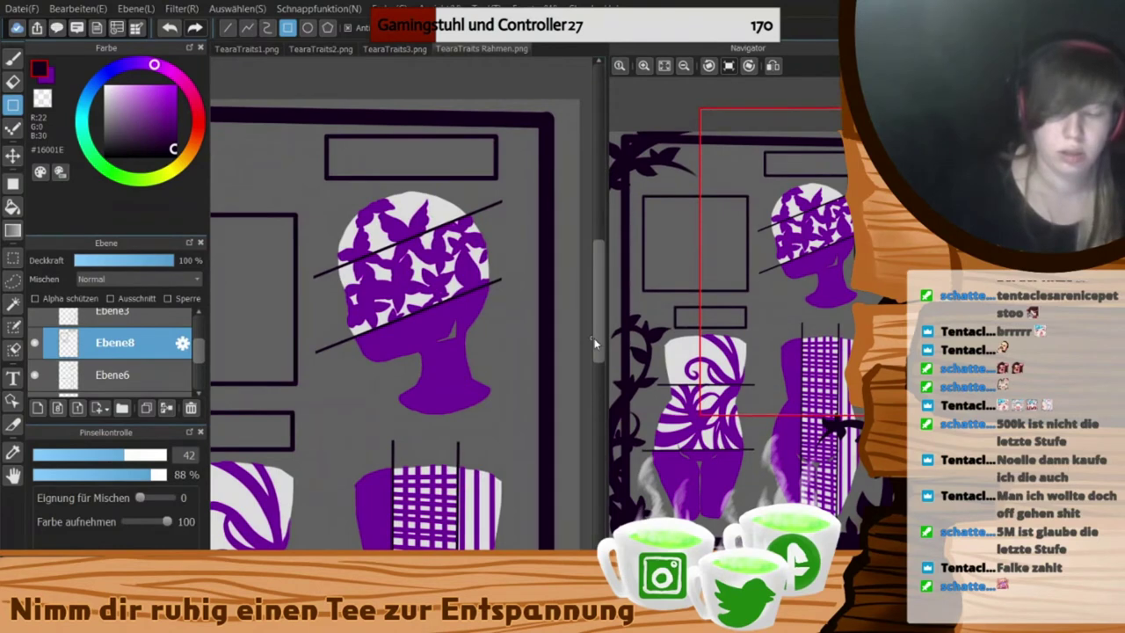
pyautogui.moveTo(351, 335); pyautogui.dragTo(528, 367)
# - Fill all four rectangle outlines with solid #16001E to form dark text plates
pyautogui.click(13, 206)
pyautogui.click(440, 351)
pyautogui.click(416, 76)
pyautogui.click(259, 348)
pyautogui.click(251, 207)
# - Erase the corners of the three small plates above the head and torso figures to give them bevelled edges
pyautogui.click(13, 59)
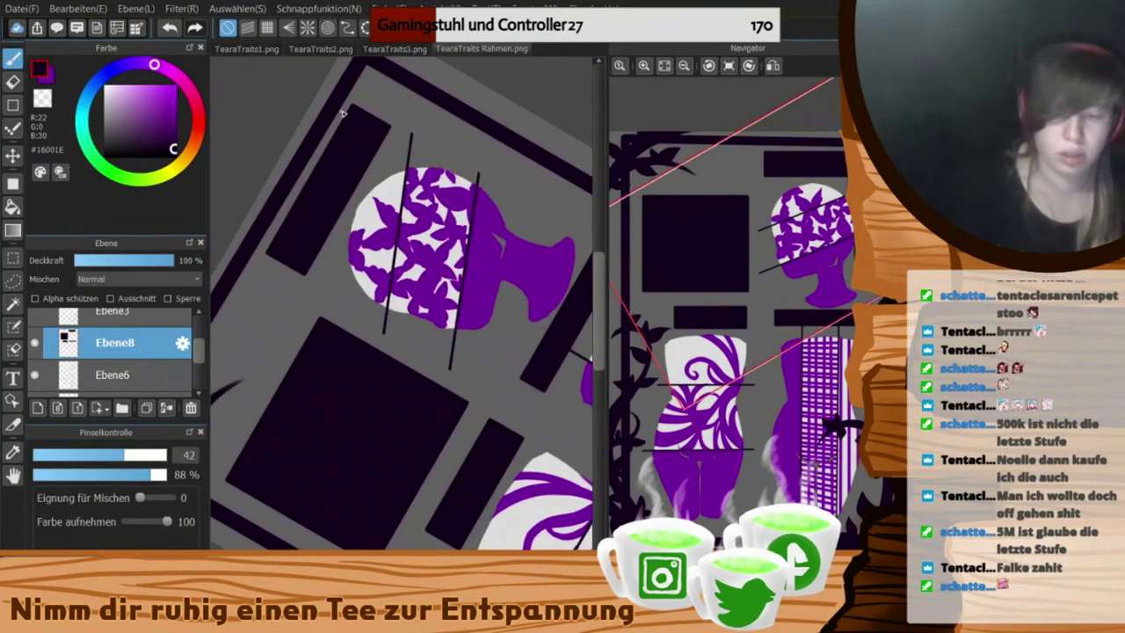
pyautogui.scroll(1, 248, 450)
pyautogui.moveTo(248, 450); pyautogui.dragTo(269, 307)
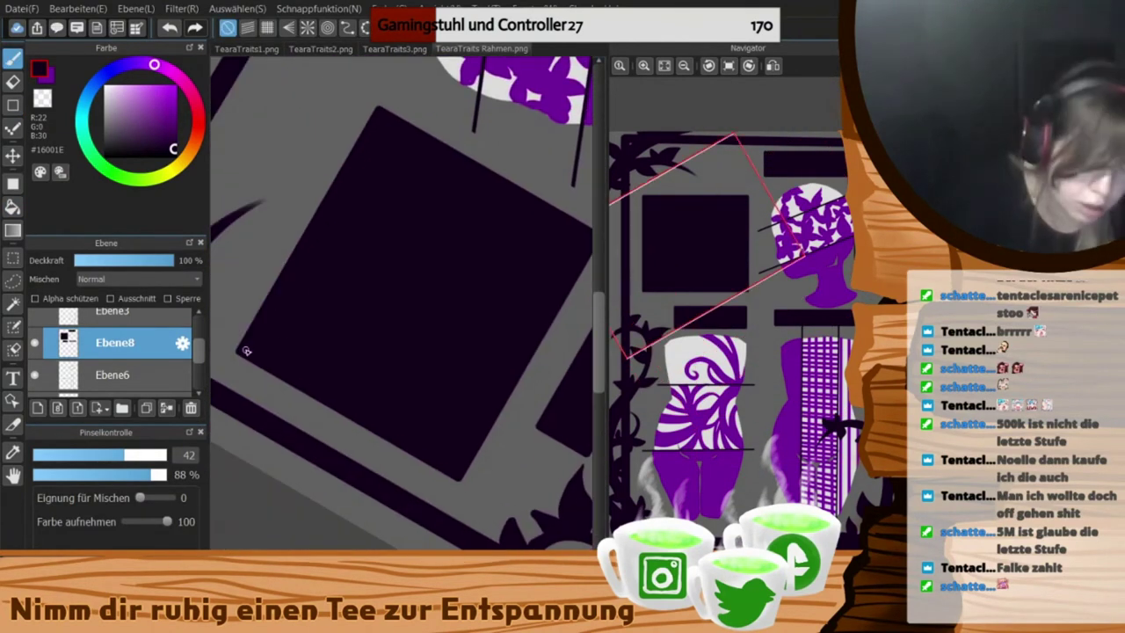
pyautogui.press('Right')
pyautogui.press('Right')
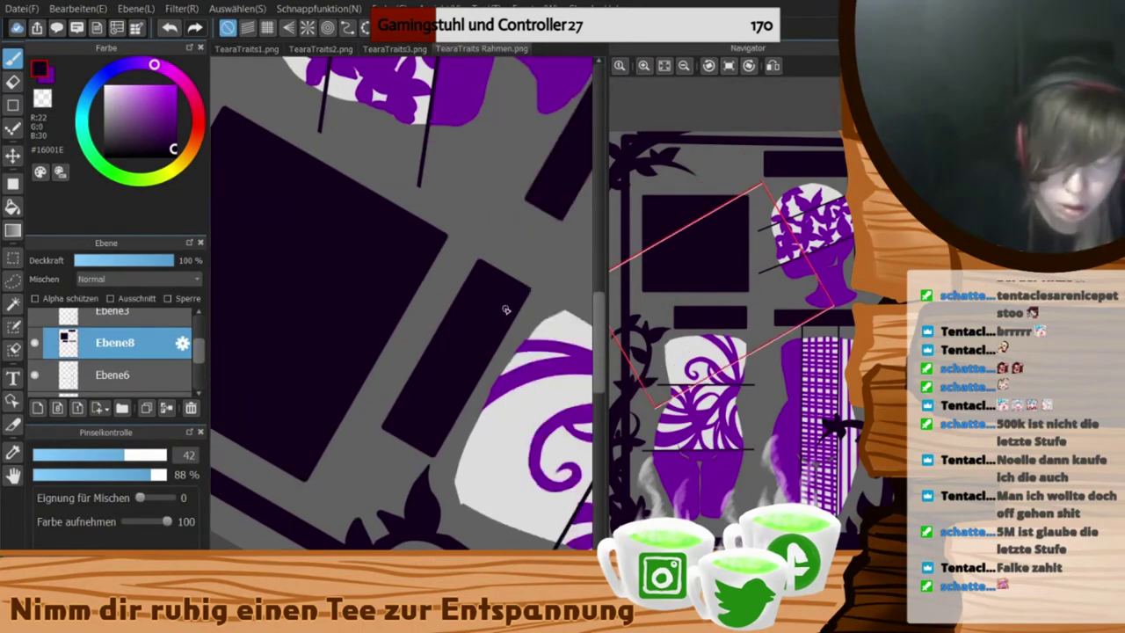
pyautogui.scroll(-2, 484, 353)
pyautogui.scroll(2, 417, 292)
pyautogui.click(115, 374)
pyautogui.press('e')
pyautogui.moveTo(460, 291); pyautogui.dragTo(473, 300)
pyautogui.moveTo(411, 378); pyautogui.dragTo(421, 385)
pyautogui.click(114, 343)
pyautogui.click(728, 66)
pyautogui.moveTo(271, 298); pyautogui.dragTo(302, 362)
pyautogui.moveTo(573, 394); pyautogui.dragTo(552, 417)
pyautogui.click(823, 162)
pyautogui.moveTo(236, 357); pyautogui.dragTo(257, 376)
pyautogui.moveTo(483, 302); pyautogui.dragTo(507, 326)
pyautogui.click(710, 315)
pyautogui.moveTo(308, 354); pyautogui.dragTo(329, 373)
# - Bevel the four corners of the large plate beside the head with the eraser
pyautogui.click(695, 239)
pyautogui.moveTo(252, 231); pyautogui.dragTo(276, 210)
pyautogui.moveTo(253, 452); pyautogui.dragTo(276, 475)
pyautogui.moveTo(522, 474); pyautogui.dragTo(545, 450)
pyautogui.moveTo(524, 209); pyautogui.dragTo(546, 239)
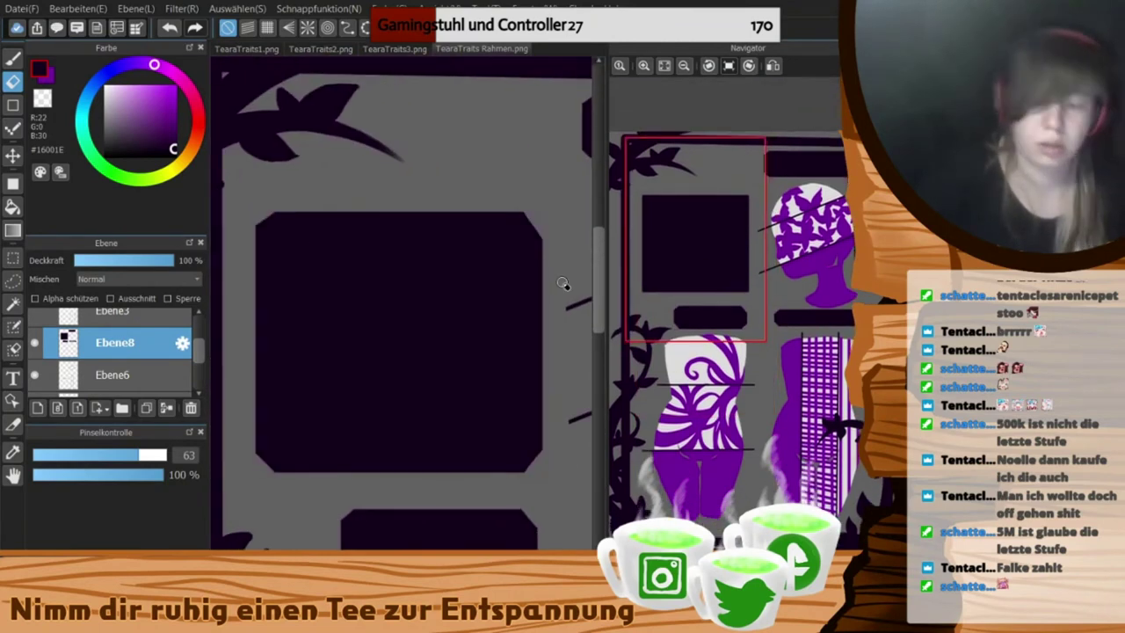
# - Pick white #FFFFFF from the finished TearaTraits1.png sheet as the text colour and return to TearaTraits Rahmen.png
pyautogui.click(395, 50)
pyautogui.click(341, 51)
pyautogui.click(14, 453)
pyautogui.click(247, 50)
pyautogui.click(482, 50)
# - Add "Im Laufe der 3ten und letzten Stufe breitet sich das Tatoo komplettt auf den Körper auf, dabei hat es verschiedenartige Ausbreitungsmuster." in the large plate
pyautogui.scroll(-3, 729, 342)
pyautogui.click(729, 342)
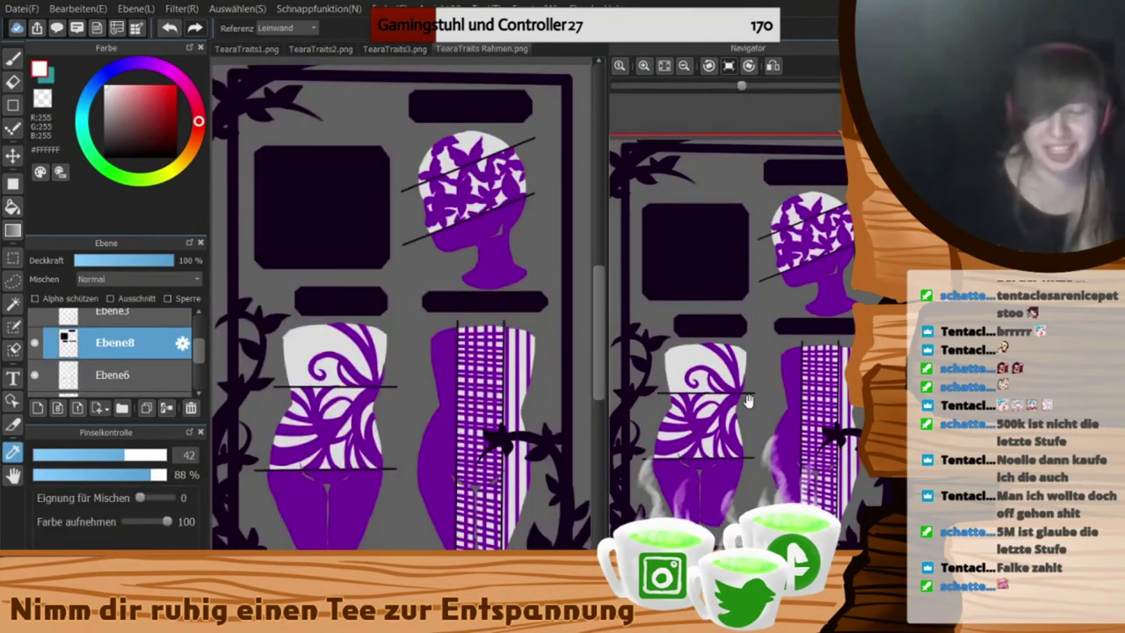
pyautogui.scroll(1, 114, 352)
pyautogui.click(13, 378)
pyautogui.click(703, 559)
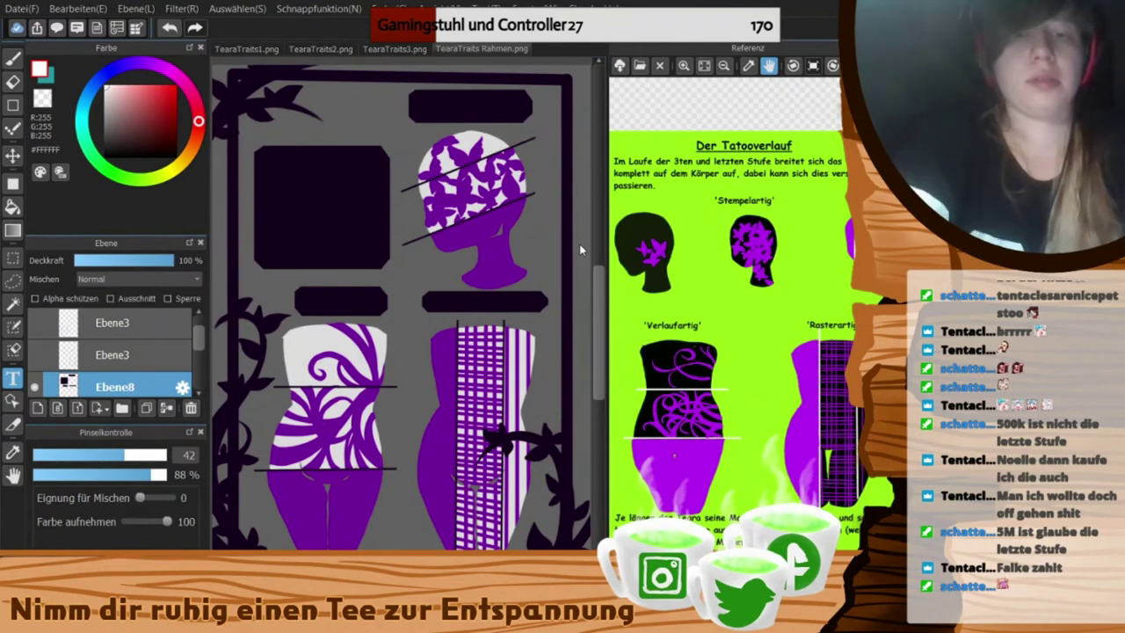
pyautogui.click(322, 179)
pyautogui.write('Im Laufe')
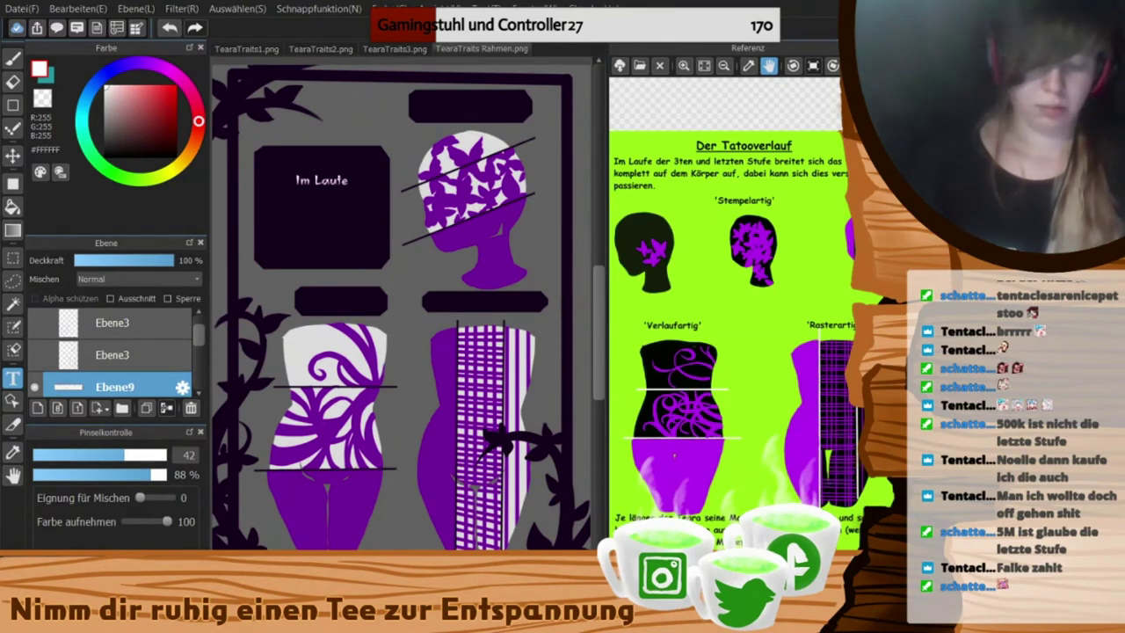
pyautogui.write(' der 3ten und letzten Stufe')
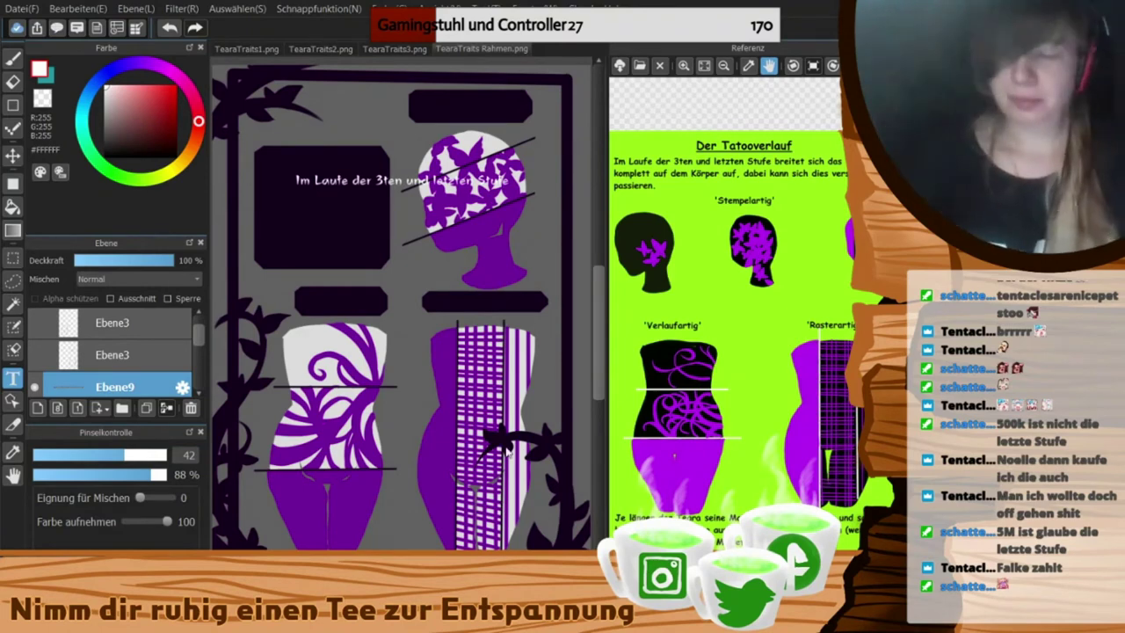
pyautogui.write(' breitete')
pyautogui.press('BackSpace')
pyautogui.write('sich d')
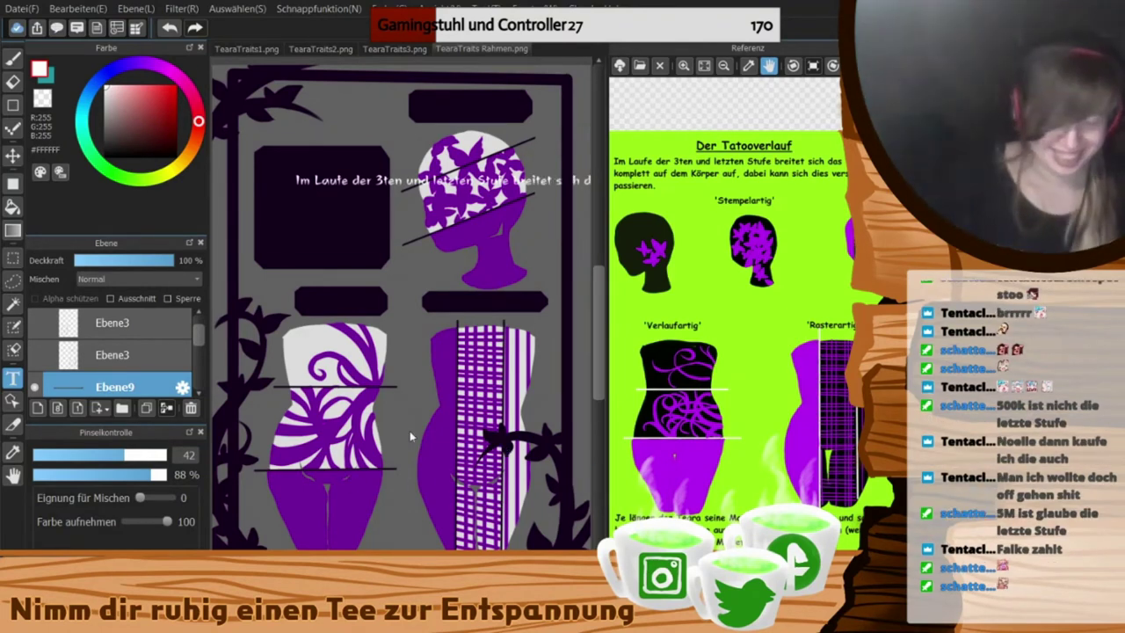
pyautogui.press('Return')
pyautogui.press('Return')
pyautogui.press('Return')
pyautogui.press('Return')
pyautogui.write('r.')
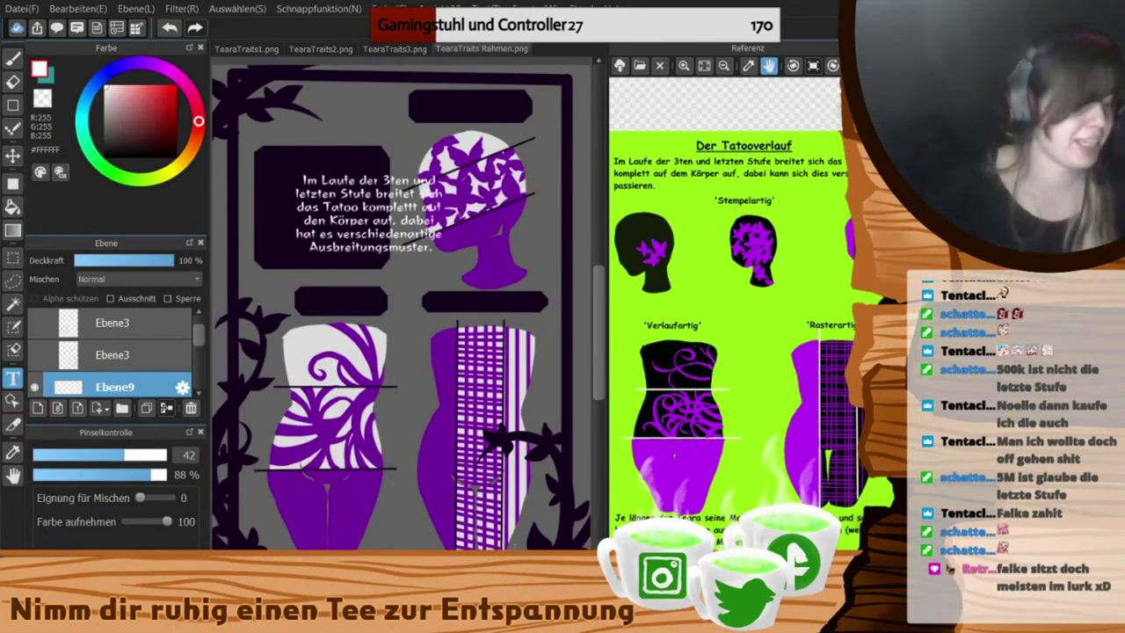
# - Rewrap the description into seven centred lines and fit the text block inside the large dark plate
pyautogui.click(370, 487)
pyautogui.press('Return')
pyautogui.press('Delete')
pyautogui.press('Return')
pyautogui.press('Delete')
pyautogui.hotkey('ctrl', 'z')
pyautogui.hotkey('ctrl', 'z')
pyautogui.hotkey('ctrl', 'z')
pyautogui.hotkey('ctrl', 'z')
pyautogui.hotkey('ctrl', 'y')
pyautogui.hotkey('ctrl', 'y')
pyautogui.hotkey('ctrl', 'y')
pyautogui.hotkey('ctrl', 'y')
pyautogui.hotkey('ctrl', 'y')
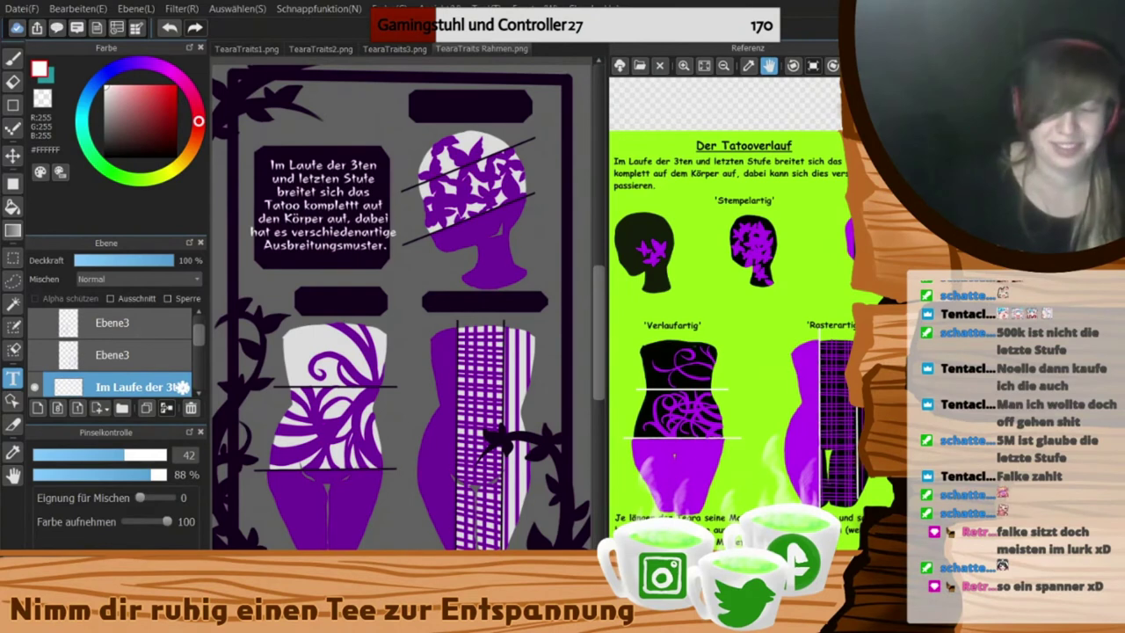
# - Label the plate above the head STEMPELARTIG and the plate above the left torso VERLAUFARTIG in white text
pyautogui.click(439, 118)
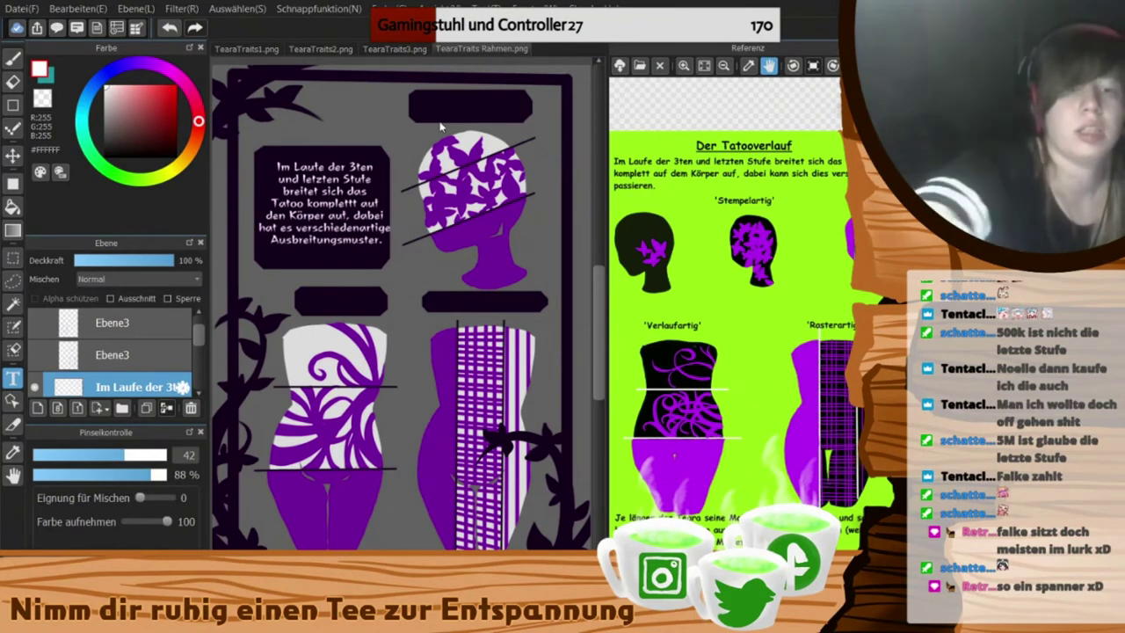
pyautogui.write('STEMELARTIG')
pyautogui.press('Return')
pyautogui.write('P')
pyautogui.click(377, 308)
pyautogui.write('VERLAUFARTIG')
pyautogui.moveTo(376, 308); pyautogui.dragTo(343, 300)
# - Label the plate above the right torso RASTERARTIG and centre the text on the plate
pyautogui.click(479, 308)
pyautogui.write('RASTERARTIG')
pyautogui.press('Return')
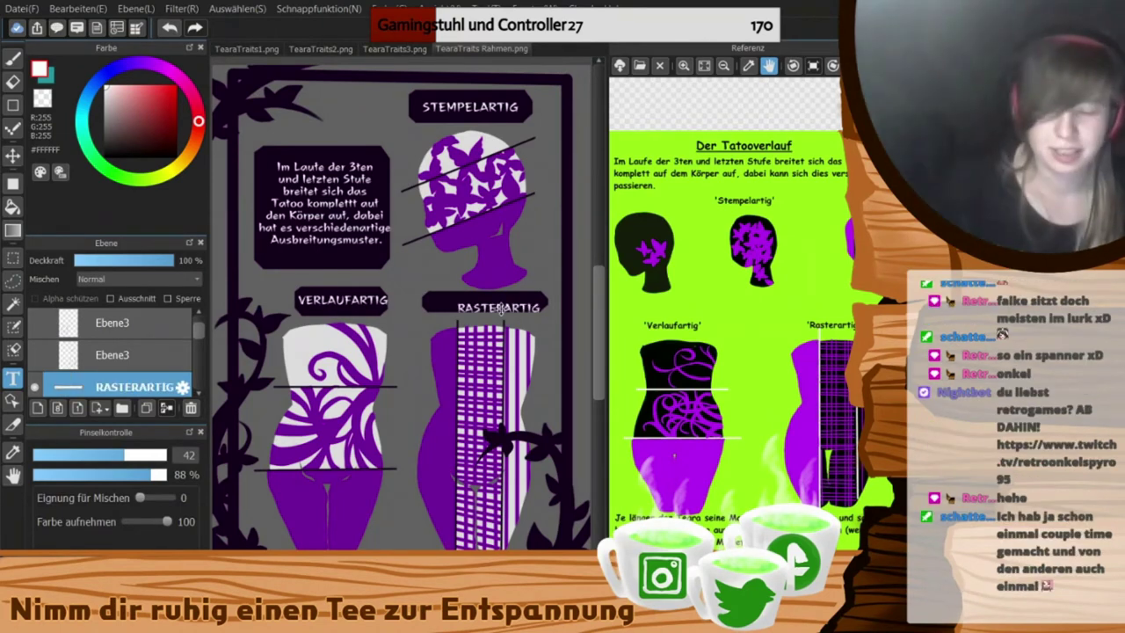
pyautogui.moveTo(545, 307); pyautogui.dragTo(545, 300)
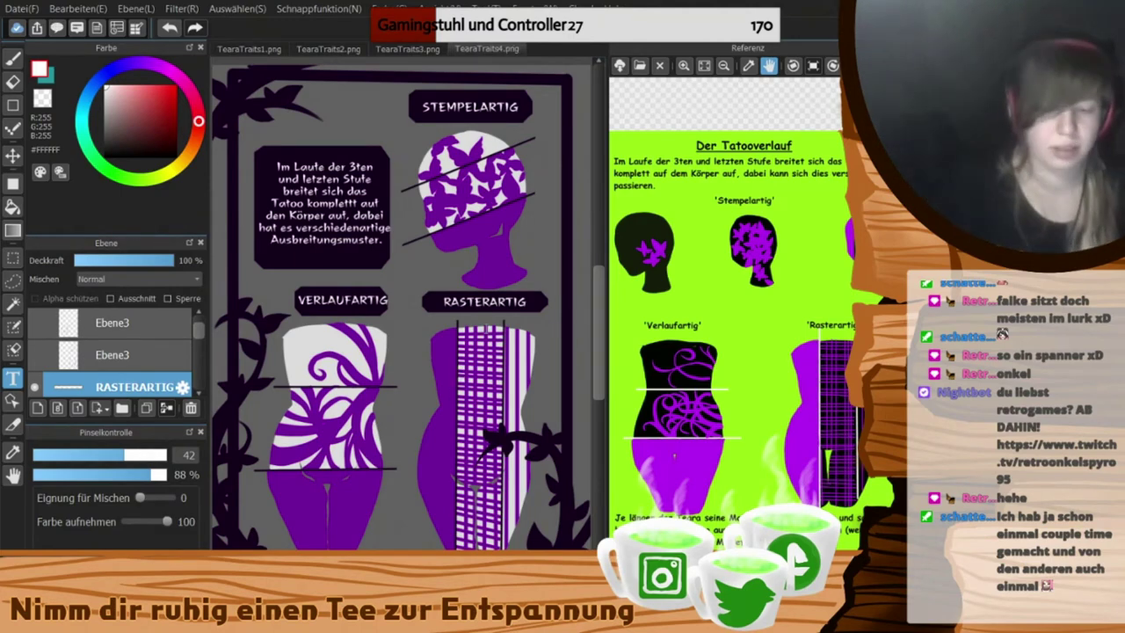
# - Open the frame template TearaTraits Rahmen.png and fill the layer beneath the frame with grey #636363
pyautogui.click(22, 9)
pyautogui.click(387, 141)
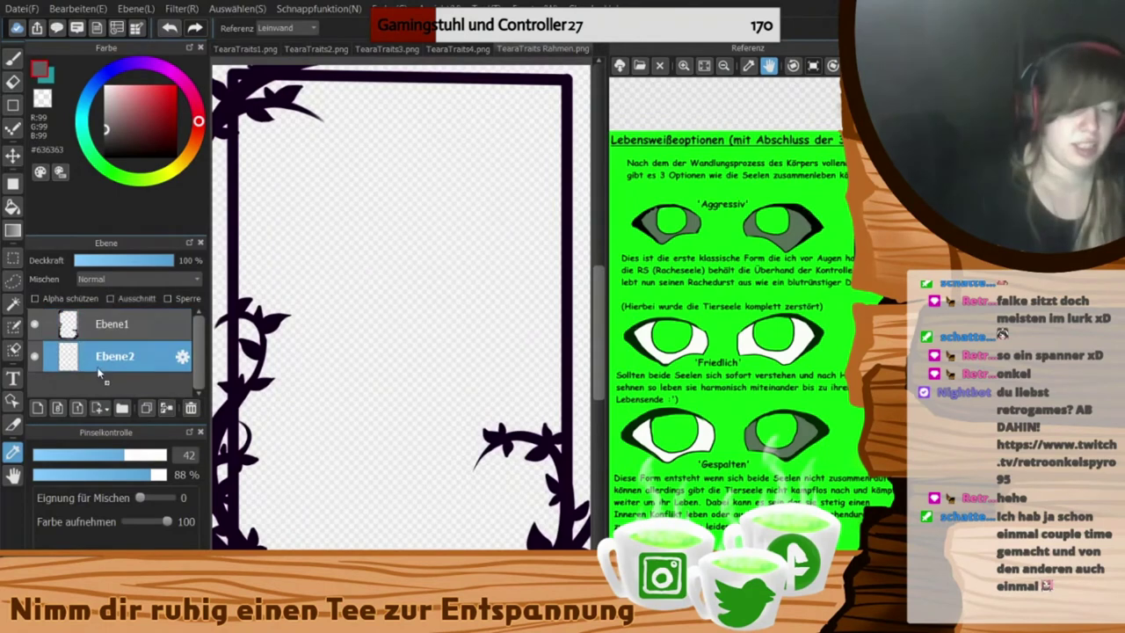
pyautogui.click(278, 532)
pyautogui.click(35, 324)
# - Take the dark #16001E from the TearaTraits4.png sheet and enlarge the brush for painting in the new frame
pyautogui.click(458, 49)
pyautogui.click(542, 50)
pyautogui.click(12, 59)
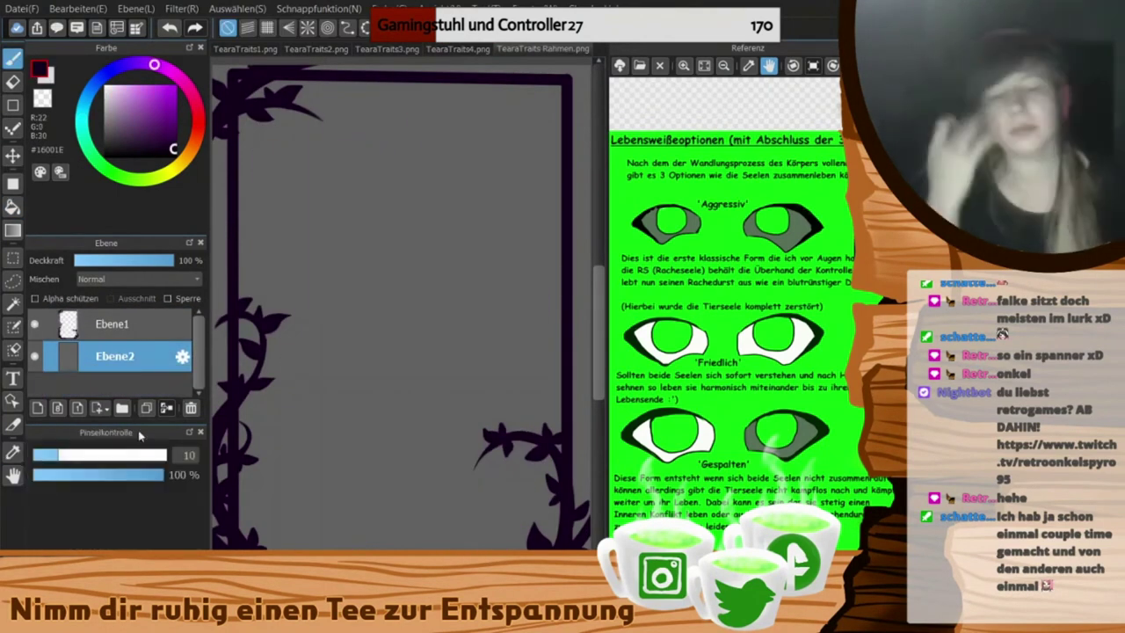
pyautogui.moveTo(94, 457); pyautogui.dragTo(166, 456)
pyautogui.moveTo(355, 248); pyautogui.dragTo(474, 232)
pyautogui.hotkey('ctrl', 'z')
pyautogui.moveTo(349, 257); pyautogui.dragTo(507, 246)
pyautogui.moveTo(507, 247)
pyautogui.mouseDown()
pyautogui.moveTo(398, 297)
pyautogui.moveTo(347, 294)
pyautogui.moveTo(468, 257)
pyautogui.mouseUp()
pyautogui.hotkey('ctrl', 'z')
pyautogui.hotkey('ctrl', 'z')
pyautogui.hotkey('ctrl', 'z')
# - On a new layer, paint an eye outline with a thick curved upper lid, pointed outer corner and wavy lower lid
pyautogui.click(37, 408)
pyautogui.hotkey('ctrl', 'z')
pyautogui.moveTo(289, 283)
pyautogui.mouseDown()
pyautogui.moveTo(493, 273)
pyautogui.moveTo(283, 344)
pyautogui.mouseUp()
pyautogui.moveTo(480, 279)
pyautogui.mouseDown()
pyautogui.moveTo(490, 275)
pyautogui.moveTo(355, 235)
pyautogui.moveTo(460, 294)
pyautogui.moveTo(424, 350)
pyautogui.mouseUp()
# - Clean up the eye outline with the eraser, sharpening its outer corner and tapering the lid lines
pyautogui.press('e')
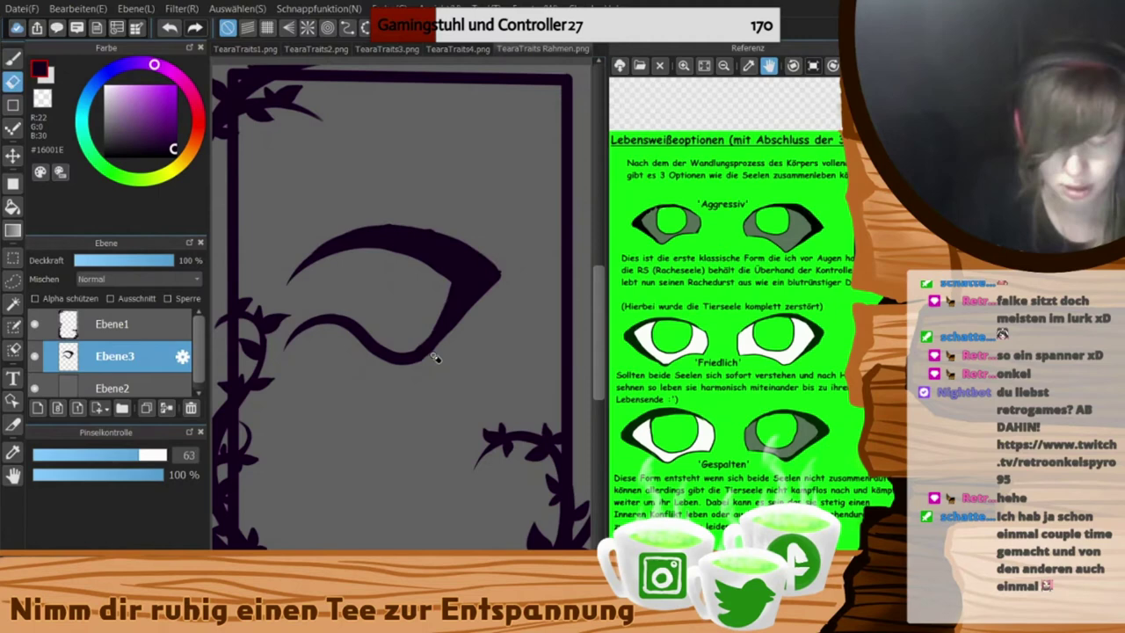
pyautogui.press('Left')
pyautogui.press('Left')
pyautogui.press('Left')
pyautogui.press('Left')
pyautogui.press('Left')
pyautogui.press('Left')
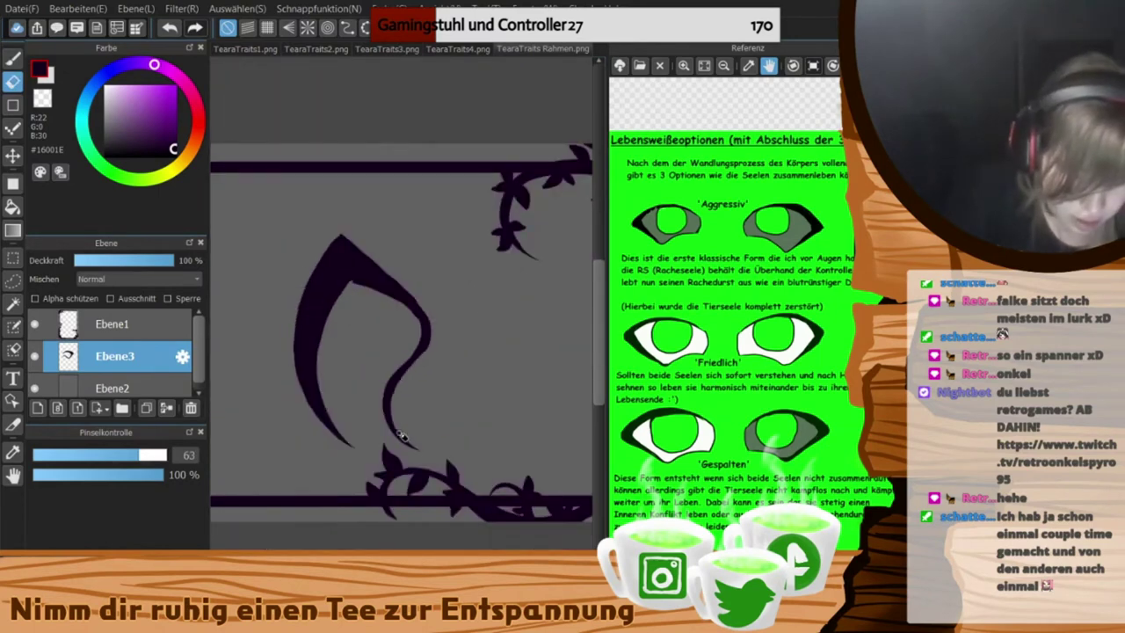
pyautogui.press('Right')
pyautogui.press('Right')
pyautogui.press('Right')
pyautogui.press('Right')
pyautogui.moveTo(461, 242); pyautogui.dragTo(443, 328)
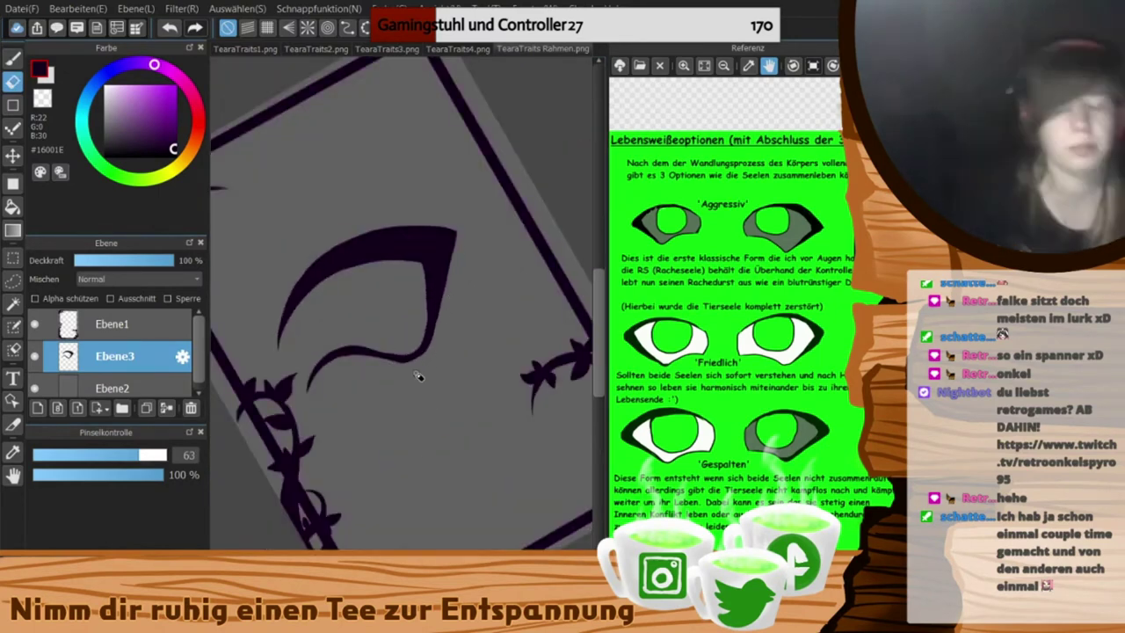
# - Select the eye outline, scale it down and move it to the upper right area inside the frame
pyautogui.click(677, 606)
pyautogui.click(684, 66)
pyautogui.click(738, 606)
pyautogui.click(12, 257)
pyautogui.moveTo(235, 183); pyautogui.dragTo(534, 404)
pyautogui.hotkey('ctrl', 't')
pyautogui.moveTo(513, 201); pyautogui.dragTo(539, 171)
pyautogui.moveTo(260, 345); pyautogui.dragTo(426, 220)
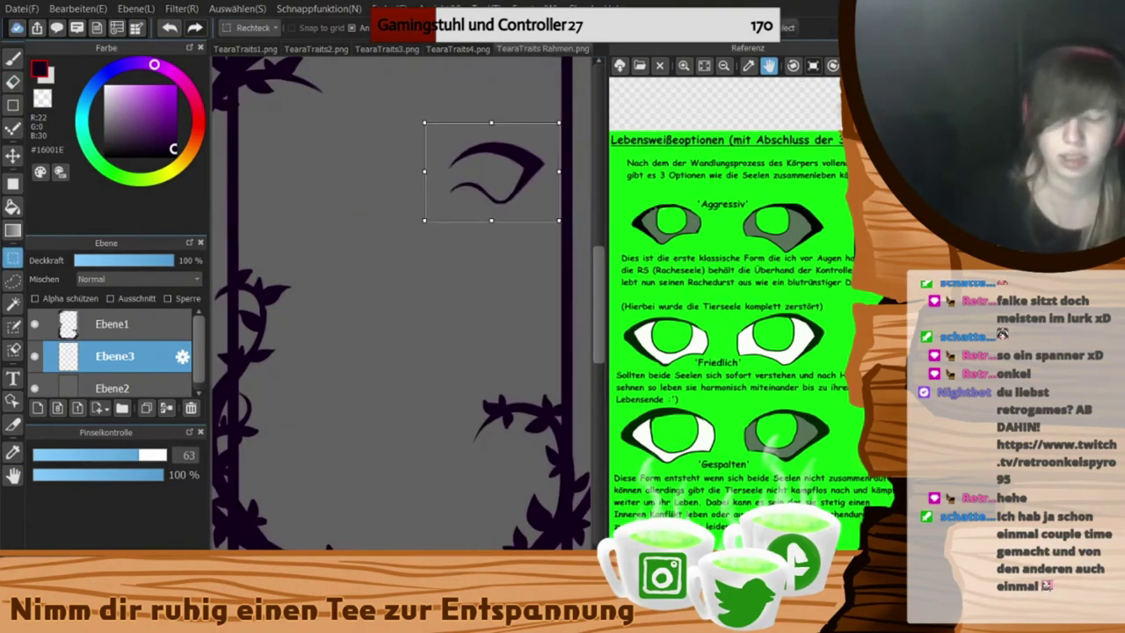
pyautogui.press('Return')
pyautogui.hotkey('ctrl', 'd')
# - Duplicate the eye layer, mirror the copy horizontally to form the left eye, and merge both eyes into one layer
pyautogui.click(146, 408)
pyautogui.moveTo(425, 143); pyautogui.dragTo(567, 300)
pyautogui.hotkey('ctrl', 't')
pyautogui.moveTo(563, 195); pyautogui.dragTo(280, 195)
pyautogui.press('Return')
pyautogui.hotkey('ctrl', 'd')
pyautogui.click(167, 407)
# - Select both eyes together and shift the pair slightly left and down to centre it in the frame
pyautogui.moveTo(273, 151); pyautogui.dragTo(565, 273)
pyautogui.hotkey('ctrl', 't')
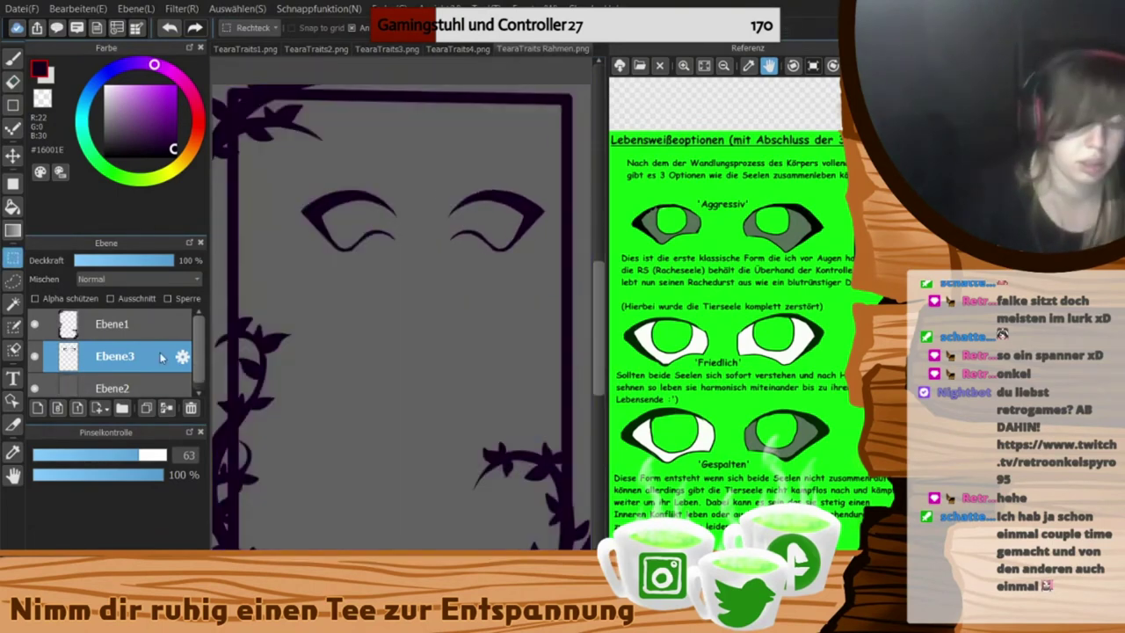
pyautogui.moveTo(457, 211); pyautogui.dragTo(429, 229)
pyautogui.click(536, 536)
pyautogui.hotkey('ctrl', 'd')
# - Try to paint long tapering eyelashes along the left eye's upper lid with a smaller brush of size 44
pyautogui.press('Left')
pyautogui.press('Left')
pyautogui.press('Left')
pyautogui.press('Left')
pyautogui.click(12, 58)
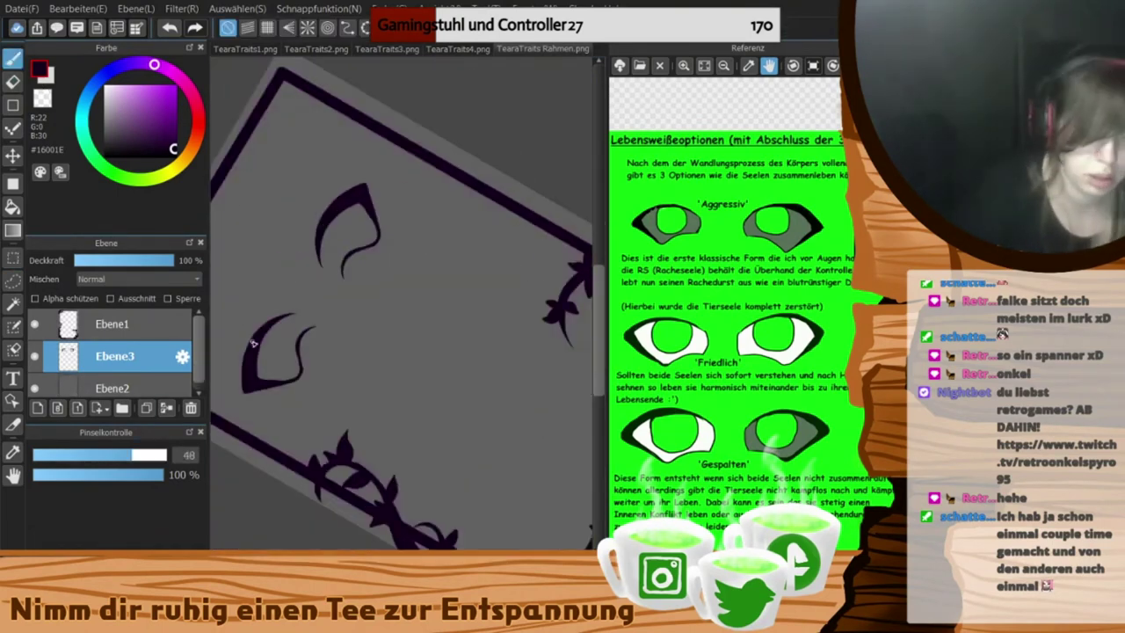
pyautogui.hotkey('ctrl', 'z')
pyautogui.click(103, 454)
pyautogui.click(120, 607)
pyautogui.click(120, 531)
pyautogui.click(127, 455)
pyautogui.moveTo(268, 283); pyautogui.dragTo(263, 328)
pyautogui.moveTo(279, 283); pyautogui.dragTo(266, 327)
pyautogui.moveTo(235, 346)
pyautogui.mouseDown()
pyautogui.moveTo(258, 330)
pyautogui.moveTo(232, 410)
pyautogui.mouseUp()
pyautogui.moveTo(244, 387); pyautogui.dragTo(245, 420)
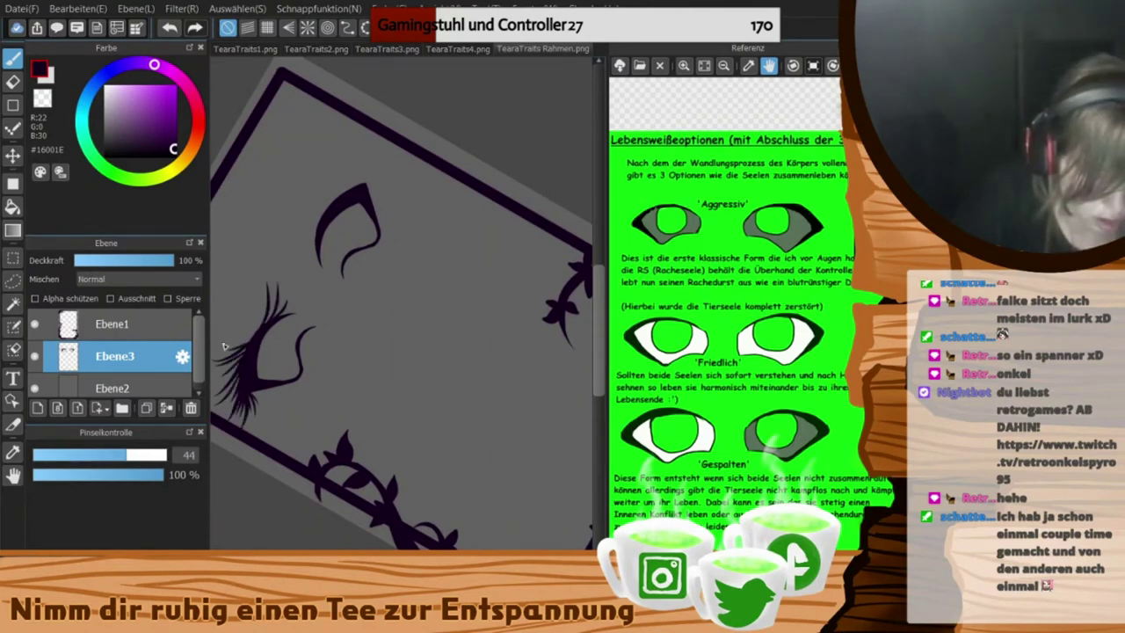
# - Undo all eyelash strokes on the left eye
pyautogui.hotkey('ctrl', 'z')
pyautogui.hotkey('ctrl', 'z')
pyautogui.hotkey('ctrl', 'z')
pyautogui.hotkey('ctrl', 'z')
pyautogui.hotkey('ctrl', 'z')
pyautogui.hotkey('ctrl', 'z')
pyautogui.hotkey('ctrl', 'z')
pyautogui.hotkey('ctrl', 'z')
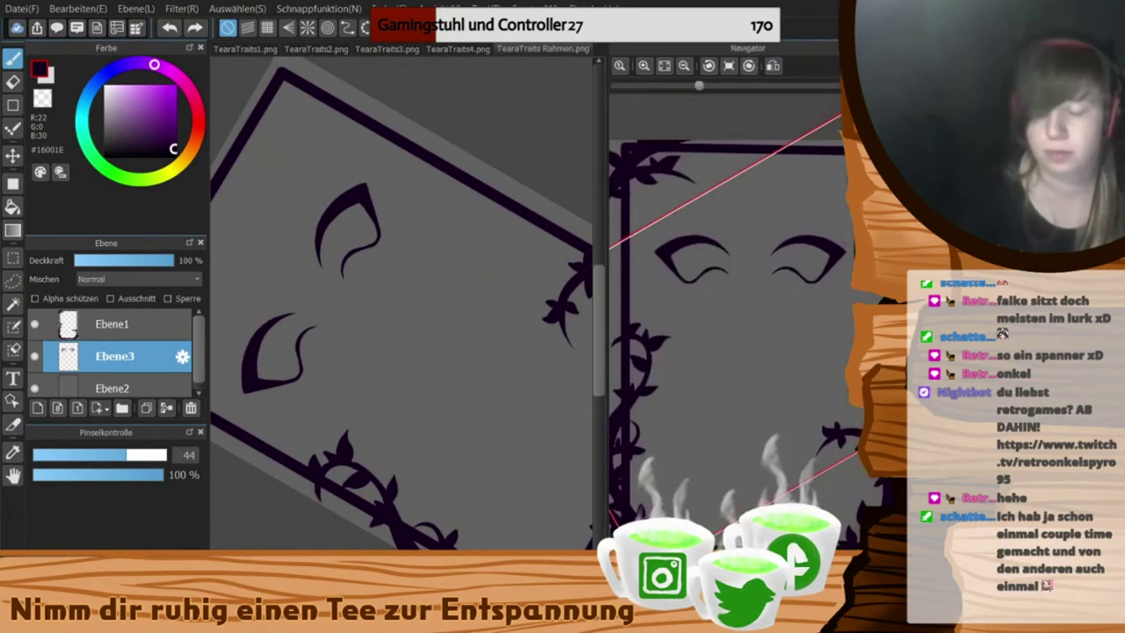
# - Duplicate the eye-pair layer twice and move the copies down to form three evenly stacked rows of eyes
pyautogui.press('Up')
pyautogui.click(146, 408)
pyautogui.scroll(-1, 106, 356)
pyautogui.click(13, 156)
pyautogui.moveTo(402, 241); pyautogui.dragTo(410, 522)
pyautogui.click(132, 344)
pyautogui.scroll(1, 112, 365)
pyautogui.click(113, 339)
pyautogui.moveTo(467, 362); pyautogui.dragTo(462, 404)
# - Add a layer beneath the eye outlines and draw circular iris outlines in the top and middle rows of eyes
pyautogui.click(13, 106)
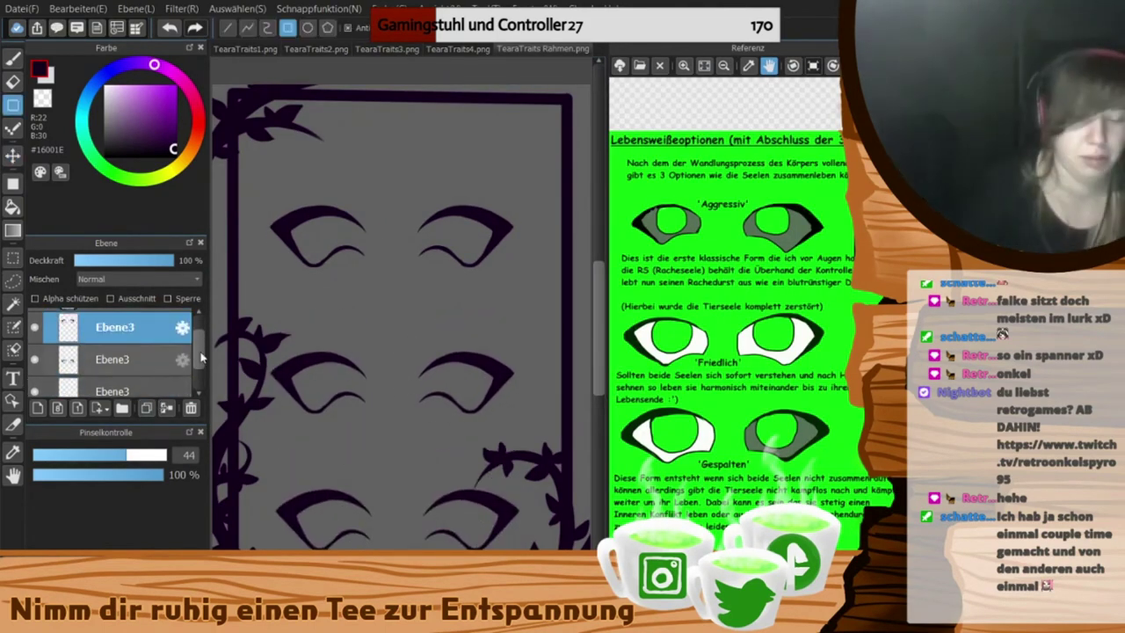
pyautogui.moveTo(200, 353); pyautogui.dragTo(199, 366)
pyautogui.click(115, 381)
pyautogui.click(308, 28)
pyautogui.moveTo(306, 211); pyautogui.dragTo(344, 252)
pyautogui.hotkey('ctrl', 'z')
pyautogui.moveTo(439, 213); pyautogui.dragTo(482, 256)
pyautogui.moveTo(305, 362); pyautogui.dragTo(348, 402)
pyautogui.moveTo(439, 362); pyautogui.dragTo(482, 405)
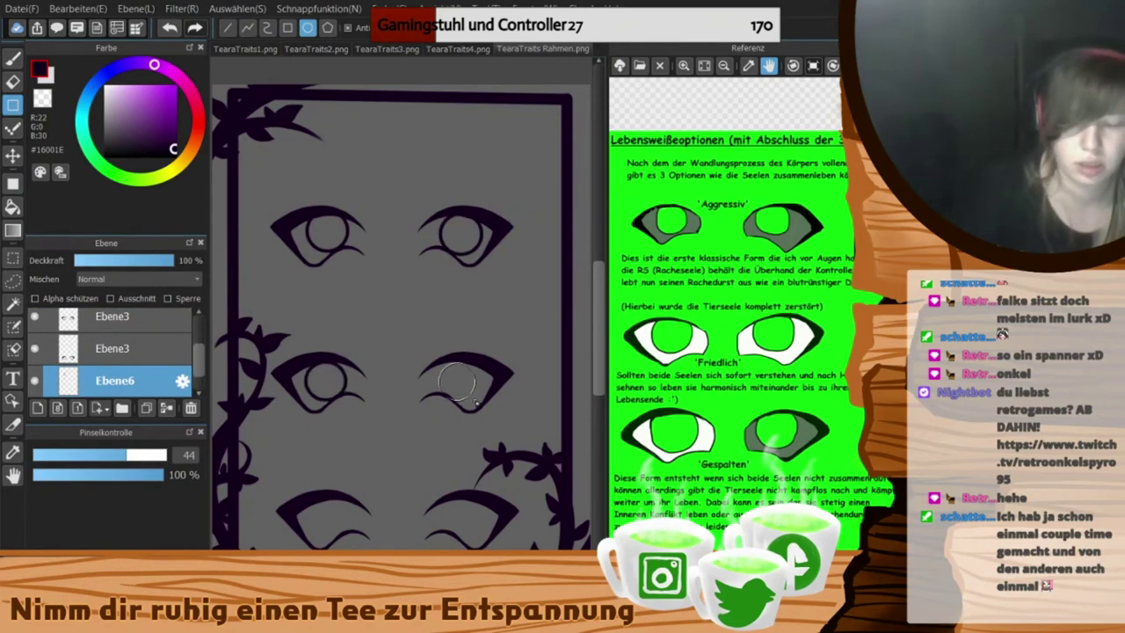
# - Draw circular iris outlines in both eyes of the bottom row
pyautogui.press('Left')
pyautogui.press('Left')
pyautogui.moveTo(415, 509); pyautogui.dragTo(459, 548)
pyautogui.hotkey('ctrl', 'z')
pyautogui.press('Up')
pyautogui.moveTo(441, 496); pyautogui.dragTo(482, 536)
pyautogui.scroll(-1, 474, 528)
# - On a new layer beneath the irises, paint the whites of both bottom-row eyes and the middle-left eye in light grey #DDDDDD
pyautogui.press('b')
pyautogui.press('x')
pyautogui.scroll(-1, 123, 373)
pyautogui.click(113, 373)
pyautogui.click(37, 408)
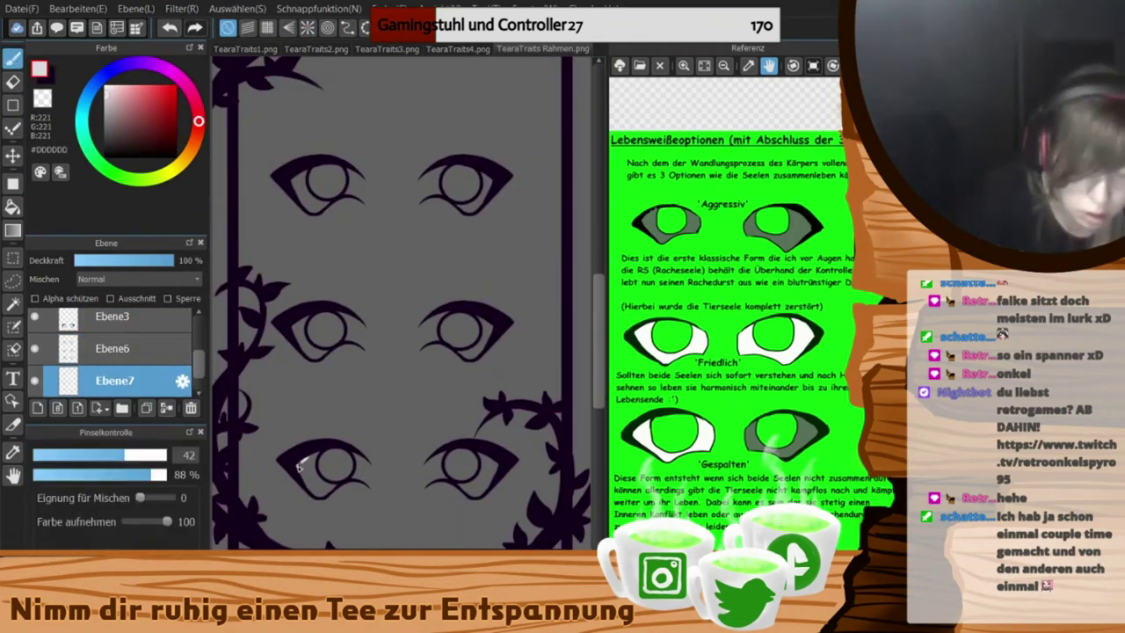
pyautogui.moveTo(308, 460); pyautogui.dragTo(329, 489)
pyautogui.moveTo(356, 456); pyautogui.dragTo(369, 485)
pyautogui.moveTo(429, 459)
pyautogui.mouseDown()
pyautogui.moveTo(440, 484)
pyautogui.moveTo(492, 475)
pyautogui.moveTo(494, 459)
pyautogui.mouseUp()
pyautogui.scroll(1, 572, 410)
pyautogui.moveTo(296, 361)
pyautogui.mouseDown()
pyautogui.moveTo(308, 392)
pyautogui.moveTo(322, 391)
pyautogui.moveTo(342, 353)
pyautogui.moveTo(365, 369)
pyautogui.mouseUp()
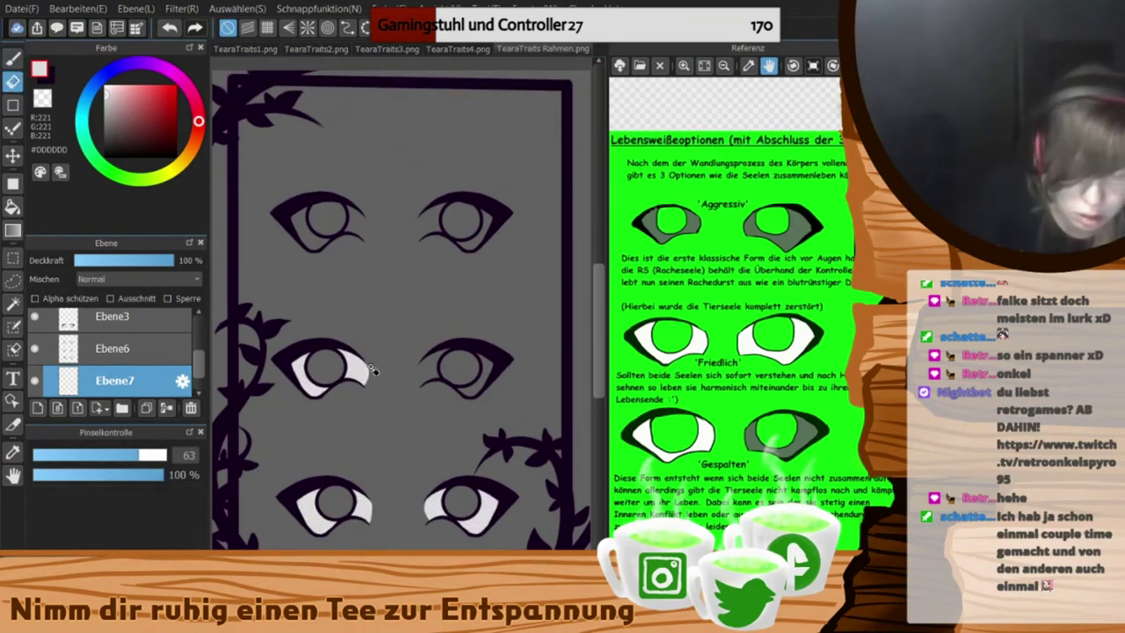
# - Paint the eyeball area of the middle-right eye and both top-row eyes in black #000000
pyautogui.click(104, 159)
pyautogui.moveTo(428, 364)
pyautogui.mouseDown()
pyautogui.moveTo(447, 378)
pyautogui.moveTo(507, 367)
pyautogui.mouseUp()
pyautogui.moveTo(297, 230); pyautogui.dragTo(301, 216)
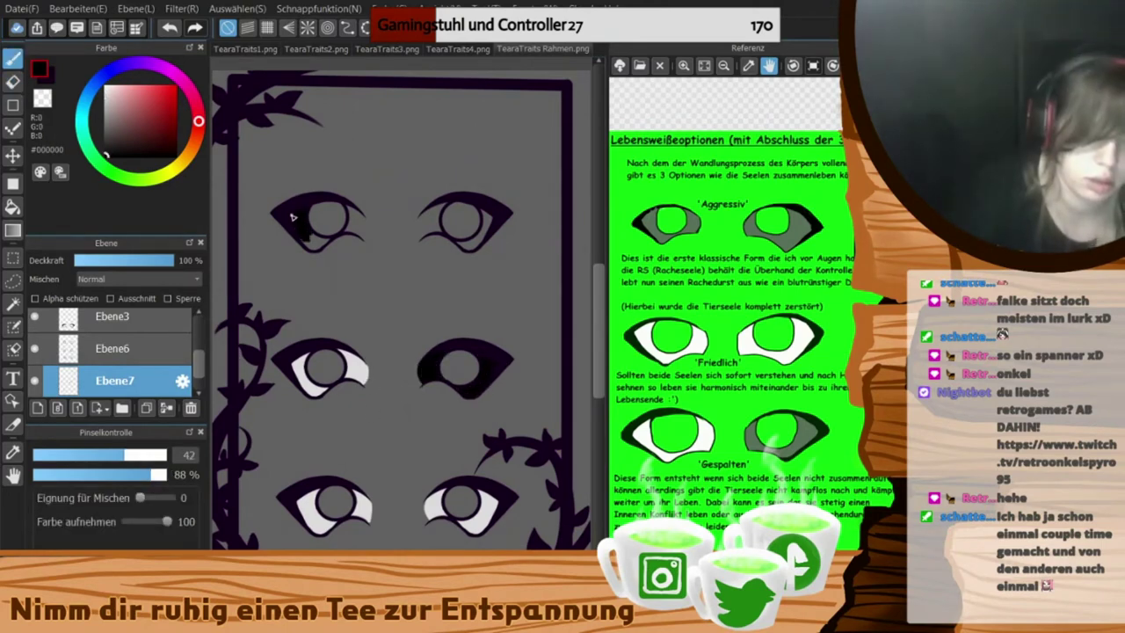
pyautogui.moveTo(444, 202)
pyautogui.mouseDown()
pyautogui.moveTo(427, 220)
pyautogui.moveTo(439, 230)
pyautogui.moveTo(487, 222)
pyautogui.mouseUp()
# - Sample the teal colour from the finished TearaTraits1.png page and return to the TearaTraits Rahmen.png page
pyautogui.click(316, 49)
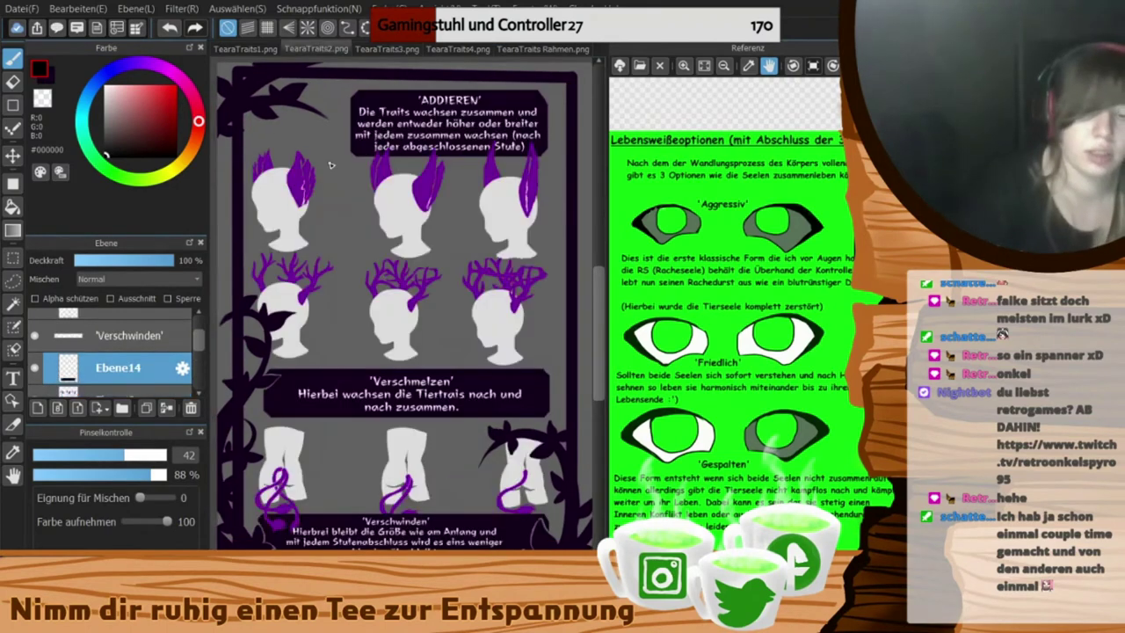
pyautogui.click(246, 50)
pyautogui.click(12, 452)
pyautogui.click(477, 101)
pyautogui.click(542, 49)
# - Fill all six irises with the sampled teal
pyautogui.click(13, 207)
pyautogui.click(327, 368)
pyautogui.click(460, 368)
pyautogui.click(460, 502)
pyautogui.click(335, 502)
pyautogui.click(327, 218)
pyautogui.click(462, 220)
# - Draw a smaller pupil circle in dark teal #02565C inside each of the six irises and fill the circles
pyautogui.click(174, 132)
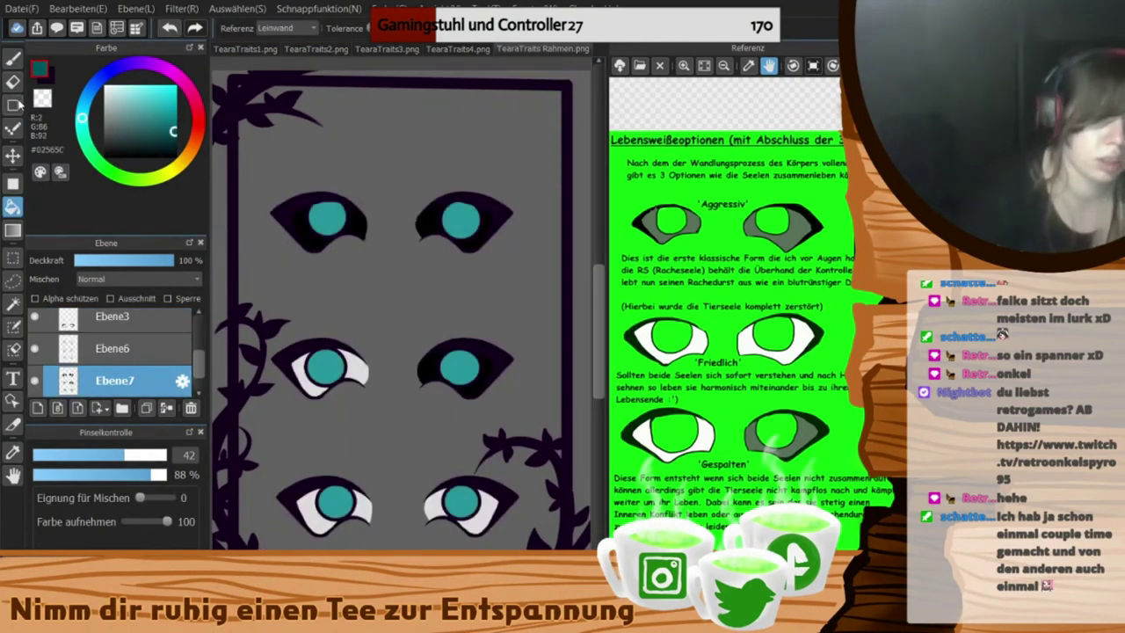
pyautogui.click(13, 106)
pyautogui.moveTo(319, 206); pyautogui.dragTo(339, 228)
pyautogui.moveTo(461, 220); pyautogui.dragTo(473, 230)
pyautogui.moveTo(317, 357); pyautogui.dragTo(338, 378)
pyautogui.moveTo(448, 357); pyautogui.dragTo(470, 378)
pyautogui.moveTo(326, 491); pyautogui.dragTo(347, 512)
pyautogui.moveTo(451, 491); pyautogui.dragTo(472, 512)
pyautogui.click(14, 208)
pyautogui.click(327, 218)
pyautogui.click(461, 220)
pyautogui.click(460, 367)
pyautogui.click(327, 367)
pyautogui.click(335, 502)
# - Shade across the middle of all six irises in dark teal
pyautogui.moveTo(317, 217); pyautogui.dragTo(340, 212)
pyautogui.moveTo(448, 216); pyautogui.dragTo(478, 219)
pyautogui.moveTo(314, 362); pyautogui.dragTo(339, 361)
pyautogui.moveTo(447, 364)
pyautogui.mouseDown()
pyautogui.moveTo(469, 351)
pyautogui.moveTo(476, 370)
pyautogui.mouseUp()
pyautogui.moveTo(323, 499)
pyautogui.mouseDown()
pyautogui.moveTo(341, 490)
pyautogui.moveTo(349, 502)
pyautogui.mouseUp()
pyautogui.moveTo(449, 502); pyautogui.dragTo(475, 505)
# - Add lighter strokes along the lower part of each of the six irises
pyautogui.click(111, 86)
pyautogui.moveTo(450, 228); pyautogui.dragTo(473, 227)
pyautogui.moveTo(320, 229); pyautogui.dragTo(340, 225)
pyautogui.moveTo(317, 378); pyautogui.dragTo(338, 377)
pyautogui.moveTo(451, 379); pyautogui.dragTo(473, 375)
pyautogui.moveTo(328, 514); pyautogui.dragTo(349, 513)
pyautogui.moveTo(451, 513); pyautogui.dragTo(474, 511)
# - Add a small round white #FFFFFF highlight to the upper right of each of the six irises
pyautogui.click(105, 87)
pyautogui.click(12, 106)
pyautogui.moveTo(329, 204); pyautogui.dragTo(344, 222)
pyautogui.hotkey('ctrl', 'z')
pyautogui.click(105, 576)
pyautogui.hotkey('ctrl', 'z')
pyautogui.moveTo(465, 207); pyautogui.dragTo(480, 223)
pyautogui.moveTo(328, 354); pyautogui.dragTo(342, 369)
pyautogui.moveTo(463, 357); pyautogui.dragTo(478, 373)
pyautogui.moveTo(338, 491); pyautogui.dragTo(352, 506)
pyautogui.hotkey('ctrl', 'z')
pyautogui.moveTo(463, 493); pyautogui.dragTo(481, 508)
pyautogui.press('b')
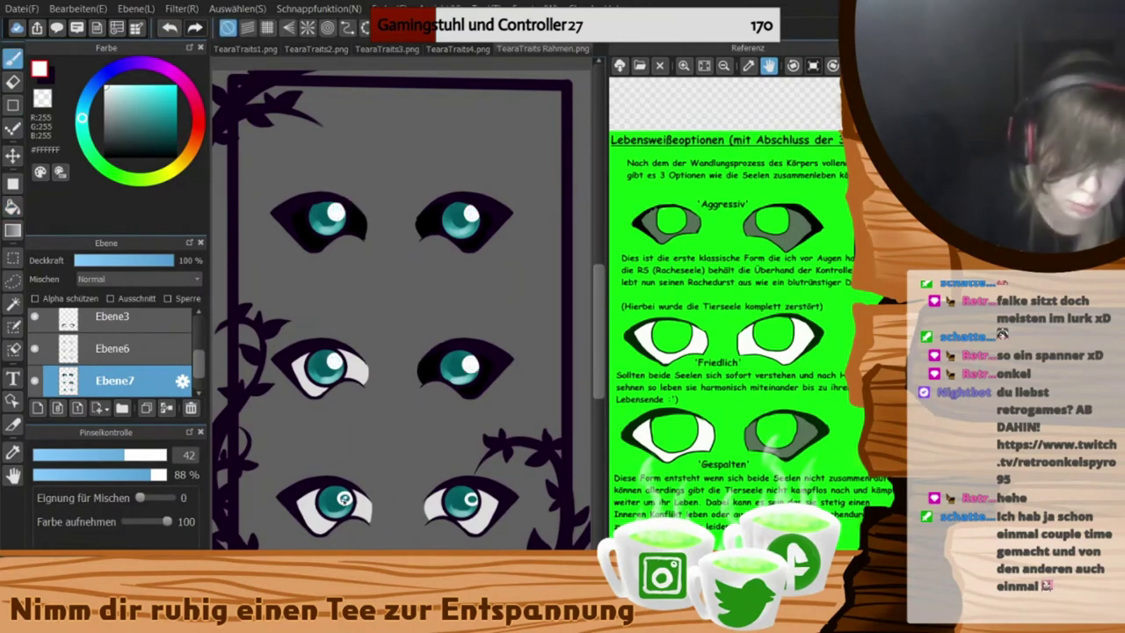
# - Try to draw four dark purple #16001E rectangular text boxes above, between and below the eye rows and fill them
pyautogui.press('x')
pyautogui.click(12, 106)
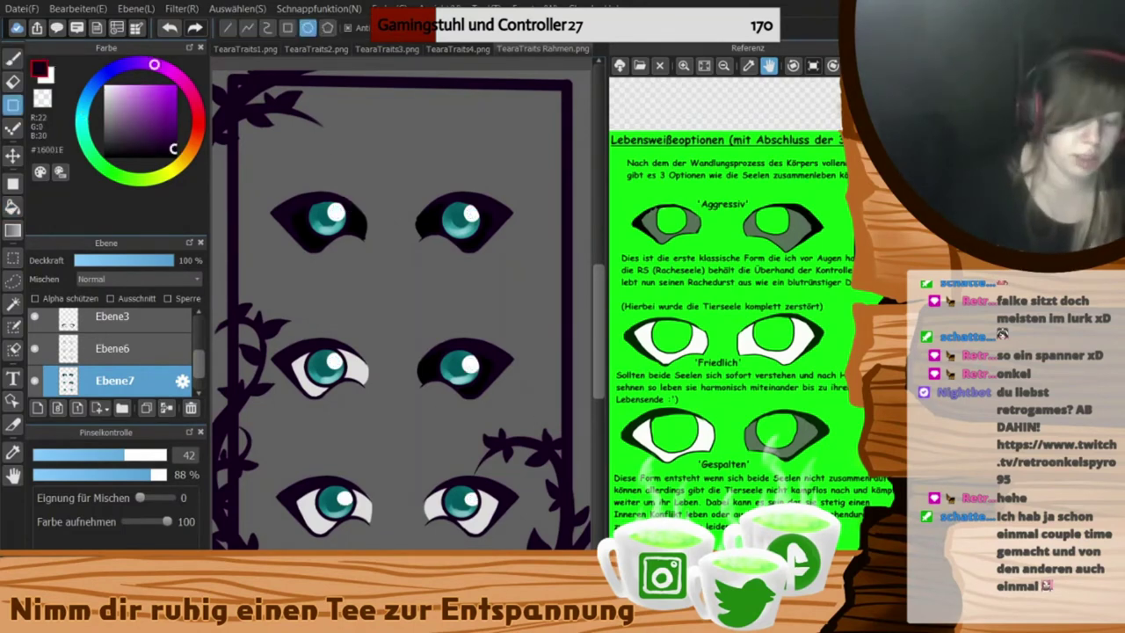
pyautogui.click(288, 28)
pyautogui.moveTo(334, 94); pyautogui.dragTo(539, 145)
pyautogui.hotkey('ctrl', 'z')
pyautogui.moveTo(283, 541); pyautogui.dragTo(504, 591)
pyautogui.moveTo(283, 409); pyautogui.dragTo(513, 464)
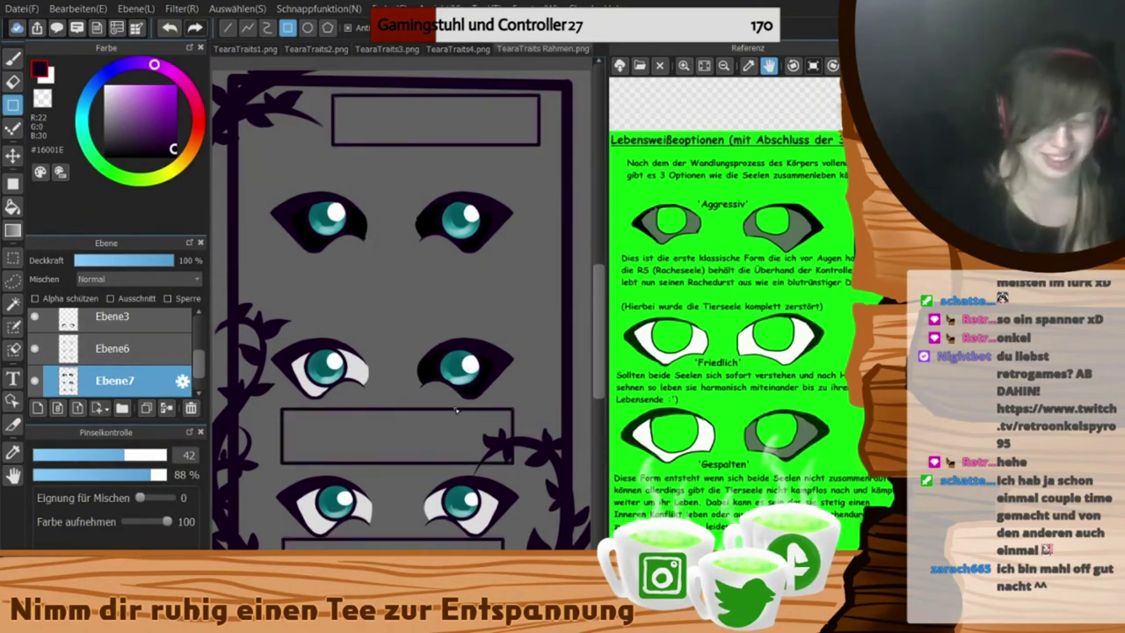
pyautogui.moveTo(269, 268); pyautogui.dragTo(519, 317)
pyautogui.click(12, 207)
pyautogui.click(420, 121)
pyautogui.click(400, 293)
# - Undo all the text box outlines and fills on the eye colour layer
pyautogui.hotkey('ctrl', 'z')
pyautogui.hotkey('ctrl', 'z')
pyautogui.hotkey('ctrl', 'z')
pyautogui.hotkey('ctrl', 'z')
pyautogui.hotkey('ctrl', 'z')
pyautogui.hotkey('ctrl', 'z')
# - Add a new layer above the iris layer and draw four rectangular text box outlines above, between and below the eye rows
pyautogui.click(12, 105)
pyautogui.click(114, 357)
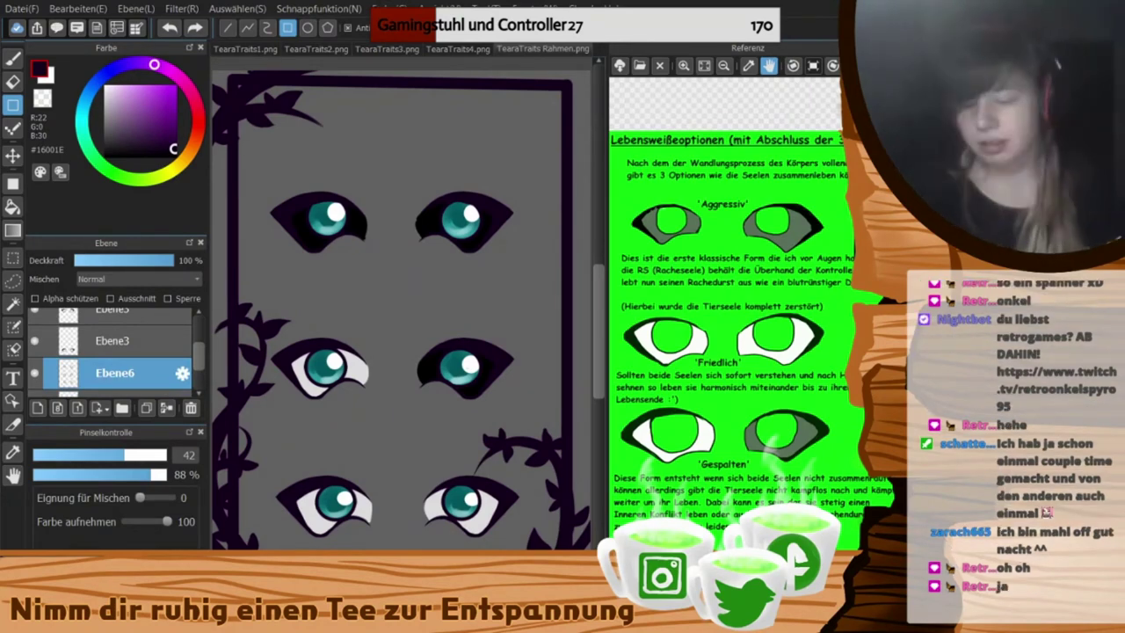
pyautogui.click(38, 408)
pyautogui.moveTo(333, 98)
pyautogui.mouseDown()
pyautogui.moveTo(547, 137)
pyautogui.moveTo(549, 147)
pyautogui.mouseUp()
pyautogui.hotkey('ctrl', 'z')
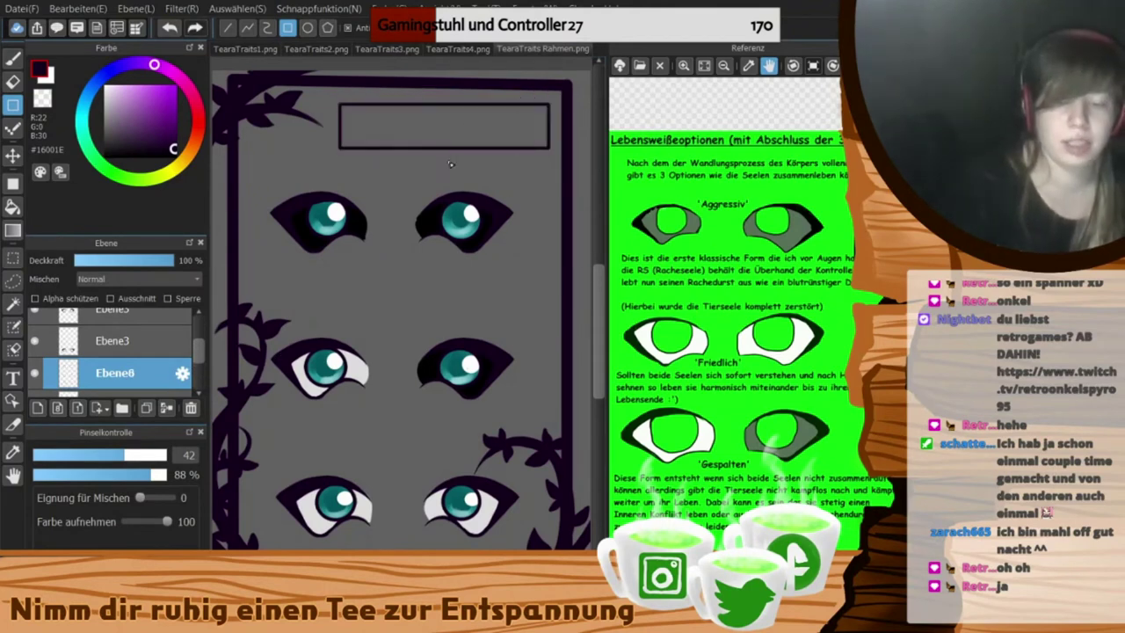
pyautogui.moveTo(279, 264)
pyautogui.mouseDown()
pyautogui.moveTo(522, 300)
pyautogui.moveTo(521, 312)
pyautogui.mouseUp()
pyautogui.moveTo(274, 410); pyautogui.dragTo(522, 456)
pyautogui.moveTo(285, 541); pyautogui.dragTo(516, 588)
# - Fill the four text boxes with dark purple #16001E
pyautogui.click(13, 208)
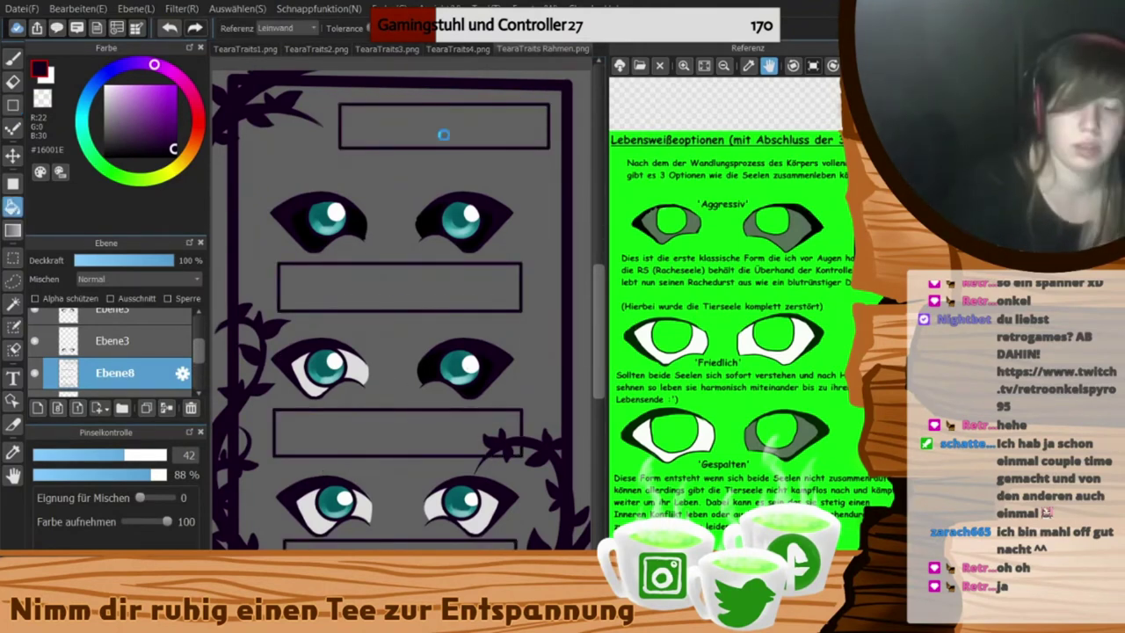
pyautogui.click(444, 135)
pyautogui.click(405, 289)
pyautogui.click(400, 433)
pyautogui.click(400, 563)
# - Complete the right-hand corner of the third text box where the vine crosses it by painting and filling the gap
pyautogui.click(13, 59)
pyautogui.scroll(3, 401, 304)
pyautogui.press('Left')
pyautogui.press('Left')
pyautogui.press('Left')
pyautogui.press('Left')
pyautogui.moveTo(450, 519); pyautogui.dragTo(238, 359)
pyautogui.moveTo(564, 191); pyautogui.dragTo(548, 200)
pyautogui.click(13, 207)
pyautogui.click(555, 195)
pyautogui.click(13, 59)
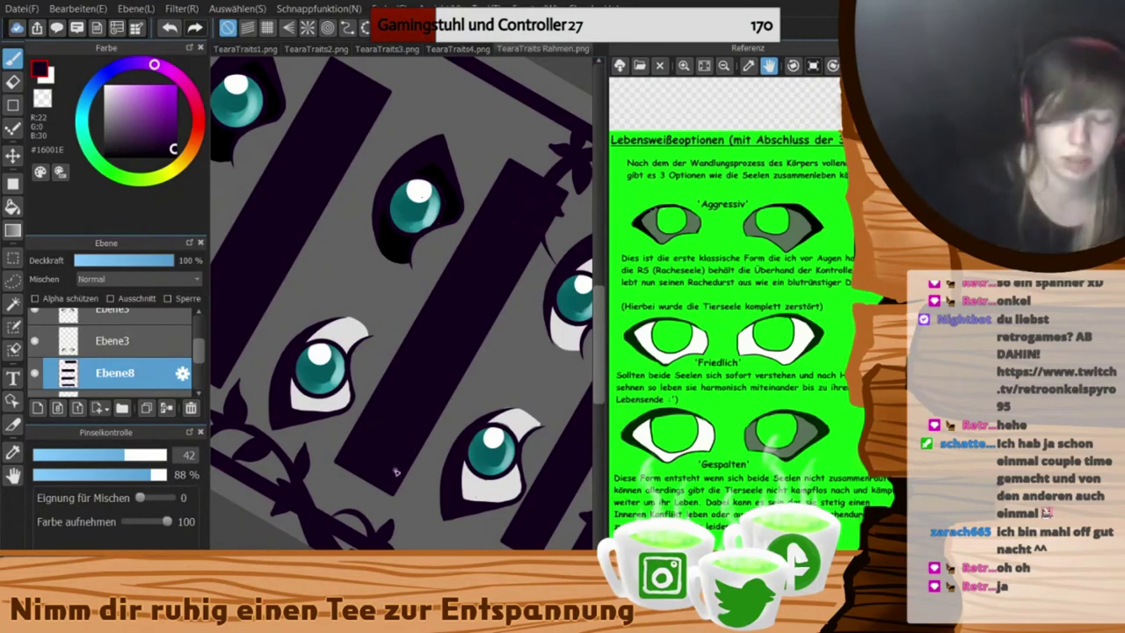
# - Erase the corners of the lower two text boxes diagonally to give them bevelled ends
pyautogui.moveTo(565, 231)
pyautogui.mouseDown()
pyautogui.moveTo(486, 164)
pyautogui.moveTo(401, 155)
pyautogui.mouseUp()
pyautogui.click(13, 82)
pyautogui.moveTo(335, 452); pyautogui.dragTo(344, 469)
pyautogui.moveTo(525, 197); pyautogui.dragTo(537, 216)
pyautogui.moveTo(320, 472); pyautogui.dragTo(394, 472)
pyautogui.moveTo(244, 374); pyautogui.dragTo(251, 392)
pyautogui.moveTo(294, 419); pyautogui.dragTo(318, 411)
pyautogui.hotkey('ctrl', 'z')
pyautogui.moveTo(478, 128); pyautogui.dragTo(473, 105)
# - Erase the corners of the upper two text boxes diagonally to match the bevelled lower boxes
pyautogui.moveTo(331, 117); pyautogui.dragTo(567, 263)
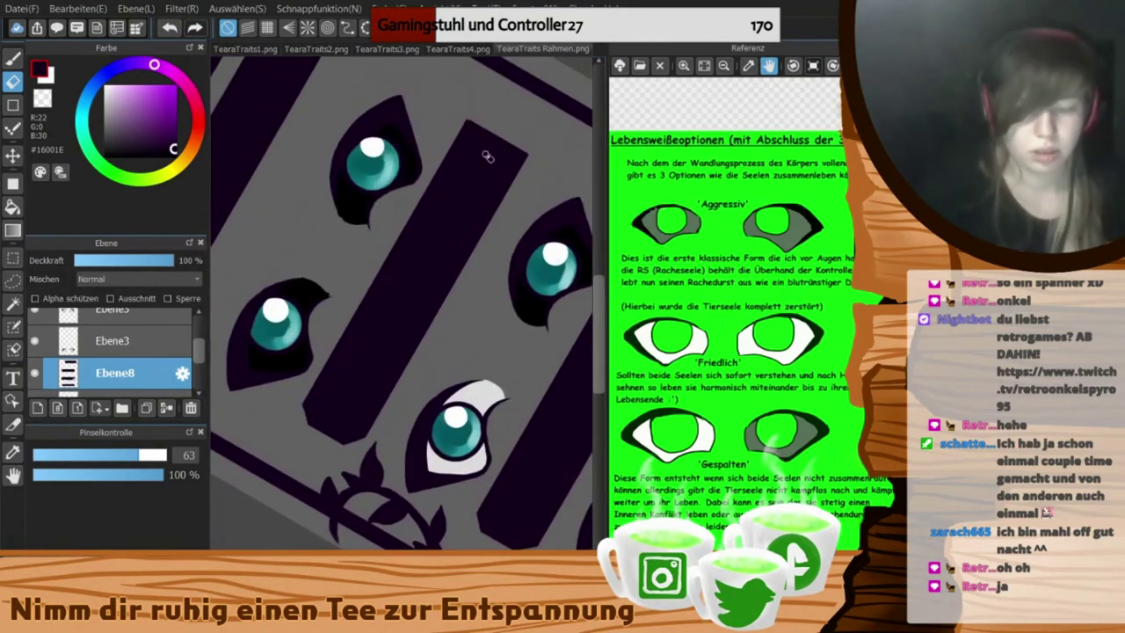
pyautogui.moveTo(459, 129); pyautogui.dragTo(479, 121)
pyautogui.moveTo(521, 148); pyautogui.dragTo(525, 175)
pyautogui.moveTo(378, 238); pyautogui.dragTo(520, 385)
pyautogui.moveTo(290, 360); pyautogui.dragTo(297, 374)
pyautogui.moveTo(336, 407); pyautogui.dragTo(353, 398)
pyautogui.moveTo(427, 123); pyautogui.dragTo(449, 115)
pyautogui.moveTo(489, 140); pyautogui.dragTo(491, 156)
# - Straighten the canvas and erase a thin gap around the vine leaves overlapping the third text box with eraser size 30
pyautogui.click(729, 65)
pyautogui.click(741, 415)
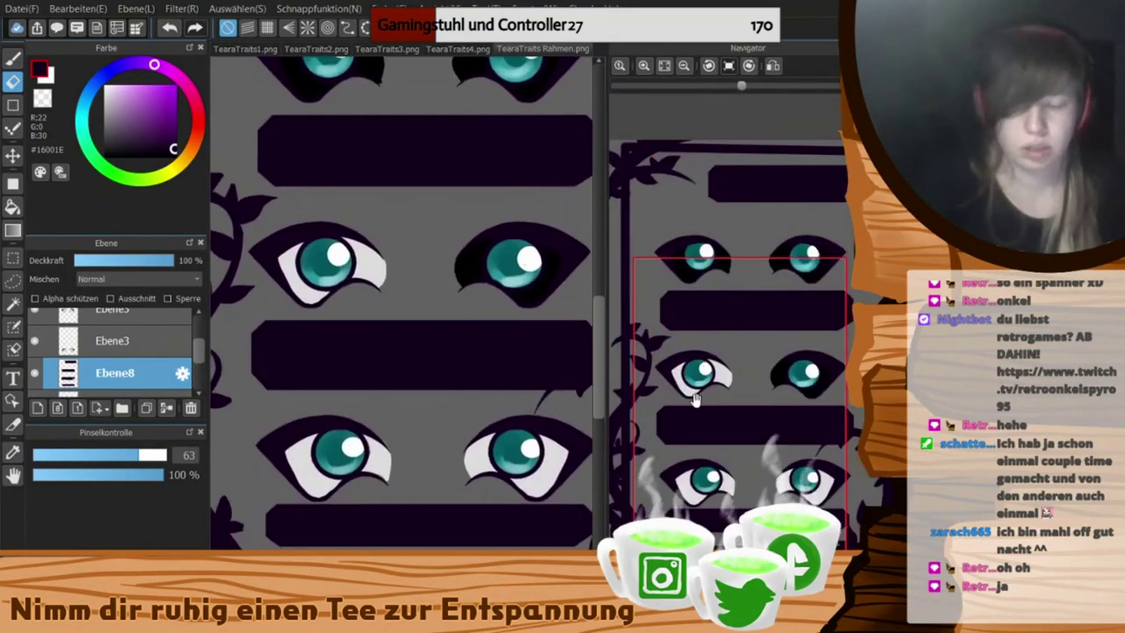
pyautogui.click(108, 456)
pyautogui.hscroll(4, 466, 383)
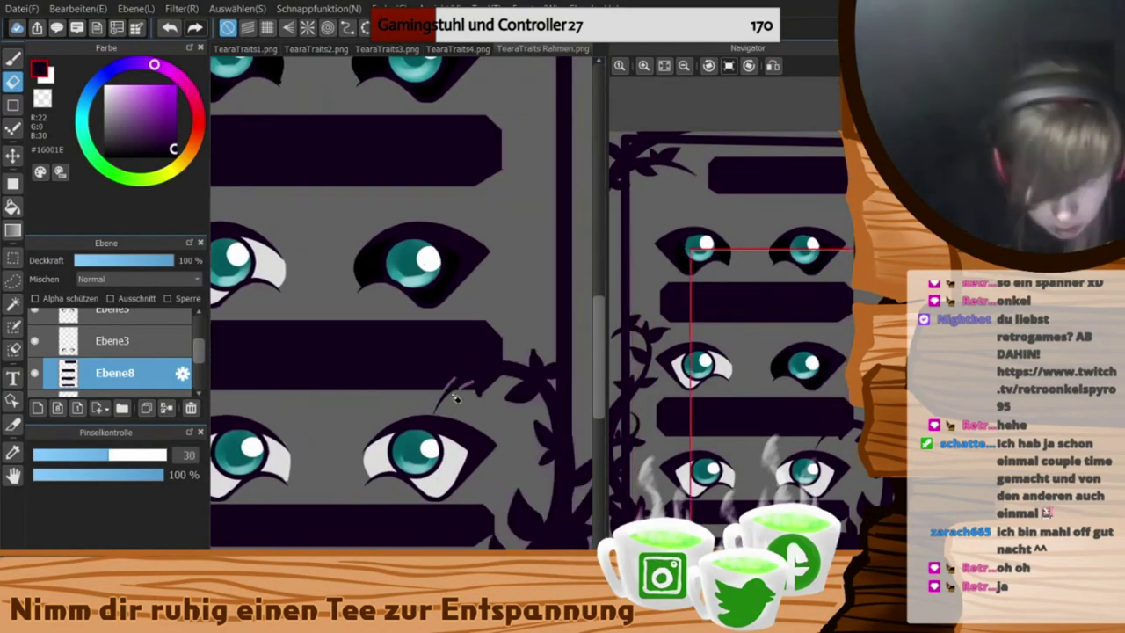
pyautogui.moveTo(475, 351); pyautogui.dragTo(462, 380)
pyautogui.moveTo(426, 618); pyautogui.dragTo(414, 619)
pyautogui.moveTo(599, 404); pyautogui.dragTo(599, 379)
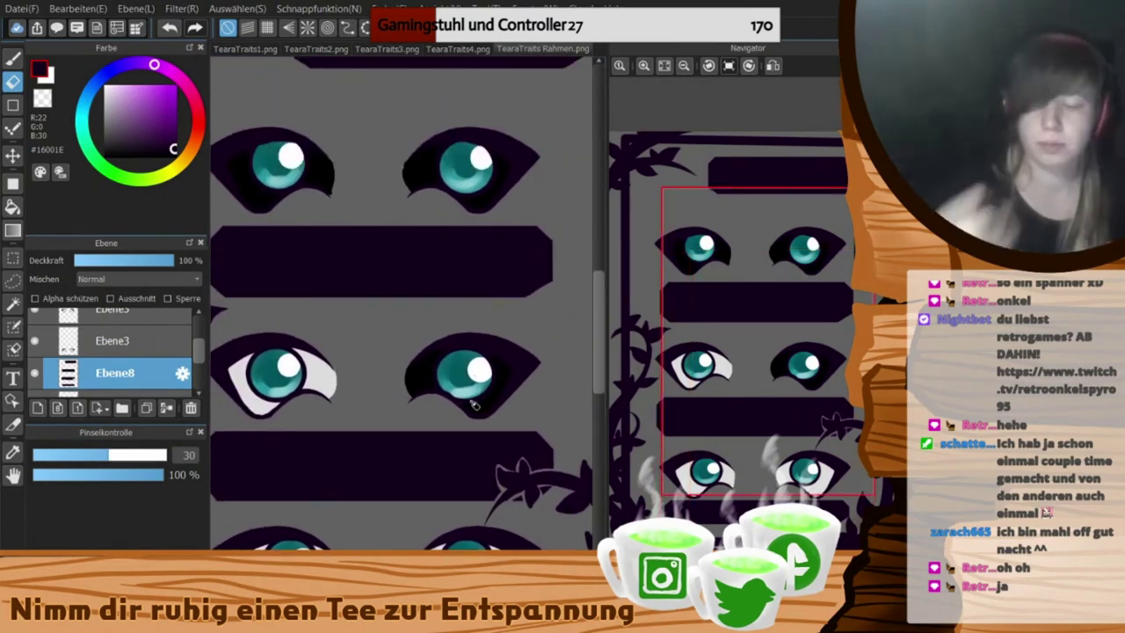
# - Sample the teal from the TearaTraits1 sheet and set white as foreground colour with teal as background for the frame document
pyautogui.moveTo(599, 334); pyautogui.dragTo(599, 304)
pyautogui.click(458, 49)
pyautogui.click(245, 49)
pyautogui.click(12, 453)
pyautogui.click(478, 98)
pyautogui.click(543, 49)
# - Add the title 'Lebensweiße (mit äußerer Erscheinung)' as two lines of white text with a teal outline and centre it in the uppermost box
pyautogui.click(12, 378)
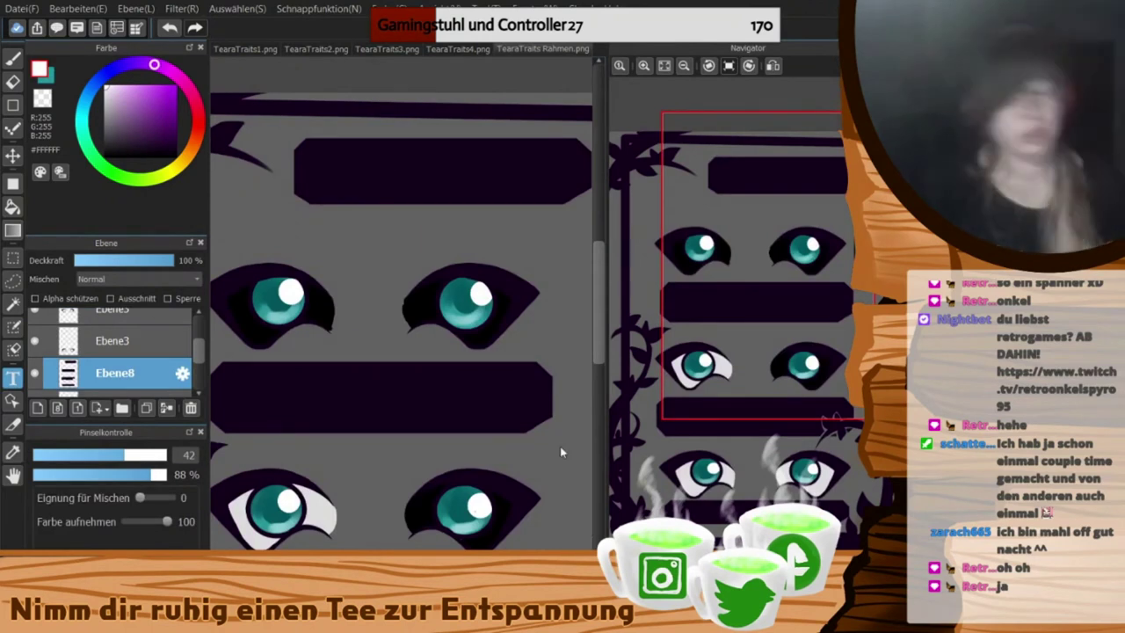
pyautogui.hotkey('ctrl', 'v')
pyautogui.press('Return')
pyautogui.write('(mit äußerer Erscheinung)')
pyautogui.click(361, 453)
pyautogui.click(547, 380)
pyautogui.click(547, 379)
pyautogui.click(670, 449)
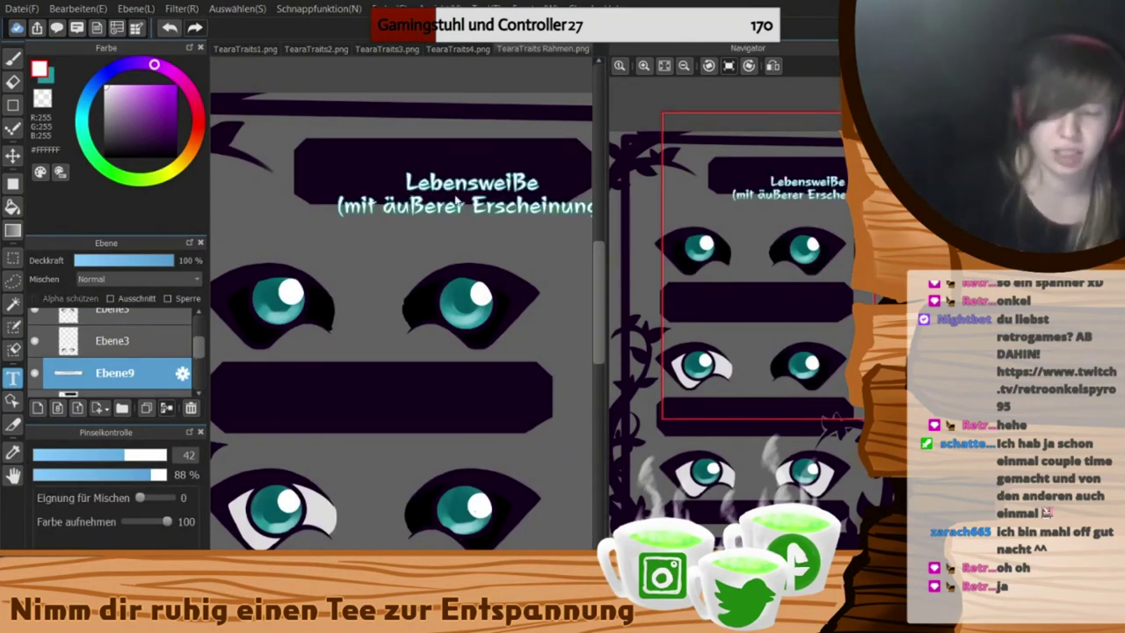
pyautogui.moveTo(471, 193); pyautogui.dragTo(442, 171)
pyautogui.click(594, 490)
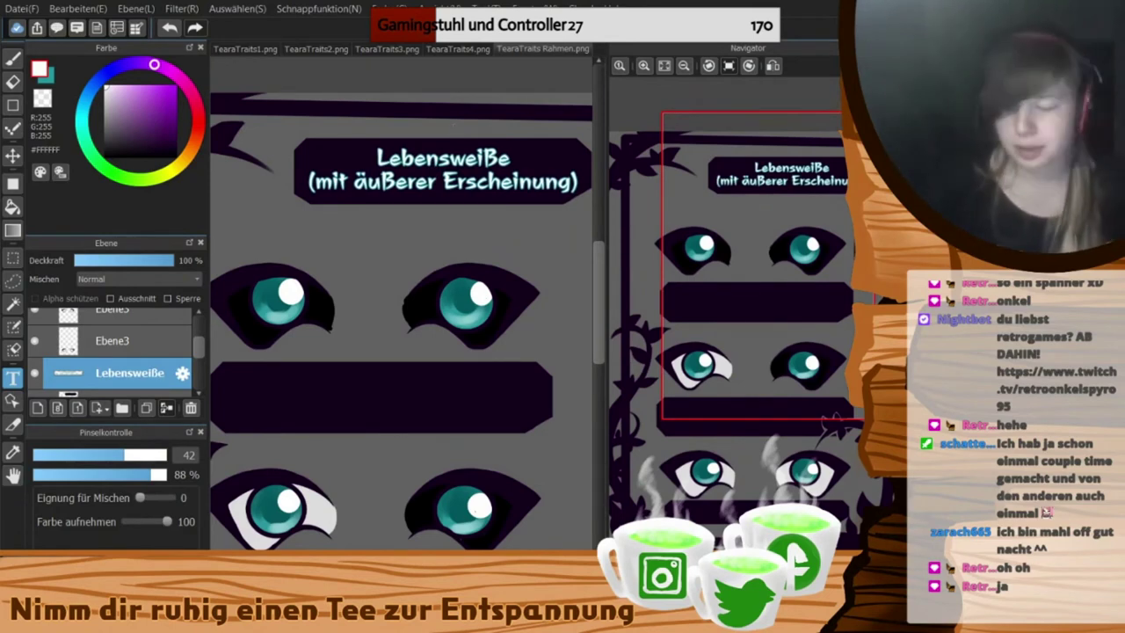
# - Head the box below the first eye pair 'Agressiv' and begin its description with 'Die klassische Form wo'
pyautogui.moveTo(492, 352); pyautogui.dragTo(517, 304)
pyautogui.moveTo(492, 352); pyautogui.dragTo(514, 284)
pyautogui.click(694, 556)
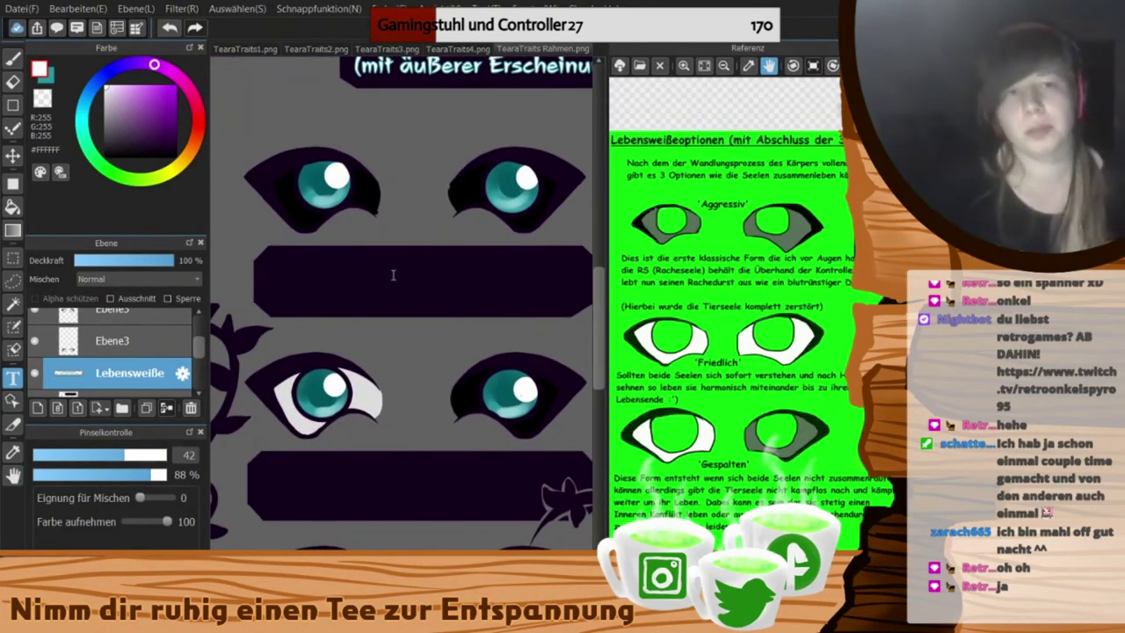
pyautogui.hotkey('ctrl', 'v')
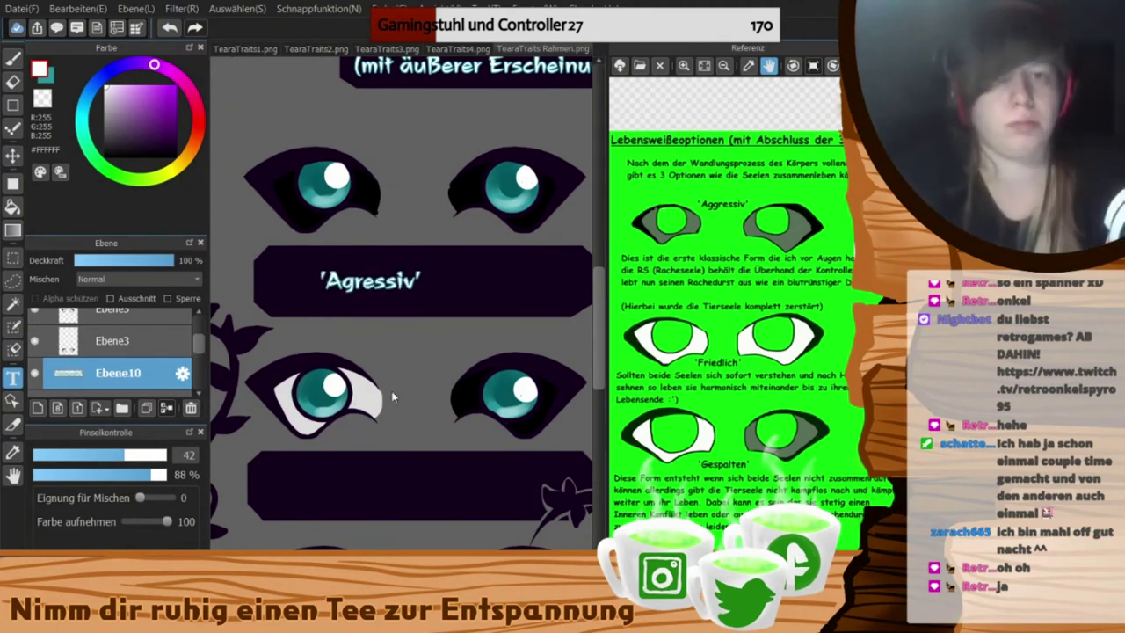
pyautogui.press('Return')
pyautogui.write('Die klassische')
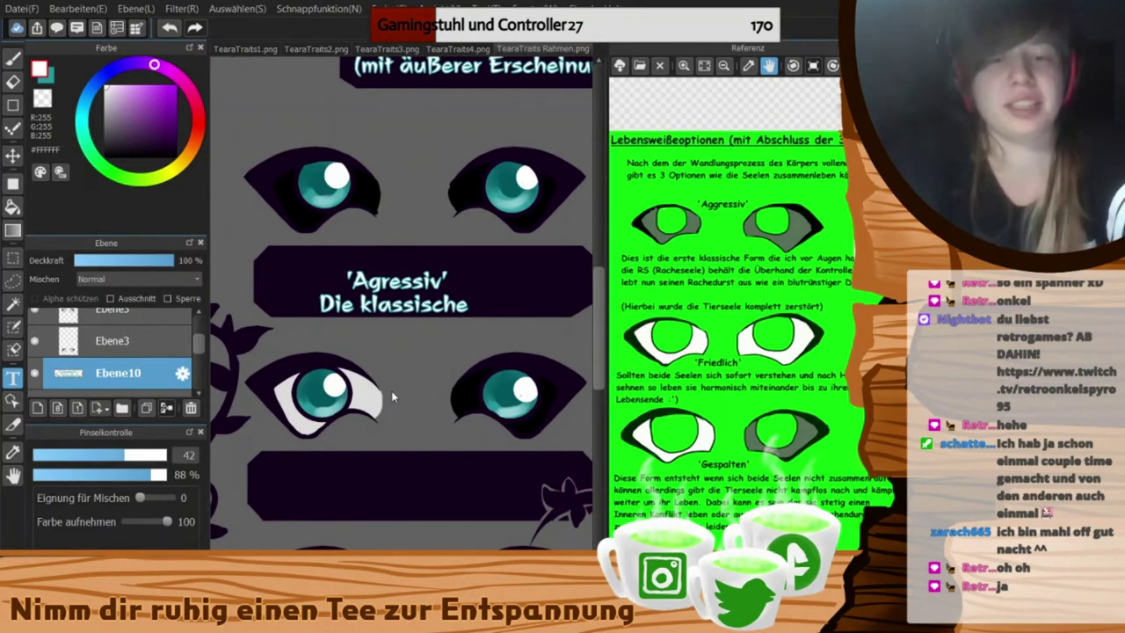
pyautogui.write('Form wo ')
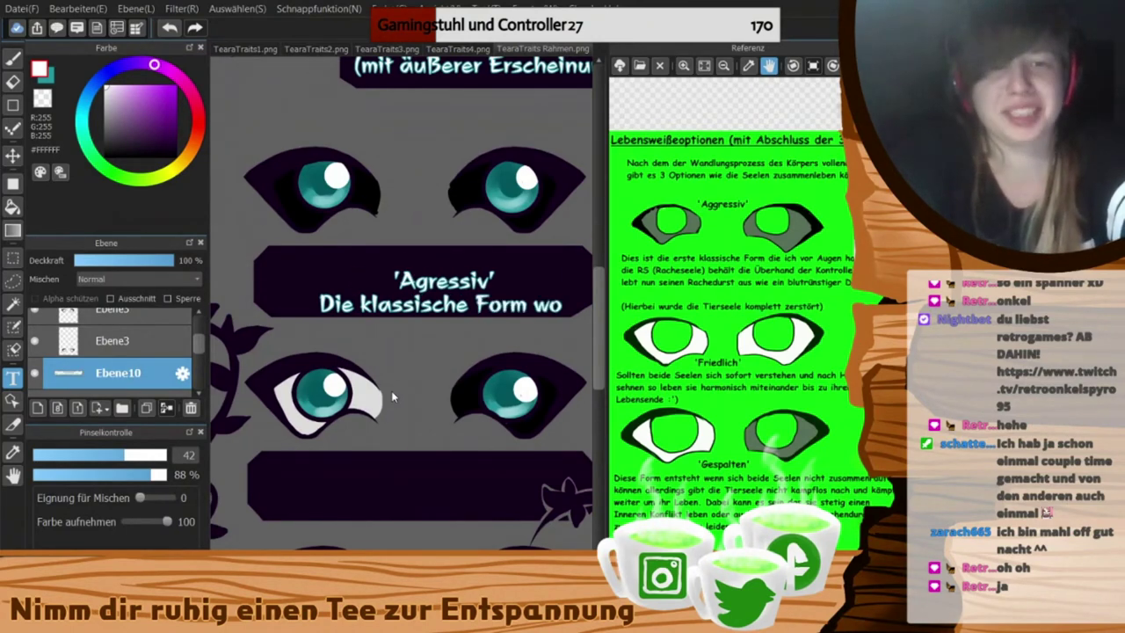
# - Complete the Agressiv text with 'die Menschenseele die Tierseele komplett zerstört hat und die Oberhand letzlichvon Rache übernommen ist. Das Ganze ist nicht mehr rückgängig zumachen!'
pyautogui.write('wo')
pyautogui.press('BackSpace')
pyautogui.press('BackSpace')
pyautogui.press('BackSpace')
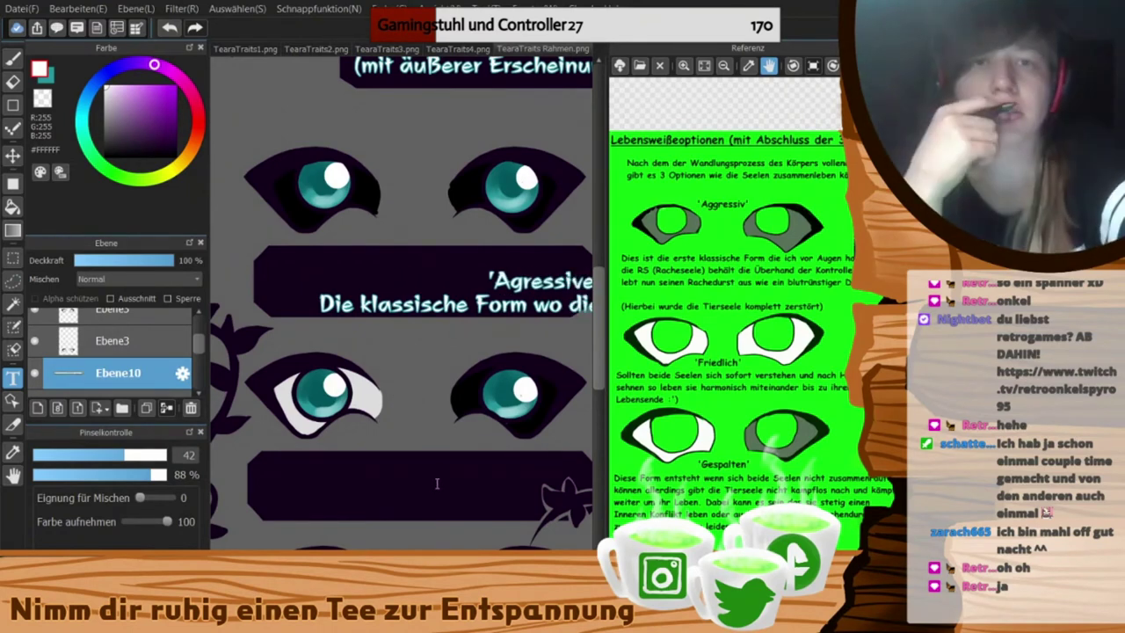
pyautogui.press('BackSpace')
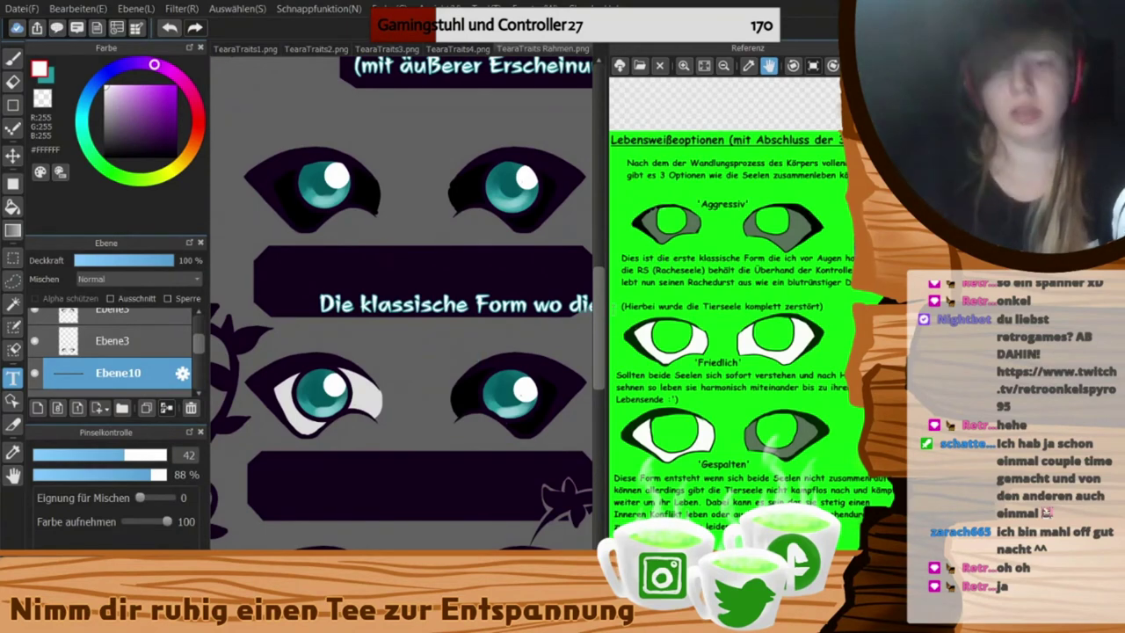
pyautogui.write('ie Oberhand letzlichvon')
pyautogui.hscroll(2, 400, 303)
pyautogui.hscroll(-1, 401, 303)
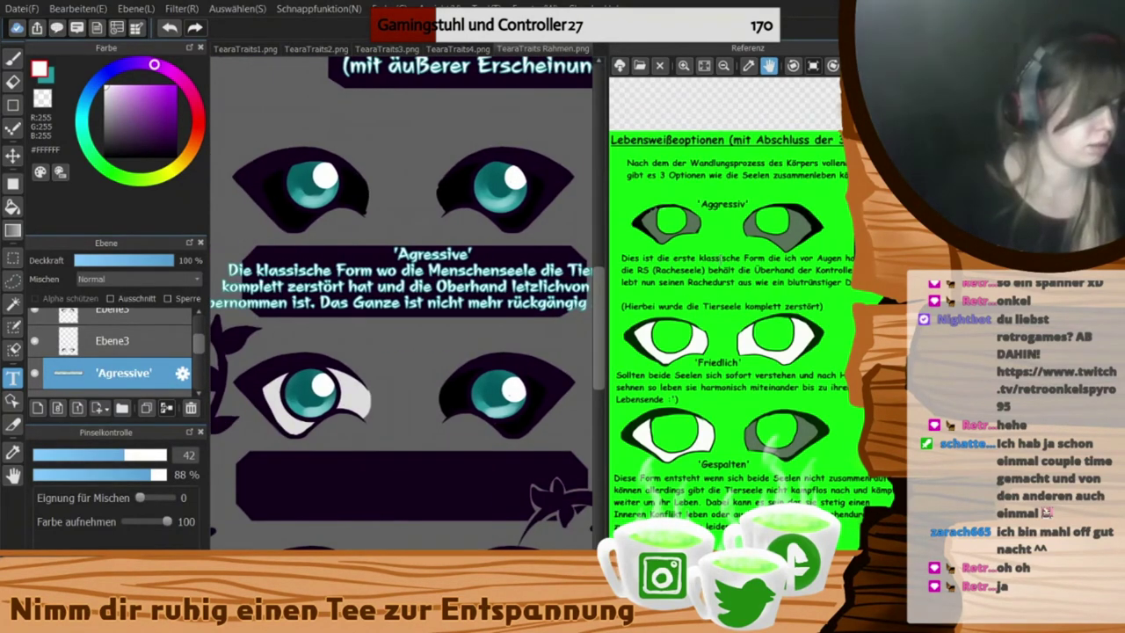
# - Correct the heading to 'Agressiv' and shorten the description by replacing 'und' with '&'
pyautogui.press('BackSpace')
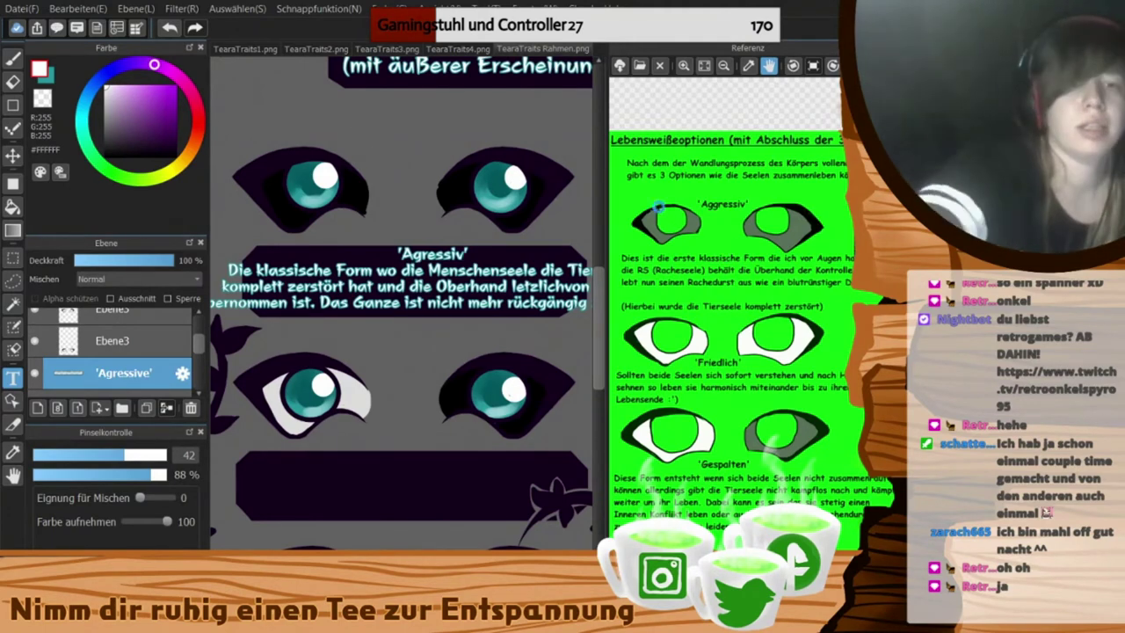
pyautogui.press('BackSpace')
pyautogui.press('BackSpace')
pyautogui.press('BackSpace')
pyautogui.write('&')
pyautogui.click(801, 366)
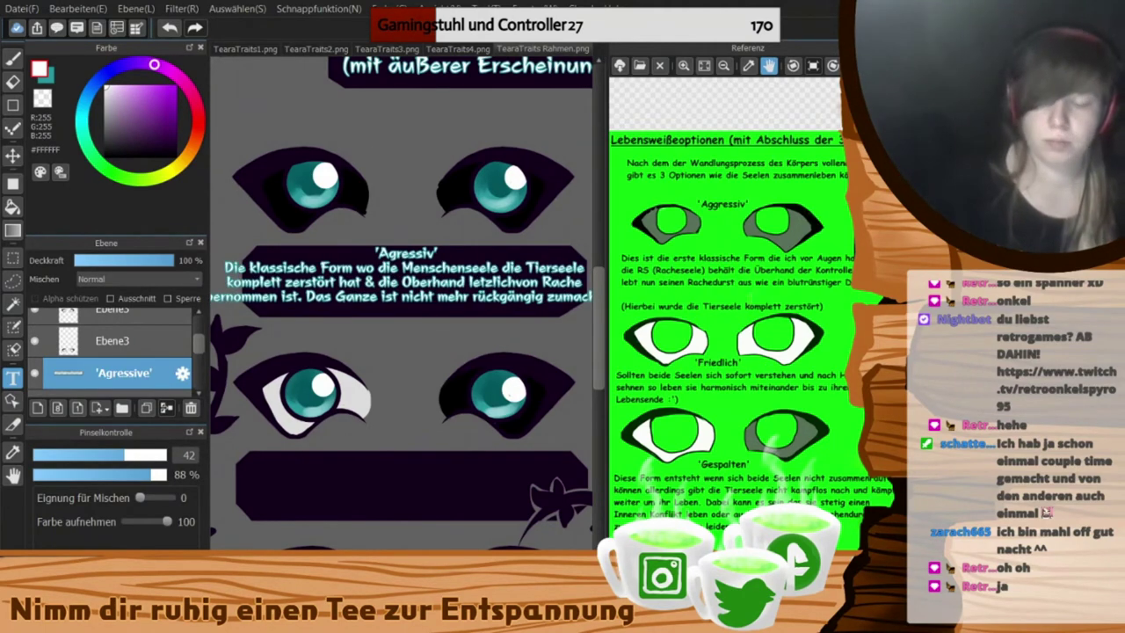
# - Rebreak the Agressiv description into four centred lines under its heading and position the text over the first description box
pyautogui.press('BackSpace')
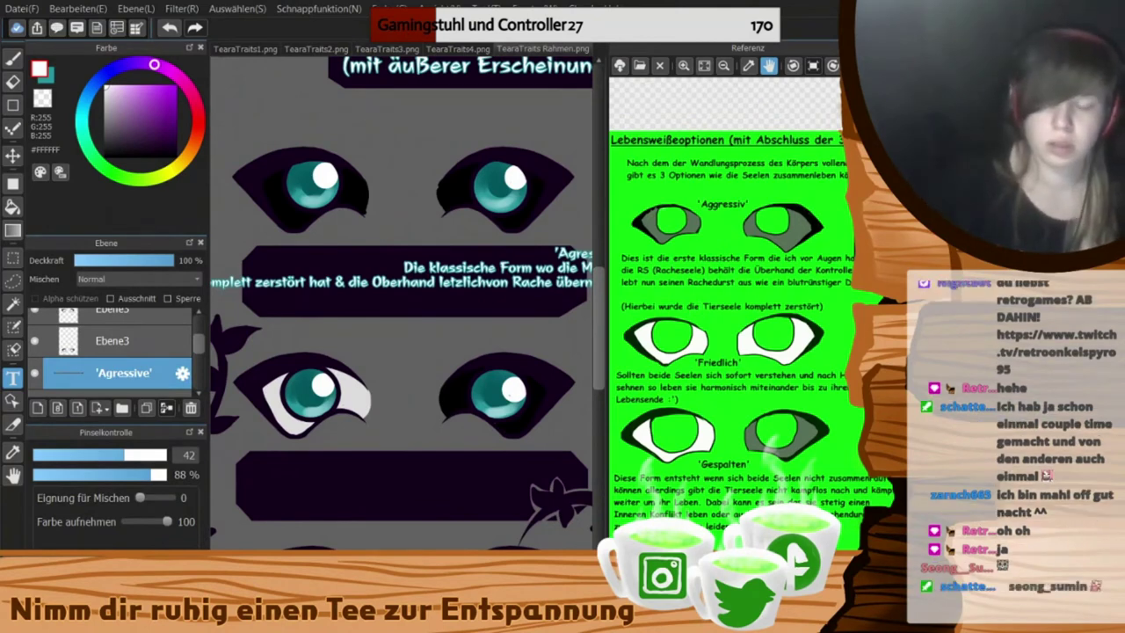
pyautogui.press('Return')
pyautogui.click(723, 398)
pyautogui.press('Return')
pyautogui.moveTo(396, 284); pyautogui.dragTo(453, 280)
pyautogui.click(723, 440)
pyautogui.moveTo(198, 349); pyautogui.dragTo(200, 364)
# - Sample the dark purple box colour and draw a larger rectangle on the box layer behind the Agressiv text
pyautogui.press('x')
pyautogui.press('i')
pyautogui.click(410, 470)
pyautogui.press('u')
pyautogui.press('Left')
pyautogui.press('Left')
pyautogui.click(119, 358)
pyautogui.moveTo(492, 105); pyautogui.dragTo(456, 178)
pyautogui.hotkey('ctrl', 'z')
pyautogui.click(646, 558)
pyautogui.click(729, 66)
pyautogui.moveTo(218, 293)
pyautogui.mouseDown()
pyautogui.moveTo(592, 370)
pyautogui.moveTo(565, 357)
pyautogui.mouseUp()
# - Fill the remaining gaps of the enlarged Agressiv box and bevel its corners with eraser size 61
pyautogui.scroll(-1, 402, 306)
pyautogui.press('g')
pyautogui.click(280, 330)
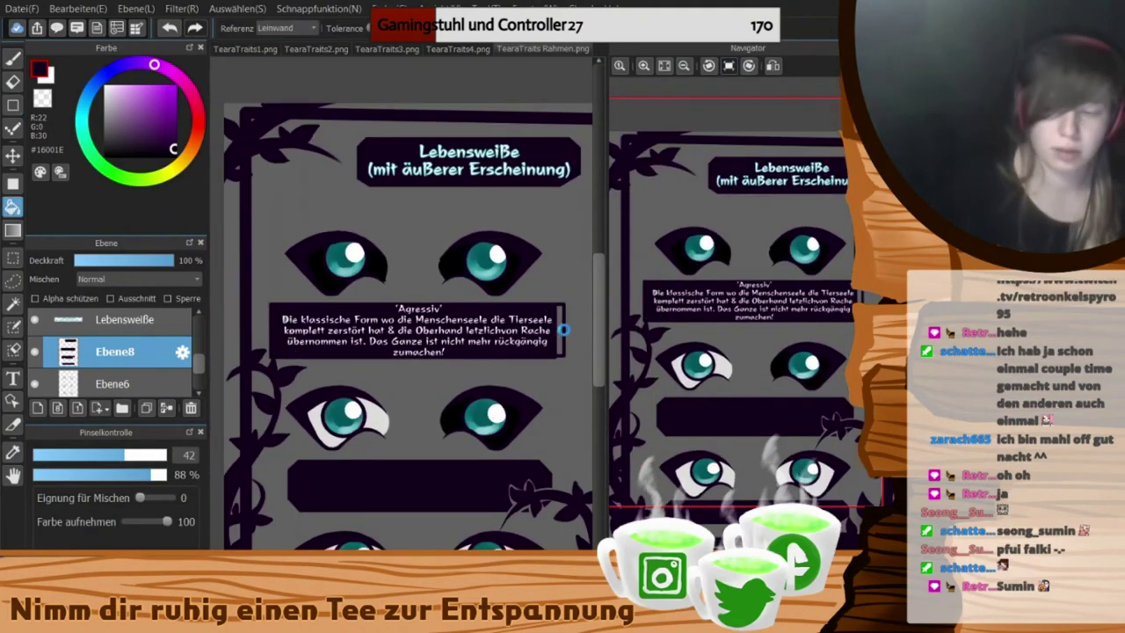
pyautogui.click(560, 328)
pyautogui.press('e')
pyautogui.click(139, 454)
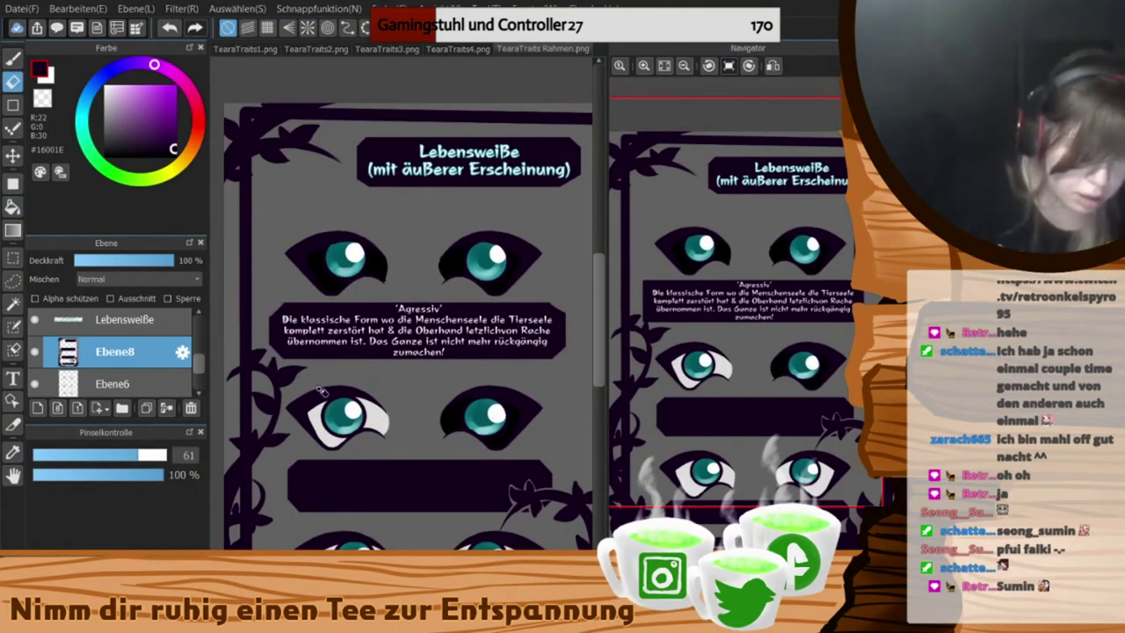
# - Insert the missing space in the Agressiv description so the words read 'letzlich von'
pyautogui.scroll(-3, 594, 223)
pyautogui.press('x')
pyautogui.scroll(1, 176, 352)
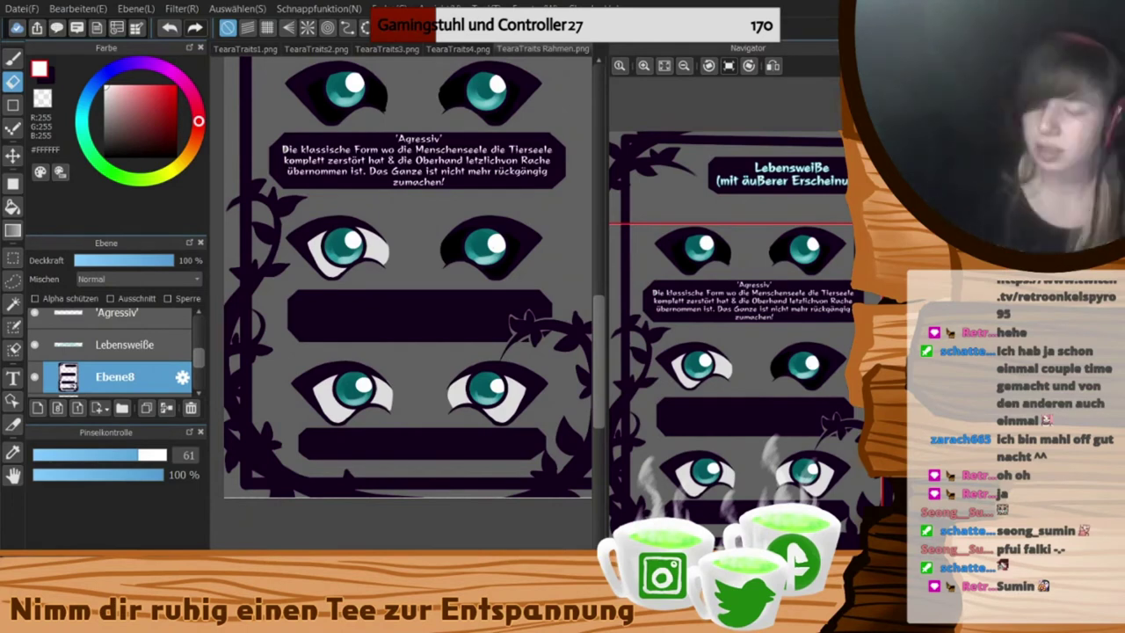
pyautogui.click(13, 375)
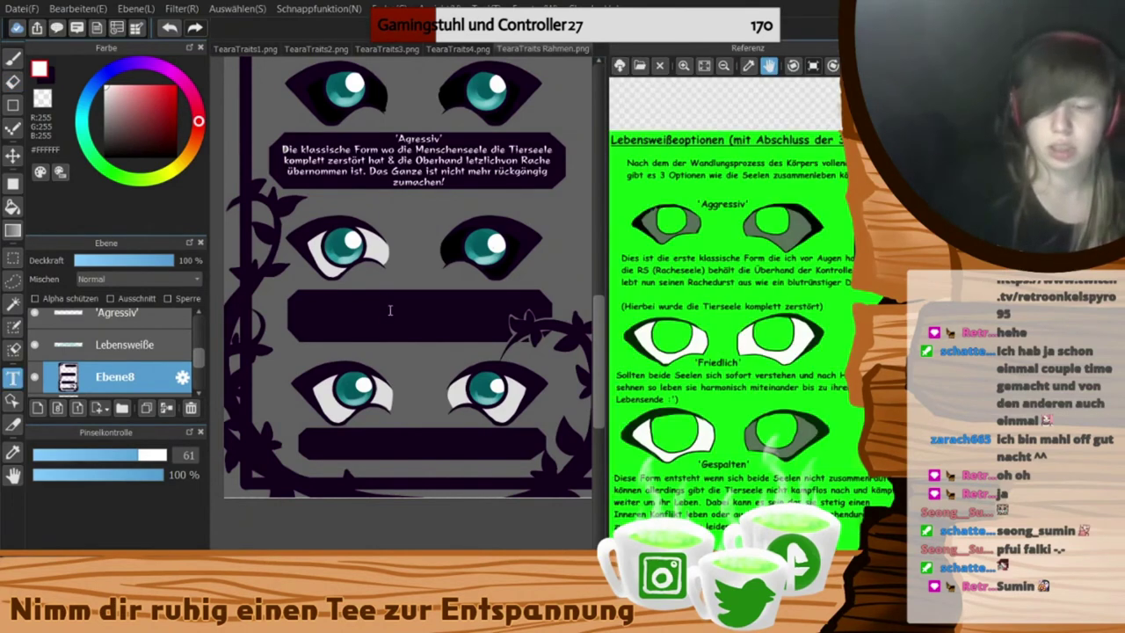
pyautogui.click(118, 314)
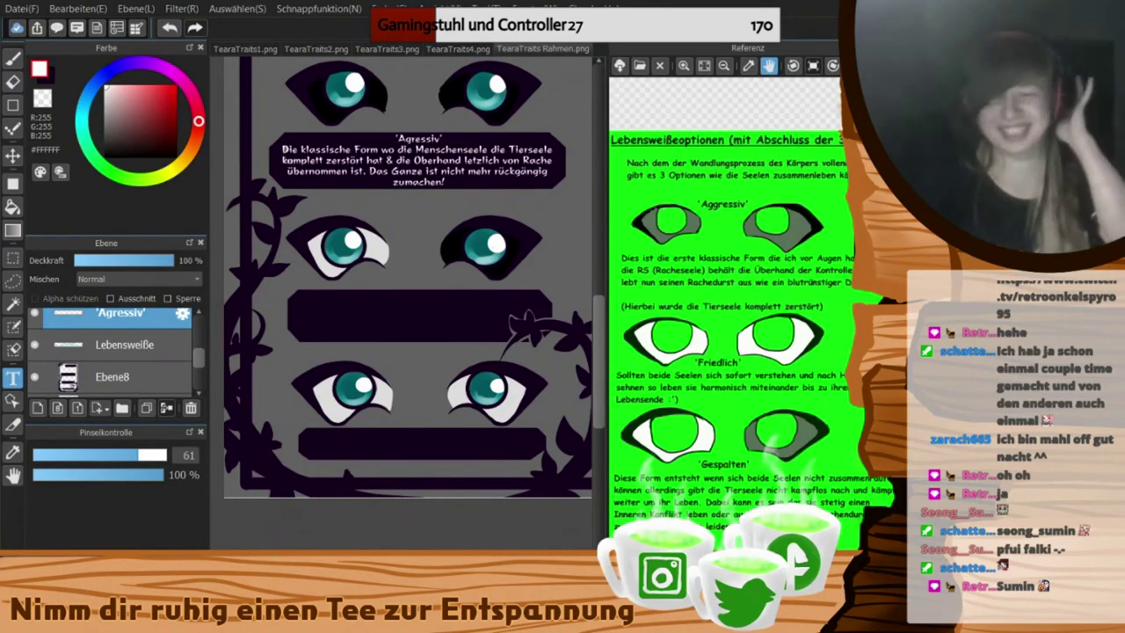
# - Head the second description box 'Gespalten' and begin its text with 'Eine wechselnde Form bei der Tier- und Menschenseele stätig'
pyautogui.click(336, 302)
pyautogui.write("'Gespalten'")
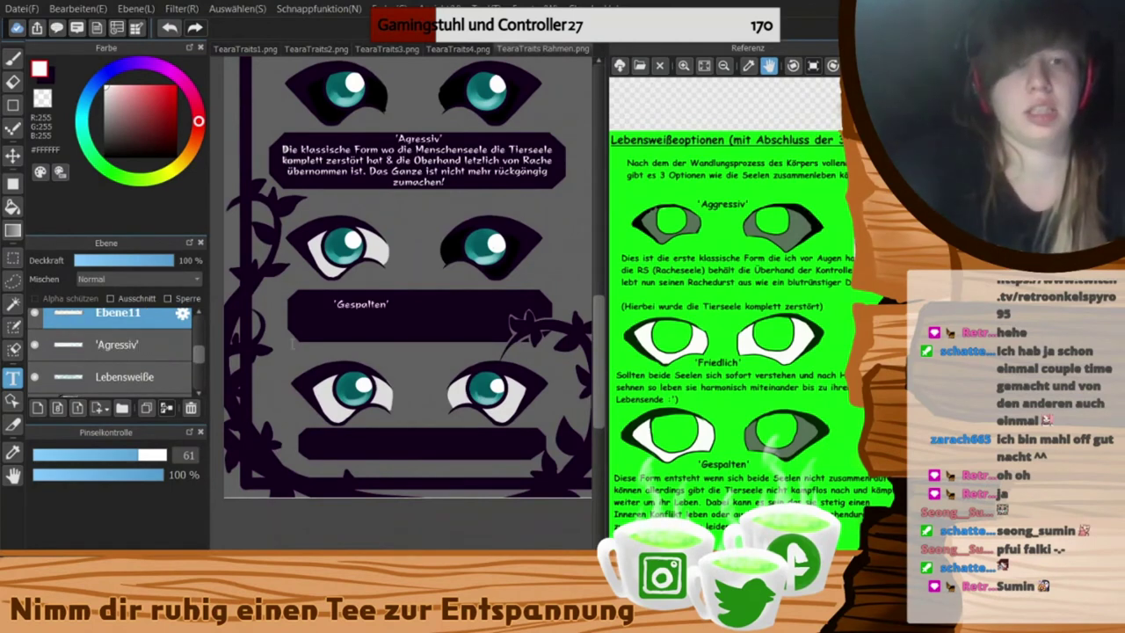
pyautogui.press('Return')
pyautogui.write('Eine From')
pyautogui.press('BackSpace')
pyautogui.press('BackSpace')
pyautogui.press('BackSpace')
pyautogui.press('BackSpace')
pyautogui.write('wechselnde Form bei der Tier- und Menschensee')
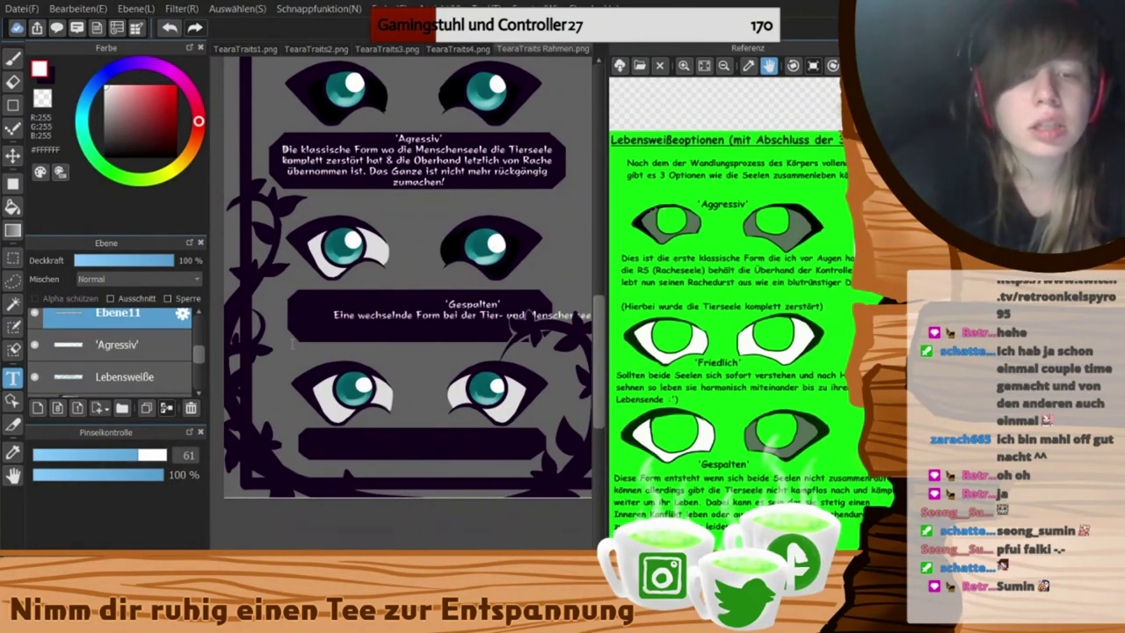
# - Continue the Gespalten description with 'um die Oberhand ringen. Dabei kann sie auch kurzzeitig auch wieder 'Friedlich' aussehen aber ob das dauerhaft bleibt müssen die Seele untereinander entscheiden'
pyautogui.press('Return')
pyautogui.write('um die Oberhand')
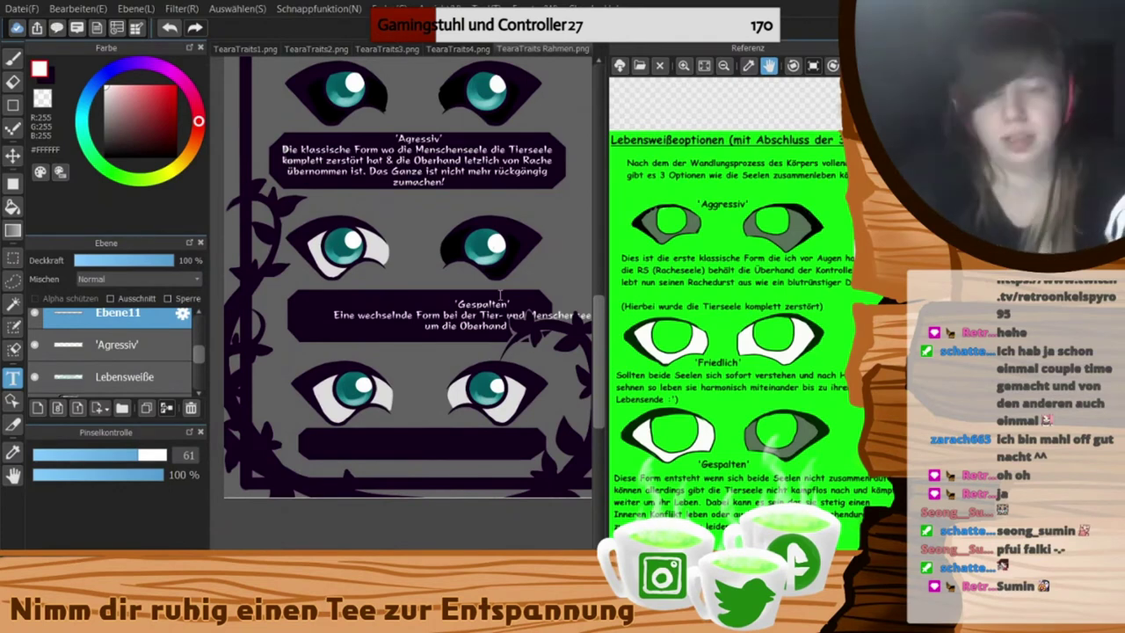
pyautogui.write('ringen. Dabei kann')
pyautogui.press('Return')
pyautogui.write("wieder 'Friedlich' aussehen, ob d")
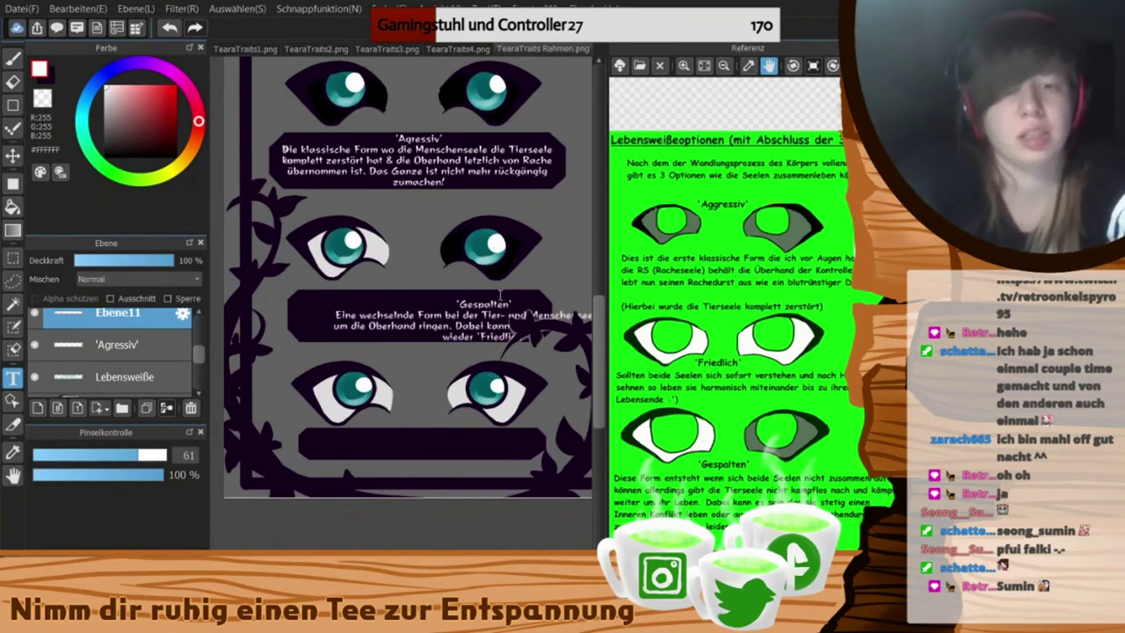
pyautogui.write('auernd leiden')
pyautogui.press('Return')
pyautogui.write('müssen die Seele untereinander entsch')
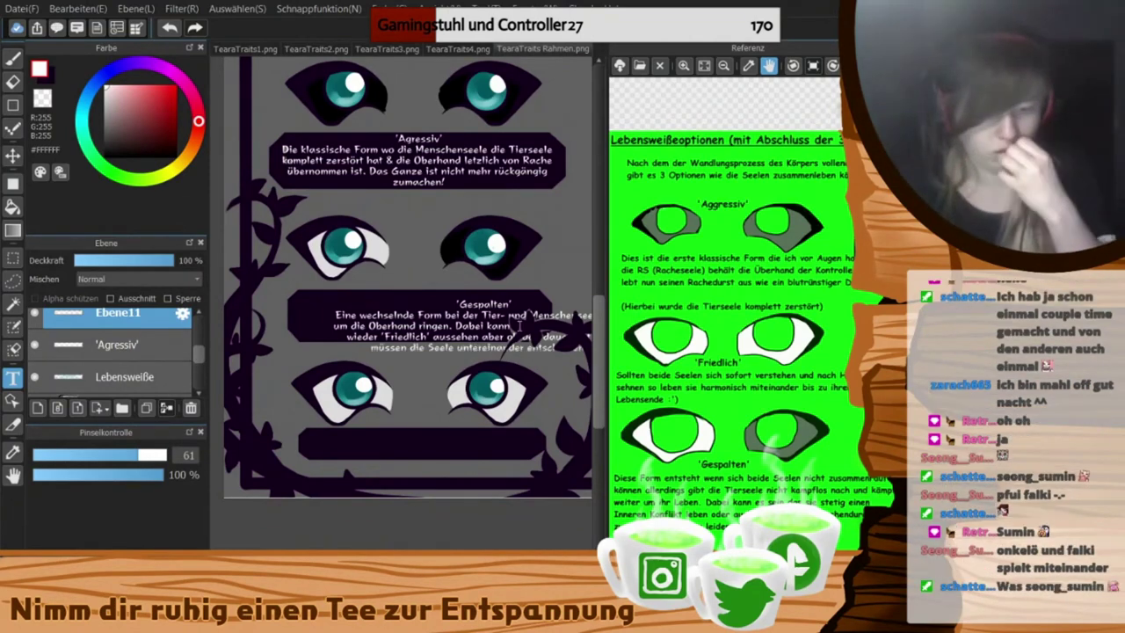
# - Give the Gespalten text teal lettering and move it up and left, clear of the vine flower
pyautogui.click(463, 329)
pyautogui.moveTo(462, 329); pyautogui.dragTo(401, 318)
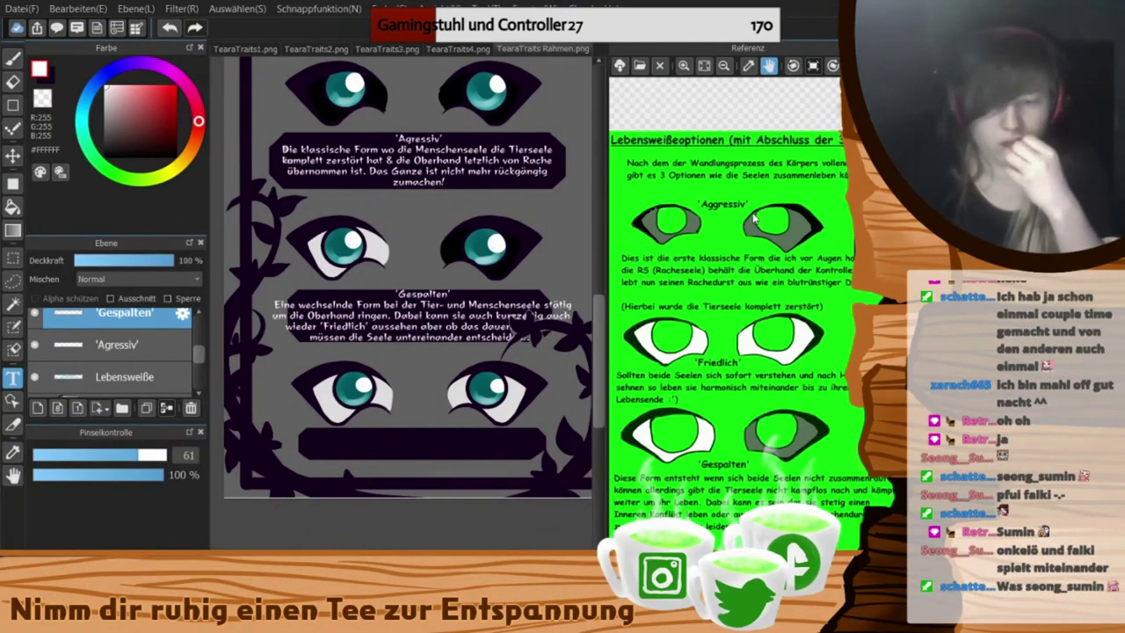
pyautogui.click(751, 415)
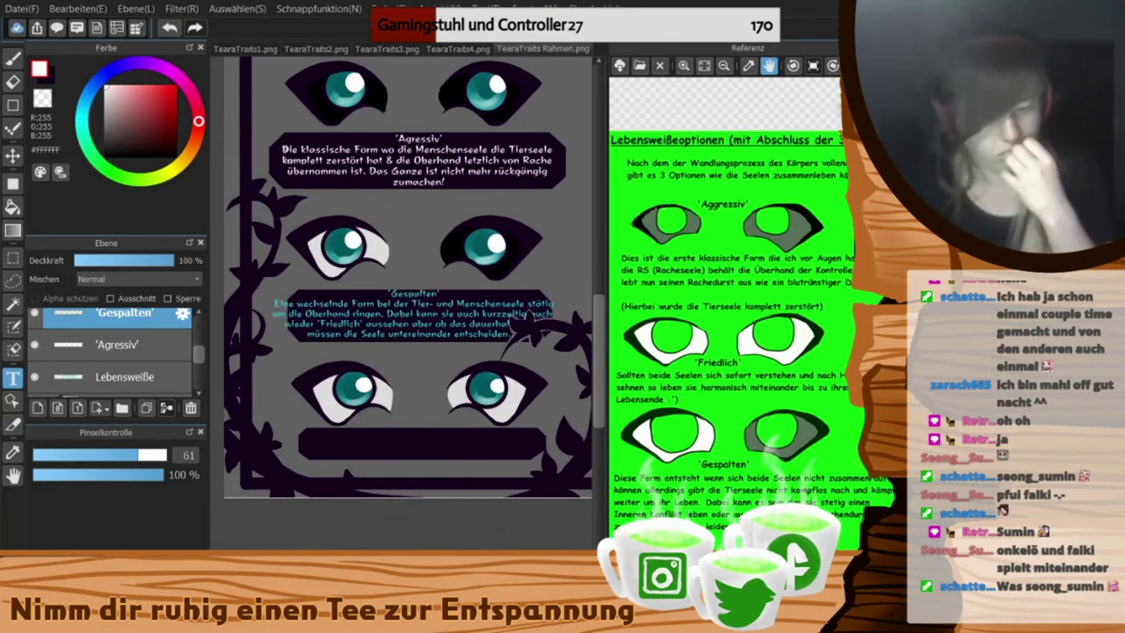
pyautogui.moveTo(454, 315); pyautogui.dragTo(416, 327)
# - Erase the old second description box on layer Ebene8 with eraser size 132
pyautogui.scroll(-2, 74, 353)
pyautogui.click(75, 353)
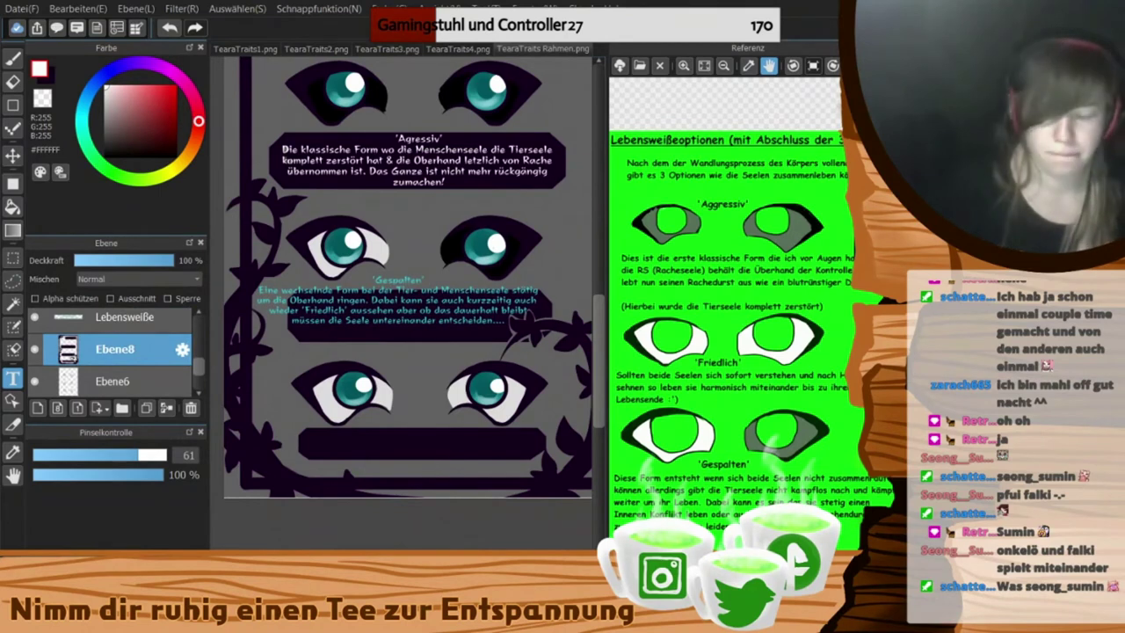
pyautogui.click(13, 82)
pyautogui.moveTo(198, 372); pyautogui.dragTo(201, 368)
pyautogui.press(']')
pyautogui.moveTo(299, 303)
pyautogui.mouseDown()
pyautogui.moveTo(379, 317)
pyautogui.moveTo(527, 285)
pyautogui.mouseUp()
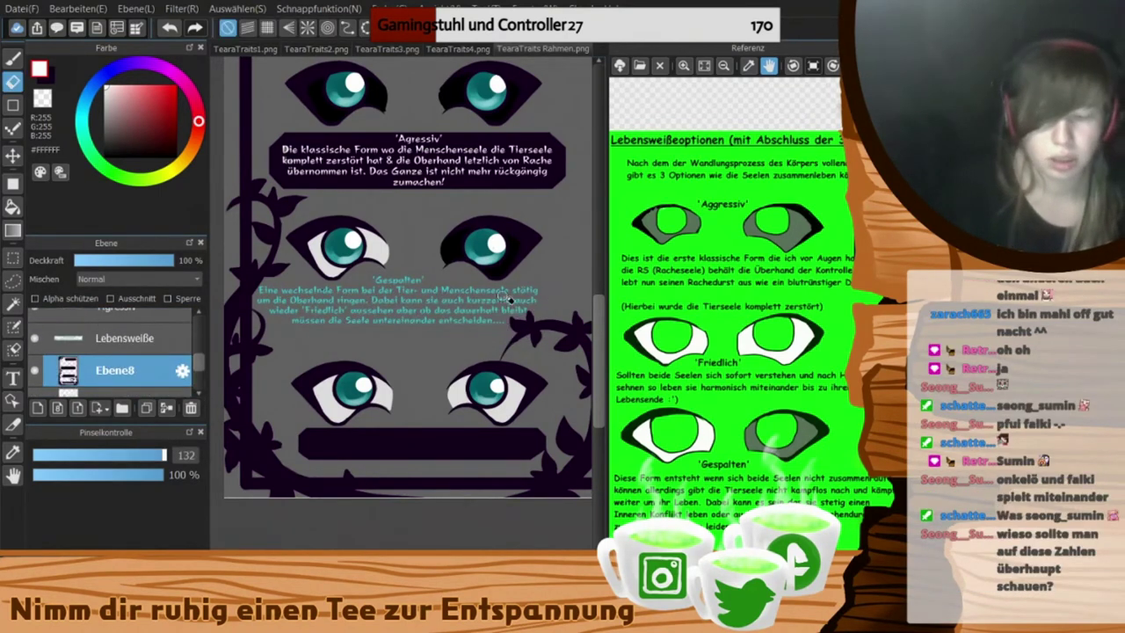
# - Draw a new dark purple rectangle behind the Gespalten text on layer Ebene8
pyautogui.click(50, 78)
pyautogui.click(12, 105)
pyautogui.moveTo(251, 274); pyautogui.dragTo(549, 340)
pyautogui.press('e')
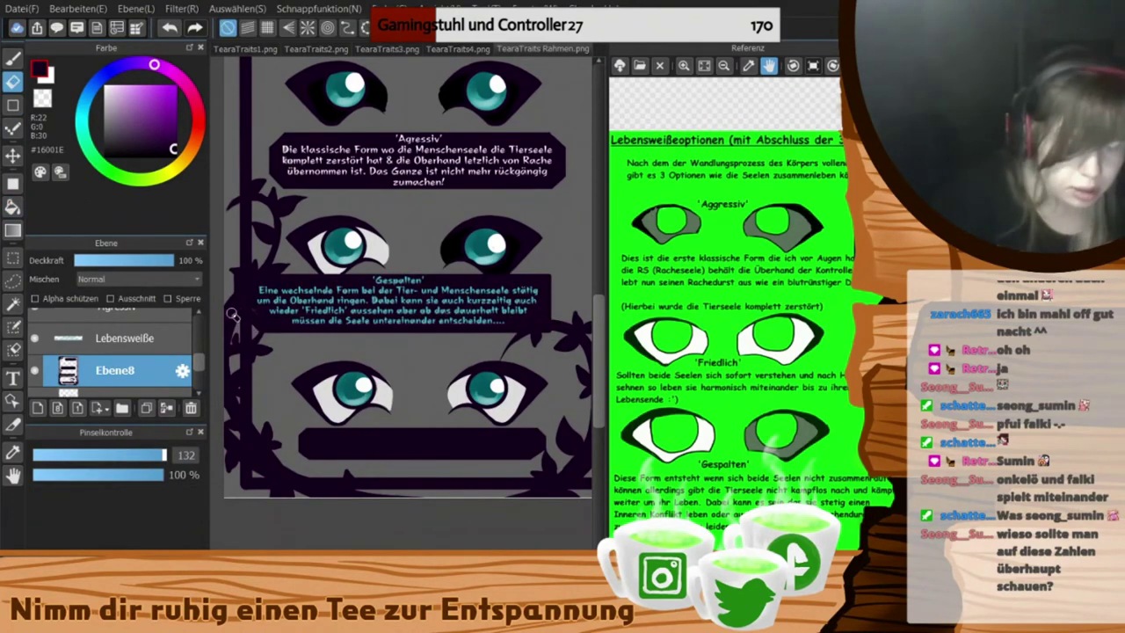
# - Bevel the corners of the new Gespalten box and erase a thin gap around the overlapping vine flower with eraser size 46
pyautogui.press('Left')
pyautogui.click(130, 455)
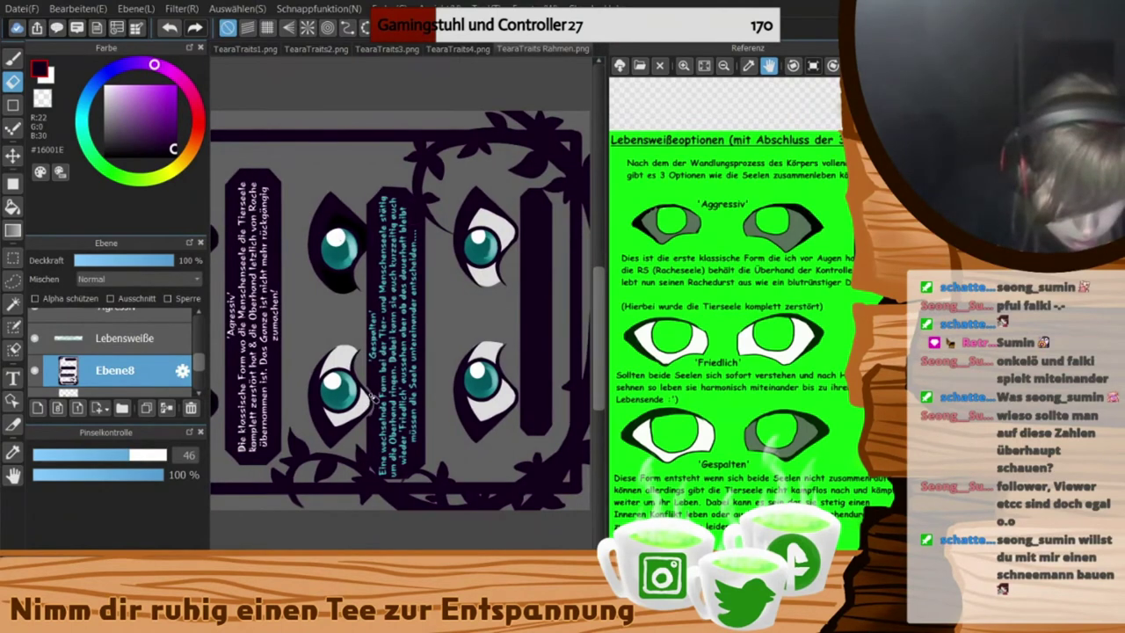
pyautogui.press('b')
pyautogui.press('e')
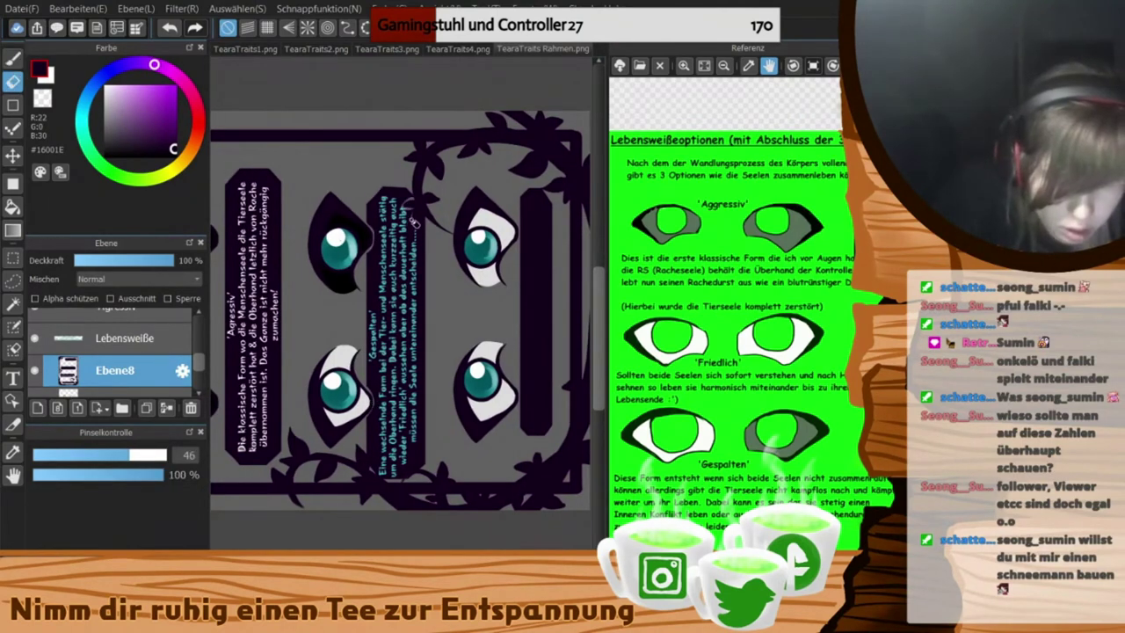
pyautogui.click(650, 561)
pyautogui.press('Up')
pyautogui.click(720, 428)
pyautogui.press('b')
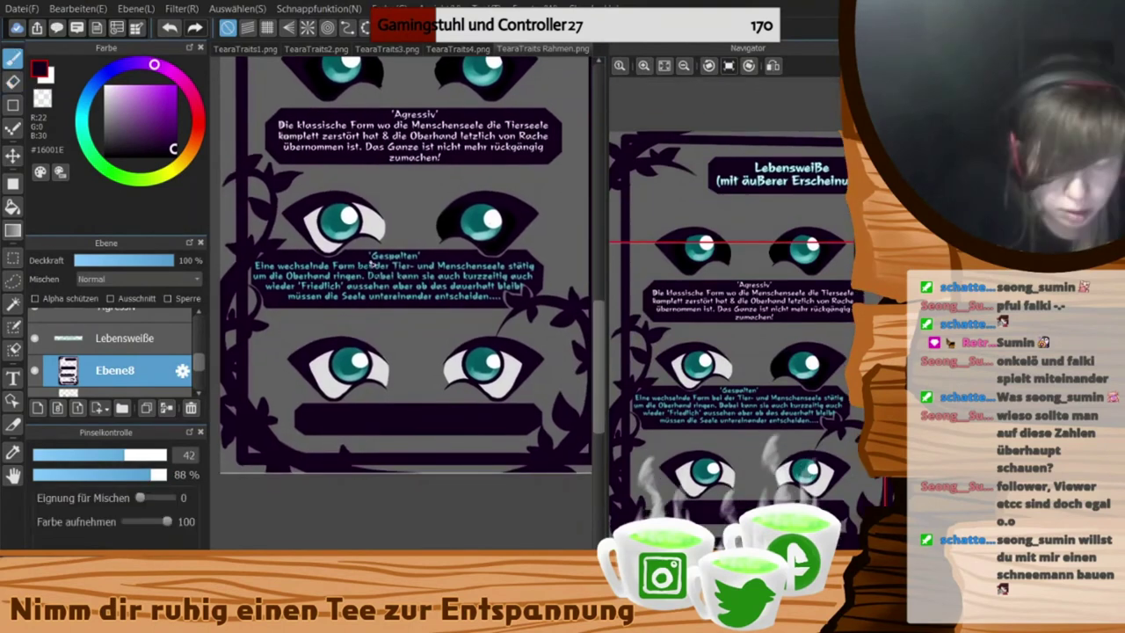
pyautogui.press('e')
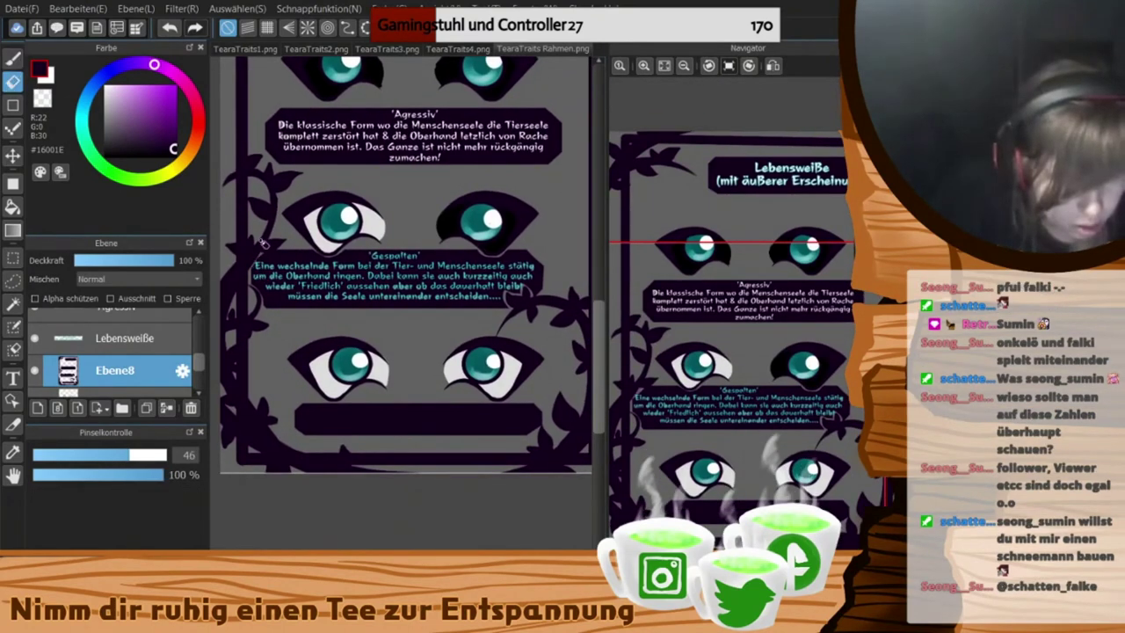
# - Add the white 'Friedlich' description at the lowest box: 'Die idealste Lebensform wo sich Menschen und Tierseele friedlich einigen konnten und harmonisch zusammenleben können.'
pyautogui.press('x')
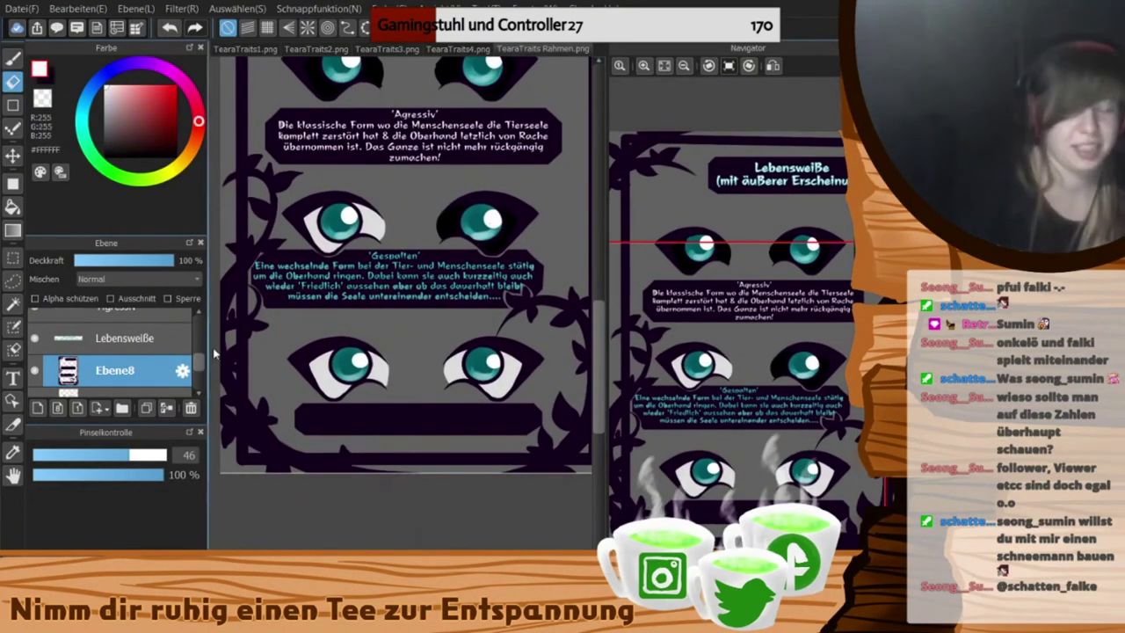
pyautogui.write('t')
pyautogui.write("'Friedlich'")
pyautogui.click(588, 318)
pyautogui.write('Die idealste Lebensform wo si')
pyautogui.press('BackSpace')
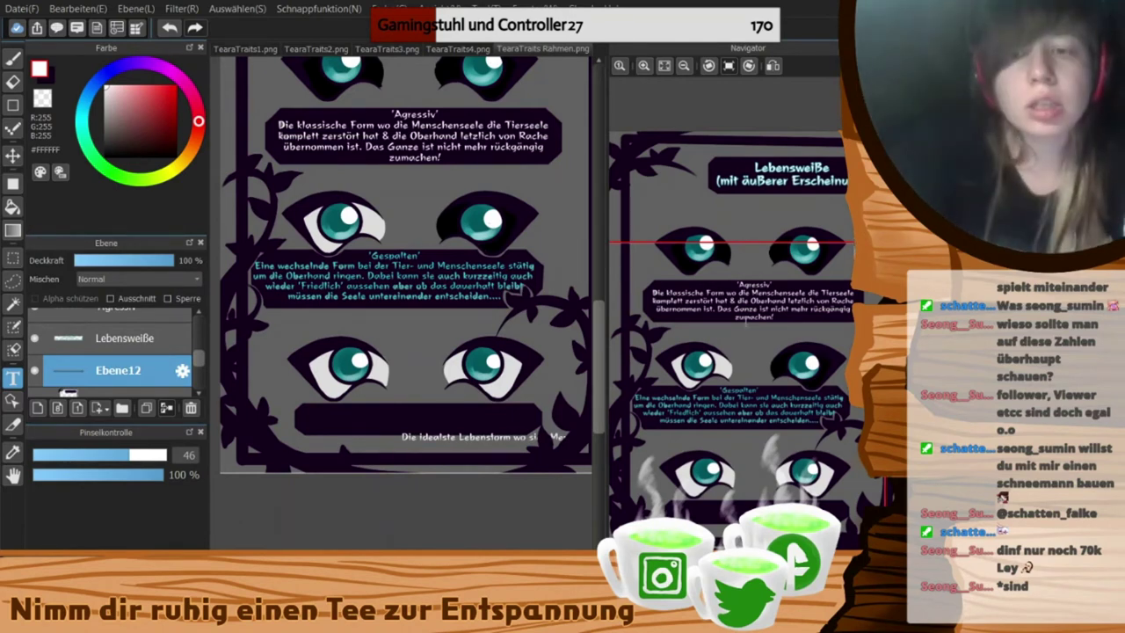
pyautogui.press('BackSpace')
pyautogui.press('Return')
pyautogui.press('Return')
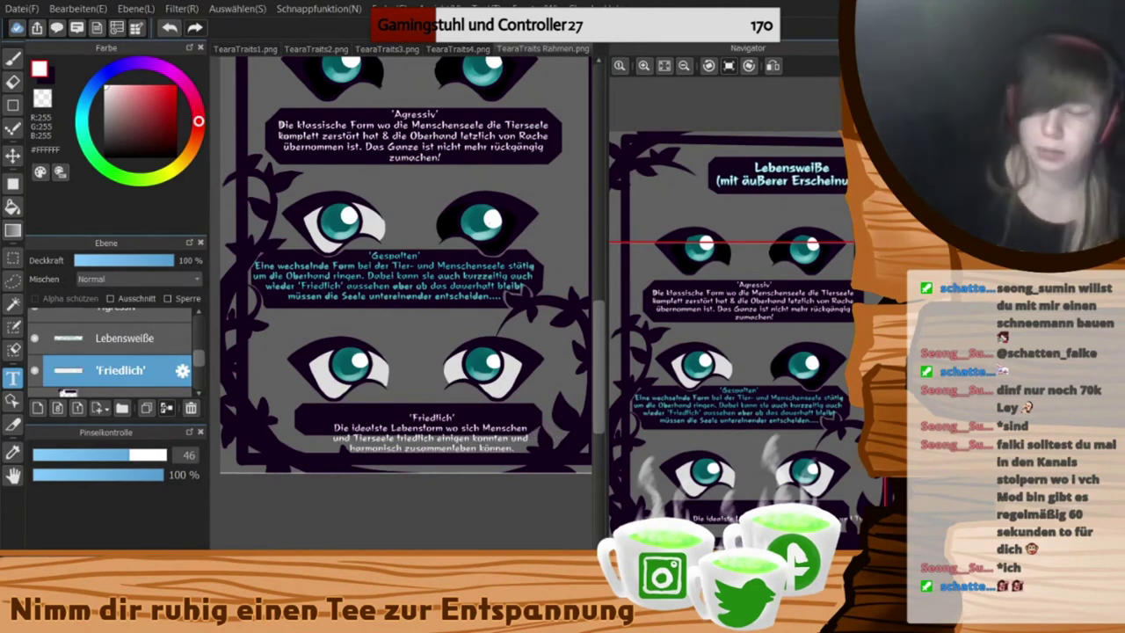
# - Extend the lowest box on layer Ebene8 with a dark purple rectangular tab behind the 'Friedlich' heading
pyautogui.hotkey('ctrl', 'z')
pyautogui.press('x')
pyautogui.click(13, 106)
pyautogui.click(114, 392)
pyautogui.moveTo(395, 392); pyautogui.dragTo(447, 399)
pyautogui.press('b')
pyautogui.press('e')
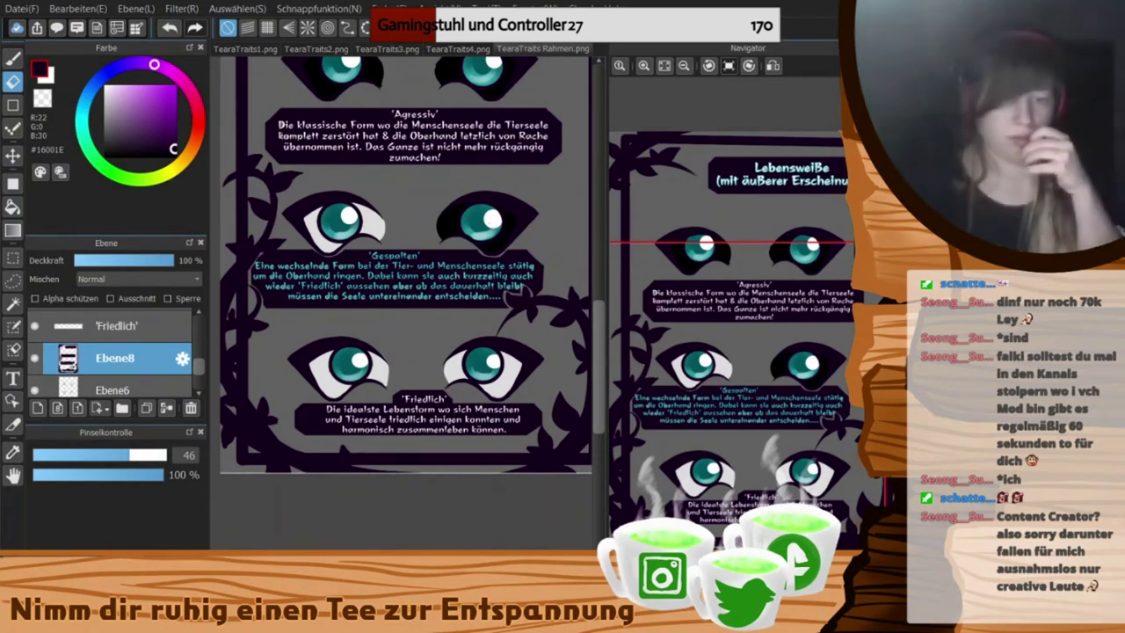
pyautogui.scroll(3, 404, 303)
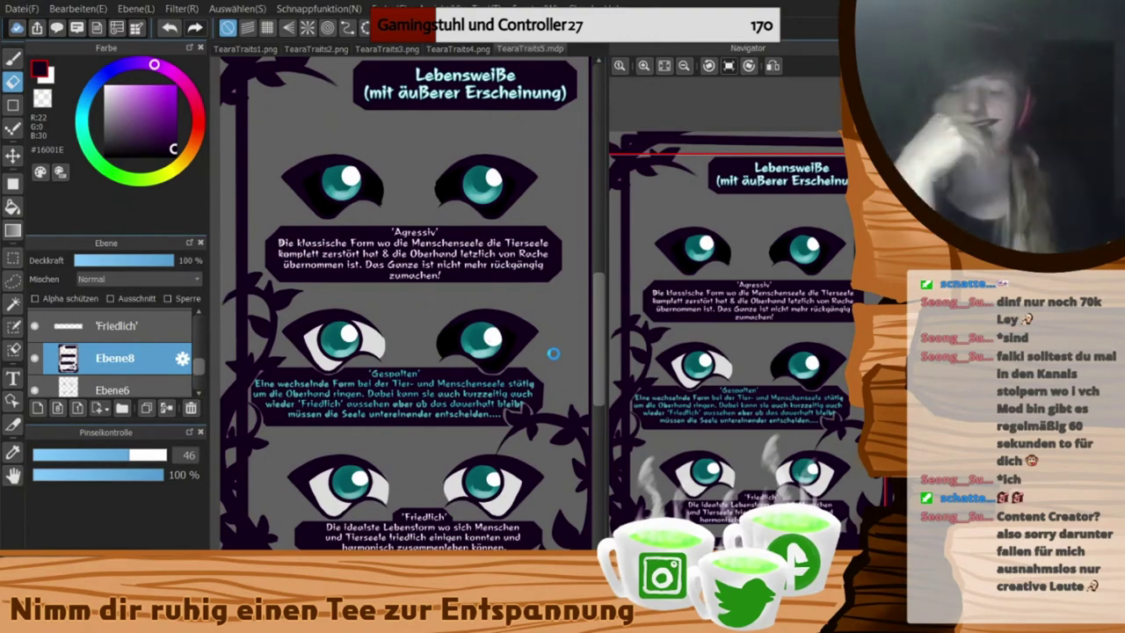
# - Look through the finished trait sheets from TearaTraits1 to TearaTraits5
pyautogui.click(249, 49)
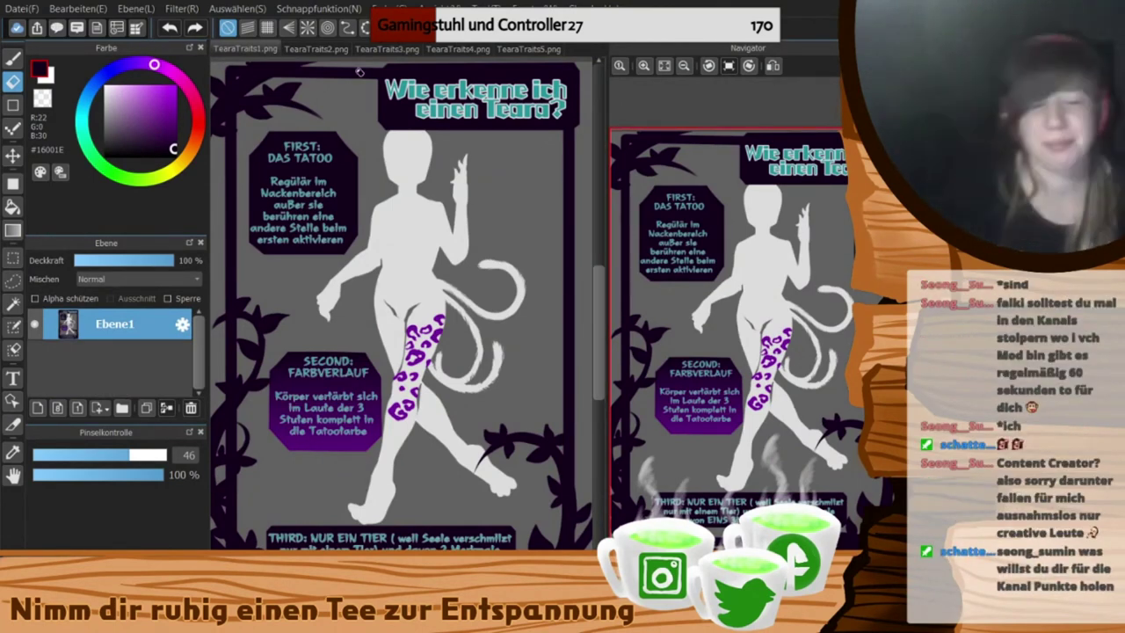
pyautogui.click(387, 50)
pyautogui.click(458, 50)
pyautogui.click(529, 50)
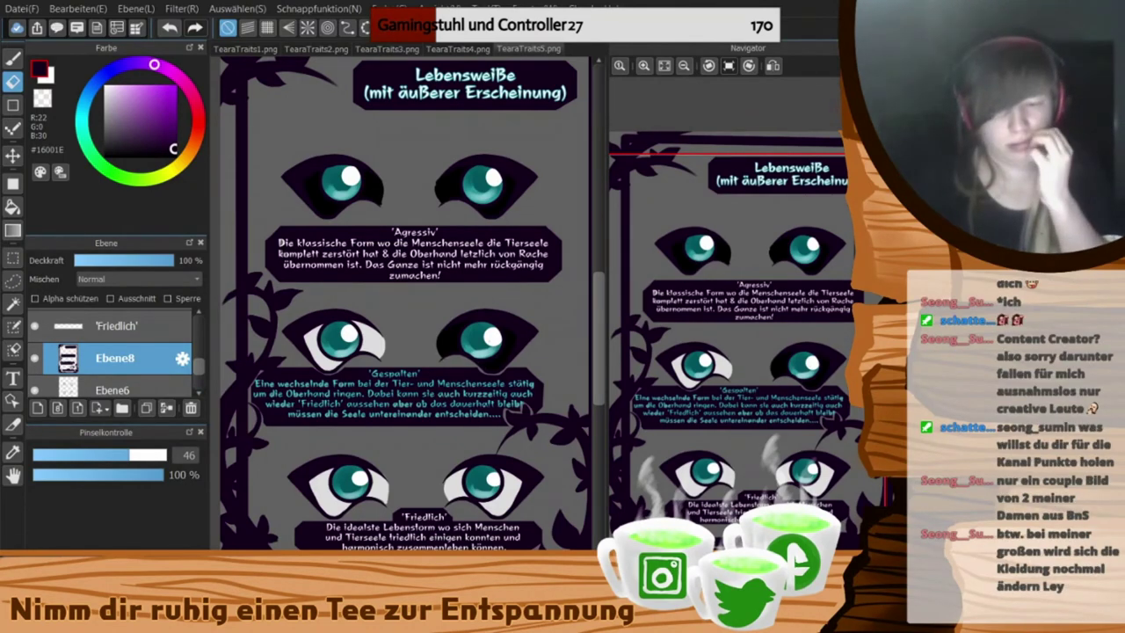
# - Fade the sketch layer Ebene1 in Teara Unterart.mdp and make Ebene2 active for drawing in the sketch's magenta #850052
pyautogui.doubleClick(218, 390)
pyautogui.scroll(3, 400, 263)
pyautogui.click(730, 202)
pyautogui.press('i')
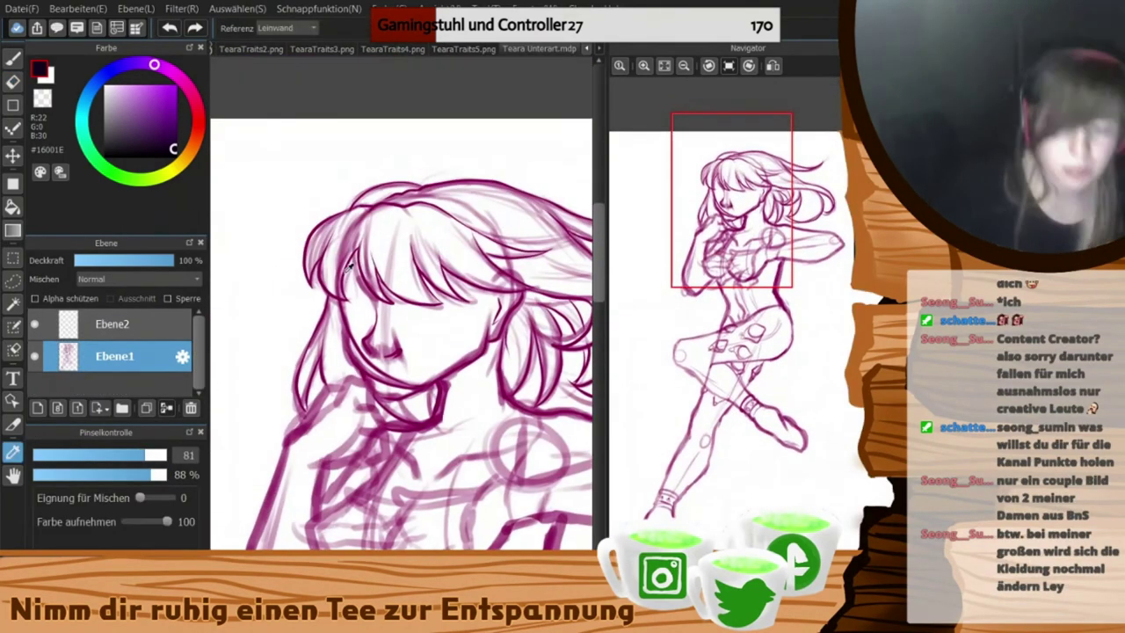
pyautogui.click(387, 290)
pyautogui.moveTo(732, 263)
pyautogui.mouseDown()
pyautogui.moveTo(746, 274)
pyautogui.moveTo(747, 262)
pyautogui.mouseUp()
pyautogui.click(127, 261)
pyautogui.click(147, 325)
pyautogui.click(681, 203)
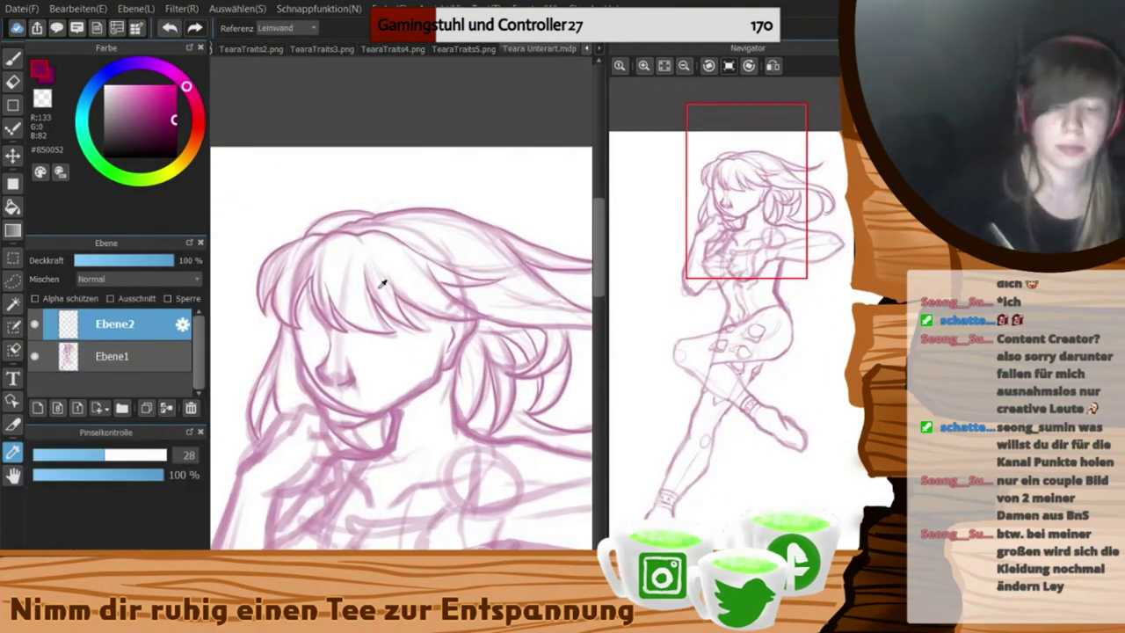
# - Draw the first fringe strands of the figure's hair on Ebene2 with the brush at size 19
pyautogui.press('b')
pyautogui.click(85, 456)
pyautogui.moveTo(367, 287); pyautogui.dragTo(396, 331)
pyautogui.hotkey('ctrl', 'z')
pyautogui.moveTo(339, 274); pyautogui.dragTo(395, 332)
pyautogui.moveTo(326, 292); pyautogui.dragTo(397, 332)
pyautogui.moveTo(299, 275); pyautogui.dragTo(347, 334)
pyautogui.moveTo(304, 263)
pyautogui.mouseDown()
pyautogui.moveTo(272, 327)
pyautogui.moveTo(264, 318)
pyautogui.moveTo(323, 235)
pyautogui.mouseUp()
# - Review the TearaTraits pages, checking the life-options sheet in TearaTraits5 against the green reference image
pyautogui.click(464, 49)
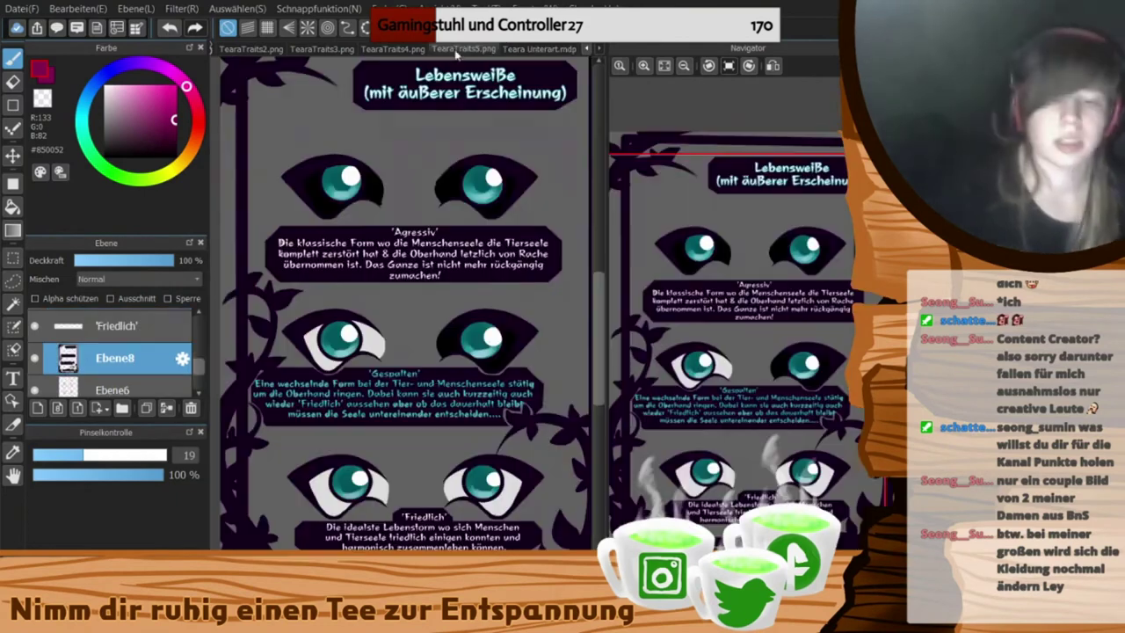
pyautogui.click(686, 557)
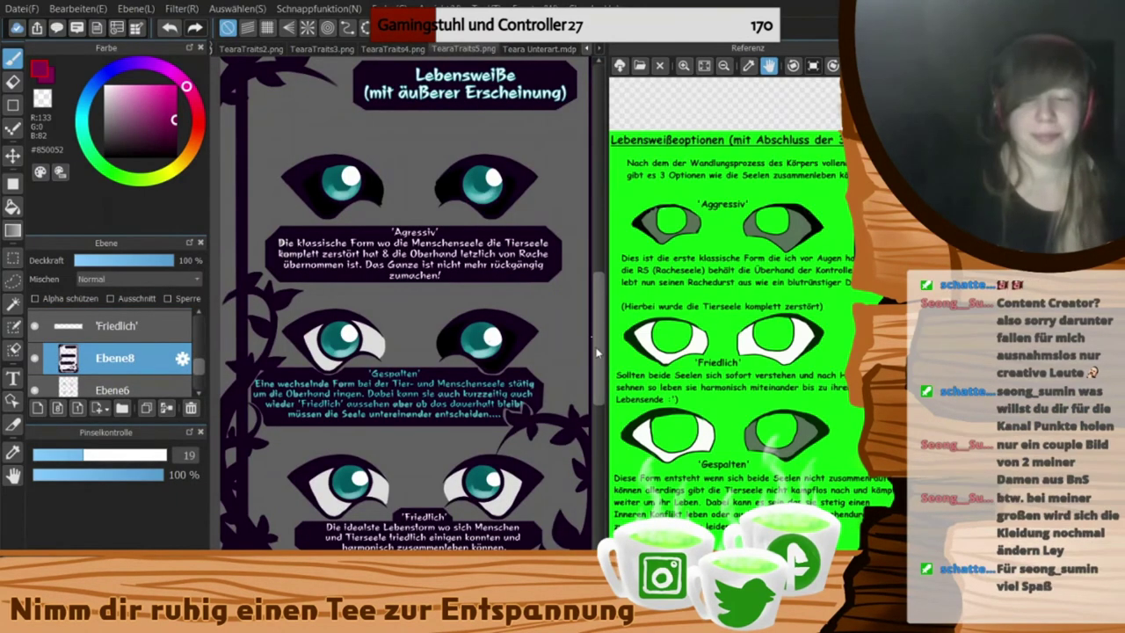
pyautogui.click(599, 60)
pyautogui.click(587, 50)
pyautogui.click(247, 49)
pyautogui.click(458, 49)
pyautogui.click(529, 49)
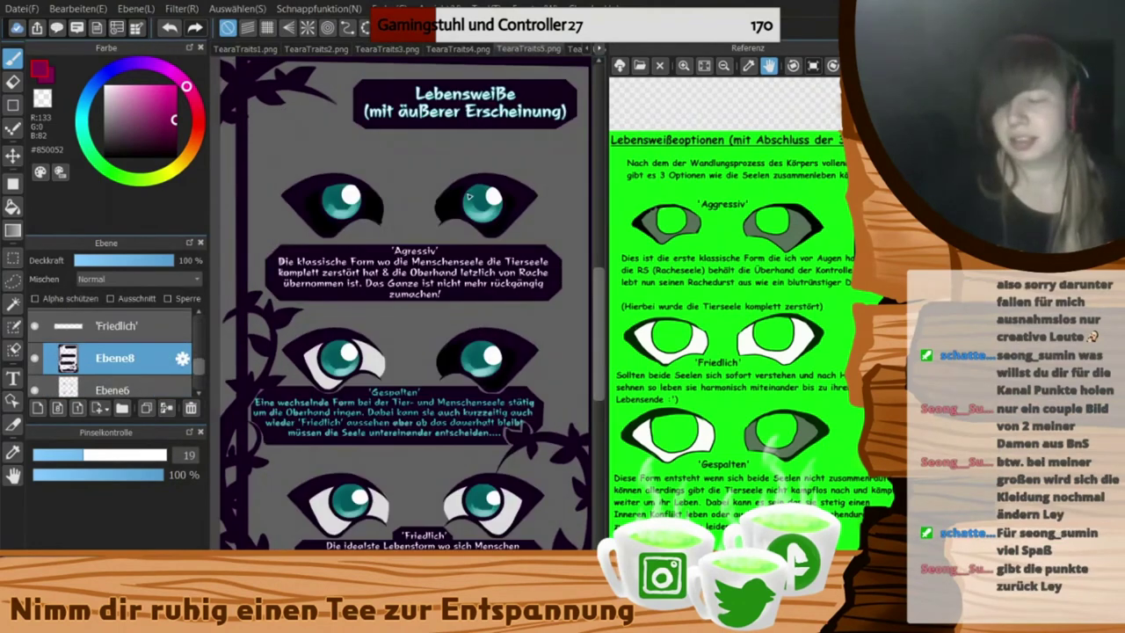
pyautogui.moveTo(500, 264); pyautogui.dragTo(500, 347)
pyautogui.moveTo(581, 291); pyautogui.dragTo(577, 198)
pyautogui.click(316, 49)
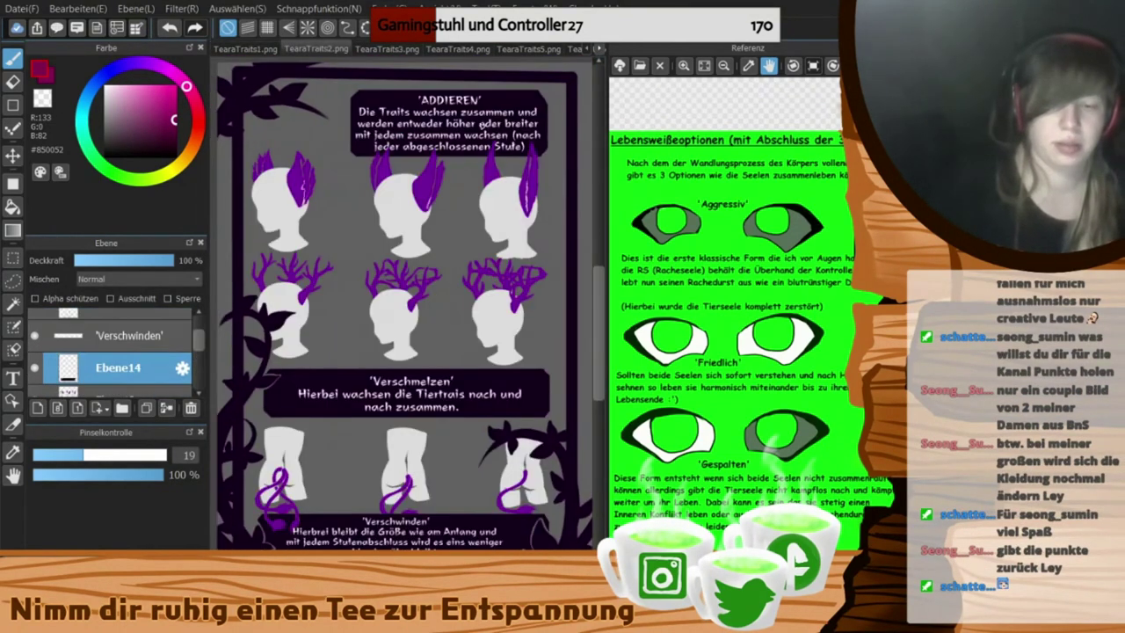
pyautogui.click(442, 50)
pyautogui.click(387, 49)
pyautogui.click(247, 50)
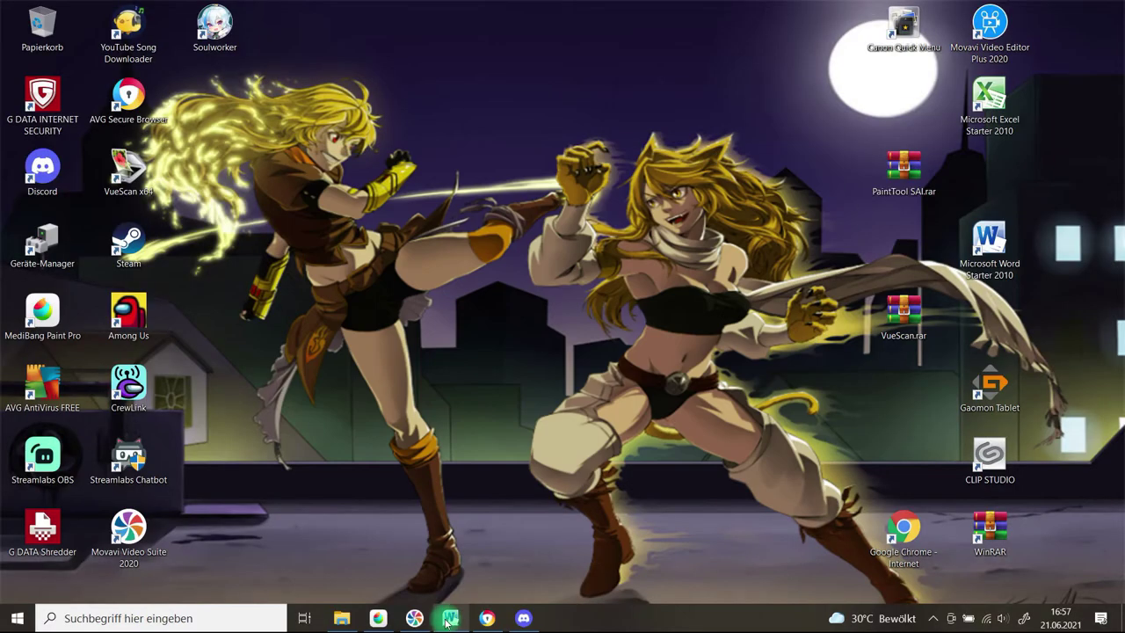
# - Switch to the rules document in Microsoft Word and end rule A with 'zum Beispiel...'
pyautogui.hotkey('alt', 'Tab')
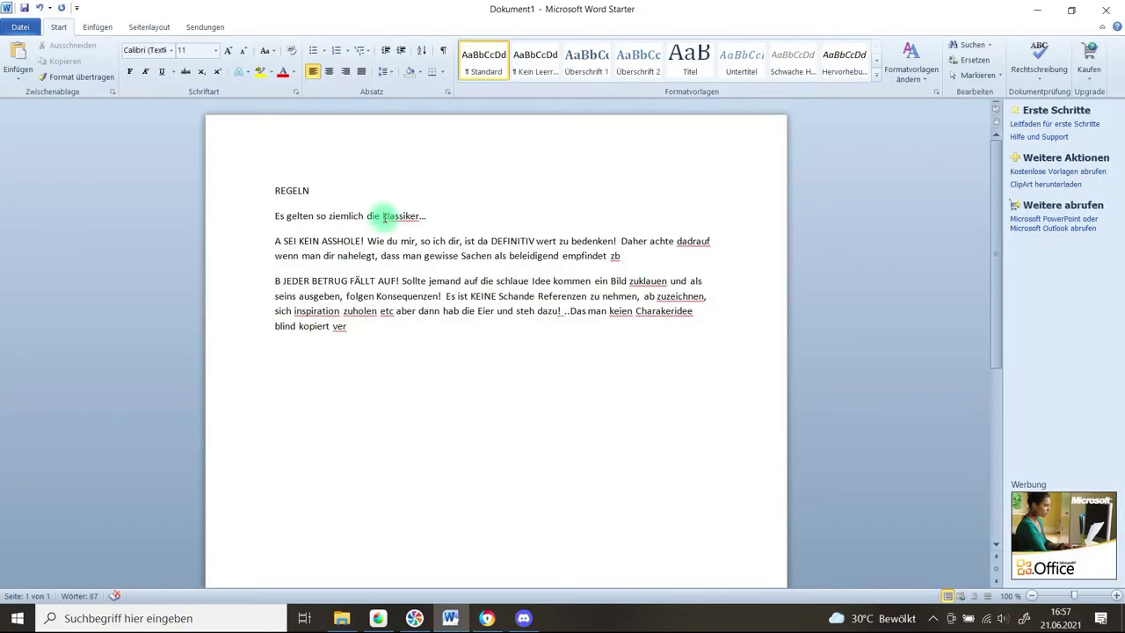
pyautogui.click(626, 258)
pyautogui.press('BackSpace')
pyautogui.write('um Beispiel...')
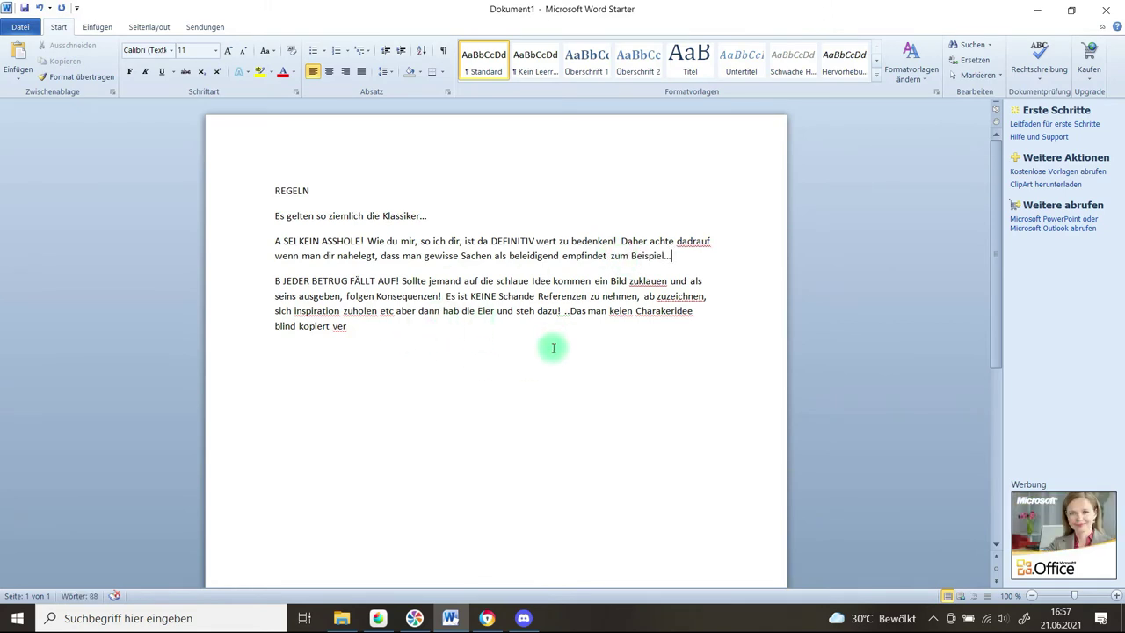
# - Finish rule B with 'versteht sich glaue ich von alleine, ansonsten.. ich hab's hier nochmal angesprochen C;'
pyautogui.click(348, 326)
pyautogui.write('steht sich glaue ich ')
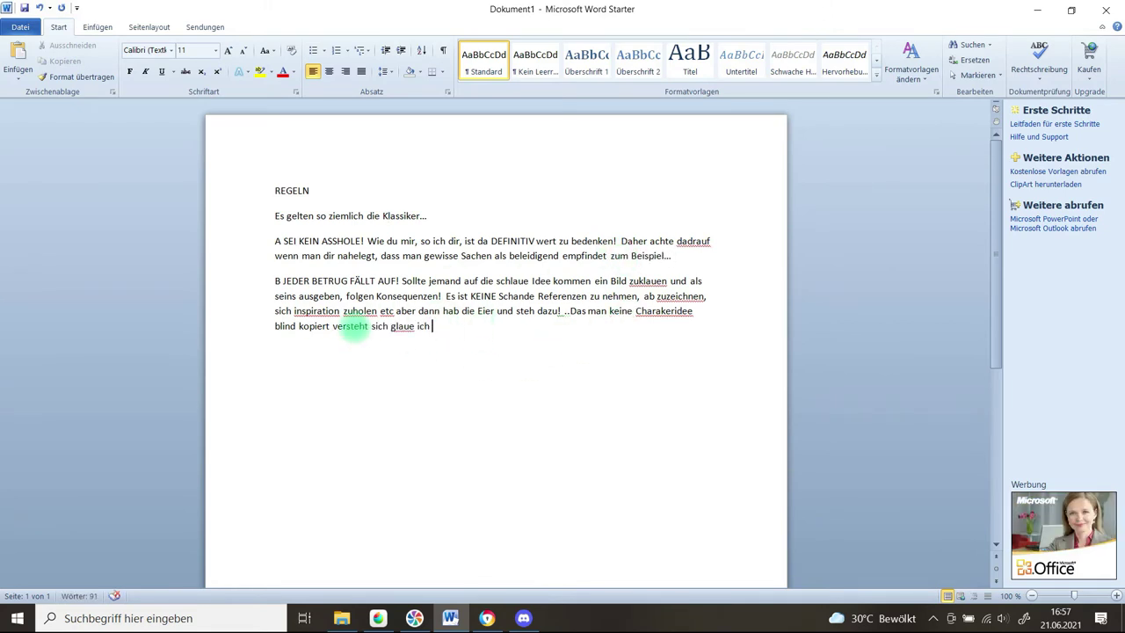
pyautogui.write("von alleine, ansonsten.. ich hab's hier nochmal angesprochen C;")
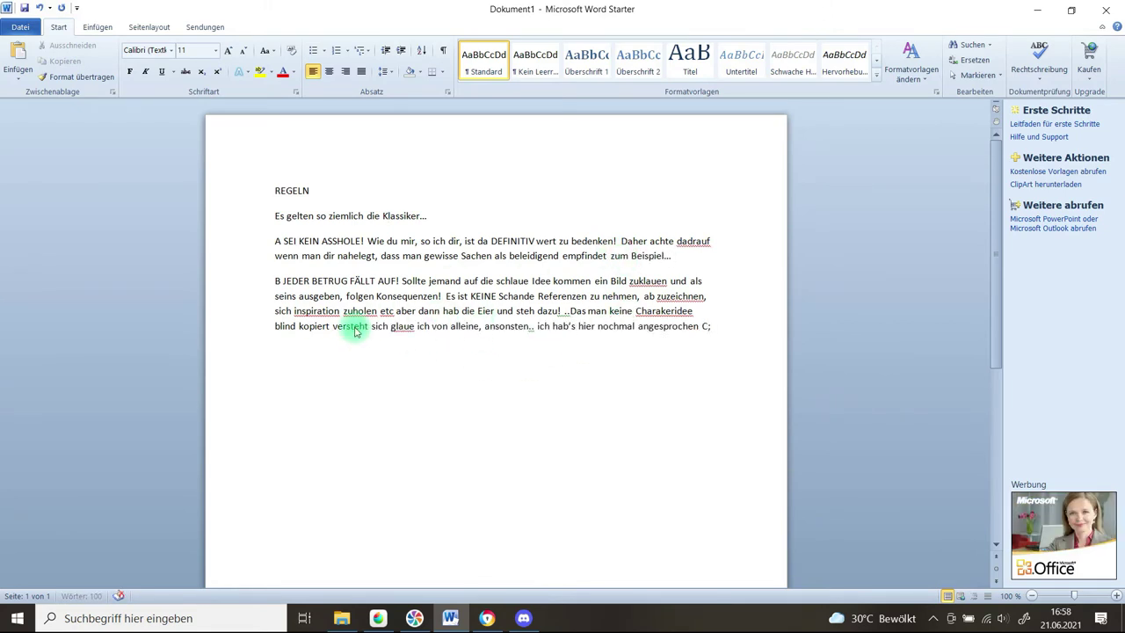
# - Start rule C: 'C HAB SPAß! Ich fühle mich geehrt, dass du hierher gefunden hast und meiner Rassenidee eine Chance gibt's!'
pyautogui.press('Return')
pyautogui.write('C')
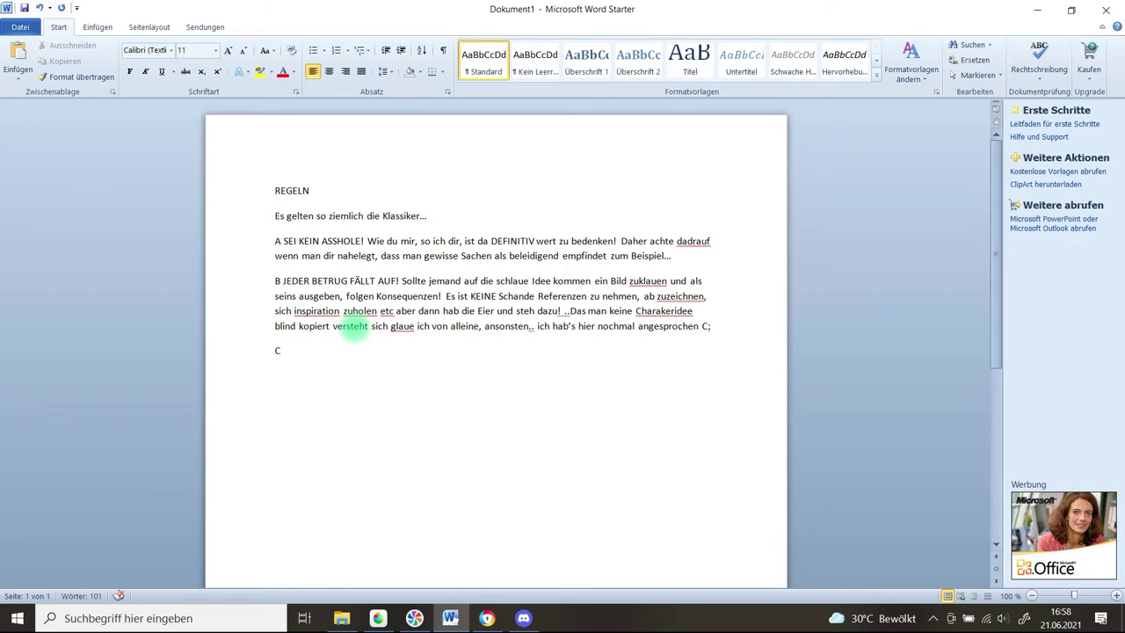
pyautogui.write(' HAB SPAß! Ich fühle mich geehrt, dass')
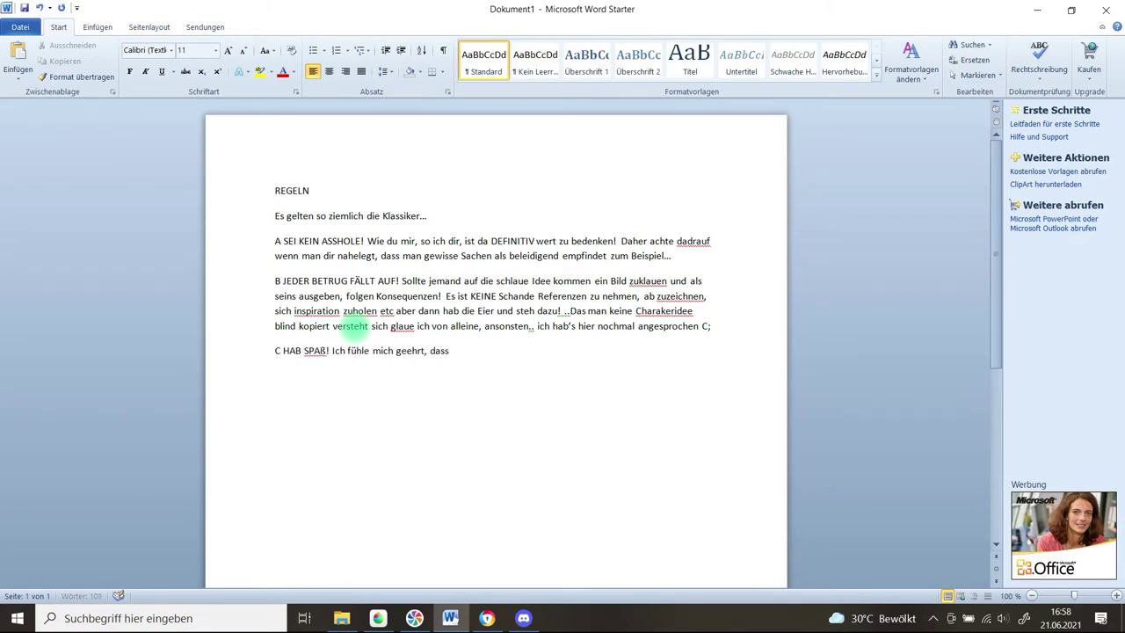
pyautogui.write(" du hierher gefunden hast und meiner Rassenidee eine Chance gibt's!")
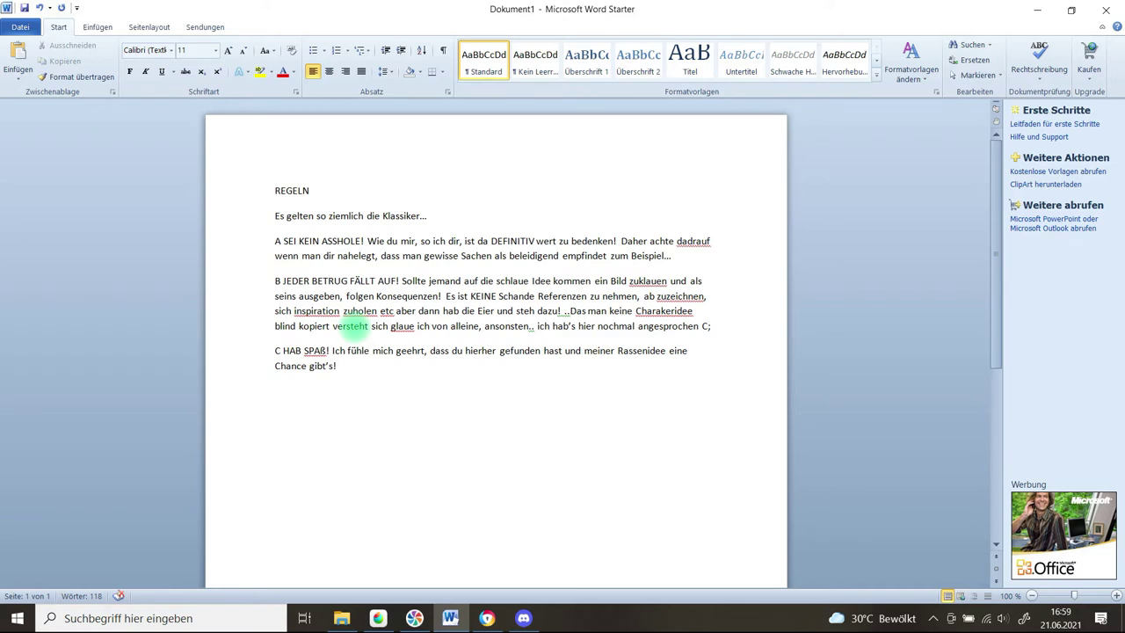
# - Finish rule C with the remarks on voluntary activity and mutual inspiration, closing with the creative-time wish that ends in 'Form! <3'
pyautogui.write('ät gezwungen.. aber manchmal kann man sich so gegenseitig inspirieren!')
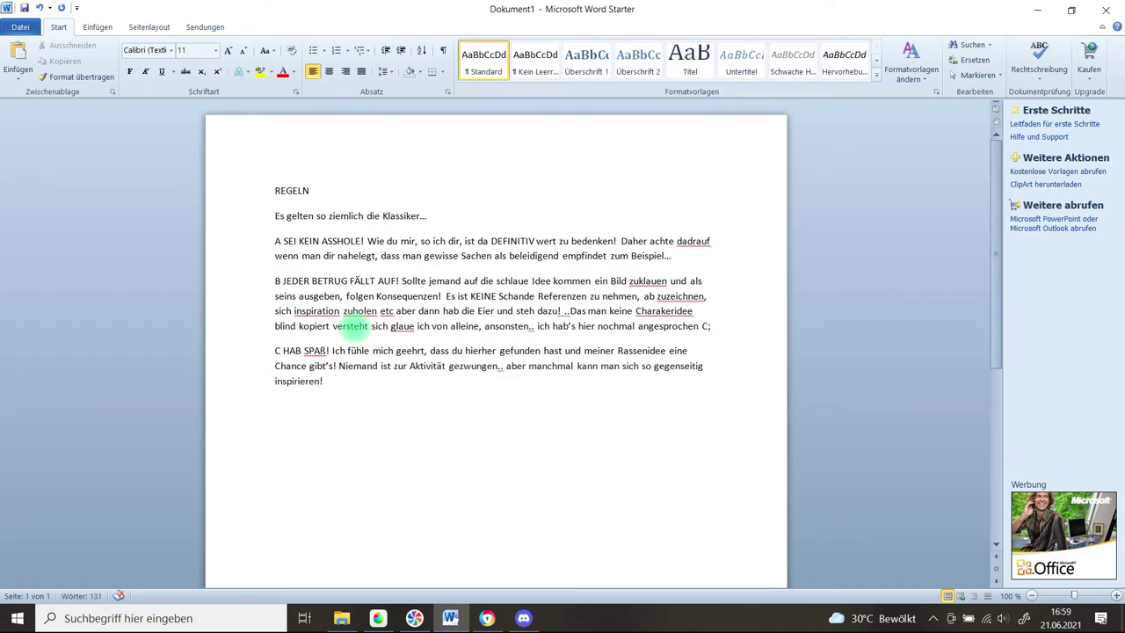
pyautogui.write(' Und falls du merkst es ist nichst für dich.... Hab')
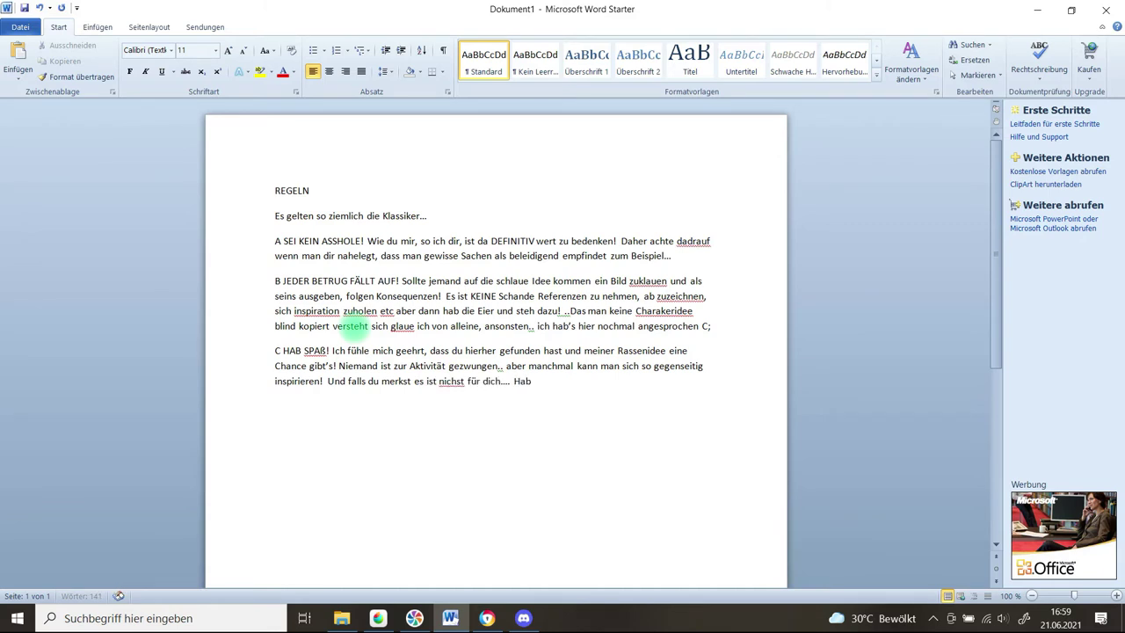
pyautogui.write(' weiterhin eien Kreative Zie')
pyautogui.write('t egal ob')
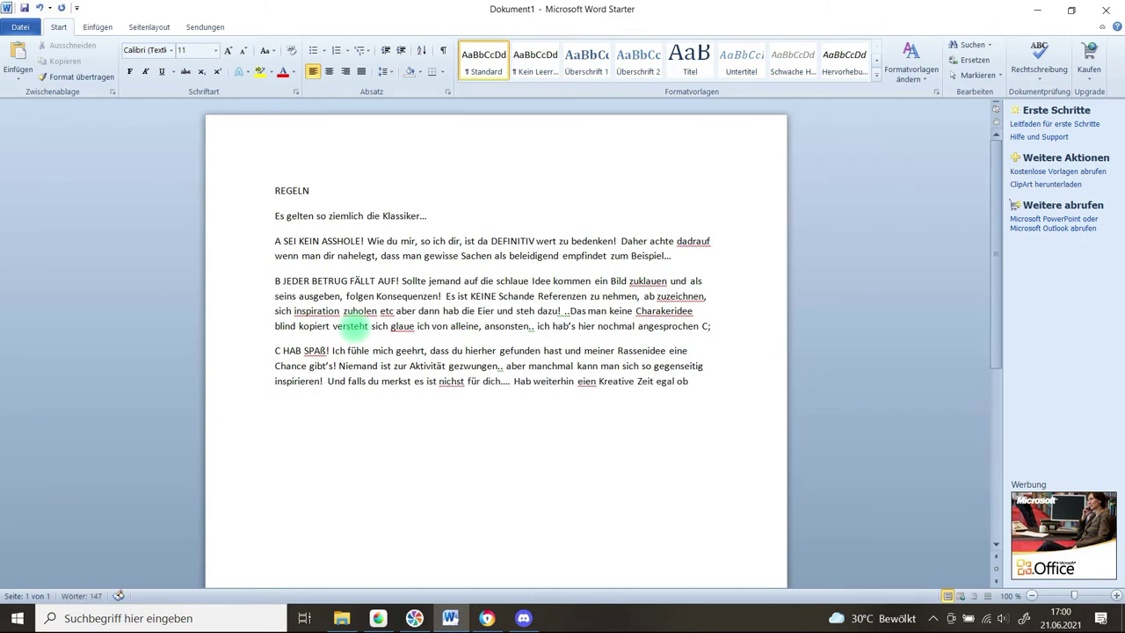
pyautogui.write(' beim Schreiben, Ziehcnen o')
pyautogui.write('rischen Form! <3')
# - Copy the complete rules text and post it in the Discord channel regeln
pyautogui.hotkey('ctrl', 'a')
pyautogui.hotkey('alt', 'Tab')
pyautogui.click(181, 292)
pyautogui.rightClick(424, 513)
pyautogui.click(455, 494)
pyautogui.press('Return')
pyautogui.click(819, 239)
pyautogui.click(704, 284)
pyautogui.click(644, 494)
# - Create the text channel need-help under Textkanäle and try the channel topic 'Hast du Fragen zur Regel'
pyautogui.click(292, 271)
pyautogui.write('need-help')
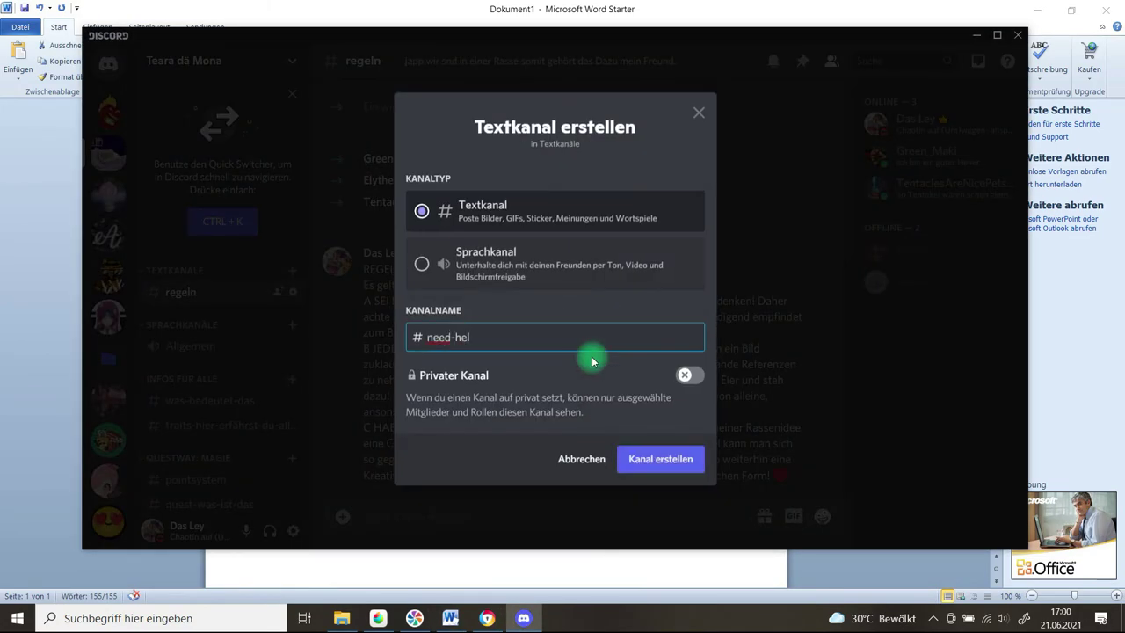
pyautogui.click(660, 460)
pyautogui.click(389, 459)
pyautogui.click(522, 237)
pyautogui.write('Hast du Fragen zur Regel')
# - Rename the need-help channel to 'semiopen-species-bedeutet' and save the change
pyautogui.click(463, 145)
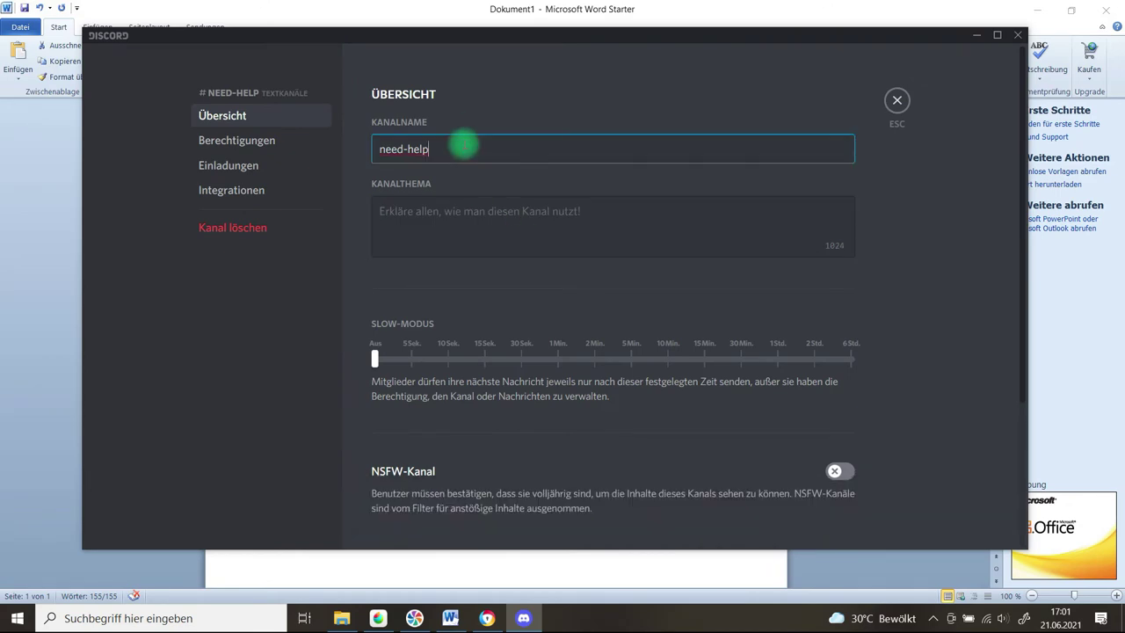
pyautogui.hotkey('ctrl', 'a')
pyautogui.press('BackSpace')
pyautogui.write('semiopen-species-bedeutet-es-was')
pyautogui.press('BackSpace')
pyautogui.press('BackSpace')
pyautogui.press('BackSpace')
pyautogui.press('BackSpace')
pyautogui.press('BackSpace')
pyautogui.press('BackSpace')
pyautogui.press('BackSpace')
pyautogui.click(795, 517)
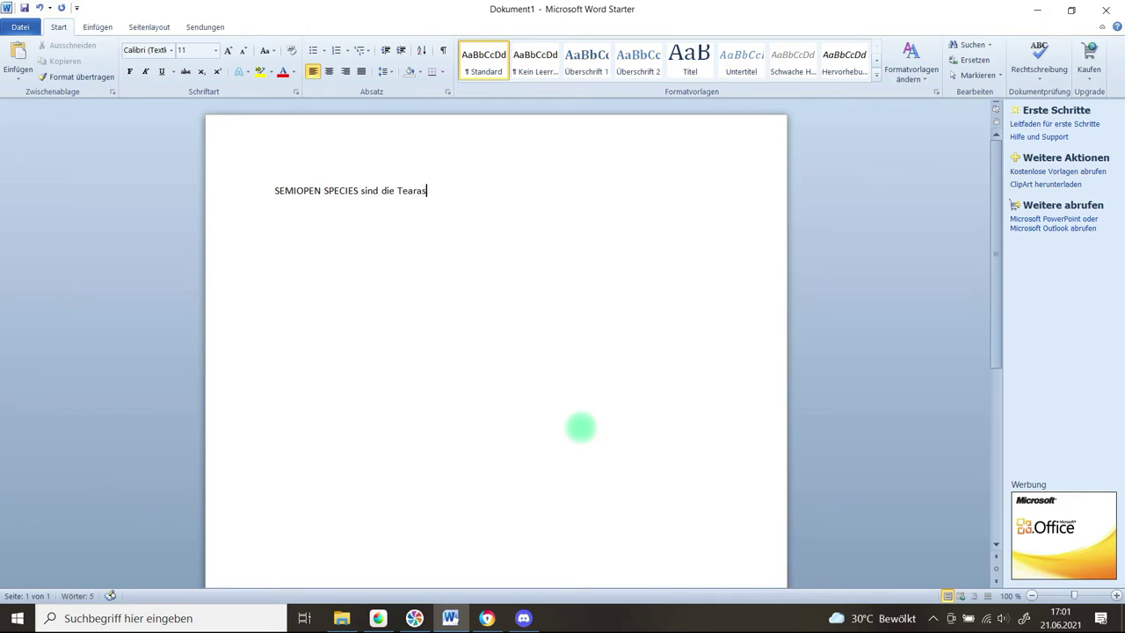
# - Complete the Word heading with ', WAT bedeutet das JZ?' and begin the paragraph on creating the first character free under the trait rules
pyautogui.write(', WAT bedeutet das JZ?')
pyautogui.press('Return')
pyautogui.write('mplett kostenlos erstellen, einzige Bedingung: du hälst dich an den Traitsrahmen, den du in #')
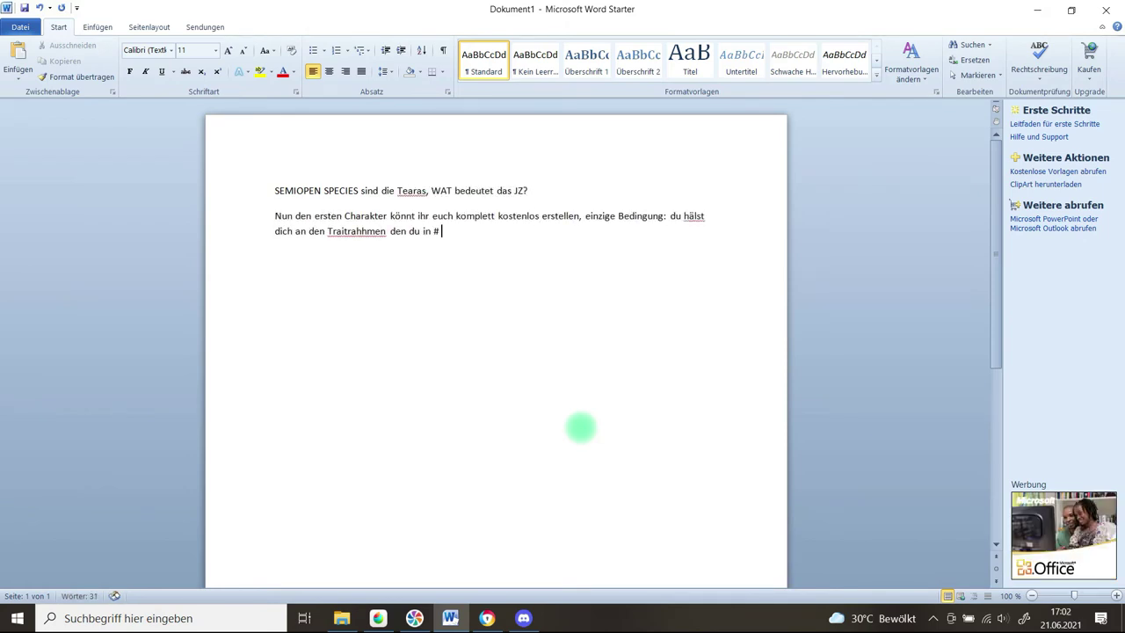
# - Check the channel name in Discord, complete the Word sentence with 'infos-für-alle findest!' and correct 'hälst' to 'hältst'
pyautogui.click(524, 618)
pyautogui.scroll(-2, 307, 332)
pyautogui.click(524, 618)
pyautogui.write('infos-für-alle (genauer gesgat')
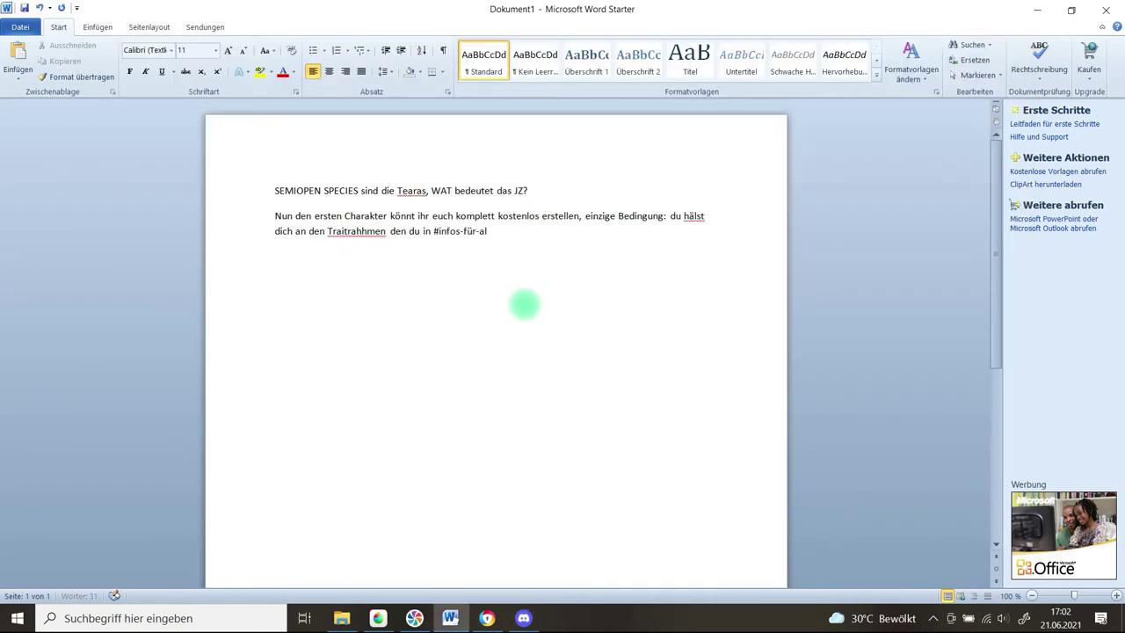
pyautogui.press('BackSpace')
pyautogui.press('BackSpace')
pyautogui.press('BackSpace')
pyautogui.press('BackSpace')
pyautogui.press('BackSpace')
pyautogui.press('BackSpace')
pyautogui.press('BackSpace')
pyautogui.press('BackSpace')
pyautogui.press('BackSpace')
pyautogui.press('BackSpace')
pyautogui.press('BackSpace')
pyautogui.press('BackSpace')
pyautogui.press('BackSpace')
pyautogui.press('BackSpace')
pyautogui.press('BackSpace')
pyautogui.press('BackSpace')
pyautogui.press('BackSpace')
pyautogui.write('findest!')
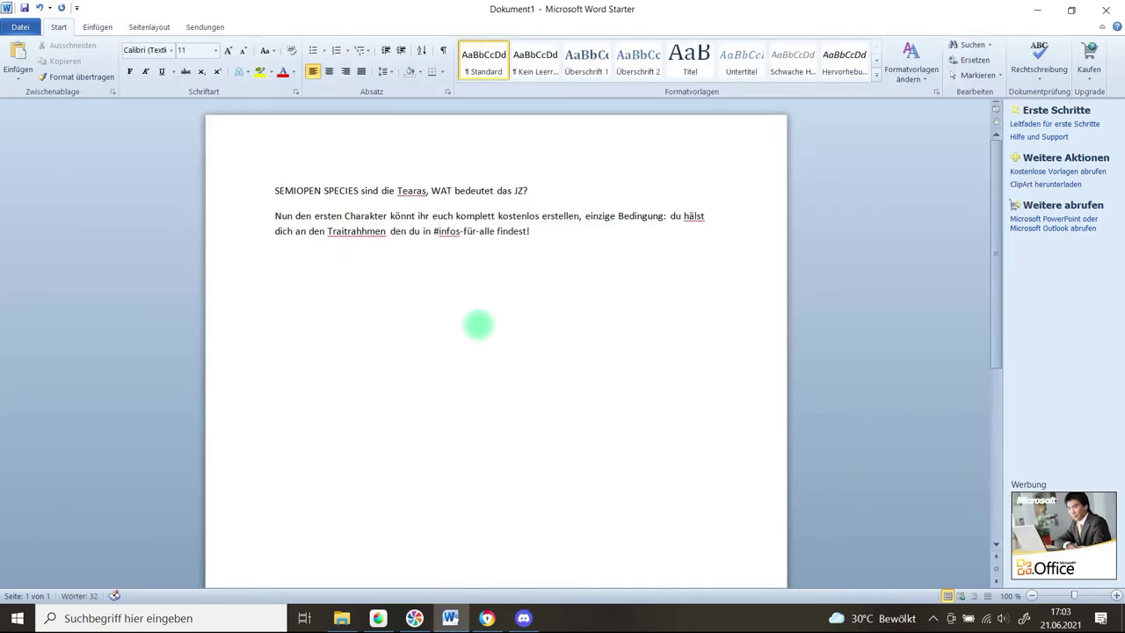
pyautogui.rightClick(695, 216)
pyautogui.click(610, 291)
# - Continue the paragraph from 'Und wenn du mehr haben willst' to 'Storyway erspielen ODER Adopts per OTA/ PTA/ DTA/ WTA/ Verlosung ergattern!'
pyautogui.click(566, 233)
pyautogui.write('Und wenn du mehr haben willst kannst du sie Dir kostenlos erpsielen durch den Questreihe: Storyway e')
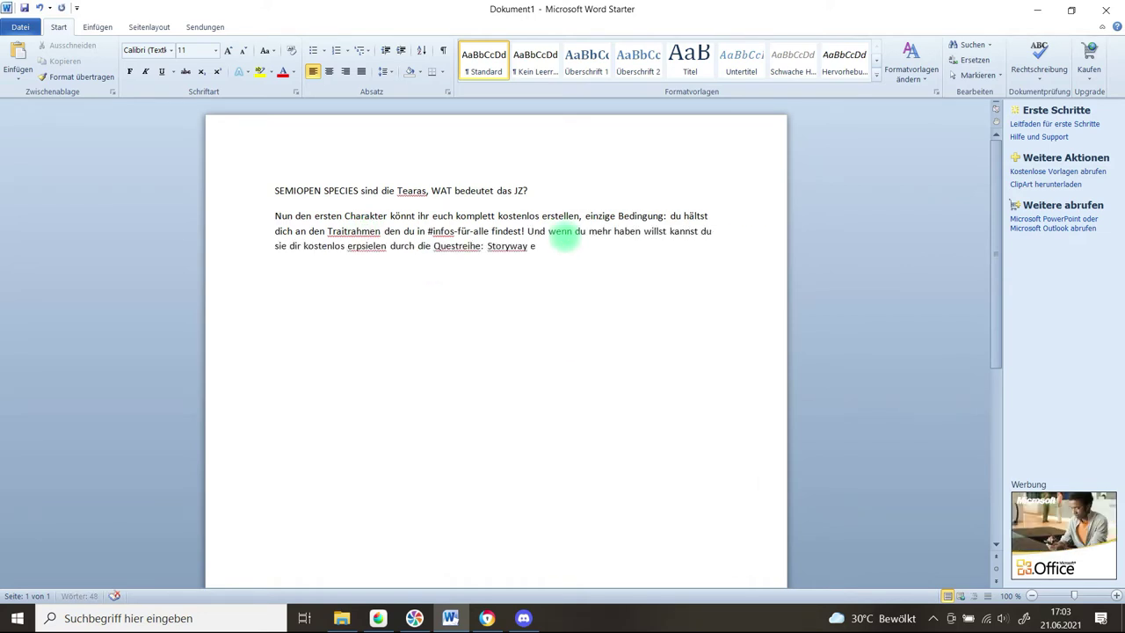
pyautogui.write('rspielen ODER Adopts per OTA/ PTA/ DTA/ WTA/ Verlosung ergattern!')
# - Add a DTA paragraph explaining 'Draw to adopt' and 'DRESS to adopt', ending with 'was dann aber gemeint ist steht IMMER dazu'
pyautogui.press('Return')
pyautogui.write('DTA- Draw to adopt, zeichne den Adopt u')
pyautogui.press('BackSpace')
pyautogui.write('damit der Er')
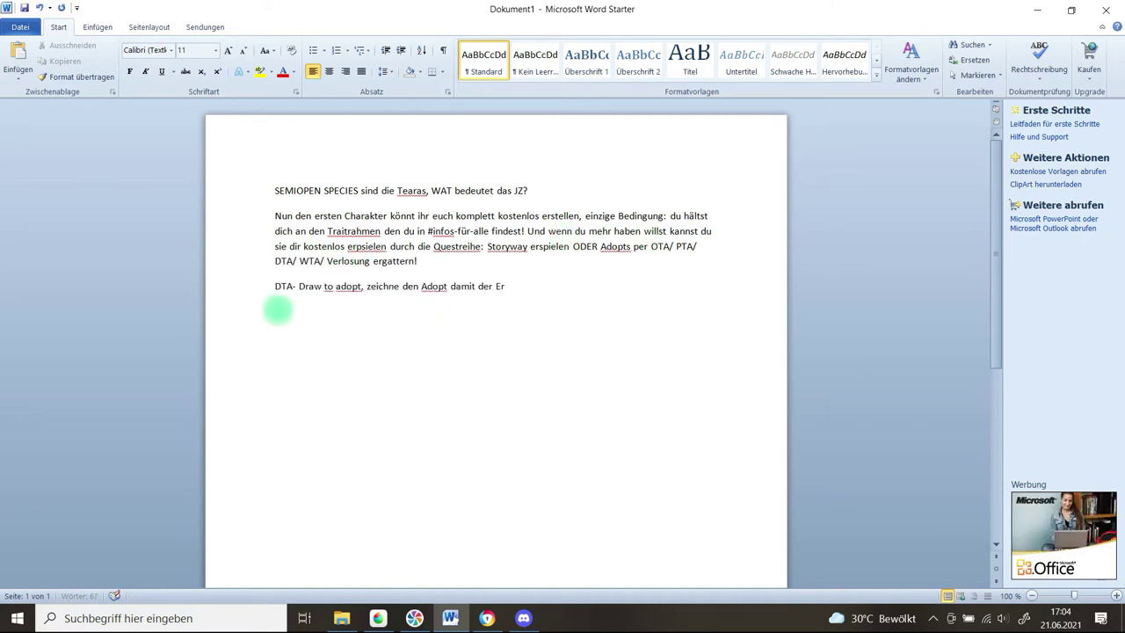
pyautogui.write('schaffer sehen kann ob ihr zusammen funktioniert! ODER DRESS to adopt, eine neue Form in dem ihr einem nackten Charakter Kleidung deisgnen wollt die dessen P')
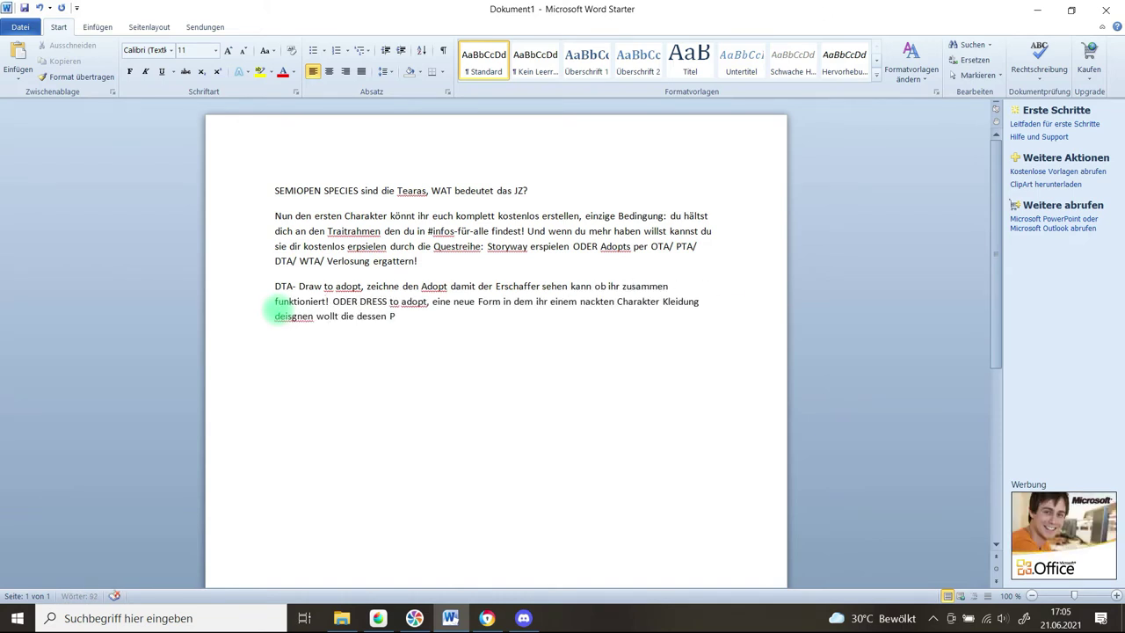
pyautogui.write('ersonalität bestmöglichst darstellen soll, was dann aber gemeint ist steht IMMER dazu')
# - Insert above DTA: 'OTA- Offert o adopt, bedeutet du bietest etwas an um den Charakter zubekommen, es kann Geld sein aber'
pyautogui.click(456, 264)
pyautogui.press('Return')
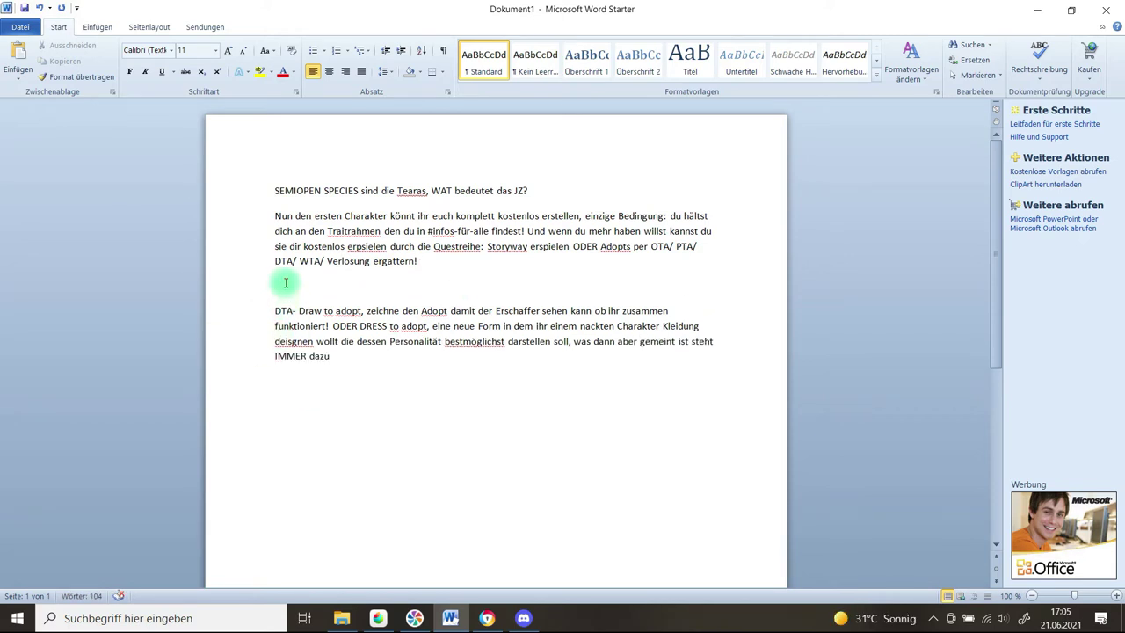
pyautogui.press('Return')
pyautogui.write('O')
pyautogui.press('Return')
pyautogui.write('TA- Offert o adopt, bedeutet du bietest etwas an um den Charakter zubekommen, es kann Geld sein aber i')
pyautogui.write('m Regelfa')
pyautogui.press('BackSpace')
pyautogui.press('BackSpace')
pyautogui.press('BackSpace')
pyautogui.press('BackSpace')
pyautogui.press('BackSpace')
pyautogui.press('BackSpace')
pyautogui.press('BackSpace')
pyautogui.press('BackSpace')
pyautogui.press('BackSpace')
pyautogui.press('BackSpace')
# - Finish the OTA paragraph from 'die Funktionist ehr dazu gedacht', listing Artworks, Mangas and ArtStuff, to 'ok nur bitte keine Lebenwesen. Danke xD'
pyautogui.write('die Funktionist ehr dazu gedacht, dass auc')
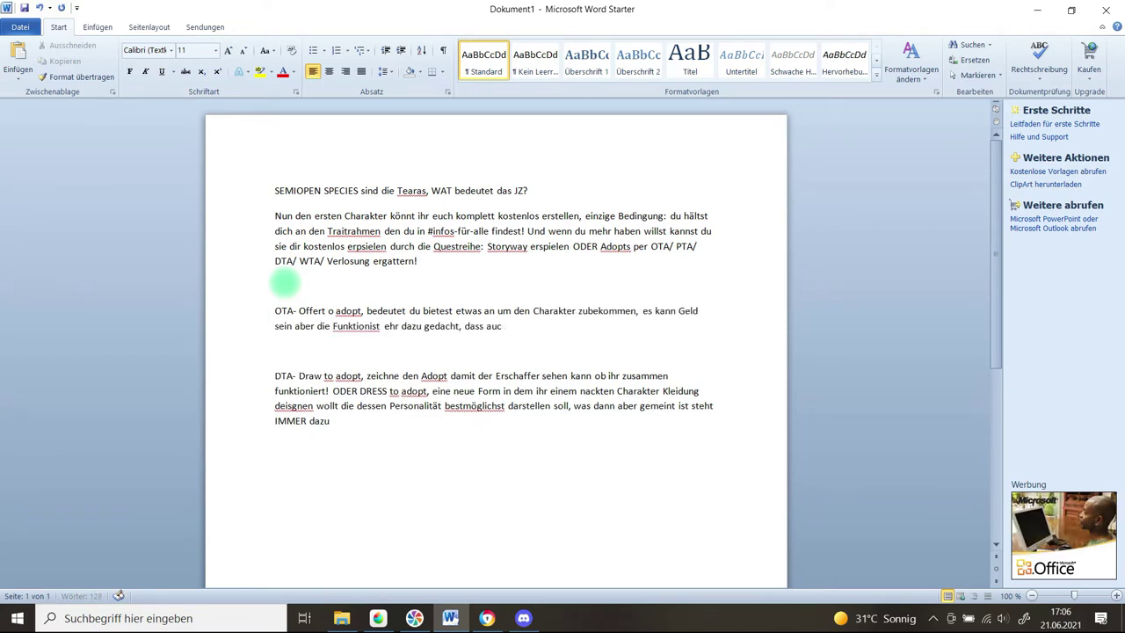
pyautogui.write('h andere an Charaktere rankommen die kein Geld abgeben können')
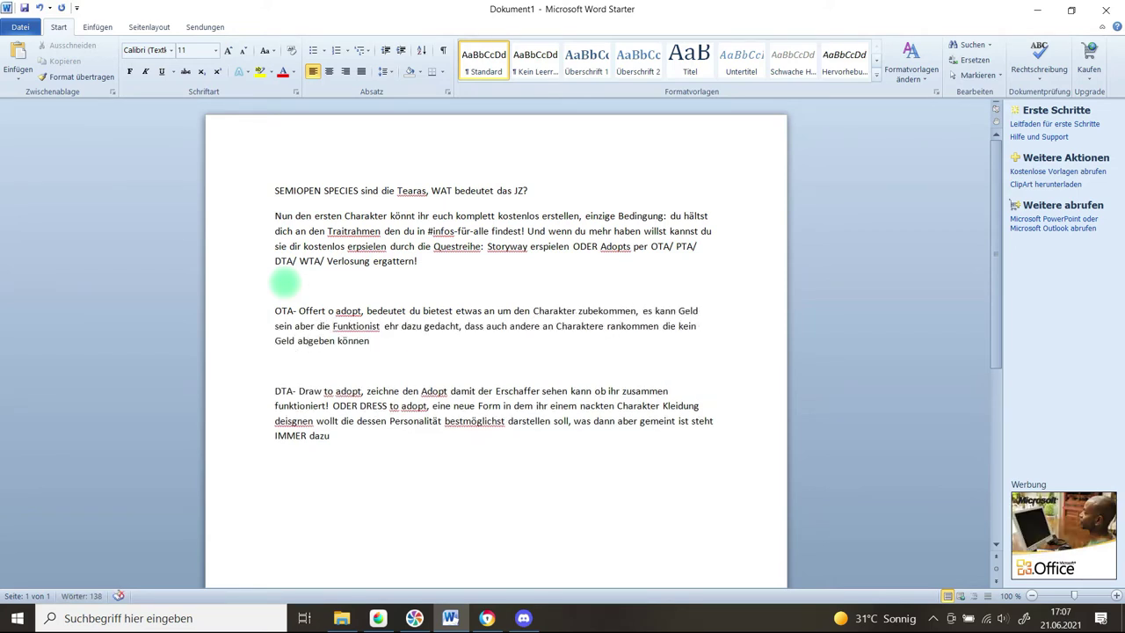
pyautogui.write(' und somit zb Artworks, Mangas, ArtStuff ODER WAS EINEM NOCH EINFÄLLT b')
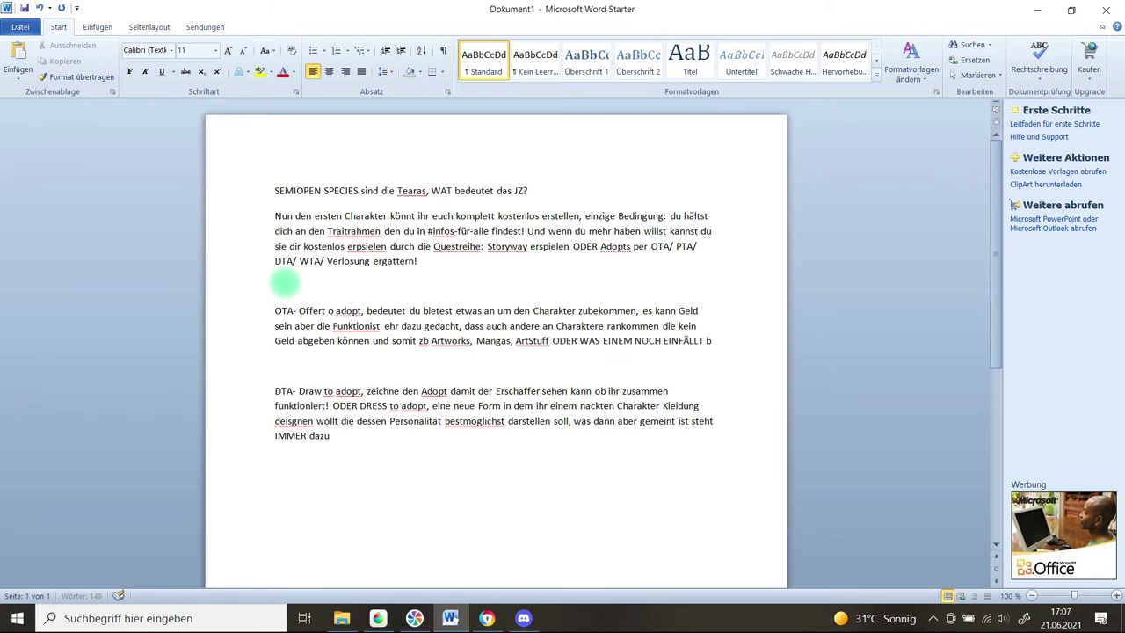
pyautogui.write('ieten können... ok nur bitte keine Lebenwesen. Danke xD')
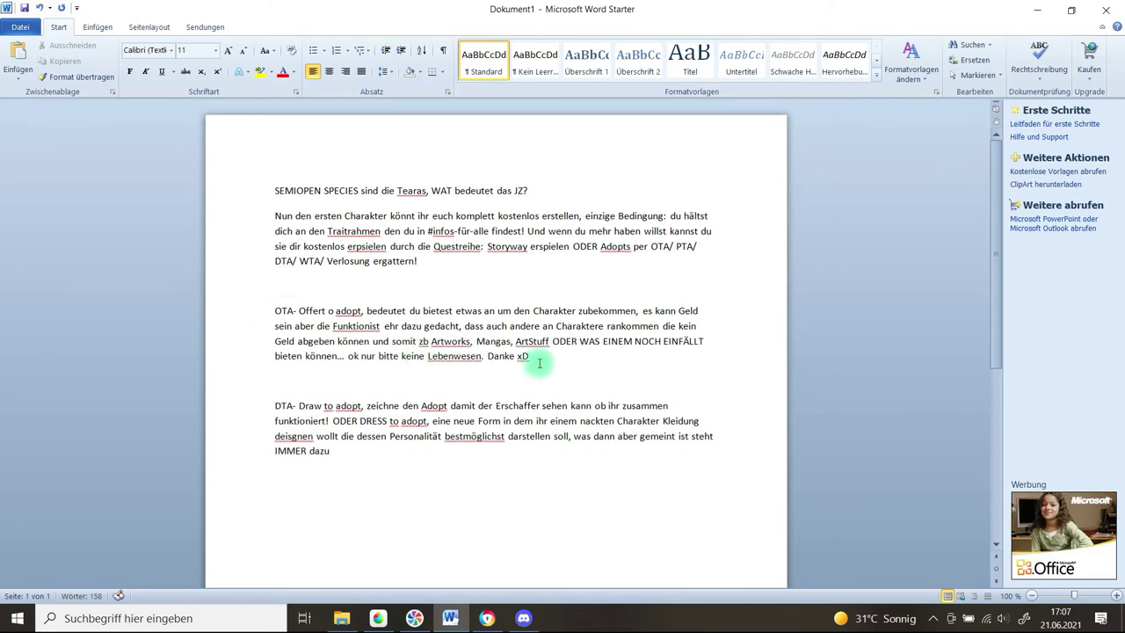
# - Insert a PTA paragraph above DTA explaining 'pay to adopt', from 'ist simpel, man gibt einen Festpreis an' to 'steht aber immer alles bei!'
pyautogui.press('Return')
pyautogui.press('Return')
pyautogui.write('PTA- pay to adopt, ist simpel, man gibt einen Fe')
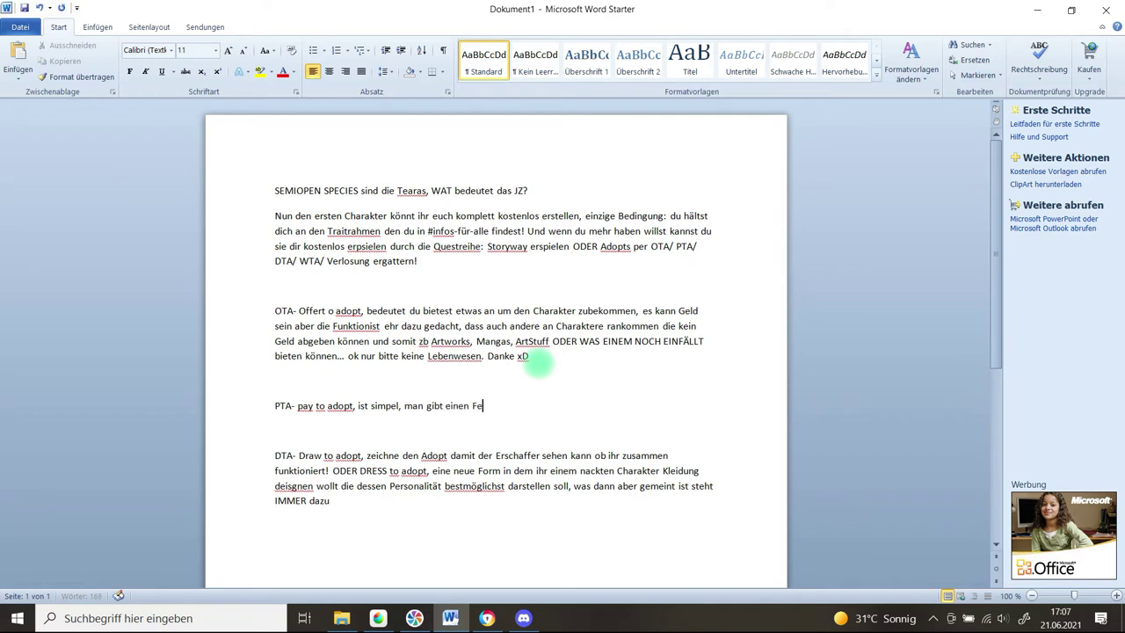
pyautogui.write('stpreis an und eine Person bekommt dann den Charakter nach Erhalt der Zahlung!')
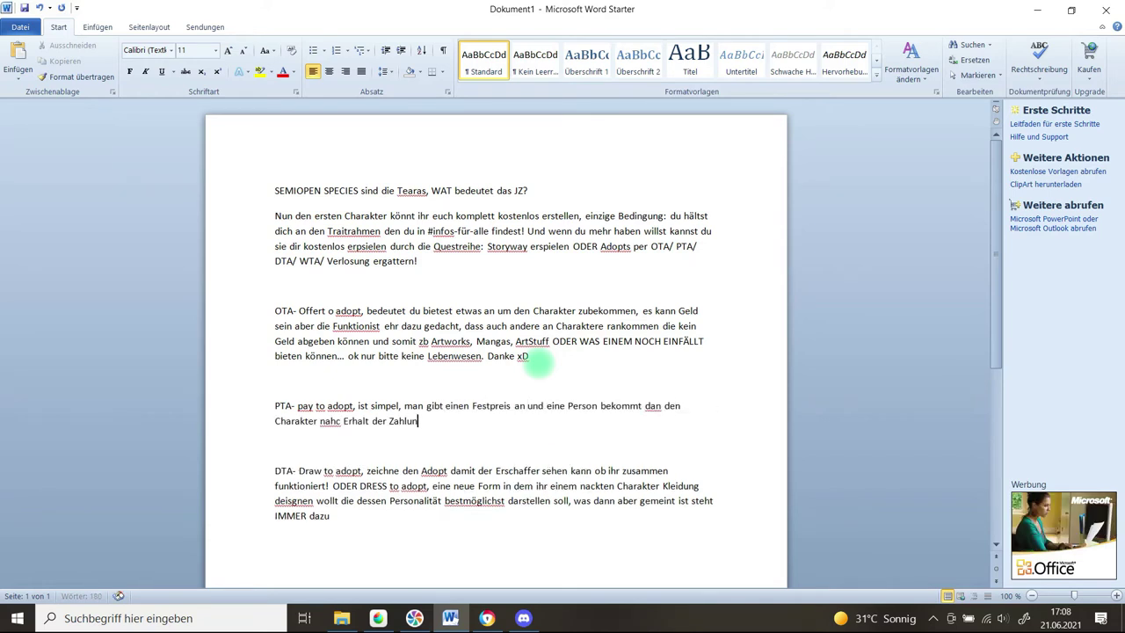
pyautogui.write(' Manchmal gibt es für Aufpreisoptionen auch Goodys wie zb ein extra artwork, steht aber immer alles bei!')
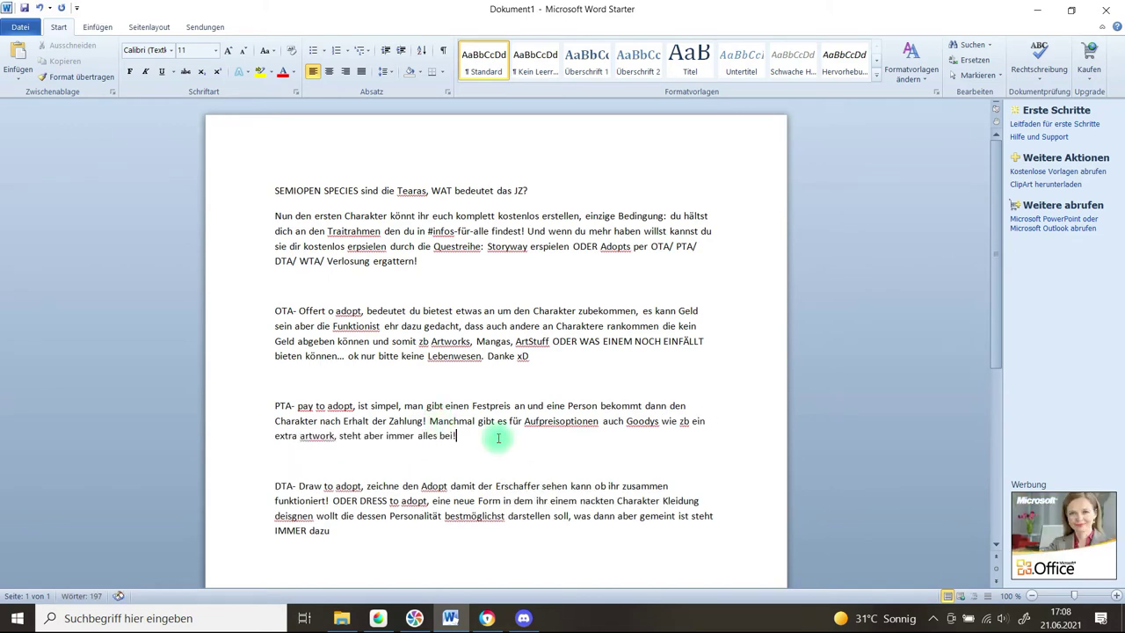
# - Add a WTA paragraph below DTA, from 'write to adopt, die Option die man gern für Schreiberlinge' to 'mit all seinen Fehlern! So das'
pyautogui.click(375, 532)
pyautogui.press('Return')
pyautogui.scroll(-3, 1000, 369)
pyautogui.write('WTA')
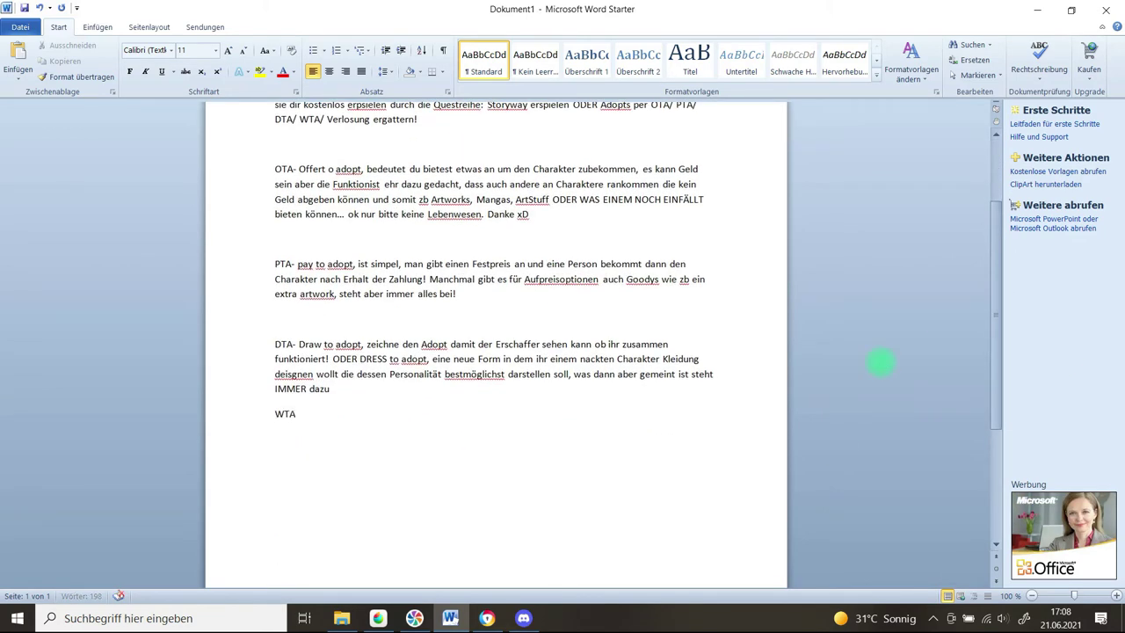
pyautogui.write('- write to adpt, die Option die man g')
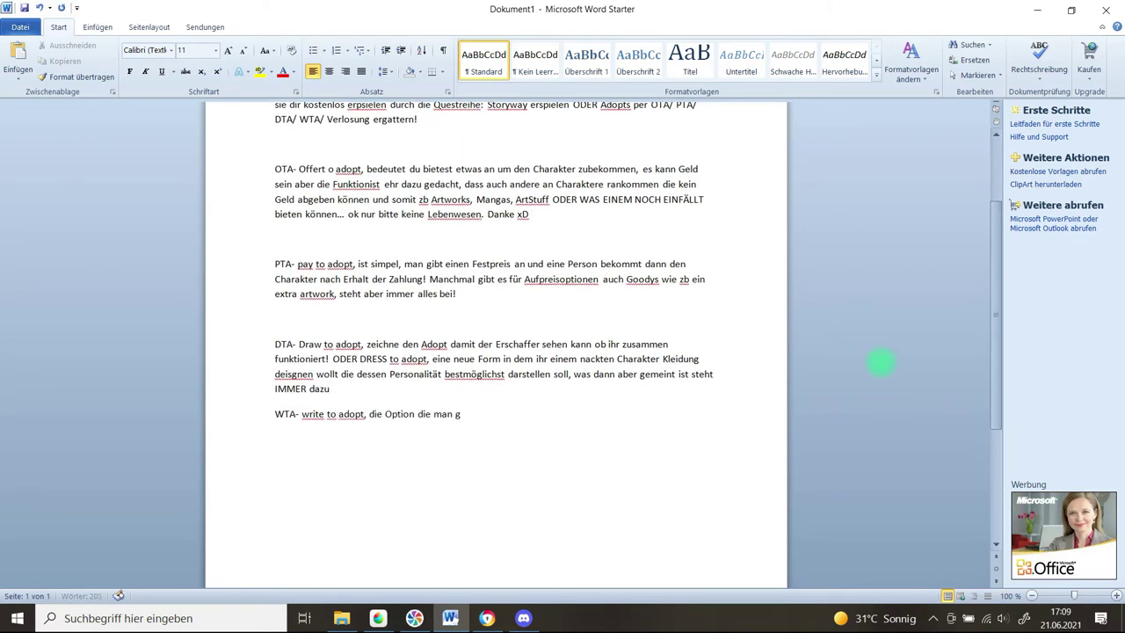
pyautogui.write('ern für Schreiberlinge zur Verfügung stellt! Auch wenn zeichnen für sich eien Kunst i')
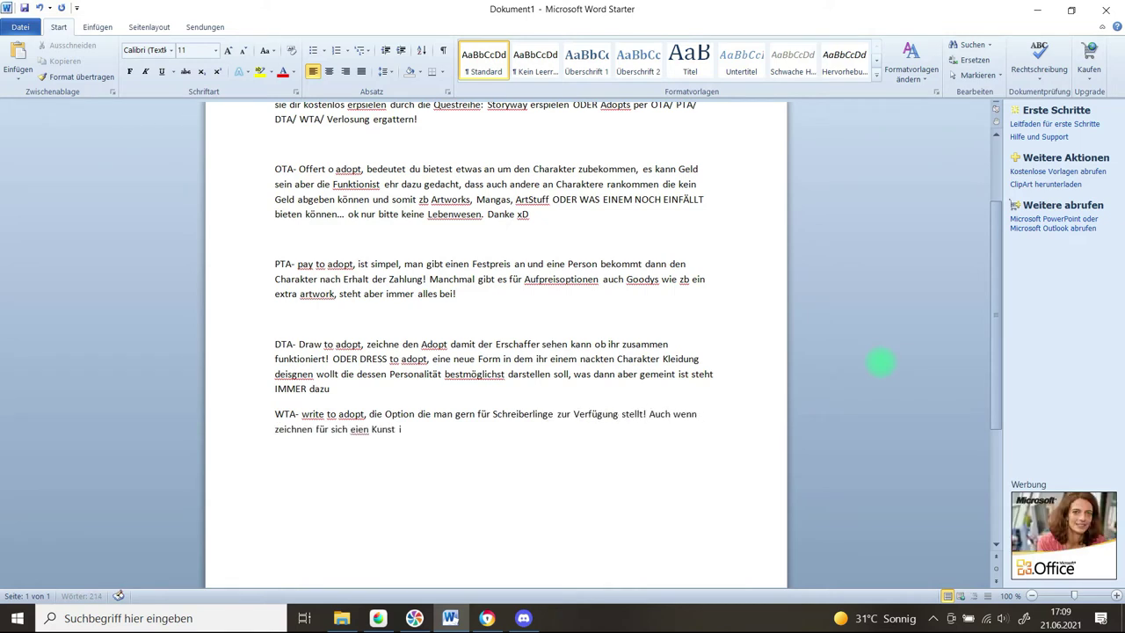
pyautogui.write(' schwierig den charakter au')
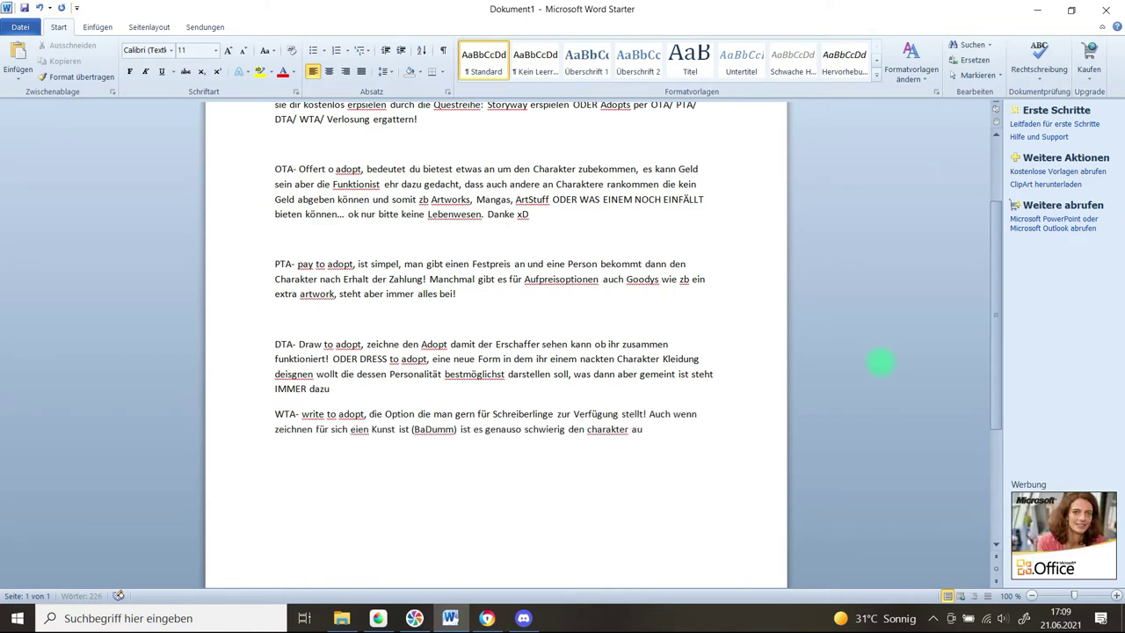
pyautogui.write('thentisch darzustellen mit all seinen Fehlern! So das ')
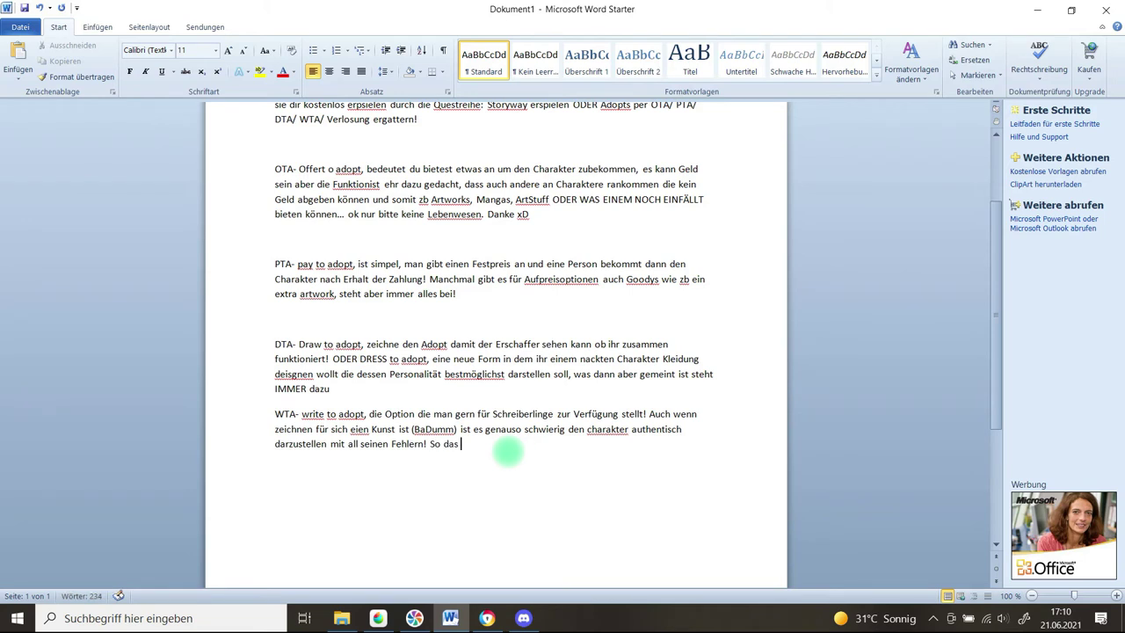
# - Finish the WTA paragraph through 'Erschaffer schreibt etwas anderes zu LOL)', correcting 'eien' to 'eine' and adding a comma after '(BaDumm)'
pyautogui.write('der Adopt nicht nur wie eine hübsche Puppe aussieht sondern eben MEHR ist.')
pyautogui.click(369, 430)
pyautogui.press('BackSpace')
pyautogui.press('BackSpace')
pyautogui.write('ne')
pyautogui.click(460, 430)
pyautogui.press('BackSpace')
pyautogui.write(', ')
pyautogui.write(' In dieser Vergabeform wird expliti')
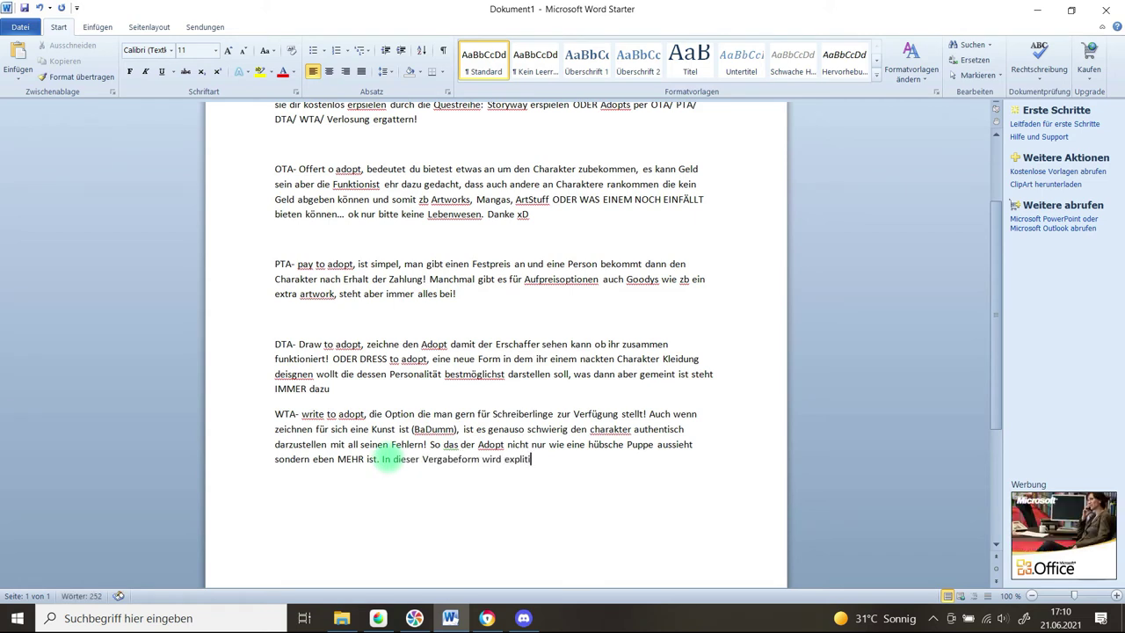
pyautogui.write('t NUR der Text gewertet (außer der Erschaffer schreibt etwas anderes zu LOL)')
# - Insert a horizontal divider below the WTA paragraph, followed by the lines 'ICH HAB EINEN TEARA ERGATTERT! WUHU!' and 'Was nu?'
pyautogui.press('Return')
pyautogui.write('---')
pyautogui.press('Return')
pyautogui.write('ICH HAB EINEN TEARA ERGATTERT! WUHU!')
pyautogui.press('Return')
pyautogui.write('Was nu?')
pyautogui.press('Return')
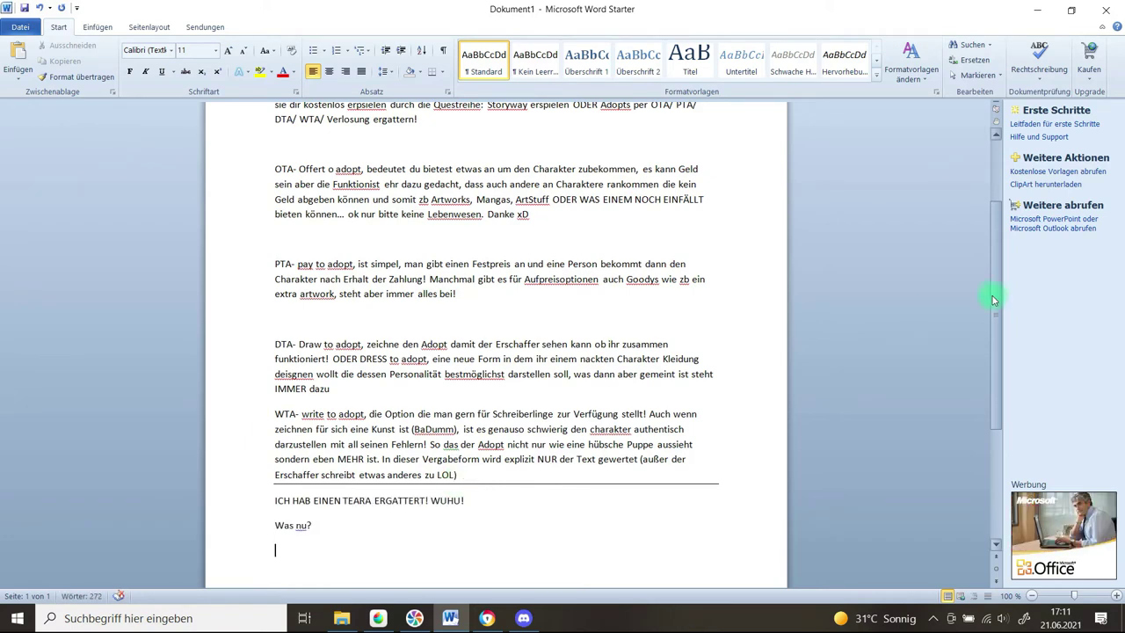
# - Write the paragraph on starting with 0 Mana and 0 Seelenfragmenten and showing the sketch for approval, up to 'Sobald er dann auch fertig gecolort ist'
pyautogui.scroll(-4, 674, 410)
pyautogui.write('Grundsätzlich fängt jeder Character mit 0 Mana und 0')
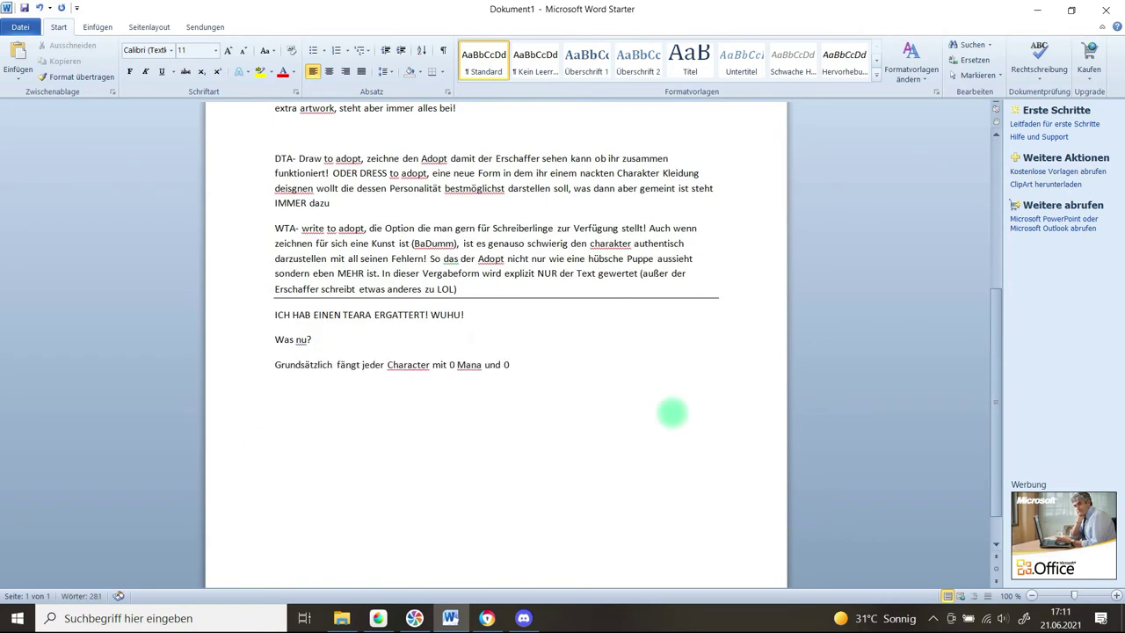
pyautogui.write(' Seelenfragmenten an, diese muss man sich erspielen. Bevor er offiziell wird zeigst du den fertigen Sketch MIR (Das Ley) dm')
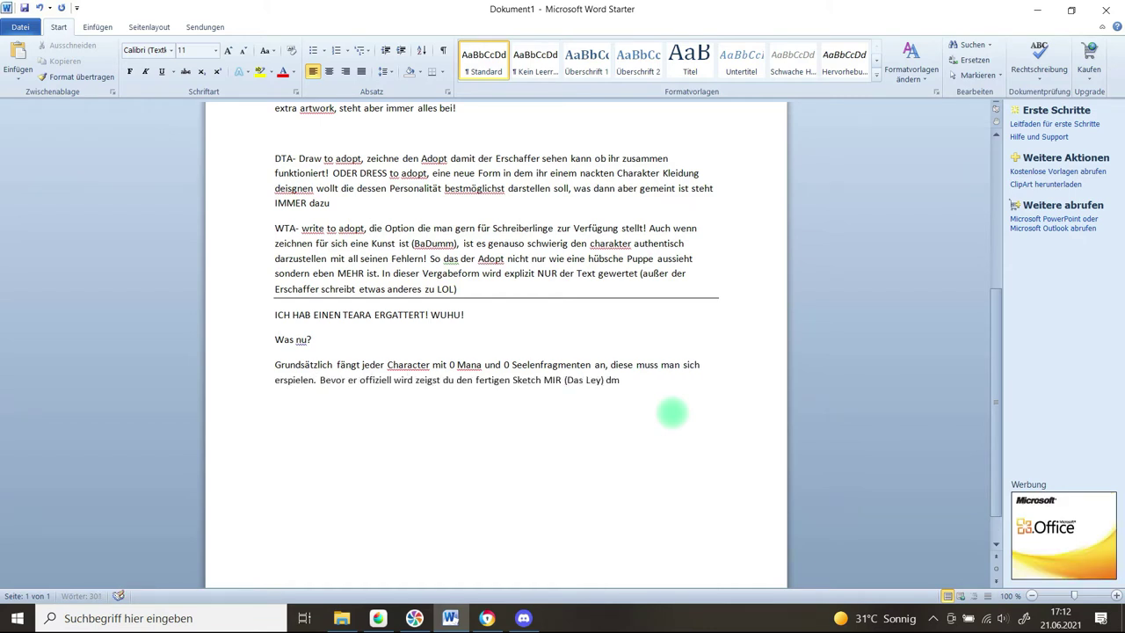
pyautogui.press('BackSpace')
pyautogui.write('amit ich dir Bescheid geben kann ob, dass so passt bevor es zuspät ist, in')
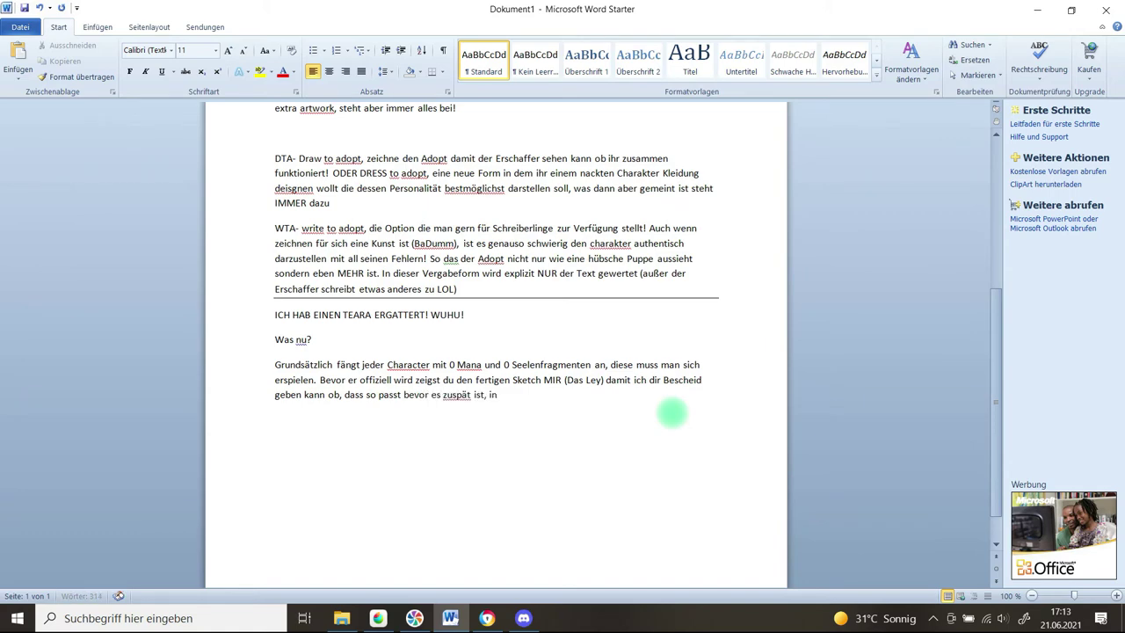
pyautogui.write('sbesondere bei Tradi Künstlern. Sobald er dann auch fertig gecolort ist guck ich ei')
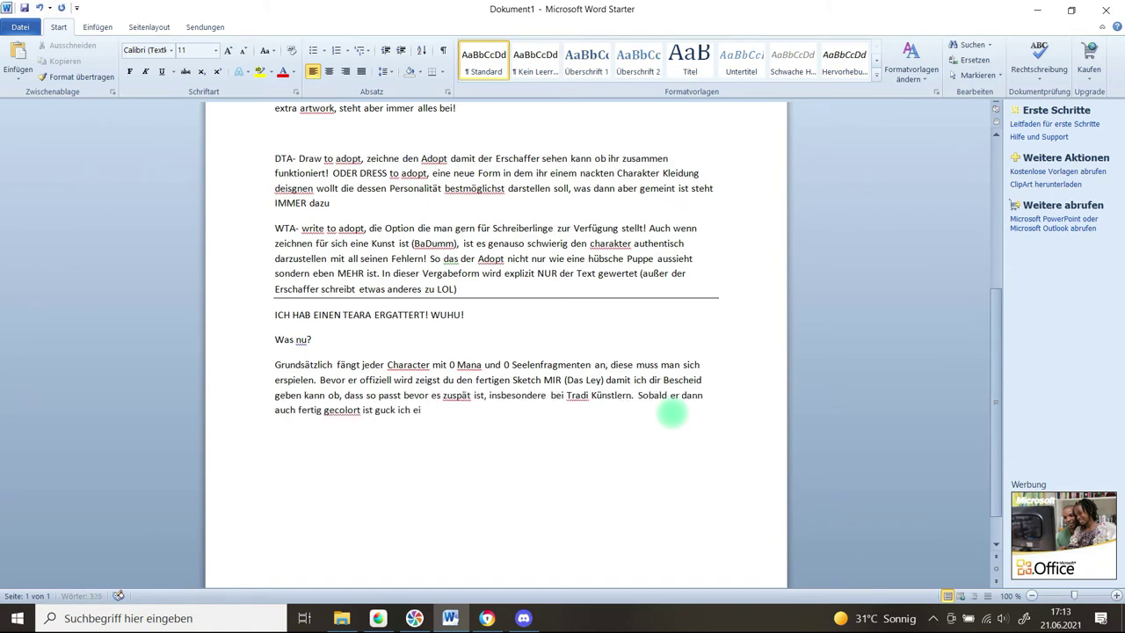
# - Complete the paragraph with '#charactersheets gedropped werden!', checking the channel name in Discord, and add 'Und jetzt heißt es tob dich aus und erlebt euer Abenteuer!'
pyautogui.write('n letztes Mal drüber und er kann dann offiziell in #')
pyautogui.click(524, 618)
pyautogui.scroll(-3, 306, 472)
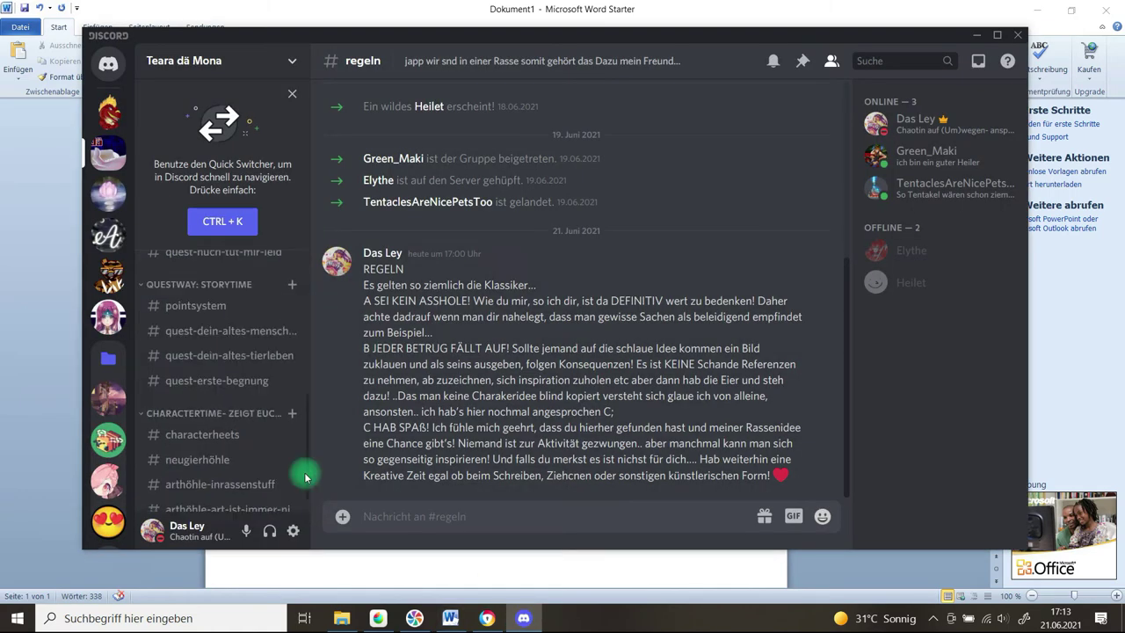
pyautogui.click(523, 618)
pyautogui.write('charactersheets gedropped werden!')
pyautogui.press('Return')
pyautogui.write('Und jetzt heißt es tob dich aus und erlebt euer Abenteuer!  ')
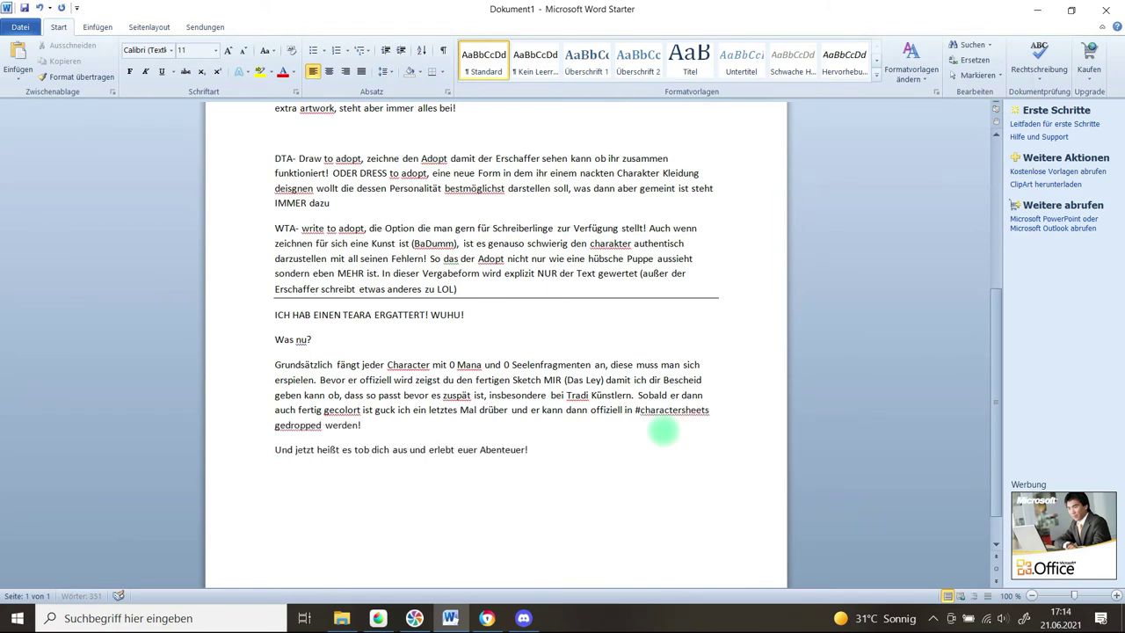
# - Add the heading 'ICH HABE EINEN ADOPT ERGATTERT SPRICH ICH ICH HABE NICHT SELBST DESIGNED' and state that the Erschaffer must be named on the sheet
pyautogui.write('ICH HABE EINEN ADOPT ERGATTERT SPRICH ICH ICH HABE')
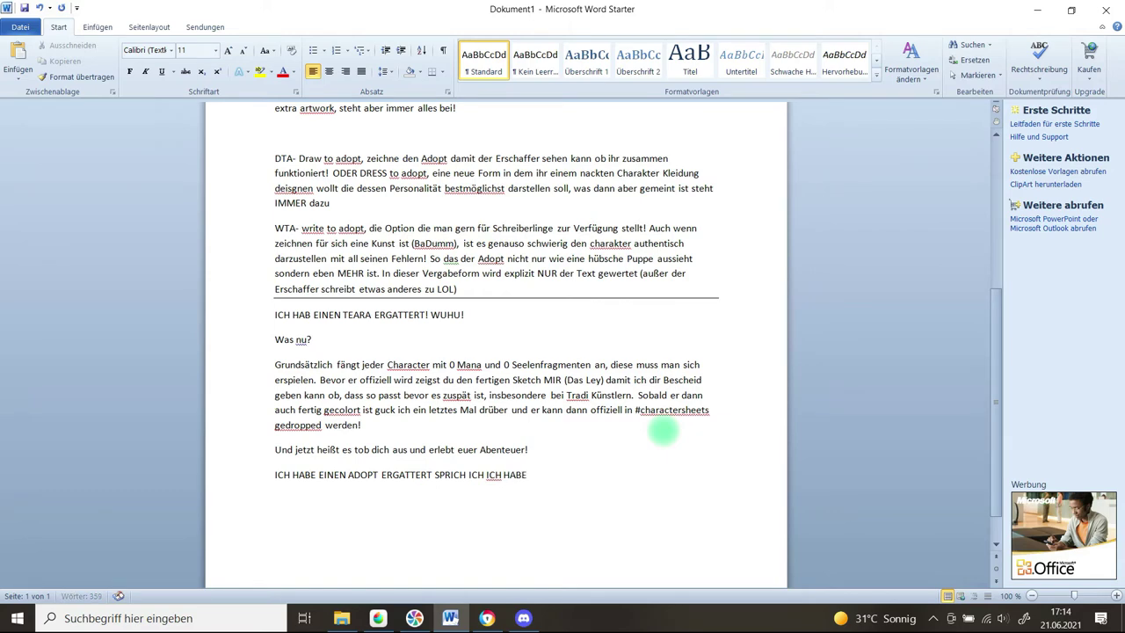
pyautogui.write(' NICHT SELBST DESIGNED')
pyautogui.press('Return')
pyautogui.write('A')
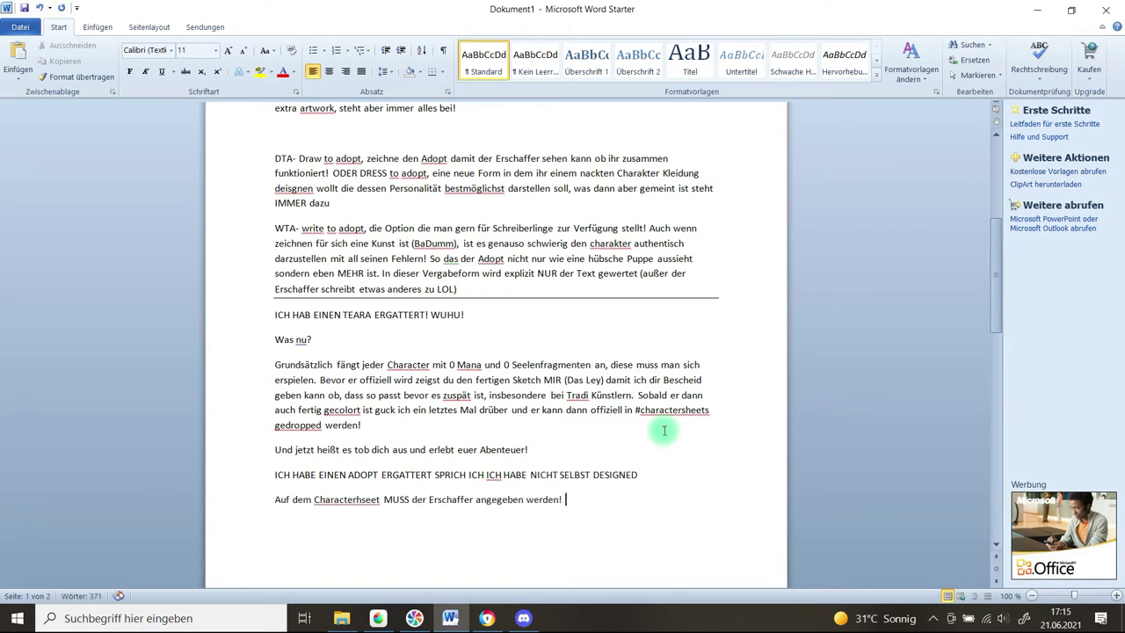
# - Add the heading 'MIR GEFÄLLTS HIER DOCH NICHT UND ICH WILL RAUS HIER...' and text from 'Schade, aber wenn du merkst' to 'gib mir Bescheid!'
pyautogui.press('Return')
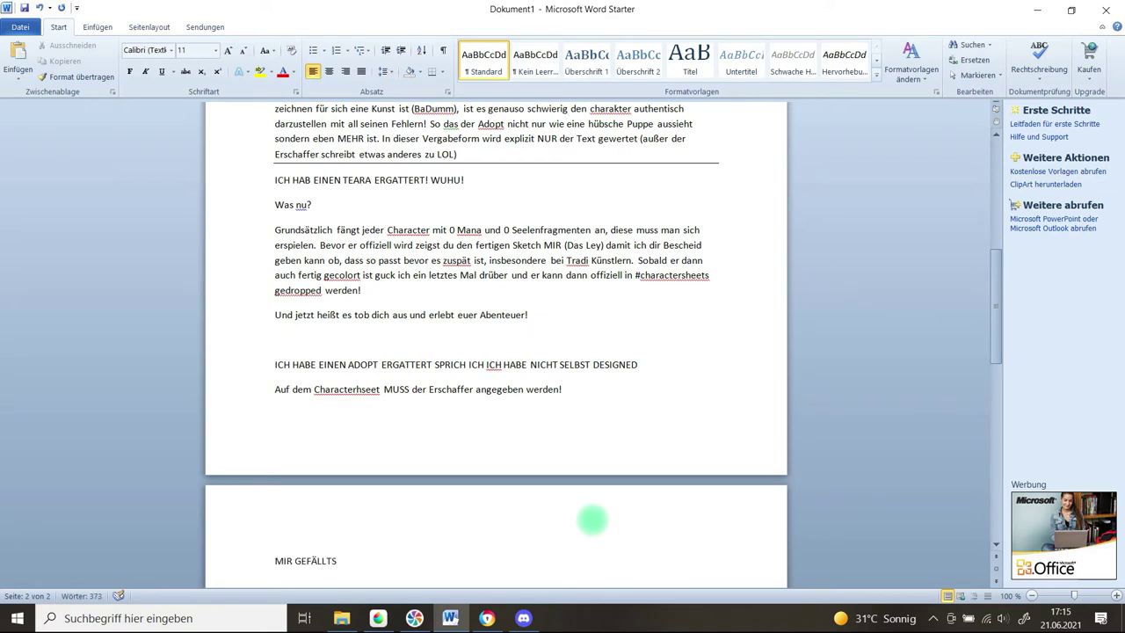
pyautogui.write('...')
pyautogui.press('Return')
pyautogui.write('Schade')
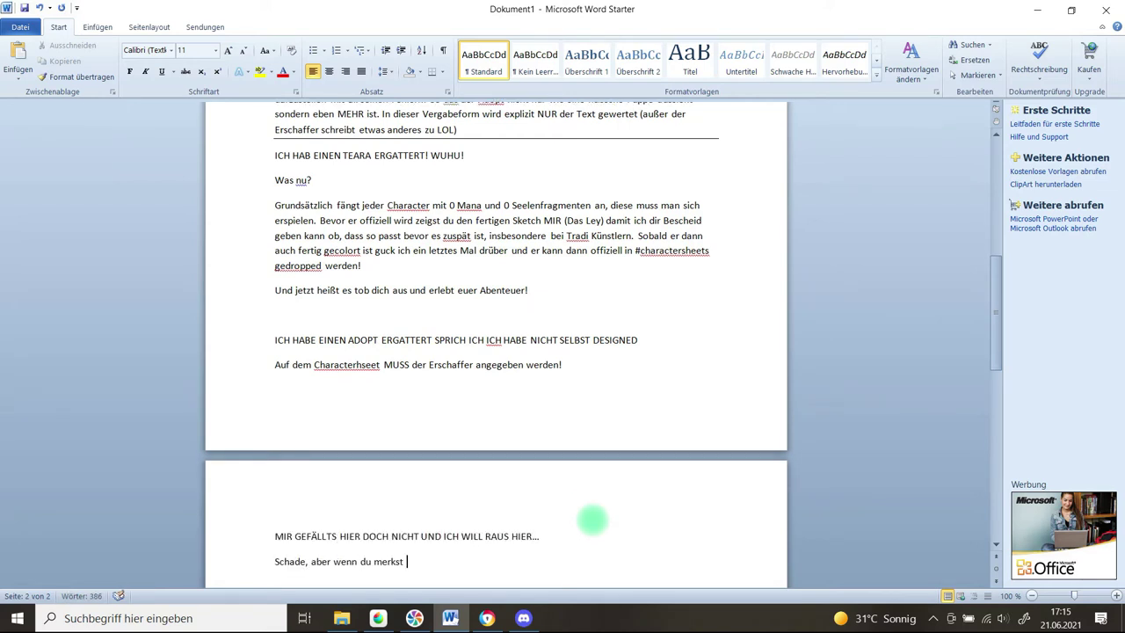
pyautogui.write(', aber wenn du merkst, hier pas')
pyautogui.press('BackSpace')
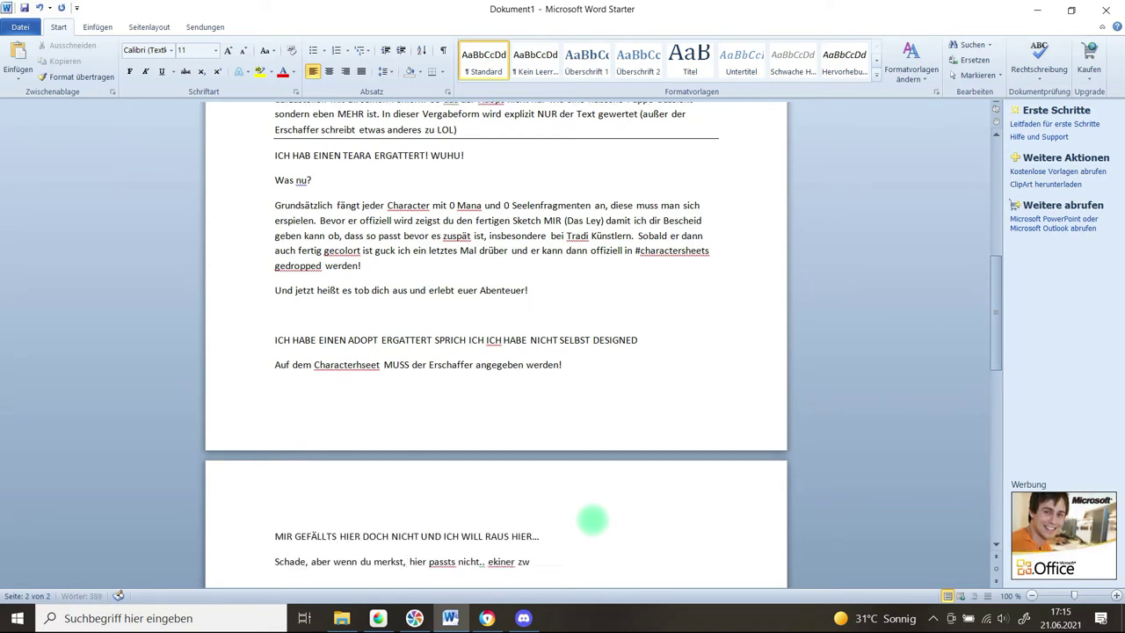
pyautogui.click(498, 564)
pyautogui.press('BackSpace')
pyautogui.press('BackSpace')
pyautogui.write('ke')
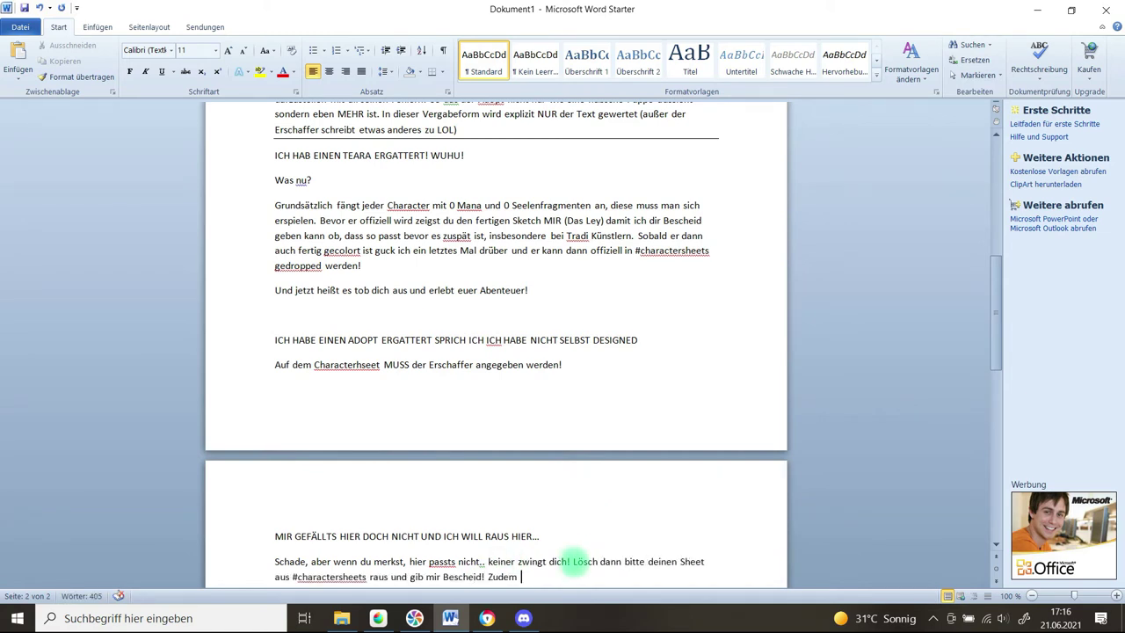
# - Finish the leaving paragraph with 'Zudem Muss das Tatoo entfernt werden ODER änder es erkennbar um' through 'beliebtes Designdetail'
pyautogui.write('uss das Z')
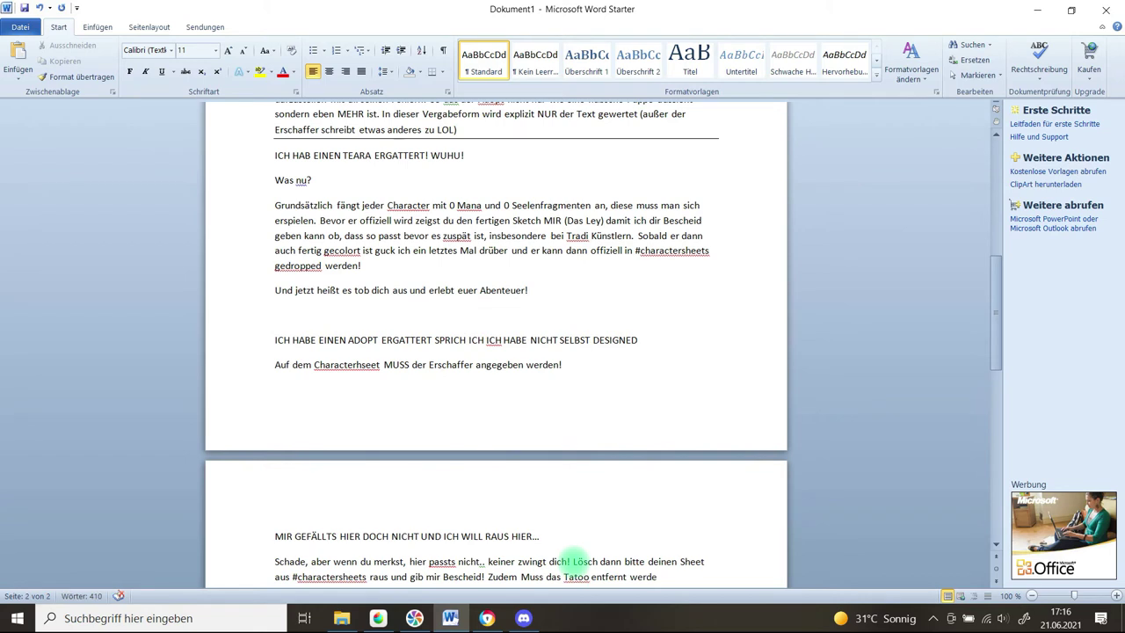
pyautogui.write('ODER änder es erkennb')
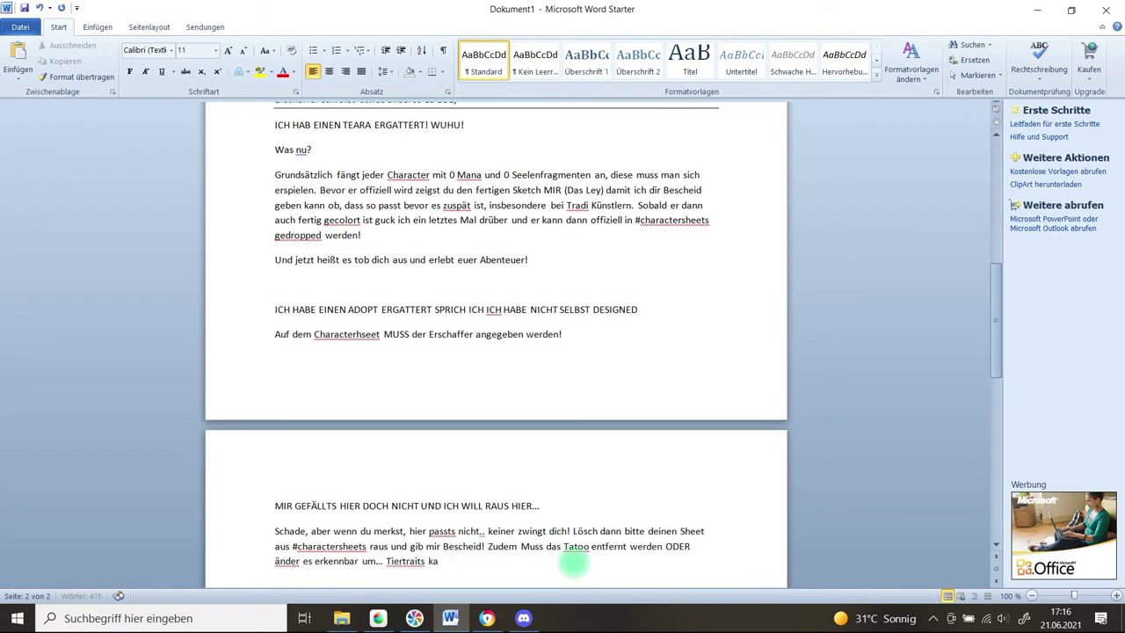
pyautogui.write(' Ist nicht ohne Grund ein beliebtes Designdea')
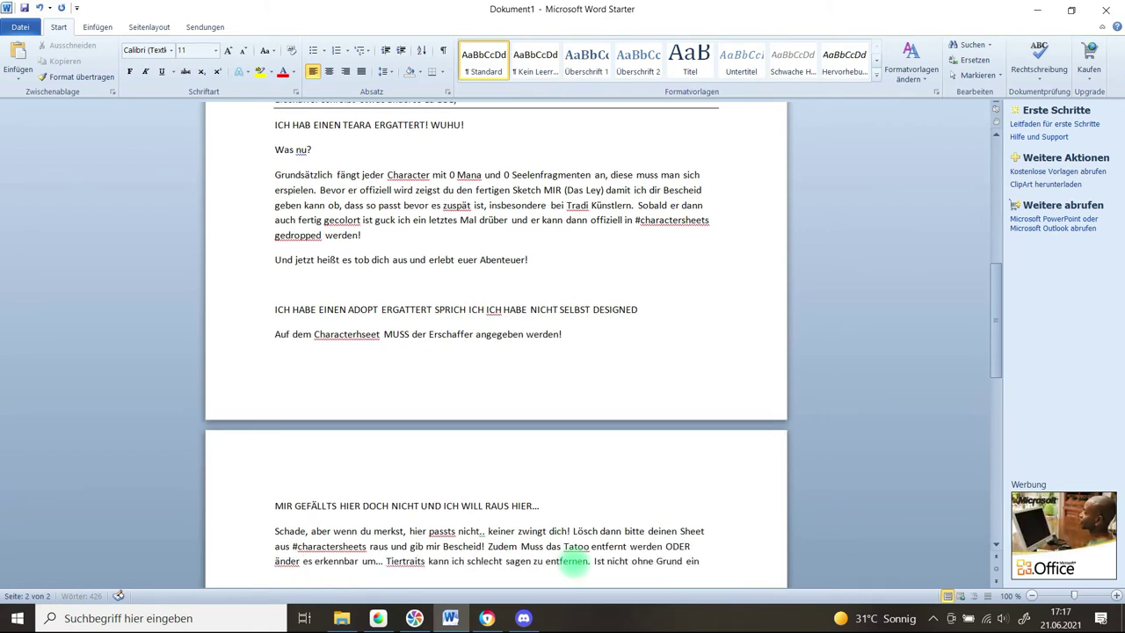
# - Add a closing section below the leaving paragraph with 'HAST DU FRAGEN?' and a line starting 'AB IN DEN'
pyautogui.scroll(-3, 528, 352)
pyautogui.click(426, 419)
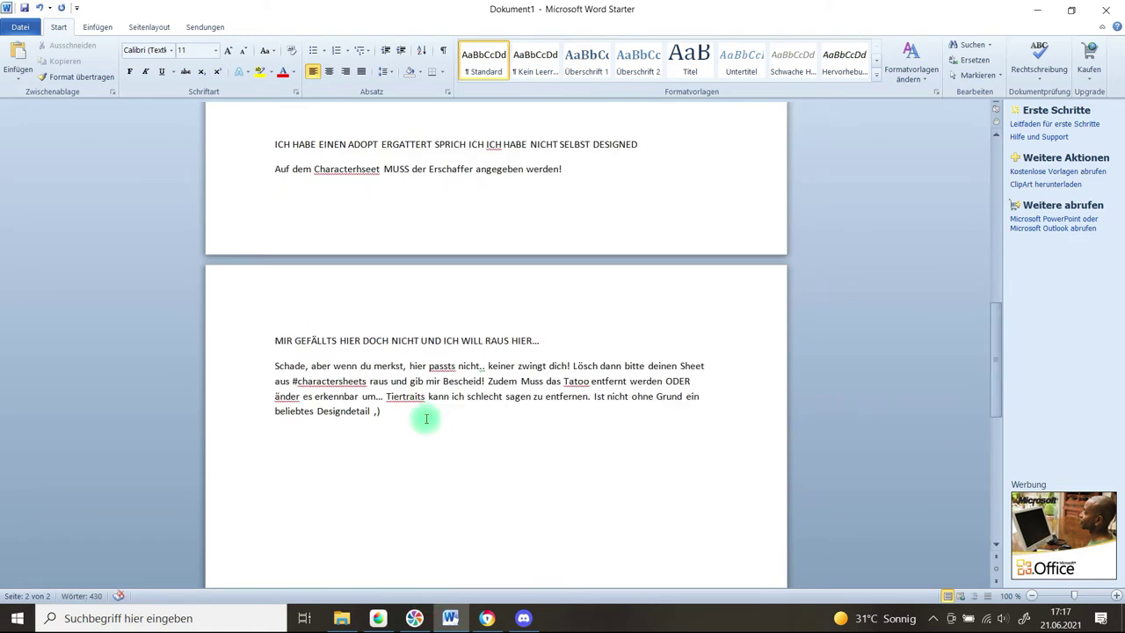
pyautogui.write('HAST DU FRAGEN? AB IN DEN')
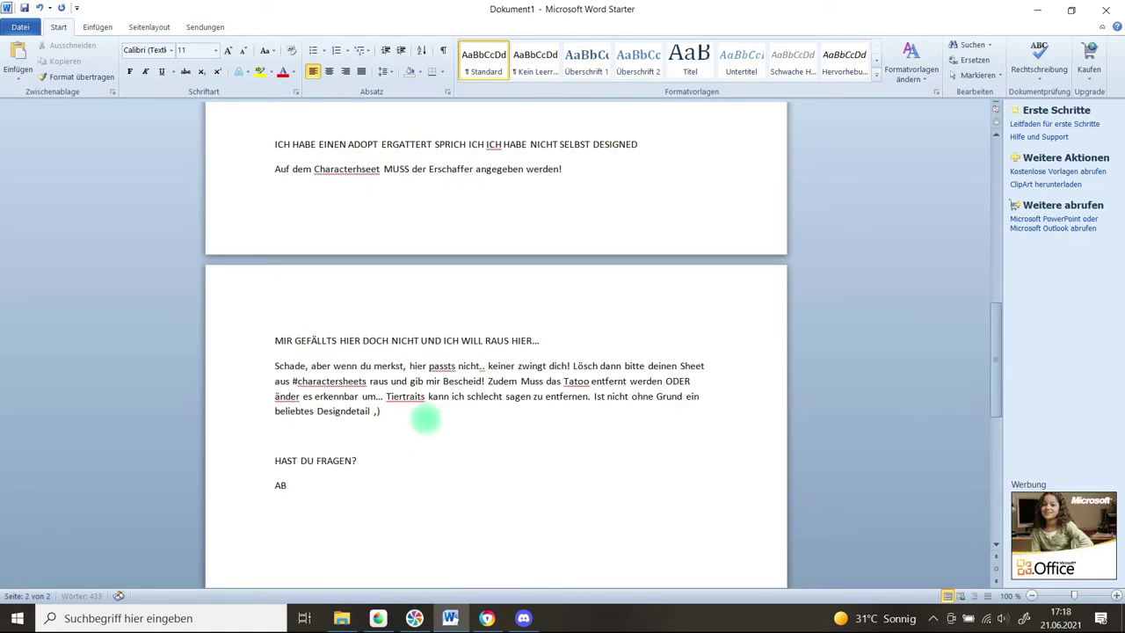
# - In the opening paragraph, correct 'erpsielen' to 'erspielen' and delete the repeated 'erspielen' after 'Storyway'
pyautogui.moveTo(996, 382); pyautogui.dragTo(1029, 158)
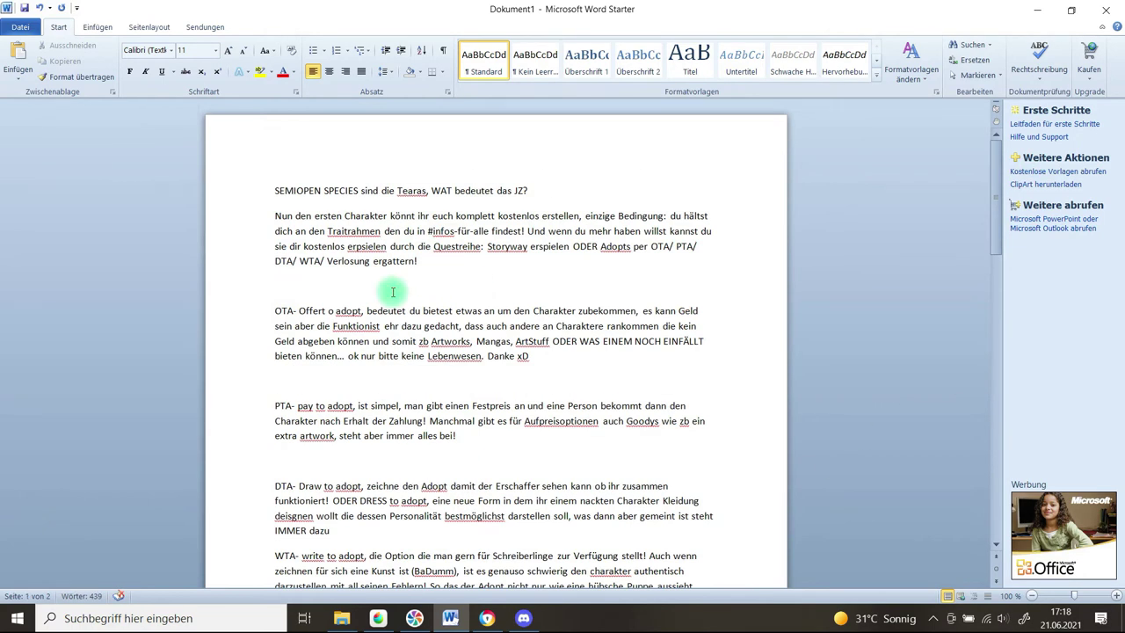
pyautogui.press('BackSpace')
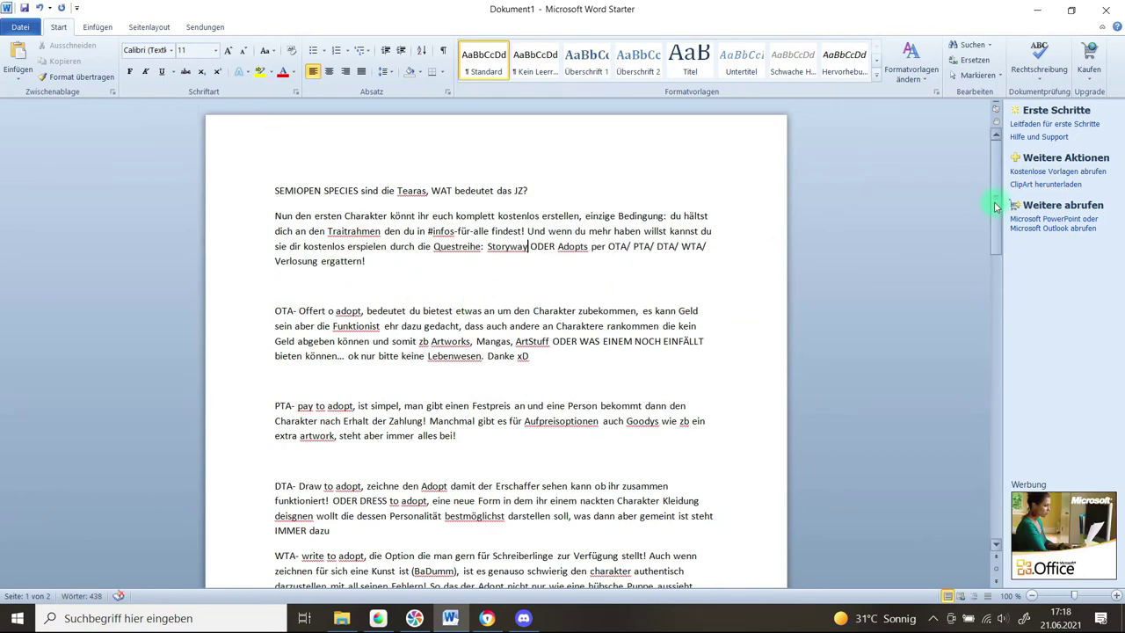
pyautogui.moveTo(996, 208); pyautogui.dragTo(1024, 138)
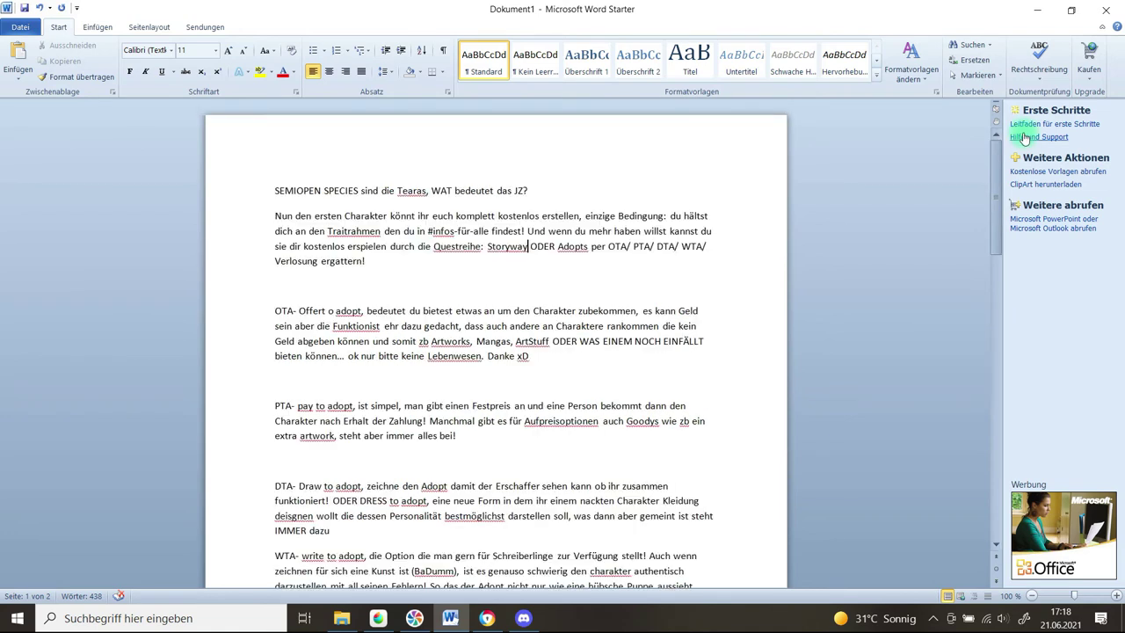
# - Insert below the opening paragraph: 'Erwähne das auch solange du ein Teil dieser Rassengemienschaft bist, weil der Ganze Aufbau, Planung und Organisation eine heiden Arbeit'
pyautogui.press('Return')
pyautogui.write('BITTE erwähne das auch solange du ein Teil dieser Rassengemien')
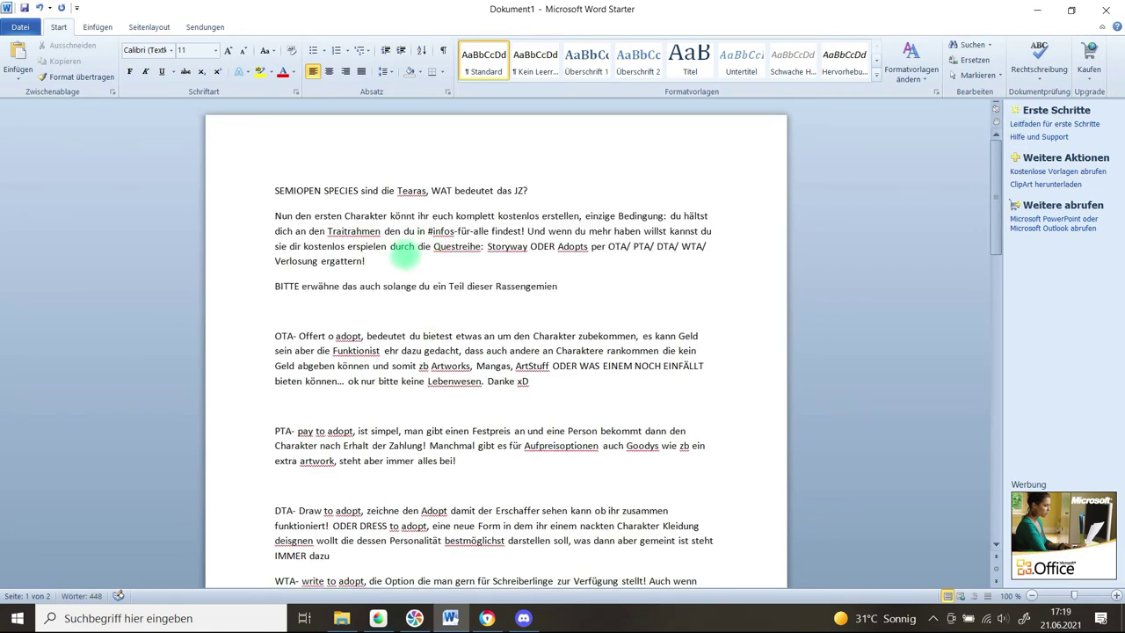
pyautogui.press('BackSpace')
pyautogui.press('BackSpace')
pyautogui.write('rwähne das a')
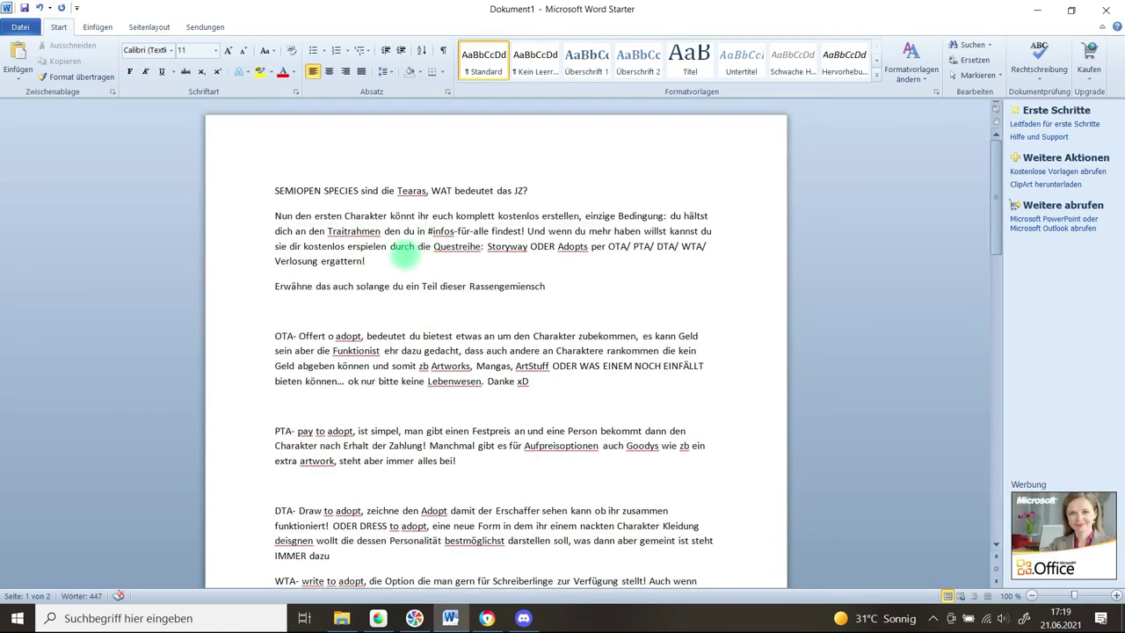
pyautogui.write('Aufbau, Planung und Organisation eine heiden Arbeit kos')
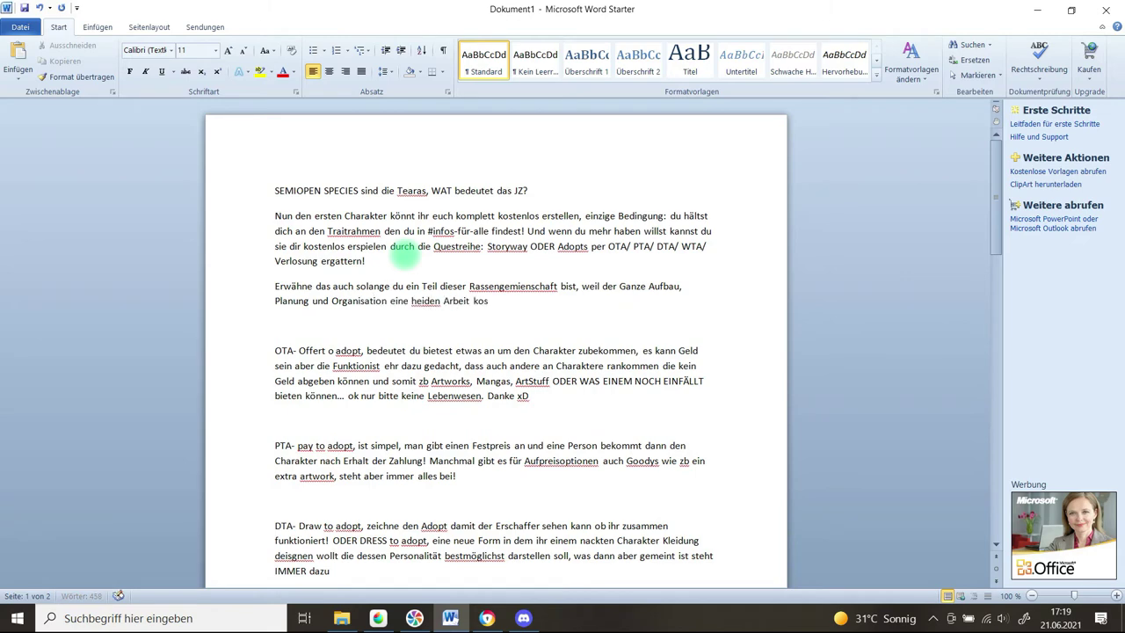
# - Select the complete explanation text, switch to Discord and open the posted rules message in #regeln for editing
pyautogui.moveTo(275, 190); pyautogui.dragTo(766, 377)
pyautogui.click(524, 618)
pyautogui.rightClick(304, 317)
pyautogui.rightClick(305, 391)
pyautogui.click(460, 229)
pyautogui.scroll(5, 220, 352)
pyautogui.click(181, 292)
pyautogui.click(795, 251)
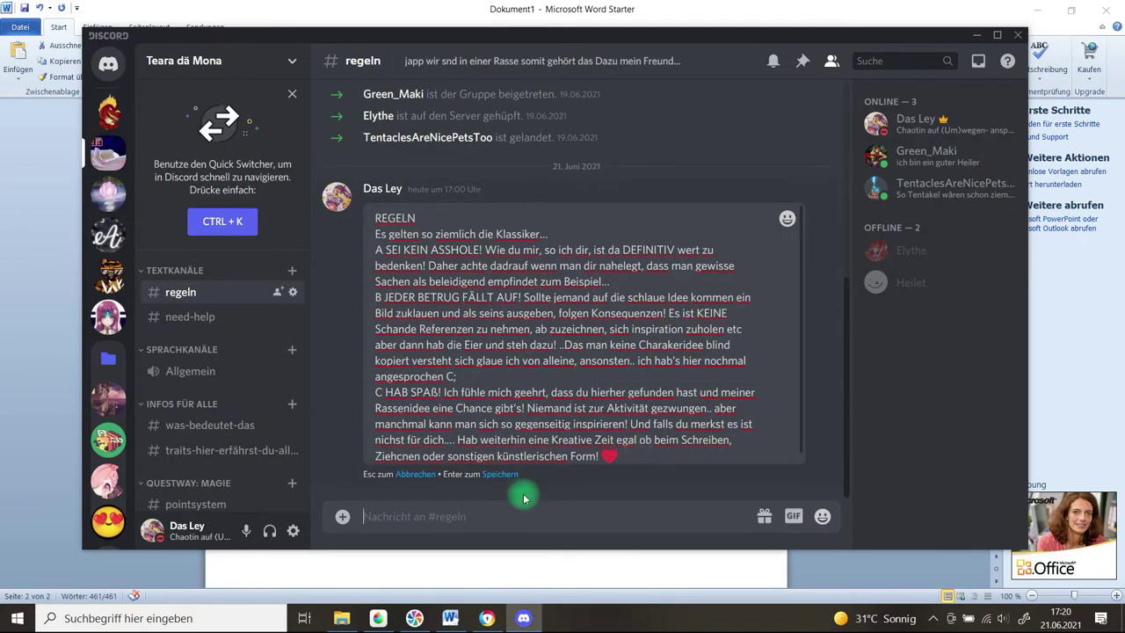
# - Try to paste the copied text into the #regeln message draft and clear the draft
pyautogui.rightClick(547, 519)
pyautogui.click(582, 494)
pyautogui.moveTo(562, 519); pyautogui.dragTo(343, 505)
pyautogui.press('BackSpace')
pyautogui.press('Return')
# - Switch to Word and copy the explanation text from 'ICH HAB EINEN TEARA ERGATTERT! WUHU!' to the end of the document
pyautogui.click(451, 618)
pyautogui.moveTo(997, 407); pyautogui.dragTo(997, 216)
pyautogui.scroll(-10, 528, 275)
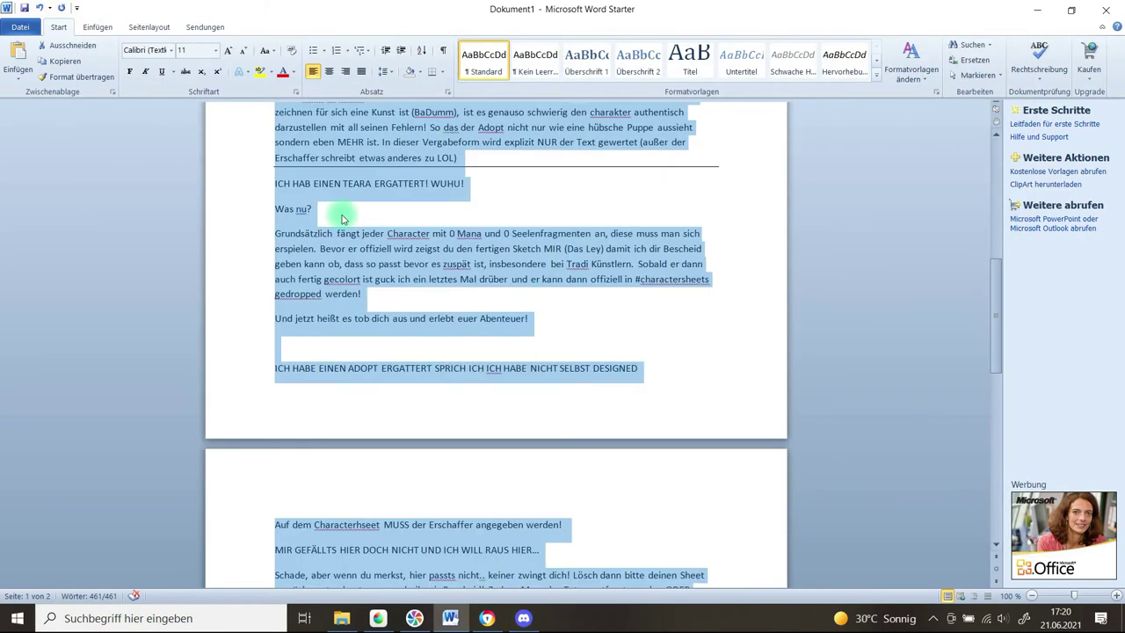
pyautogui.moveTo(275, 183); pyautogui.dragTo(733, 282)
pyautogui.rightClick(398, 163)
pyautogui.click(428, 185)
# - Switch to Discord, paste the copied text into the #regeln message draft and send it
pyautogui.click(524, 618)
pyautogui.rightClick(517, 528)
pyautogui.click(551, 501)
pyautogui.press('Return')
# - Open the channel permissions of #regeln and go through the permission list
pyautogui.click(294, 292)
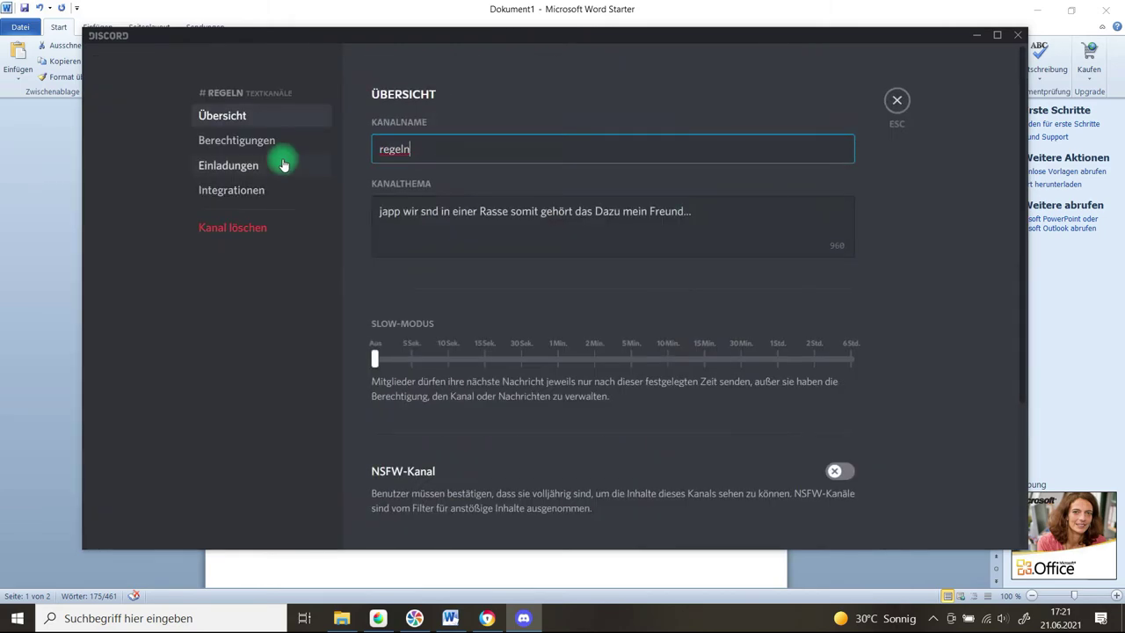
pyautogui.click(236, 140)
pyautogui.scroll(-10, 1017, 238)
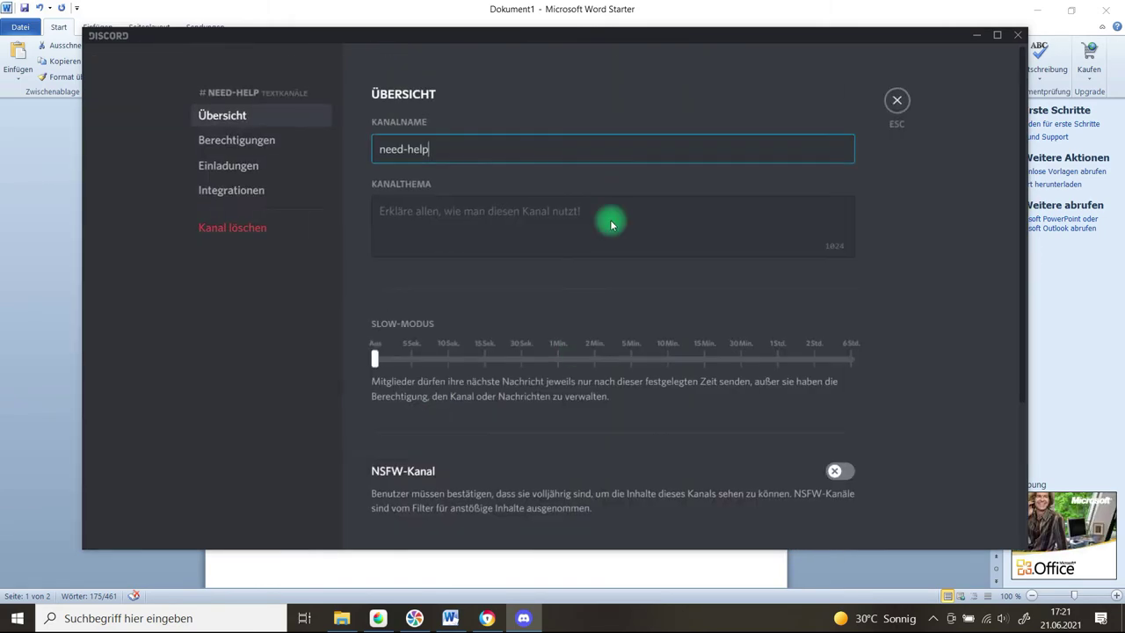
# - Set the #need-help topic to 'Du hast Fragen zur Rasse/ Server? RAUS DMAIT', save it and close the channel settings
pyautogui.click(517, 232)
pyautogui.write('Du hast Fragen zur Rasse/ Server? RAUS DMAIT')
pyautogui.click(801, 517)
pyautogui.click(897, 100)
# - Create the text channel 'die-grüne-wiese' under Textkanäle with the topic 'Einfach ein großer Schreibchat wo ihr euch unterhalten könnt C:'
pyautogui.click(292, 271)
pyautogui.write('die-grüne-wiese')
pyautogui.click(660, 459)
pyautogui.click(509, 228)
pyautogui.write('Ein')
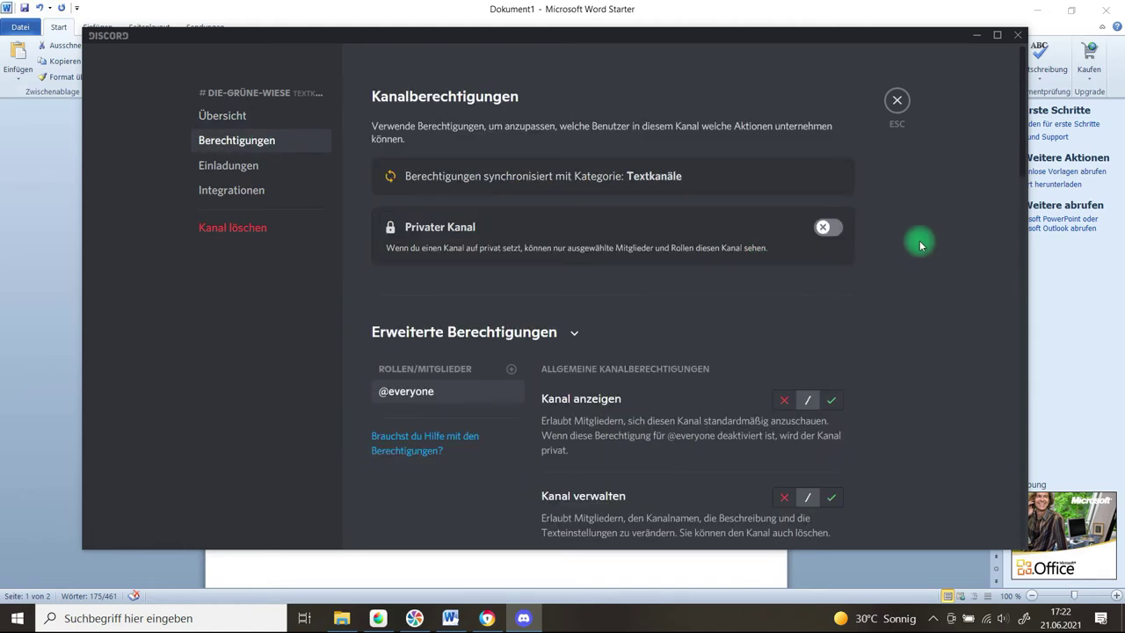
pyautogui.scroll(-3, 851, 166)
pyautogui.click(831, 154)
pyautogui.click(784, 251)
pyautogui.click(832, 333)
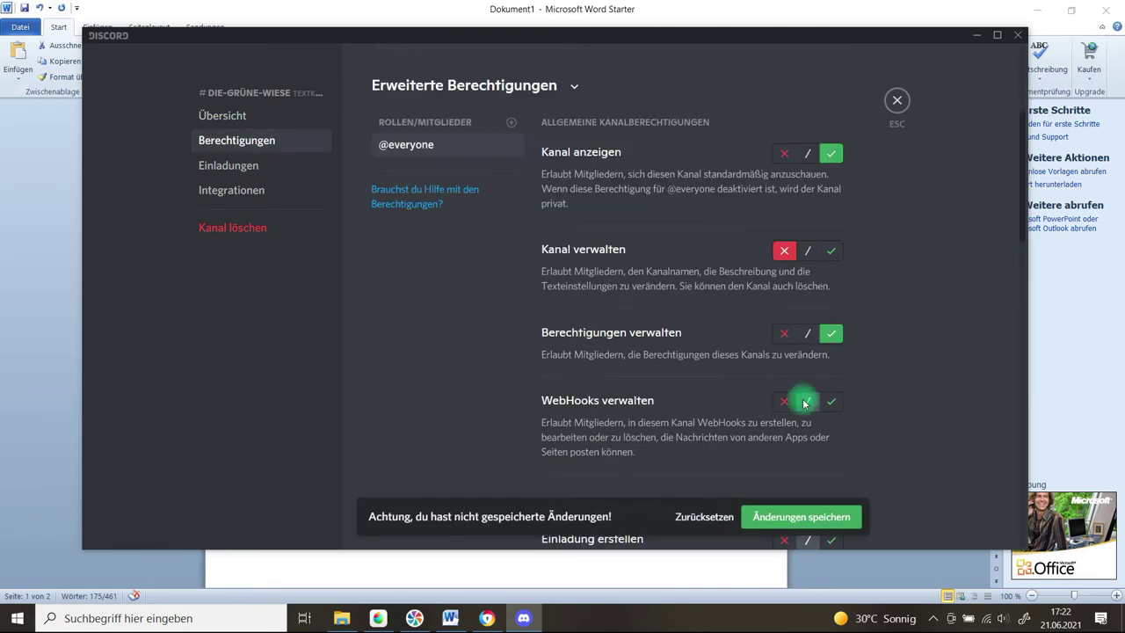
pyautogui.click(784, 402)
pyautogui.scroll(-5, 818, 378)
pyautogui.click(832, 174)
pyautogui.click(832, 297)
pyautogui.click(832, 366)
pyautogui.click(832, 425)
pyautogui.scroll(-3, 809, 396)
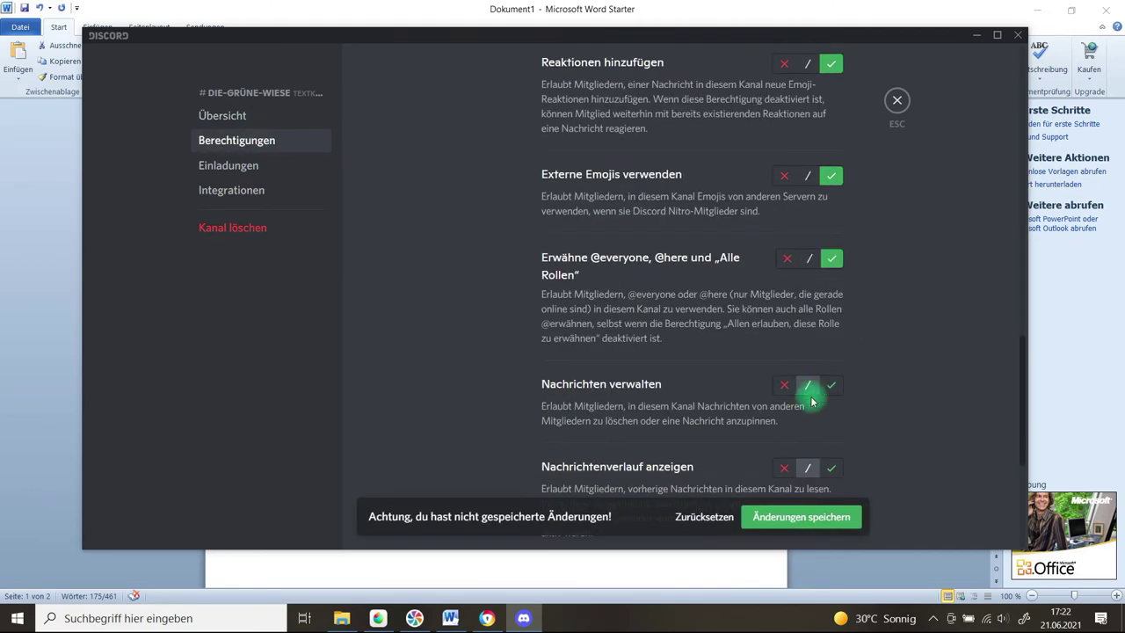
pyautogui.click(784, 382)
pyautogui.scroll(-3, 809, 387)
pyautogui.click(831, 311)
pyautogui.click(877, 92)
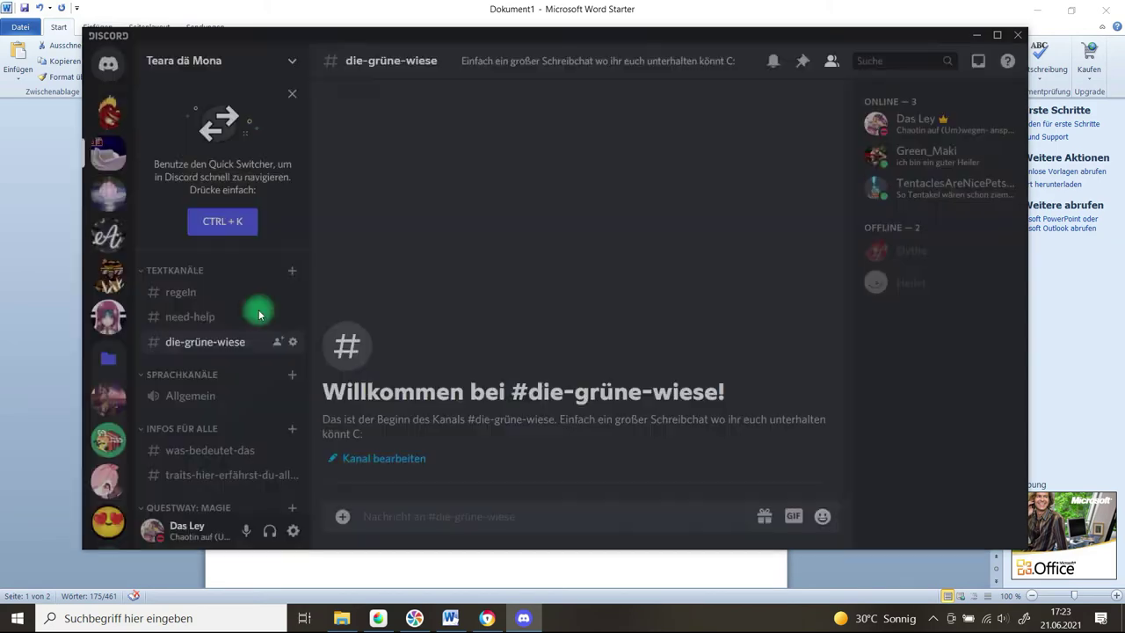
# - Create a text channel named 'künstler-unter-sich' under Textkanäle
pyautogui.scroll(-3, 296, 477)
pyautogui.scroll(3, 290, 370)
pyautogui.click(290, 272)
pyautogui.write('künstler-')
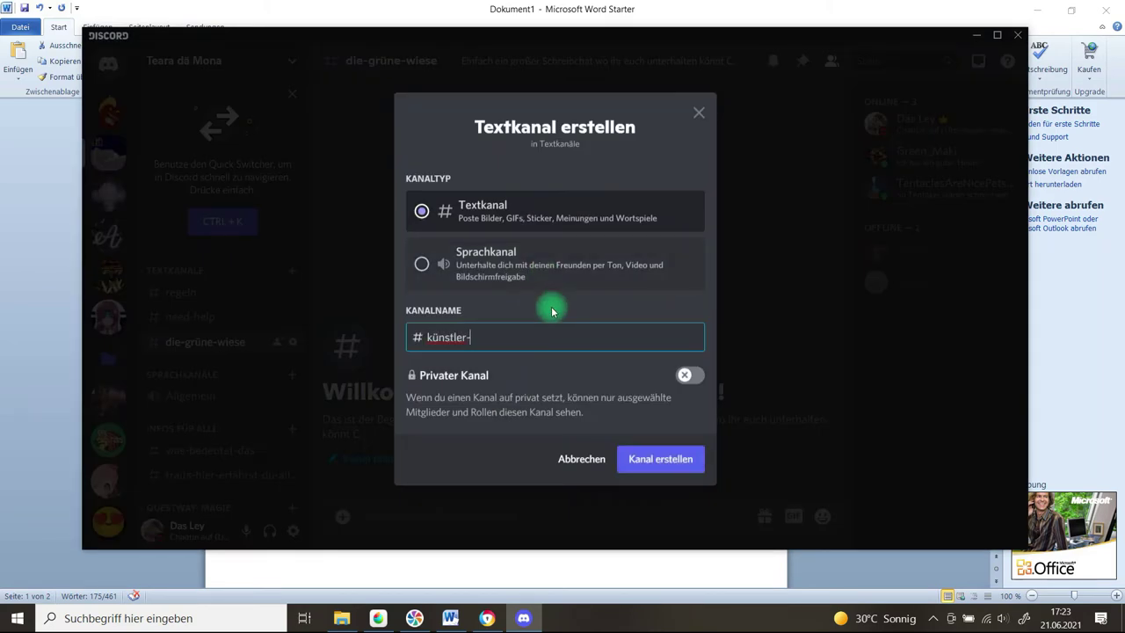
pyautogui.write('unter-sich')
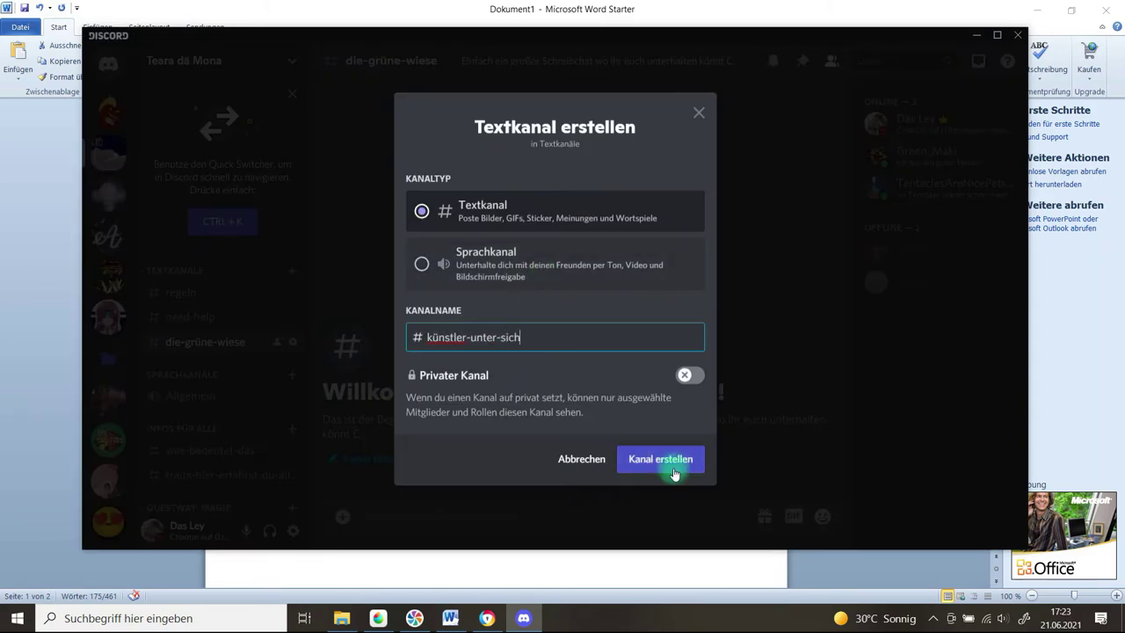
pyautogui.click(673, 465)
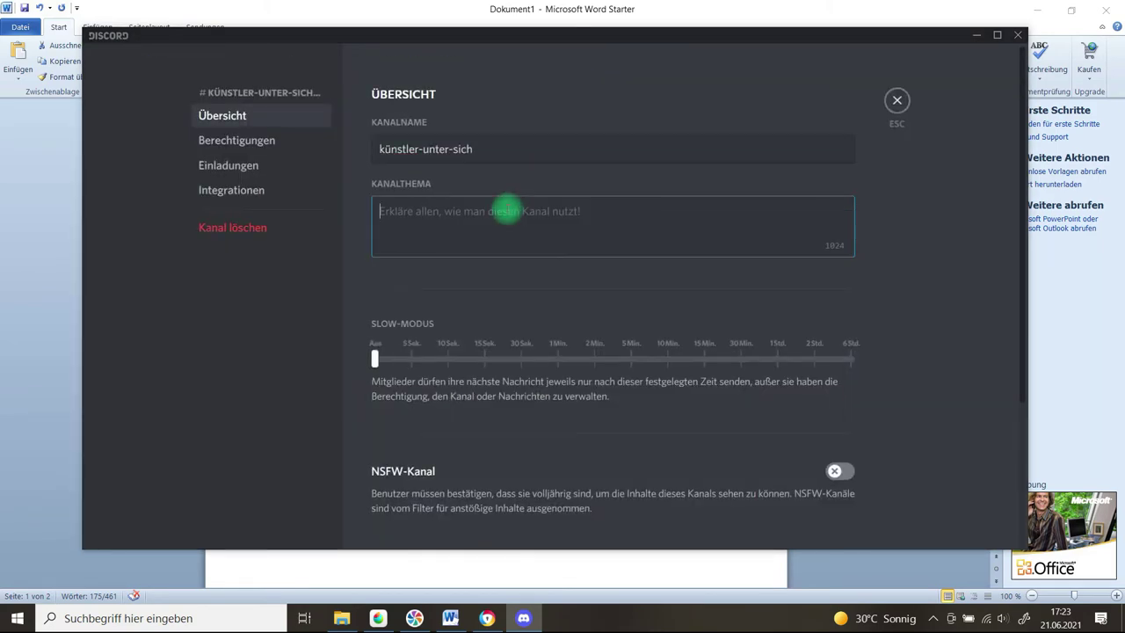
# - Save a topic for #künstler-unter-sich beginning 'Wenn du Hilfe brauchst bei Frage im Kunstebreich allg kannste gern fragen!' and ending 'WIE man etwas zeichnet etc C:'
pyautogui.write('Wenn du Hilfe brauch')
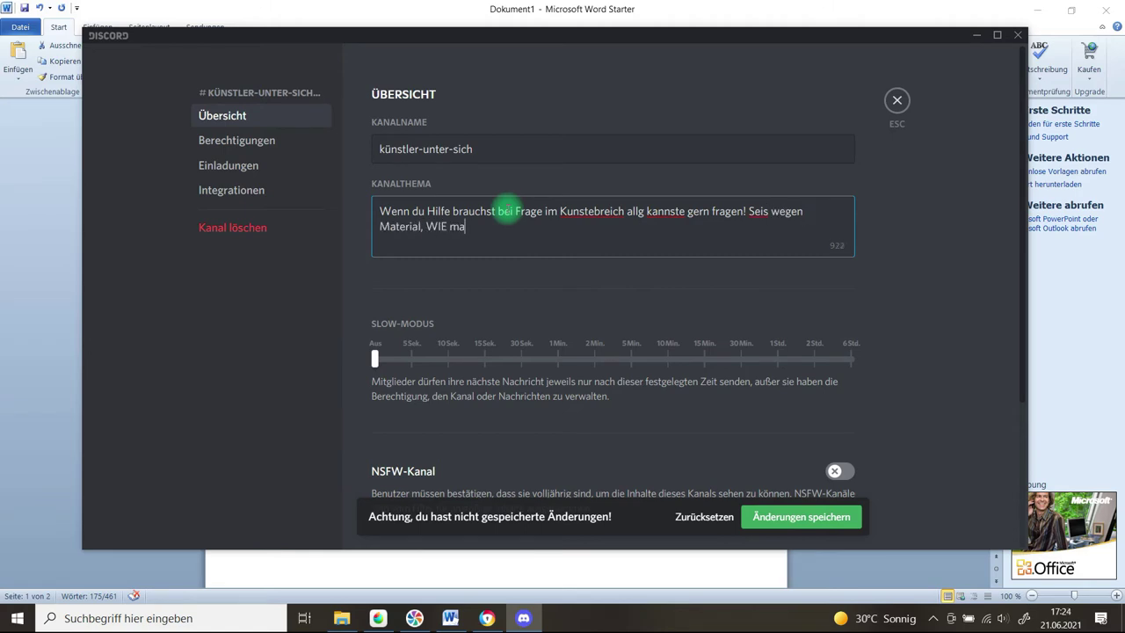
pyautogui.write('C:')
pyautogui.click(802, 517)
pyautogui.click(237, 141)
pyautogui.click(832, 400)
pyautogui.moveTo(1023, 159); pyautogui.dragTo(1023, 265)
pyautogui.click(784, 109)
pyautogui.click(832, 189)
pyautogui.click(784, 256)
pyautogui.scroll(-6, 1023, 304)
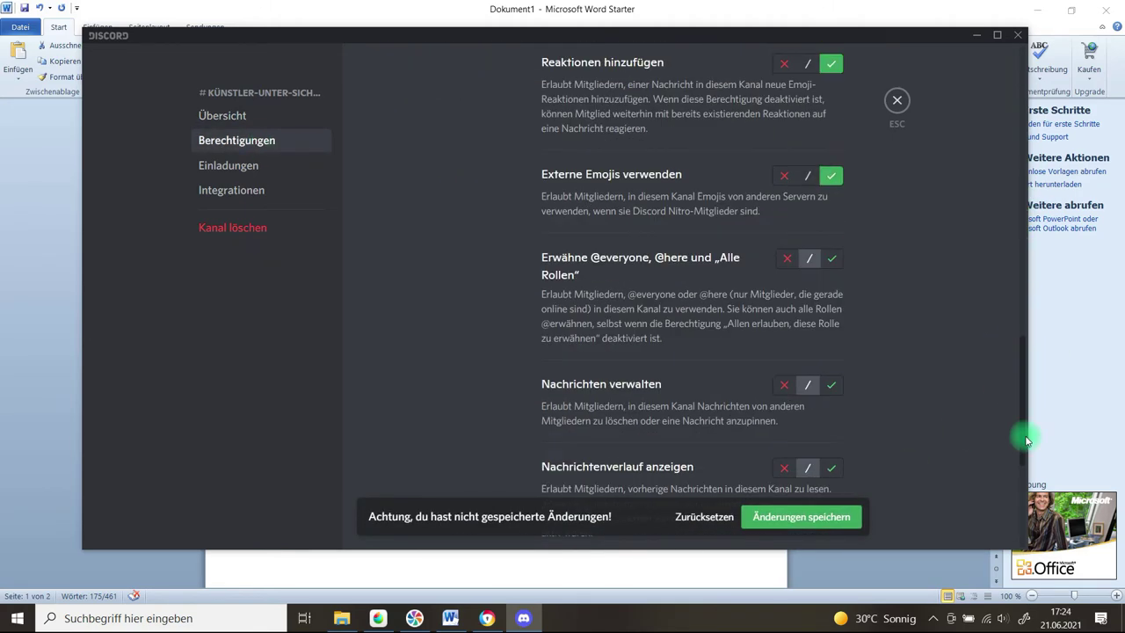
pyautogui.scroll(-3, 983, 447)
pyautogui.click(832, 305)
pyautogui.click(802, 517)
pyautogui.click(898, 101)
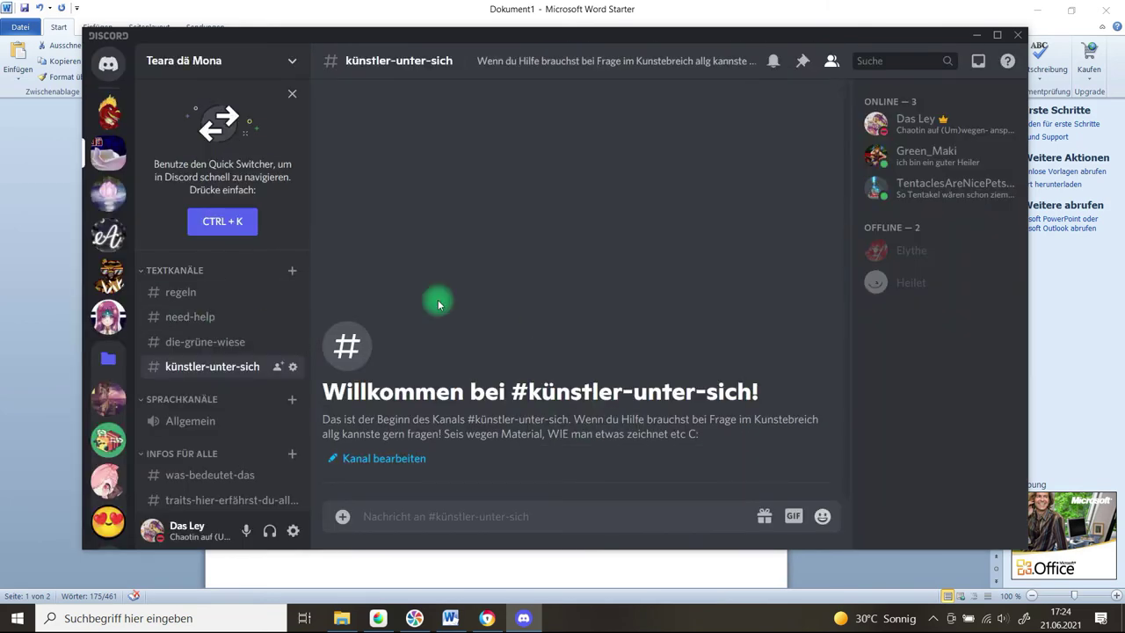
# - Create the text channel 'kummerhöhle' and save a topic beginning 'Ich hab gehört sie brauchen Hilfe.. Keine Sorge!', with 'Peof' corrected to 'Prof'
pyautogui.click(292, 270)
pyautogui.write('kummerhöhle')
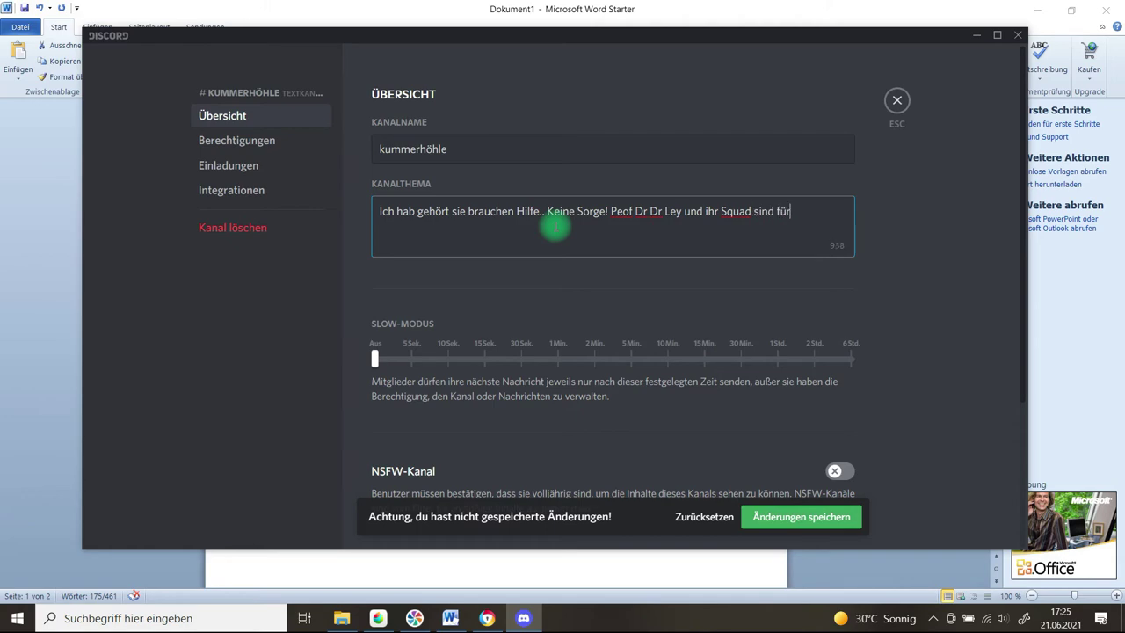
pyautogui.click(624, 211)
pyautogui.press('BackSpace')
pyautogui.write('r')
pyautogui.click(812, 521)
pyautogui.click(236, 141)
pyautogui.click(832, 118)
pyautogui.click(785, 216)
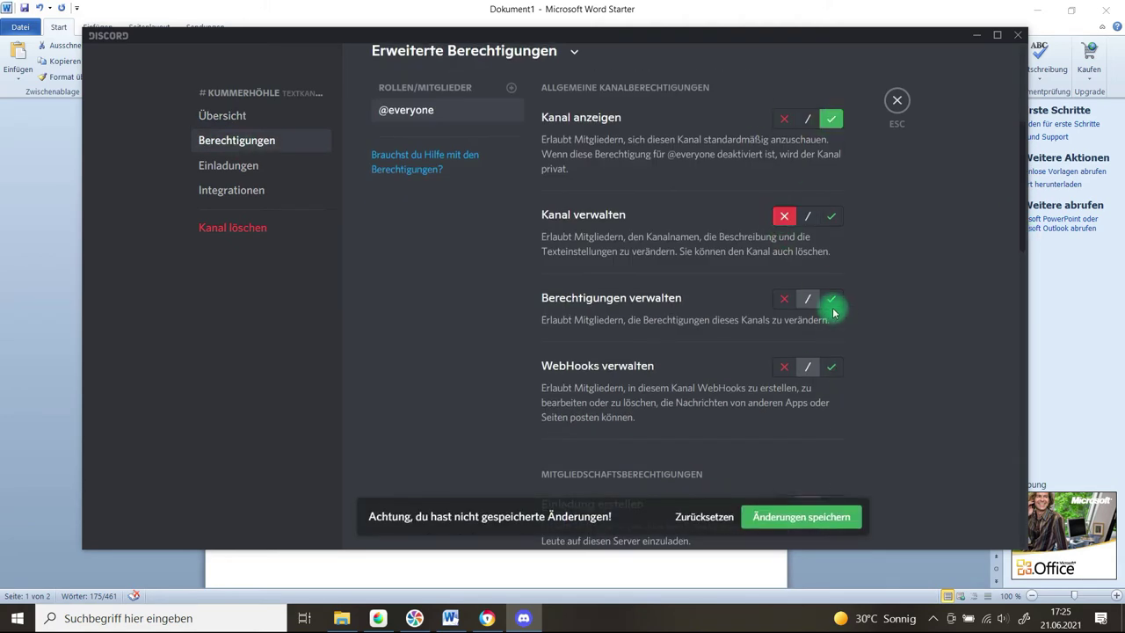
pyautogui.click(831, 299)
pyautogui.click(832, 130)
pyautogui.click(785, 254)
pyautogui.click(832, 255)
pyautogui.click(831, 322)
pyautogui.click(831, 404)
pyautogui.click(832, 488)
pyautogui.scroll(-3, 831, 488)
pyautogui.click(832, 359)
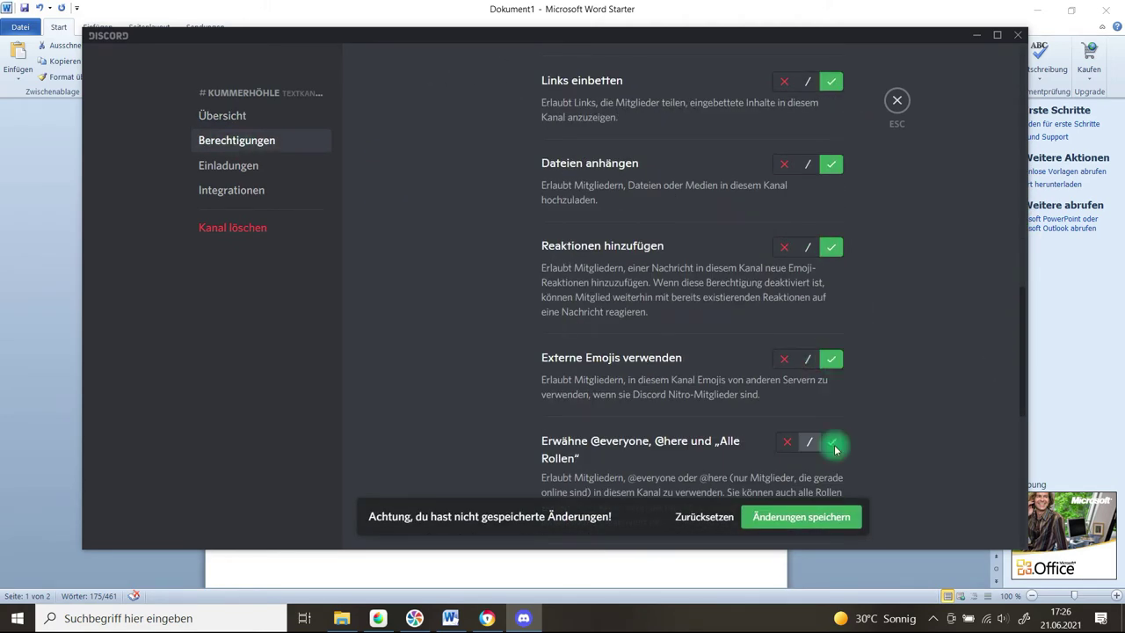
pyautogui.click(785, 324)
pyautogui.click(831, 406)
pyautogui.click(808, 406)
pyautogui.moveTo(1023, 457); pyautogui.dragTo(1024, 520)
pyautogui.click(785, 278)
pyautogui.click(802, 517)
pyautogui.press('Escape')
# - Create a channel named 'kummerhöhle' under Sprachkanäle, then open and close the settings of the uppermost channel in that category
pyautogui.click(292, 424)
pyautogui.click(482, 336)
pyautogui.write('kummerhöhle')
pyautogui.click(665, 461)
pyautogui.click(293, 446)
pyautogui.click(897, 101)
# - Delete the uppermost channel under Sprachkanäle and create a channel named 'kummerhöhle' in that category
pyautogui.rightClick(199, 446)
pyautogui.click(255, 523)
pyautogui.click(655, 337)
pyautogui.click(292, 425)
pyautogui.write('kummerhöhle')
pyautogui.press('Return')
# - Create a text channel named 'ideensammlung' under Textkanäle
pyautogui.scroll(-2, 302, 351)
pyautogui.scroll(1, 308, 306)
pyautogui.scroll(1, 307, 306)
pyautogui.click(292, 271)
pyautogui.click(537, 325)
pyautogui.write('ideensammlung')
pyautogui.click(687, 467)
# - Set the #ideensammlung topic to 'Du hast Ideen/ Vorschläge von/ für Quests oder Traiterweiterung(en)? RAUS DAMIT!' and save it
pyautogui.click(293, 418)
pyautogui.click(540, 213)
pyautogui.write('Du hast Ideen zu ')
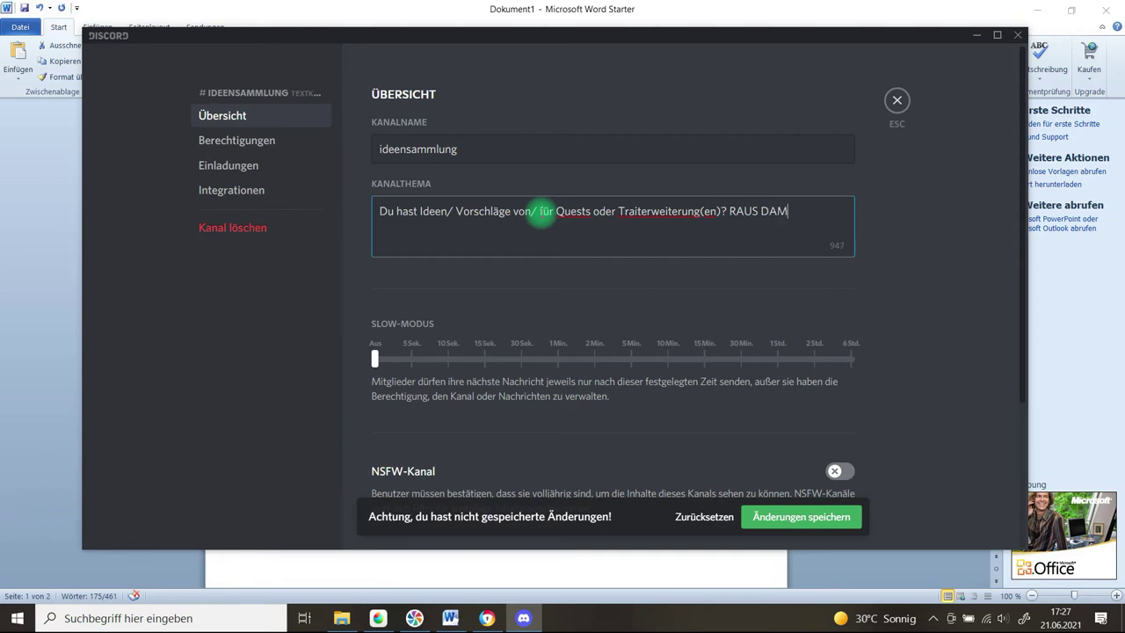
pyautogui.write('IT!')
pyautogui.click(801, 517)
pyautogui.click(263, 143)
pyautogui.click(831, 175)
pyautogui.click(784, 273)
pyautogui.click(783, 355)
pyautogui.click(782, 424)
pyautogui.moveTo(1023, 198); pyautogui.dragTo(1025, 381)
pyautogui.click(832, 233)
pyautogui.click(832, 356)
pyautogui.click(831, 425)
pyautogui.click(832, 302)
pyautogui.click(831, 388)
pyautogui.click(831, 284)
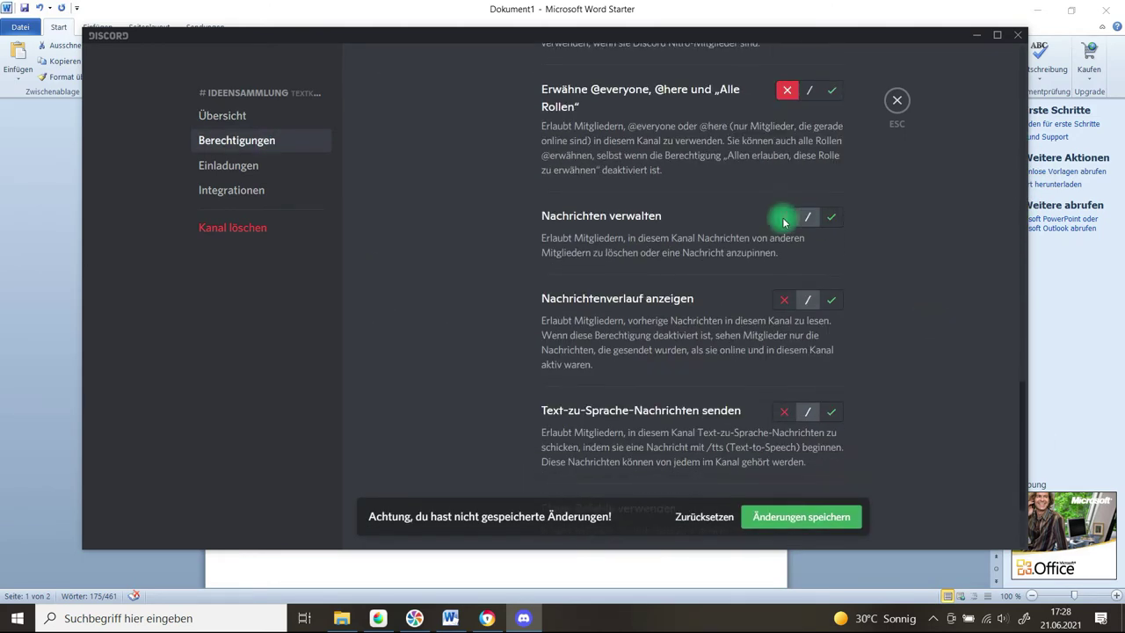
# - In #ideensammlung, deny Nachrichten verwalten and Text-zu-Sprache-Nachrichten senden, allow Nachrichtenverlauf anzeigen, save the permissions and close the settings
pyautogui.click(784, 218)
pyautogui.click(832, 300)
pyautogui.click(784, 411)
pyautogui.click(801, 517)
pyautogui.press('Escape')
# - Rename the species artwork channel to 'arthöhle-rassenstuff', save the change and close the channel settings
pyautogui.moveTo(308, 315); pyautogui.dragTo(308, 493)
pyautogui.click(237, 461)
pyautogui.click(388, 459)
pyautogui.click(433, 148)
pyautogui.press('BackSpace')
pyautogui.press('BackSpace')
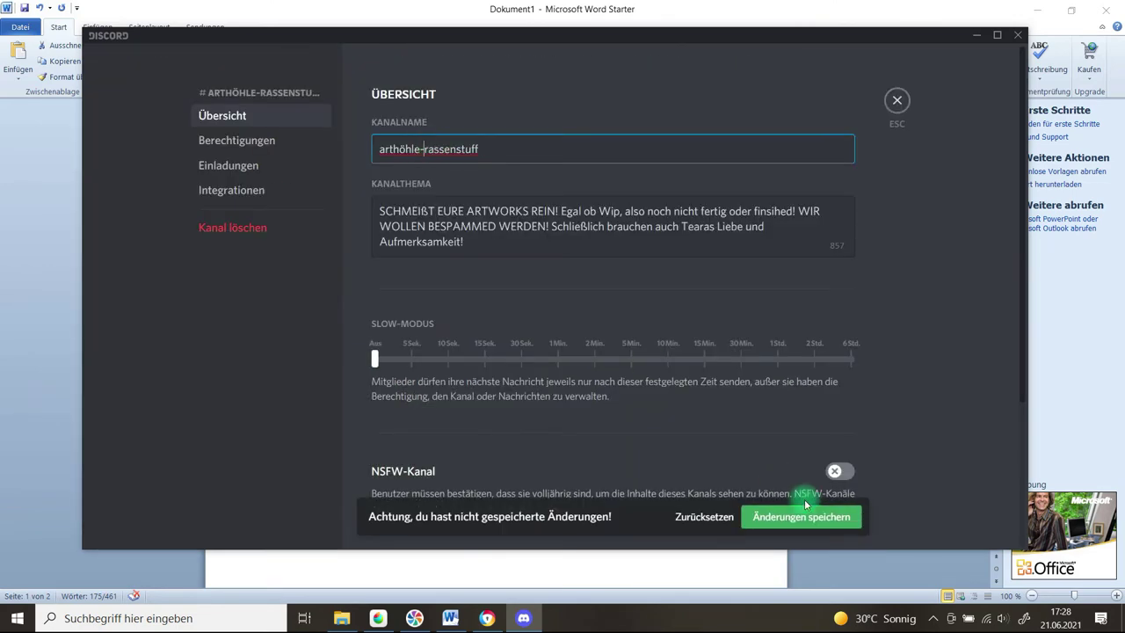
pyautogui.click(802, 515)
pyautogui.click(898, 104)
# - Rename the non-species artwork channel to 'arthöhle-non-rassenstuff', save the change and close the channel settings
pyautogui.click(238, 477)
pyautogui.click(355, 462)
pyautogui.click(538, 149)
pyautogui.press('BackSpace')
pyautogui.press('BackSpace')
pyautogui.press('BackSpace')
pyautogui.press('BackSpace')
pyautogui.press('BackSpace')
pyautogui.press('BackSpace')
pyautogui.press('BackSpace')
pyautogui.press('BackSpace')
pyautogui.press('BackSpace')
pyautogui.press('BackSpace')
pyautogui.press('BackSpace')
pyautogui.press('BackSpace')
pyautogui.press('BackSpace')
pyautogui.press('BackSpace')
pyautogui.press('BackSpace')
pyautogui.press('BackSpace')
pyautogui.press('BackSpace')
pyautogui.press('BackSpace')
pyautogui.press('BackSpace')
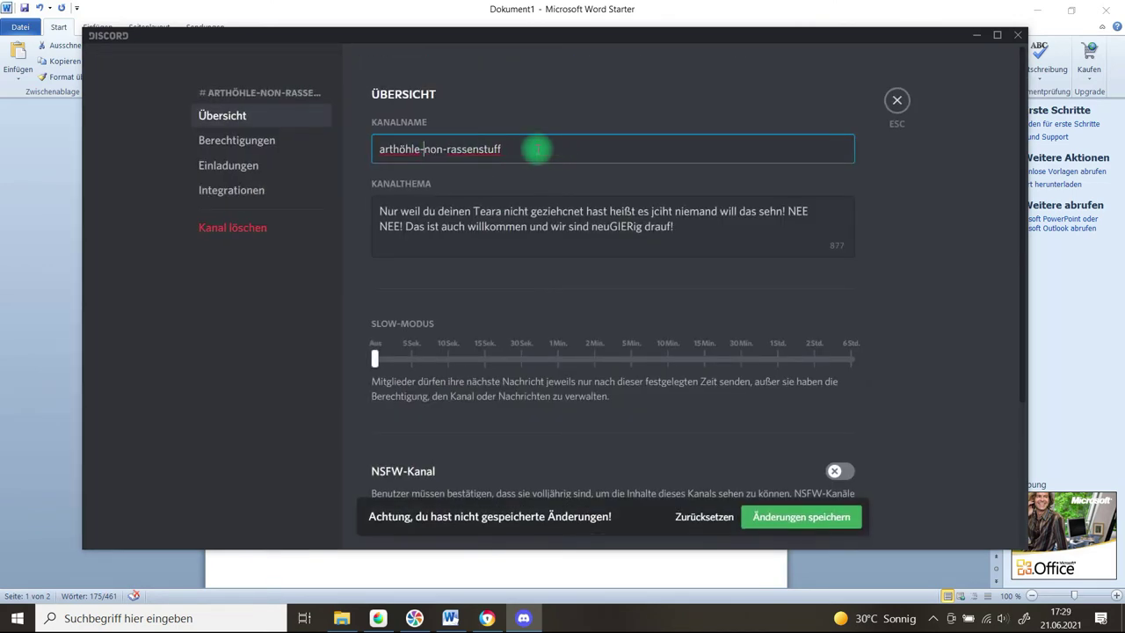
pyautogui.click(801, 516)
pyautogui.click(897, 101)
pyautogui.moveTo(309, 440); pyautogui.dragTo(317, 345)
pyautogui.click(204, 368)
pyautogui.moveTo(846, 395); pyautogui.dragTo(847, 299)
pyautogui.click(221, 292)
pyautogui.click(226, 314)
pyautogui.moveTo(226, 314); pyautogui.dragTo(216, 294)
pyautogui.moveTo(851, 456); pyautogui.dragTo(888, 231)
pyautogui.click(495, 372)
pyautogui.click(822, 430)
pyautogui.moveTo(847, 273); pyautogui.dragTo(835, 417)
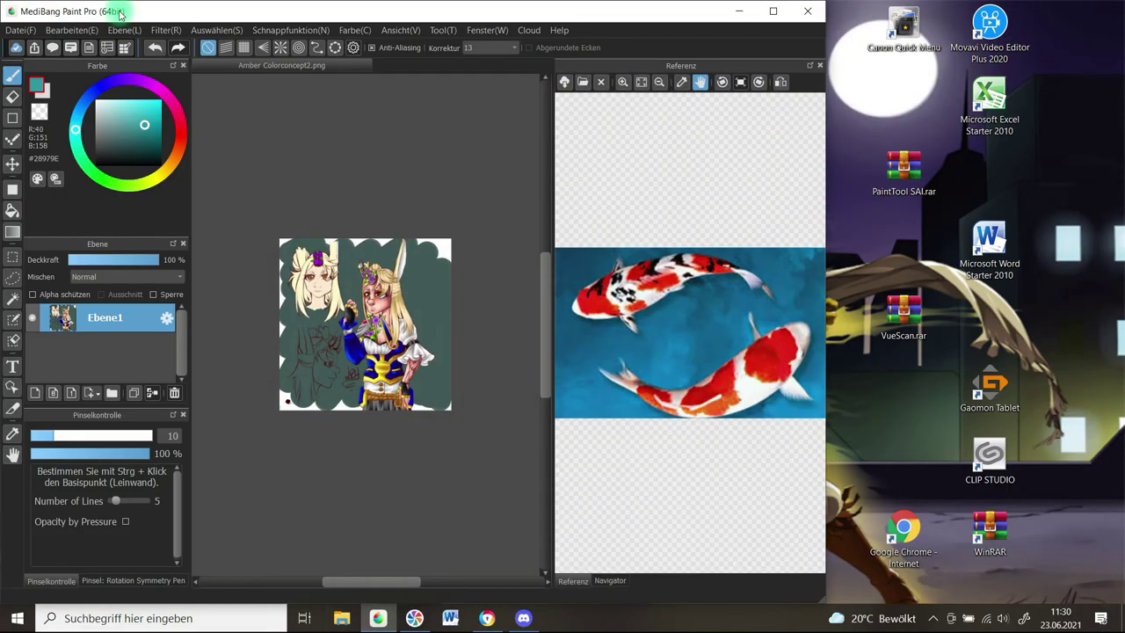
# - Switch to MediBang Paint Pro and open Questrahmen blauflamme2.mdp from the TEARA folder QUEST Magieway
pyautogui.click(20, 31)
pyautogui.click(33, 49)
pyautogui.click(558, 146)
pyautogui.click(20, 31)
pyautogui.click(40, 86)
pyautogui.doubleClick(247, 145)
pyautogui.doubleClick(249, 146)
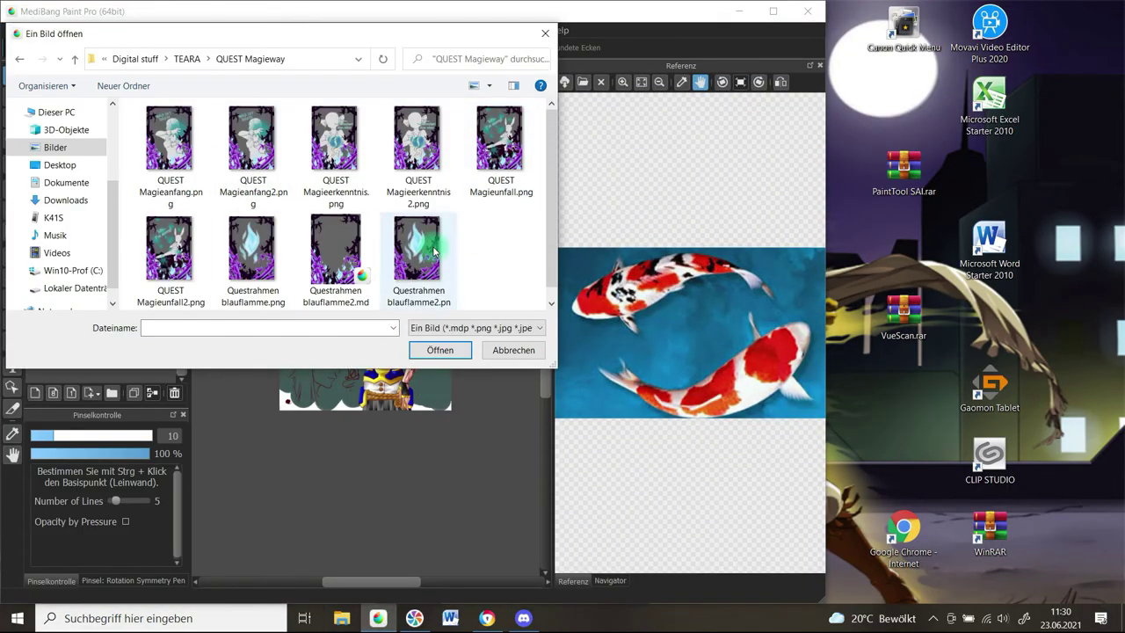
pyautogui.scroll(-1, 413, 255)
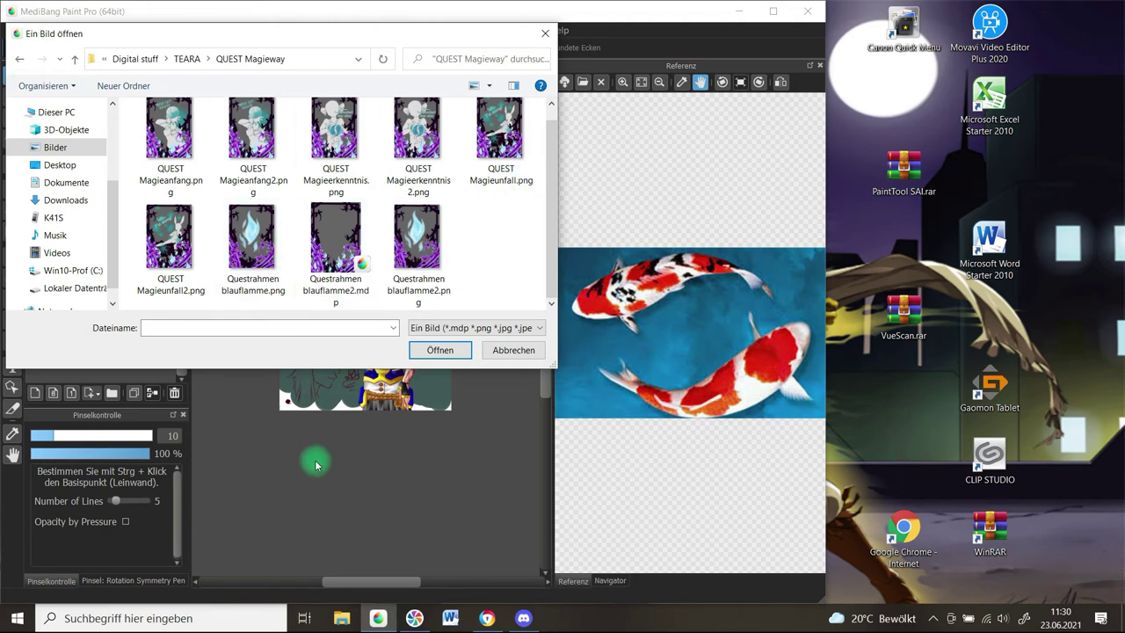
pyautogui.doubleClick(335, 238)
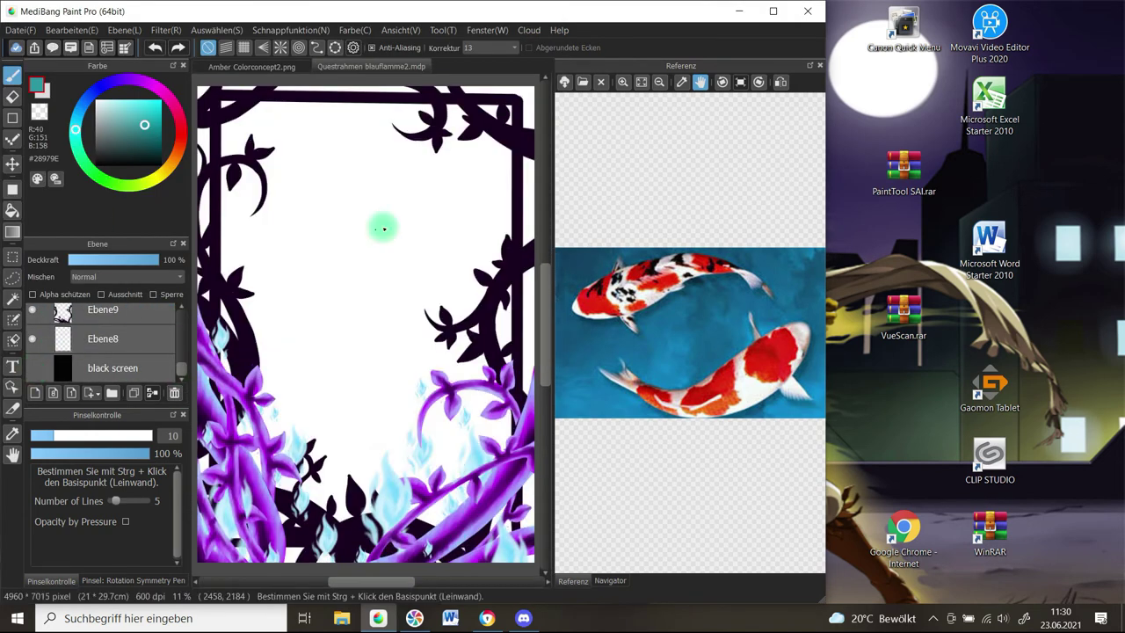
# - Try to save the quest frame image in the QUEST Magieway folder
pyautogui.hotkey('ctrl', 'shift', 's')
pyautogui.scroll(-1, 334, 203)
pyautogui.click(253, 211)
pyautogui.click(439, 350)
pyautogui.click(597, 313)
# - Examine the quest image files in the TEARA folder QUEST Magieway in File Explorer and close the window
pyautogui.click(342, 618)
pyautogui.doubleClick(598, 189)
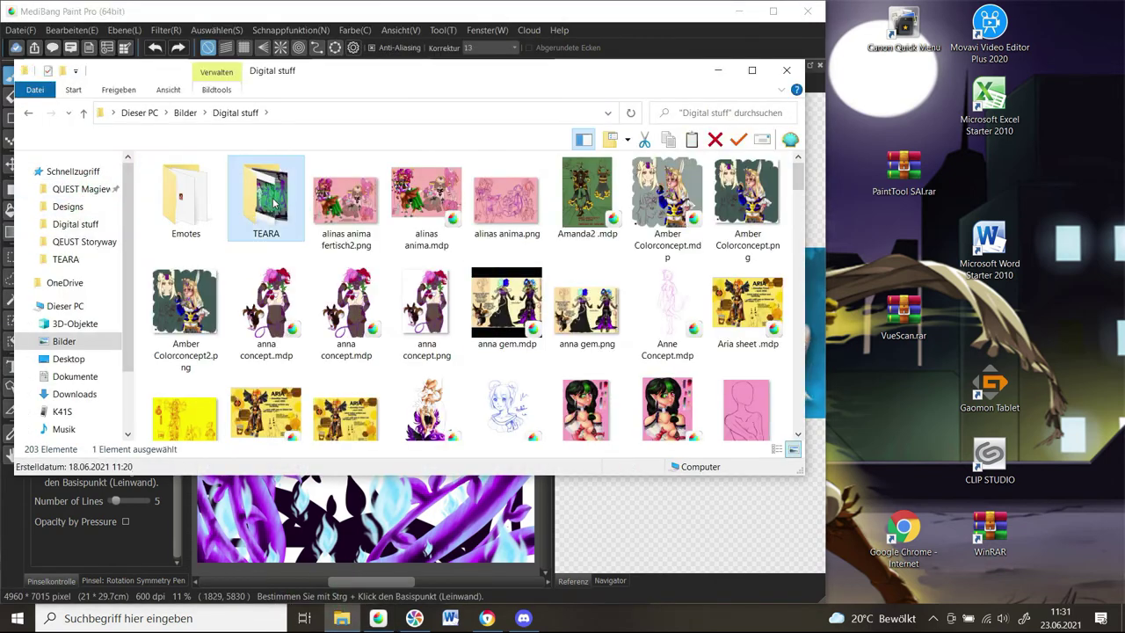
pyautogui.doubleClick(263, 192)
pyautogui.doubleClick(265, 192)
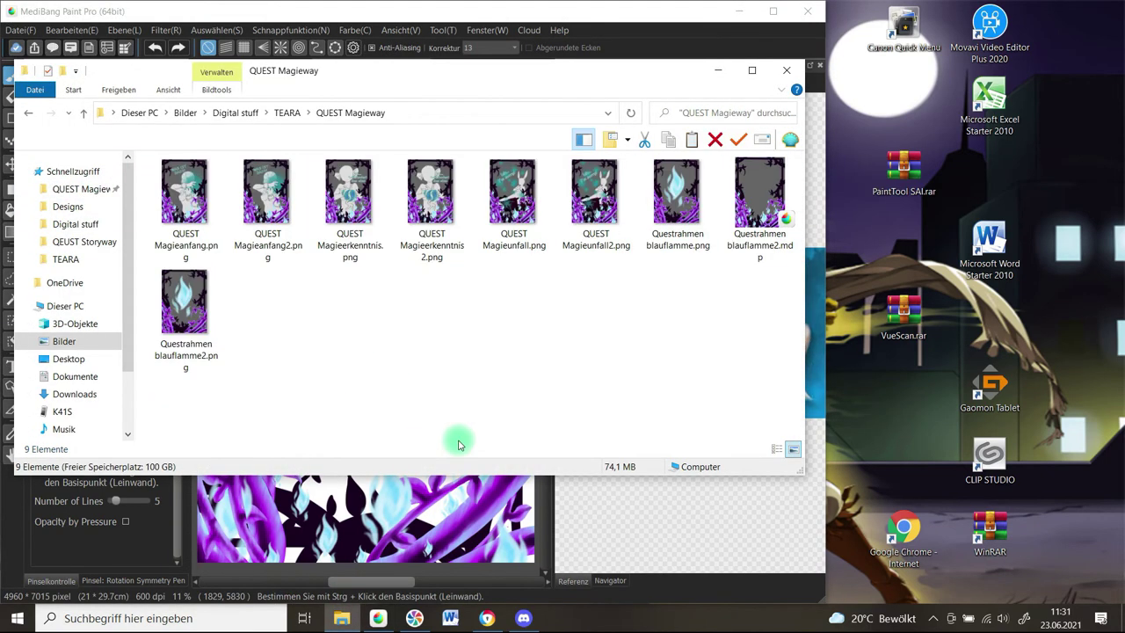
pyautogui.click(787, 70)
# - Save the quest frame as the PNG image 'Questrahmen blauflamme3.png' in the QUEST Magieway folder
pyautogui.click(21, 30)
pyautogui.click(61, 218)
pyautogui.click(285, 314)
pyautogui.click(290, 337)
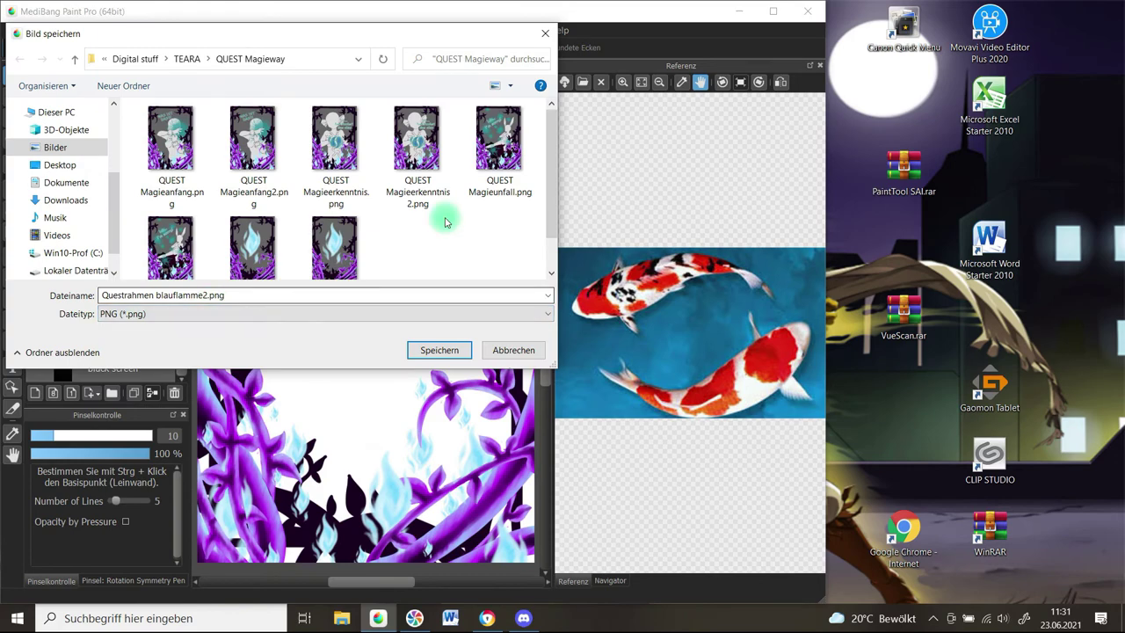
pyautogui.scroll(-1, 447, 218)
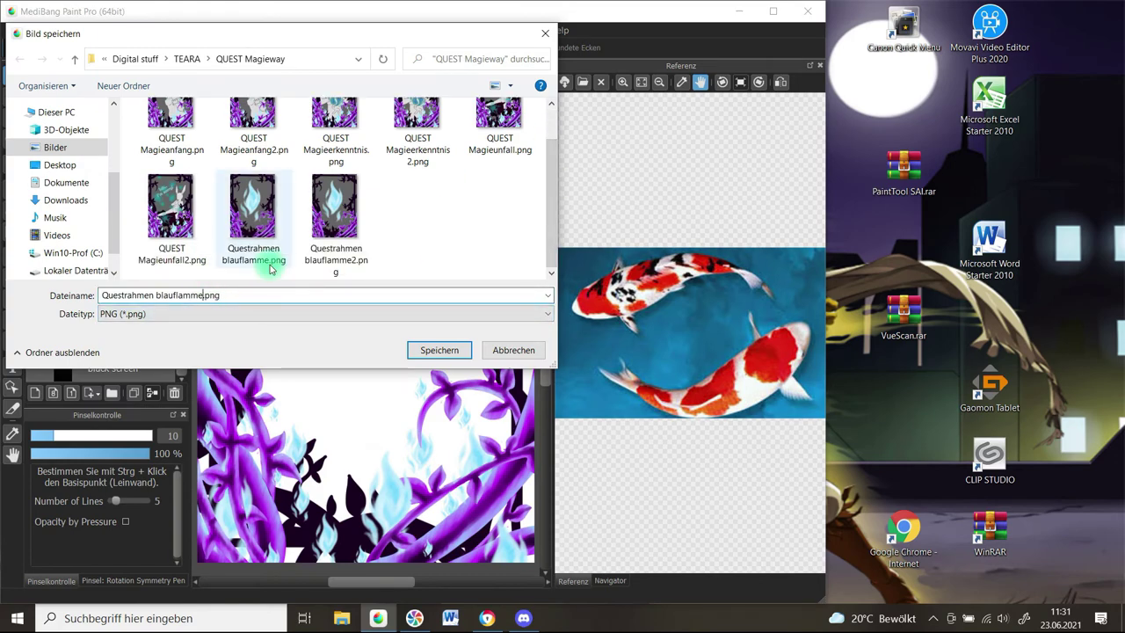
pyautogui.click(440, 350)
pyautogui.click(495, 333)
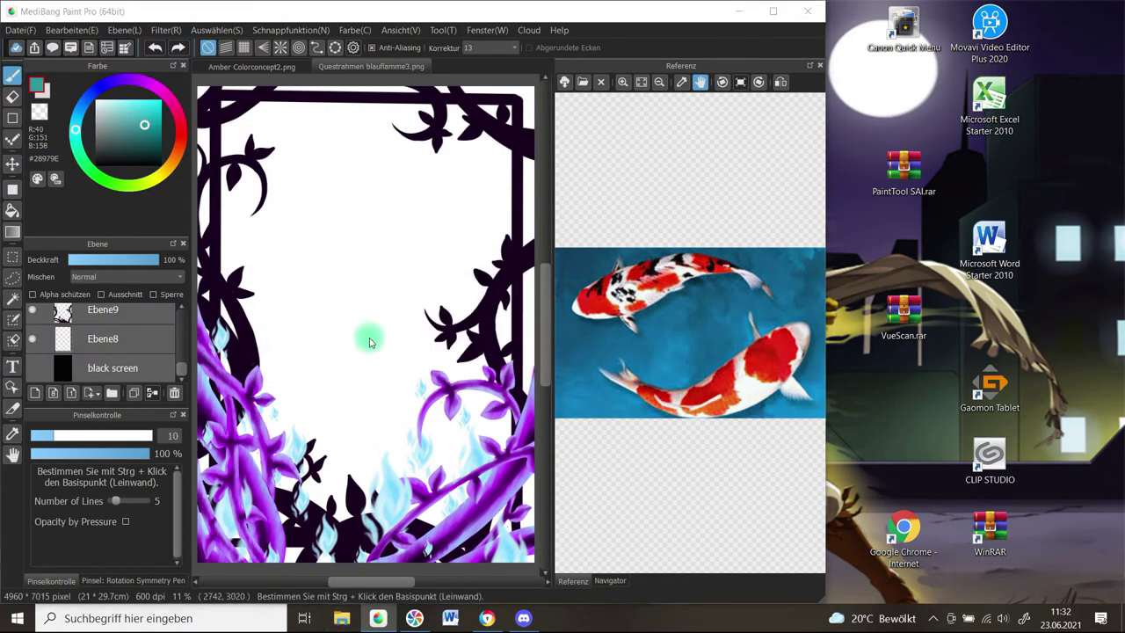
# - Check the saved frame files in File Explorer and close the folder window
pyautogui.click(342, 618)
pyautogui.doubleClick(319, 216)
pyautogui.doubleClick(189, 195)
pyautogui.click(787, 70)
# - Close the layered frame document and the Amber image, and open Questrahmen blauflamme3.png
pyautogui.click(423, 67)
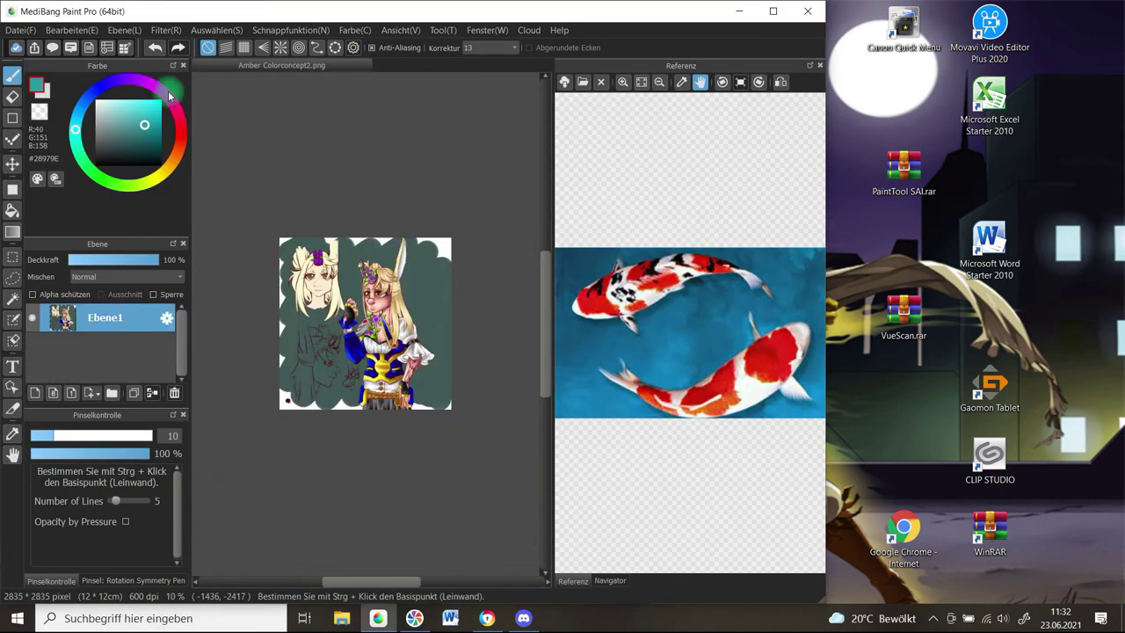
pyautogui.click(364, 67)
pyautogui.click(20, 30)
pyautogui.click(86, 124)
pyautogui.doubleClick(494, 303)
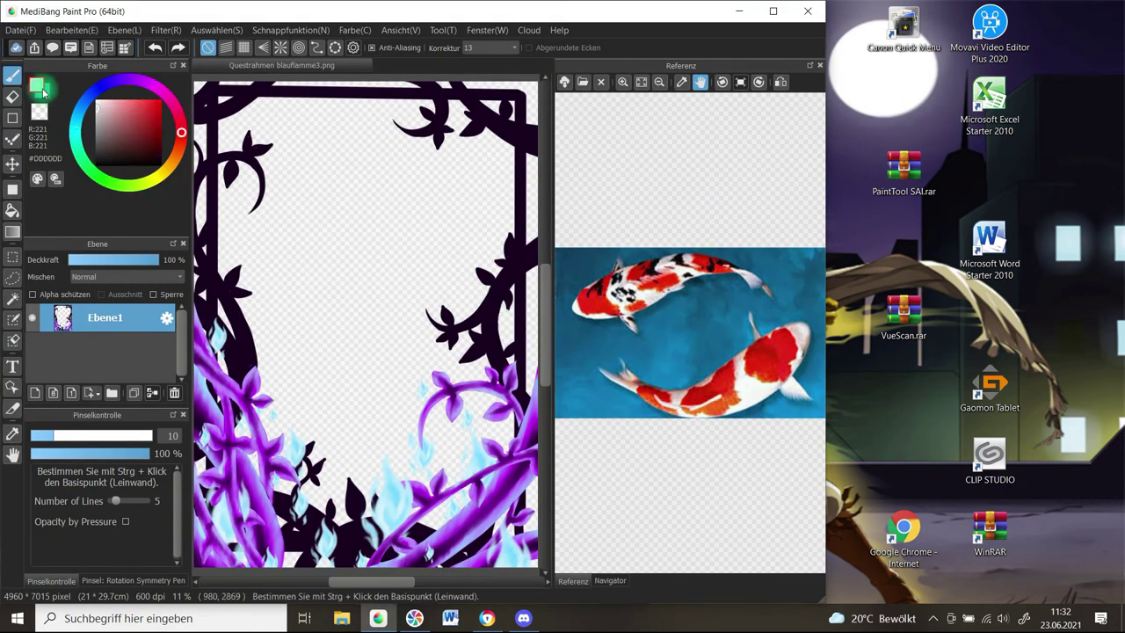
# - Open QUEST Magieanfang.png, sample its grey background colour and return to the frame image
pyautogui.hotkey('ctrl', 'o')
pyautogui.doubleClick(174, 156)
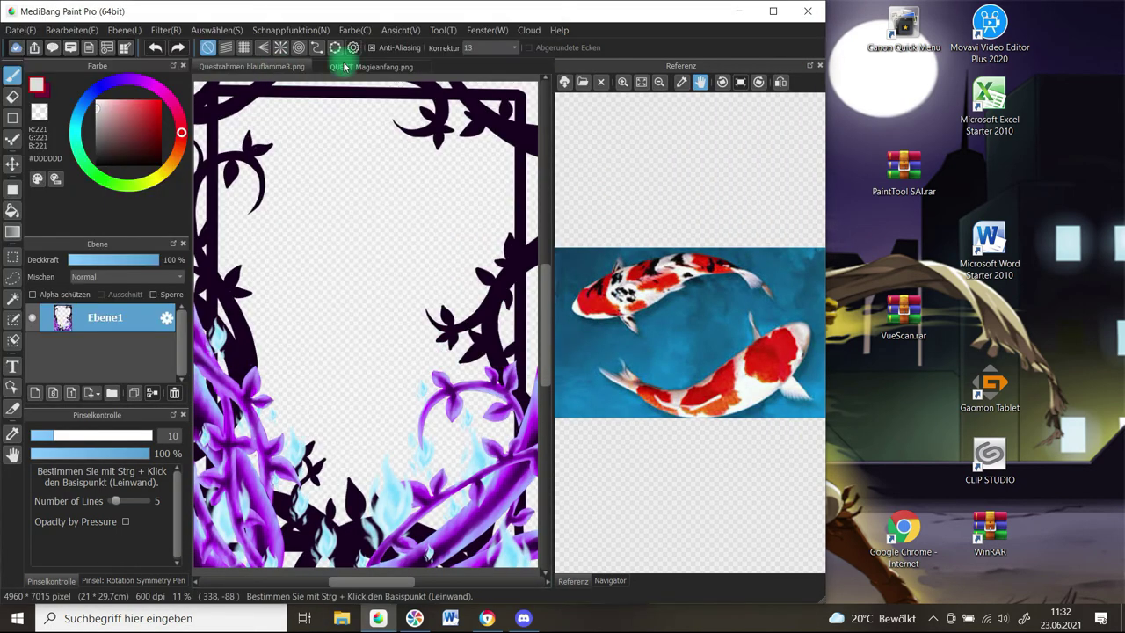
pyautogui.click(346, 67)
pyautogui.click(12, 434)
pyautogui.click(252, 67)
# - Add a layer beneath the frame layer and fill it with grey #636363, hiding the frame while filling
pyautogui.click(12, 211)
pyautogui.click(36, 393)
pyautogui.moveTo(103, 318); pyautogui.dragTo(103, 359)
pyautogui.click(33, 317)
pyautogui.click(103, 347)
pyautogui.click(327, 277)
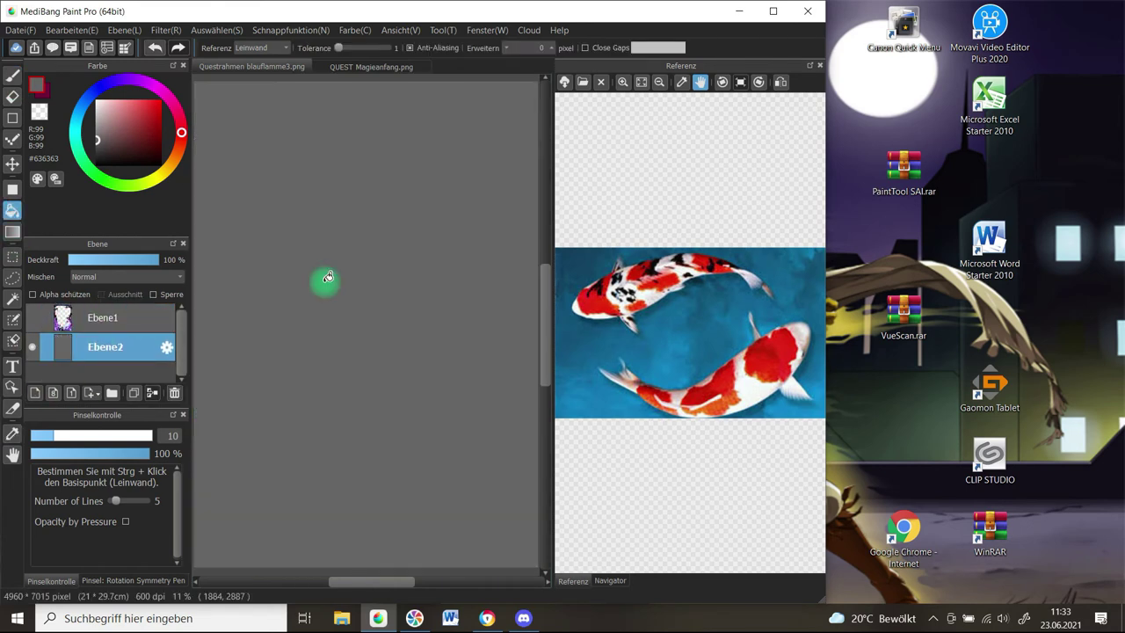
pyautogui.click(33, 317)
# - Sample the dark pink #700037 from QUEST Magieanfang.png and choose the Pencil brush for the frame image
pyautogui.click(364, 68)
pyautogui.click(13, 434)
pyautogui.click(278, 67)
pyautogui.click(12, 76)
pyautogui.click(132, 581)
pyautogui.scroll(3, 123, 459)
pyautogui.click(101, 430)
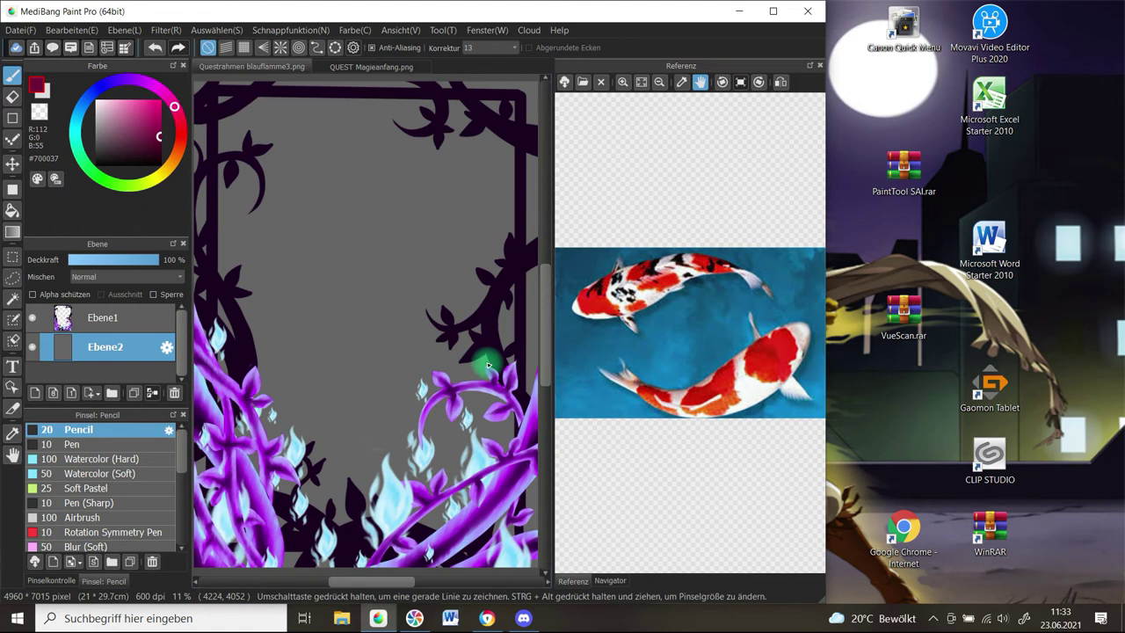
# - Try to sketch the figure's head, neck and shoulder directly on the grey background layer
pyautogui.hotkey('ctrl', 'z')
pyautogui.moveTo(342, 159); pyautogui.dragTo(342, 235)
pyautogui.moveTo(415, 256); pyautogui.dragTo(436, 217)
pyautogui.moveTo(338, 189); pyautogui.dragTo(438, 154)
pyautogui.moveTo(361, 147)
pyautogui.mouseDown()
pyautogui.moveTo(394, 153)
pyautogui.moveTo(458, 226)
pyautogui.mouseUp()
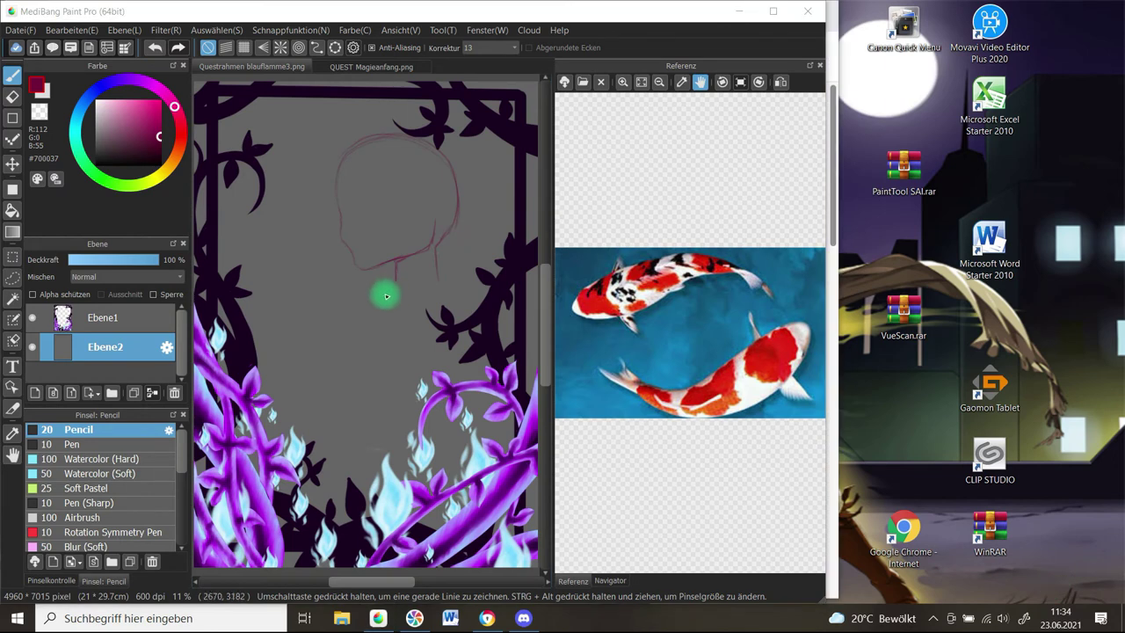
pyautogui.moveTo(353, 304); pyautogui.dragTo(335, 385)
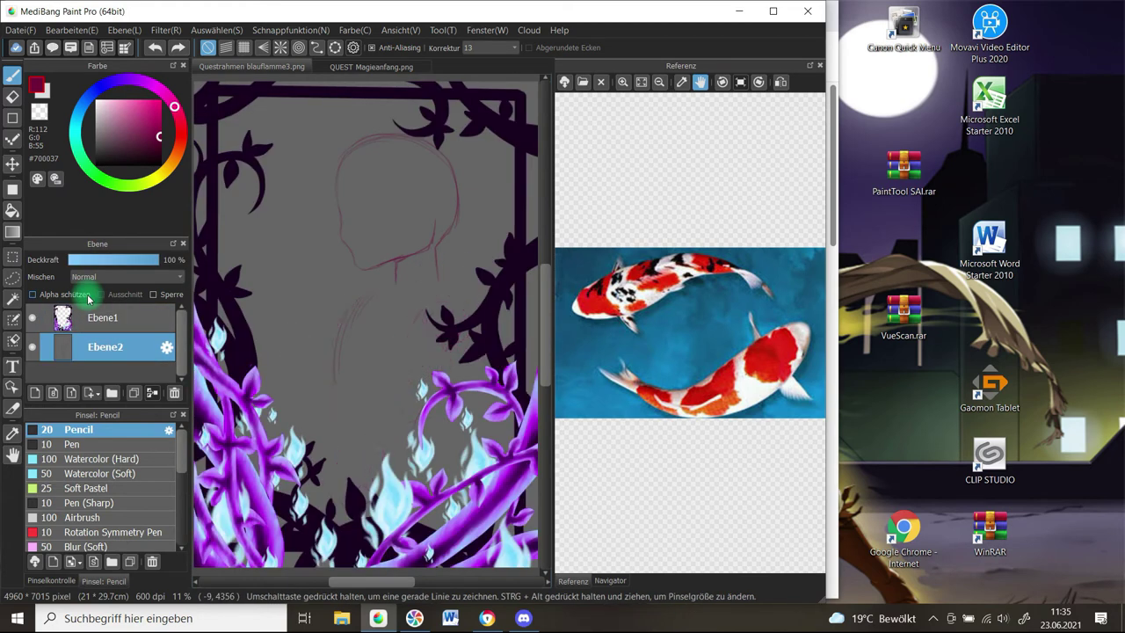
# - Add a sketch layer between the grey background and the frame, lower the frame layer's opacity and select the new layer
pyautogui.click(35, 393)
pyautogui.click(102, 318)
pyautogui.moveTo(156, 260); pyautogui.dragTo(96, 261)
pyautogui.click(137, 350)
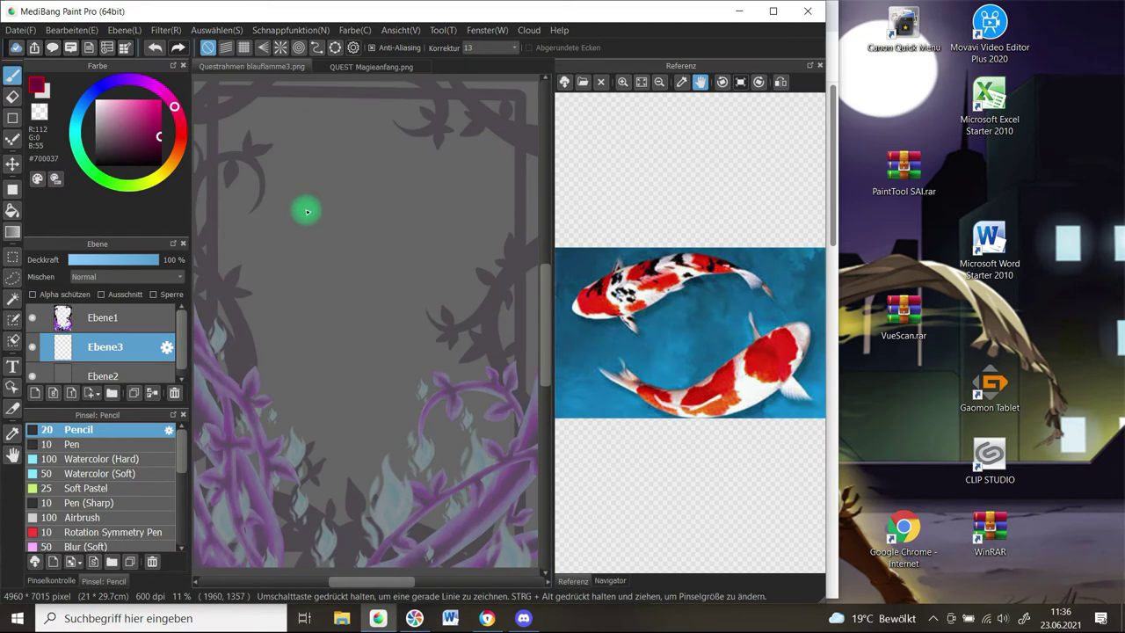
# - Sketch the figure's head in profile, neck, torso and crossed arms in dark pink on the new layer
pyautogui.moveTo(431, 238); pyautogui.dragTo(345, 278)
pyautogui.moveTo(338, 159)
pyautogui.mouseDown()
pyautogui.moveTo(334, 252)
pyautogui.moveTo(351, 143)
pyautogui.moveTo(424, 272)
pyautogui.mouseUp()
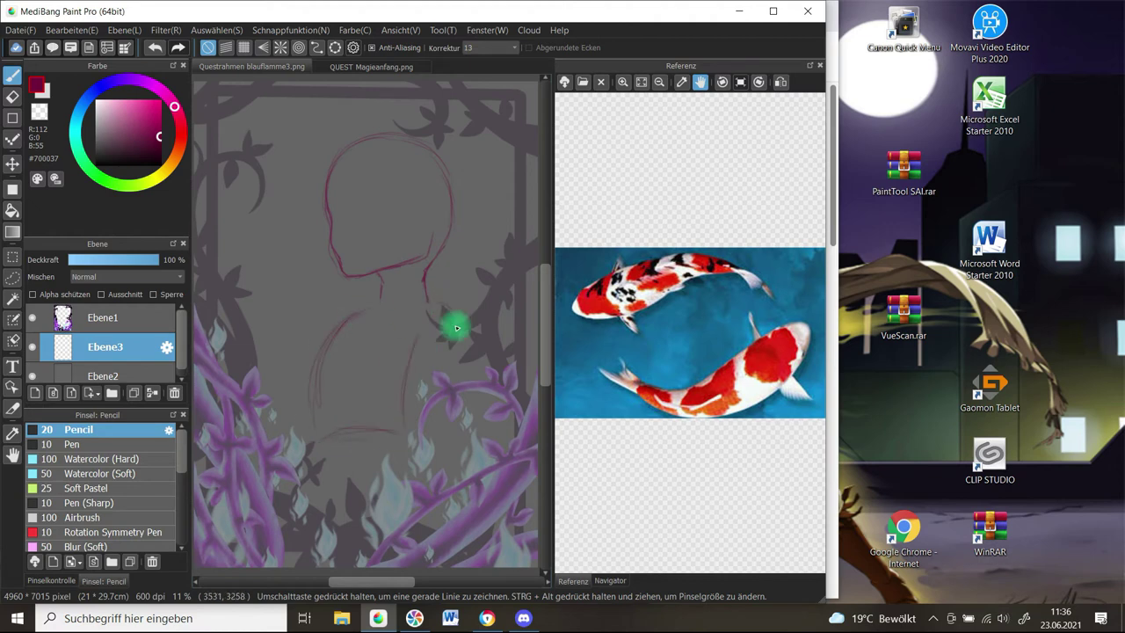
pyautogui.moveTo(448, 321); pyautogui.dragTo(440, 330)
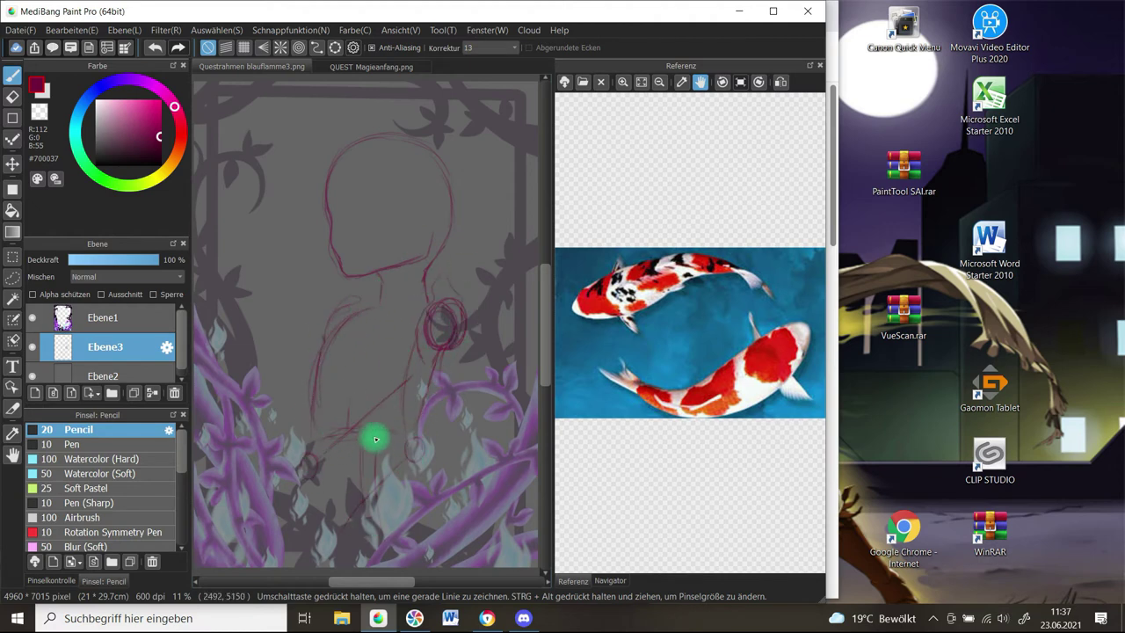
pyautogui.moveTo(454, 301); pyautogui.dragTo(442, 445)
pyautogui.moveTo(417, 350)
pyautogui.mouseDown()
pyautogui.moveTo(406, 429)
pyautogui.moveTo(345, 507)
pyautogui.mouseUp()
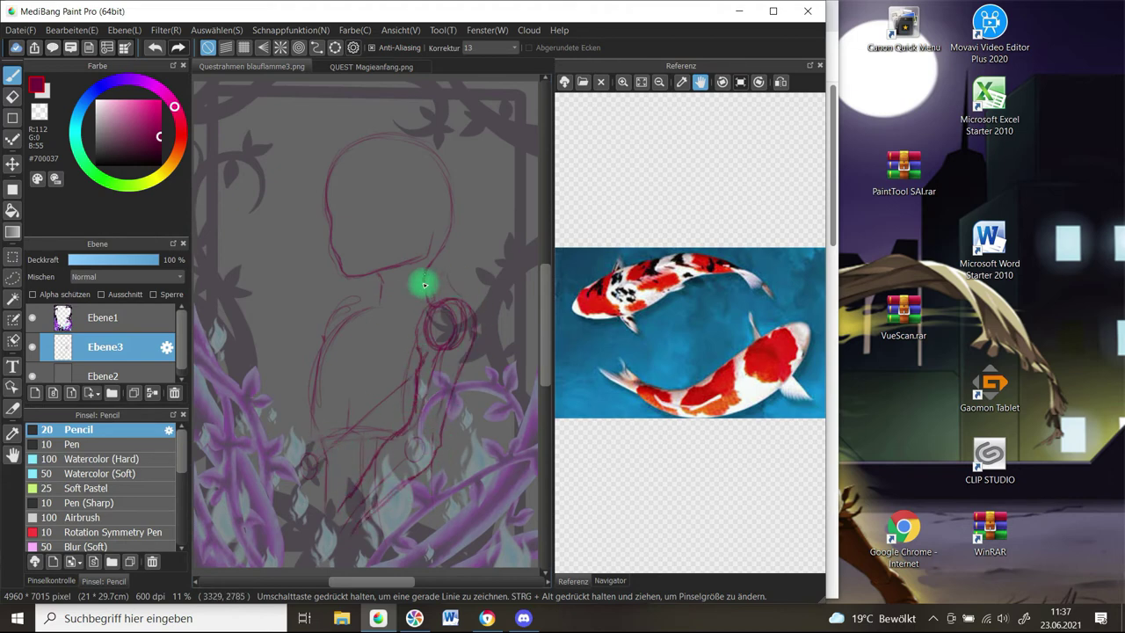
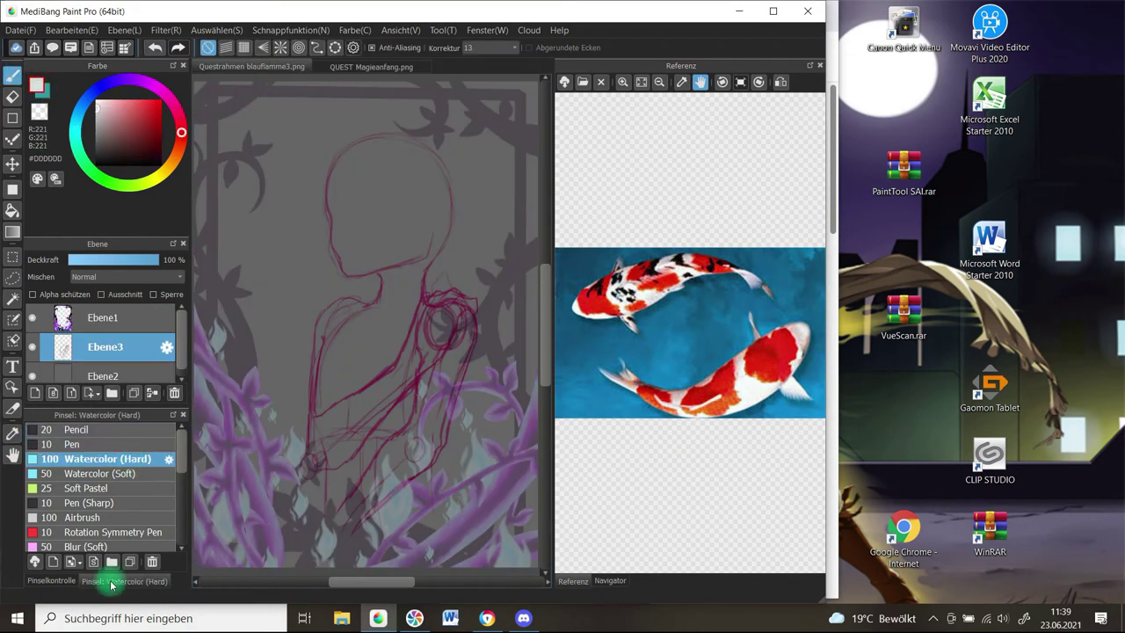
# - Paint the figure's silhouette in light grey #DDDDDD on a new layer beneath the sketch using the Watercolor (Hard) brush
pyautogui.click(51, 580)
pyautogui.click(35, 393)
pyautogui.moveTo(351, 145)
pyautogui.mouseDown()
pyautogui.moveTo(331, 221)
pyautogui.moveTo(422, 256)
pyautogui.mouseUp()
pyautogui.moveTo(336, 174)
pyautogui.mouseDown()
pyautogui.moveTo(385, 139)
pyautogui.moveTo(430, 228)
pyautogui.moveTo(371, 140)
pyautogui.moveTo(422, 145)
pyautogui.moveTo(448, 174)
pyautogui.moveTo(419, 312)
pyautogui.moveTo(387, 284)
pyautogui.moveTo(373, 311)
pyautogui.moveTo(367, 249)
pyautogui.moveTo(417, 258)
pyautogui.moveTo(429, 200)
pyautogui.moveTo(363, 256)
pyautogui.moveTo(337, 203)
pyautogui.moveTo(356, 224)
pyautogui.moveTo(427, 160)
pyautogui.moveTo(395, 145)
pyautogui.mouseUp()
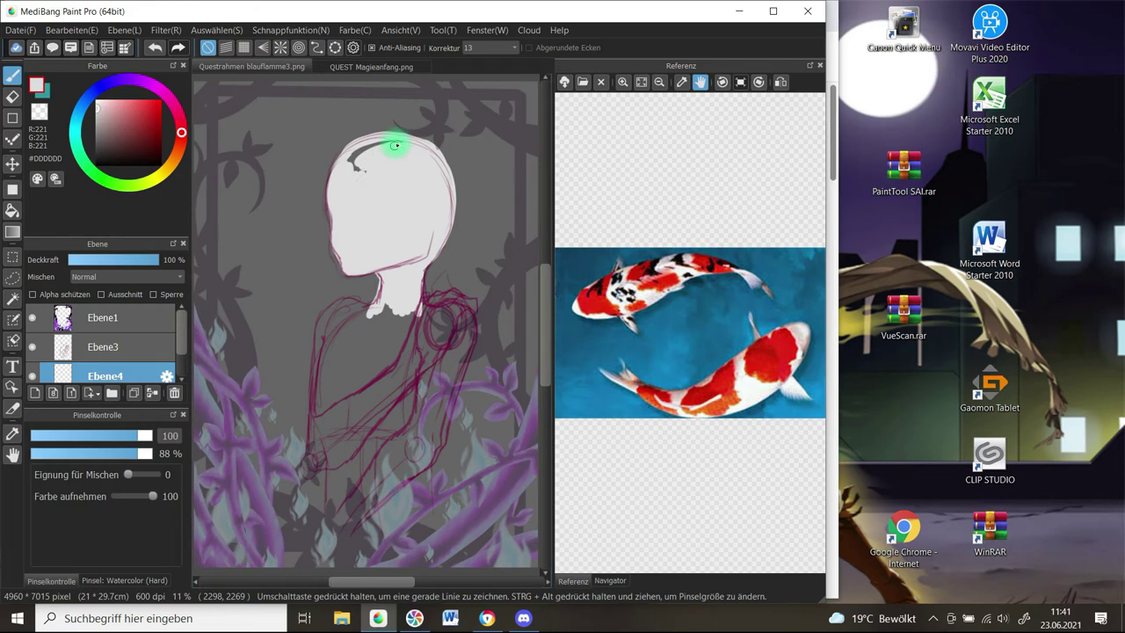
pyautogui.moveTo(354, 305)
pyautogui.mouseDown()
pyautogui.moveTo(317, 332)
pyautogui.moveTo(311, 451)
pyautogui.moveTo(353, 454)
pyautogui.moveTo(314, 468)
pyautogui.moveTo(325, 336)
pyautogui.moveTo(346, 436)
pyautogui.moveTo(343, 519)
pyautogui.moveTo(391, 523)
pyautogui.moveTo(419, 485)
pyautogui.moveTo(509, 480)
pyautogui.moveTo(374, 314)
pyautogui.moveTo(368, 478)
pyautogui.moveTo(428, 505)
pyautogui.moveTo(472, 339)
pyautogui.moveTo(437, 433)
pyautogui.moveTo(395, 371)
pyautogui.moveTo(356, 376)
pyautogui.moveTo(436, 296)
pyautogui.moveTo(475, 313)
pyautogui.moveTo(470, 330)
pyautogui.moveTo(421, 309)
pyautogui.moveTo(430, 361)
pyautogui.mouseUp()
# - Clean up the silhouette's edges around the head with the eraser and brush, checking the shape in mirrored view
pyautogui.press('e')
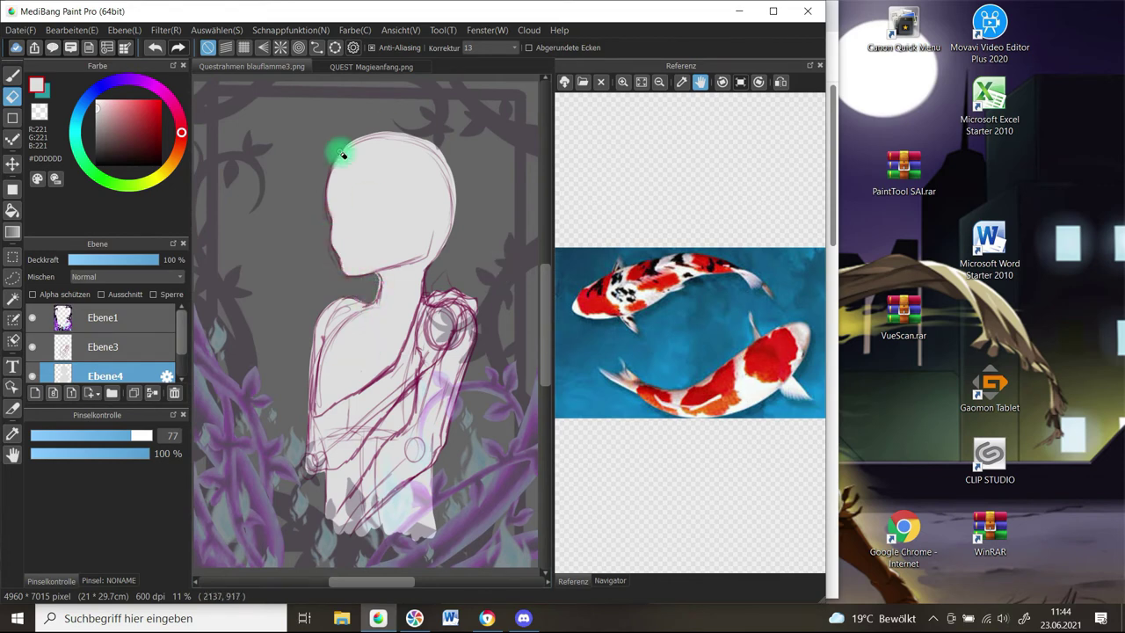
pyautogui.click(12, 77)
pyautogui.moveTo(339, 164); pyautogui.dragTo(359, 144)
pyautogui.click(18, 96)
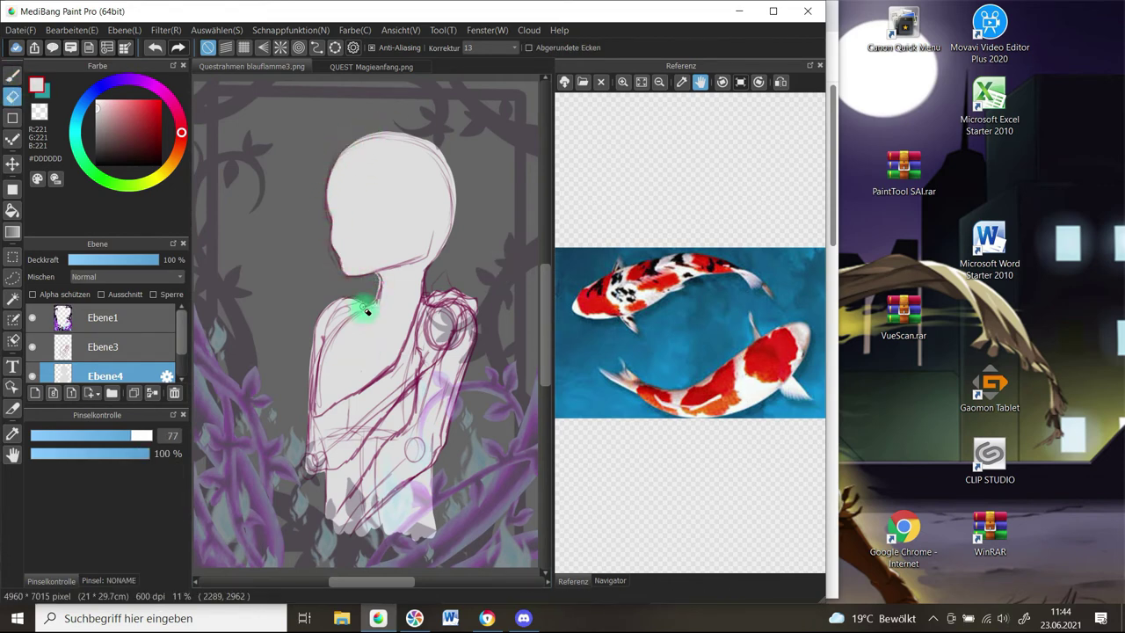
pyautogui.scroll(-2, 433, 216)
pyautogui.moveTo(442, 201); pyautogui.dragTo(458, 170)
pyautogui.scroll(3, 462, 209)
pyautogui.press('Down')
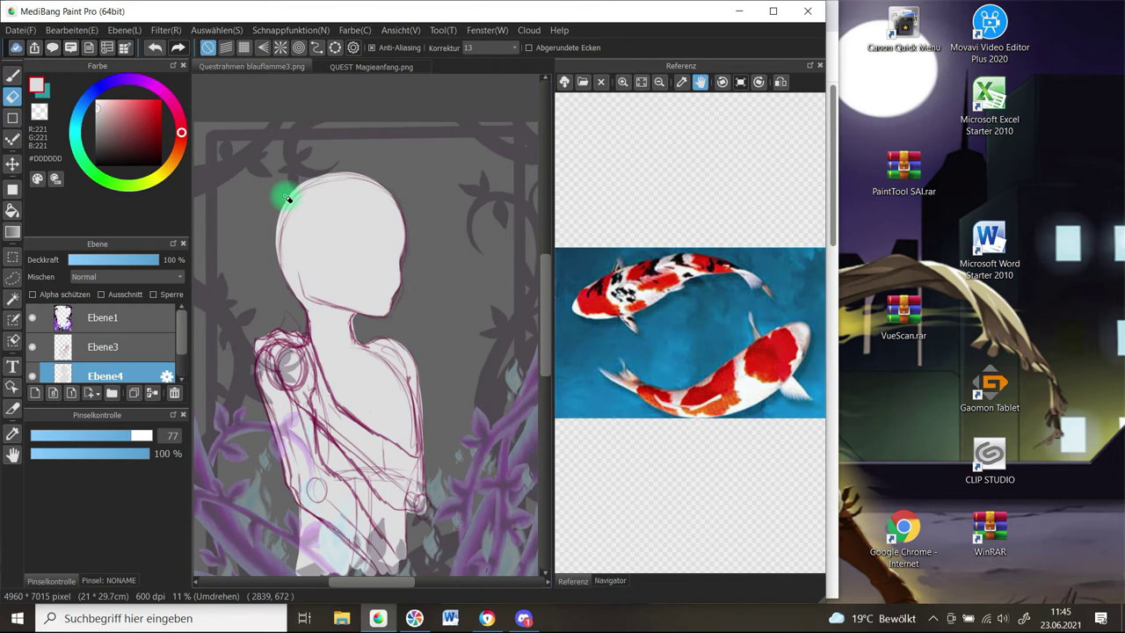
pyautogui.press('h')
# - Cut the chest, arm and finger contours into the silhouette with a size 33 eraser, and lower the sketch layer's opacity
pyautogui.click(103, 435)
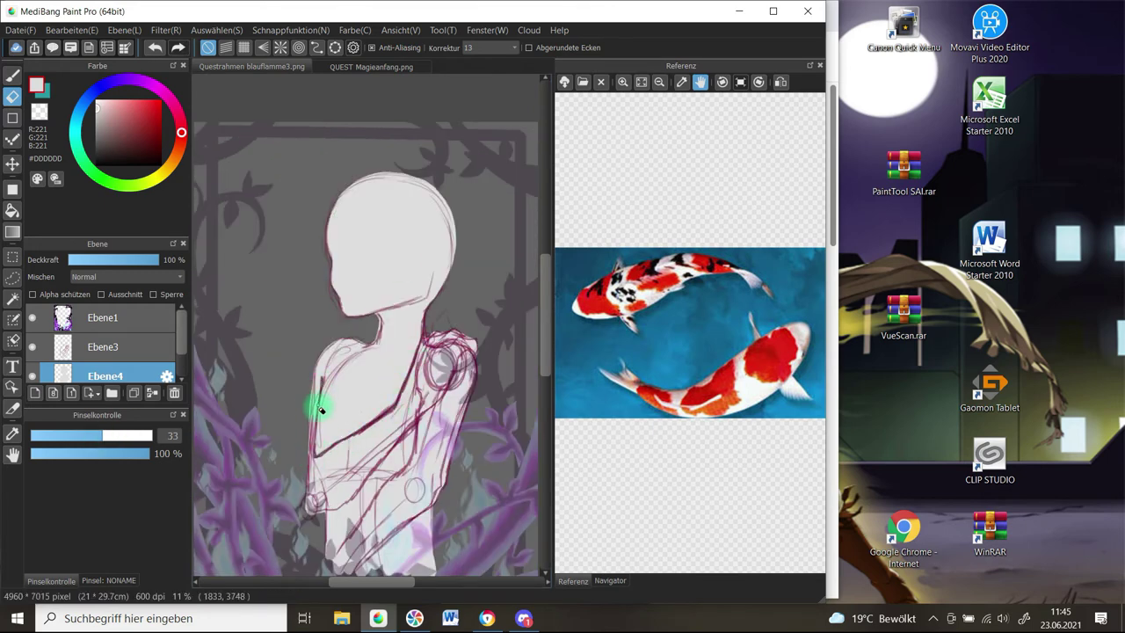
pyautogui.scroll(-3, 468, 261)
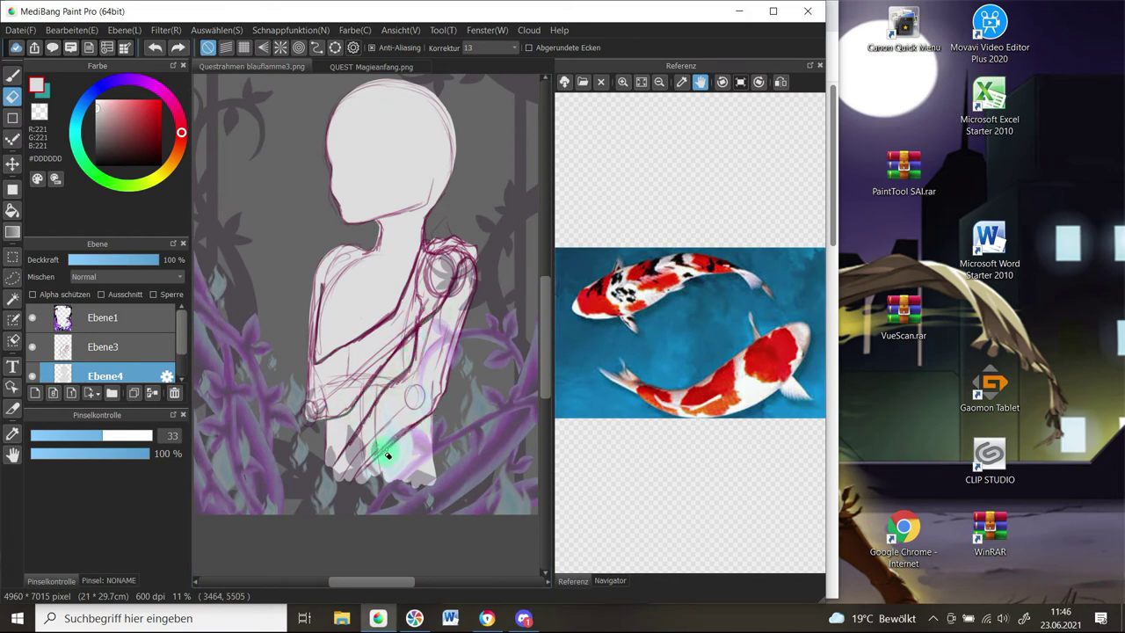
pyautogui.click(103, 347)
pyautogui.click(111, 260)
pyautogui.click(104, 375)
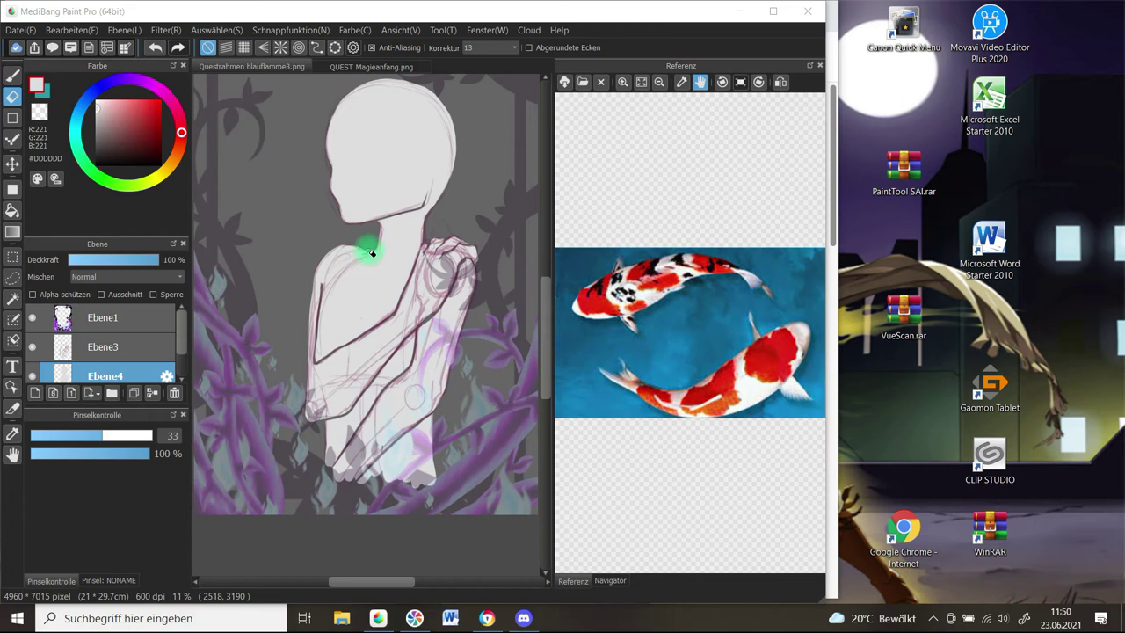
# - Erase the collarbone and remaining forearm contours into the silhouette using the sketch as guide, and hide the sketch layer
pyautogui.click(33, 347)
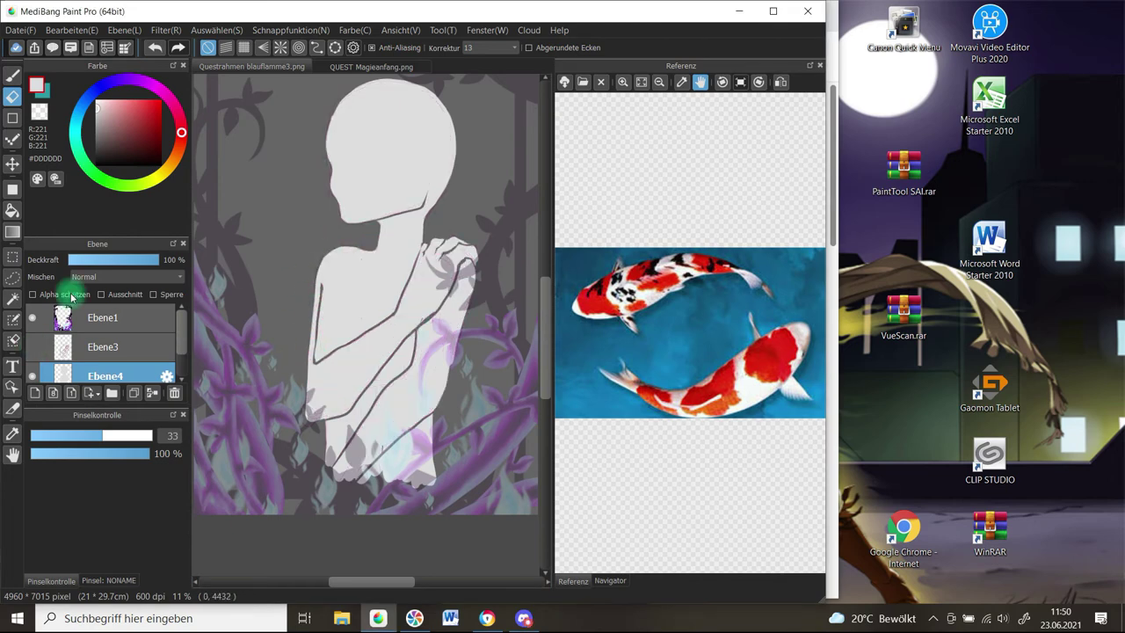
pyautogui.press('b')
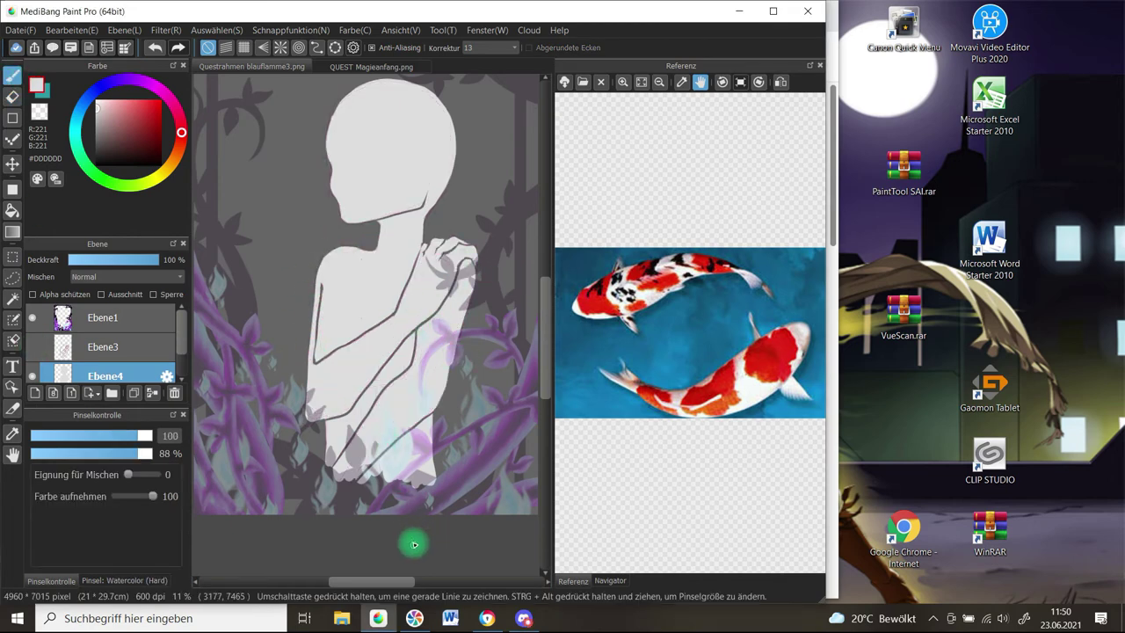
pyautogui.click(33, 347)
pyautogui.click(12, 97)
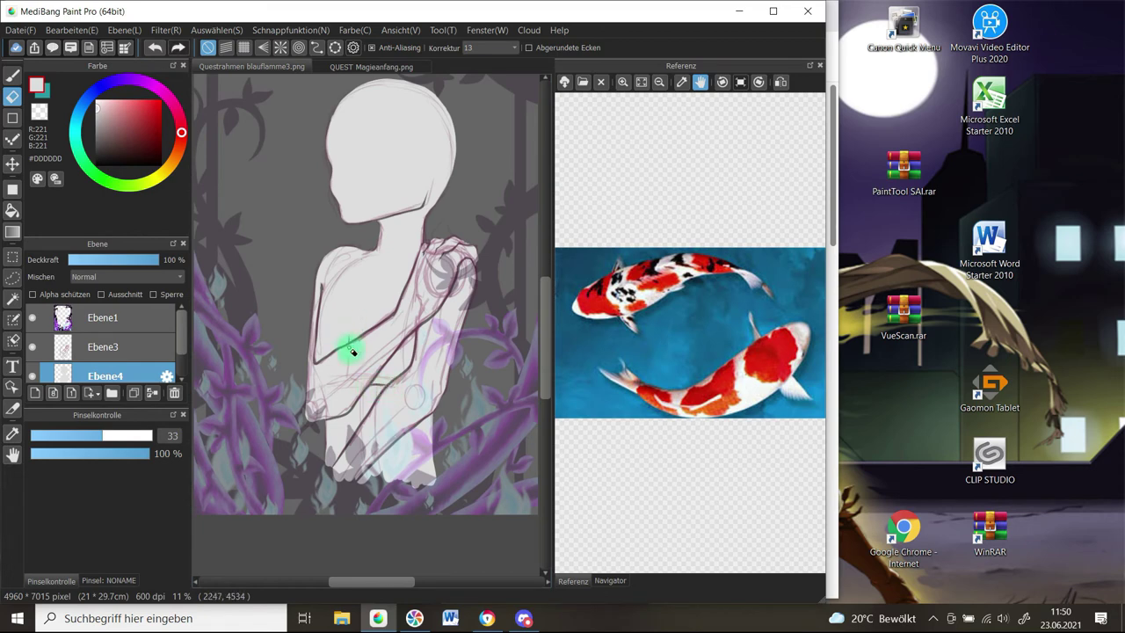
pyautogui.doubleClick(50, 349)
pyautogui.click(525, 189)
pyautogui.click(34, 348)
# - Paint teal #28979E streaks from the hand down the arm on a new layer with a size 47 brush, and set its opacity to 56%
pyautogui.click(36, 393)
pyautogui.click(46, 92)
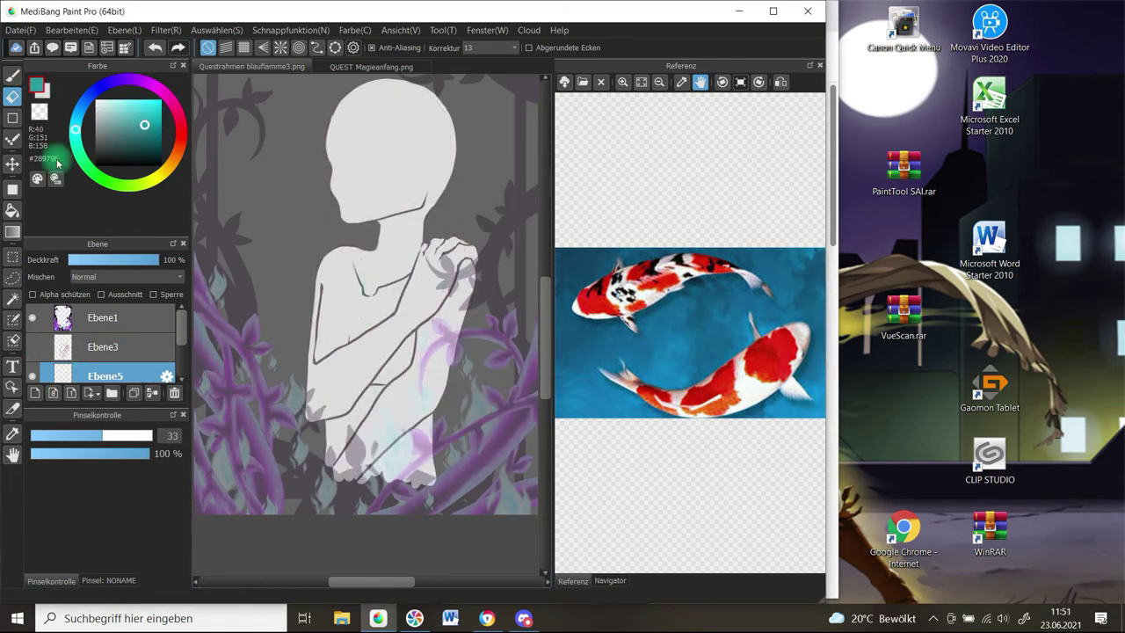
pyautogui.click(12, 76)
pyautogui.moveTo(71, 436); pyautogui.dragTo(134, 436)
pyautogui.moveTo(454, 302); pyautogui.dragTo(466, 266)
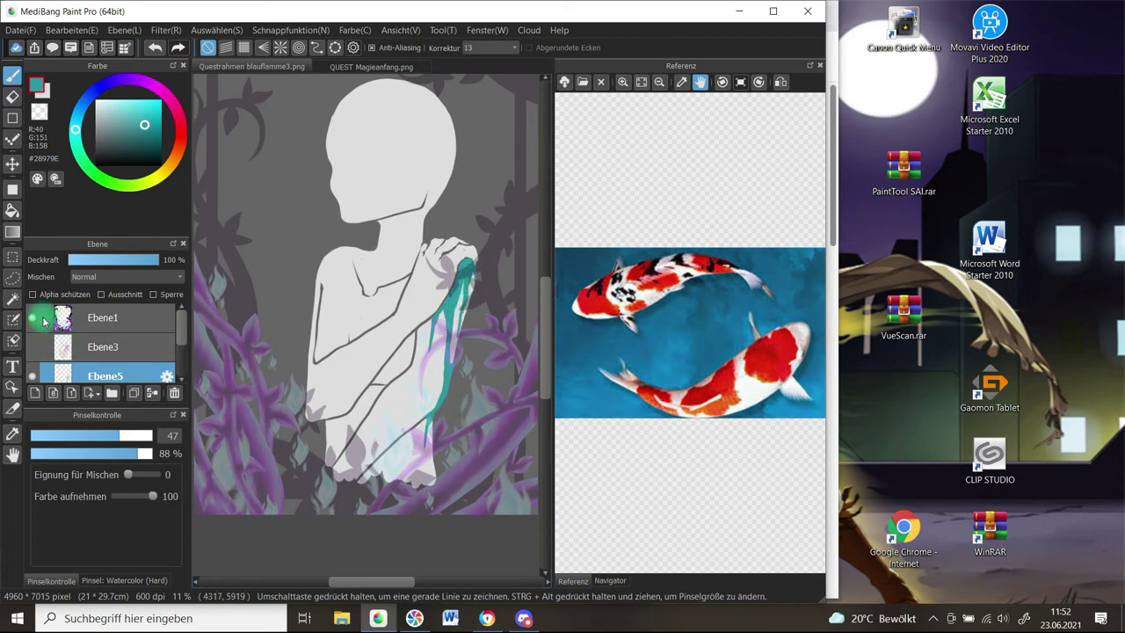
pyautogui.click(12, 96)
pyautogui.moveTo(159, 260); pyautogui.dragTo(120, 261)
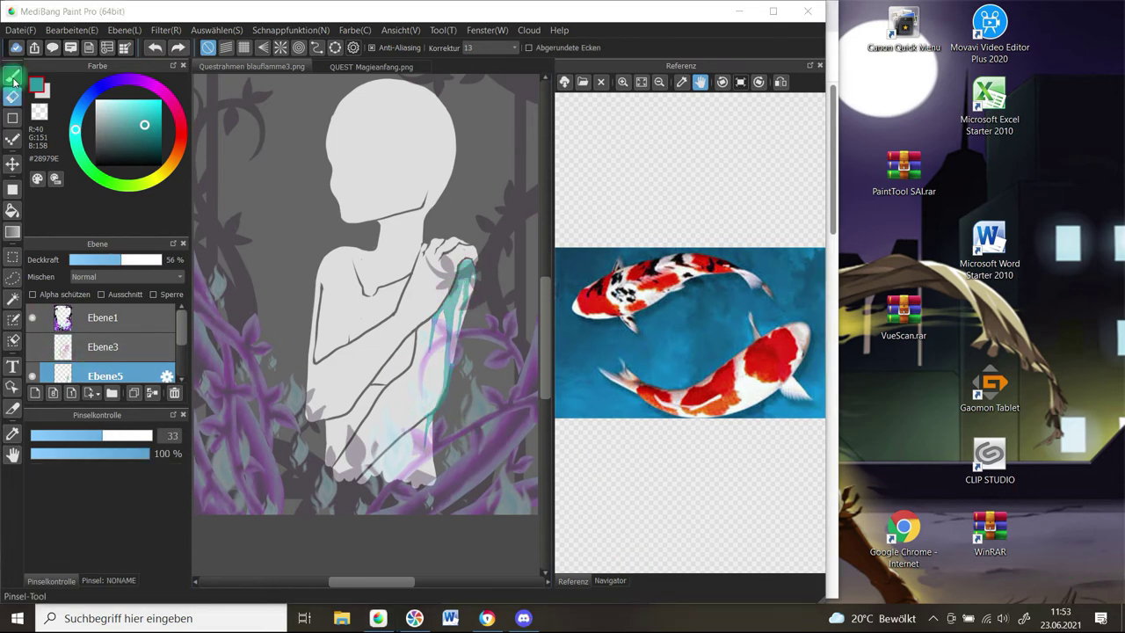
# - Set the opacity of the teal streak layer Ebene5 to 100%
pyautogui.moveTo(120, 260); pyautogui.dragTo(187, 260)
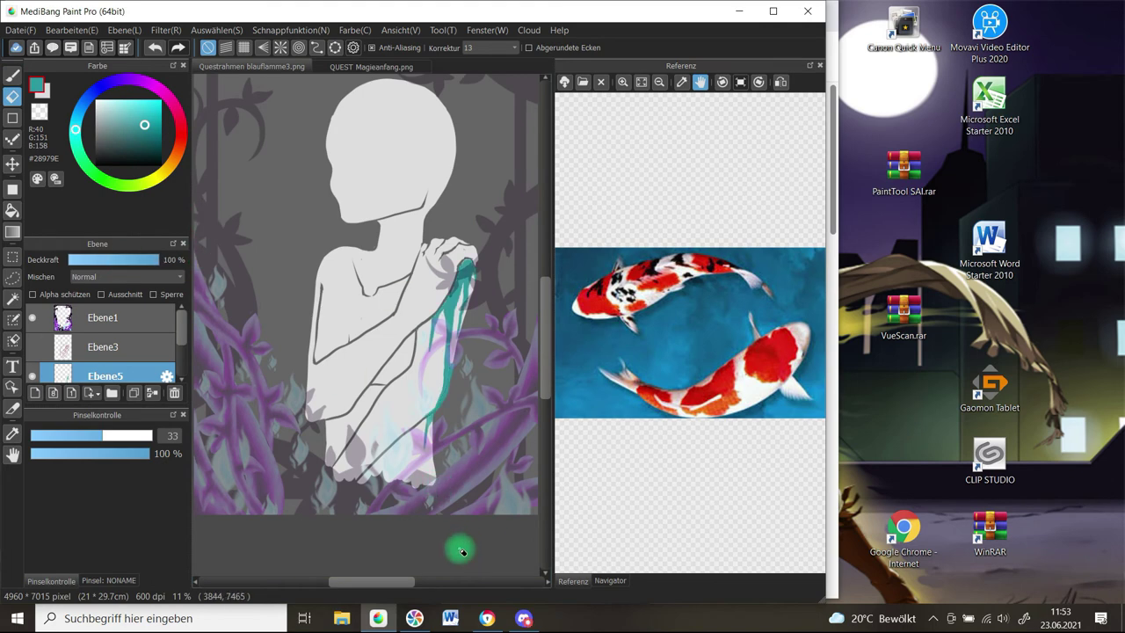
pyautogui.scroll(-1, 97, 346)
pyautogui.moveTo(545, 338); pyautogui.dragTo(545, 314)
pyautogui.scroll(1, 95, 320)
# - Show the sketch layer Ebene3 and try a dark magenta stroke down the face with the size 20 Pencil brush
pyautogui.click(98, 347)
pyautogui.click(13, 75)
pyautogui.click(109, 581)
pyautogui.click(50, 582)
pyautogui.click(32, 347)
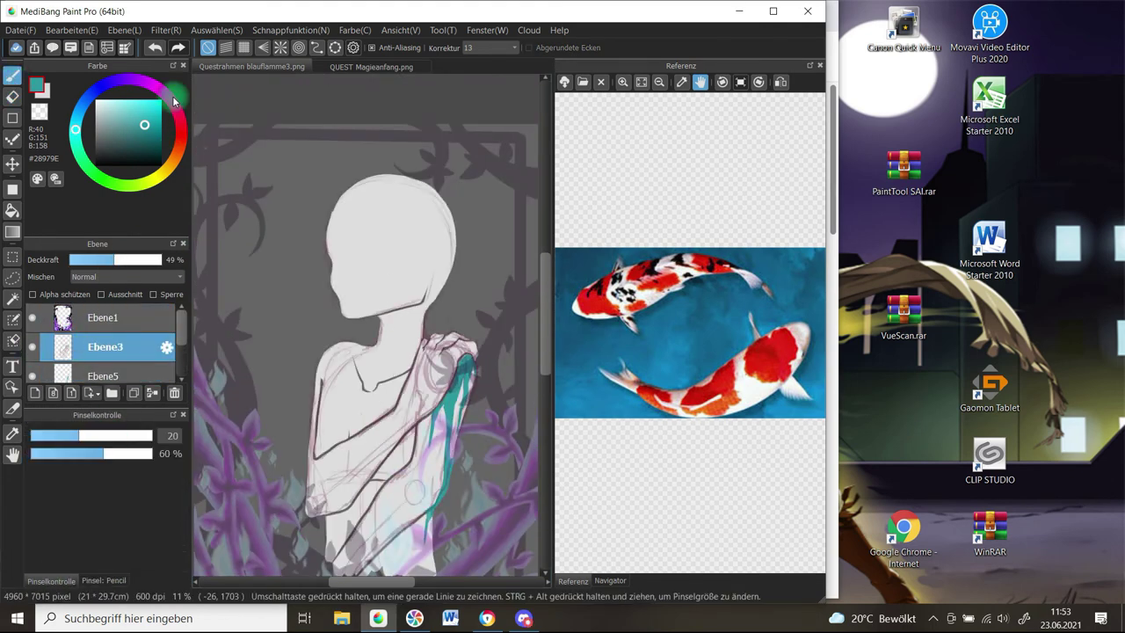
pyautogui.click(170, 100)
pyautogui.click(160, 135)
pyautogui.moveTo(366, 201); pyautogui.dragTo(349, 304)
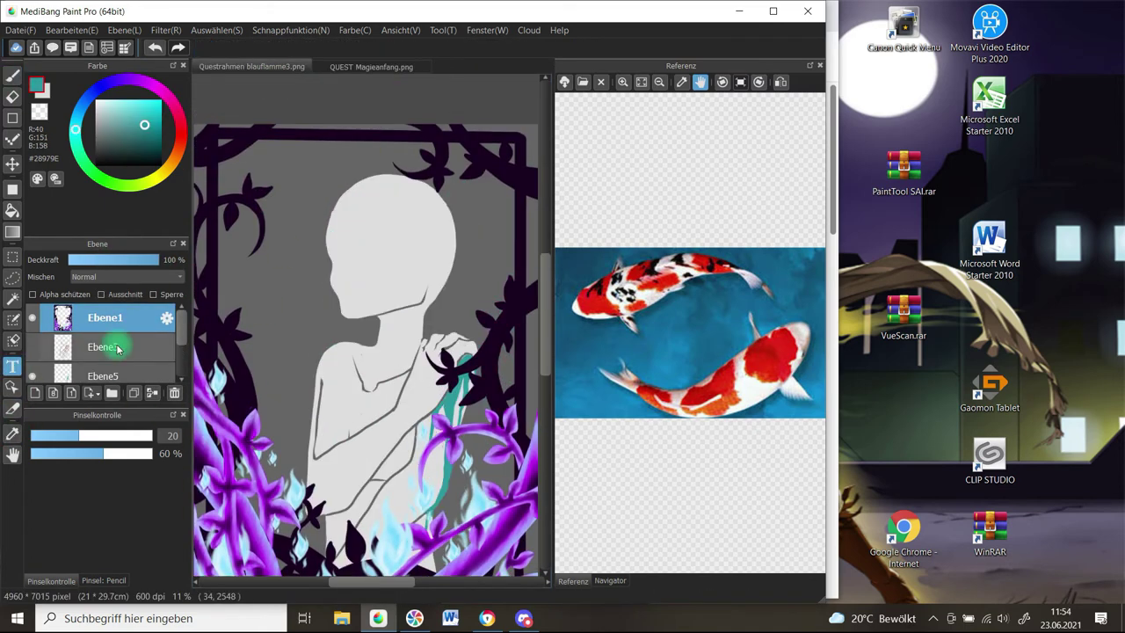
# - Add a teal "AU!" text beside the head at 60 pt with a 10 px outline
pyautogui.click(262, 305)
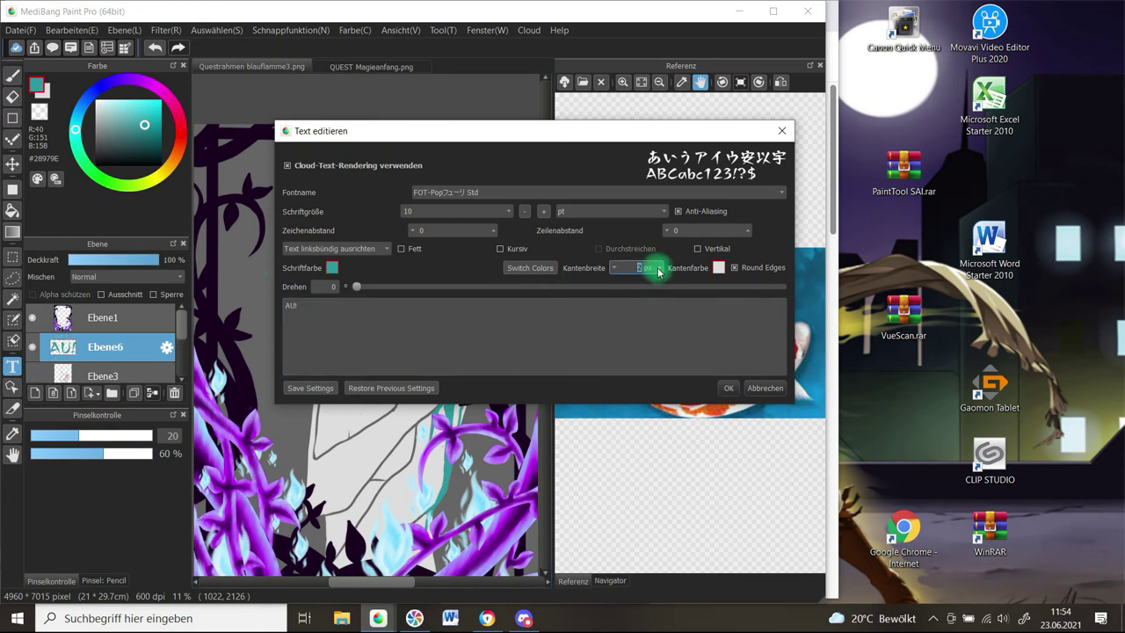
pyautogui.click(658, 262)
pyautogui.click(452, 211)
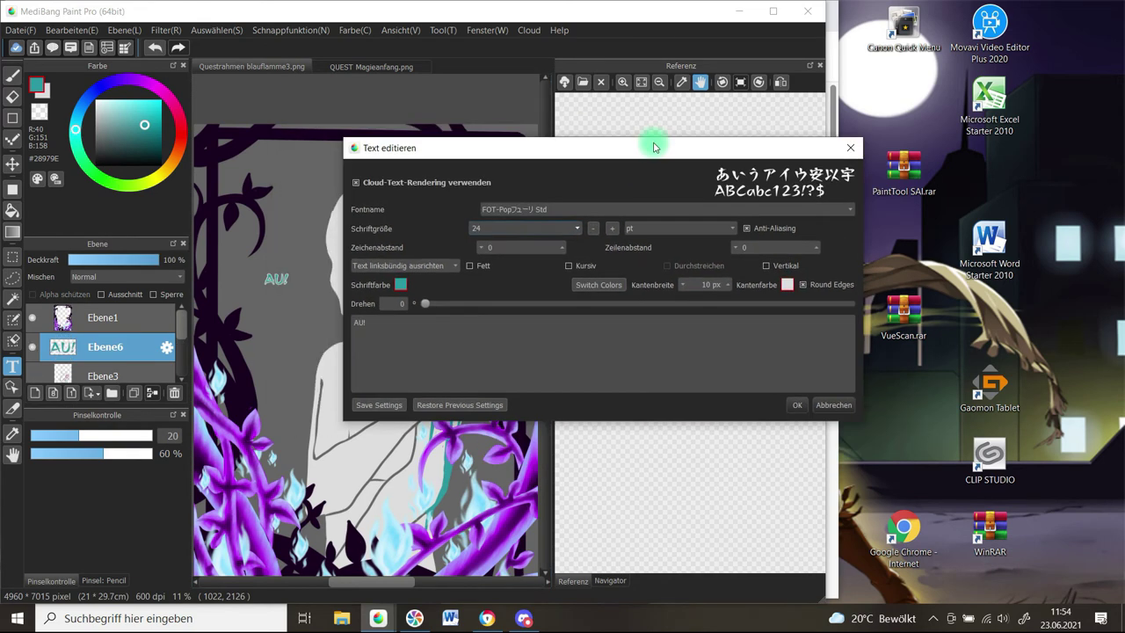
pyautogui.write('60')
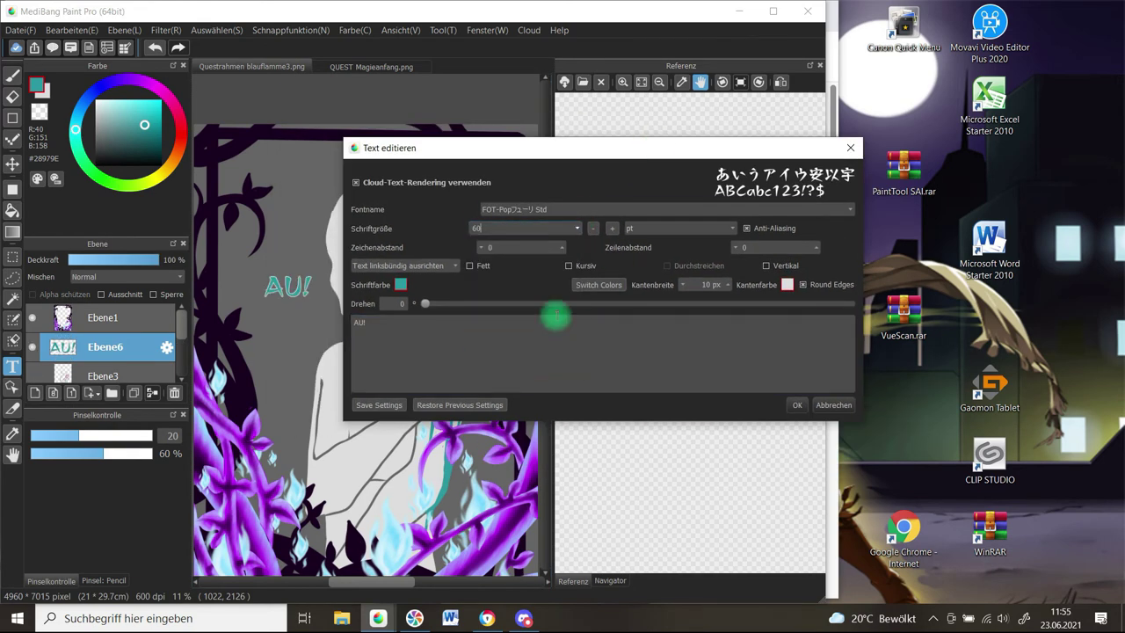
pyautogui.click(797, 406)
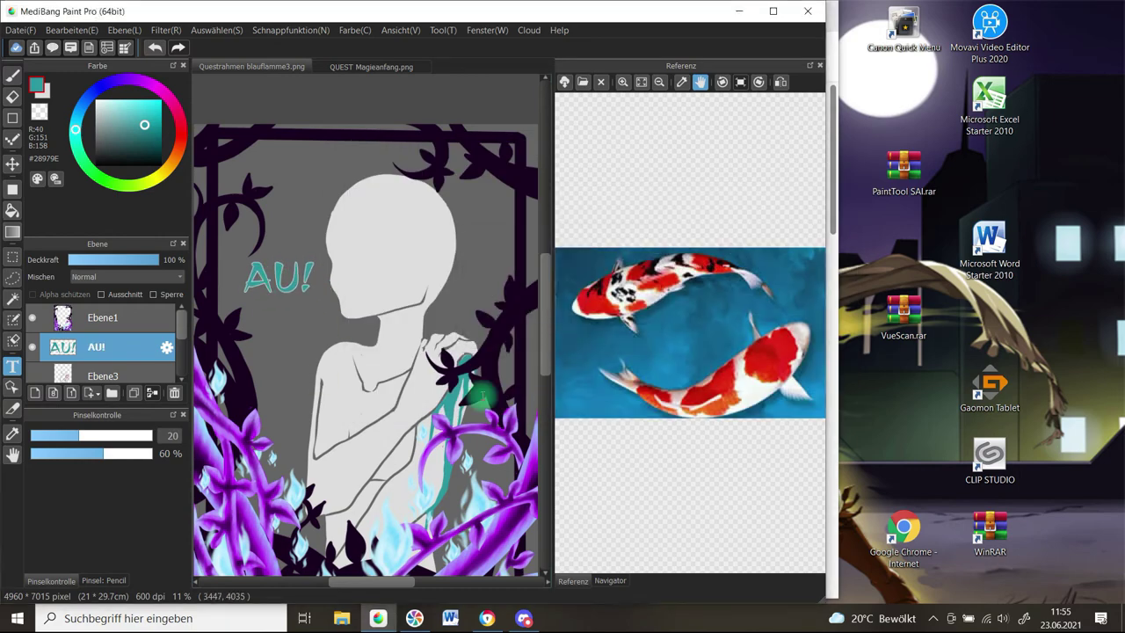
# - Save the picture under the new name "Questrahmen au erste wunde.png" in the QUEST Magieway folder
pyautogui.moveTo(544, 345); pyautogui.dragTo(545, 358)
pyautogui.click(31, 32)
pyautogui.click(118, 230)
pyautogui.doubleClick(208, 300)
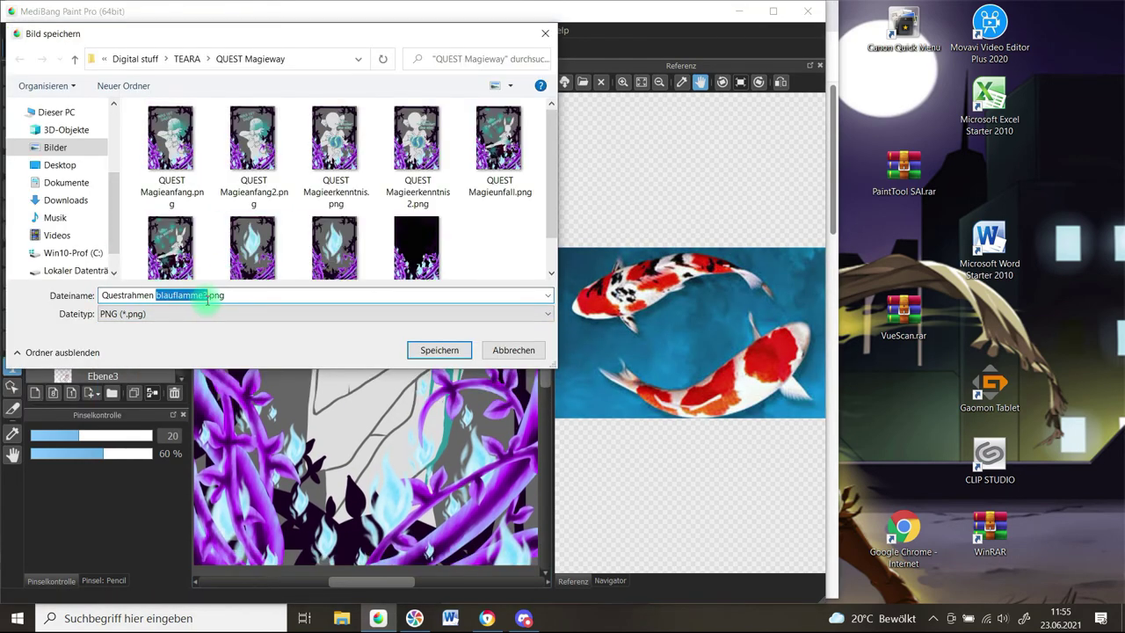
pyautogui.click(440, 349)
pyautogui.click(444, 310)
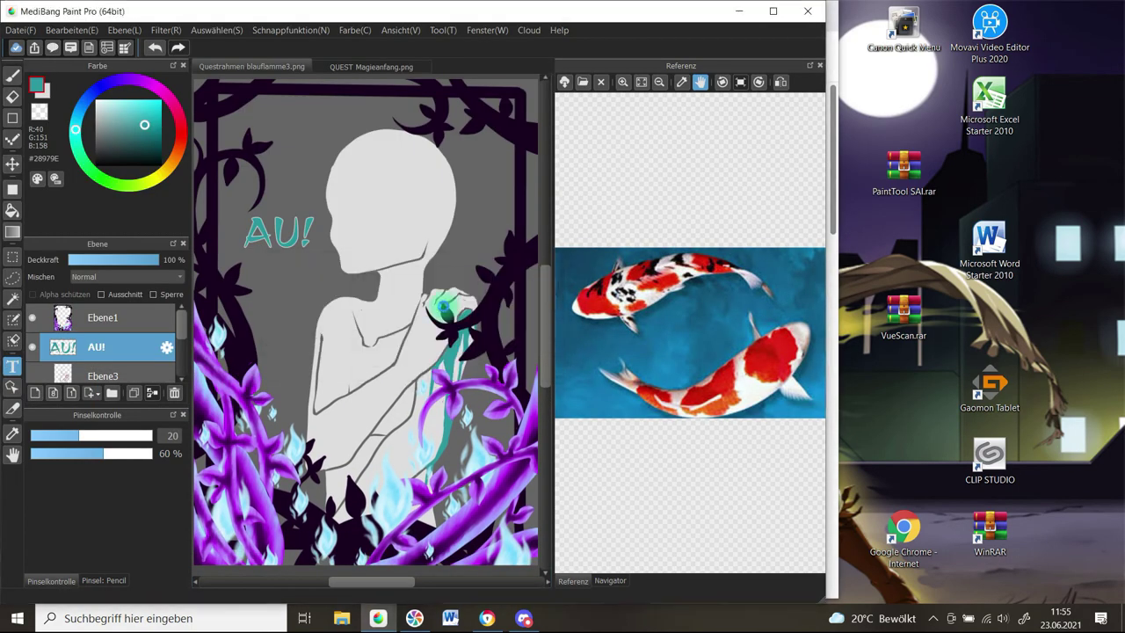
pyautogui.doubleClick(110, 345)
pyautogui.write('erste Wunde')
pyautogui.click(359, 333)
pyautogui.press('BackSpace')
pyautogui.write('E')
pyautogui.click(401, 333)
pyautogui.press('BackSpace')
pyautogui.press('BackSpace')
pyautogui.press('BackSpace')
pyautogui.press('BackSpace')
pyautogui.press('BackSpace')
pyautogui.press('BackSpace')
pyautogui.press('BackSpace')
pyautogui.press('BackSpace')
pyautogui.press('BackSpace')
pyautogui.press('BackSpace')
pyautogui.press('BackSpace')
pyautogui.click(800, 405)
# - Add the two-line text "Deine erste Wunde..." at 60 pt and move it below the "AU!" lettering
pyautogui.click(417, 436)
pyautogui.write('Deine erste')
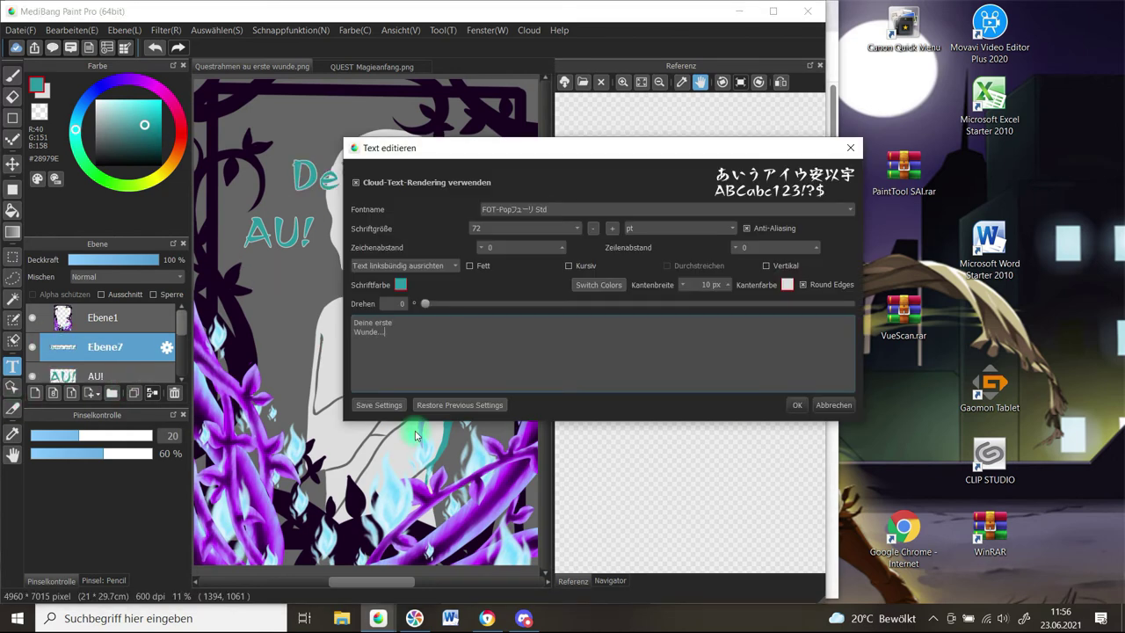
pyautogui.moveTo(577, 151); pyautogui.dragTo(673, 140)
pyautogui.click(673, 218)
pyautogui.click(674, 254)
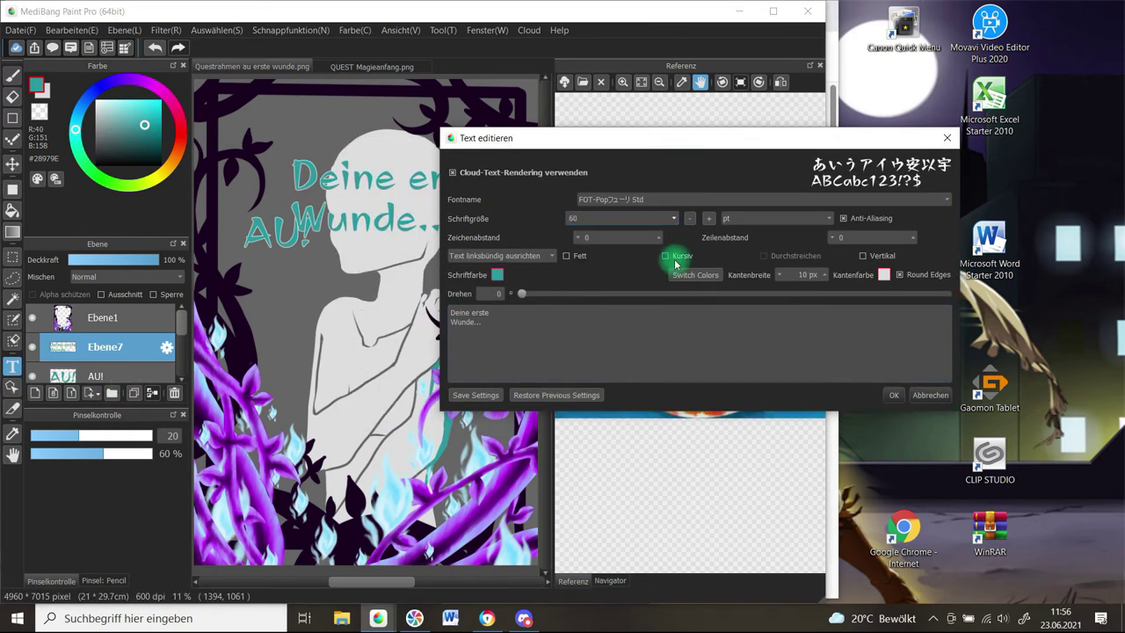
pyautogui.click(895, 396)
pyautogui.moveTo(371, 179); pyautogui.dragTo(328, 307)
# - Shrink the "Deine erste Wunde..." text, reduce its outline width and position it directly under "AU!"
pyautogui.click(366, 397)
pyautogui.click(678, 219)
pyautogui.click(674, 254)
pyautogui.click(895, 395)
pyautogui.click(329, 289)
pyautogui.click(674, 218)
pyautogui.click(608, 304)
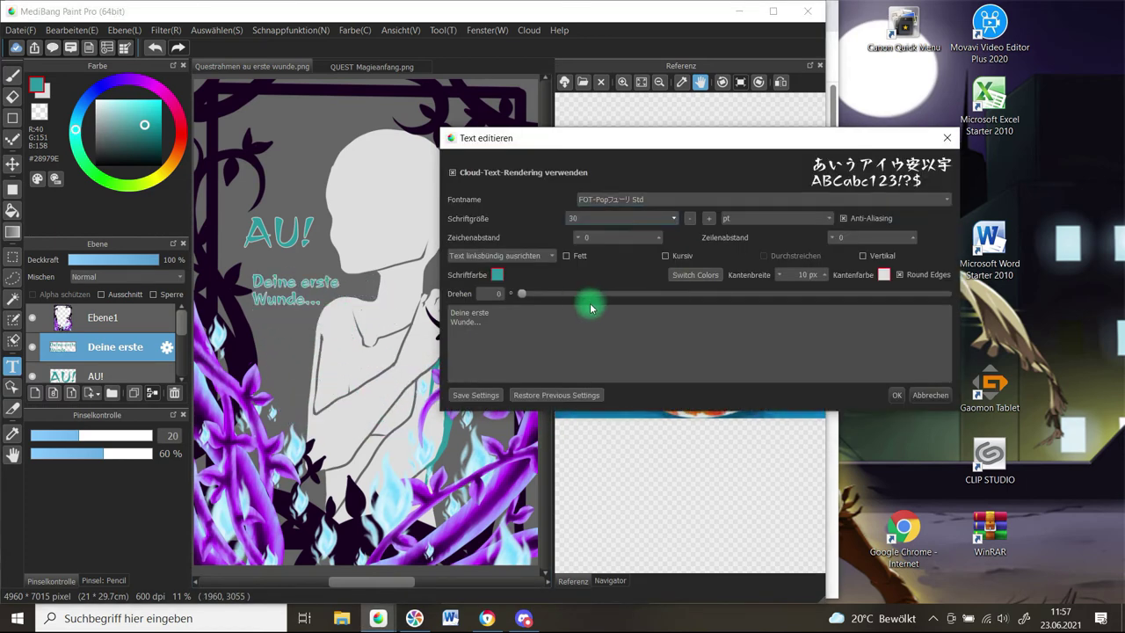
pyautogui.click(780, 277)
pyautogui.click(897, 396)
pyautogui.moveTo(297, 286); pyautogui.dragTo(292, 280)
pyautogui.click(420, 313)
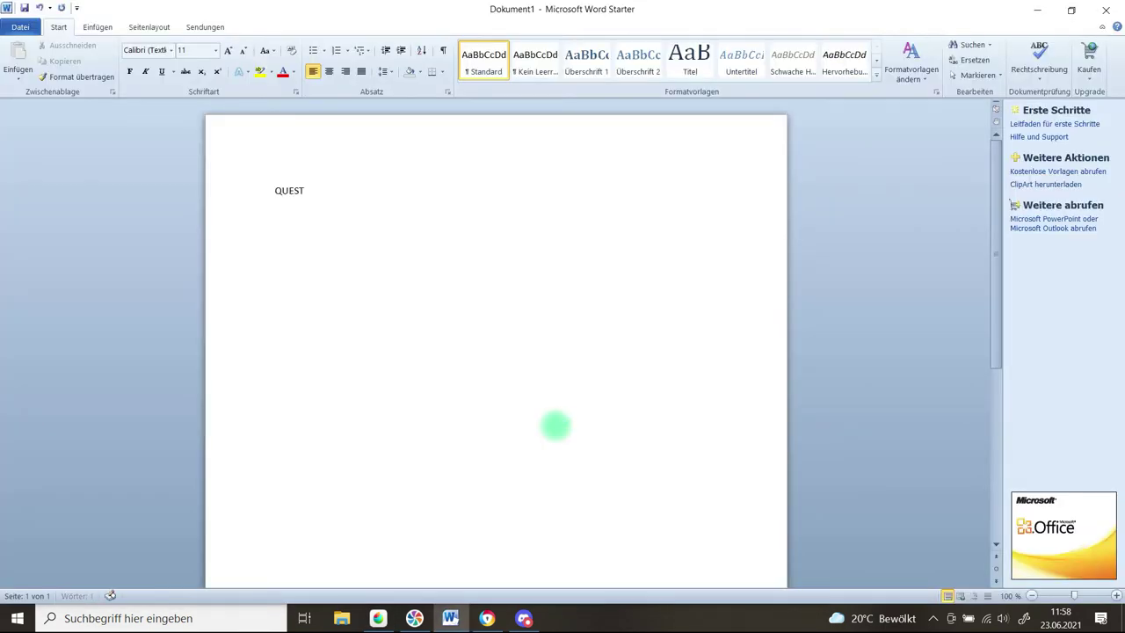
# - In Word, title the quest "QUEST AU- deine erste Wunde...." and write the intro paragraph beginning "Irgendwann geht immer etwas schief!"
pyautogui.write('ne erste Wunde....')
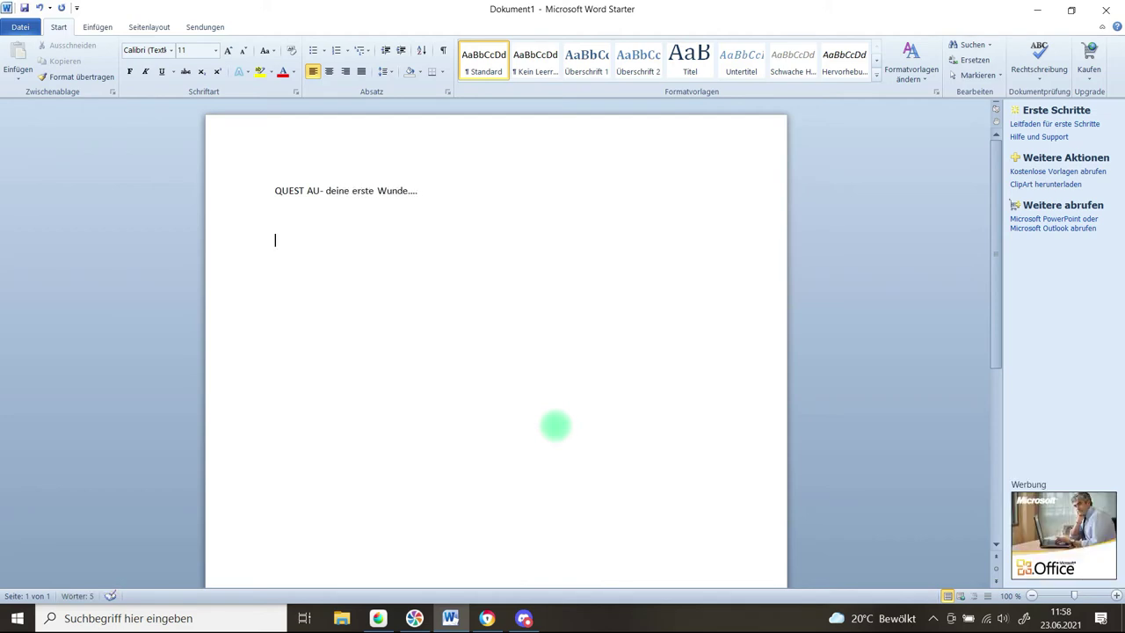
pyautogui.write('  Irgendwann geht immer etwas schief! Nicht nur, dass man')
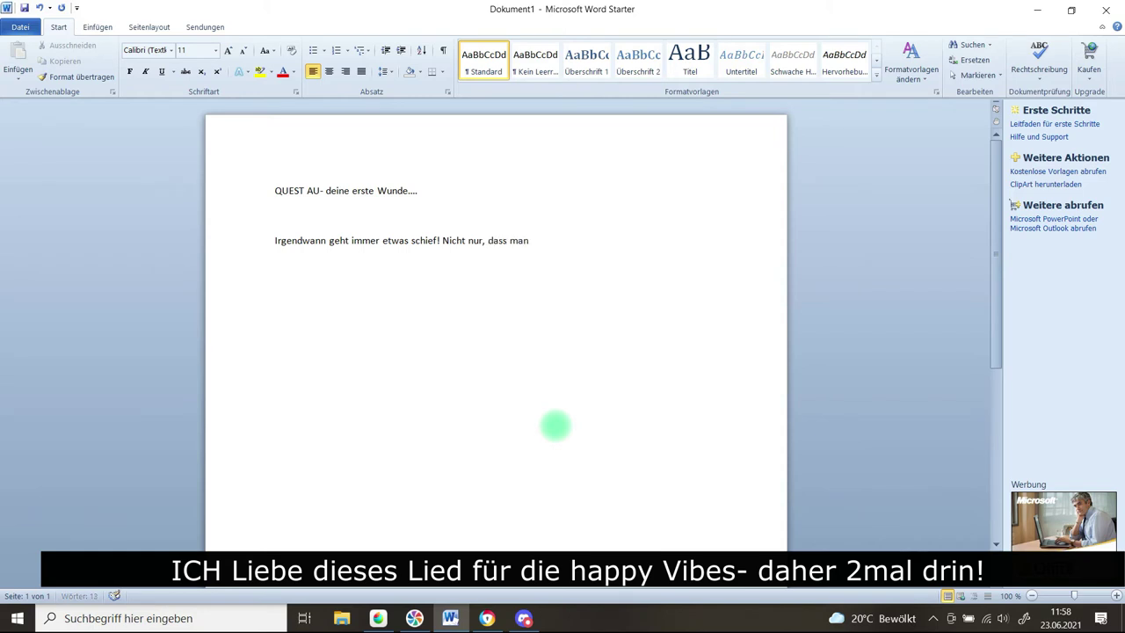
pyautogui.write(' sich erschreckt, sondern auch die erste Wunde fällt! Wie kam’s eig dazu? Und was hast du dir verpasst? Nur ein blauer Fleck oder doch auch mehr?')
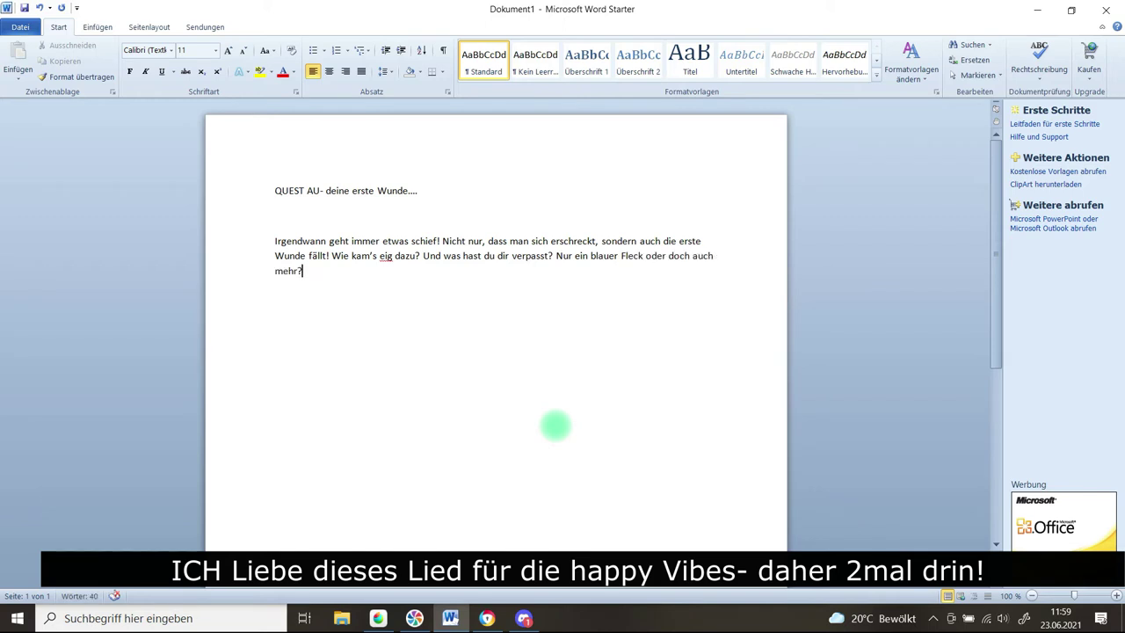
# - Add "Erzähl mal drüber!" and an AUFGABE paragraph about drawing or describing the Teara's wound, ending with "Belohnung? Siehe #pointsystem !"
pyautogui.write('zähl mal drüber!')
pyautogui.press('Return')
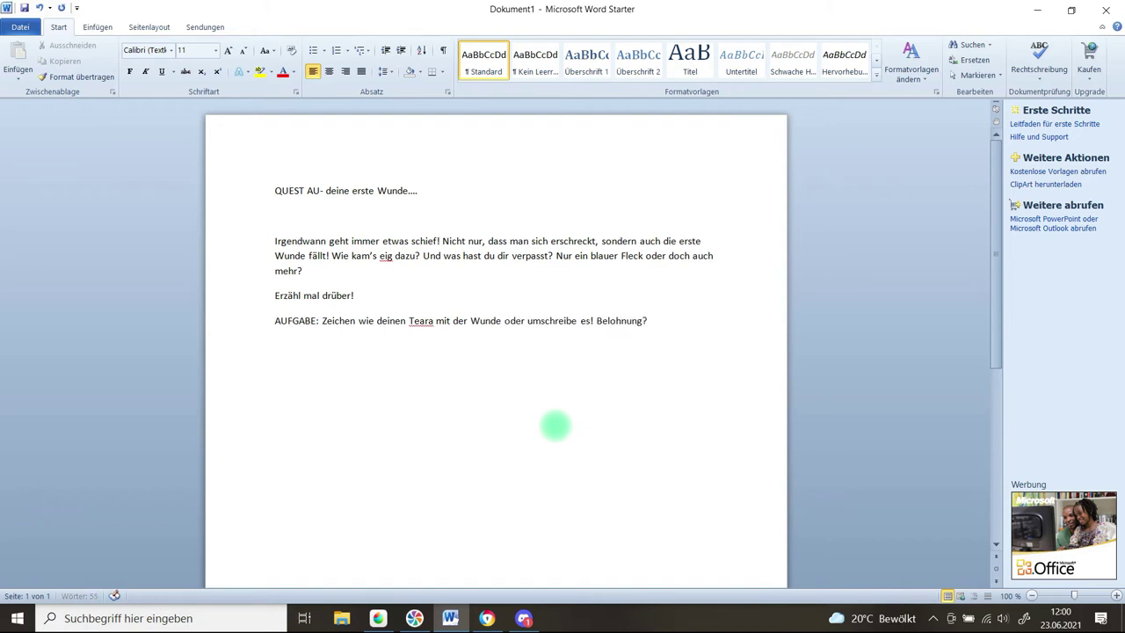
pyautogui.write('intsystem !')
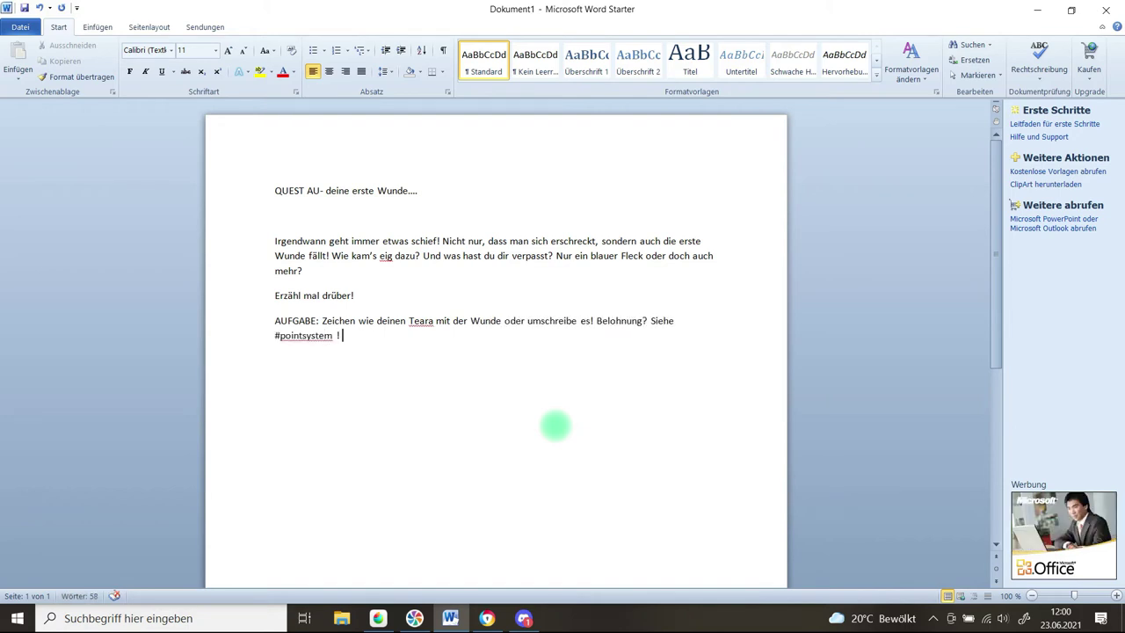
# - Switch to Discord and copy the standard posting note from an existing channel in the quest section
pyautogui.click(525, 618)
pyautogui.moveTo(308, 339); pyautogui.dragTo(307, 393)
pyautogui.click(230, 426)
pyautogui.moveTo(853, 395); pyautogui.dragTo(853, 251)
pyautogui.click(798, 262)
pyautogui.moveTo(376, 303); pyautogui.dragTo(545, 381)
pyautogui.rightClick(488, 362)
pyautogui.click(551, 283)
# - Create the text channel "quest-au-die-erste-wunde" in the QUESTWAY: Magie category
pyautogui.click(292, 380)
pyautogui.write('quest-au-die-erste-wunde')
pyautogui.press('Return')
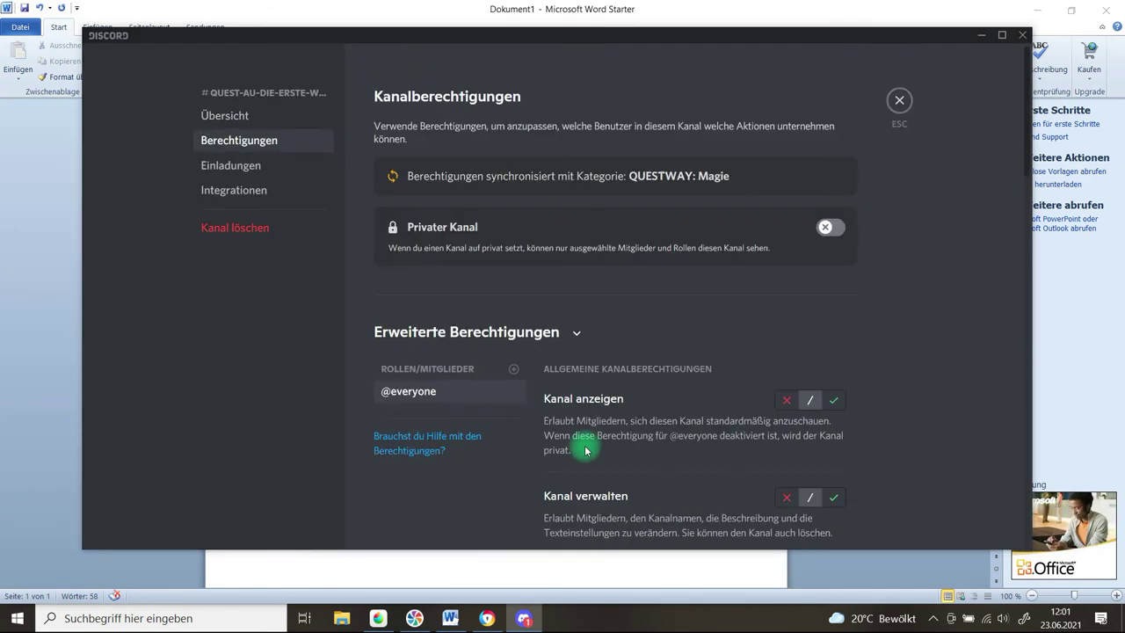
pyautogui.click(834, 401)
pyautogui.scroll(-3, 792, 351)
pyautogui.click(787, 220)
pyautogui.moveTo(1027, 229); pyautogui.dragTo(1027, 430)
pyautogui.click(834, 172)
pyautogui.click(834, 295)
pyautogui.click(835, 363)
pyautogui.click(835, 447)
pyautogui.click(835, 298)
pyautogui.click(834, 409)
pyautogui.click(787, 245)
pyautogui.click(789, 326)
pyautogui.click(787, 280)
pyautogui.moveTo(1027, 422); pyautogui.dragTo(1027, 472)
pyautogui.click(787, 281)
pyautogui.click(788, 514)
pyautogui.click(898, 100)
# - Post the copied note beginning "DIE ANGEPINNTE NARICHT IST DIE QUESTSELBST" in the quest-au-die-erste-wunde channel
pyautogui.rightClick(558, 512)
pyautogui.click(590, 490)
pyautogui.press('Return')
pyautogui.rightClick(658, 440)
pyautogui.click(690, 413)
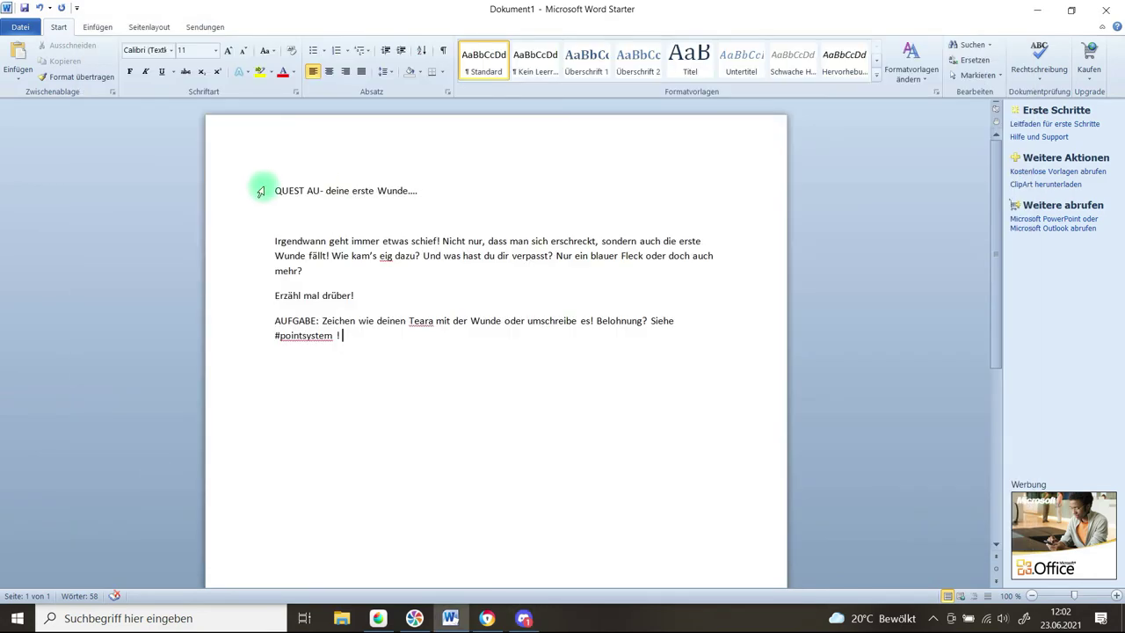
# - Copy the entire quest text from the Word document and return to Discord's quest-au-die-erste-wunde channel
pyautogui.hotkey('ctrl', 'a')
pyautogui.click(524, 618)
pyautogui.click(223, 468)
pyautogui.moveTo(850, 390); pyautogui.dragTo(849, 347)
pyautogui.click(215, 493)
# - Upload "Questrahmen au erste wunde.png" from the QUEST Magieway folder with the copied quest text as its comment
pyautogui.click(343, 517)
pyautogui.click(60, 146)
pyautogui.doubleClick(351, 167)
pyautogui.doubleClick(257, 145)
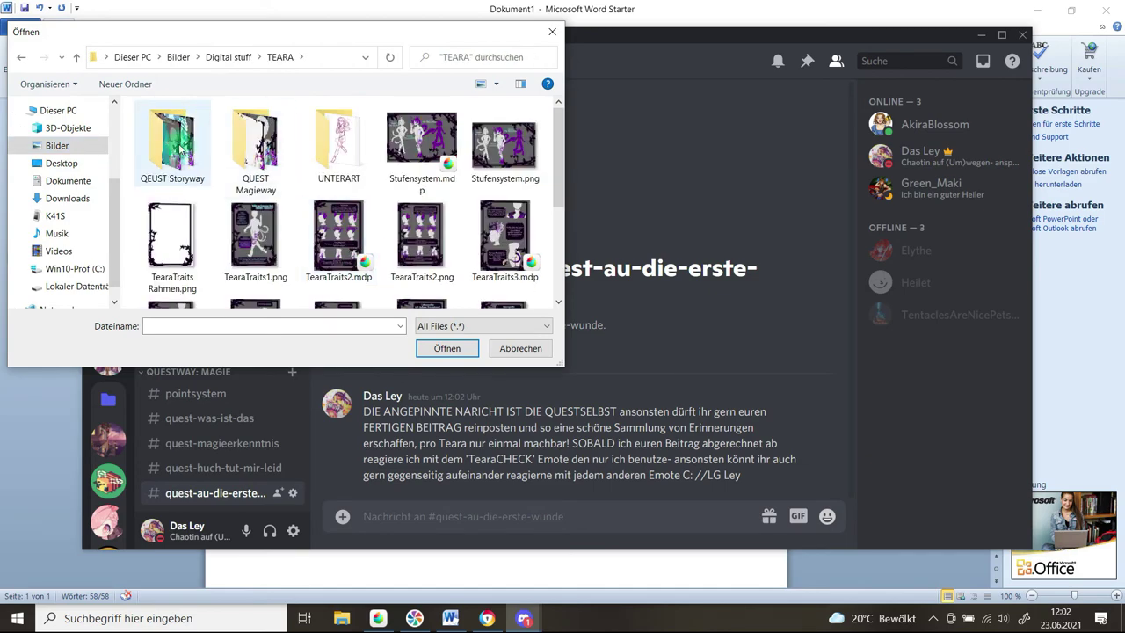
pyautogui.doubleClick(256, 147)
pyautogui.click(260, 255)
pyautogui.click(447, 348)
pyautogui.click(458, 319)
pyautogui.hotkey('ctrl', 'v')
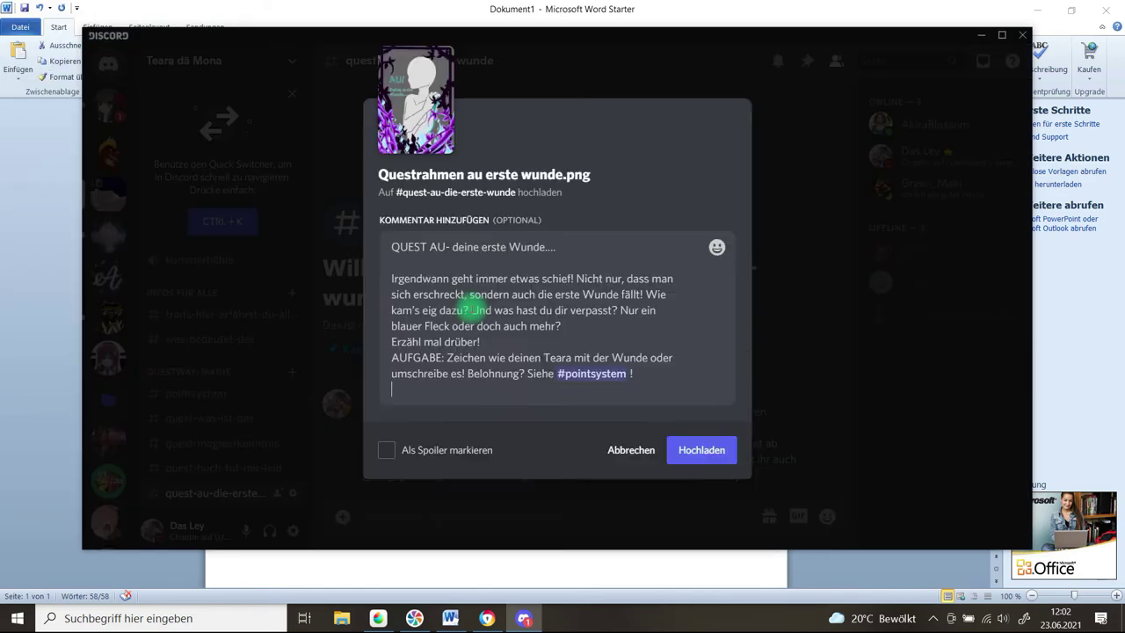
pyautogui.click(701, 442)
# - Pin the uploaded quest message and remove the pin notice from the channel
pyautogui.click(824, 126)
pyautogui.click(751, 175)
pyautogui.click(663, 439)
pyautogui.click(824, 438)
pyautogui.click(745, 495)
pyautogui.click(668, 404)
# - Create the text channel "tearapics-außerhalb" in the Charactertime category
pyautogui.scroll(-5, 305, 457)
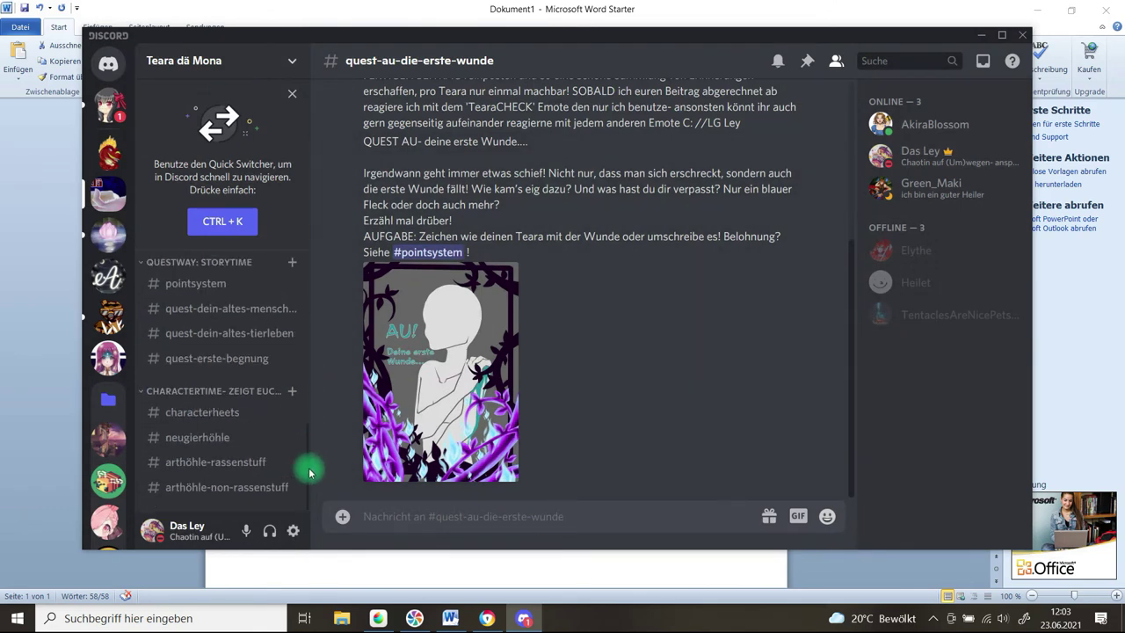
pyautogui.click(285, 392)
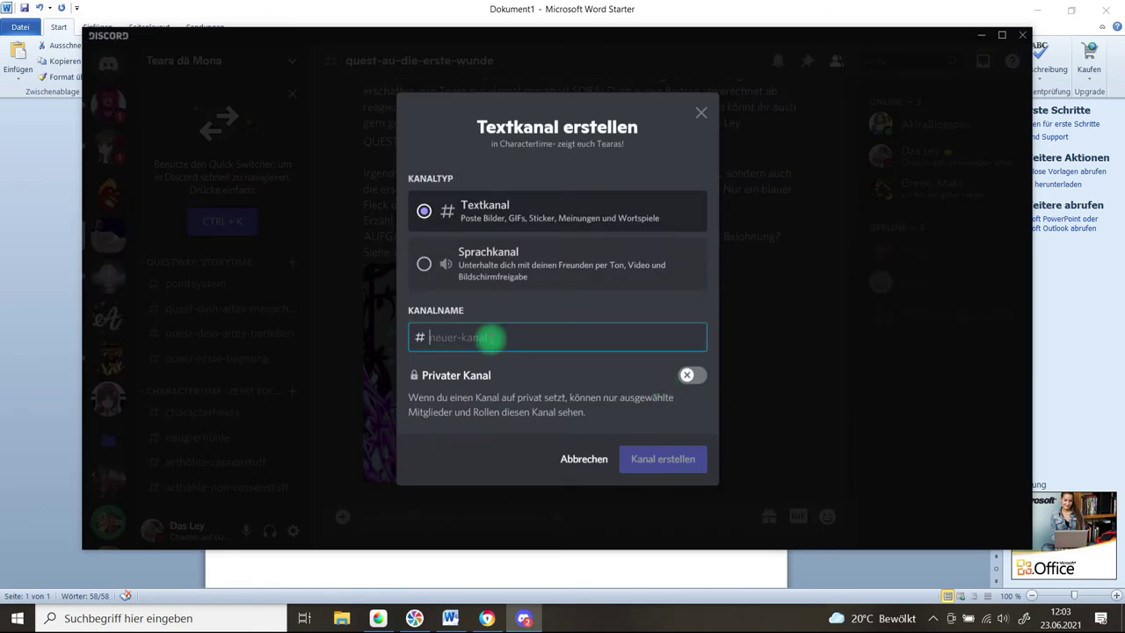
pyautogui.write('tearapics-außerhalb')
pyautogui.press('Return')
# - Draft a channel topic beginning "Ihr müsst natürlich nicht nur die Quest machen!" and discard the unsaved changes
pyautogui.click(452, 211)
pyautogui.write('Ih')
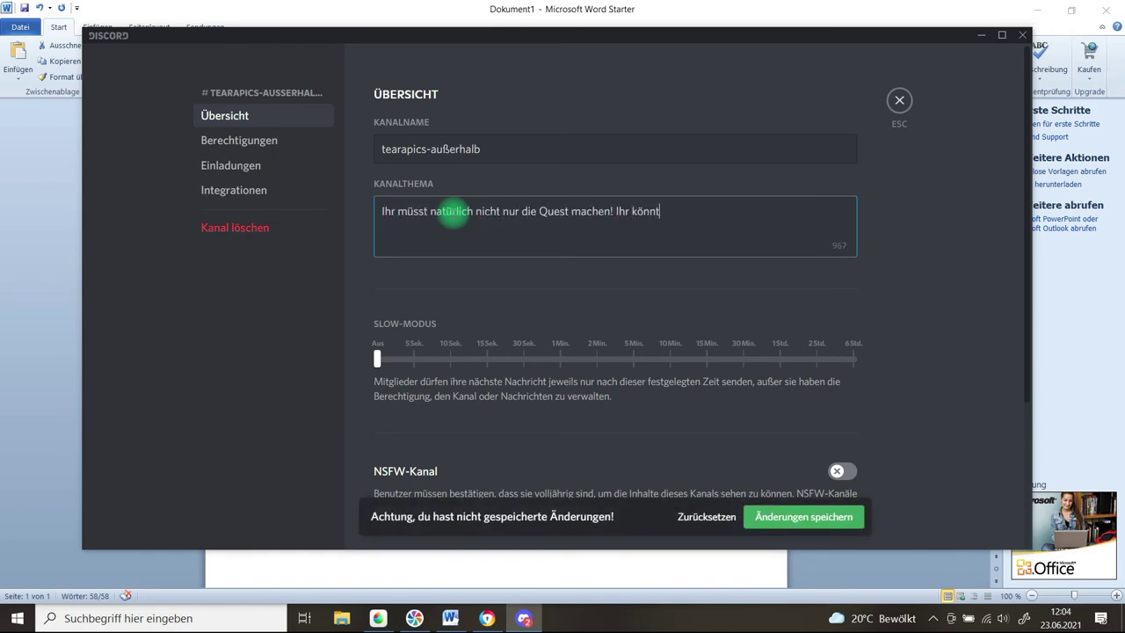
pyautogui.write('b')
pyautogui.click(899, 101)
pyautogui.click(707, 517)
pyautogui.click(899, 100)
# - Delete the tearapics-außerhalb channel
pyautogui.click(293, 492)
pyautogui.click(235, 228)
pyautogui.click(666, 336)
# - Switch to MediBang Paint Pro and create a new 72 × 72 pixel canvas at 350 dpi
pyautogui.scroll(15, 802, 384)
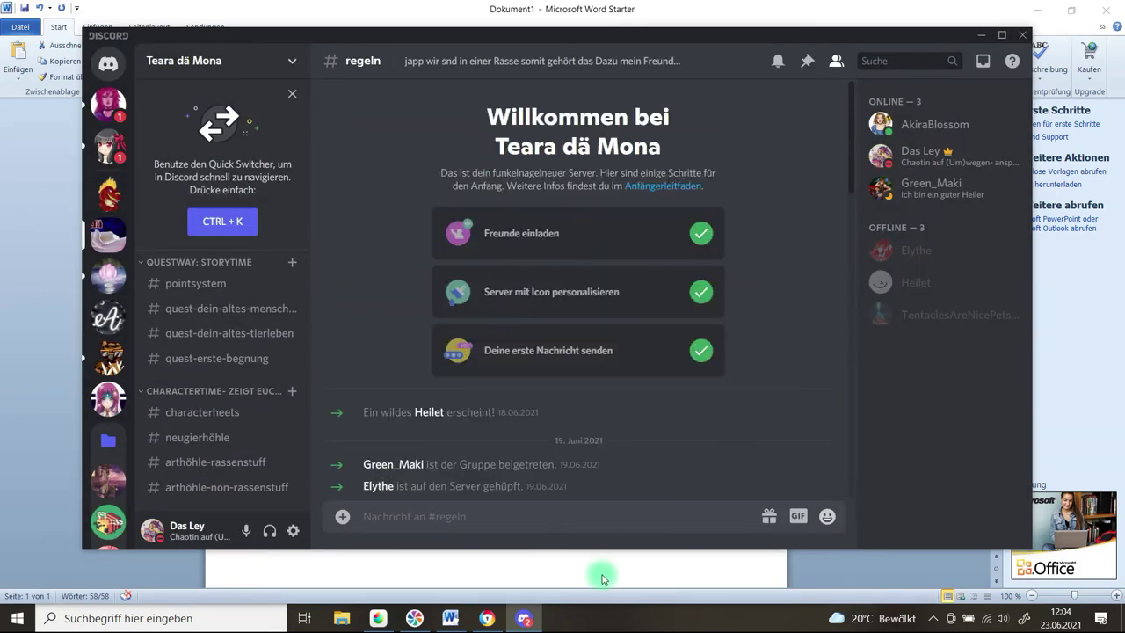
pyautogui.click(602, 570)
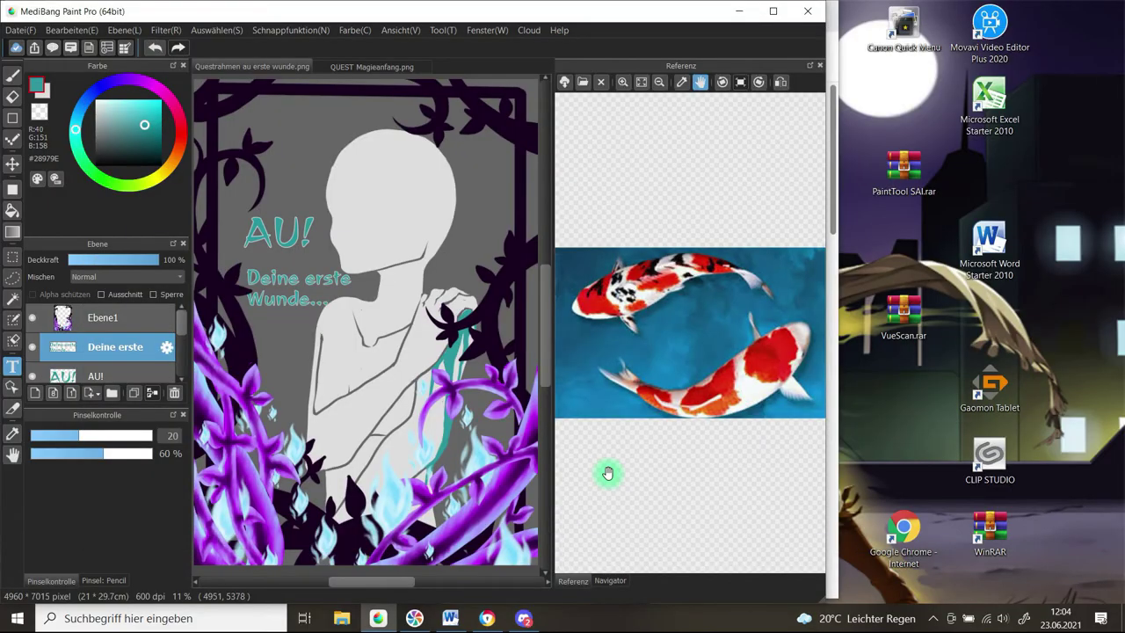
pyautogui.click(20, 30)
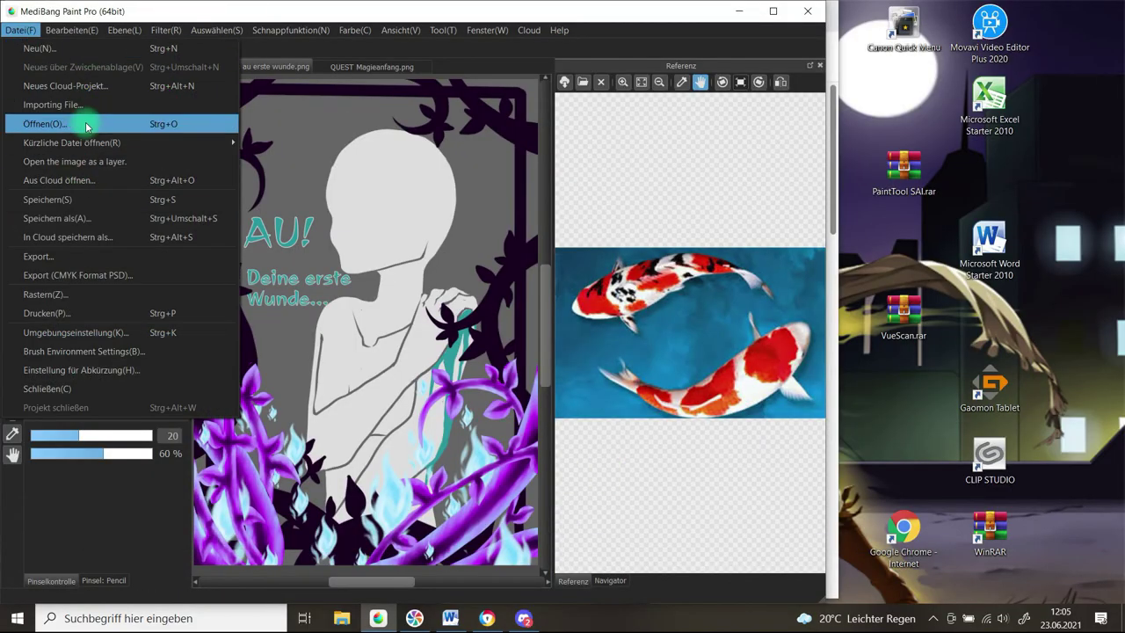
pyautogui.click(53, 47)
pyautogui.moveTo(552, 312); pyautogui.dragTo(553, 332)
pyautogui.click(475, 333)
pyautogui.click(516, 460)
pyautogui.scroll(3, 366, 324)
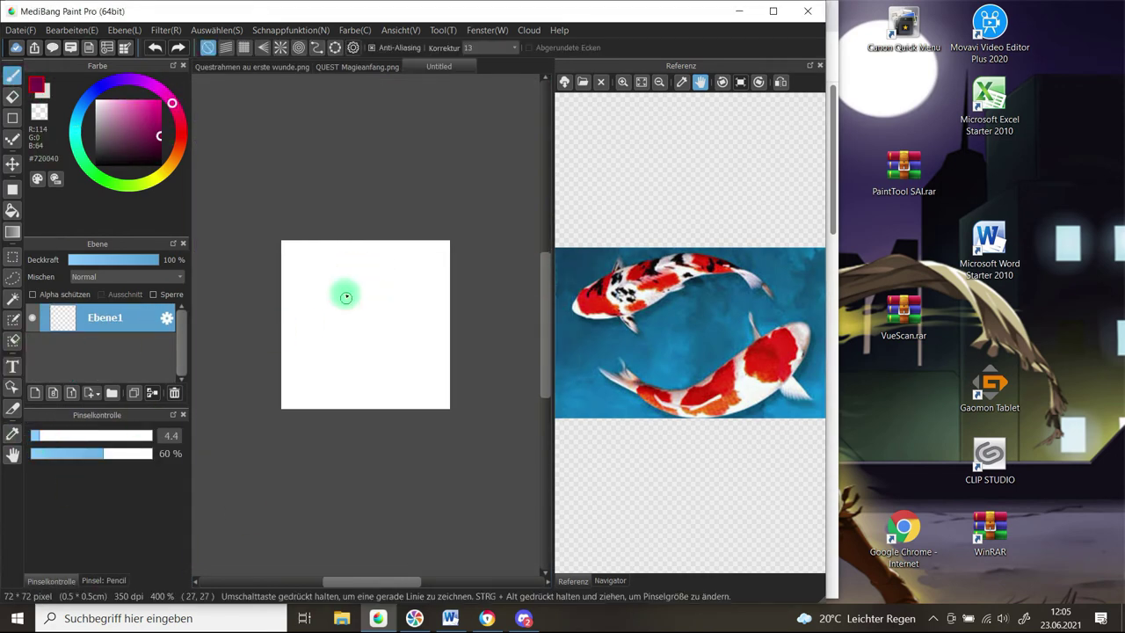
# - Sketch a rough angular shape across the canvas on Ebene1 with a thin Pencil brush in dark magenta #720040
pyautogui.moveTo(324, 272)
pyautogui.mouseDown()
pyautogui.moveTo(319, 317)
pyautogui.moveTo(371, 271)
pyautogui.mouseUp()
pyautogui.moveTo(386, 271); pyautogui.dragTo(385, 314)
pyautogui.moveTo(314, 319); pyautogui.dragTo(326, 366)
pyautogui.moveTo(331, 363); pyautogui.dragTo(378, 361)
pyautogui.moveTo(396, 267); pyautogui.dragTo(388, 369)
pyautogui.moveTo(332, 306)
pyautogui.mouseDown()
pyautogui.moveTo(375, 289)
pyautogui.moveTo(309, 330)
pyautogui.moveTo(307, 344)
pyautogui.moveTo(385, 339)
pyautogui.mouseUp()
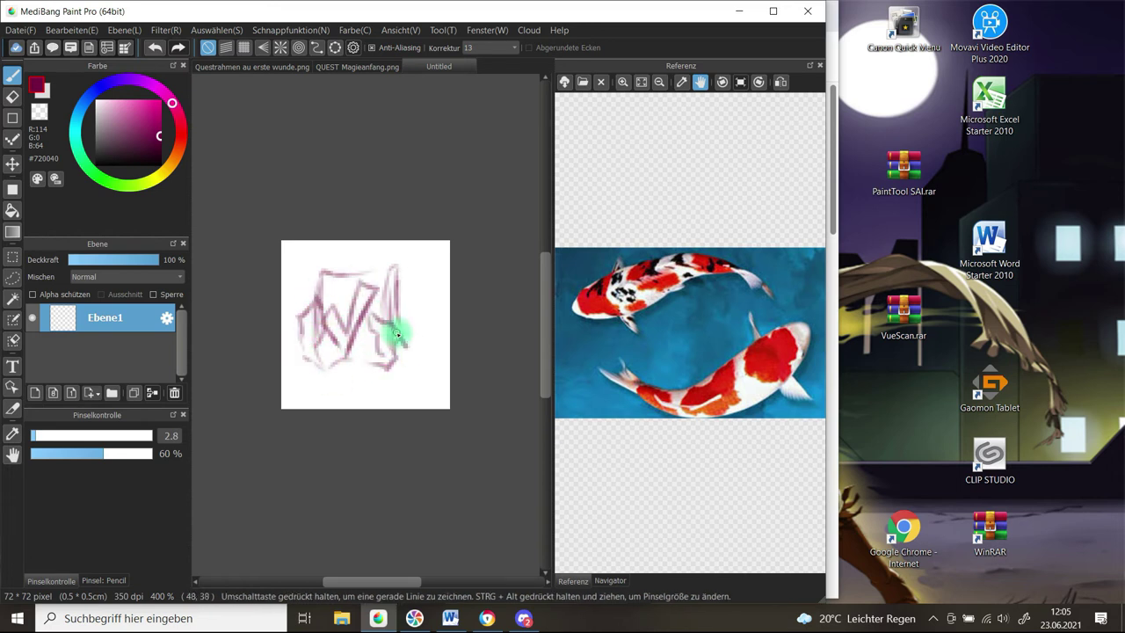
# - Sketch bold curved lines over the lower centre of the shape on a new layer with the size 2.8 Pencil
pyautogui.press('Left')
pyautogui.press('Left')
pyautogui.press('Left')
pyautogui.press('Left')
pyautogui.click(35, 393)
pyautogui.moveTo(413, 289); pyautogui.dragTo(367, 322)
pyautogui.moveTo(367, 336)
pyautogui.mouseDown()
pyautogui.moveTo(397, 311)
pyautogui.moveTo(440, 303)
pyautogui.mouseUp()
pyautogui.press('Up')
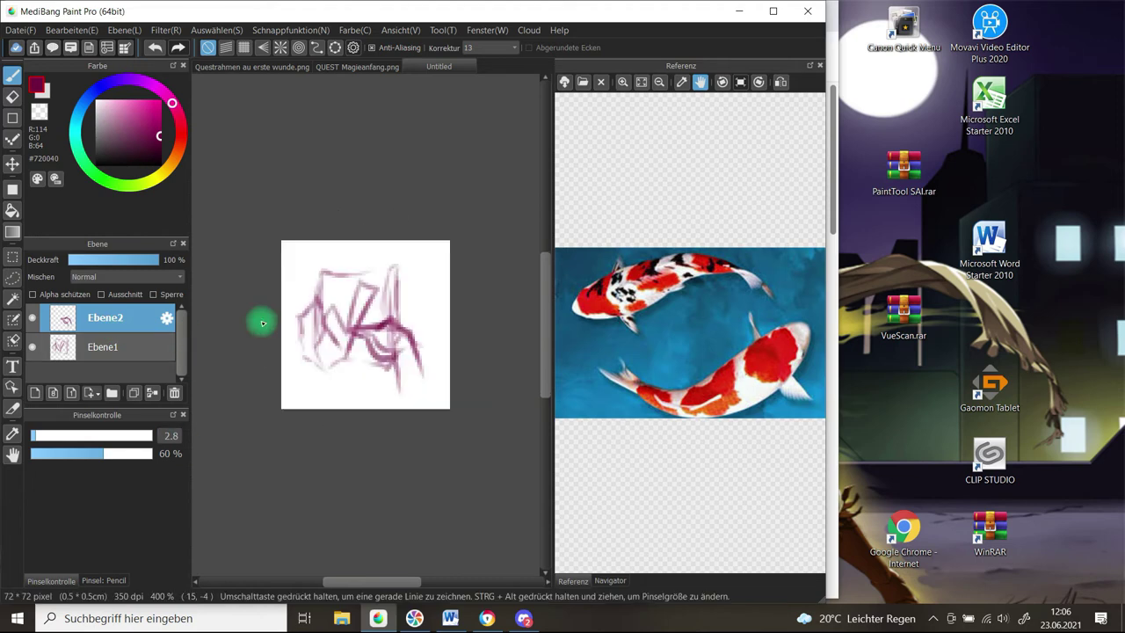
# - Rework the lower-left outline on Ebene1 and sketch a round head shape with neck lines on a new layer
pyautogui.click(102, 349)
pyautogui.moveTo(301, 354); pyautogui.dragTo(323, 367)
pyautogui.click(35, 392)
pyautogui.moveTo(427, 286)
pyautogui.mouseDown()
pyautogui.moveTo(439, 325)
pyautogui.moveTo(399, 379)
pyautogui.mouseUp()
pyautogui.moveTo(358, 282)
pyautogui.mouseDown()
pyautogui.moveTo(431, 334)
pyautogui.moveTo(366, 357)
pyautogui.moveTo(370, 262)
pyautogui.moveTo(341, 299)
pyautogui.moveTo(343, 367)
pyautogui.moveTo(395, 396)
pyautogui.mouseUp()
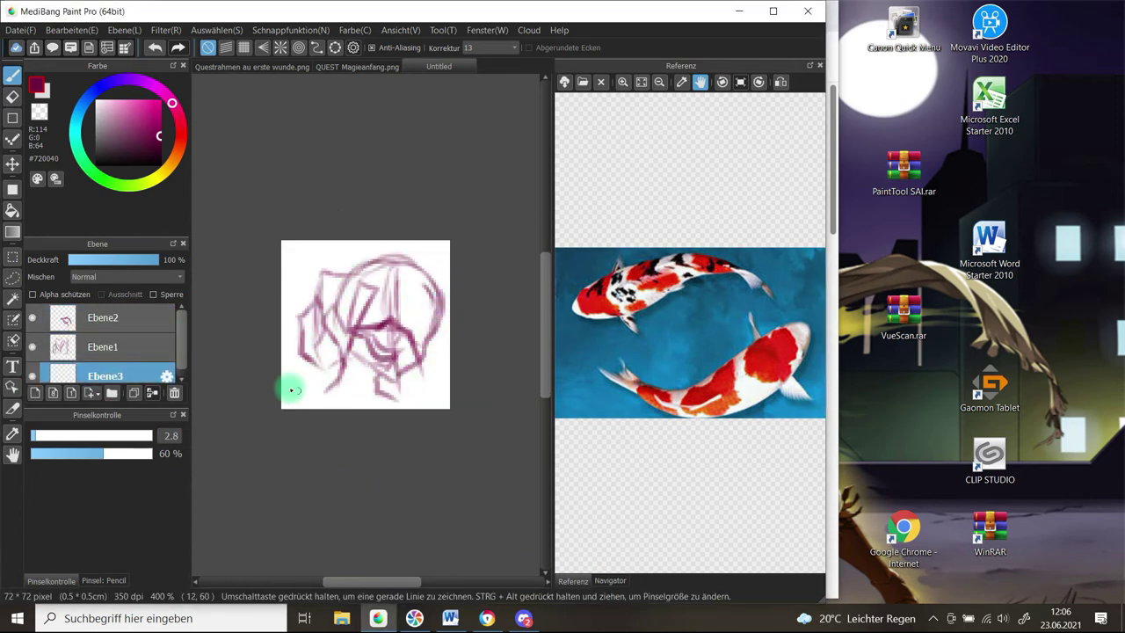
# - Sketch additional vertical and diagonal lines along the lower part of the figure on Ebene1 with the Pencil brush
pyautogui.click(102, 348)
pyautogui.moveTo(318, 362); pyautogui.dragTo(319, 401)
pyautogui.moveTo(340, 376); pyautogui.dragTo(370, 412)
pyautogui.moveTo(411, 362); pyautogui.dragTo(404, 406)
# - Merge Ebene2 down into Ebene1 at 53 % opacity and shift the merged sketch slightly to the left and down
pyautogui.click(104, 318)
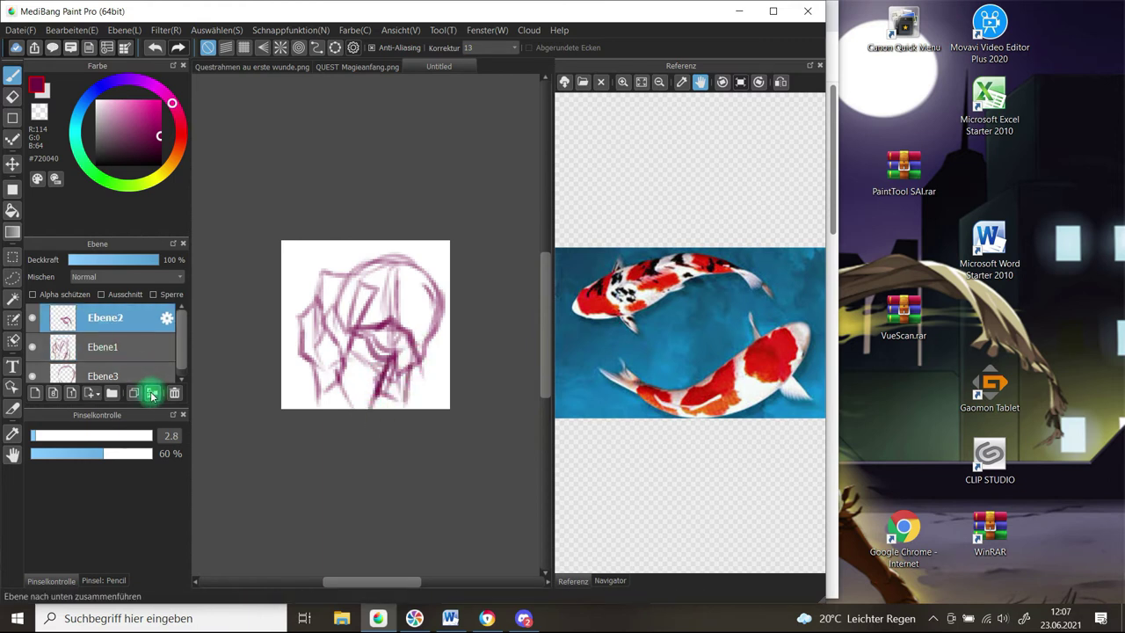
pyautogui.click(152, 393)
pyautogui.click(119, 260)
pyautogui.click(104, 347)
pyautogui.click(105, 320)
pyautogui.click(12, 165)
pyautogui.moveTo(378, 319); pyautogui.dragTo(360, 326)
# - Select the head sketch on Ebene3 with a rectangle and enlarge it slightly with a transform
pyautogui.click(104, 346)
pyautogui.click(12, 257)
pyautogui.moveTo(304, 238); pyautogui.dragTo(459, 418)
pyautogui.hotkey('ctrl', 't')
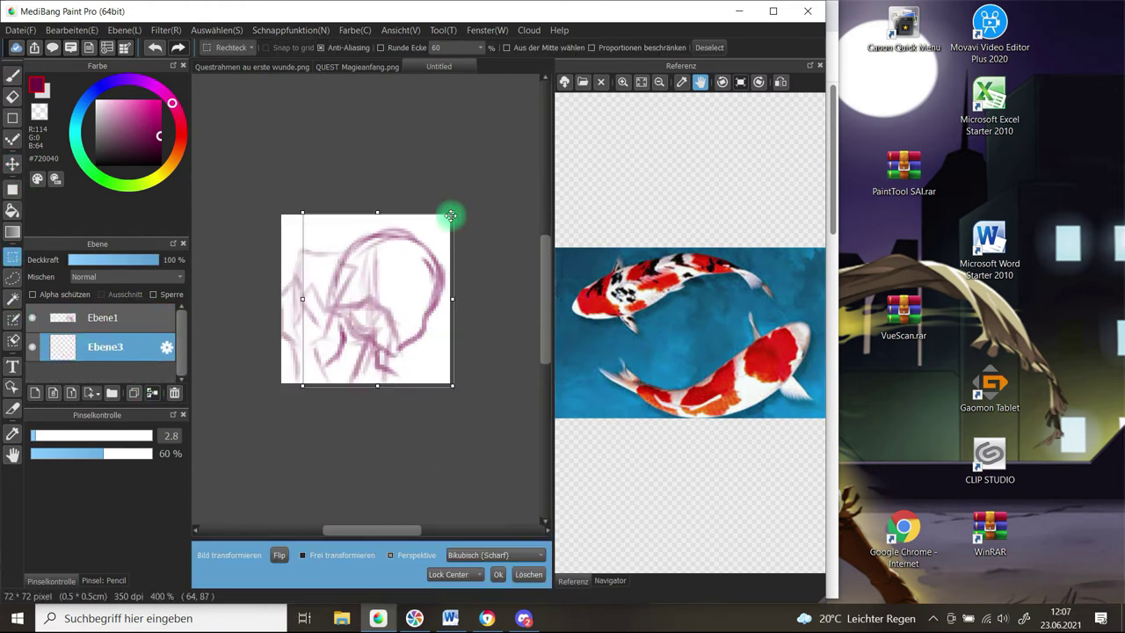
pyautogui.moveTo(451, 216); pyautogui.dragTo(459, 206)
pyautogui.click(498, 573)
# - Enlarge the Ebene1 sketch and move it lower on the canvas, with the layer's opacity set back to 100 %
pyautogui.click(104, 318)
pyautogui.moveTo(251, 240)
pyautogui.mouseDown()
pyautogui.moveTo(410, 428)
pyautogui.moveTo(440, 439)
pyautogui.mouseUp()
pyautogui.hotkey('ctrl', 't')
pyautogui.moveTo(367, 288); pyautogui.dragTo(372, 329)
pyautogui.moveTo(440, 251); pyautogui.dragTo(454, 226)
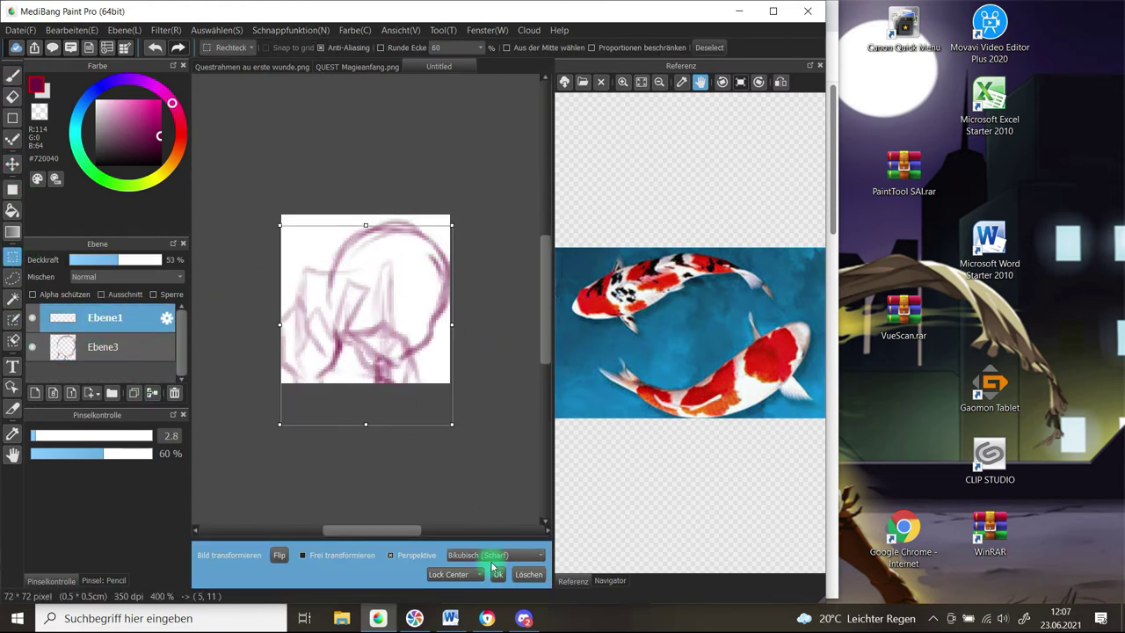
pyautogui.click(498, 573)
pyautogui.click(160, 260)
# - Sketch the face and the hair strands around it on a new layer with the Pencil brush
pyautogui.press('b')
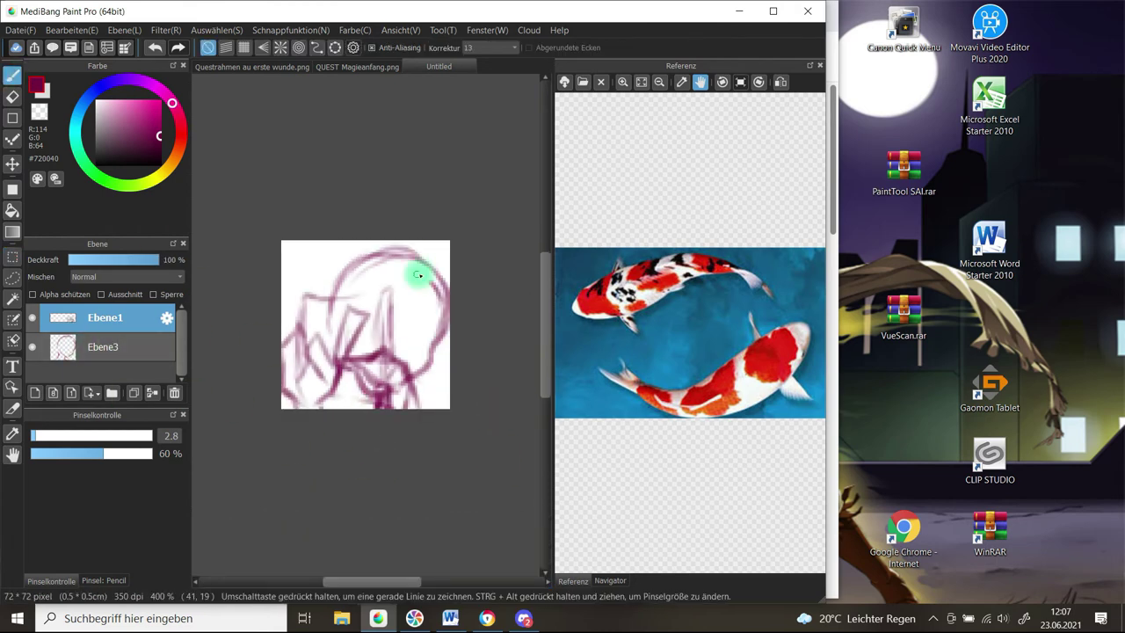
pyautogui.hotkey('ctrl', 'shift', 'n')
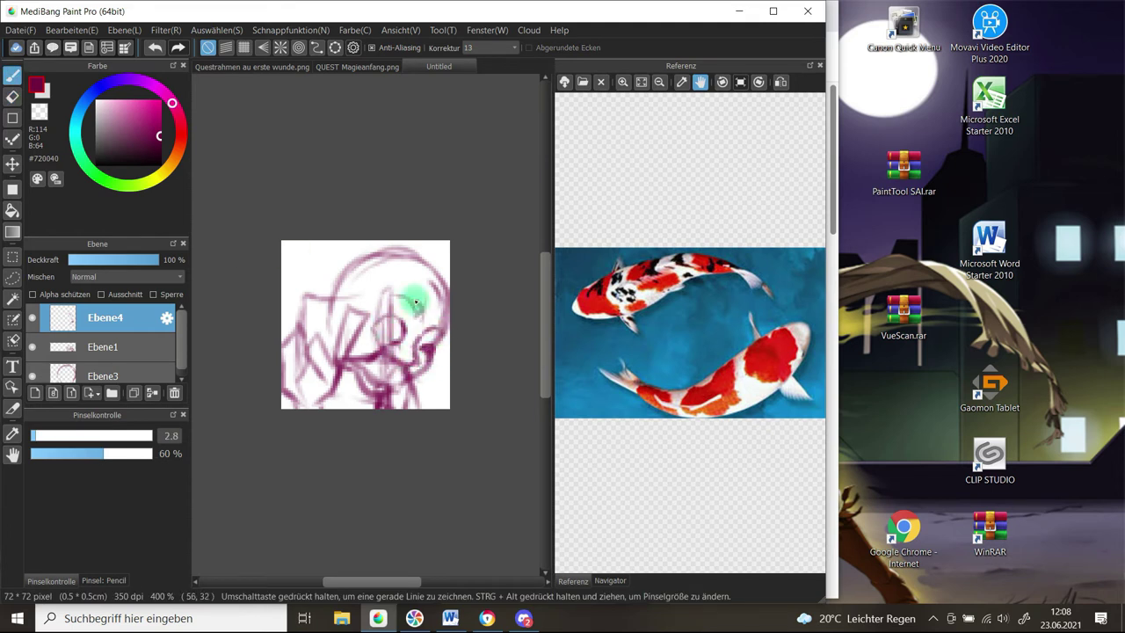
pyautogui.moveTo(443, 322); pyautogui.dragTo(444, 397)
pyautogui.moveTo(432, 270)
pyautogui.mouseDown()
pyautogui.moveTo(407, 283)
pyautogui.moveTo(350, 270)
pyautogui.mouseUp()
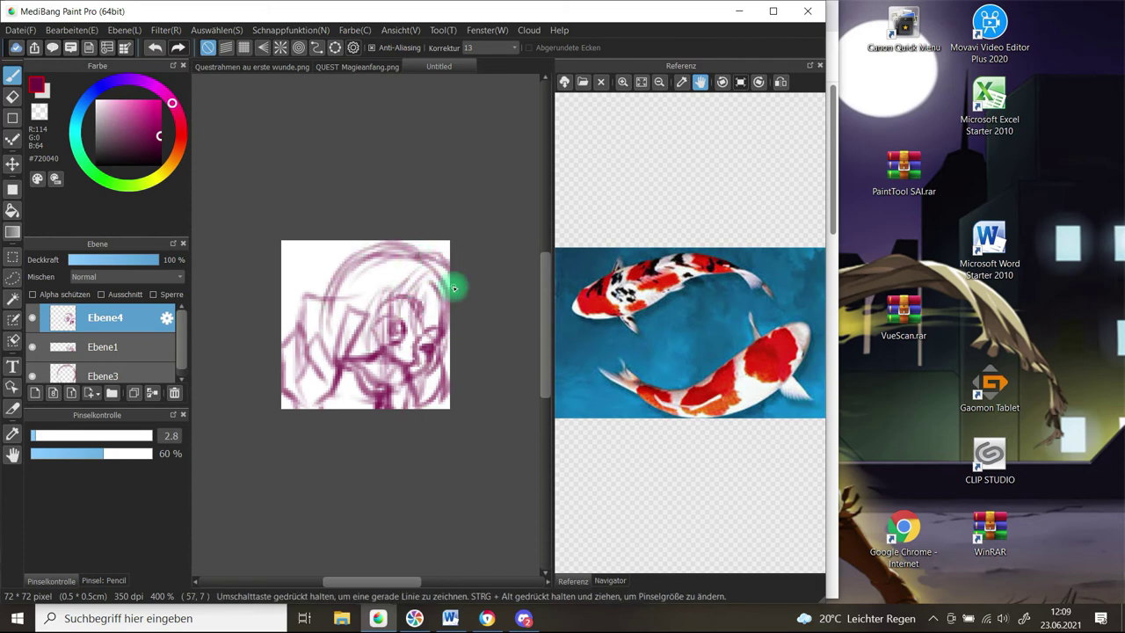
# - Transform the arm and check-mark sketch on Ebene1 so that it sits further left and lower beside the face
pyautogui.click(110, 348)
pyautogui.click(13, 256)
pyautogui.moveTo(464, 228)
pyautogui.mouseDown()
pyautogui.moveTo(427, 427)
pyautogui.moveTo(271, 422)
pyautogui.mouseUp()
pyautogui.hotkey('ctrl', 't')
pyautogui.moveTo(441, 299); pyautogui.dragTo(435, 276)
pyautogui.moveTo(406, 297)
pyautogui.mouseDown()
pyautogui.moveTo(387, 301)
pyautogui.moveTo(399, 335)
pyautogui.moveTo(387, 327)
pyautogui.mouseUp()
pyautogui.click(499, 574)
pyautogui.click(501, 393)
# - Move Ebene4 beneath Ebene1, merge it into Ebene3 and transform the combined head sketch
pyautogui.moveTo(105, 318); pyautogui.dragTo(105, 355)
pyautogui.click(153, 393)
pyautogui.moveTo(294, 226); pyautogui.dragTo(456, 424)
pyautogui.hotkey('ctrl', 't')
pyautogui.moveTo(416, 274)
pyautogui.mouseDown()
pyautogui.moveTo(425, 268)
pyautogui.moveTo(416, 301)
pyautogui.mouseUp()
pyautogui.click(499, 574)
pyautogui.click(505, 392)
# - Add an empty layer on top and fade the sketch layers Ebene1 and Ebene3, with Ebene3 at 57 % opacity
pyautogui.click(13, 76)
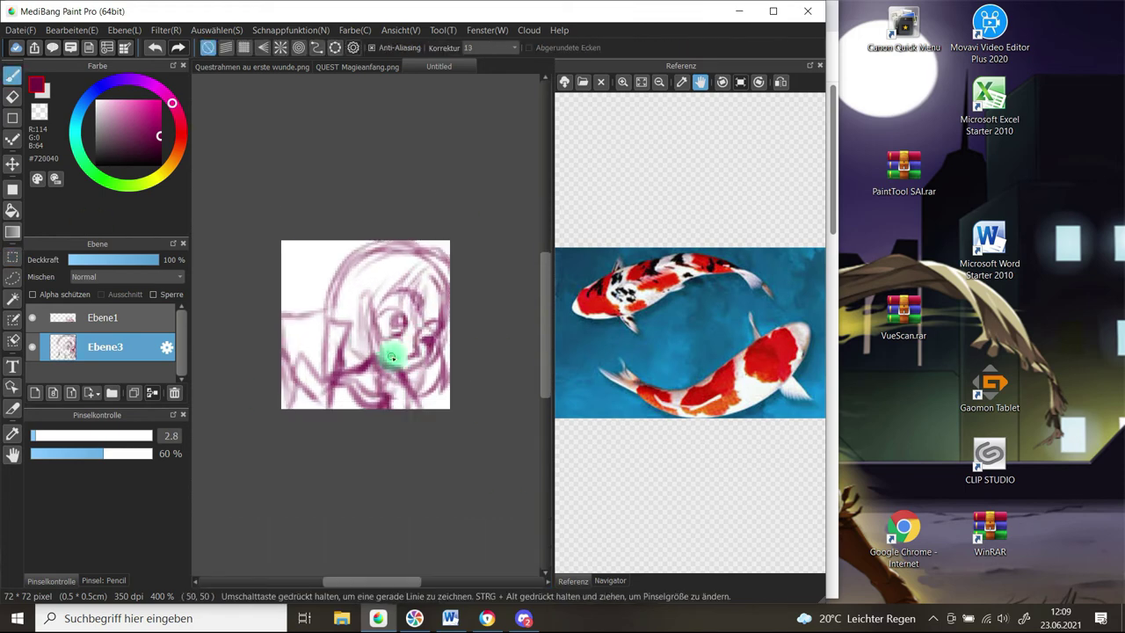
pyautogui.click(118, 319)
pyautogui.click(36, 393)
pyautogui.click(115, 347)
pyautogui.click(122, 259)
pyautogui.click(110, 375)
pyautogui.click(123, 259)
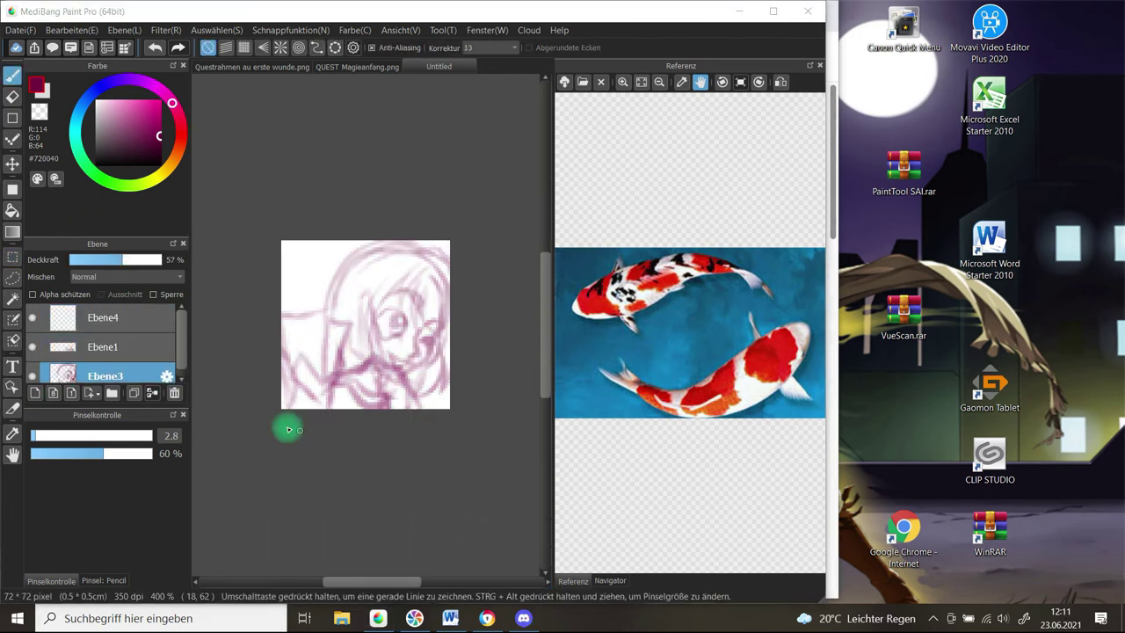
# - Ink the arm, hand and check mark on Ebene4 in dark red #3C0100 with the Pen at size 2.6, canvas rotated
pyautogui.click(110, 318)
pyautogui.click(180, 133)
pyautogui.click(160, 150)
pyautogui.click(105, 581)
pyautogui.click(96, 435)
pyautogui.click(51, 581)
pyautogui.press('Left')
pyautogui.press('Left')
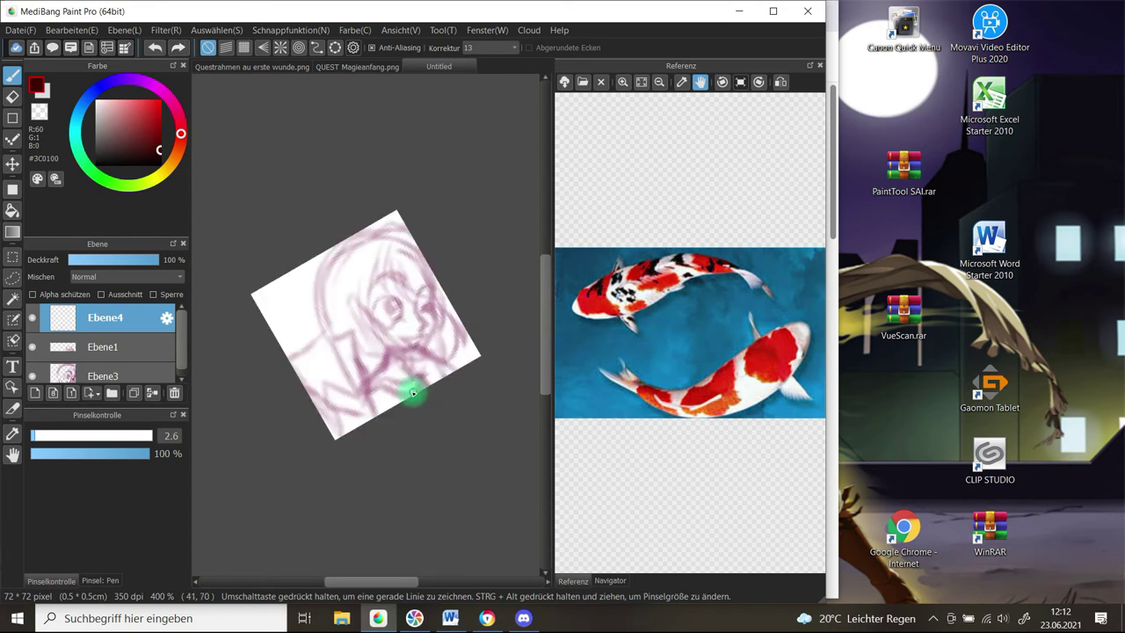
pyautogui.moveTo(413, 348); pyautogui.dragTo(456, 370)
pyautogui.moveTo(309, 392); pyautogui.dragTo(342, 437)
pyautogui.hotkey('ctrl', 'z')
pyautogui.moveTo(353, 286); pyautogui.dragTo(281, 344)
pyautogui.moveTo(334, 340); pyautogui.dragTo(348, 393)
pyautogui.moveTo(322, 381); pyautogui.dragTo(349, 394)
pyautogui.moveTo(322, 381); pyautogui.dragTo(331, 408)
pyautogui.moveTo(331, 408); pyautogui.dragTo(366, 417)
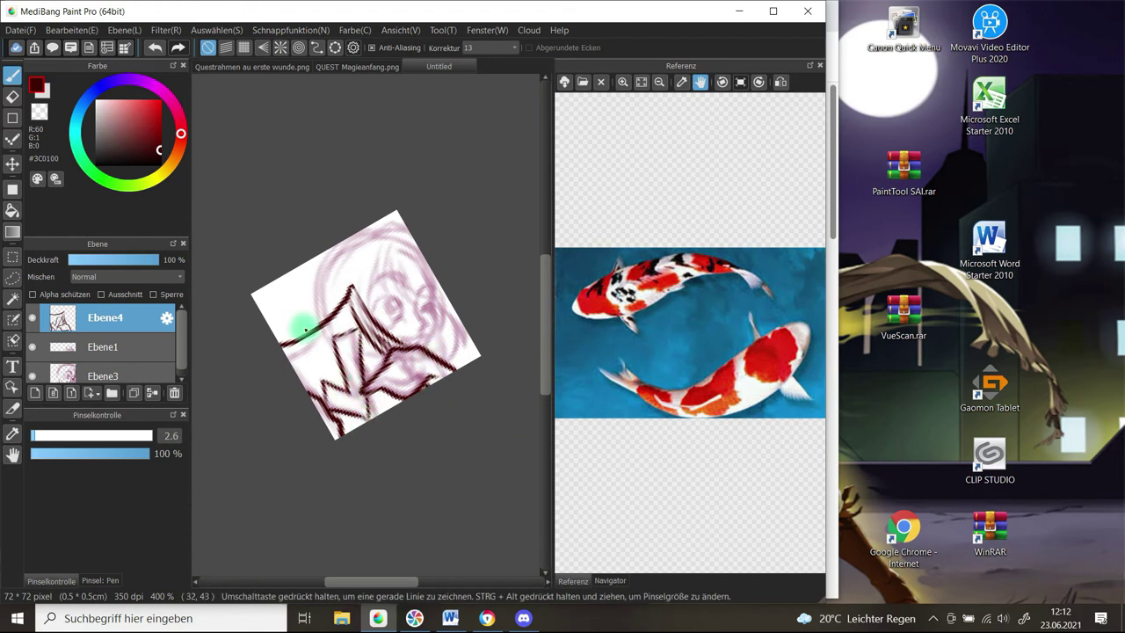
# - Ink the hair, ear and face outlines in dark red on a new layer beneath Ebene4
pyautogui.click(88, 393)
pyautogui.moveTo(334, 250)
pyautogui.mouseDown()
pyautogui.moveTo(348, 293)
pyautogui.moveTo(380, 250)
pyautogui.mouseUp()
pyautogui.moveTo(385, 251); pyautogui.dragTo(406, 296)
pyautogui.moveTo(422, 256); pyautogui.dragTo(436, 272)
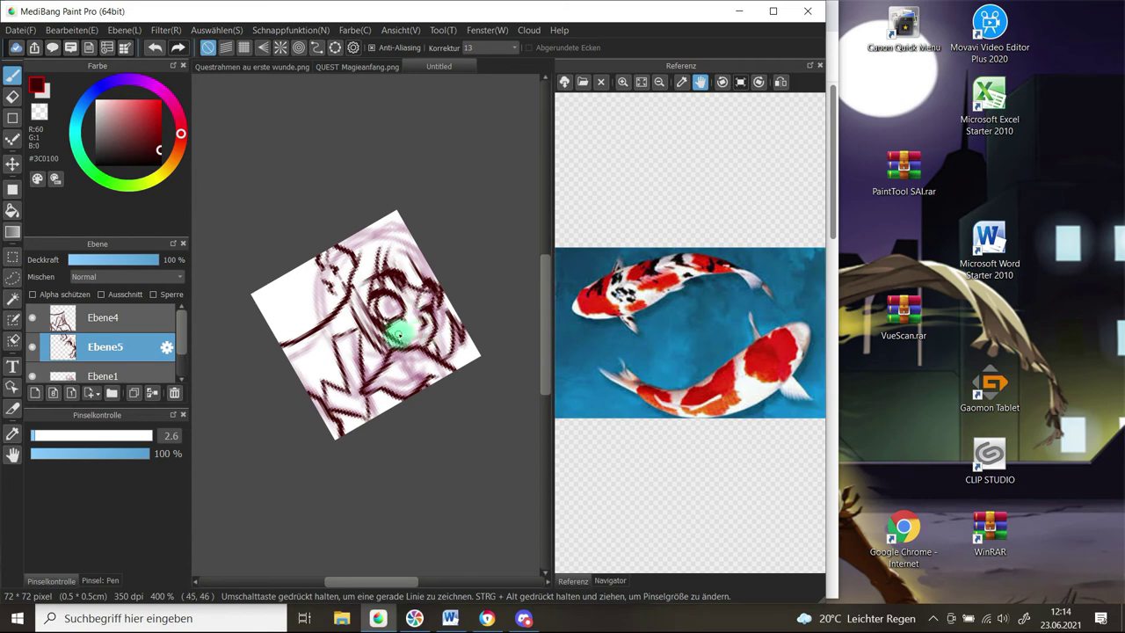
pyautogui.moveTo(331, 275)
pyautogui.mouseDown()
pyautogui.moveTo(281, 320)
pyautogui.moveTo(339, 244)
pyautogui.mouseUp()
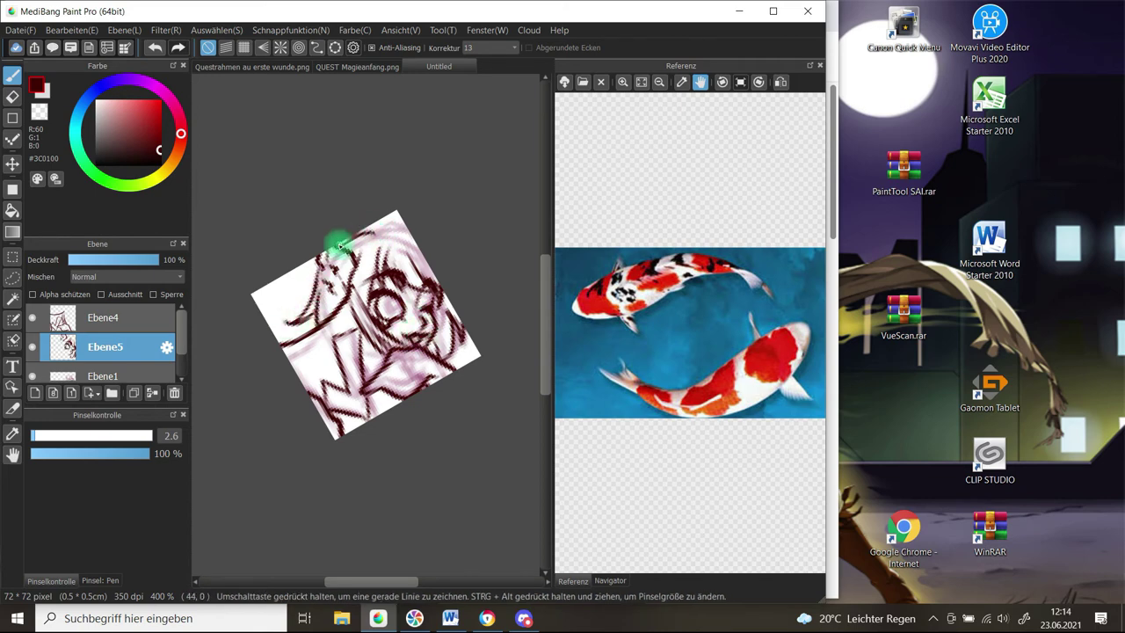
pyautogui.press('e')
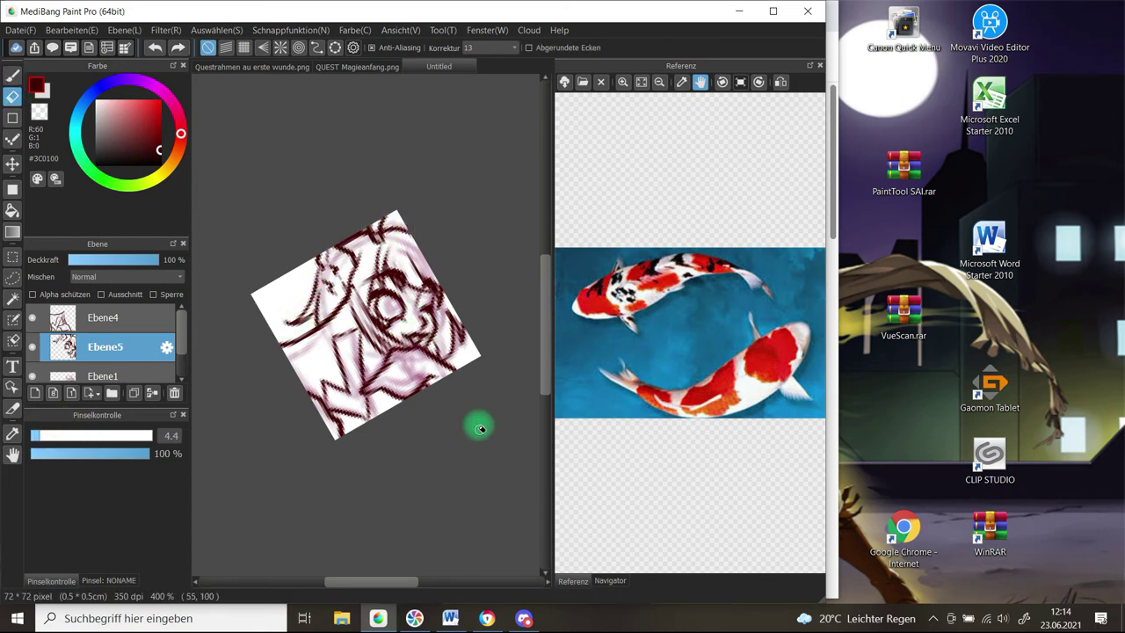
pyautogui.click(12, 76)
pyautogui.moveTo(379, 238); pyautogui.dragTo(390, 228)
# - Hide the sketch layers Ebene1 and Ebene3 so only the line art shows
pyautogui.click(12, 96)
pyautogui.click(33, 376)
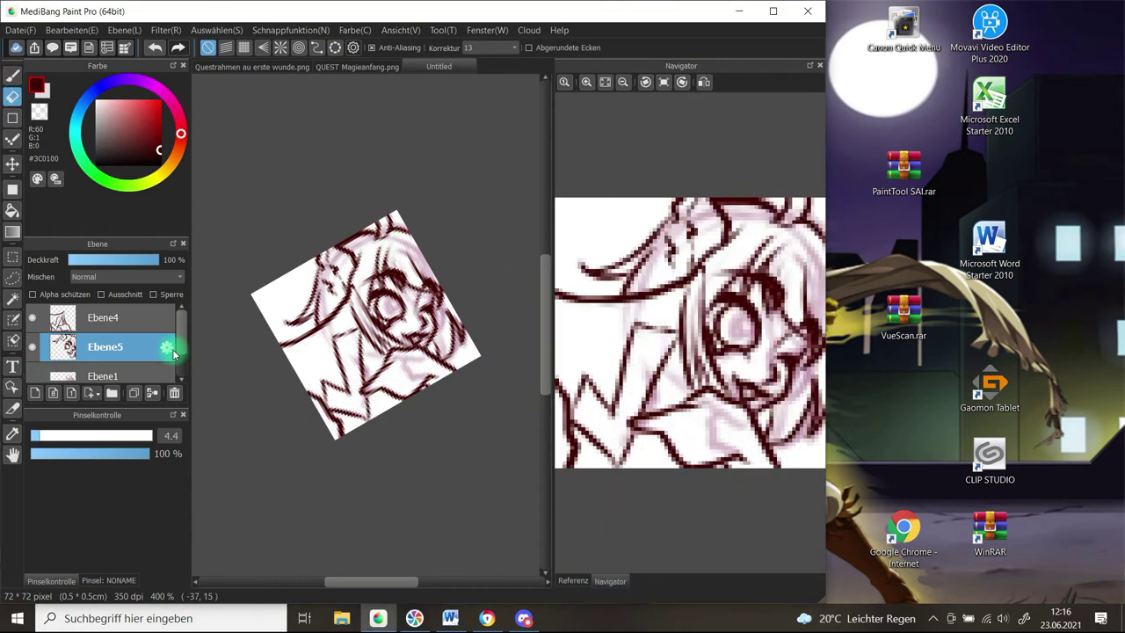
pyautogui.scroll(-1, 53, 374)
pyautogui.click(33, 367)
# - Add a colouring layer between Ebene5 and Ebene1 and choose the Watercolor (Hard) brush with light pink #FFCCCC
pyautogui.click(126, 345)
pyautogui.click(35, 393)
pyautogui.click(110, 101)
pyautogui.click(109, 581)
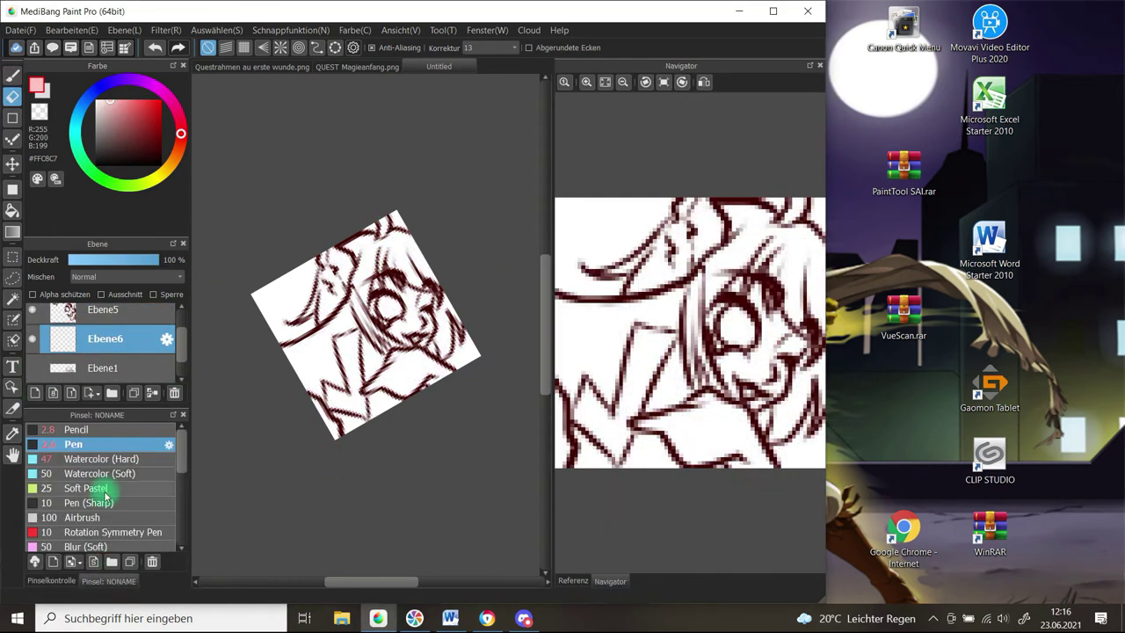
pyautogui.press('b')
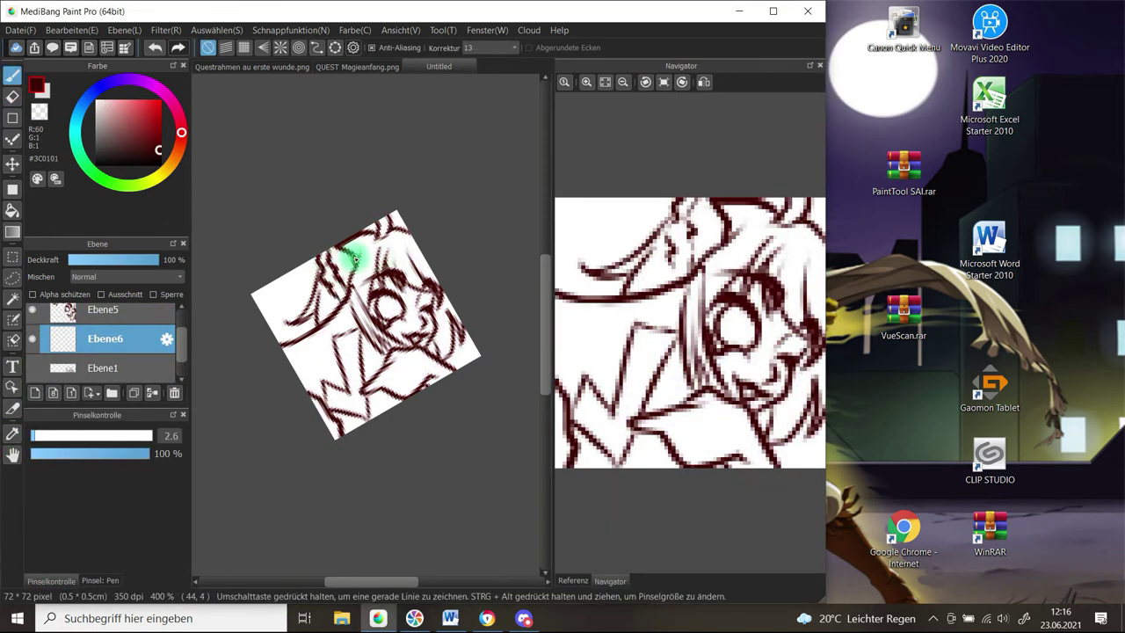
pyautogui.click(149, 396)
pyautogui.click(34, 393)
pyautogui.click(37, 91)
pyautogui.click(102, 582)
pyautogui.click(119, 565)
pyautogui.click(51, 581)
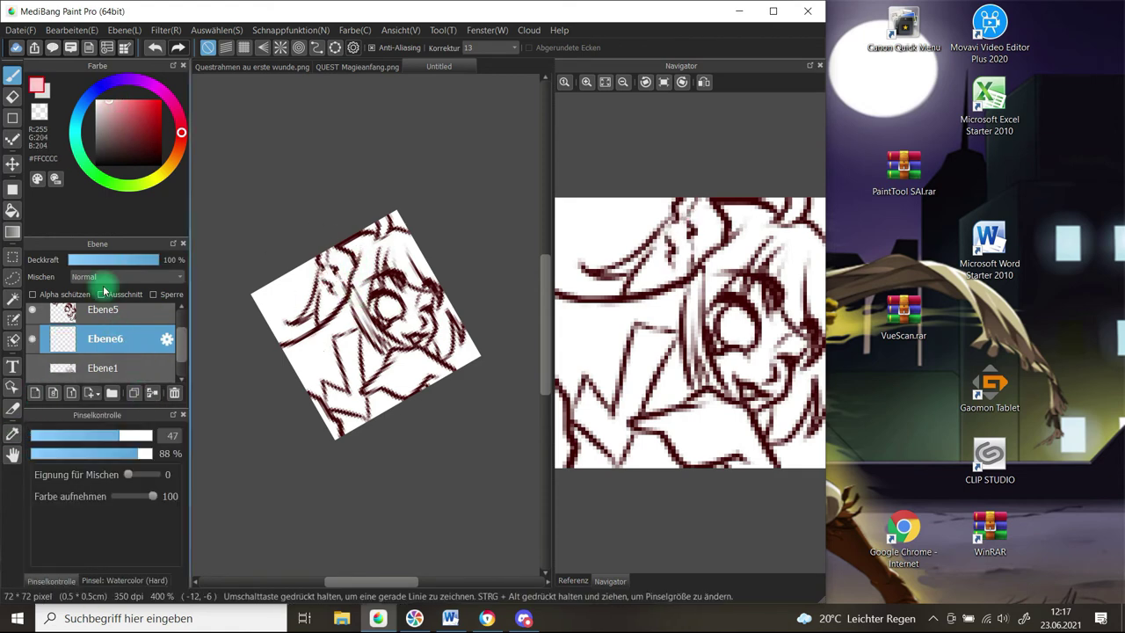
# - Add another layer beneath Ebene6 and paint it completely black #000000 as a contrasting background
pyautogui.click(34, 393)
pyautogui.moveTo(105, 311); pyautogui.dragTo(107, 349)
pyautogui.click(159, 165)
pyautogui.moveTo(378, 239)
pyautogui.mouseDown()
pyautogui.moveTo(261, 328)
pyautogui.moveTo(466, 413)
pyautogui.mouseUp()
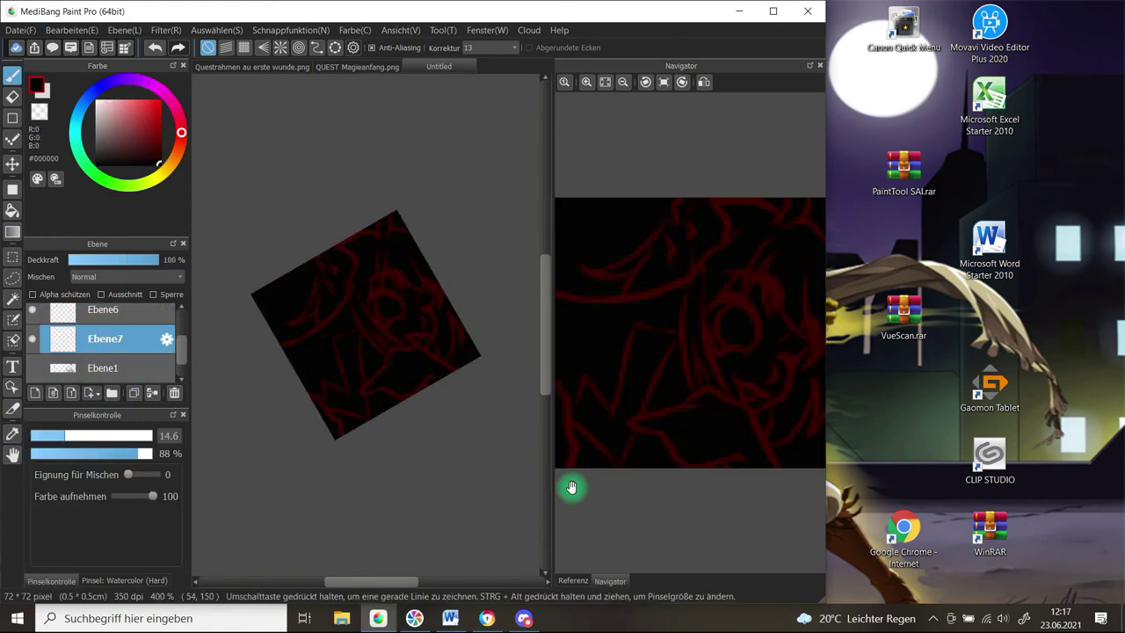
# - Paint the face, hand and arm on Ebene6 in skin tone #FFE3D0 with brush size 4, and erase overpaint near the hand
pyautogui.click(108, 101)
pyautogui.moveTo(414, 312)
pyautogui.mouseDown()
pyautogui.moveTo(380, 289)
pyautogui.moveTo(400, 374)
pyautogui.moveTo(402, 361)
pyautogui.moveTo(440, 377)
pyautogui.moveTo(444, 402)
pyautogui.moveTo(475, 364)
pyautogui.moveTo(426, 360)
pyautogui.mouseUp()
pyautogui.click(176, 155)
pyautogui.hotkey('ctrl', 'z')
pyautogui.hotkey('ctrl', 'z')
pyautogui.click(154, 309)
pyautogui.click(35, 435)
pyautogui.moveTo(392, 372); pyautogui.dragTo(368, 389)
pyautogui.moveTo(316, 400); pyautogui.dragTo(335, 437)
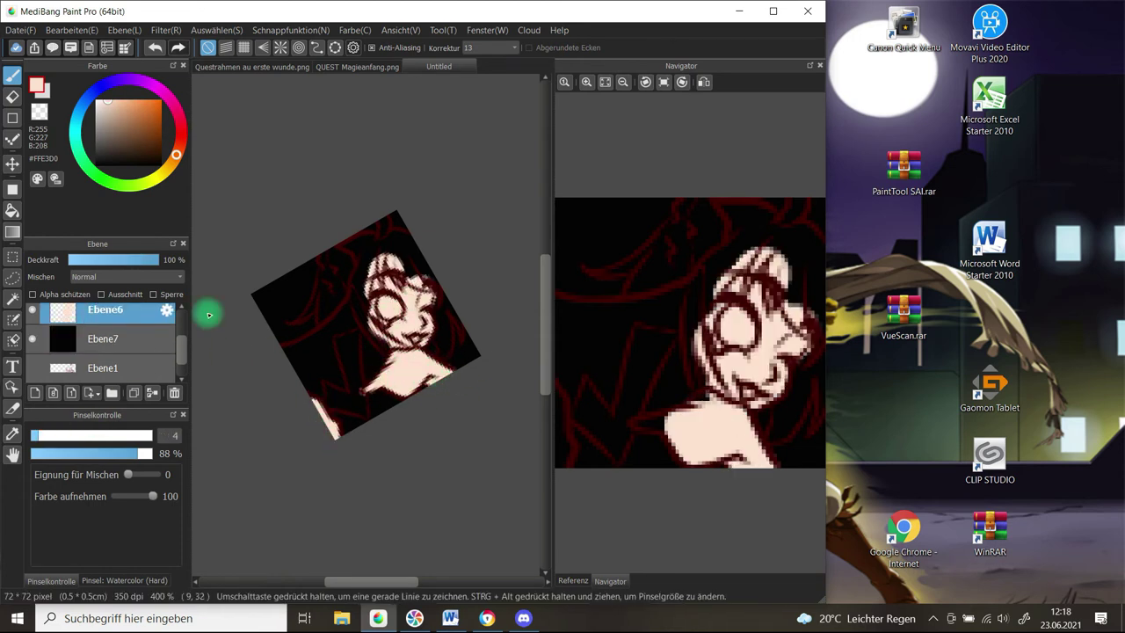
pyautogui.click(12, 97)
pyautogui.moveTo(359, 396); pyautogui.dragTo(369, 405)
# - Shade the face and the hand on Ebene6 in the darker skin tone #FFBAA5 with brush size 1
pyautogui.click(13, 75)
pyautogui.moveTo(136, 128)
pyautogui.mouseDown()
pyautogui.moveTo(98, 102)
pyautogui.moveTo(118, 89)
pyautogui.mouseUp()
pyautogui.hotkey('ctrl', 'z')
pyautogui.click(13, 434)
pyautogui.click(409, 370)
pyautogui.click(13, 75)
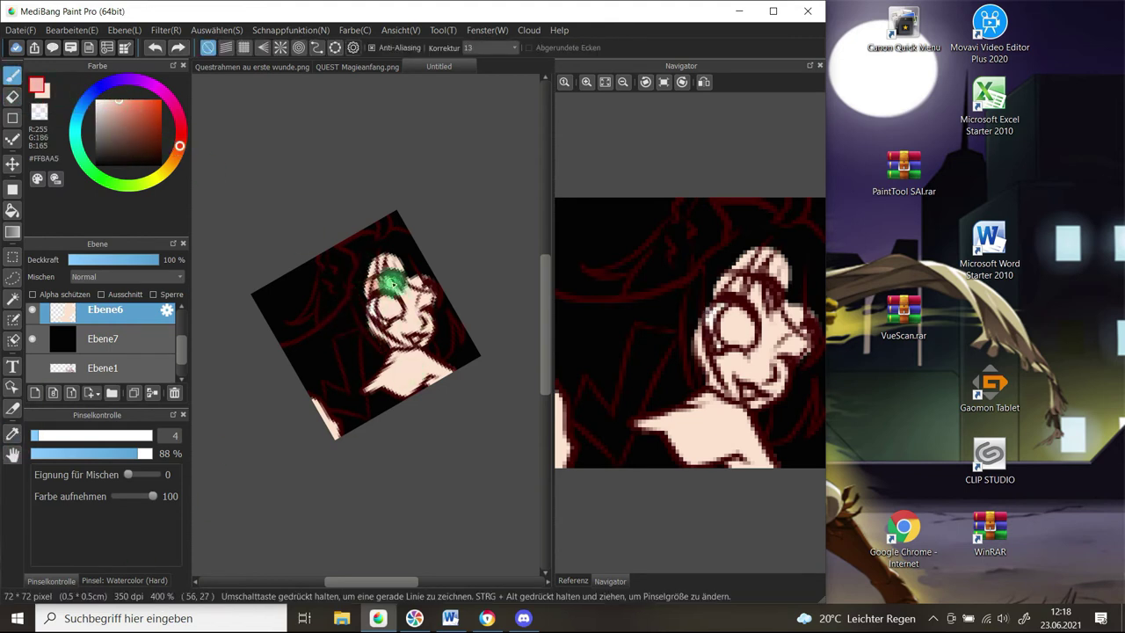
pyautogui.hotkey('ctrl', 'z')
pyautogui.click(34, 437)
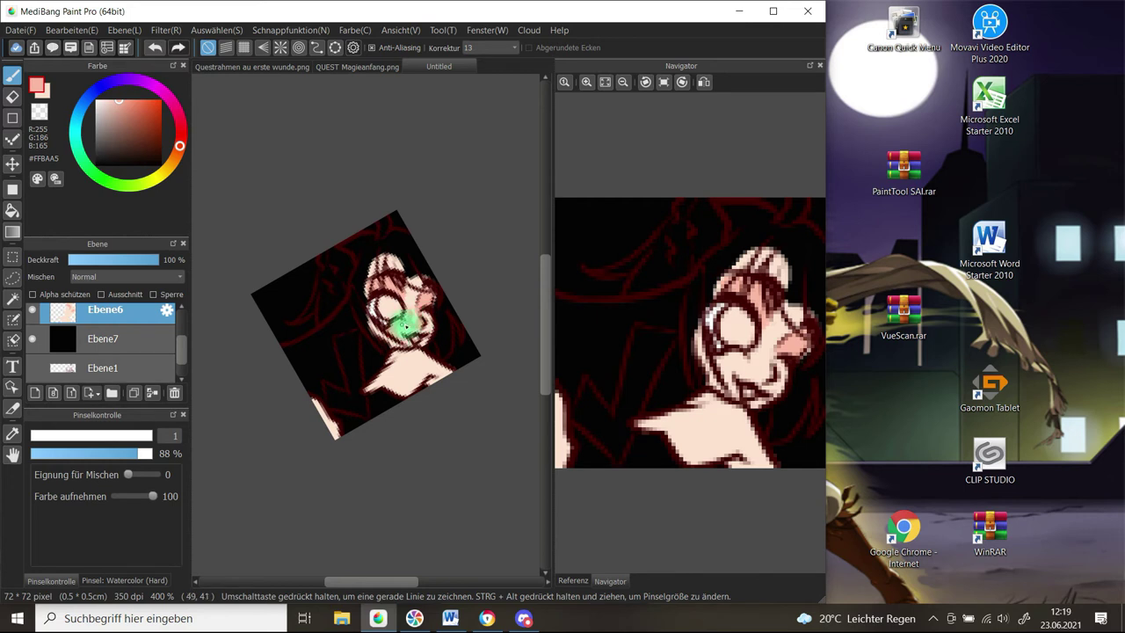
pyautogui.moveTo(404, 325); pyautogui.dragTo(410, 331)
pyautogui.moveTo(415, 386); pyautogui.dragTo(396, 359)
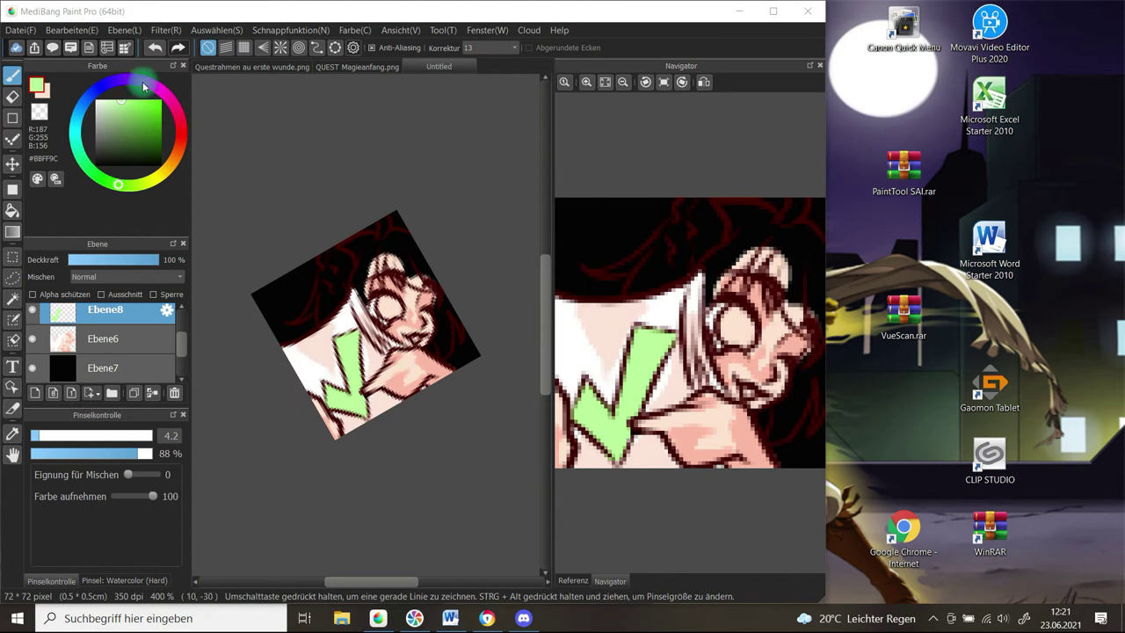
# - Paint the eye on Ebene8 with a purple iris, a dark #280045 pupil and a white highlight
pyautogui.click(134, 80)
pyautogui.click(134, 100)
pyautogui.click(162, 127)
pyautogui.moveTo(387, 304)
pyautogui.mouseDown()
pyautogui.moveTo(174, 136)
pyautogui.moveTo(388, 310)
pyautogui.mouseUp()
pyautogui.click(37, 436)
pyautogui.click(97, 102)
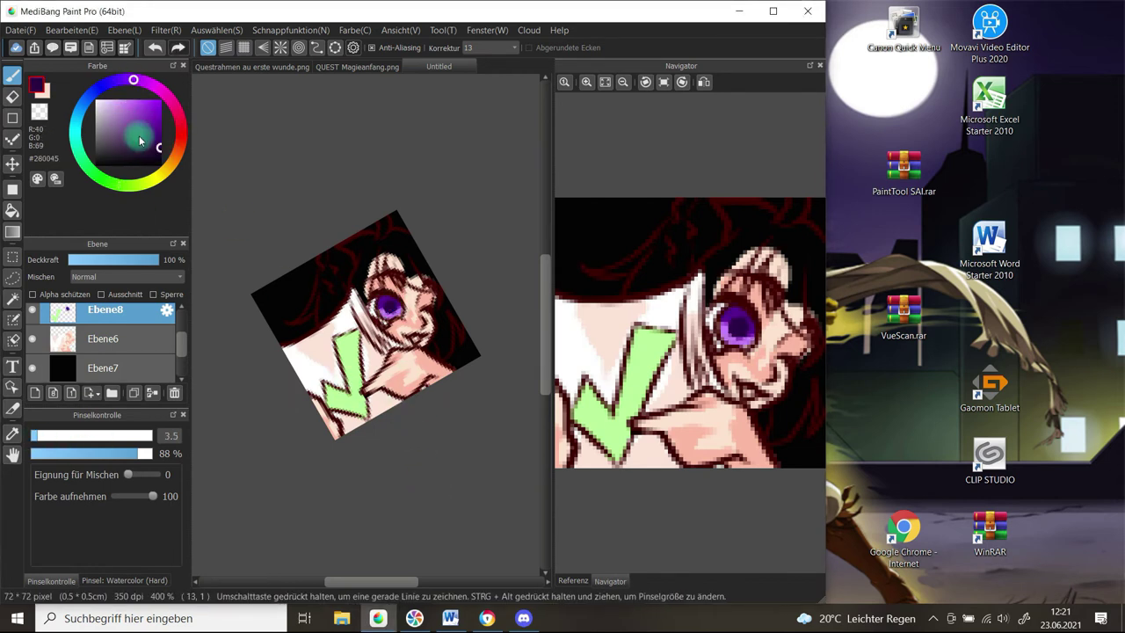
# - Add a hair layer above Ebene6 and paint a first lilac #EDD5FF strand beside the face
pyautogui.click(113, 346)
pyautogui.click(35, 393)
pyautogui.click(107, 101)
pyautogui.moveTo(359, 291); pyautogui.dragTo(374, 243)
# - Hide the black background layer Ebene7
pyautogui.scroll(-5, 106, 316)
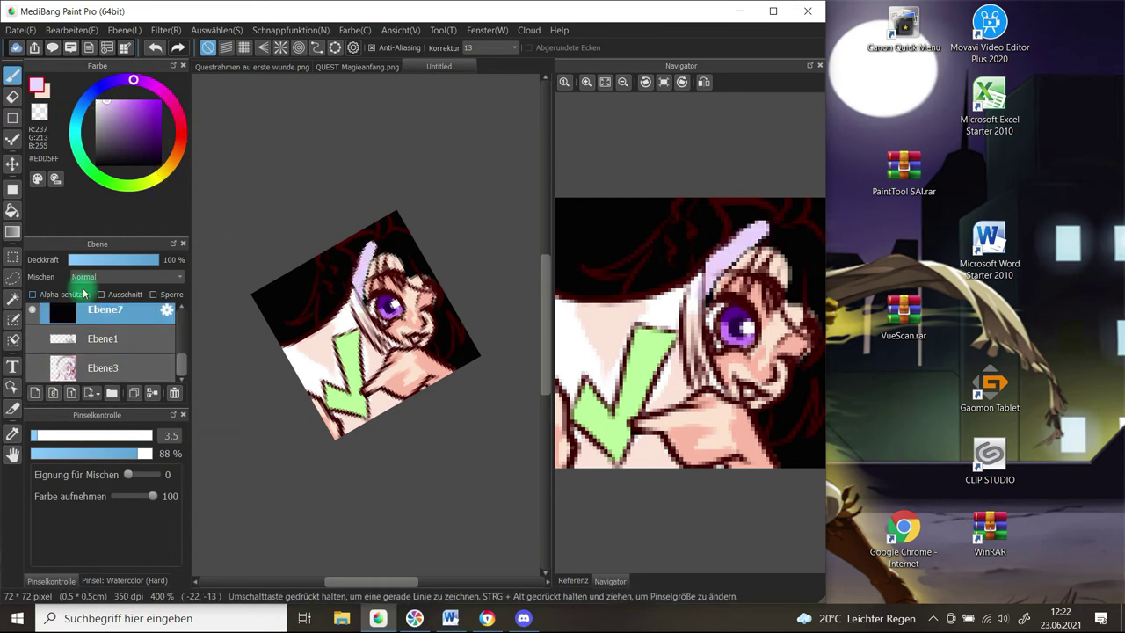
pyautogui.click(106, 317)
pyautogui.click(33, 312)
# - Fill the ear and all the hair around the face with lilac #EDD5FF on Ebene9
pyautogui.scroll(6, 96, 319)
pyautogui.scroll(-2, 111, 349)
pyautogui.click(111, 348)
pyautogui.moveTo(326, 304)
pyautogui.mouseDown()
pyautogui.moveTo(341, 249)
pyautogui.moveTo(363, 259)
pyautogui.moveTo(384, 249)
pyautogui.moveTo(394, 274)
pyautogui.moveTo(418, 286)
pyautogui.mouseUp()
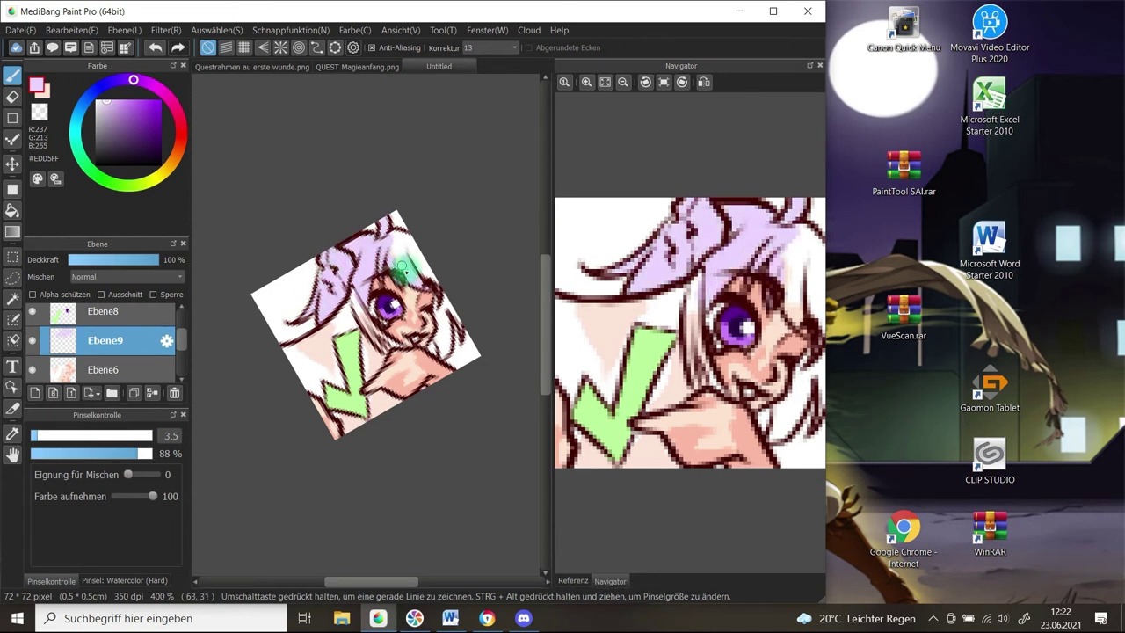
pyautogui.moveTo(443, 356); pyautogui.dragTo(454, 314)
# - Shade the hair and ear on Ebene9 with purple #CF8AFF and add darker strands in #A121FB at brush size 1.5
pyautogui.click(126, 101)
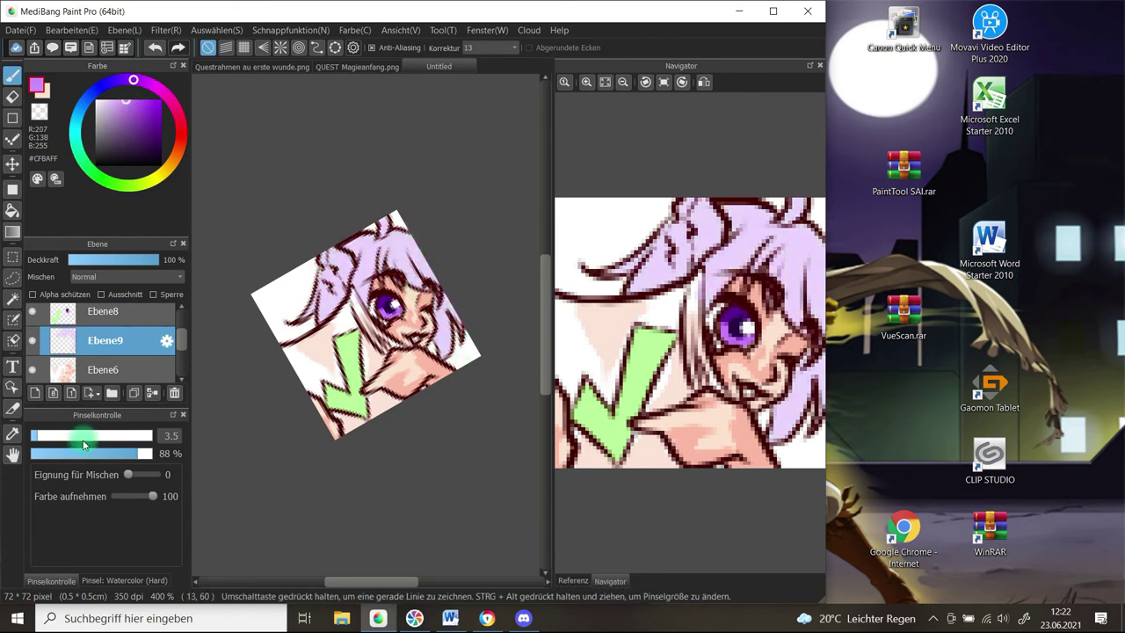
pyautogui.moveTo(364, 295)
pyautogui.mouseDown()
pyautogui.moveTo(384, 249)
pyautogui.moveTo(354, 289)
pyautogui.moveTo(389, 237)
pyautogui.moveTo(402, 265)
pyautogui.mouseUp()
pyautogui.moveTo(348, 288)
pyautogui.mouseDown()
pyautogui.moveTo(352, 252)
pyautogui.moveTo(316, 308)
pyautogui.moveTo(308, 295)
pyautogui.moveTo(330, 285)
pyautogui.mouseUp()
pyautogui.moveTo(456, 319); pyautogui.dragTo(449, 341)
pyautogui.click(153, 101)
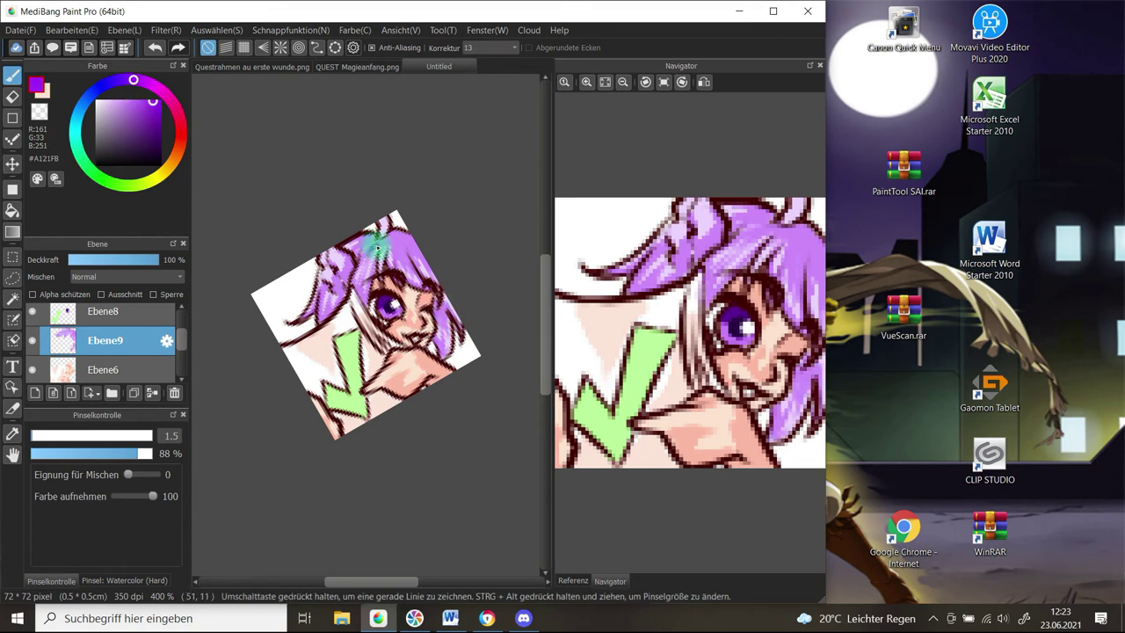
pyautogui.moveTo(404, 263)
pyautogui.mouseDown()
pyautogui.moveTo(407, 253)
pyautogui.moveTo(375, 242)
pyautogui.moveTo(343, 295)
pyautogui.moveTo(434, 307)
pyautogui.mouseUp()
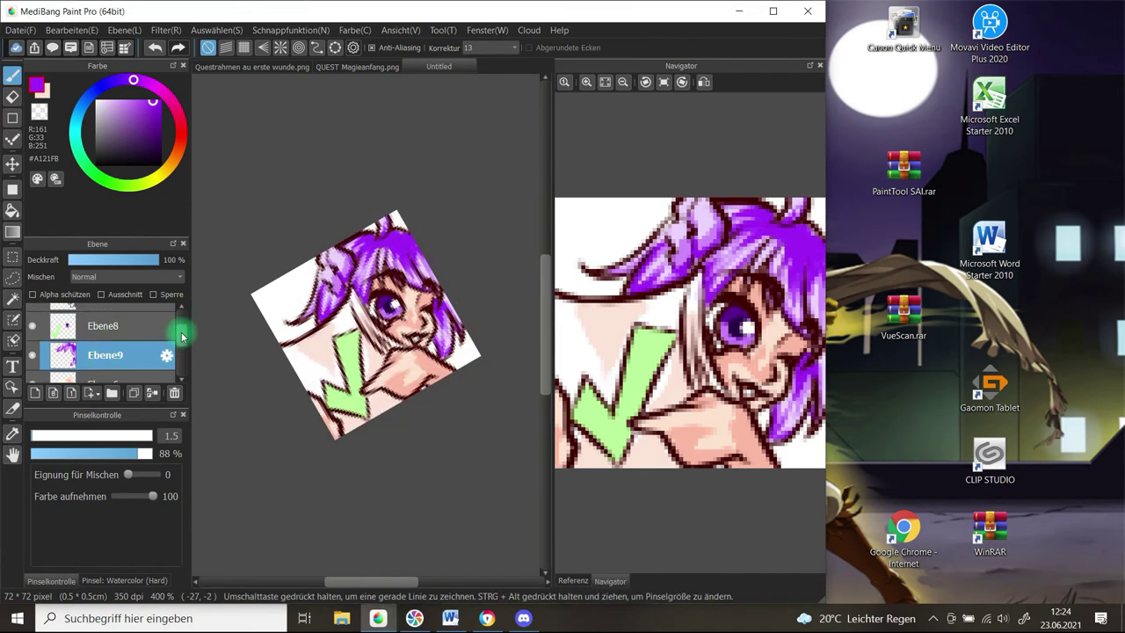
# - Check the colouring against the black layer Ebene7 and view the picture upright
pyautogui.moveTo(181, 333); pyautogui.dragTo(182, 367)
pyautogui.click(34, 310)
pyautogui.click(12, 97)
pyautogui.click(34, 311)
pyautogui.click(605, 82)
pyautogui.click(622, 81)
# - Save the picture as TearaCHECK.mdp in the TEARA folder
pyautogui.click(20, 30)
pyautogui.click(58, 219)
pyautogui.doubleClick(498, 158)
pyautogui.doubleClick(282, 225)
pyautogui.write('TearaCHECK')
pyautogui.press('Return')
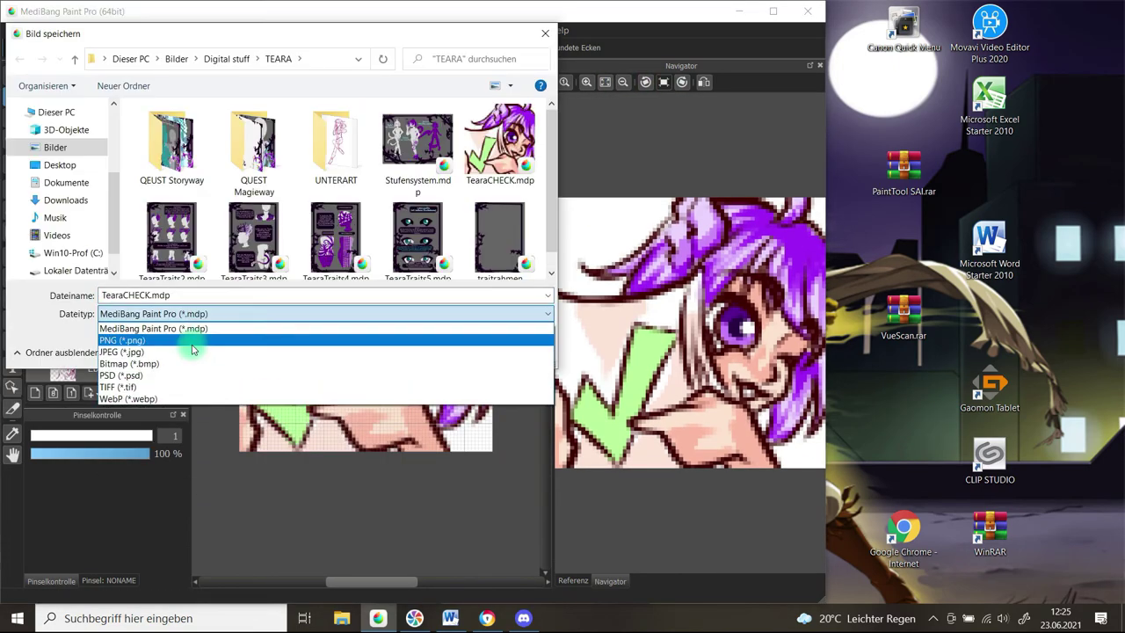
# - Save the picture additionally as a 24-bit PNG and switch to Discord
pyautogui.click(194, 339)
pyautogui.press('Return')
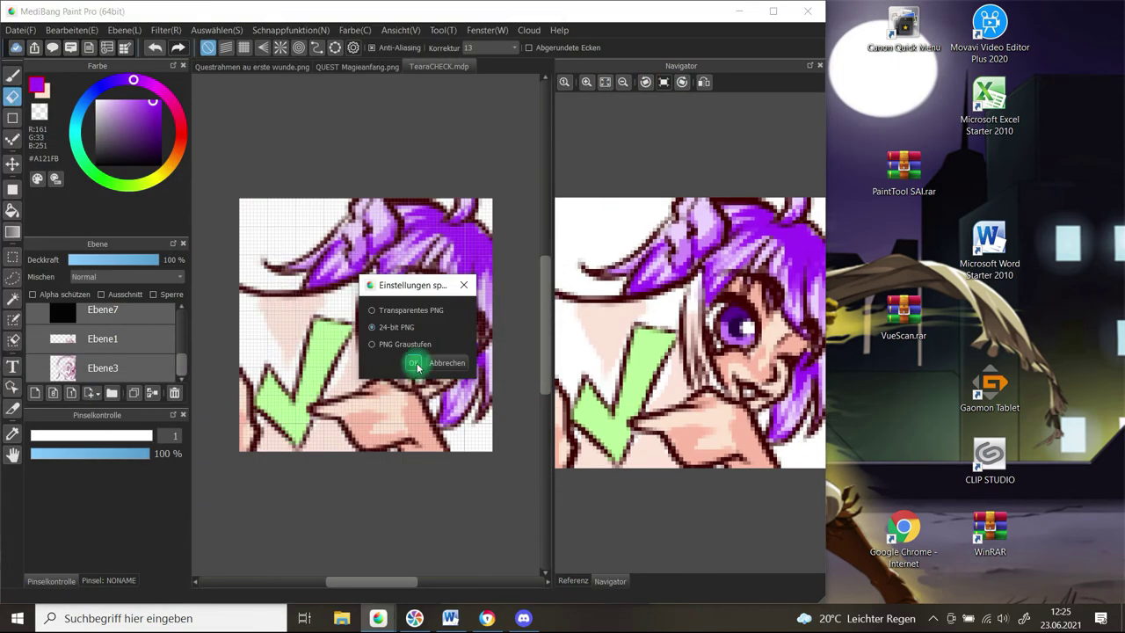
pyautogui.click(422, 364)
pyautogui.click(523, 618)
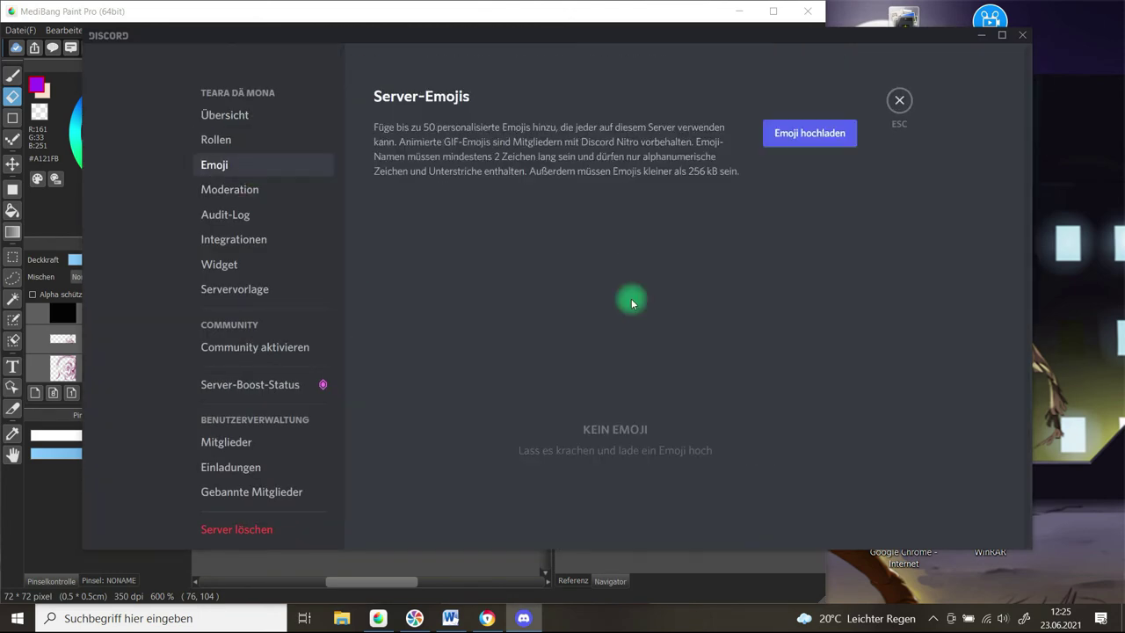